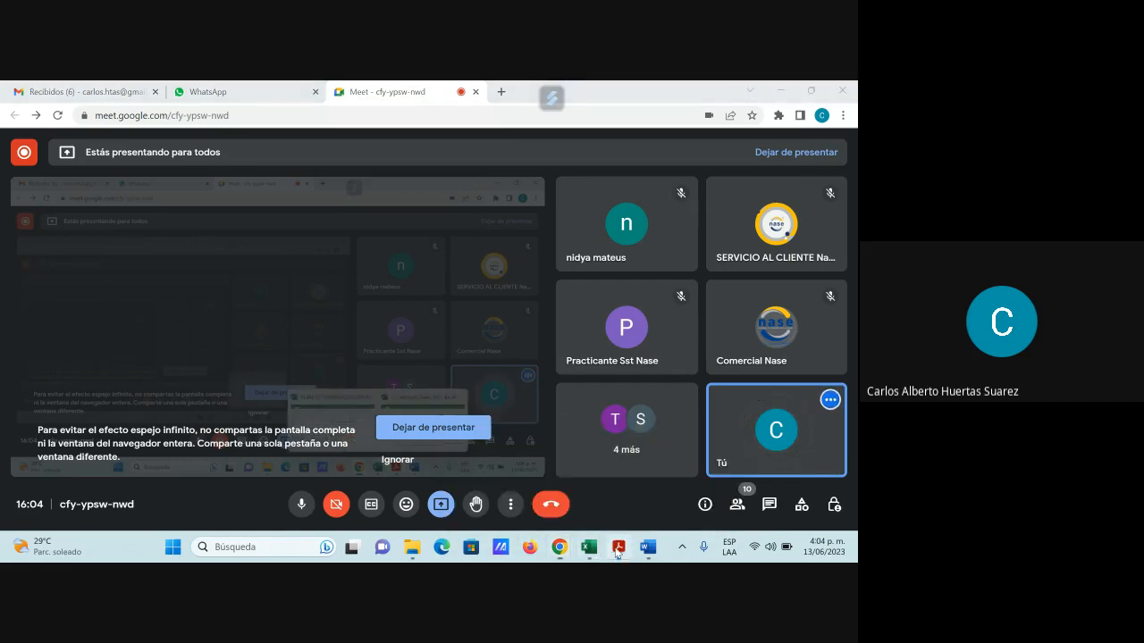
Bring the GFPI-F-135 PDF guide to the front over the Meet call
{"action": "left_click", "coordinate": [616, 548]}
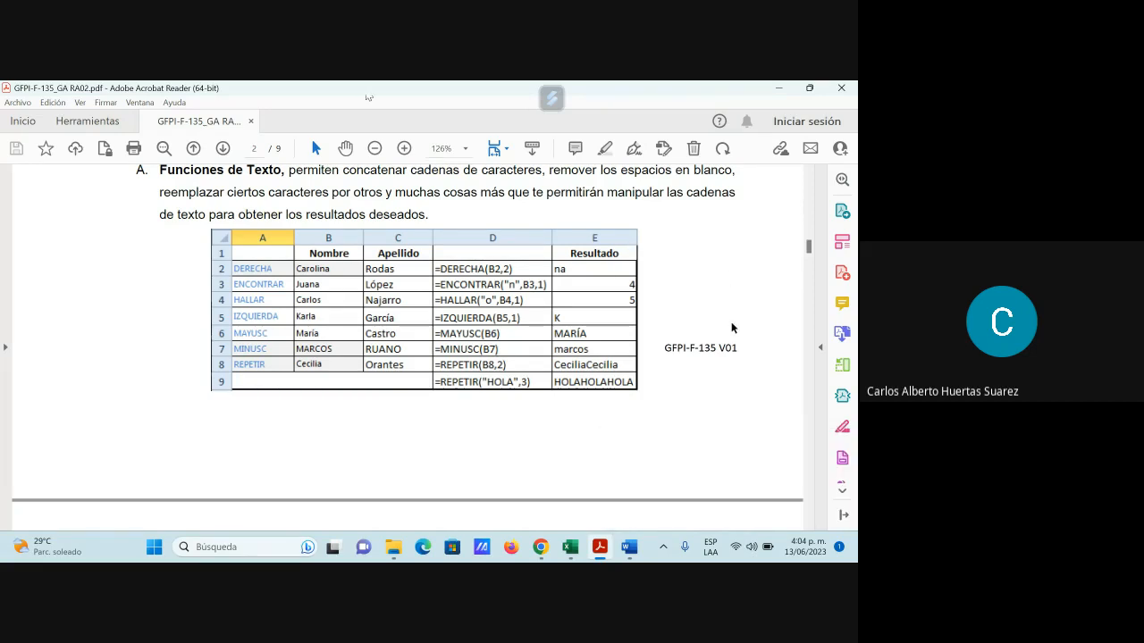
Scroll the PDF guide to page 3, which lists the 1_Funciones_Texto.xlsx practice file
{"action": "scroll", "coordinate": [735, 328], "scroll_direction": "up", "scroll_amount": 1}
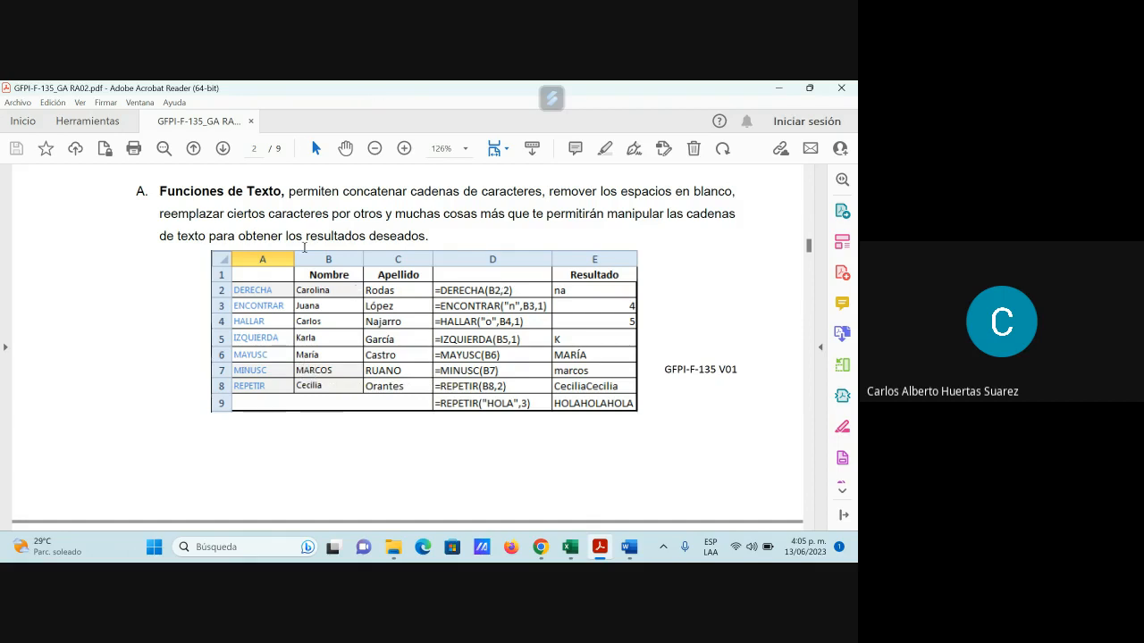
{"action": "mouse_move", "coordinate": [574, 552]}
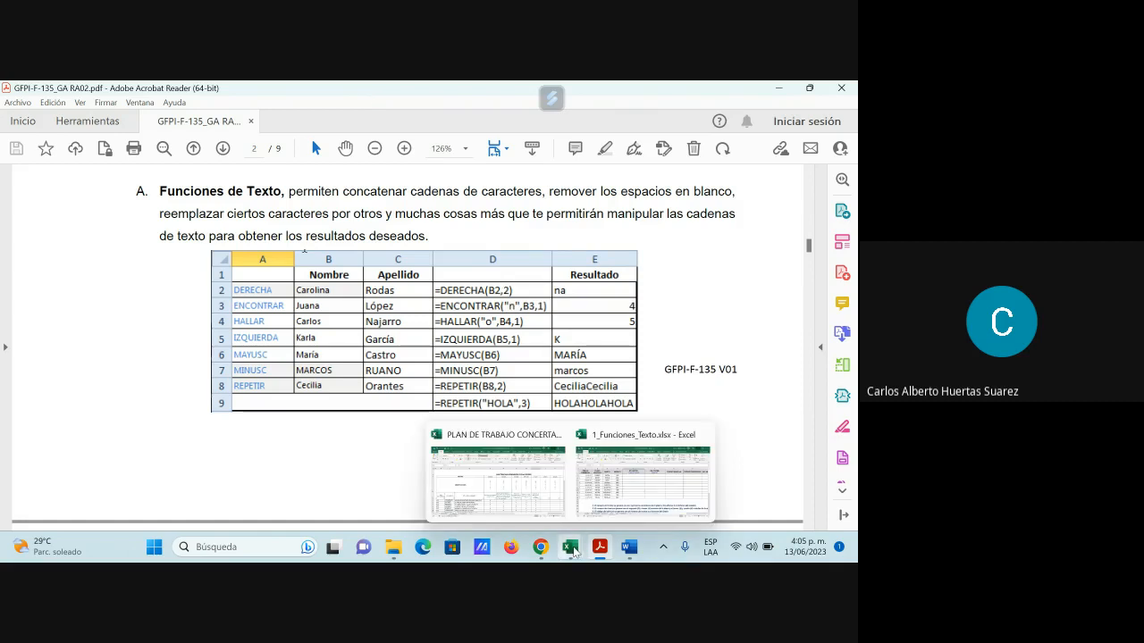
{"action": "scroll", "coordinate": [589, 371], "scroll_direction": "down", "scroll_amount": 5}
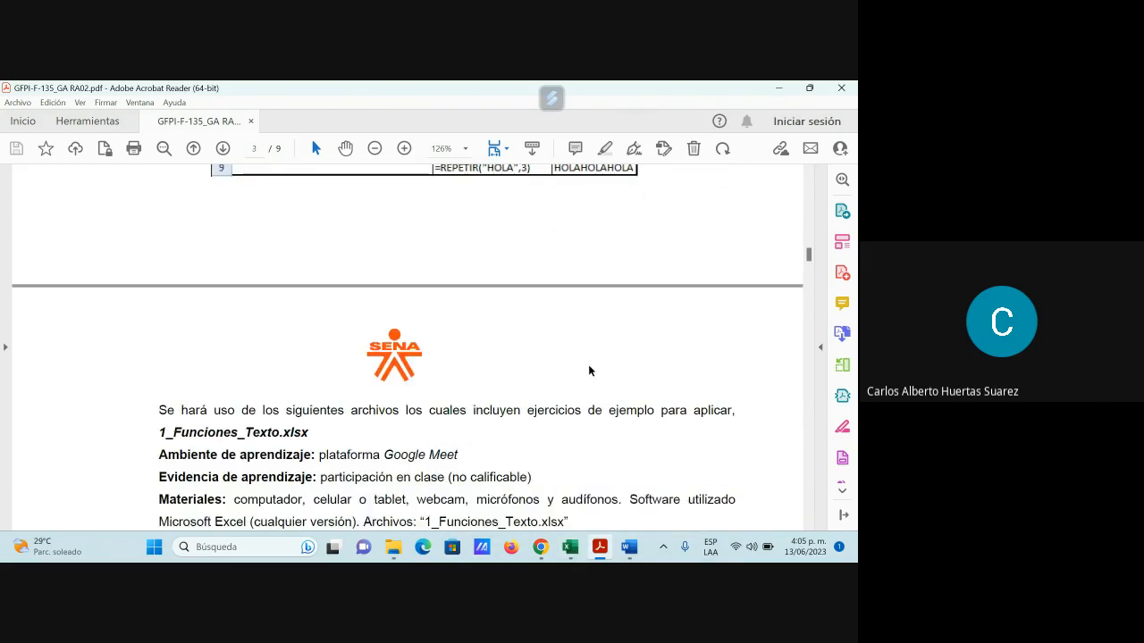
{"action": "scroll", "coordinate": [589, 371], "scroll_direction": "down", "scroll_amount": 1}
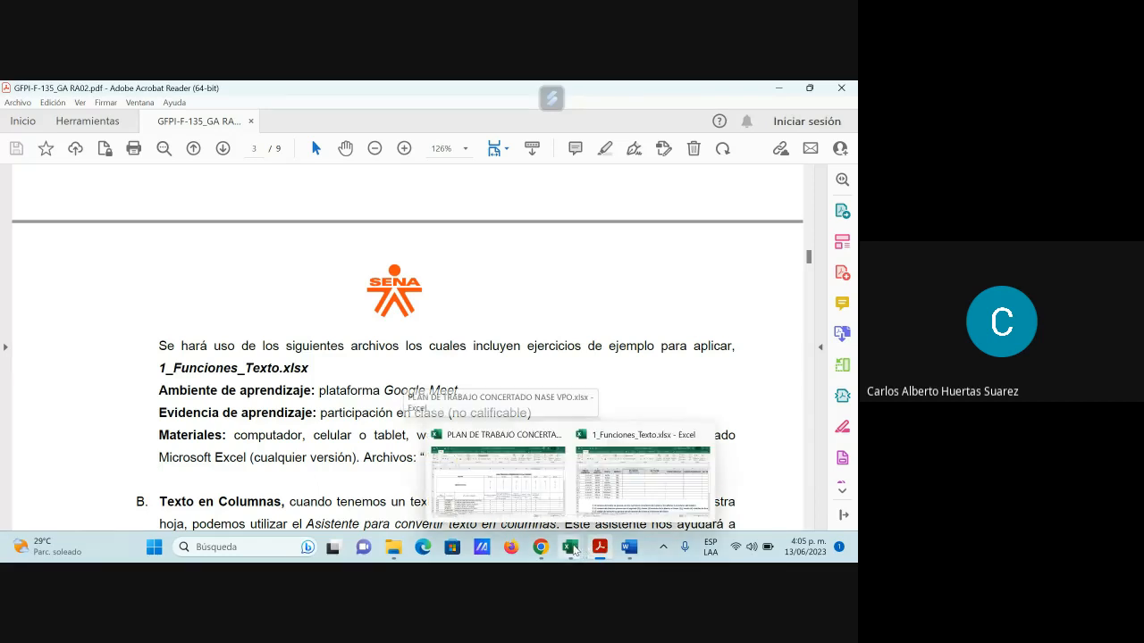
Open 1_Funciones_Texto, look through the IGUAL exercise, then go to the REEMPLAZAR sheet
{"action": "left_click", "coordinate": [638, 493]}
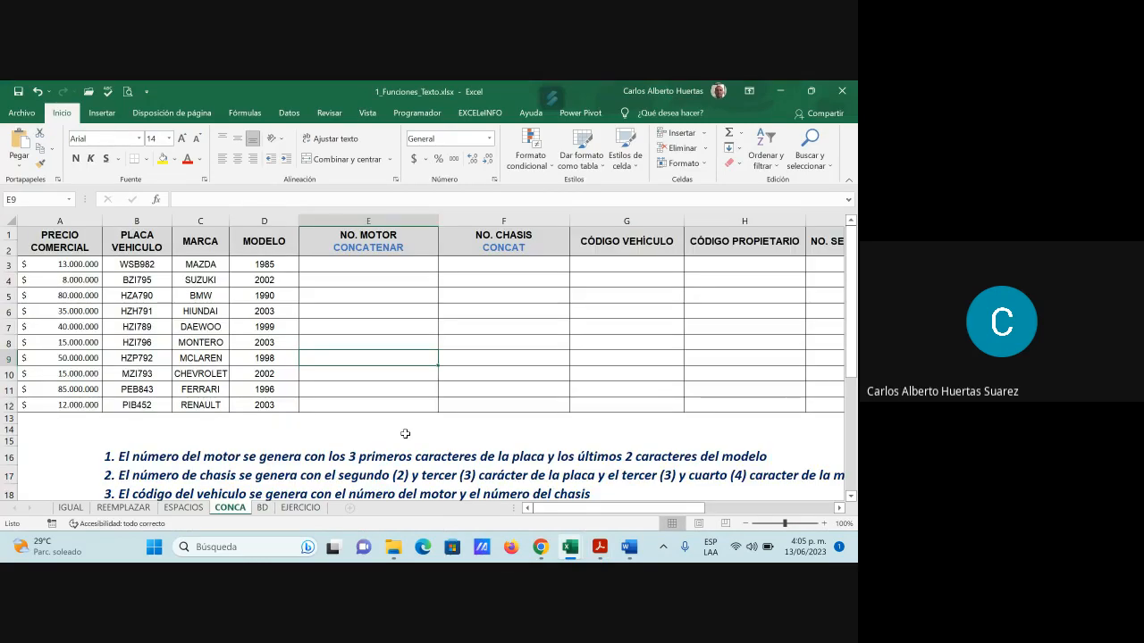
{"action": "left_click", "coordinate": [78, 509]}
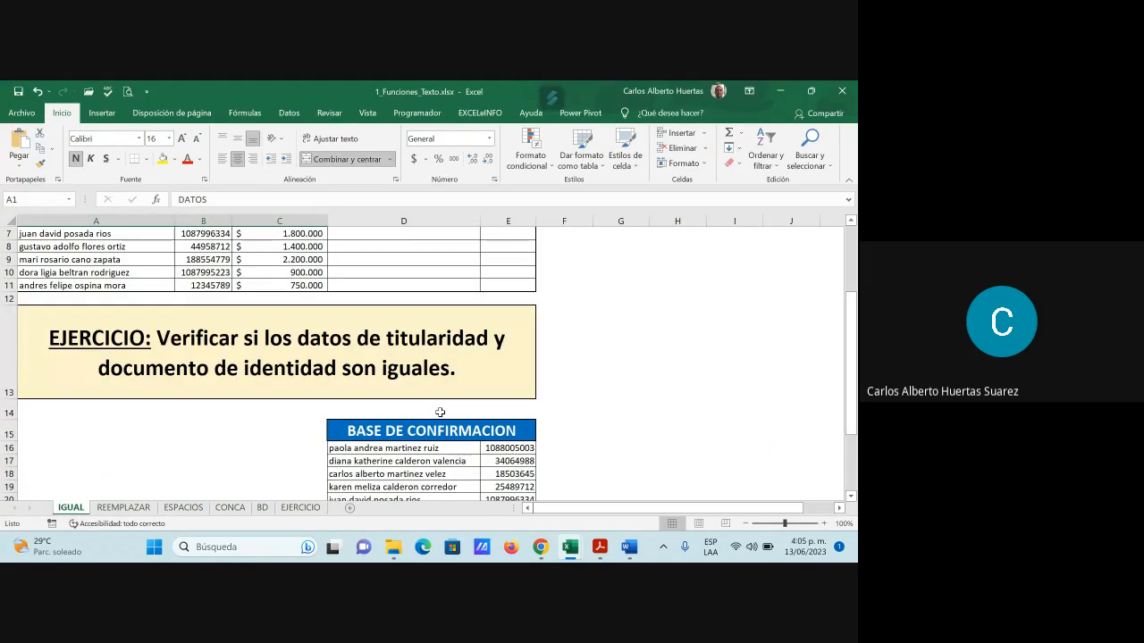
{"action": "scroll", "coordinate": [440, 412], "scroll_direction": "up", "scroll_amount": 2}
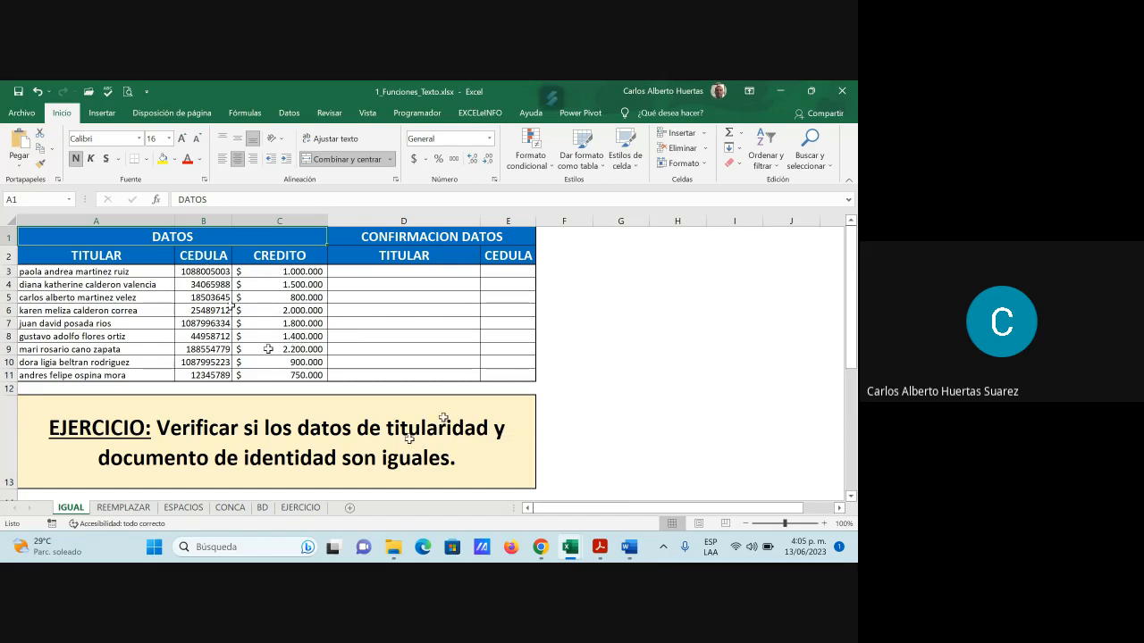
{"action": "scroll", "coordinate": [268, 348], "scroll_direction": "down", "scroll_amount": 3}
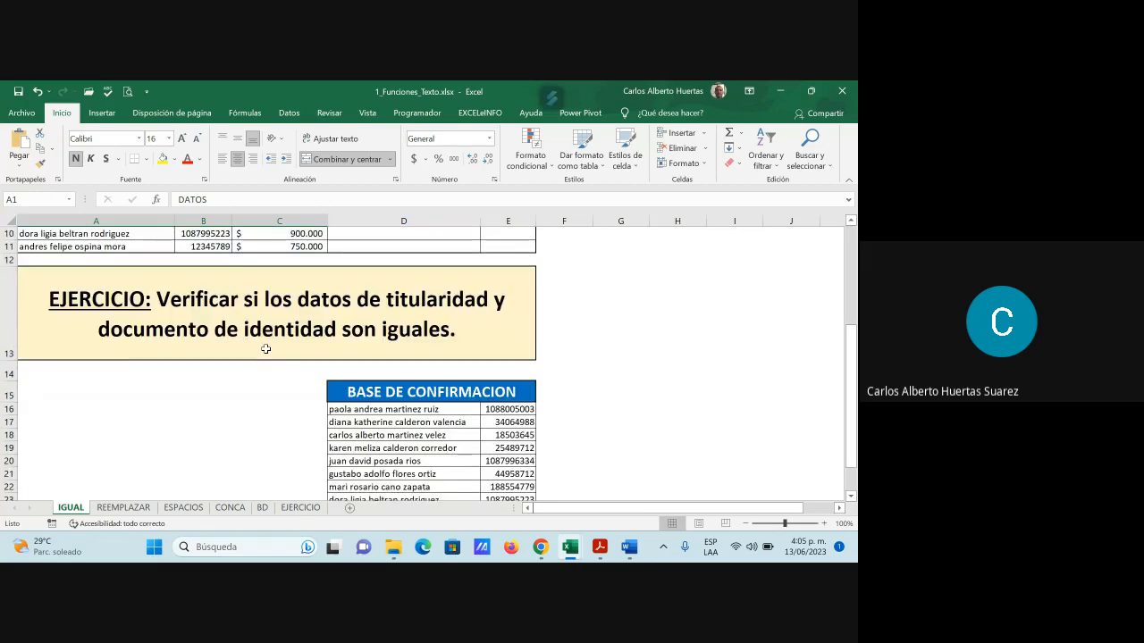
{"action": "scroll", "coordinate": [265, 349], "scroll_direction": "down", "scroll_amount": 2}
{"action": "scroll", "coordinate": [264, 348], "scroll_direction": "up", "scroll_amount": 2}
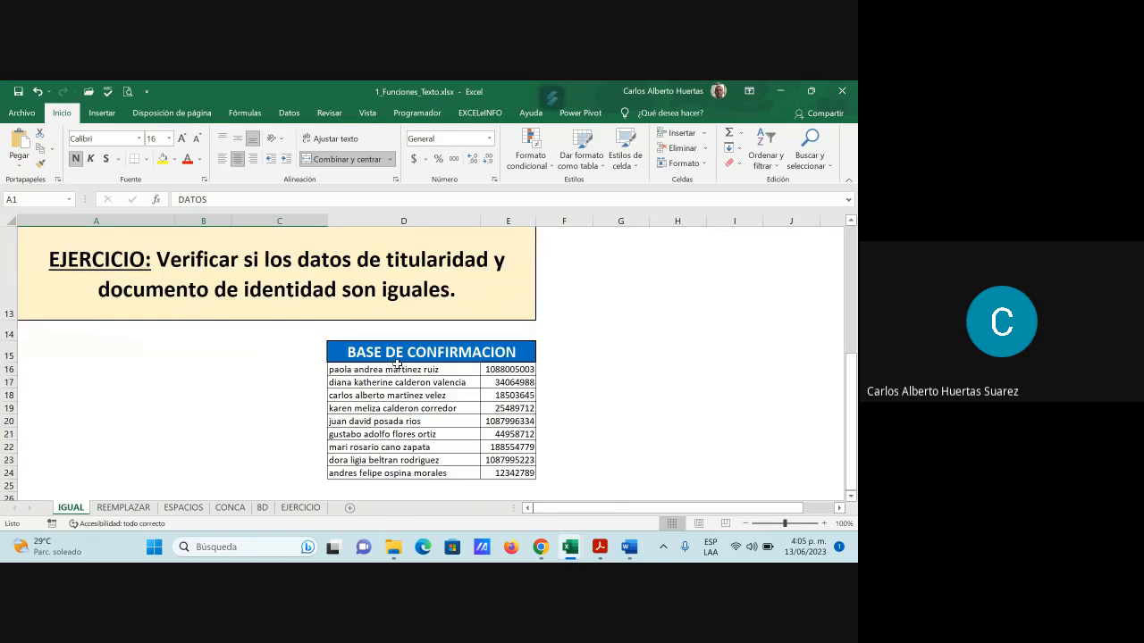
{"action": "scroll", "coordinate": [468, 374], "scroll_direction": "up", "scroll_amount": 3}
{"action": "scroll", "coordinate": [469, 374], "scroll_direction": "up", "scroll_amount": 1}
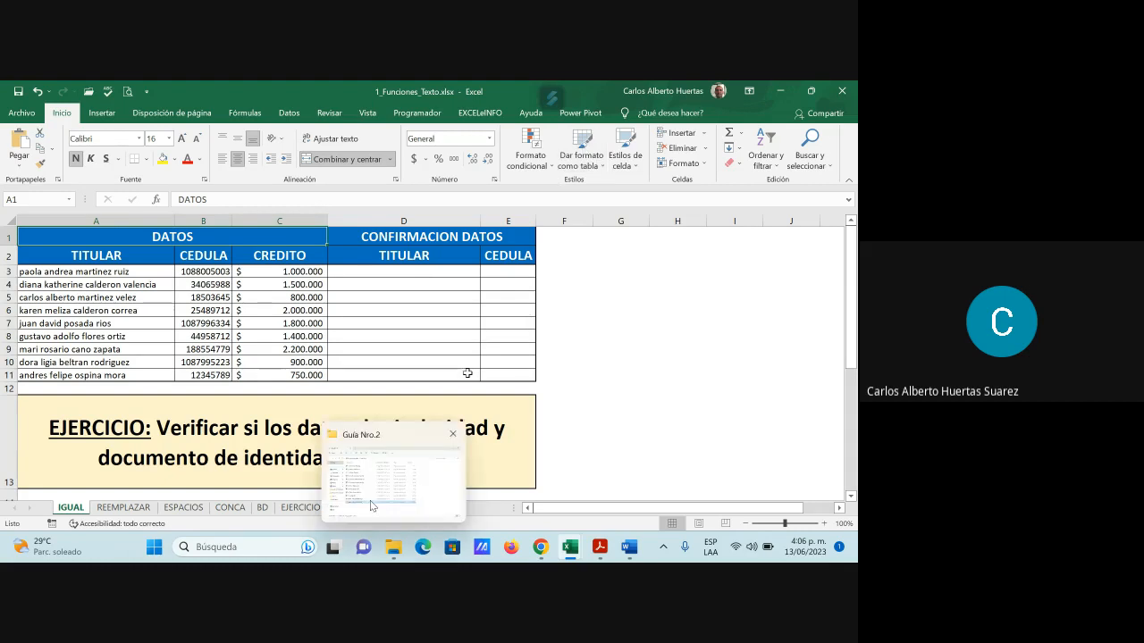
{"action": "left_click", "coordinate": [123, 507]}
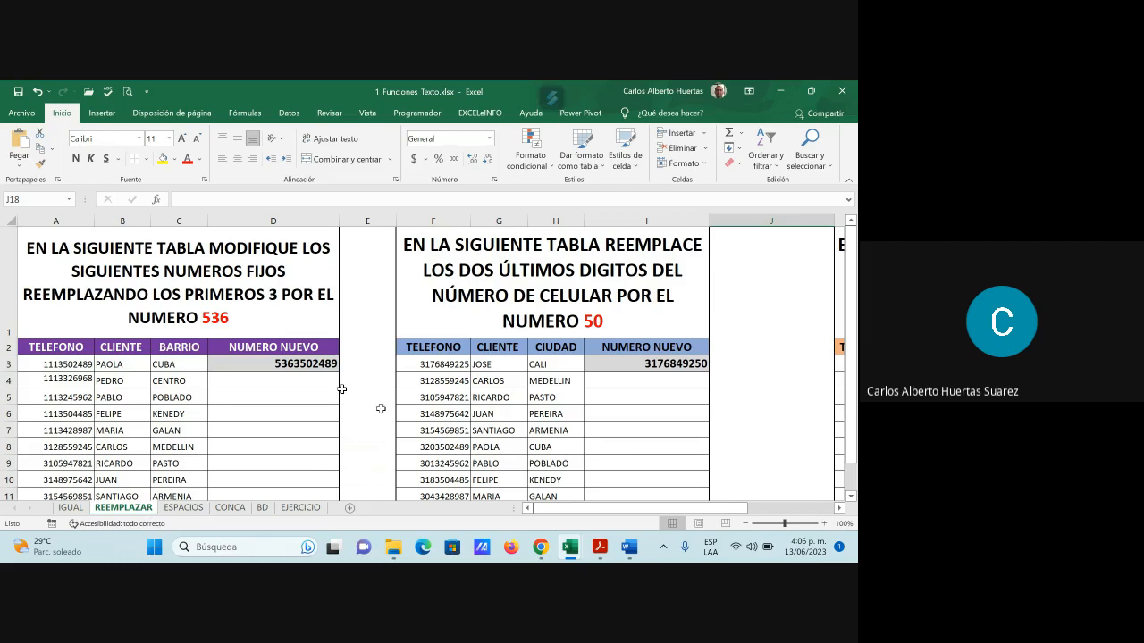
Scroll the REEMPLAZAR sheet and shift right to show columns E–N with the (+57) table
{"action": "scroll", "coordinate": [341, 389], "scroll_direction": "down", "scroll_amount": 1}
{"action": "scroll", "coordinate": [282, 367], "scroll_direction": "up", "scroll_amount": 1}
{"action": "scroll", "coordinate": [498, 336], "scroll_direction": "down", "scroll_amount": 1}
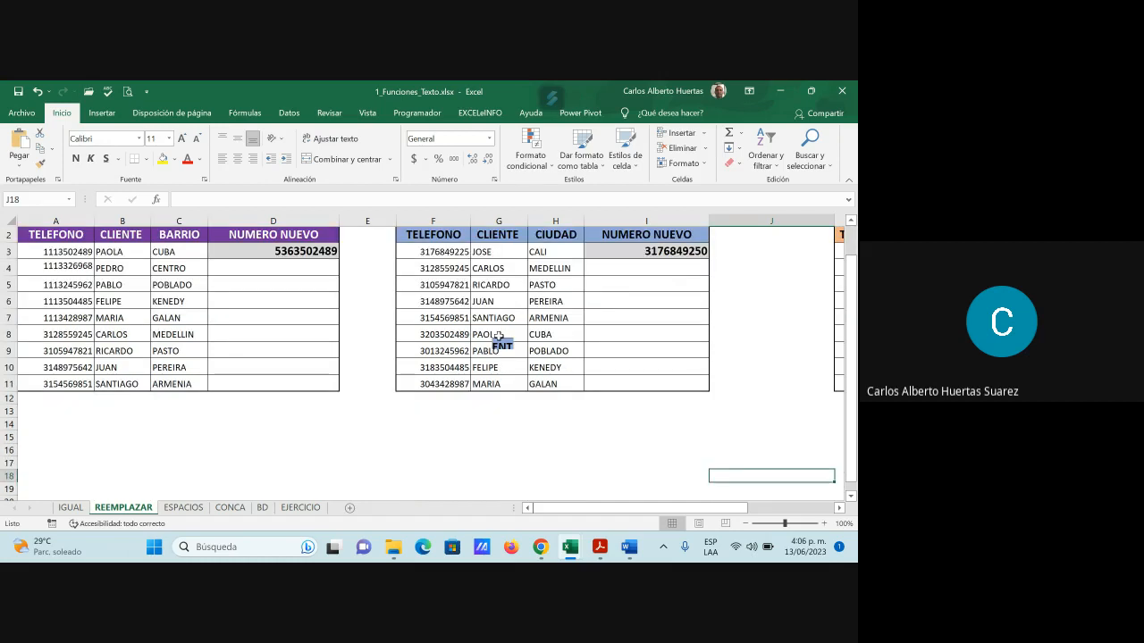
{"action": "scroll", "coordinate": [497, 334], "scroll_direction": "up", "scroll_amount": 1}
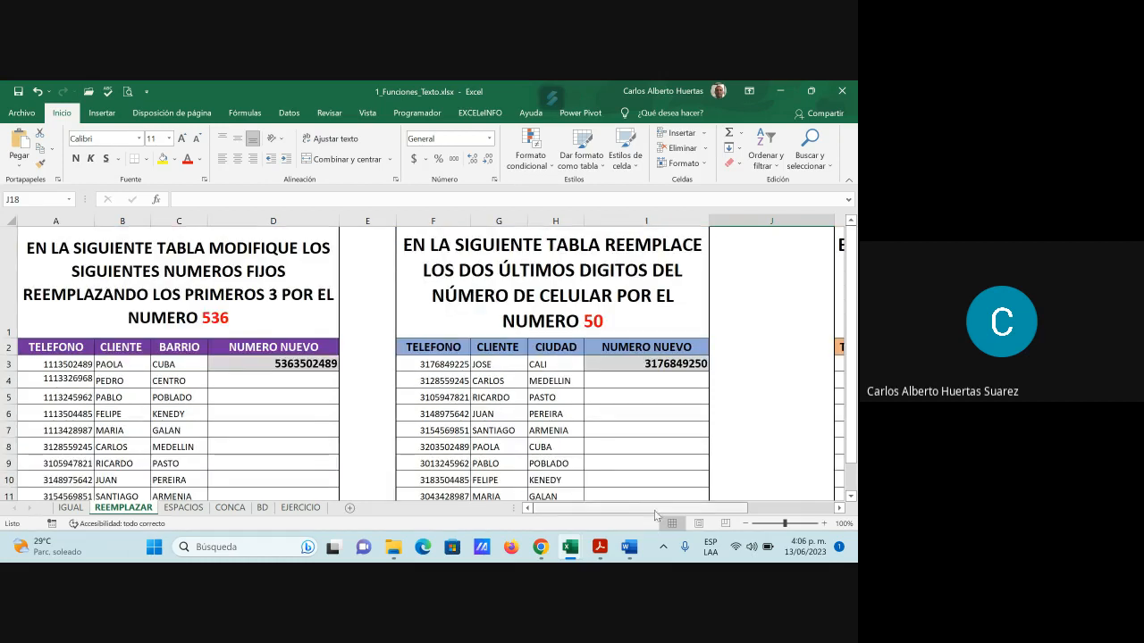
{"action": "left_click_drag", "start_coordinate": [665, 507], "coordinate": [745, 513]}
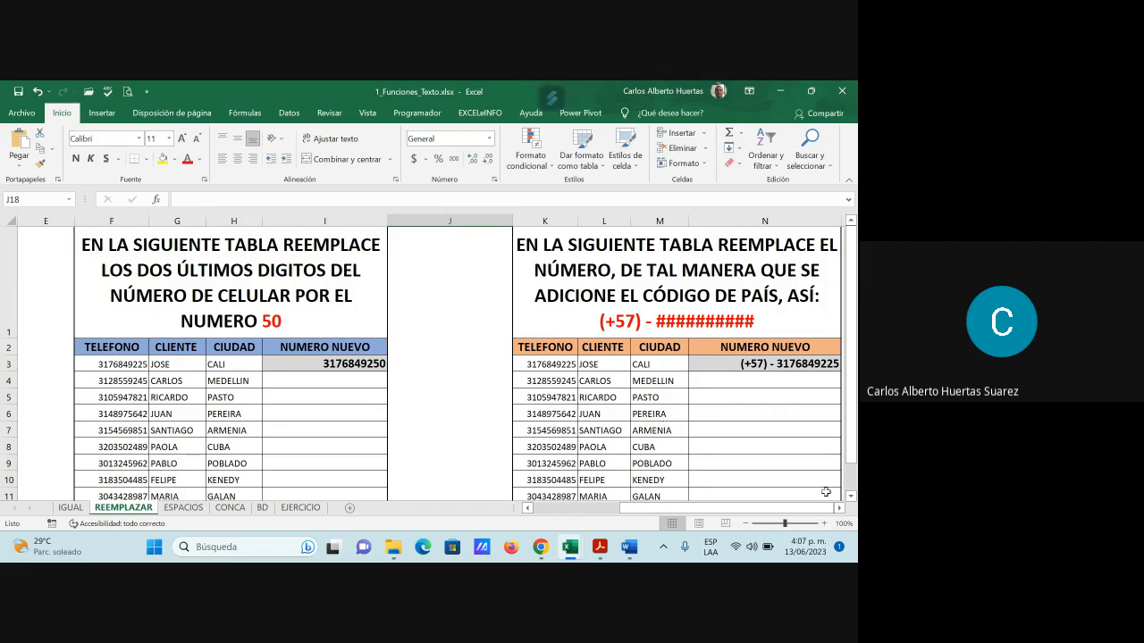
{"action": "left_click_drag", "start_coordinate": [668, 514], "coordinate": [577, 517]}
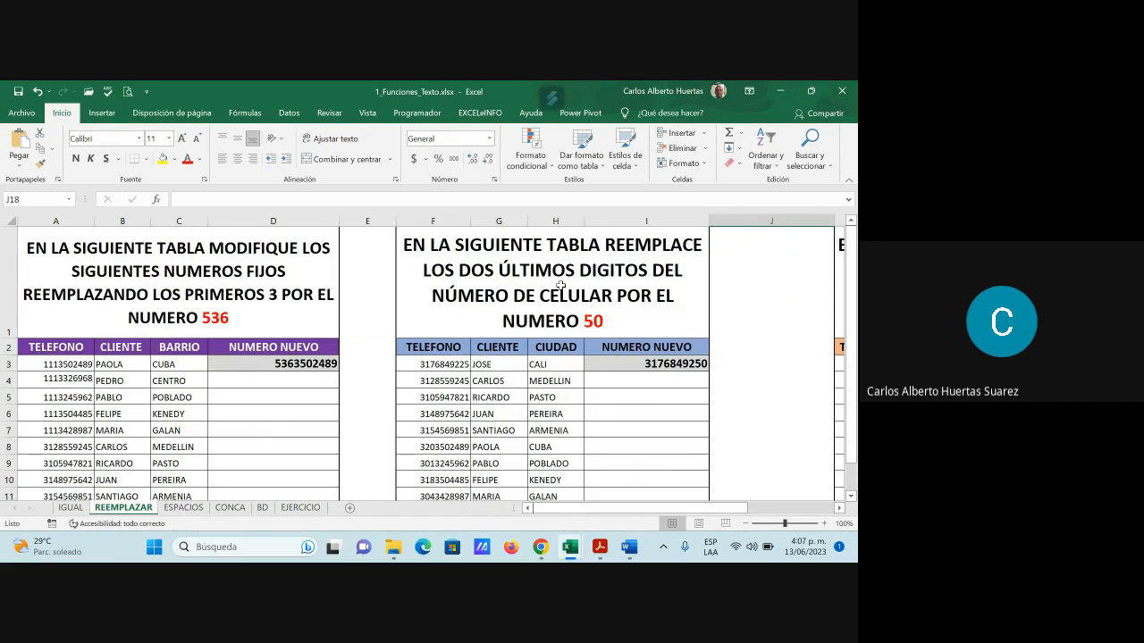
{"action": "left_click_drag", "start_coordinate": [680, 516], "coordinate": [784, 518]}
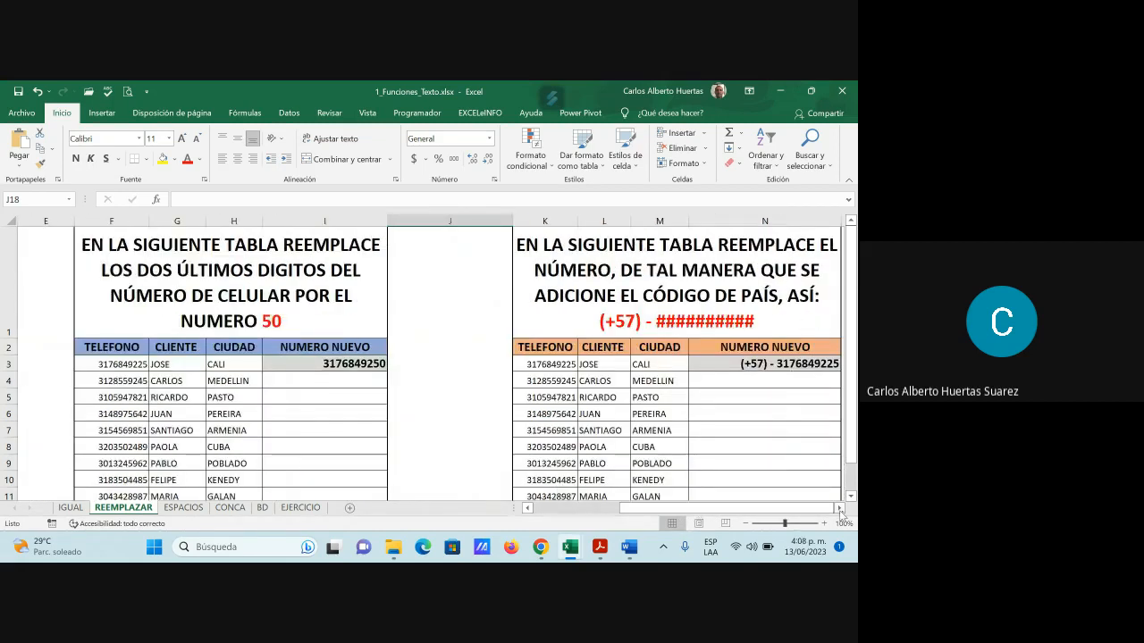
{"action": "left_click", "coordinate": [839, 508]}
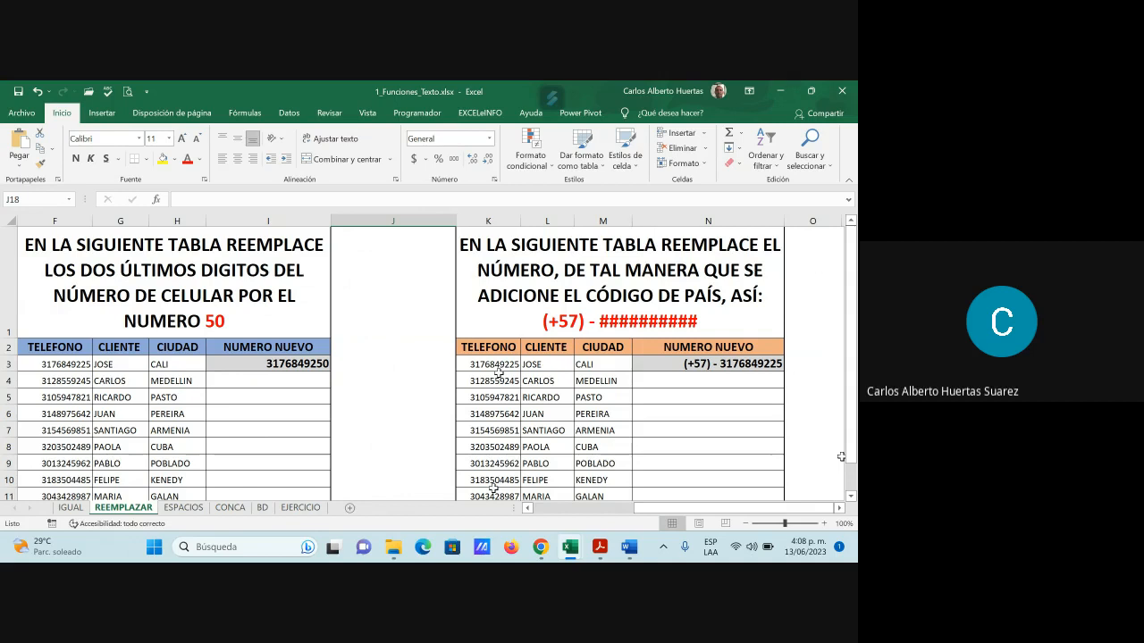
Select cell N4 and open Insertar función on the Texto category, then switch to the PDF
{"action": "left_click", "coordinate": [736, 383]}
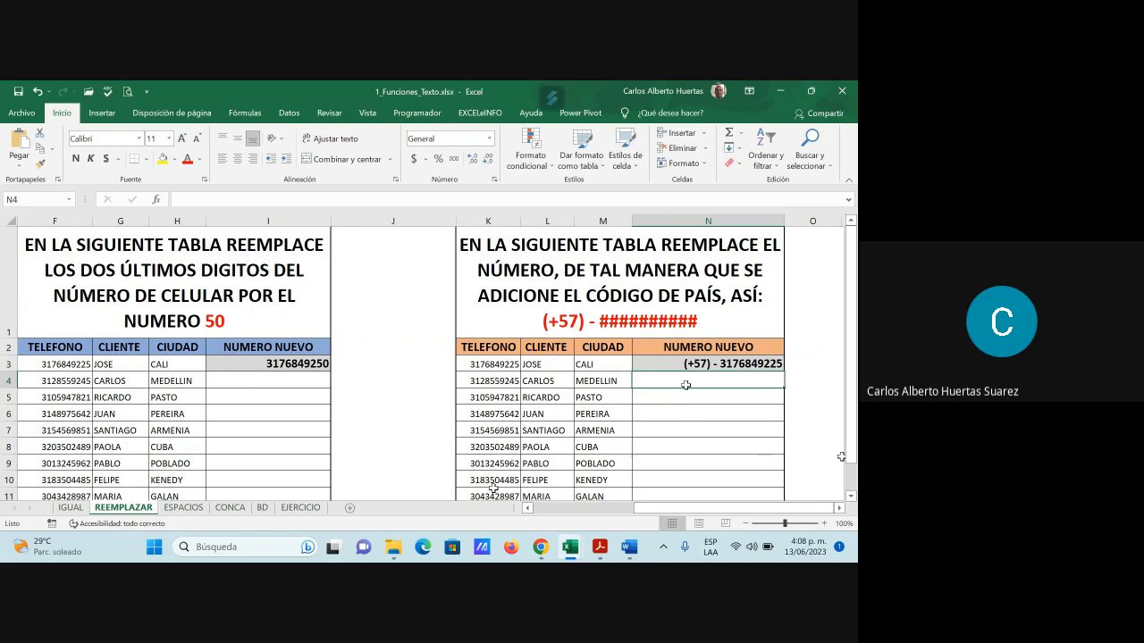
{"action": "left_click", "coordinate": [158, 201]}
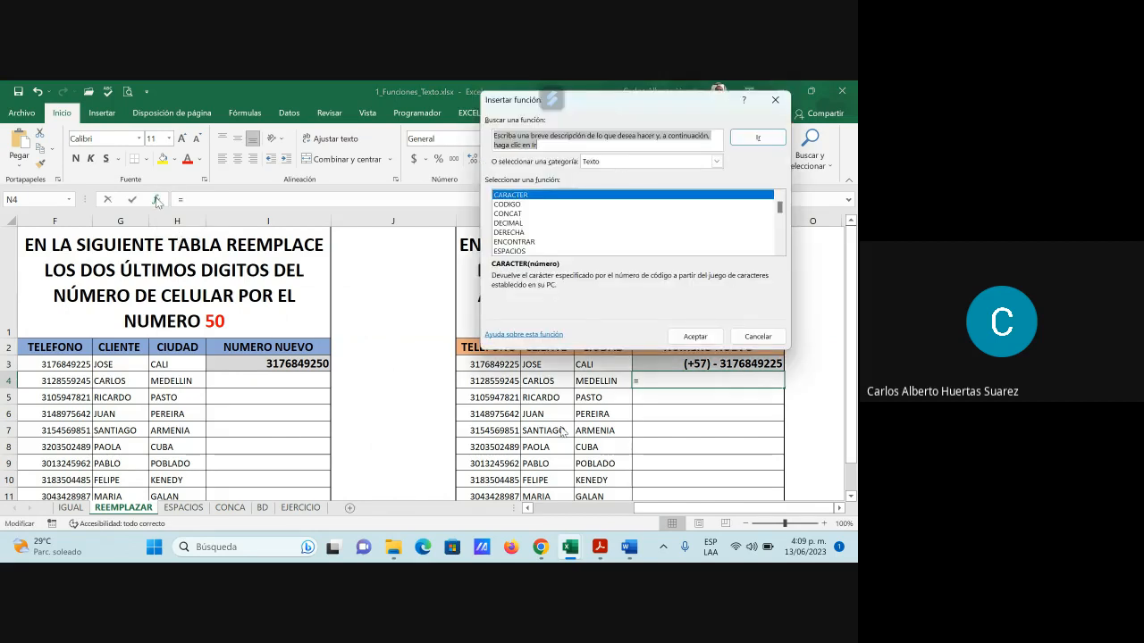
{"action": "left_click", "coordinate": [600, 547]}
Review the guide's text functions table, then go back to the Excel workbook
{"action": "scroll", "coordinate": [486, 432], "scroll_direction": "up", "scroll_amount": 3}
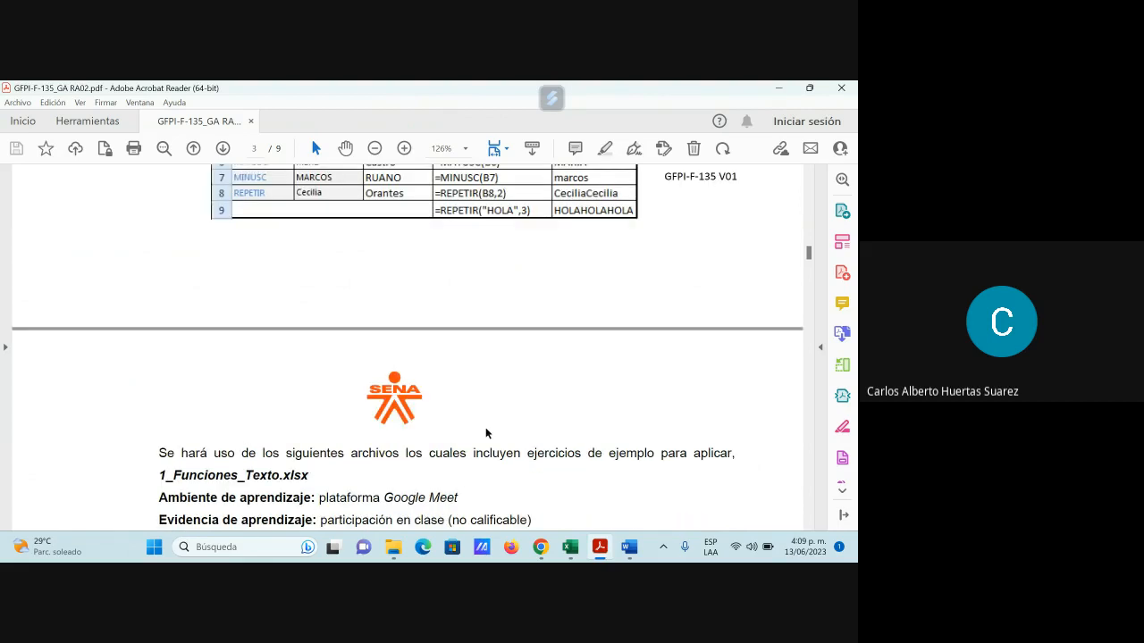
{"action": "scroll", "coordinate": [486, 427], "scroll_direction": "up", "scroll_amount": 7}
{"action": "scroll", "coordinate": [485, 438], "scroll_direction": "down", "scroll_amount": 4}
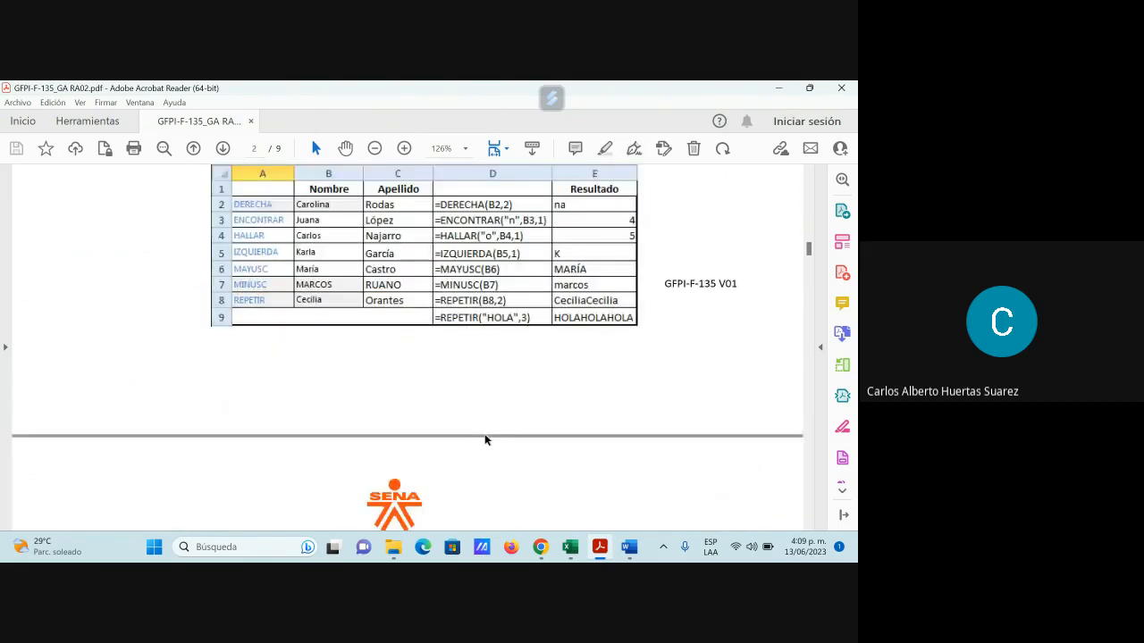
{"action": "scroll", "coordinate": [485, 439], "scroll_direction": "down", "scroll_amount": 5}
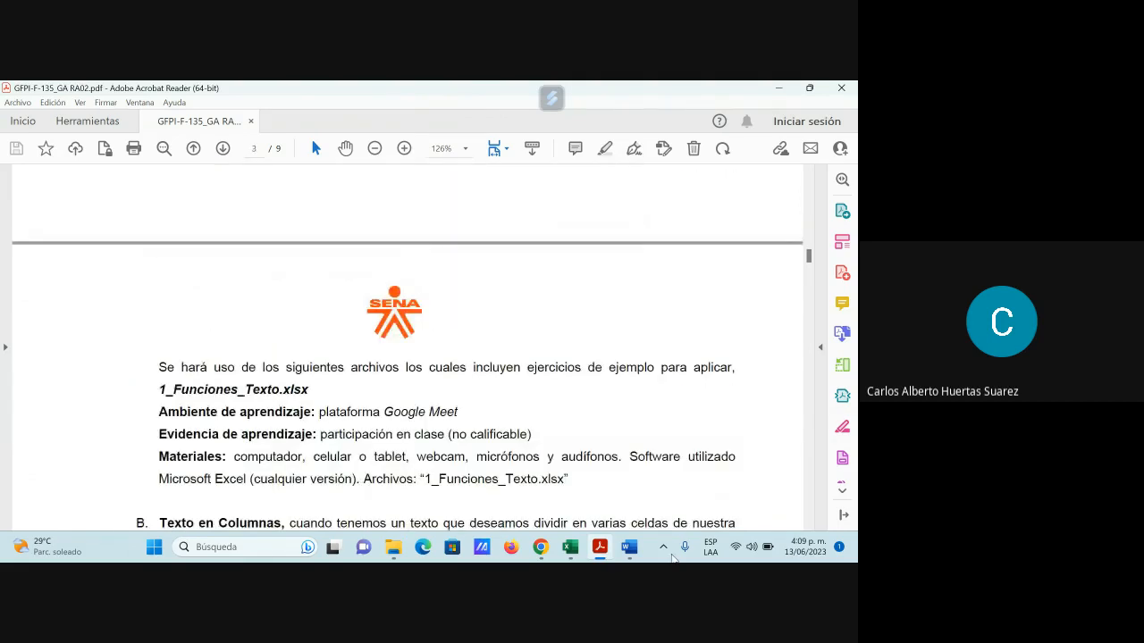
{"action": "mouse_move", "coordinate": [573, 554]}
{"action": "left_click", "coordinate": [626, 473]}
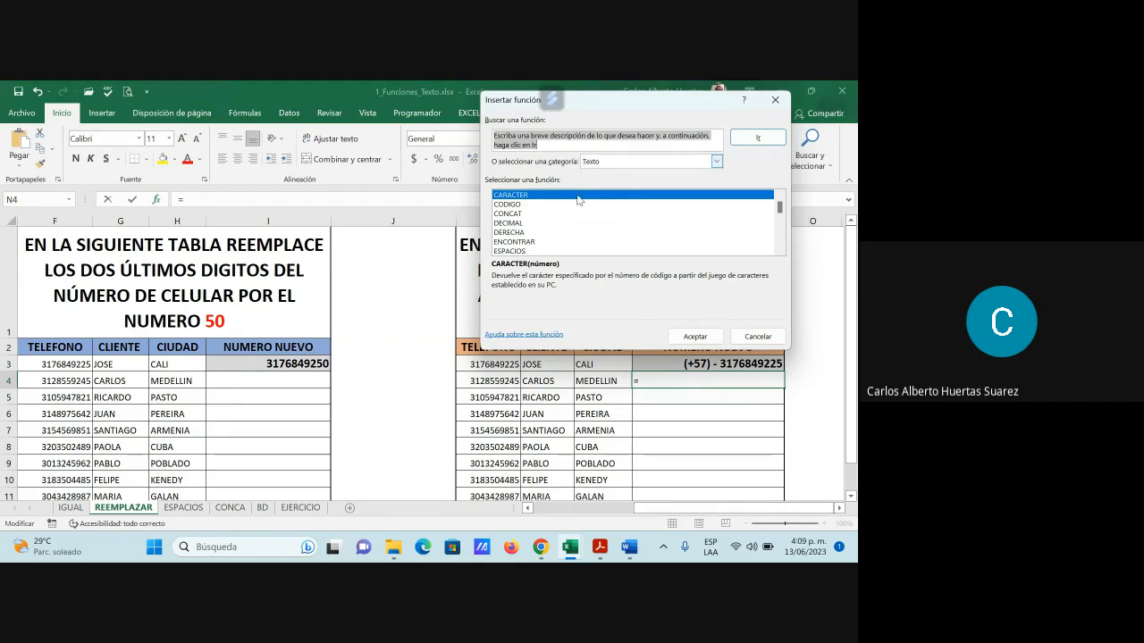
Pick REEMPLAZAR from the Texto function list and confirm it to show its arguments
{"action": "scroll", "coordinate": [563, 248], "scroll_direction": "down", "scroll_amount": 3}
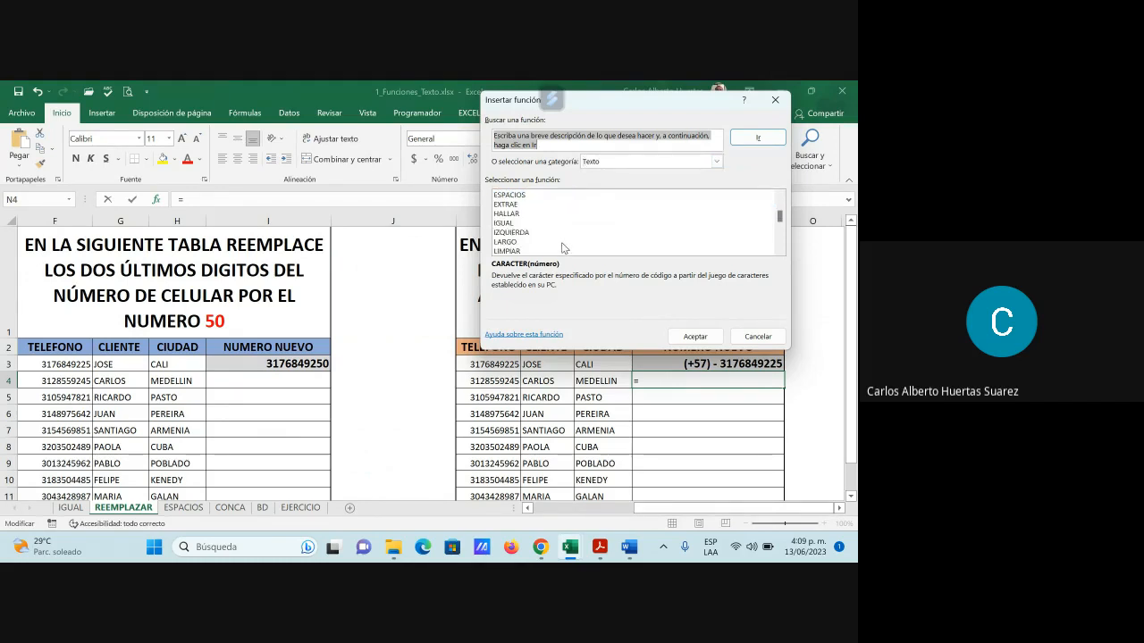
{"action": "scroll", "coordinate": [562, 248], "scroll_direction": "down", "scroll_amount": 1}
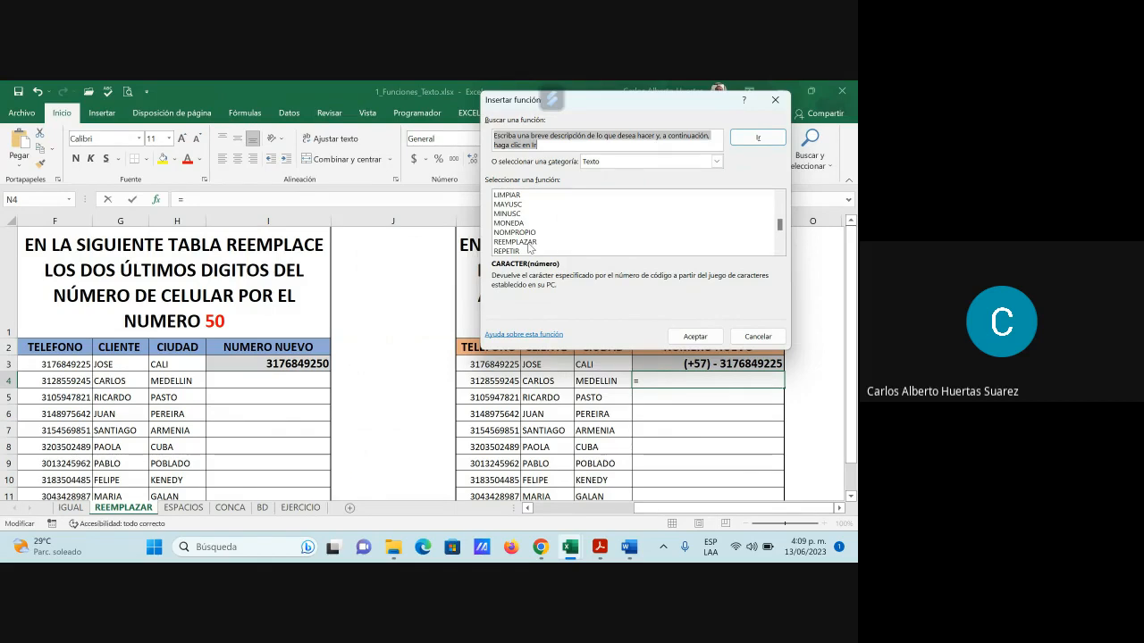
{"action": "left_click", "coordinate": [562, 242]}
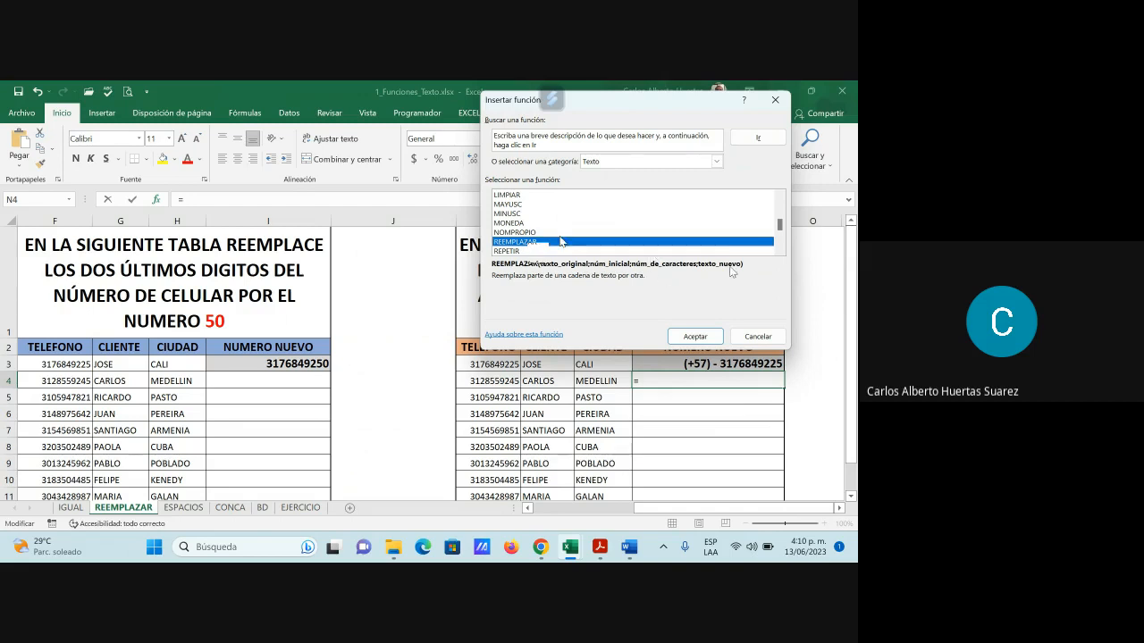
{"action": "left_click", "coordinate": [694, 337]}
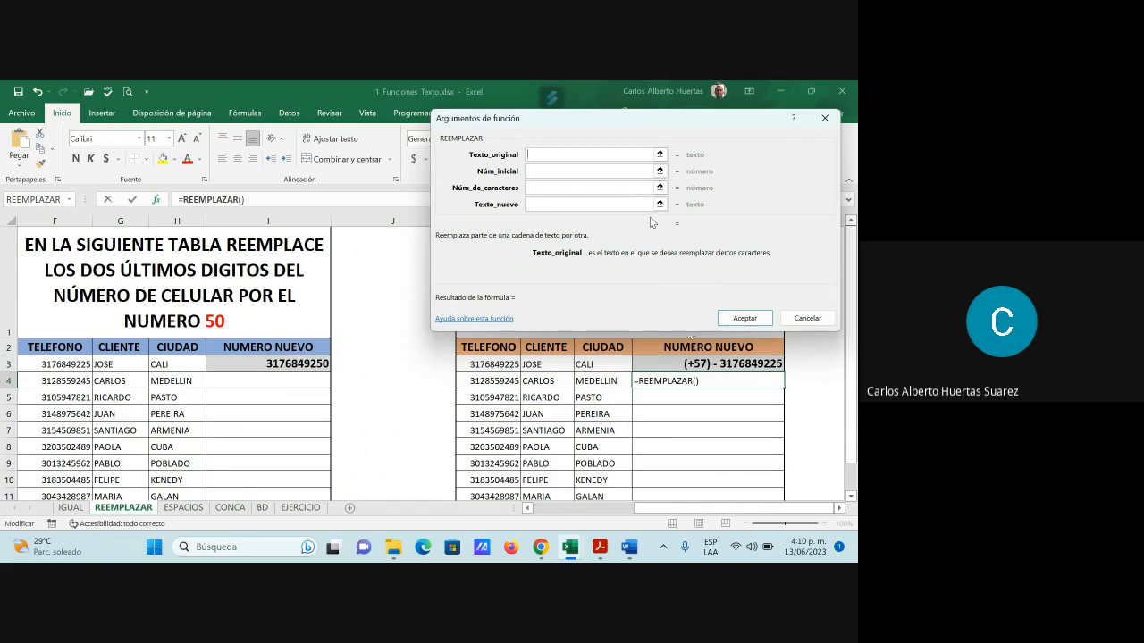
Set cell K4 as texto_original of the REEMPLAZAR formula in N4
{"action": "left_click", "coordinate": [492, 382]}
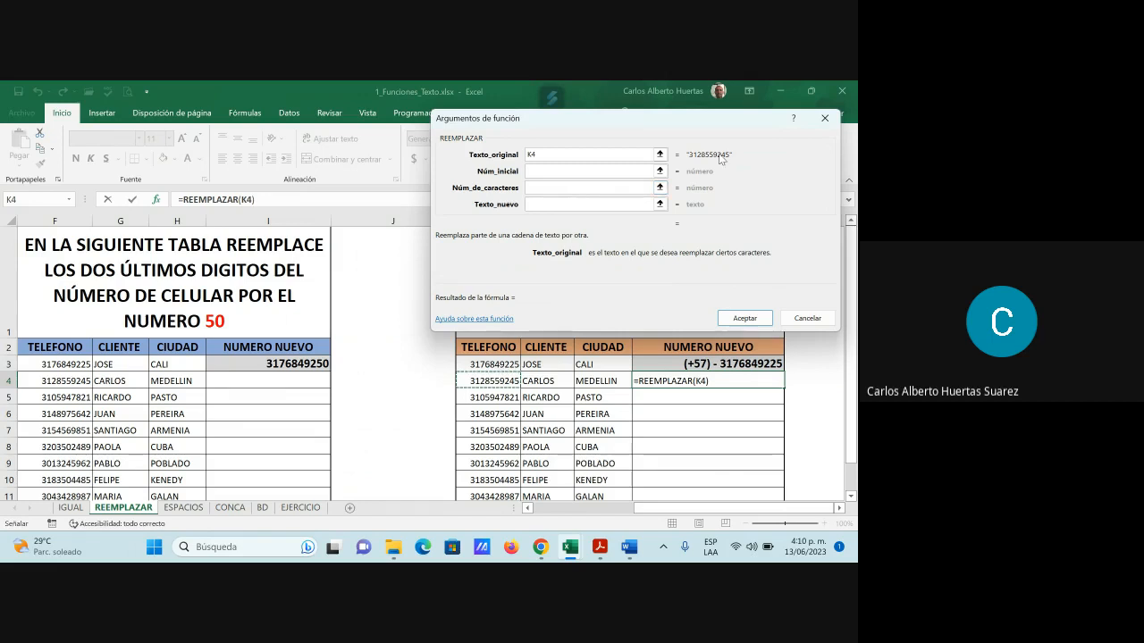
{"action": "left_click", "coordinate": [538, 172]}
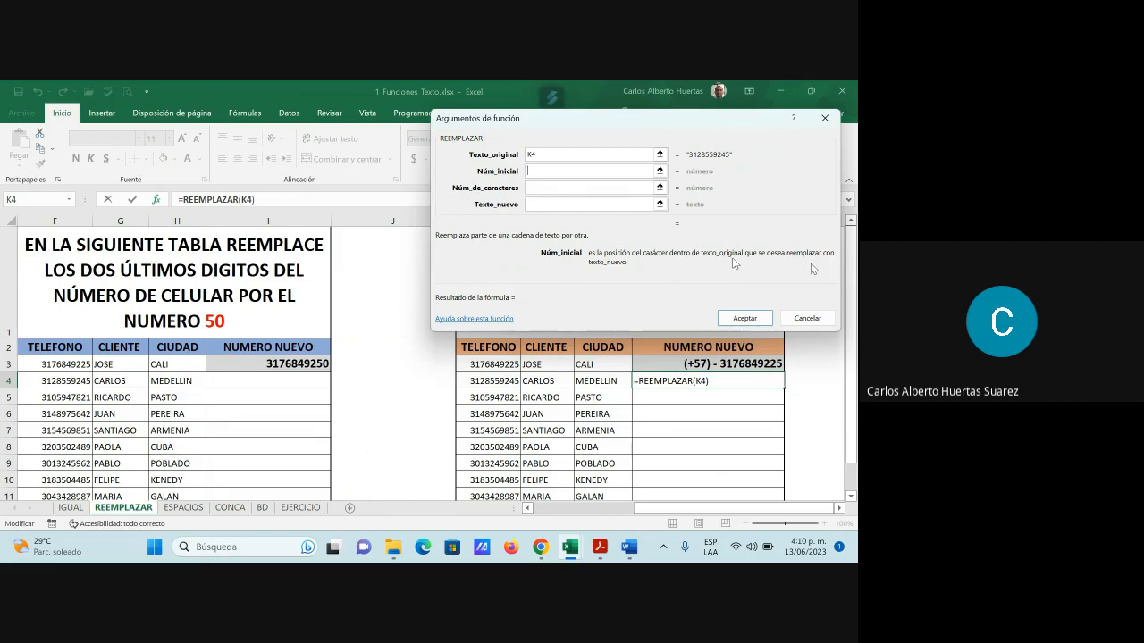
Admit both waiting participants into the Meet call, then return to the Excel workbook
{"action": "mouse_move", "coordinate": [594, 556]}
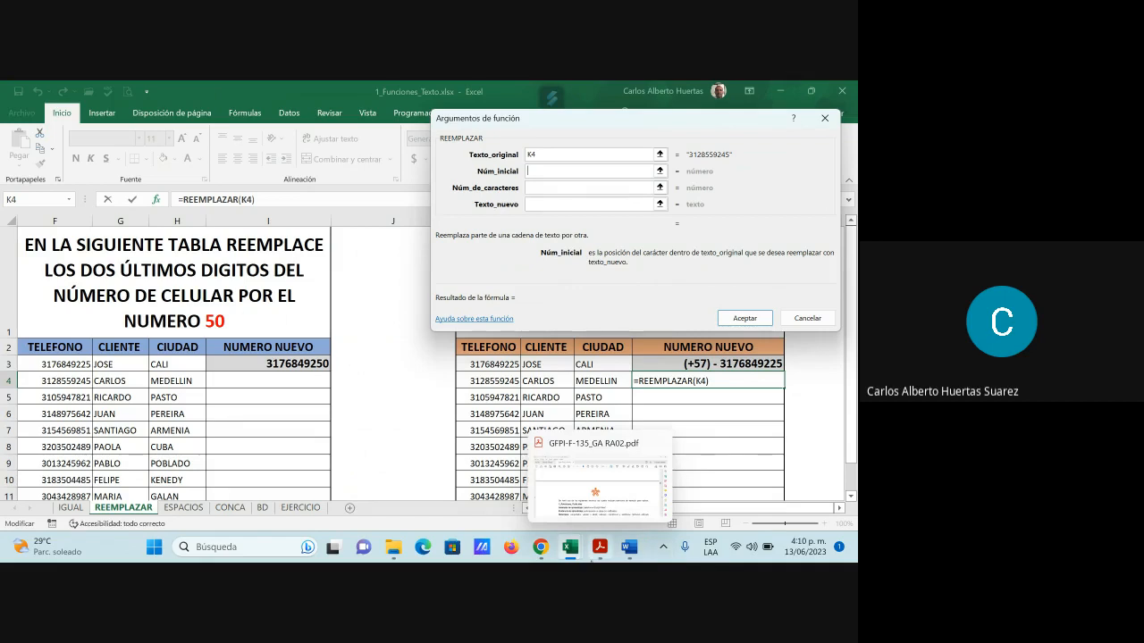
{"action": "mouse_move", "coordinate": [541, 549]}
{"action": "left_click", "coordinate": [474, 478]}
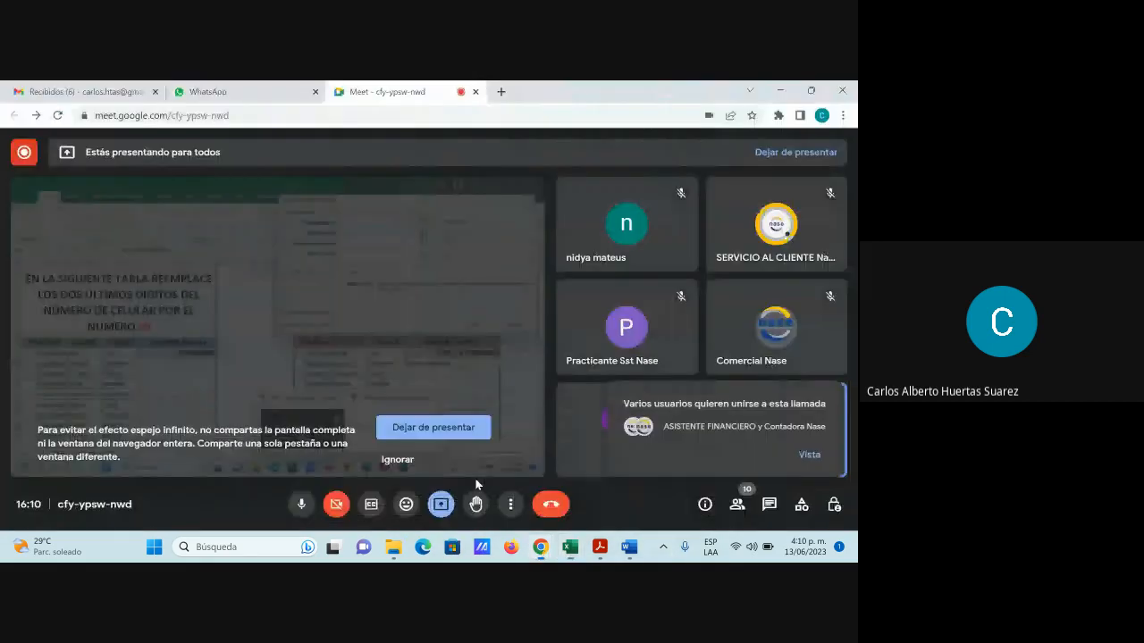
{"action": "left_click", "coordinate": [809, 455]}
{"action": "left_click", "coordinate": [804, 335]}
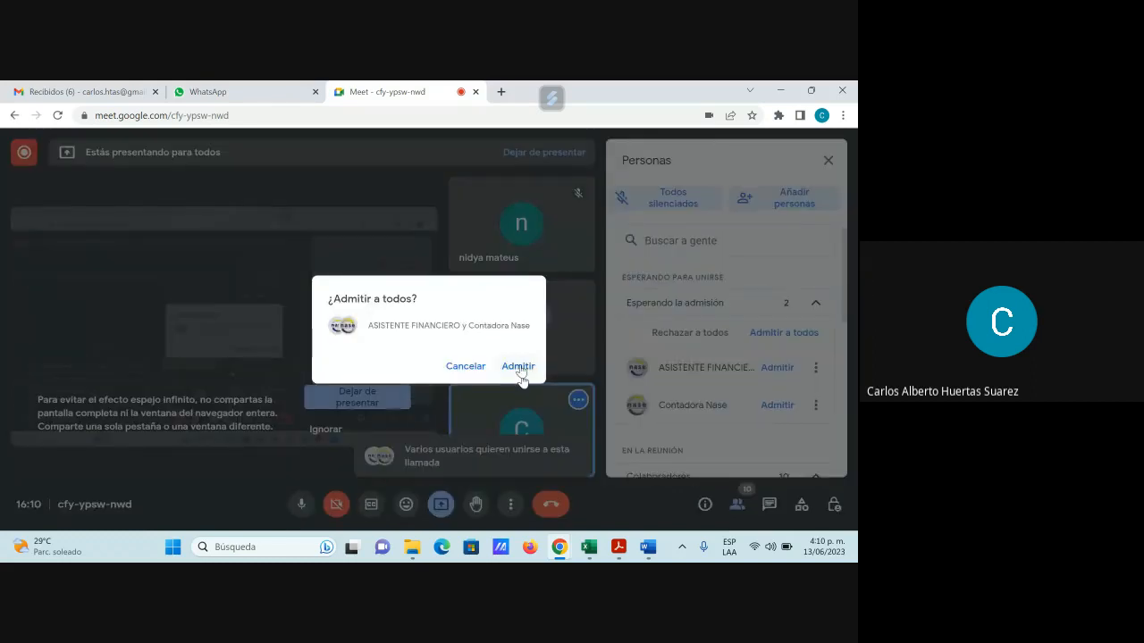
{"action": "left_click", "coordinate": [519, 367]}
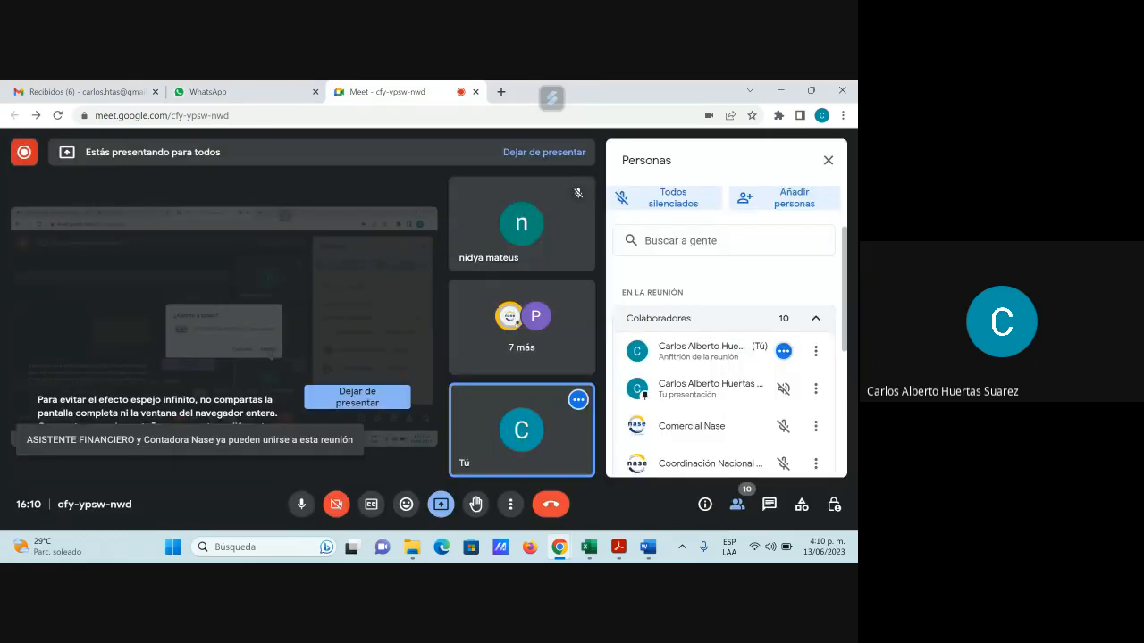
{"action": "left_click", "coordinate": [829, 160]}
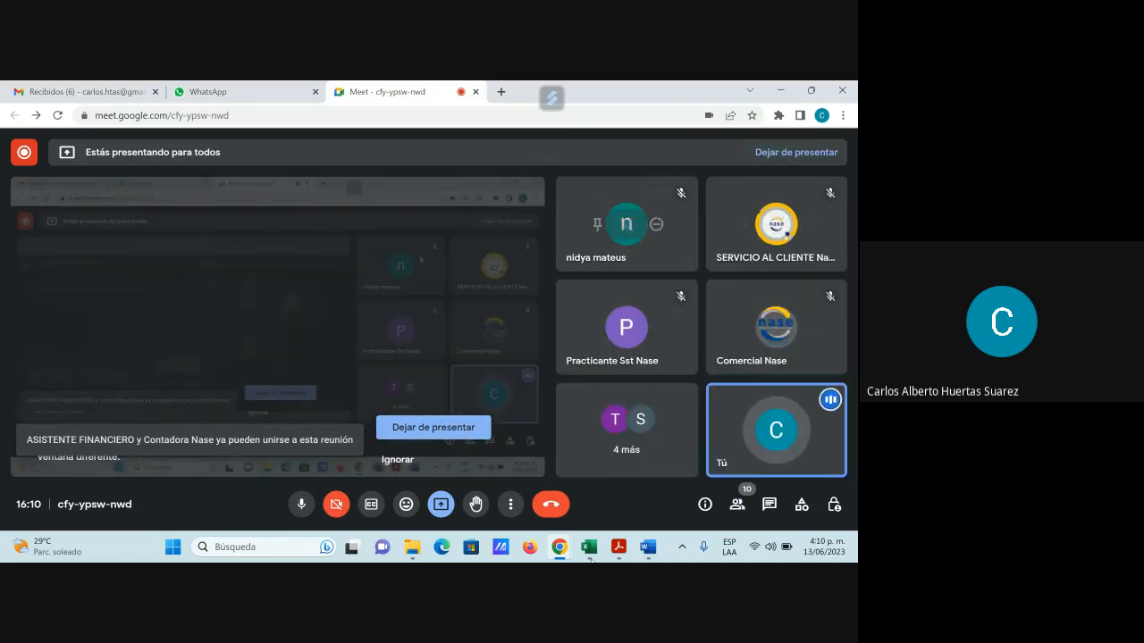
{"action": "mouse_move", "coordinate": [588, 555]}
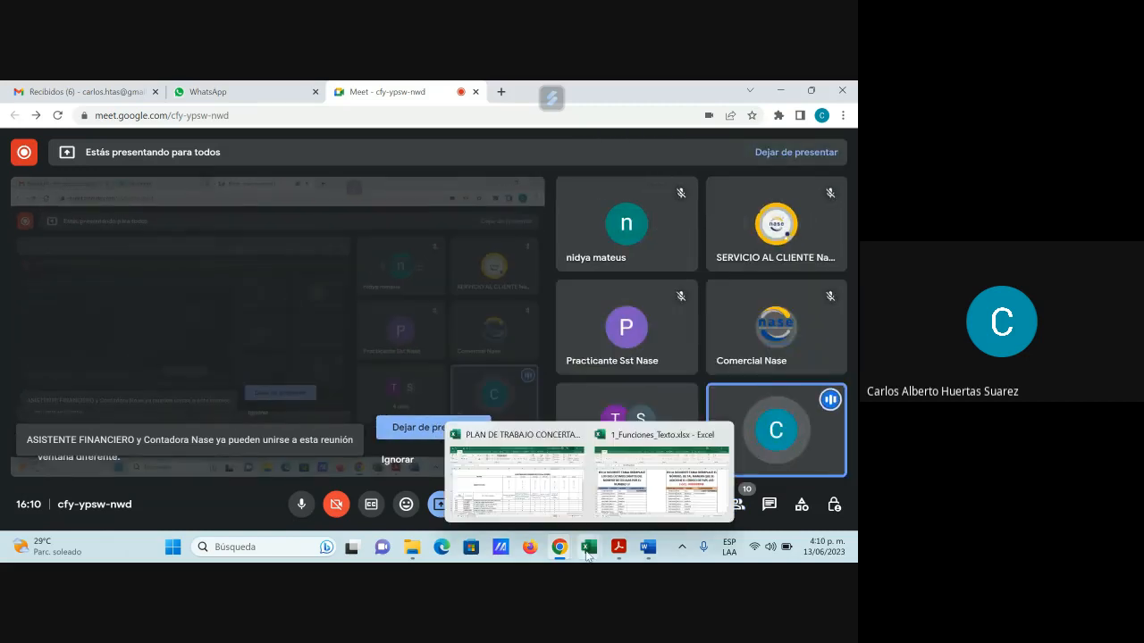
{"action": "left_click", "coordinate": [639, 496]}
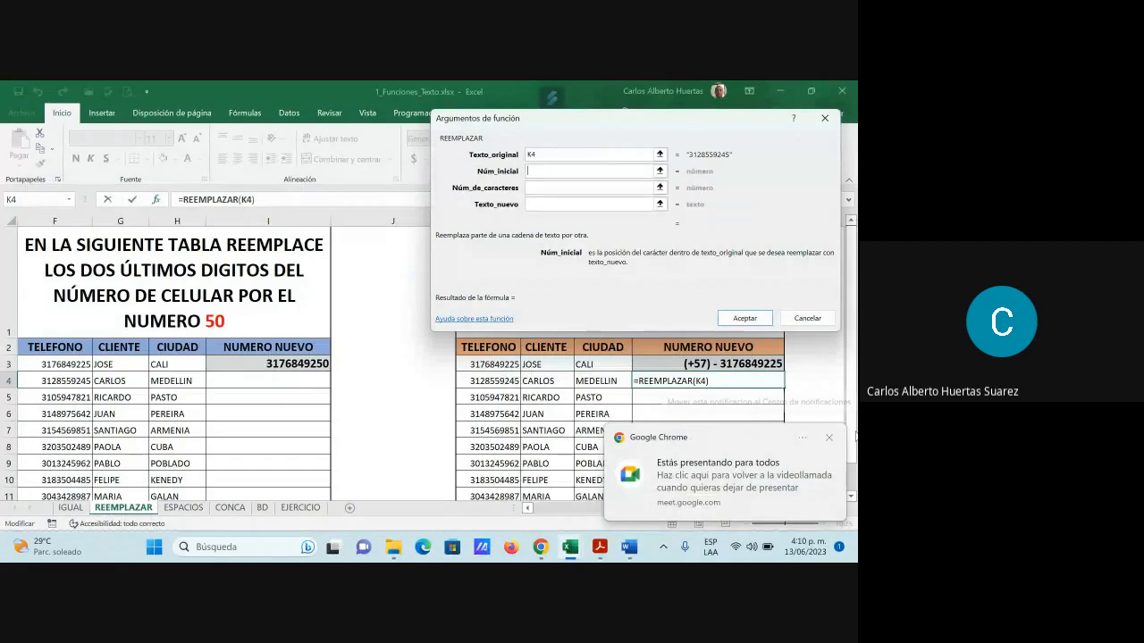
Enter REEMPLAZAR arguments Núm_inicial 1, Núm_de_caracteres 7 and Texto_nuevo "(+57) -"
{"action": "left_click", "coordinate": [829, 437]}
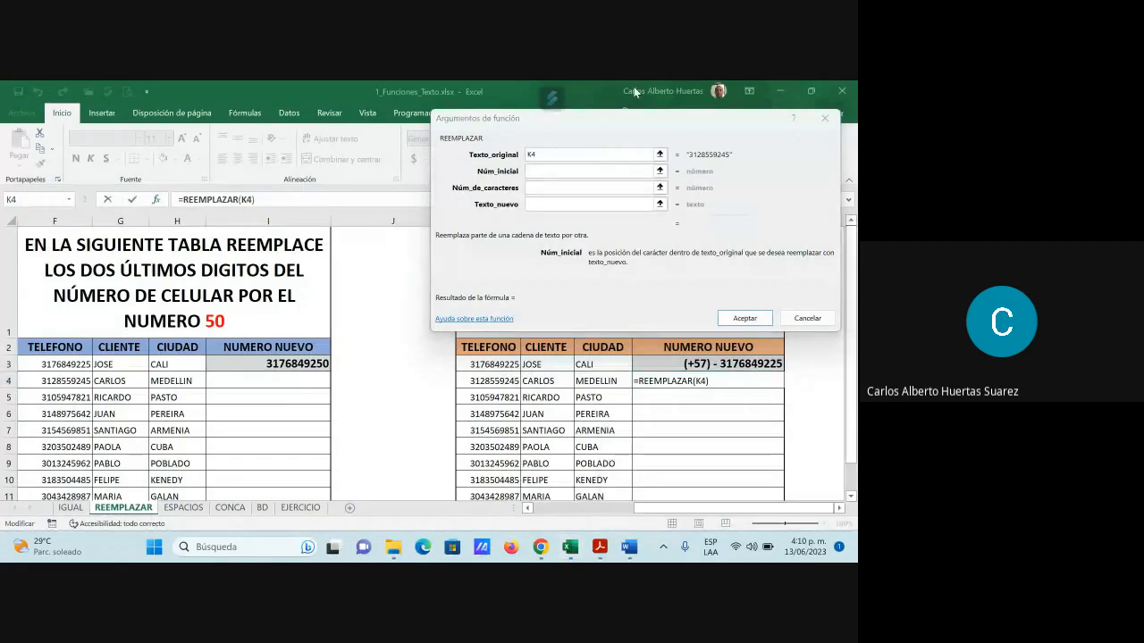
{"action": "left_click", "coordinate": [541, 171]}
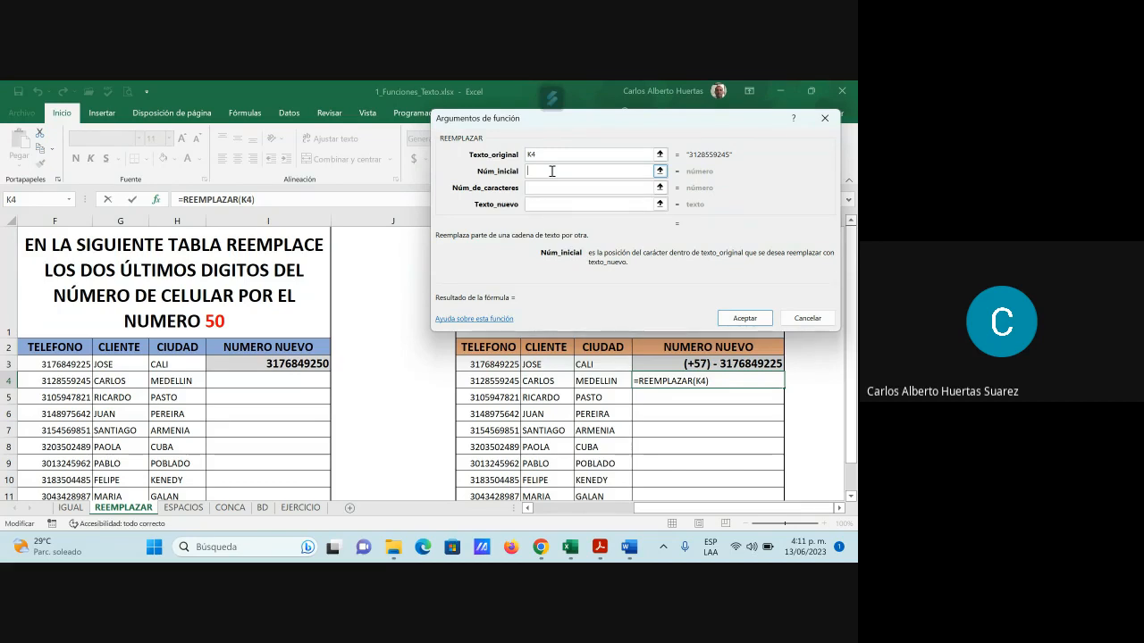
{"action": "type", "text": "1"}
{"action": "left_click", "coordinate": [530, 186]}
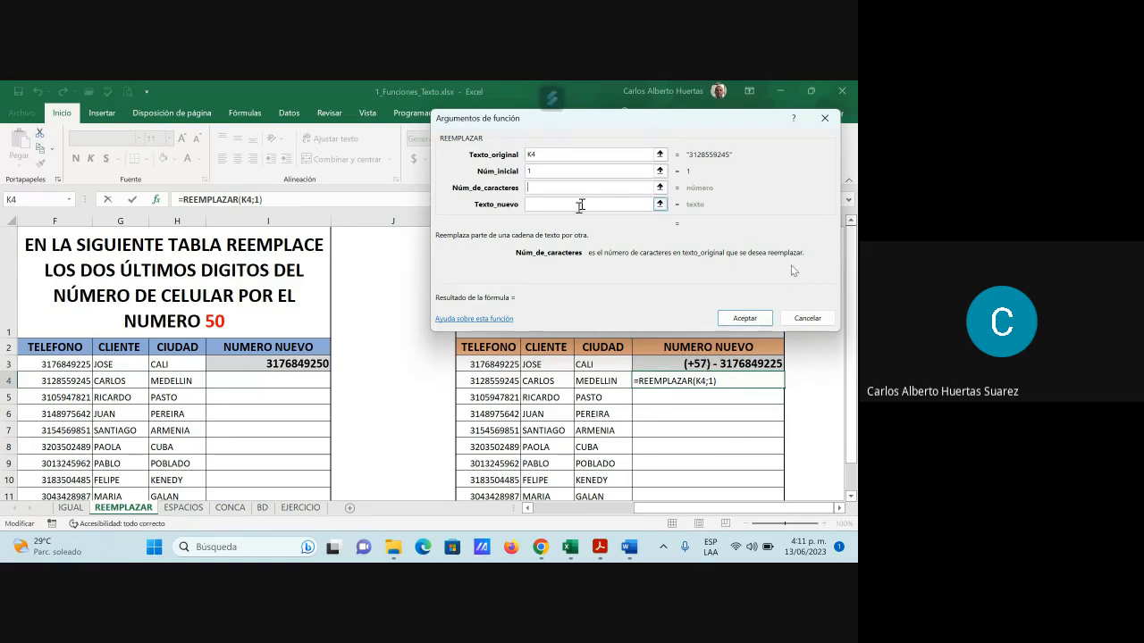
{"action": "type", "text": "7"}
{"action": "left_click", "coordinate": [538, 202]}
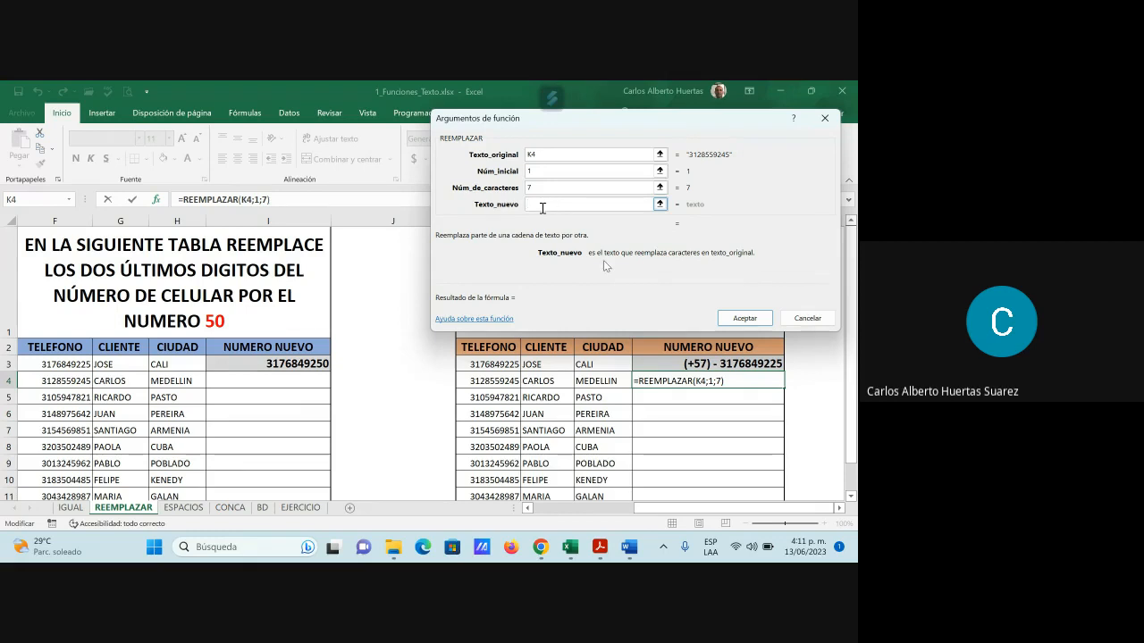
{"action": "type", "text": "(+57"}
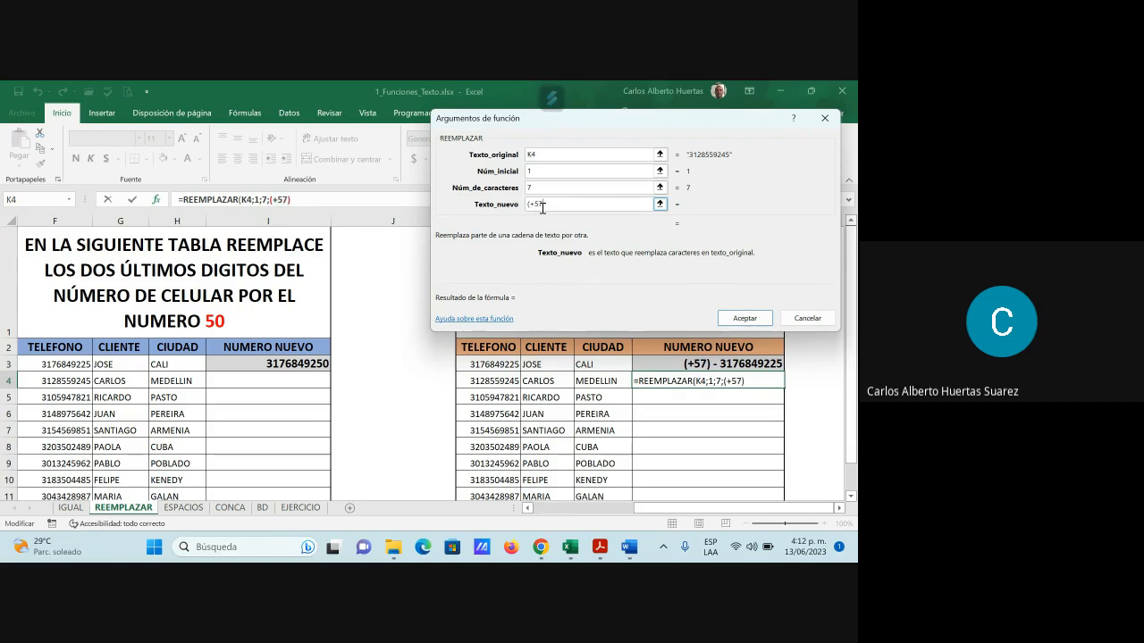
{"action": "type", "text": ") -"}
{"action": "left_click", "coordinate": [538, 190]}
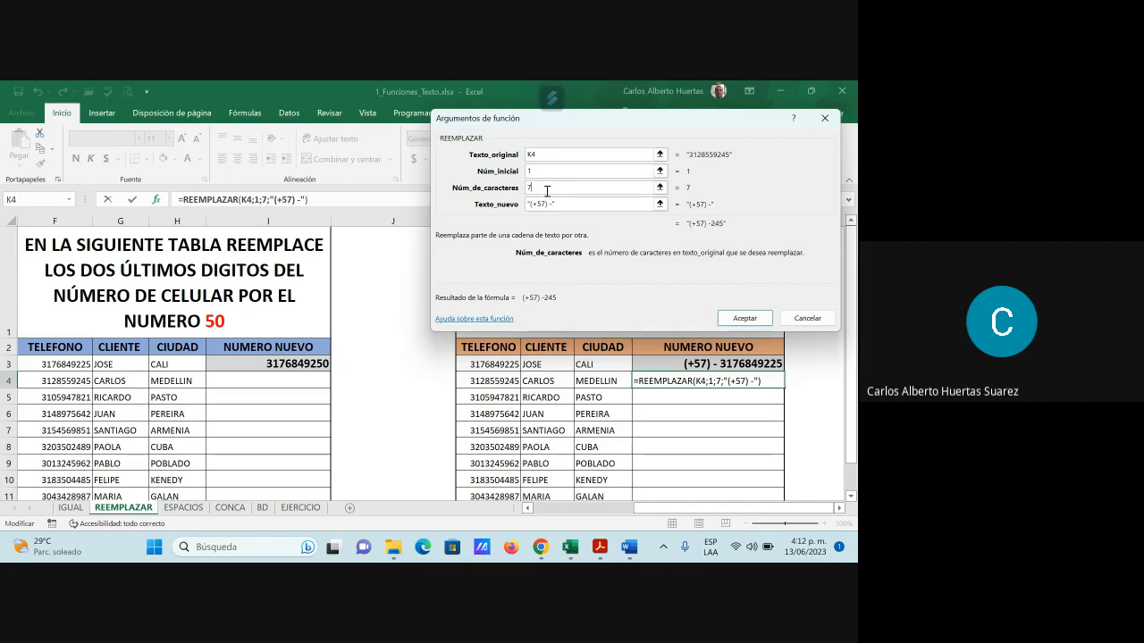
Rework N4's REEMPLAZAR arguments: start at 1, replace no characters, insert "(+57) - "
{"action": "key", "text": "BackSpace"}
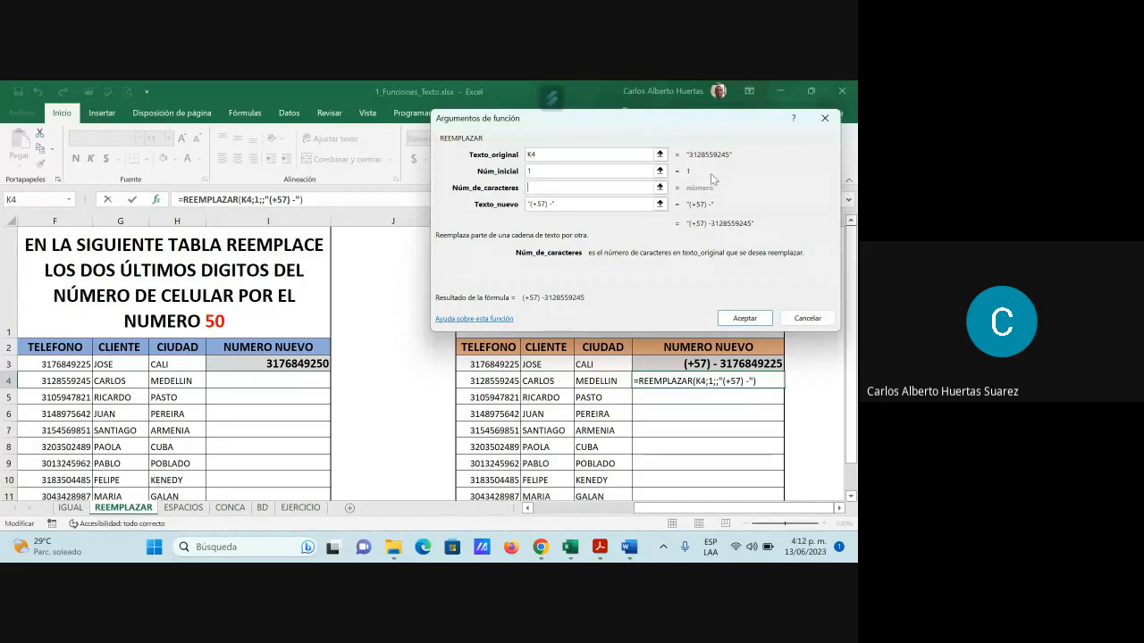
{"action": "left_click", "coordinate": [534, 170]}
{"action": "key", "text": "BackSpace"}
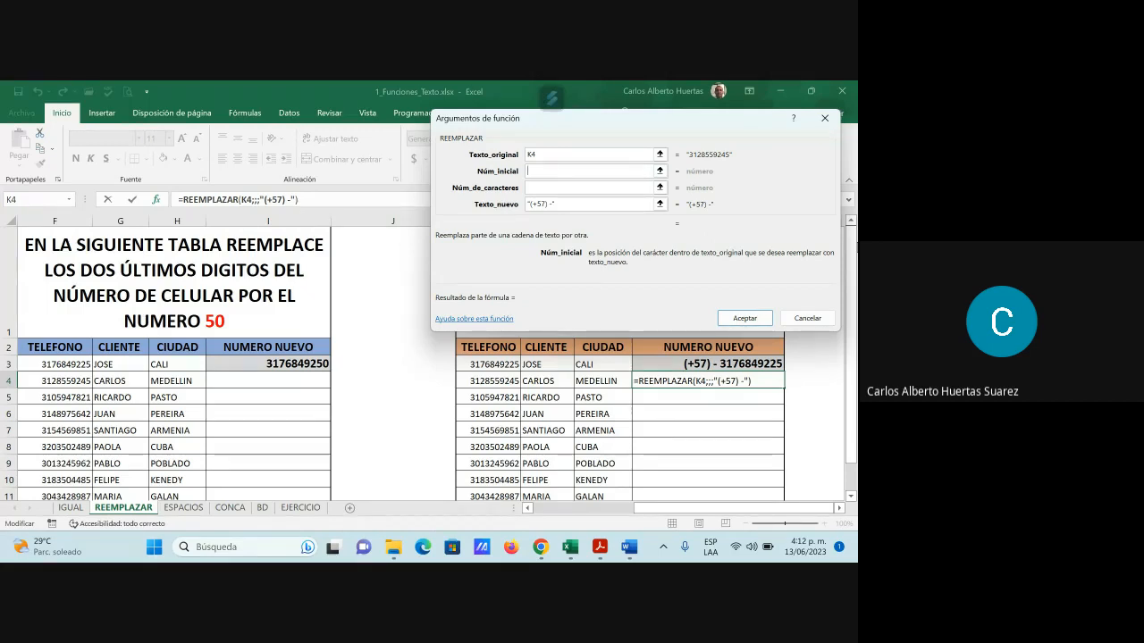
{"action": "type", "text": "1"}
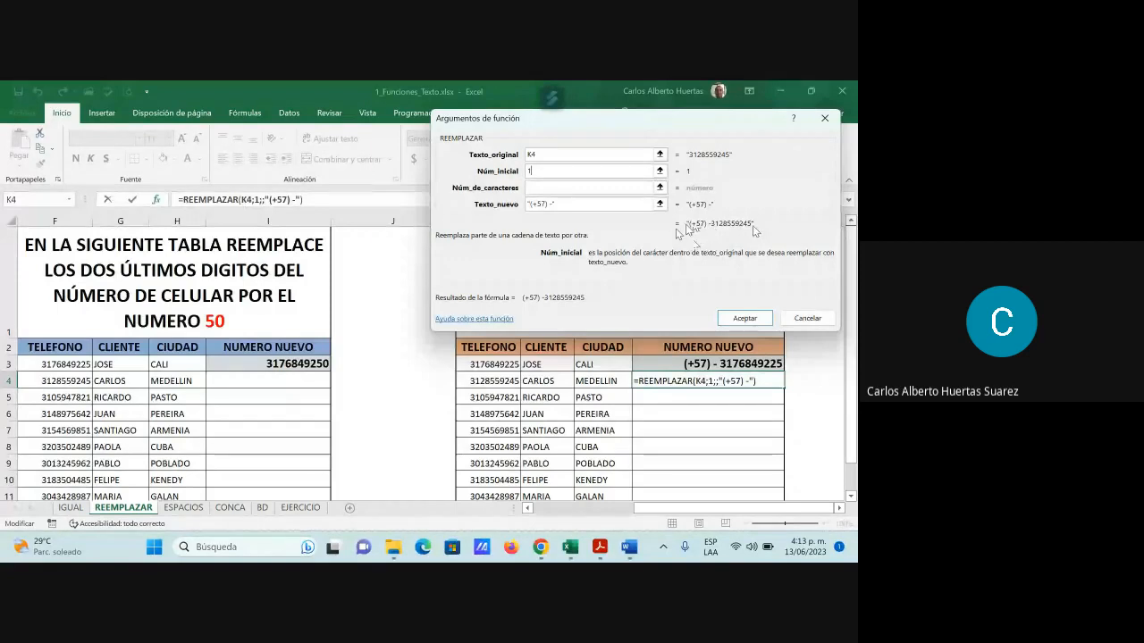
{"action": "left_click", "coordinate": [556, 207]}
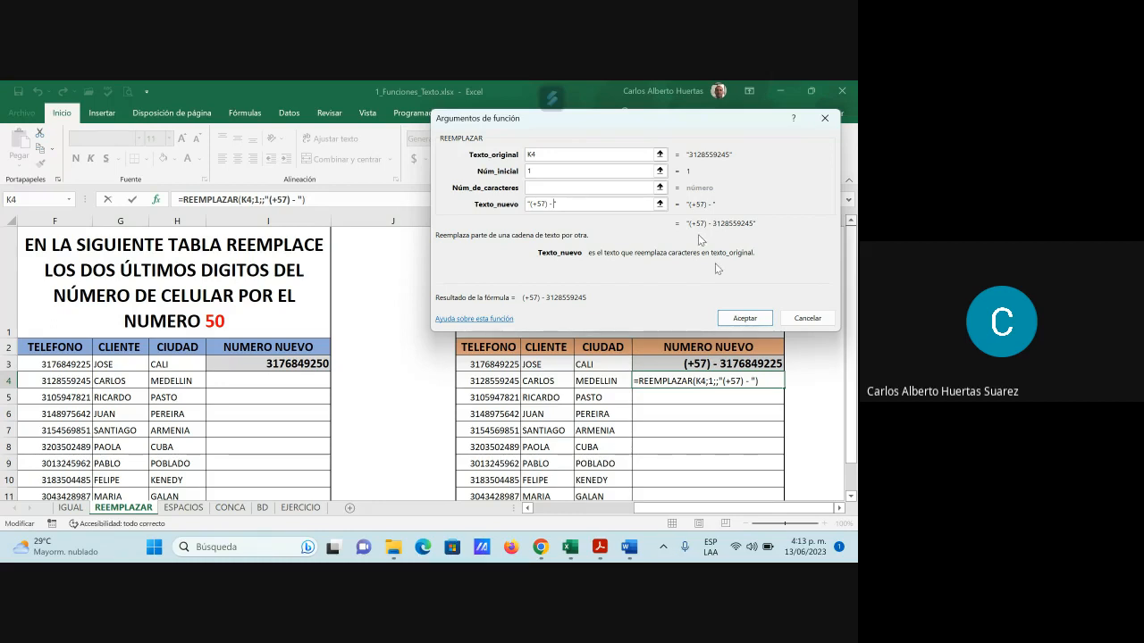
{"action": "left_click", "coordinate": [757, 322]}
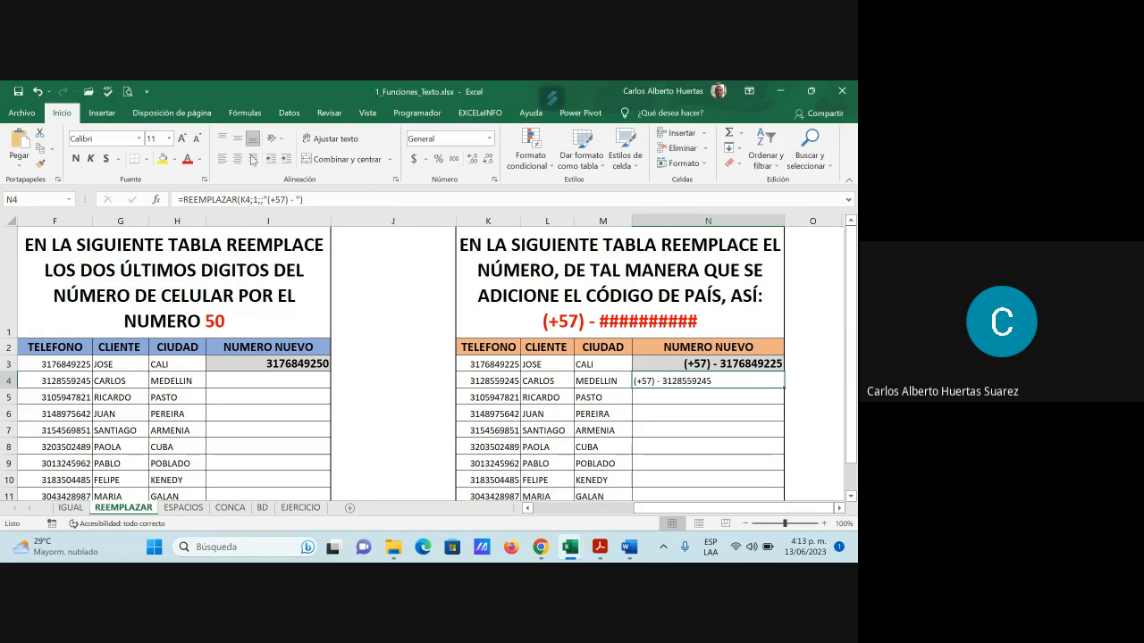
Right-align N4 and fill its prefixed phone formula down to N11
{"action": "left_click", "coordinate": [253, 159]}
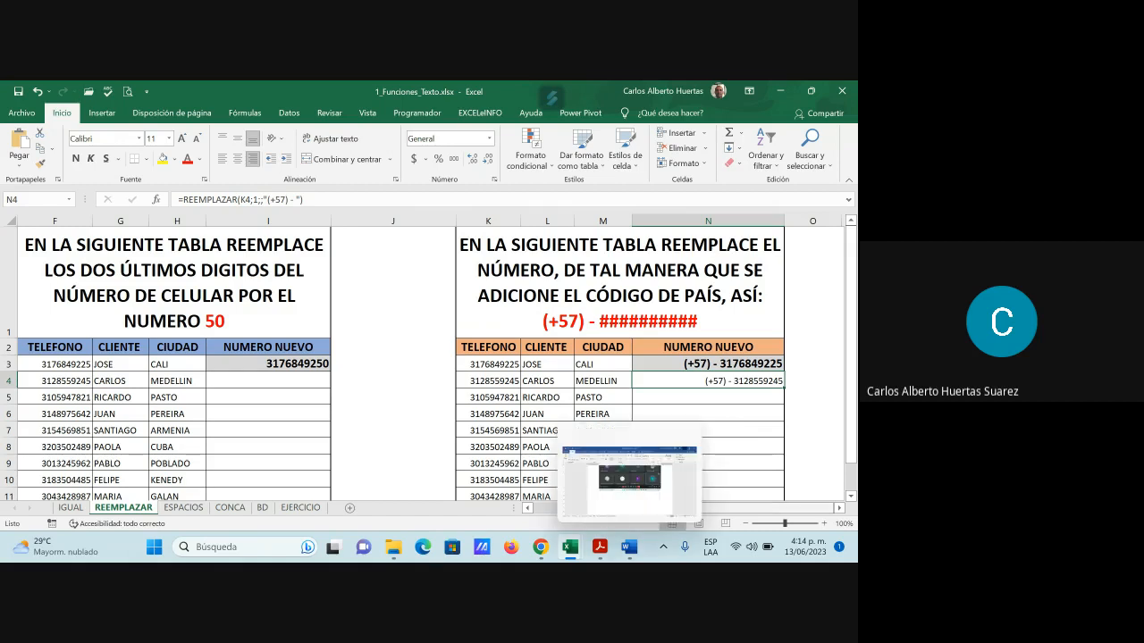
{"action": "scroll", "coordinate": [743, 417], "scroll_direction": "down", "scroll_amount": 1}
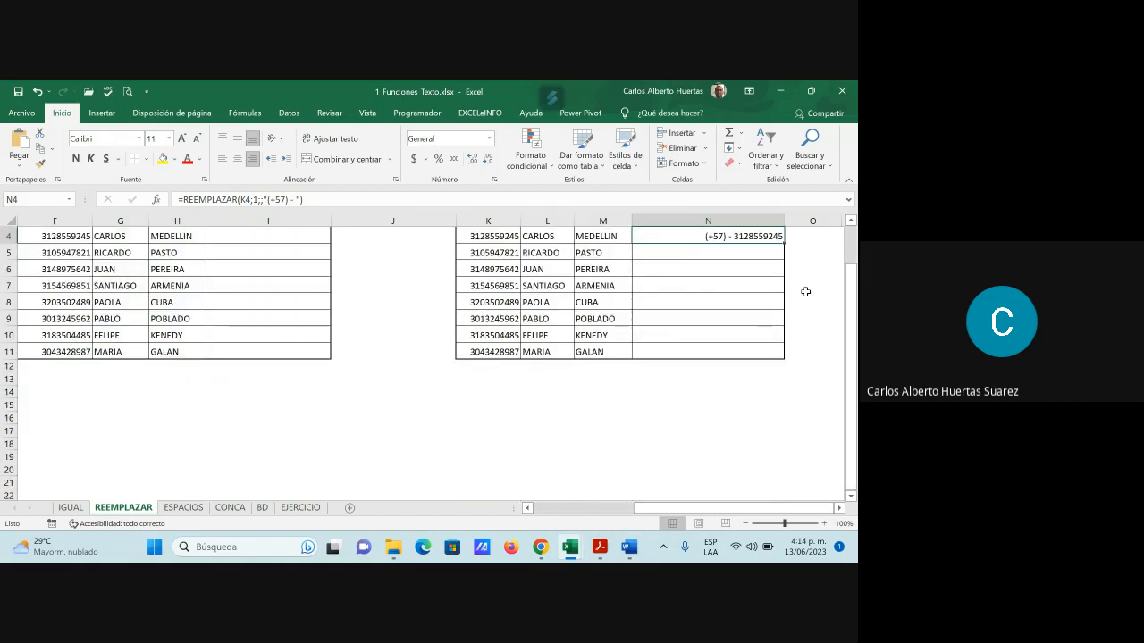
{"action": "left_click_drag", "start_coordinate": [784, 243], "coordinate": [780, 352]}
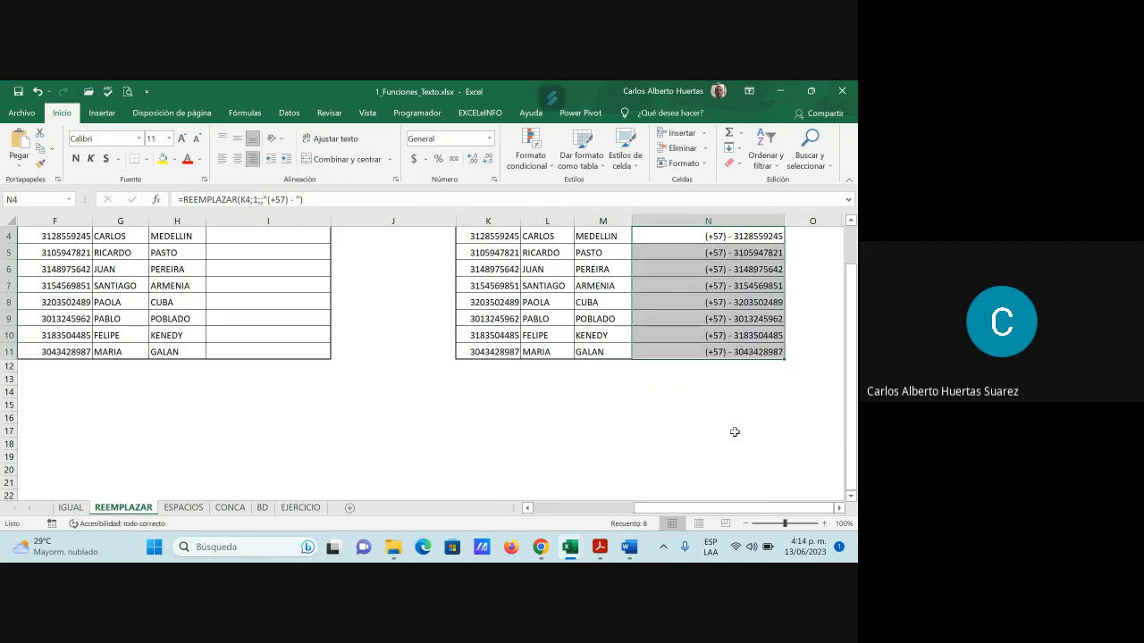
{"action": "scroll", "coordinate": [734, 431], "scroll_direction": "up", "scroll_amount": 1}
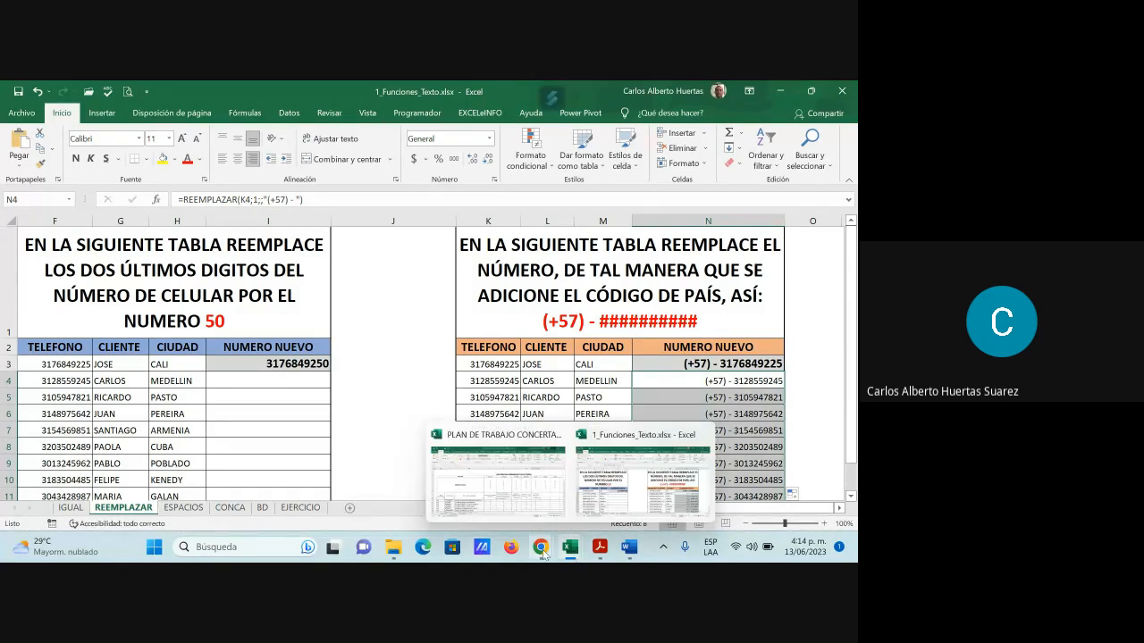
Return to the Meet call and check the twelve participants in the People panel
{"action": "mouse_move", "coordinate": [542, 552]}
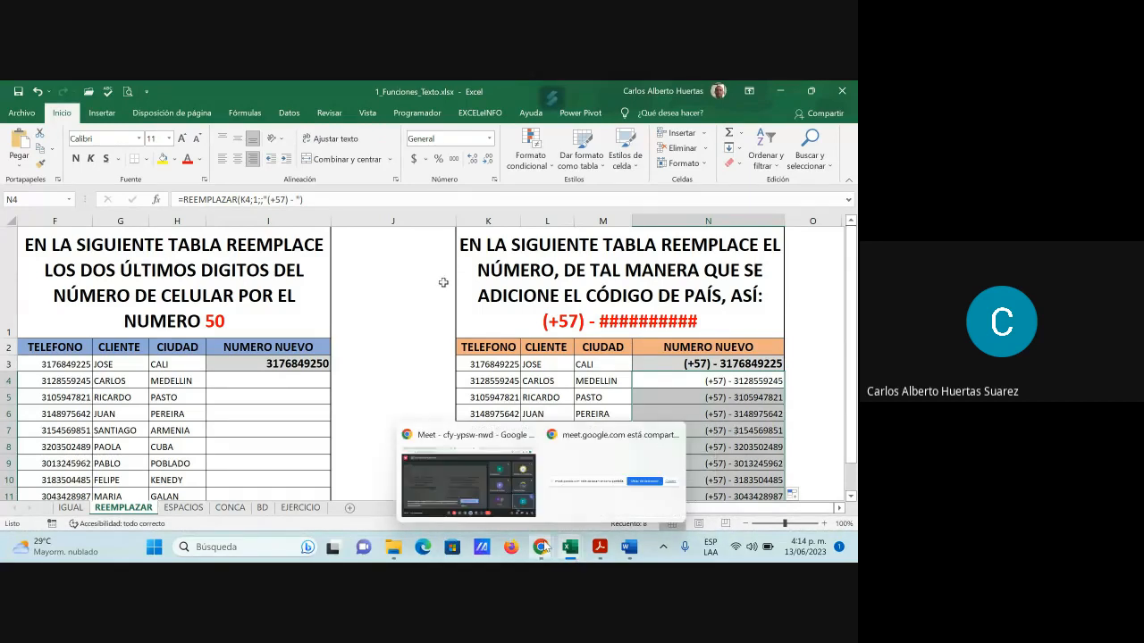
{"action": "left_click", "coordinate": [479, 496]}
{"action": "left_click", "coordinate": [738, 505]}
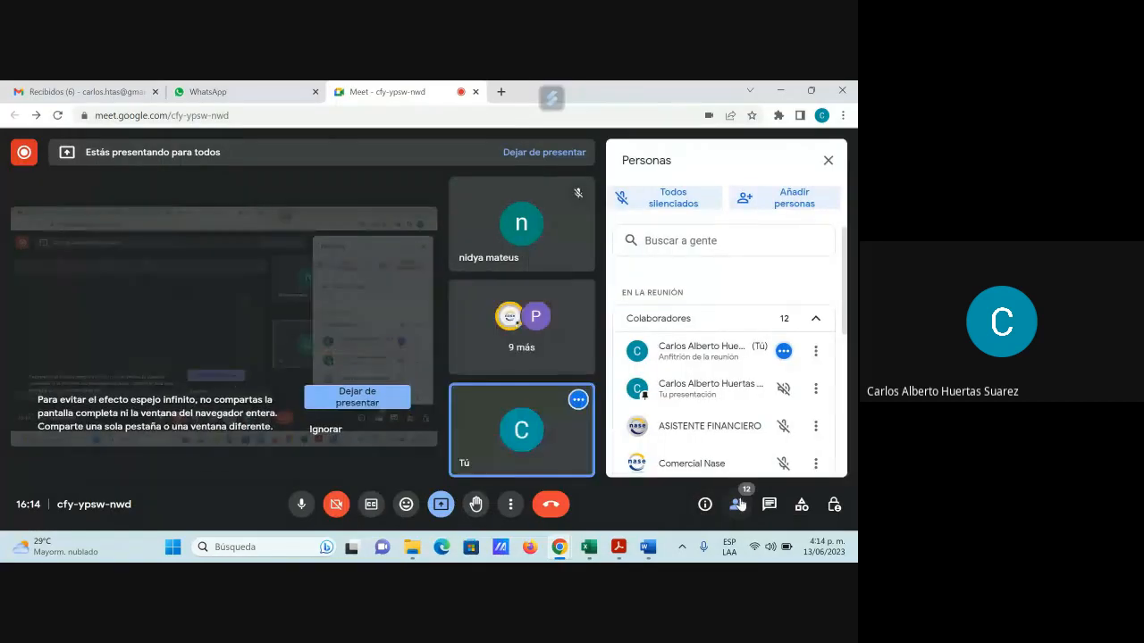
{"action": "left_click", "coordinate": [826, 157]}
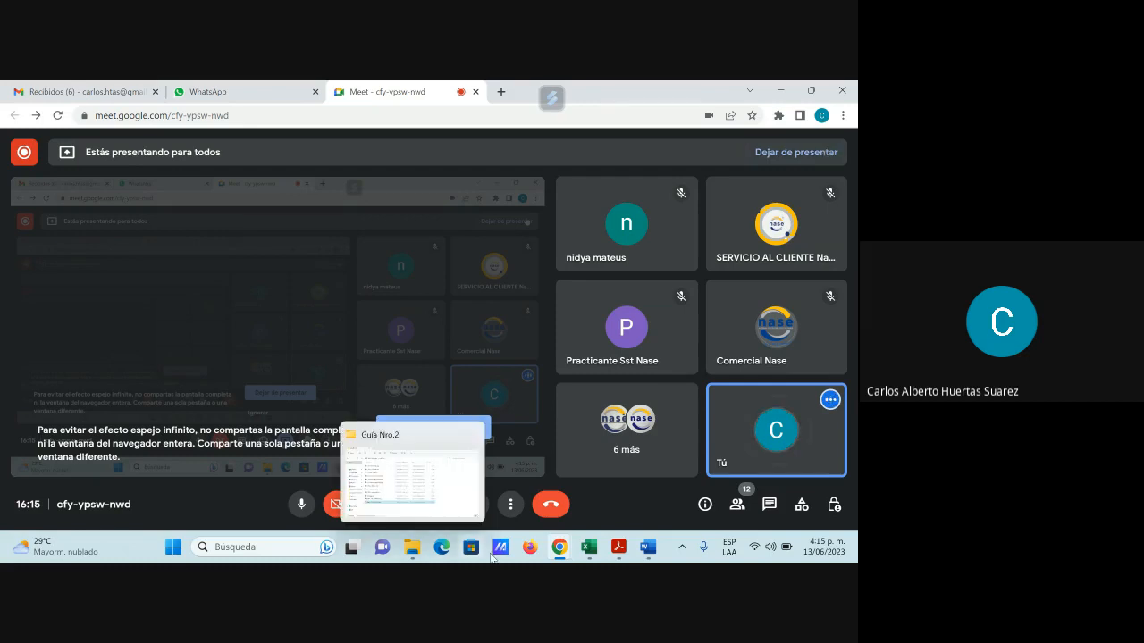
{"action": "mouse_move", "coordinate": [591, 552]}
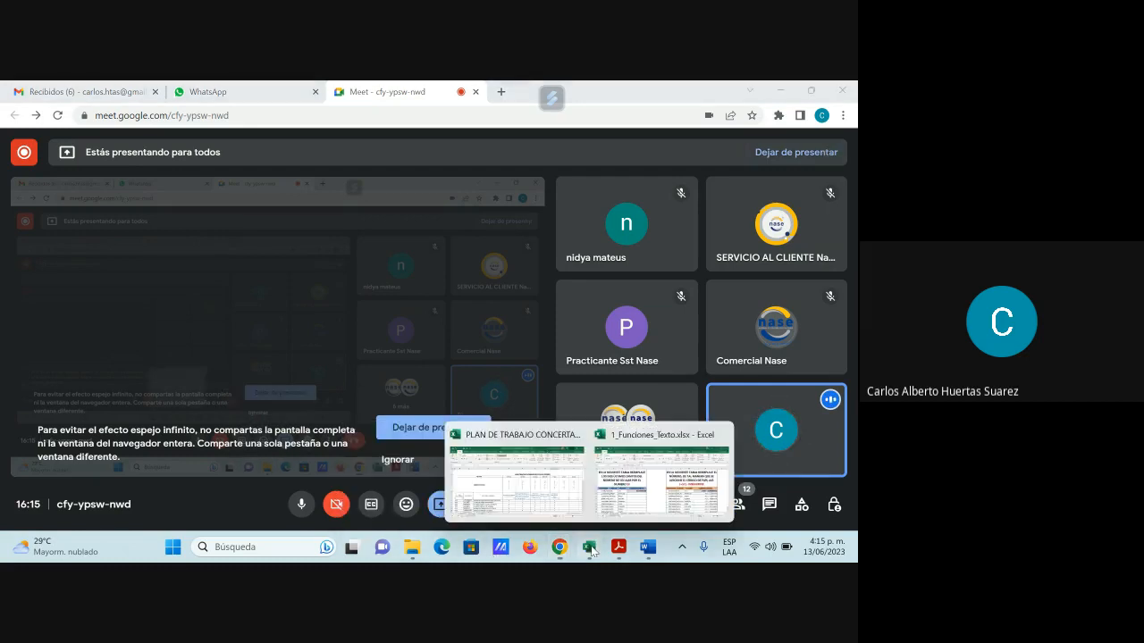
{"action": "left_click", "coordinate": [607, 436]}
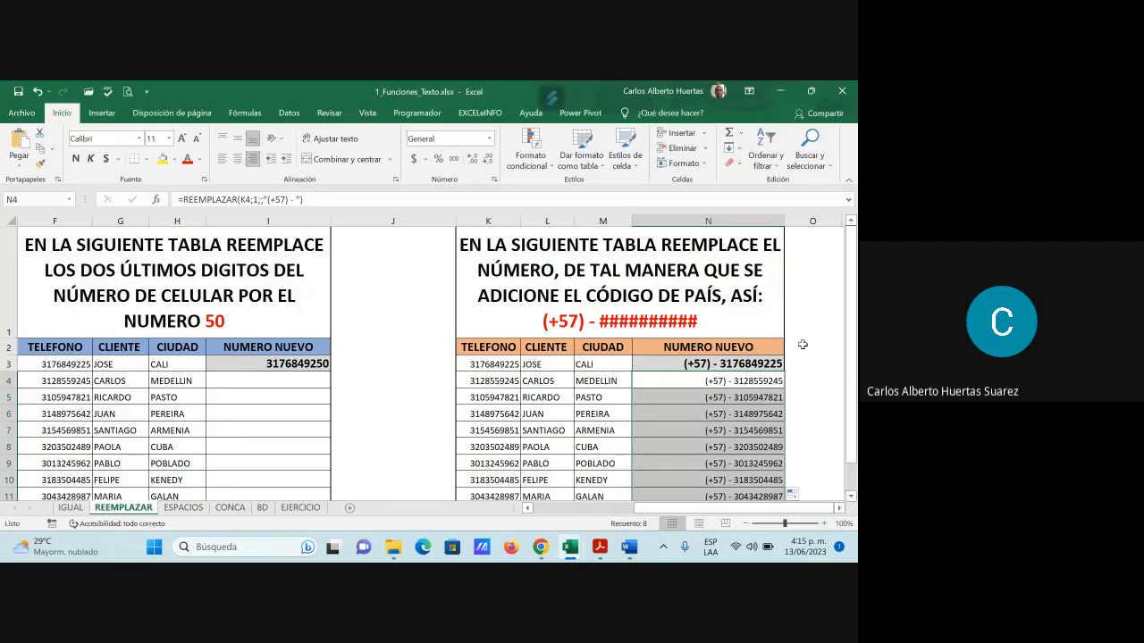
{"action": "scroll", "coordinate": [803, 343], "scroll_direction": "down", "scroll_amount": 1}
{"action": "scroll", "coordinate": [803, 342], "scroll_direction": "up", "scroll_amount": 1}
{"action": "mouse_move", "coordinate": [541, 547]}
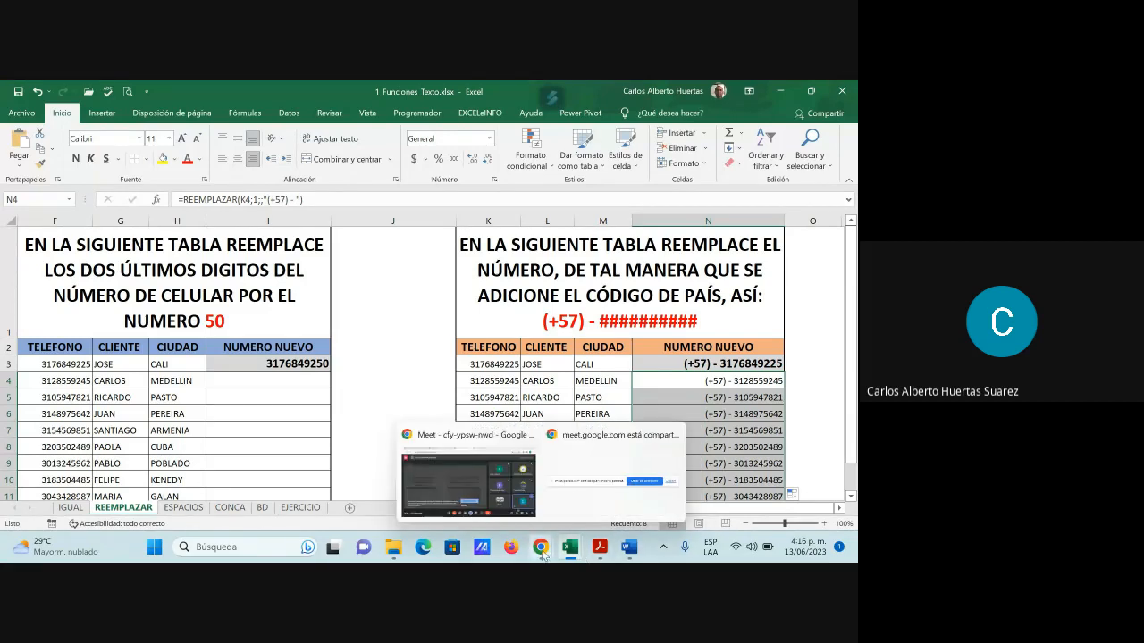
{"action": "left_click", "coordinate": [491, 503]}
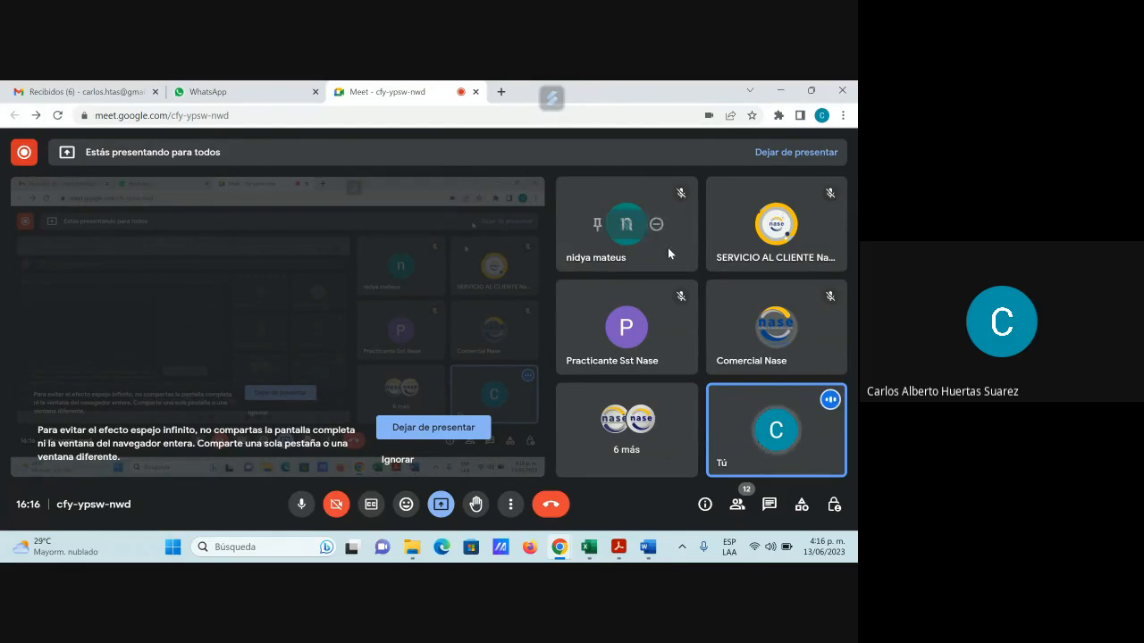
{"action": "mouse_move", "coordinate": [594, 543]}
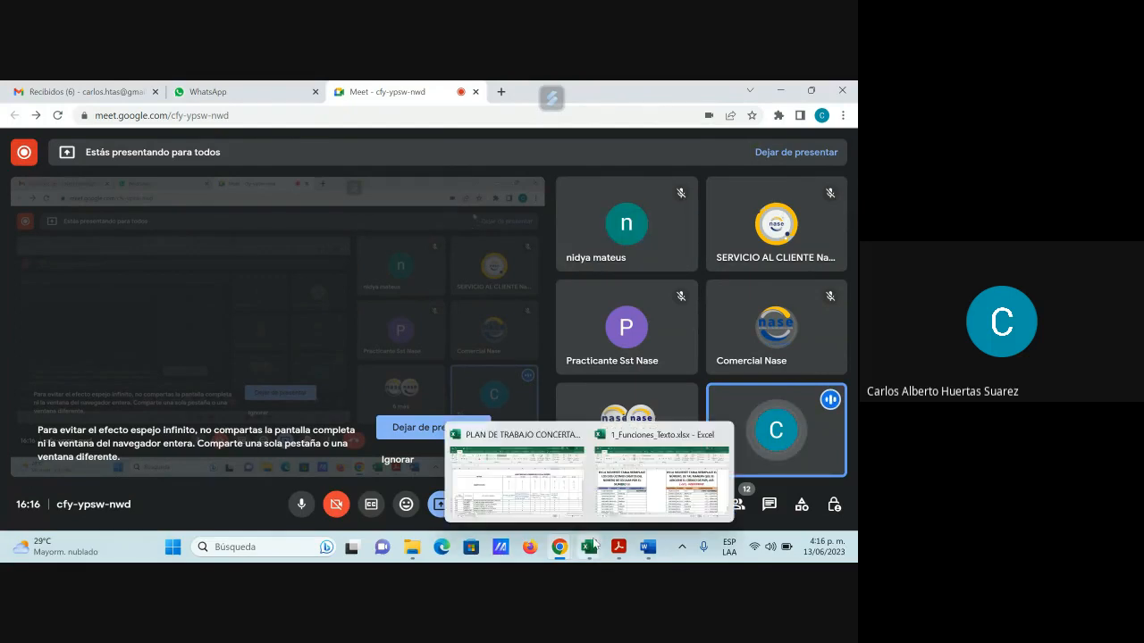
{"action": "left_click", "coordinate": [658, 487]}
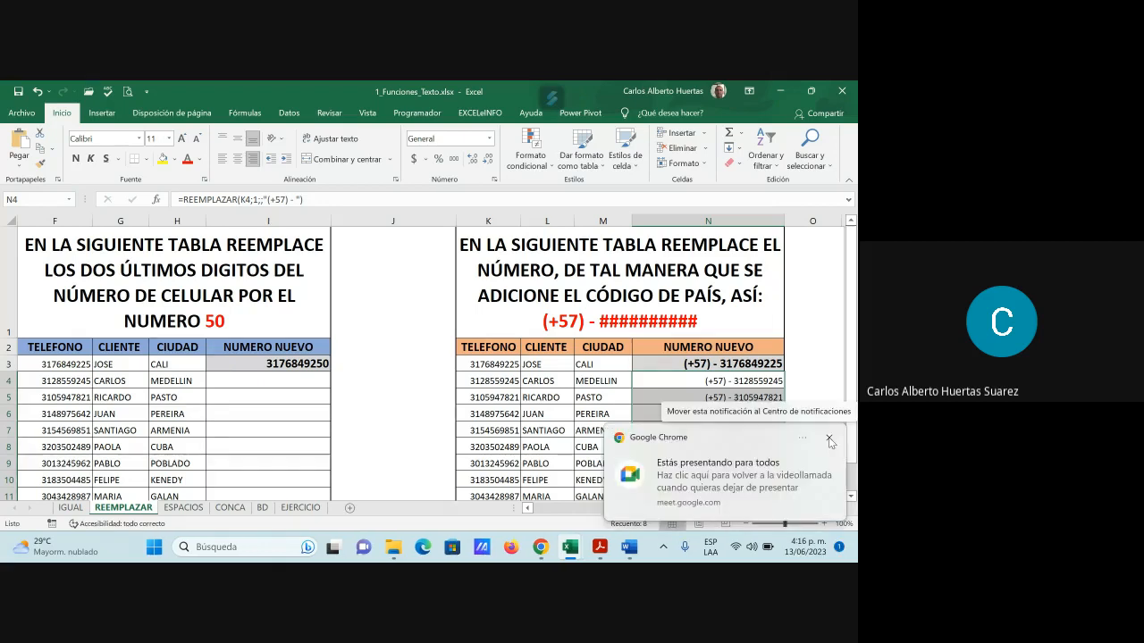
{"action": "scroll", "coordinate": [705, 428], "scroll_direction": "down", "scroll_amount": 2}
{"action": "left_click", "coordinate": [705, 429]}
{"action": "scroll", "coordinate": [705, 428], "scroll_direction": "up", "scroll_amount": 2}
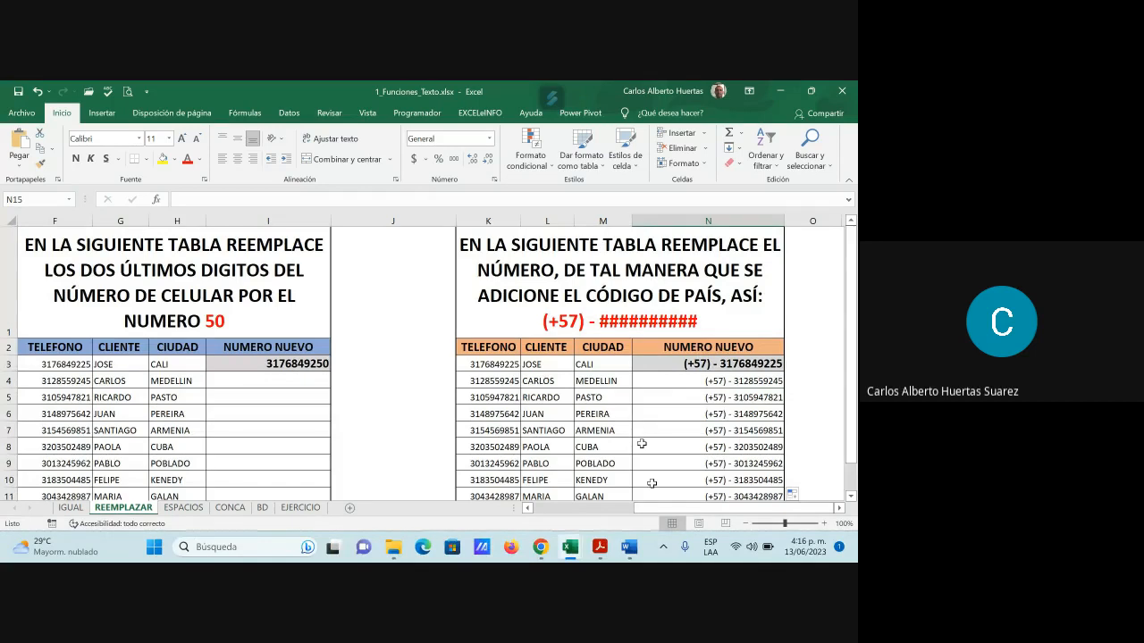
{"action": "mouse_move", "coordinate": [541, 546]}
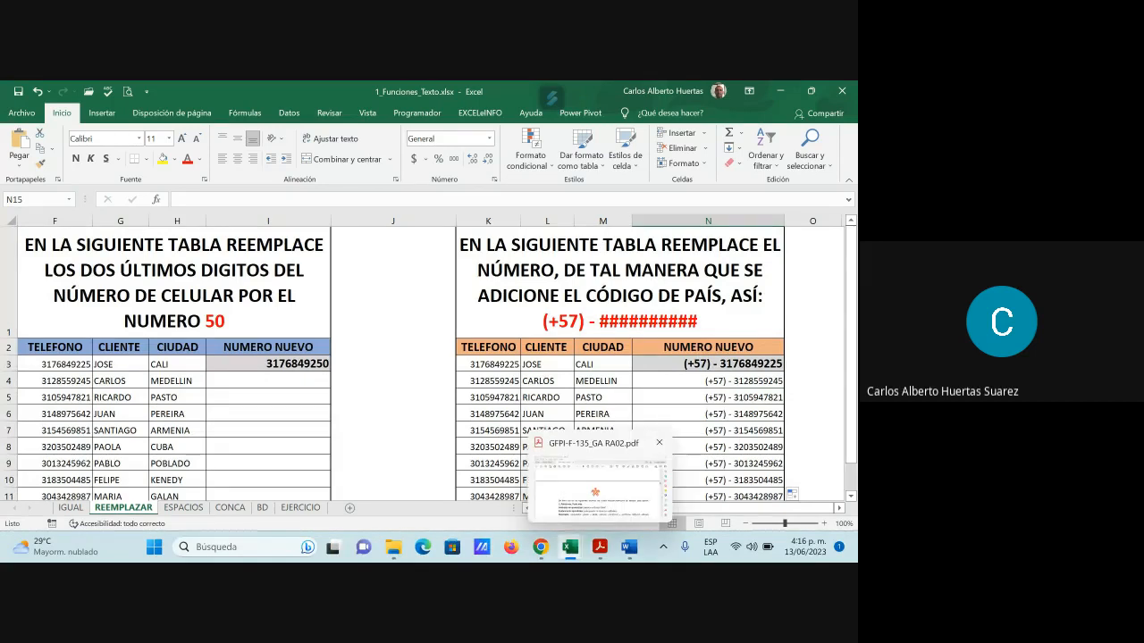
{"action": "left_click", "coordinate": [489, 497]}
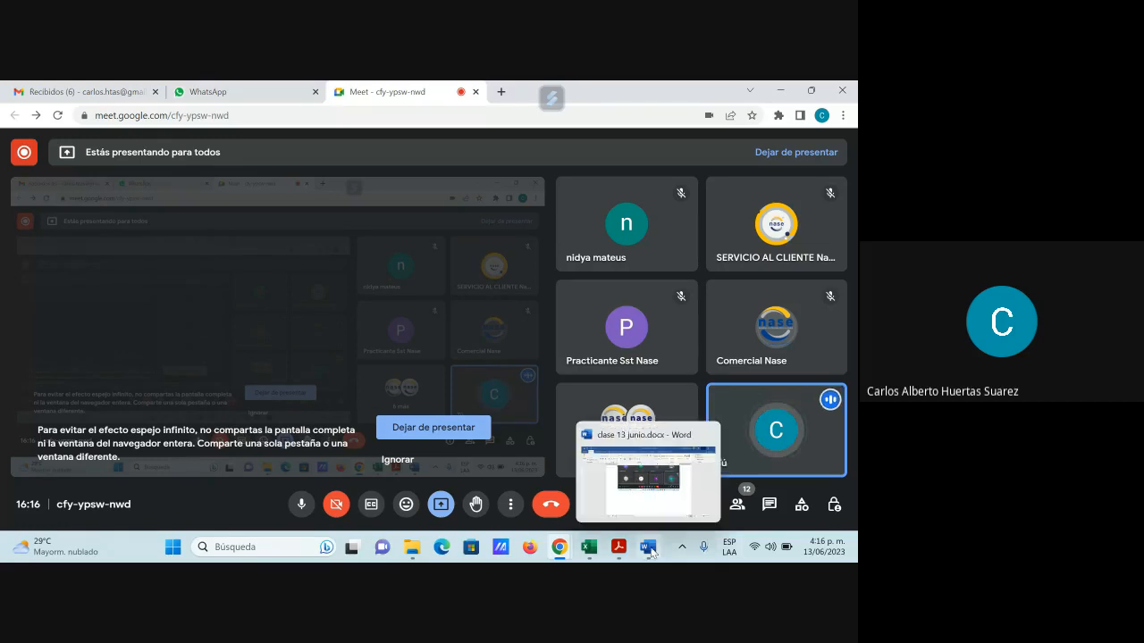
Paste the call screenshot into the clase 13 junio Word document, then go back to the call
{"action": "left_click", "coordinate": [580, 454]}
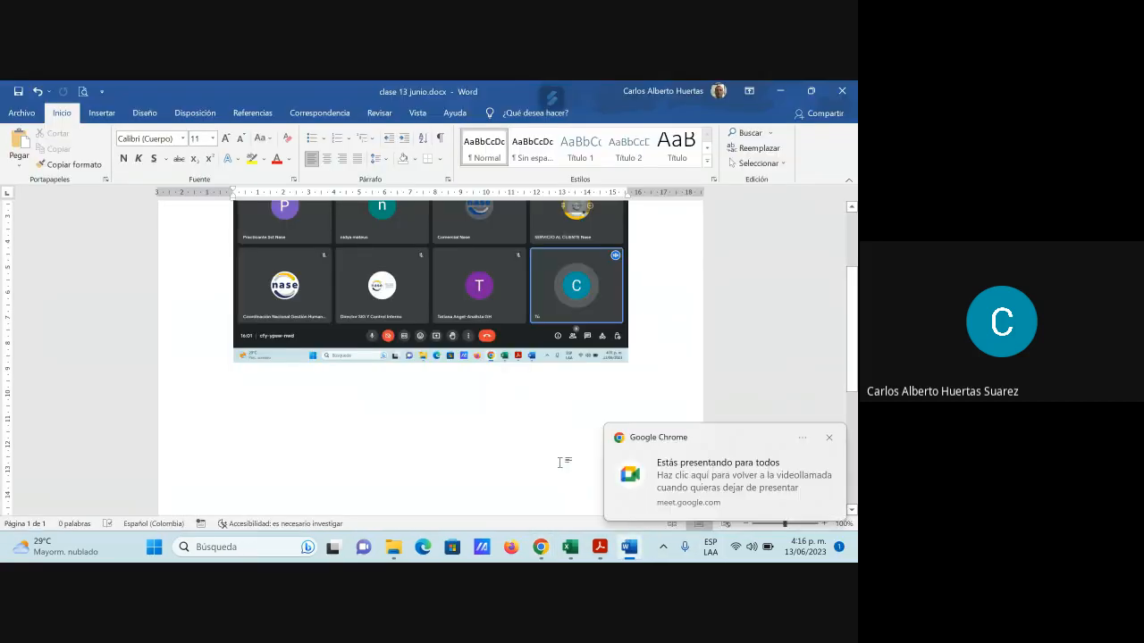
{"action": "key", "text": "ctrl+v"}
{"action": "left_click", "coordinate": [778, 91]}
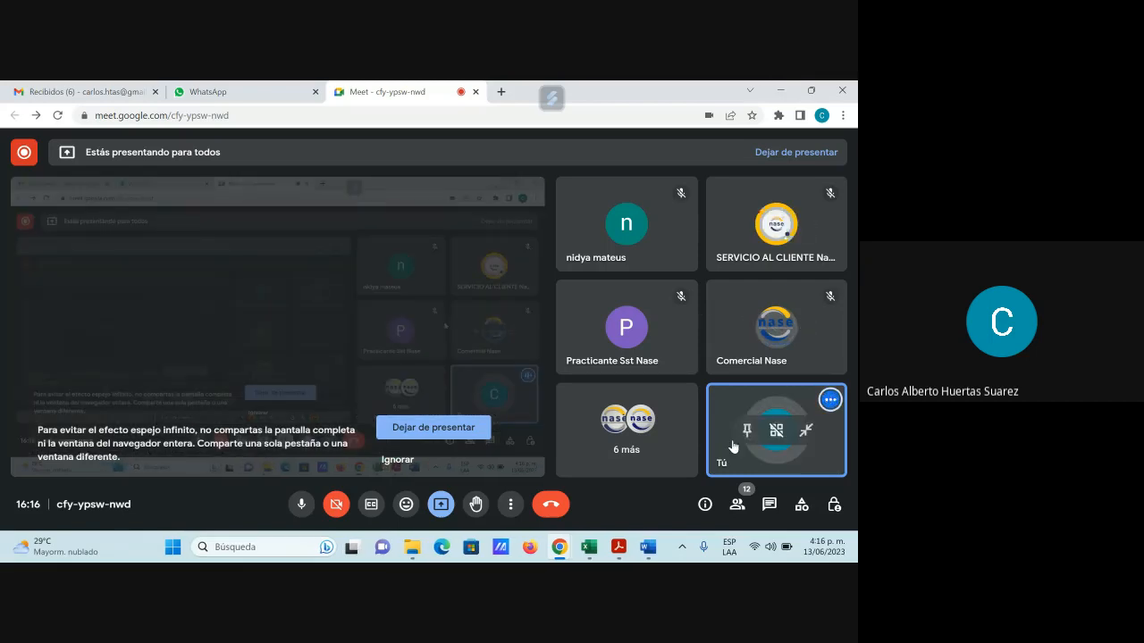
{"action": "mouse_move", "coordinate": [647, 545]}
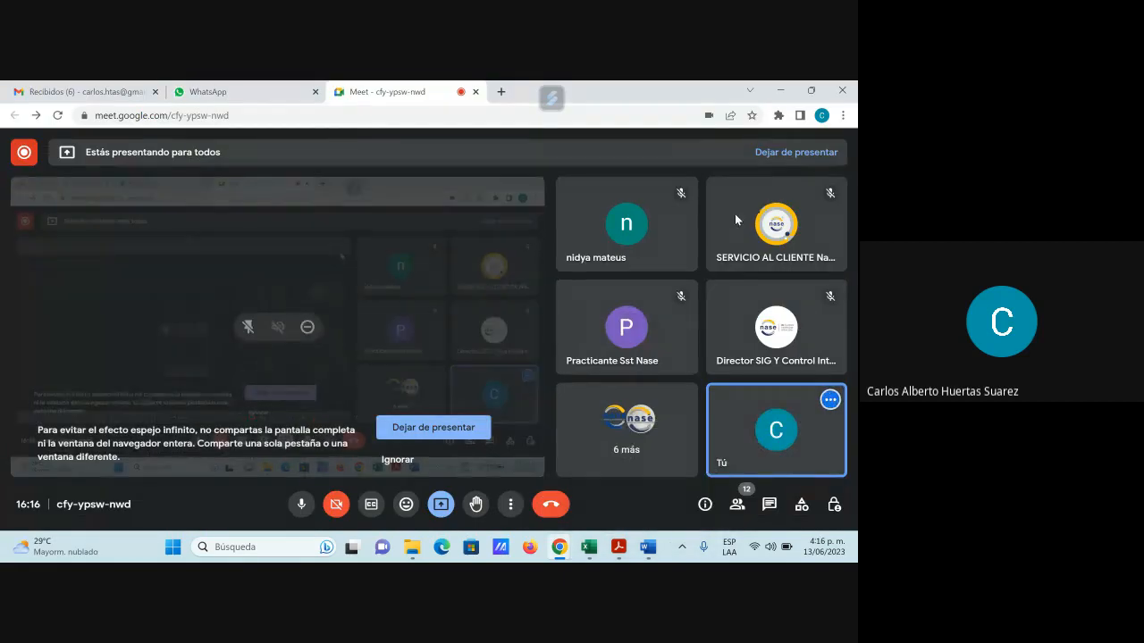
Bring Excel back in front and switch to the ESPACIOS sheet
{"action": "left_click", "coordinate": [780, 90]}
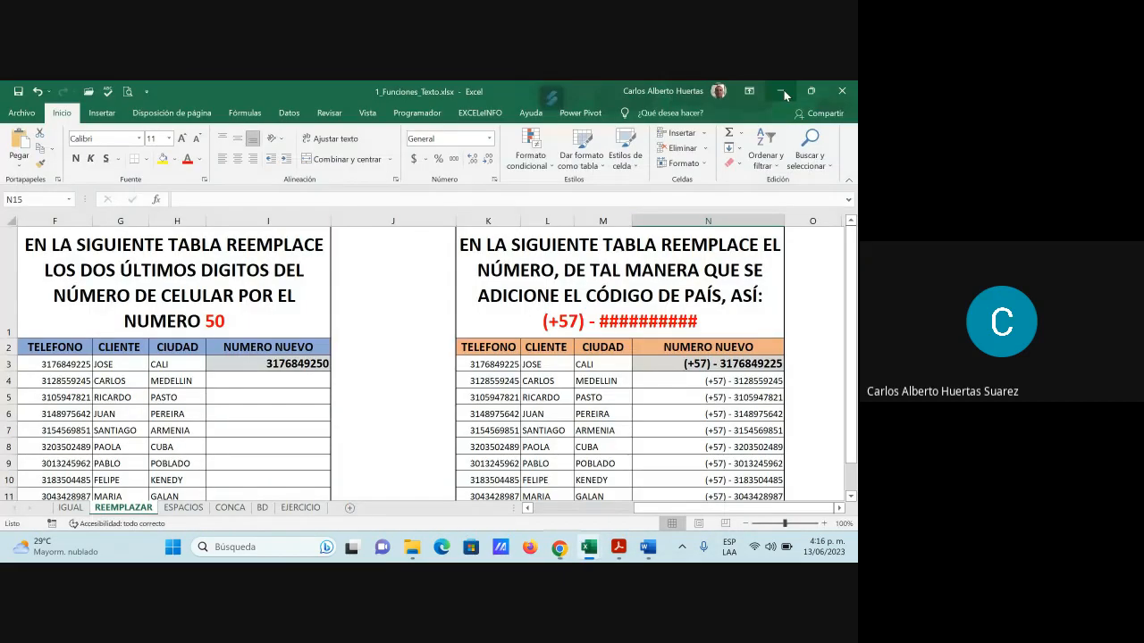
{"action": "mouse_move", "coordinate": [569, 547]}
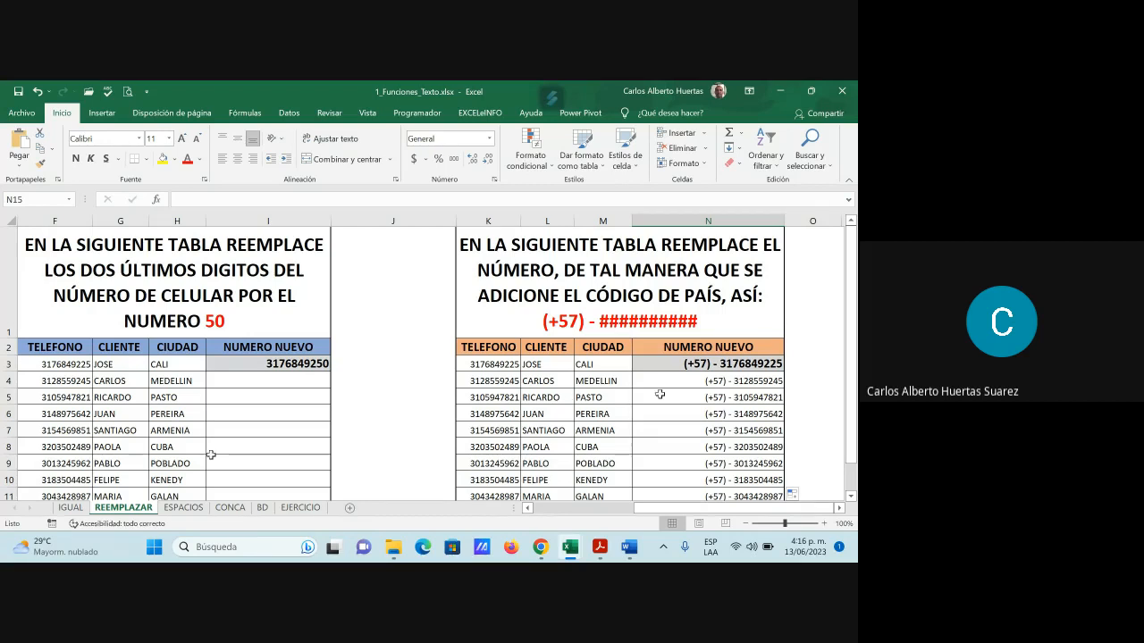
{"action": "left_click", "coordinate": [184, 508]}
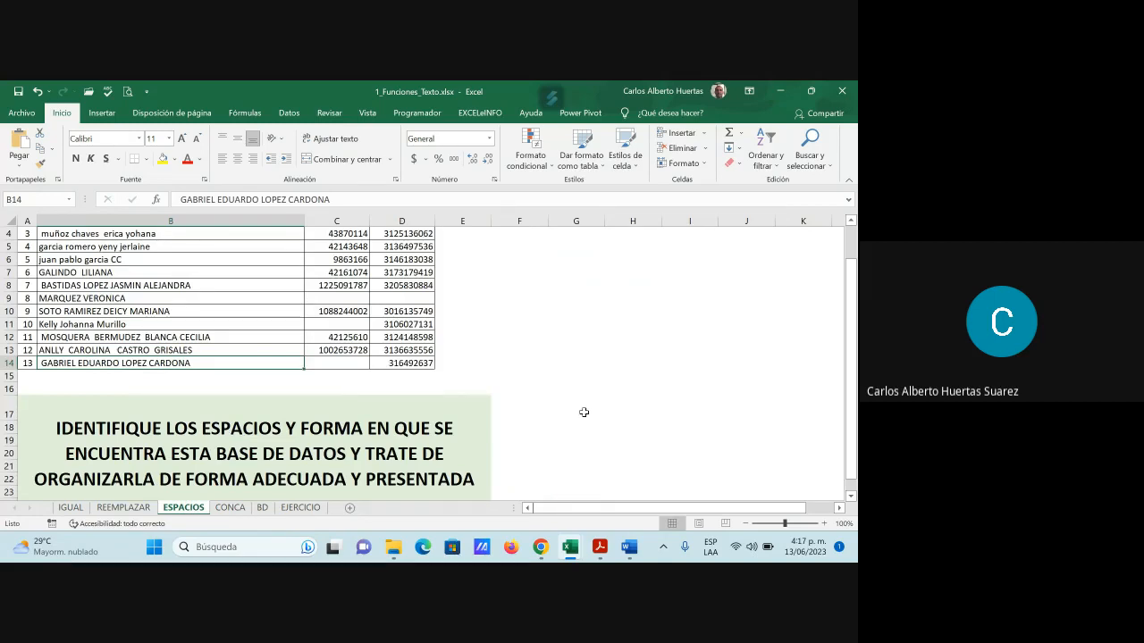
{"action": "scroll", "coordinate": [583, 413], "scroll_direction": "up", "scroll_amount": 1}
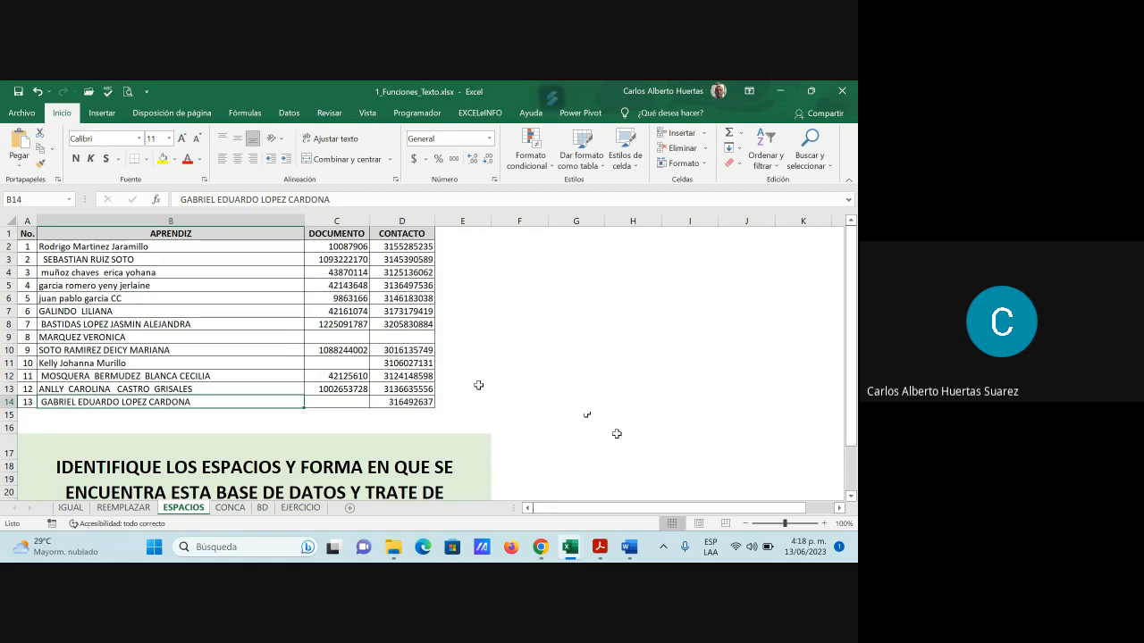
{"action": "scroll", "coordinate": [539, 366], "scroll_direction": "down", "scroll_amount": 1}
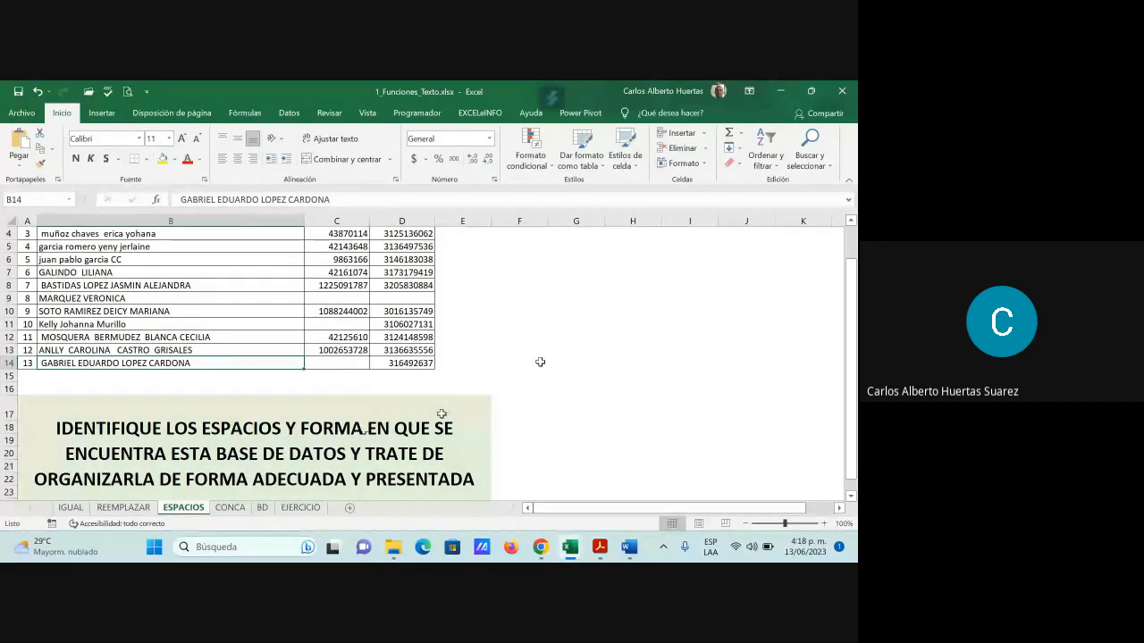
{"action": "scroll", "coordinate": [445, 418], "scroll_direction": "down", "scroll_amount": 1}
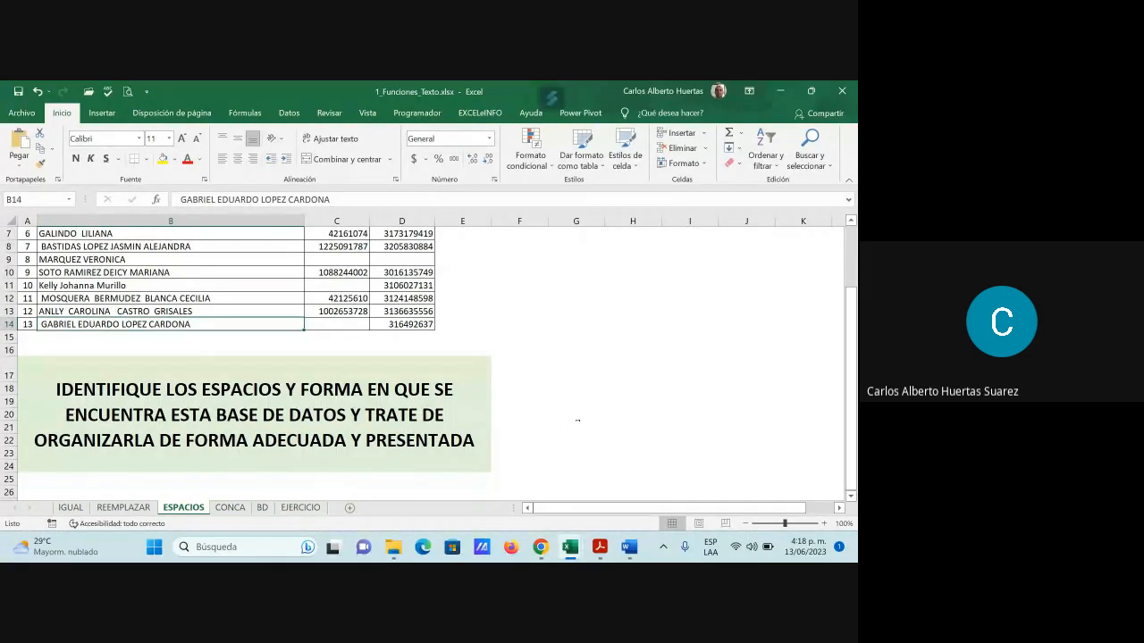
{"action": "scroll", "coordinate": [577, 418], "scroll_direction": "up", "scroll_amount": 2}
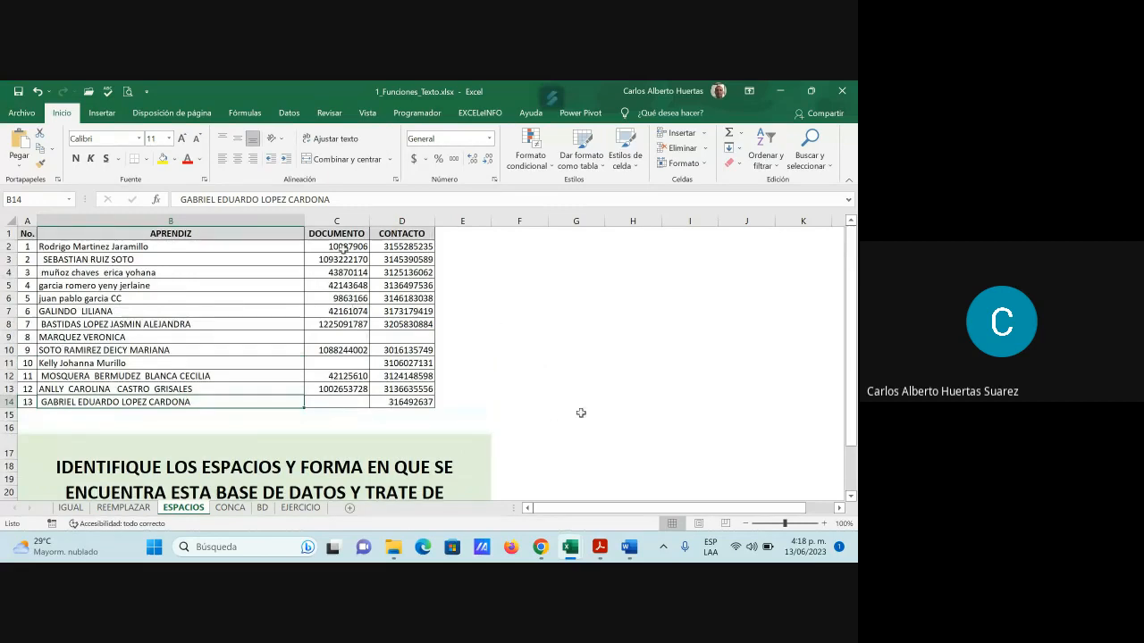
{"action": "left_click", "coordinate": [346, 336]}
{"action": "left_click", "coordinate": [344, 400]}
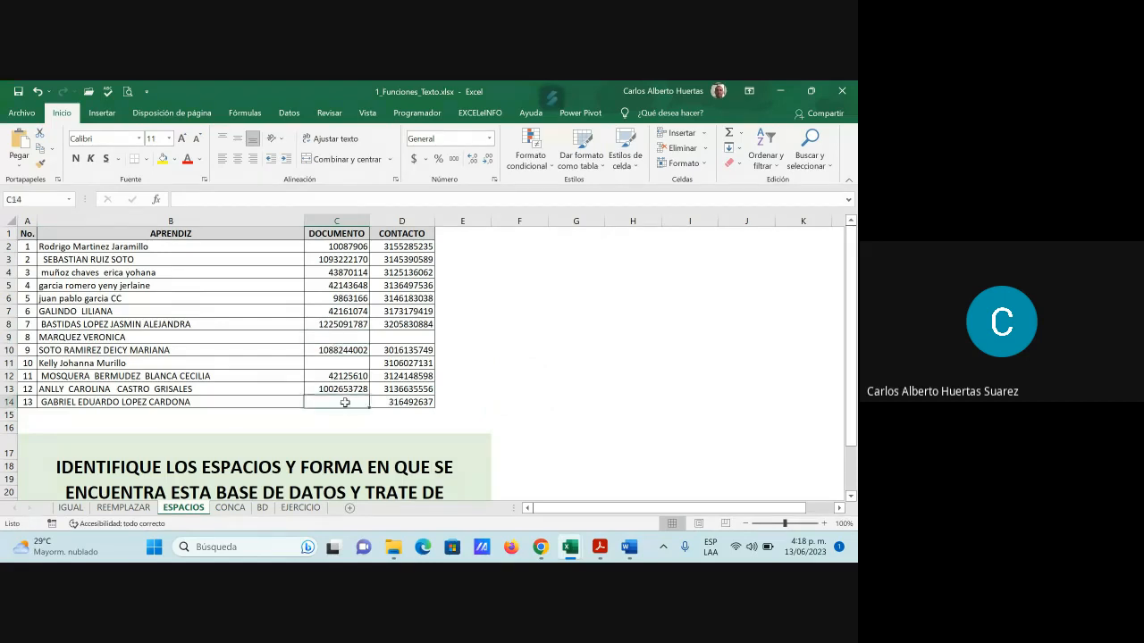
{"action": "left_click", "coordinate": [401, 336]}
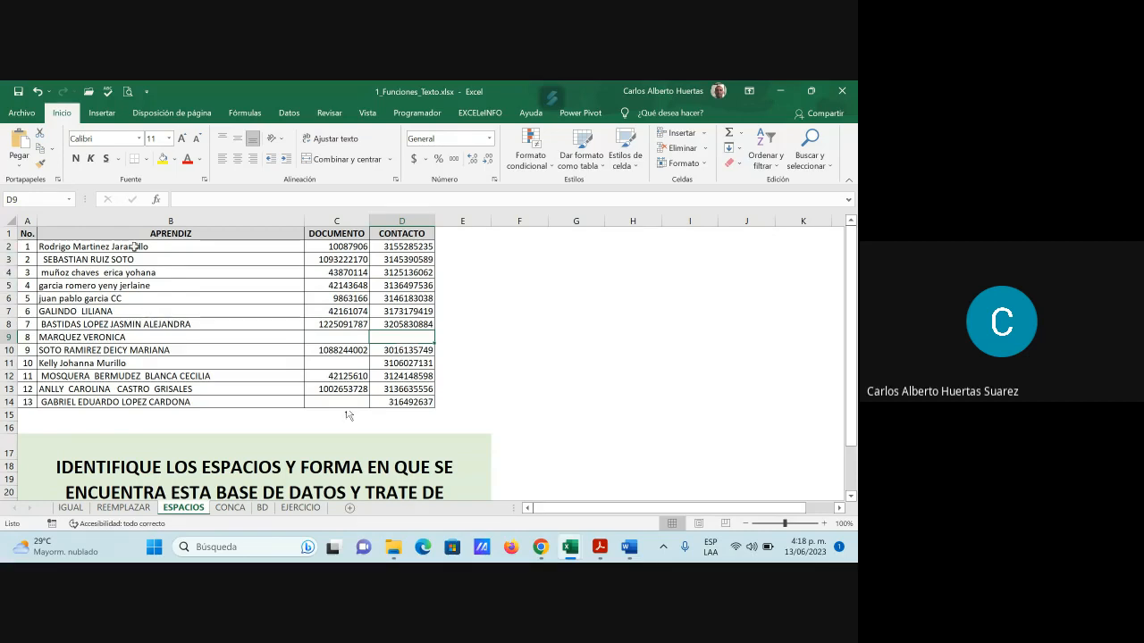
{"action": "left_click", "coordinate": [92, 260]}
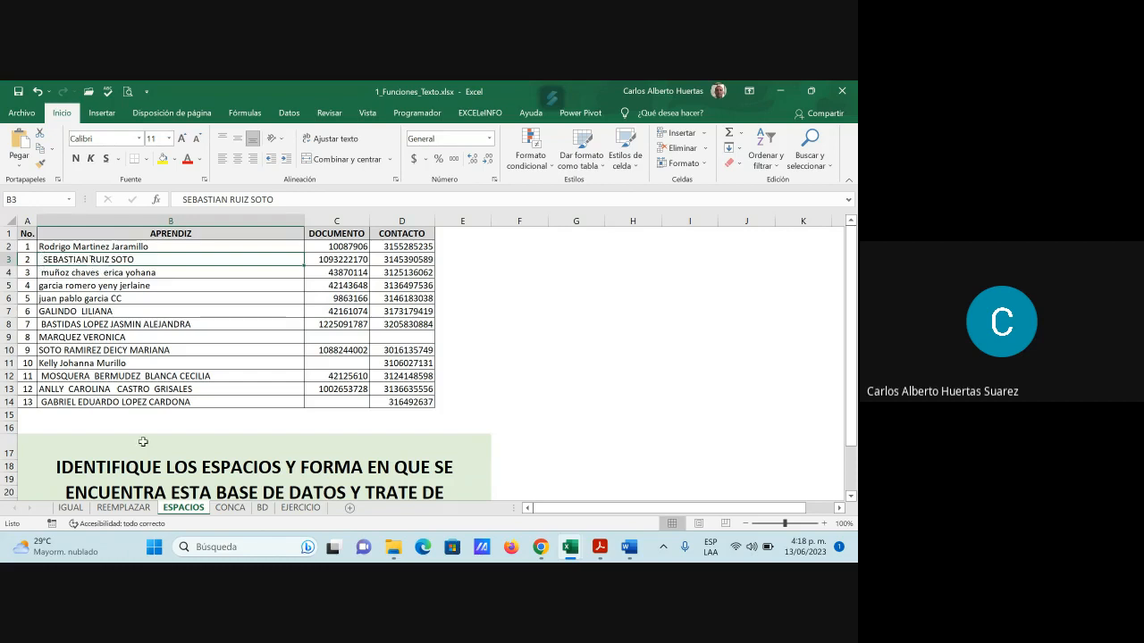
{"action": "left_click", "coordinate": [62, 273]}
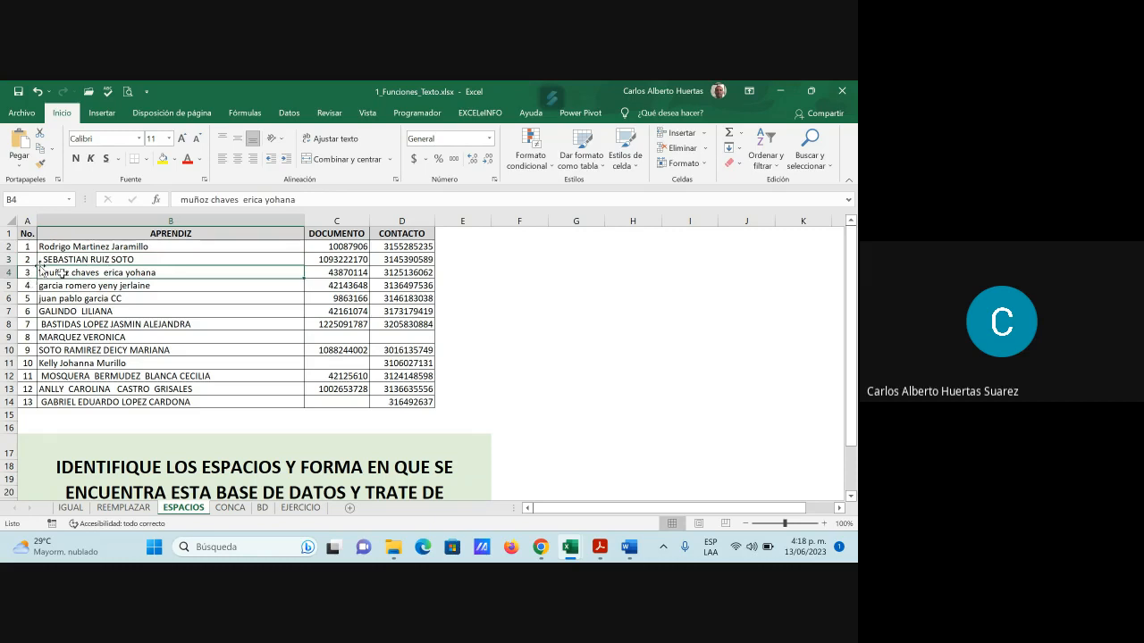
{"action": "left_click", "coordinate": [46, 322]}
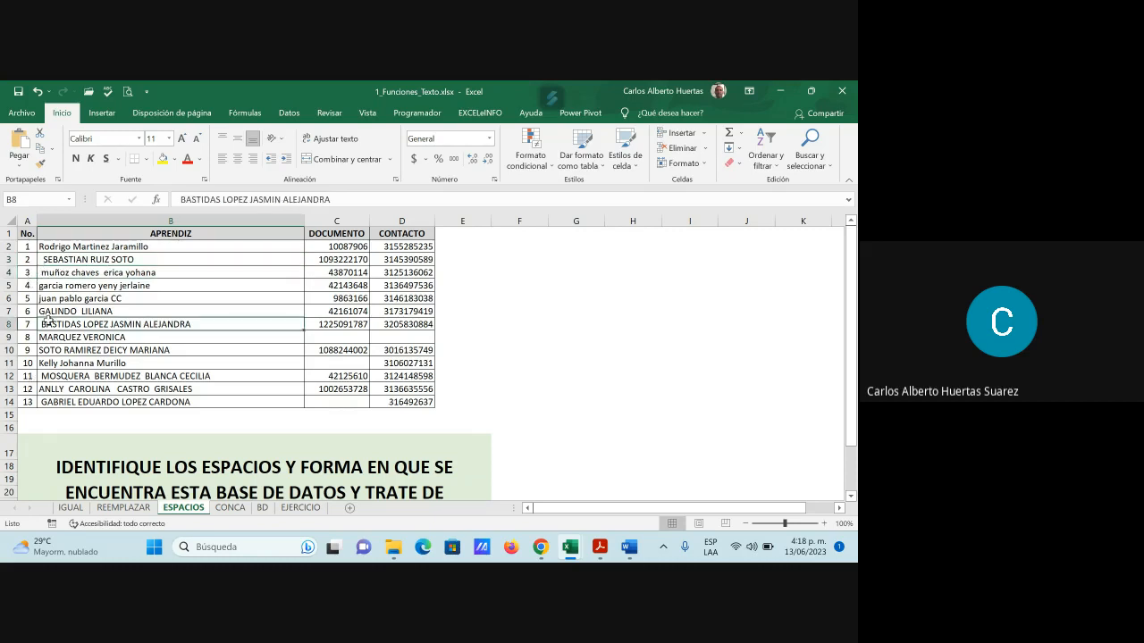
{"action": "left_click", "coordinate": [59, 375]}
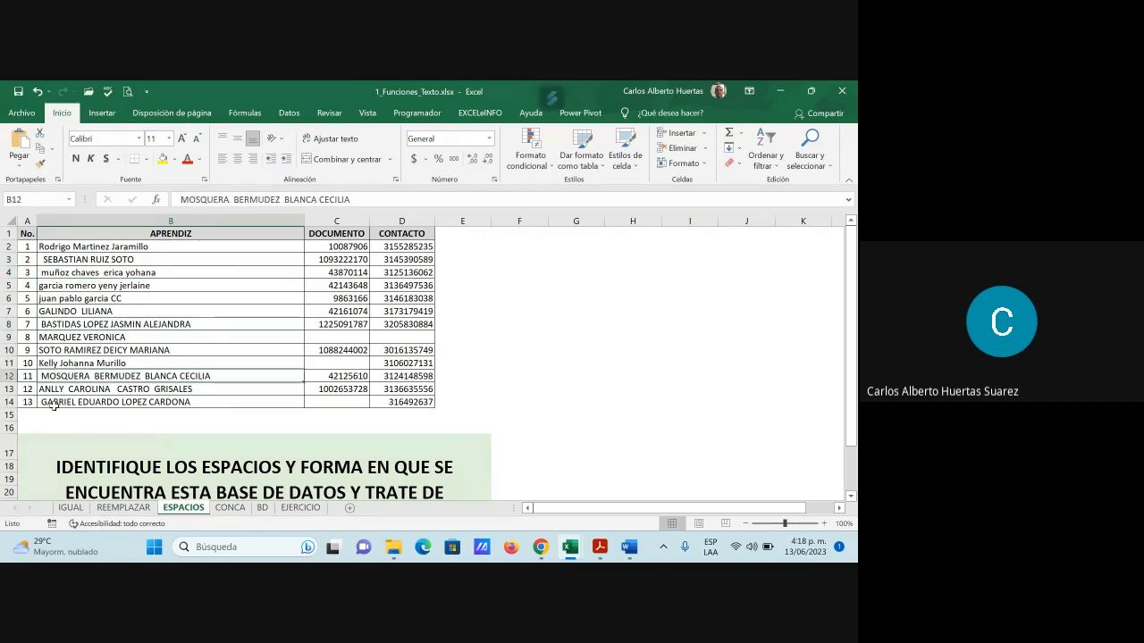
{"action": "left_click", "coordinate": [57, 402]}
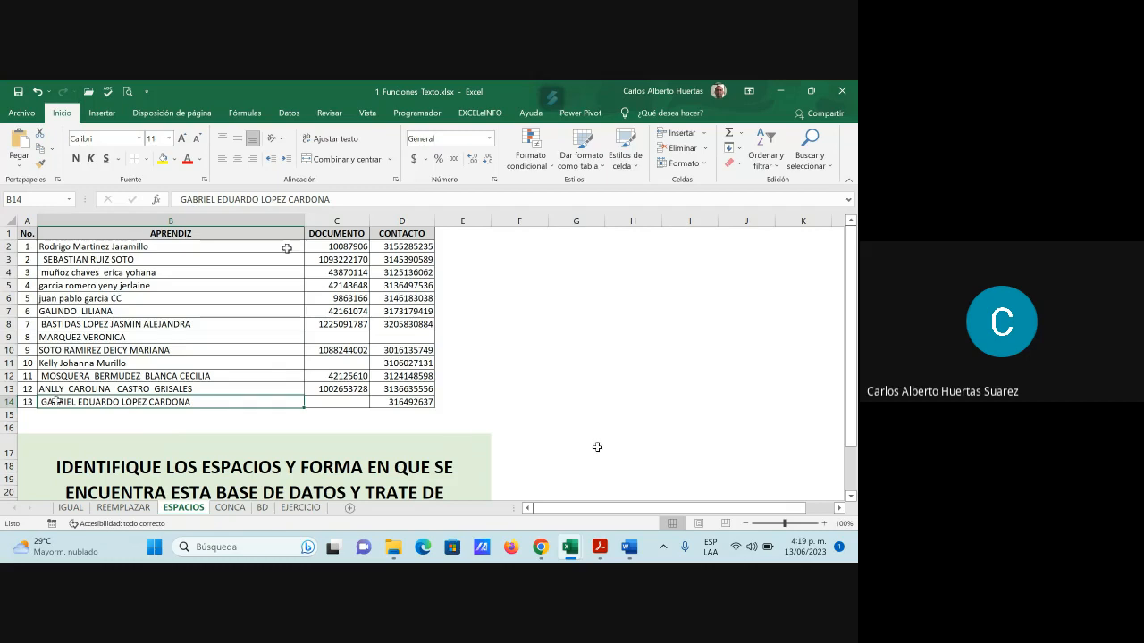
{"action": "left_click", "coordinate": [470, 250]}
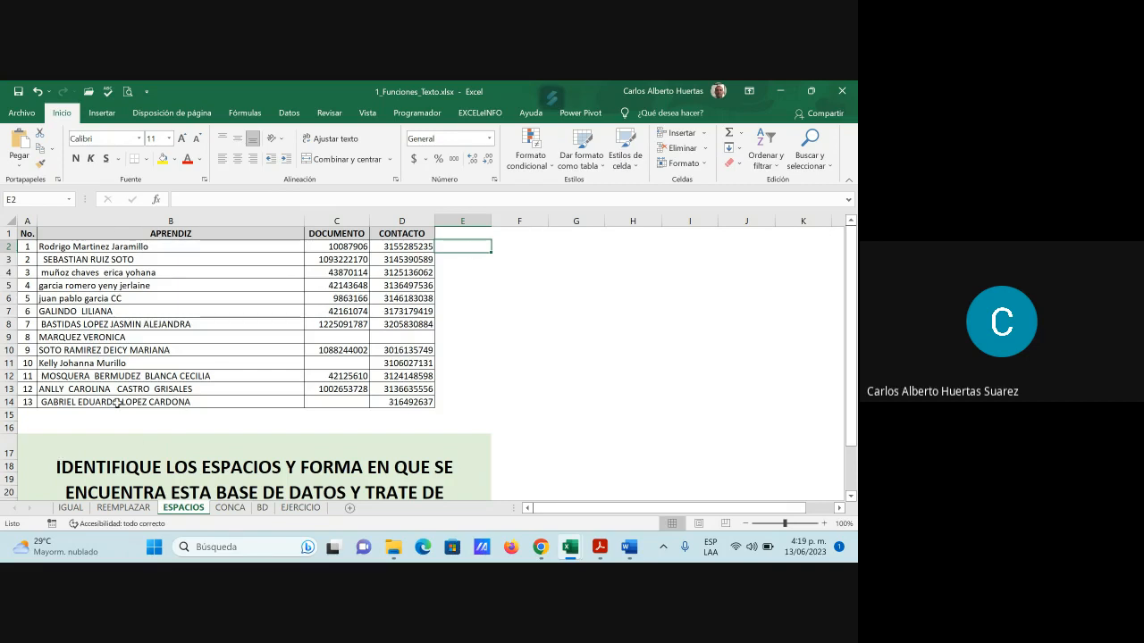
Insert =ESPACIOS(B2) in E2 using the Texto function list
{"action": "left_click", "coordinate": [157, 200]}
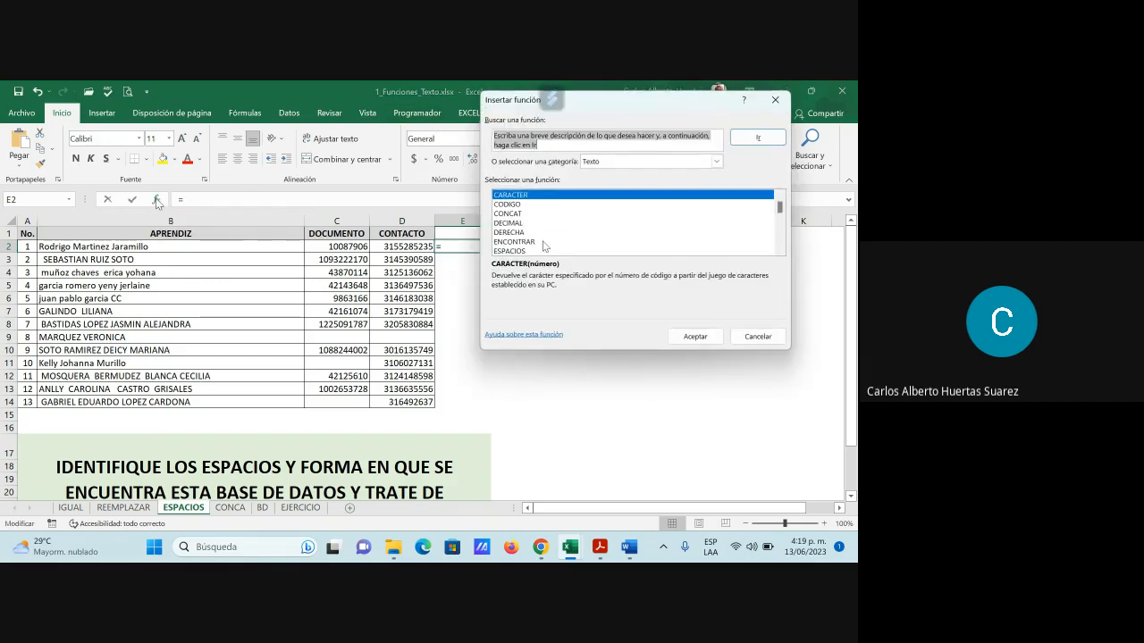
{"action": "left_click", "coordinate": [515, 253]}
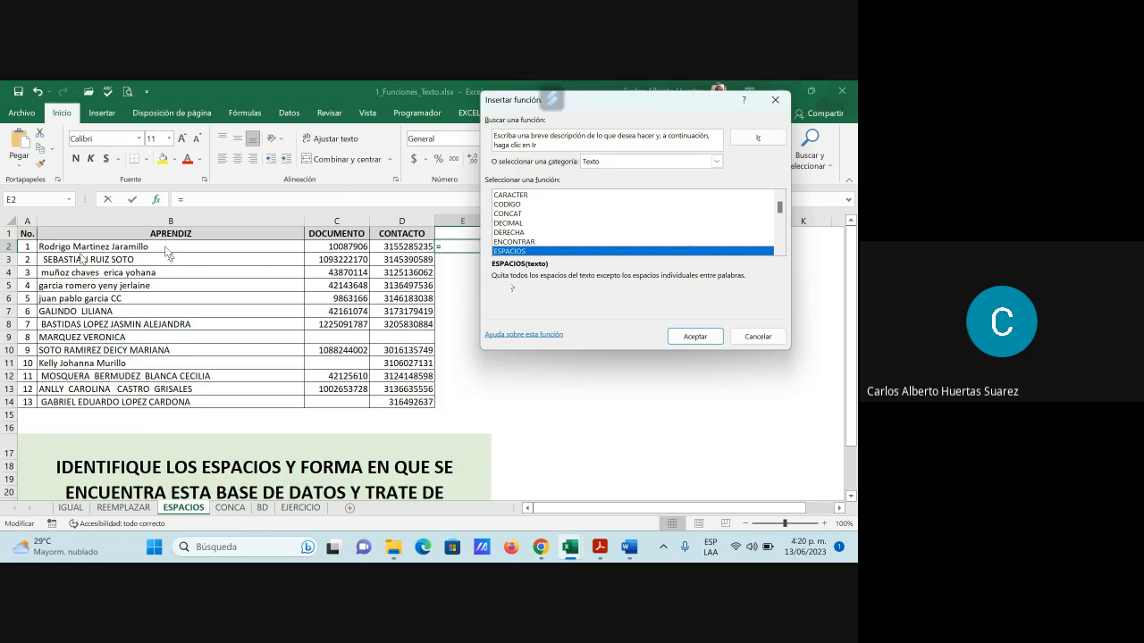
{"action": "left_click", "coordinate": [697, 337]}
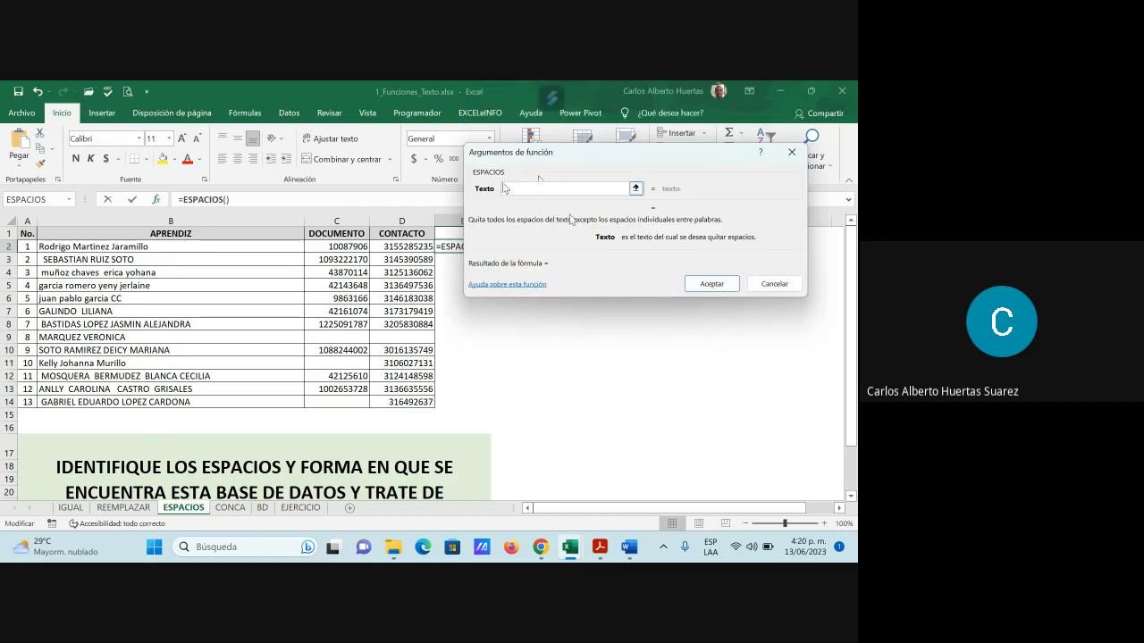
{"action": "left_click", "coordinate": [169, 248]}
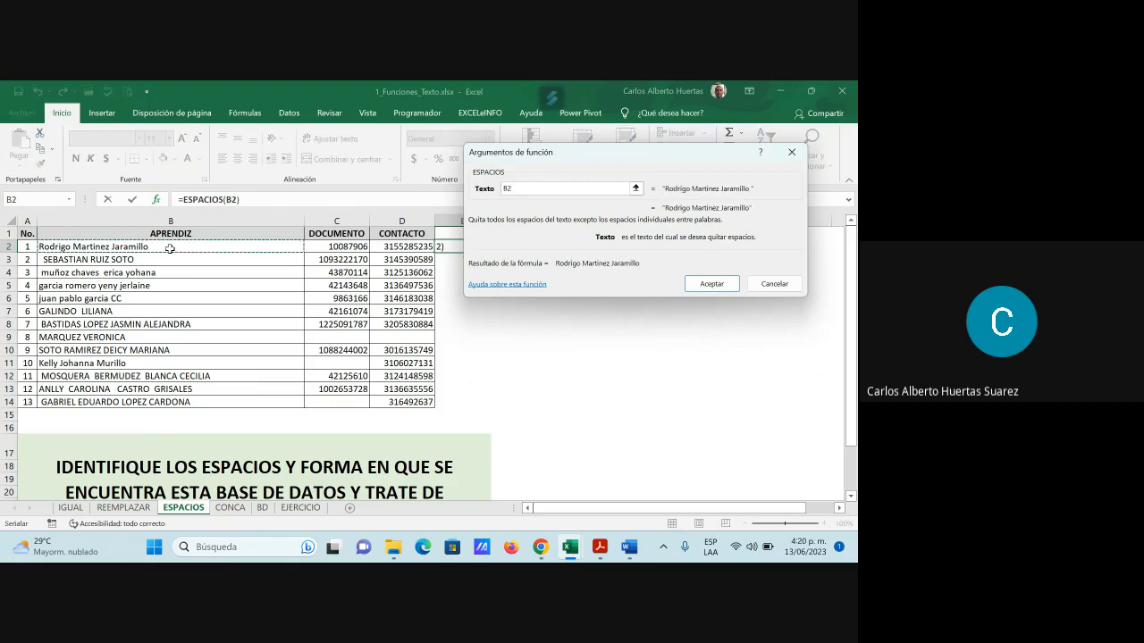
{"action": "left_click", "coordinate": [720, 282]}
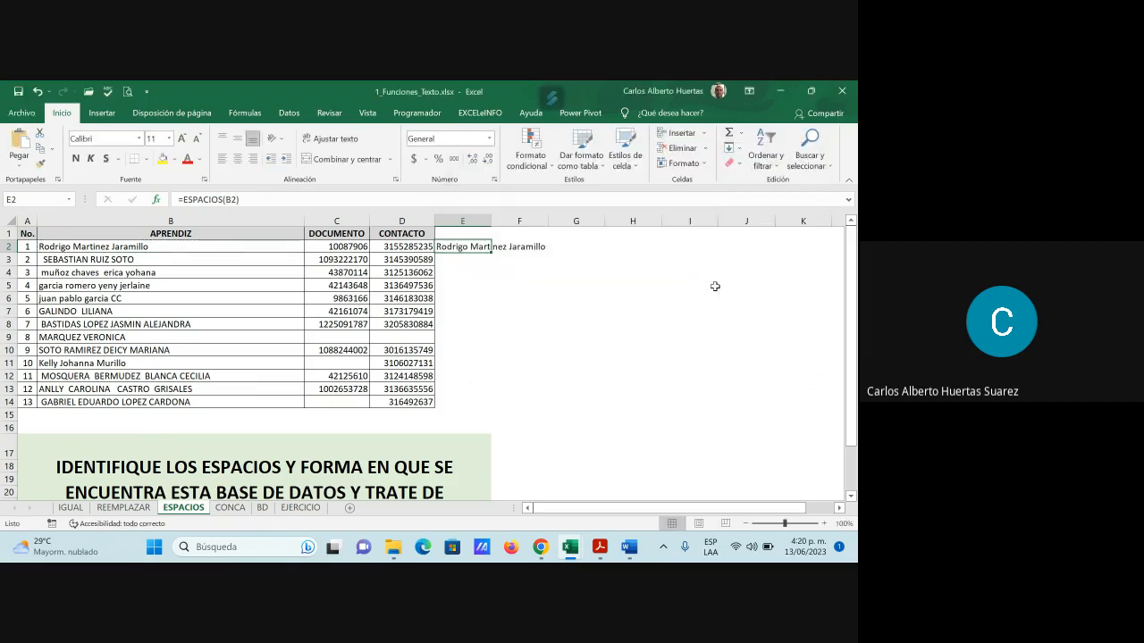
Autofit column E and fill =ESPACIOS down E2:E14, spot-checking the copied formulas
{"action": "double_click", "coordinate": [491, 220]}
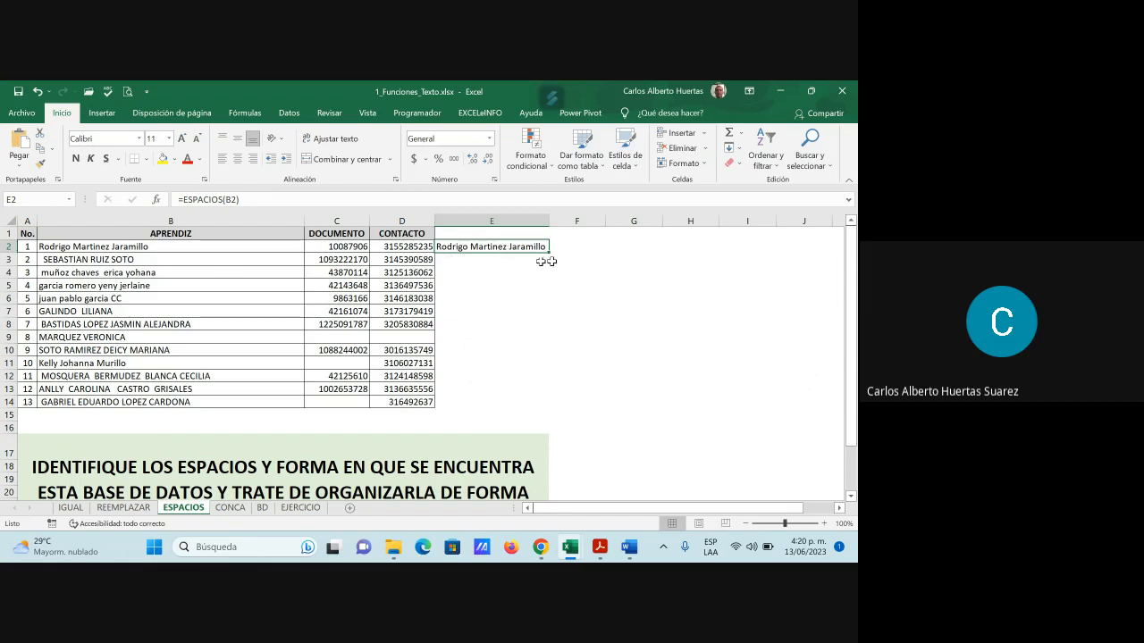
{"action": "left_click_drag", "start_coordinate": [548, 254], "coordinate": [518, 411]}
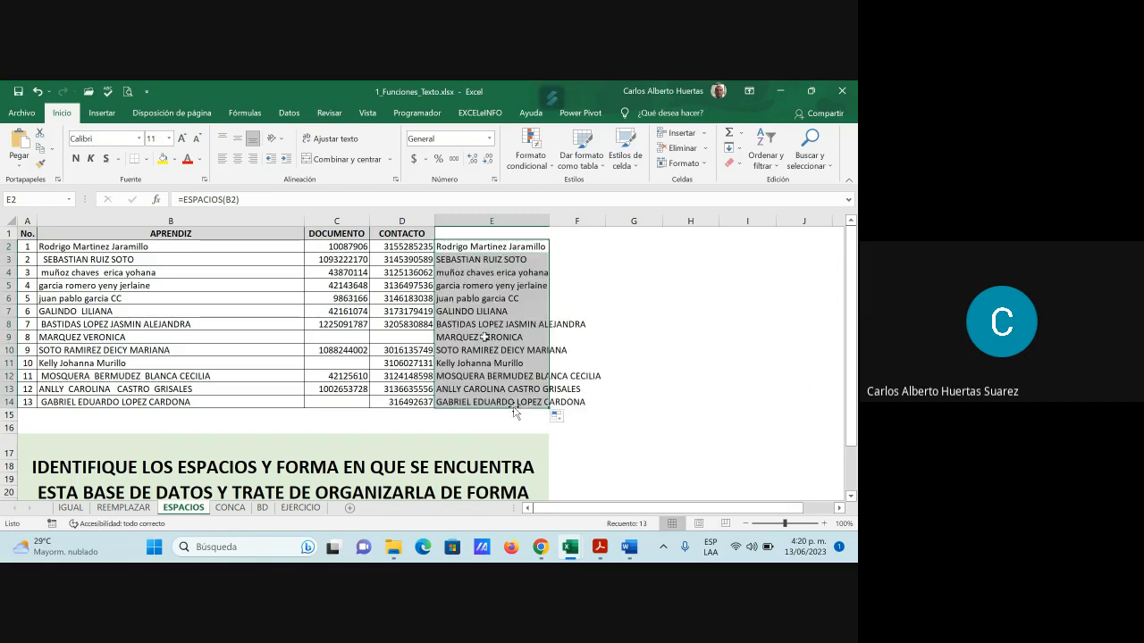
{"action": "left_click", "coordinate": [494, 313]}
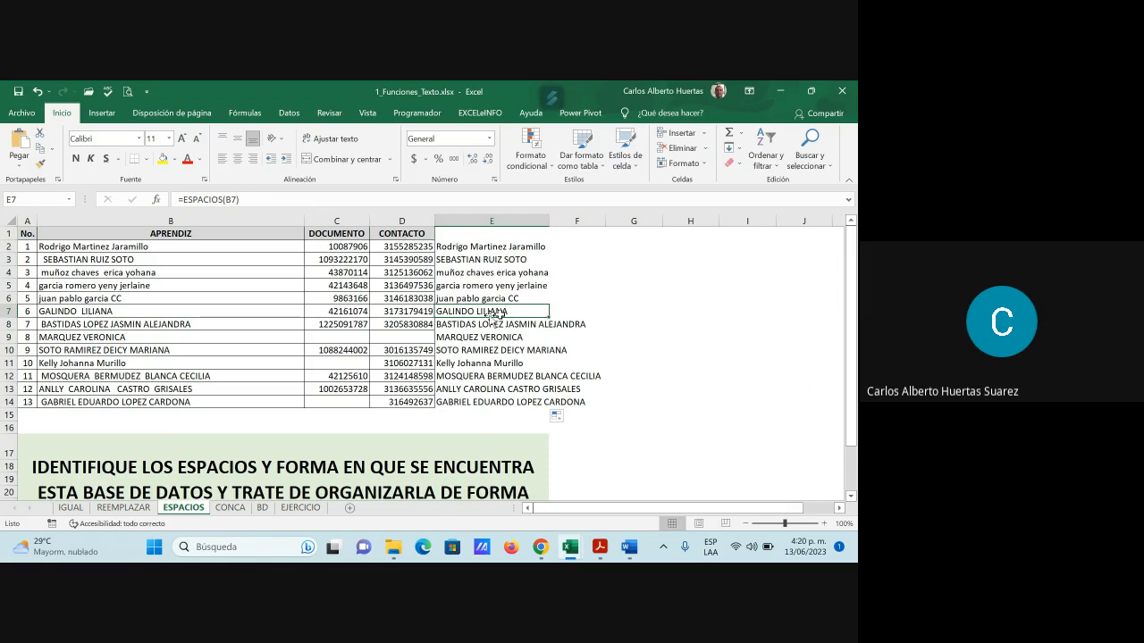
{"action": "left_click", "coordinate": [465, 261]}
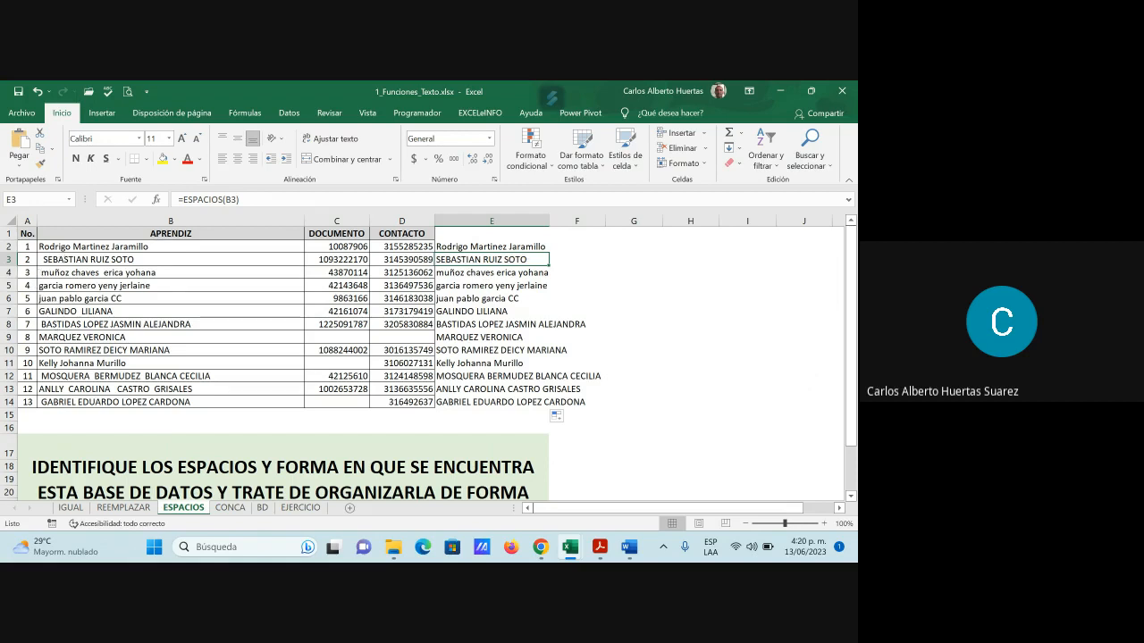
{"action": "left_click", "coordinate": [465, 325]}
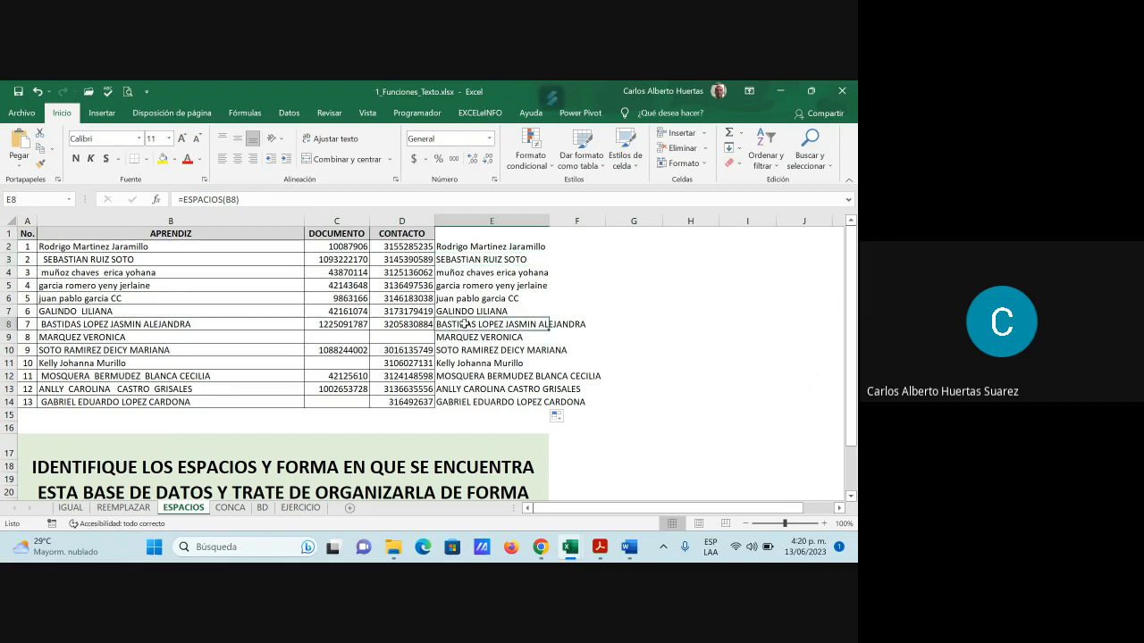
{"action": "left_click", "coordinate": [461, 379]}
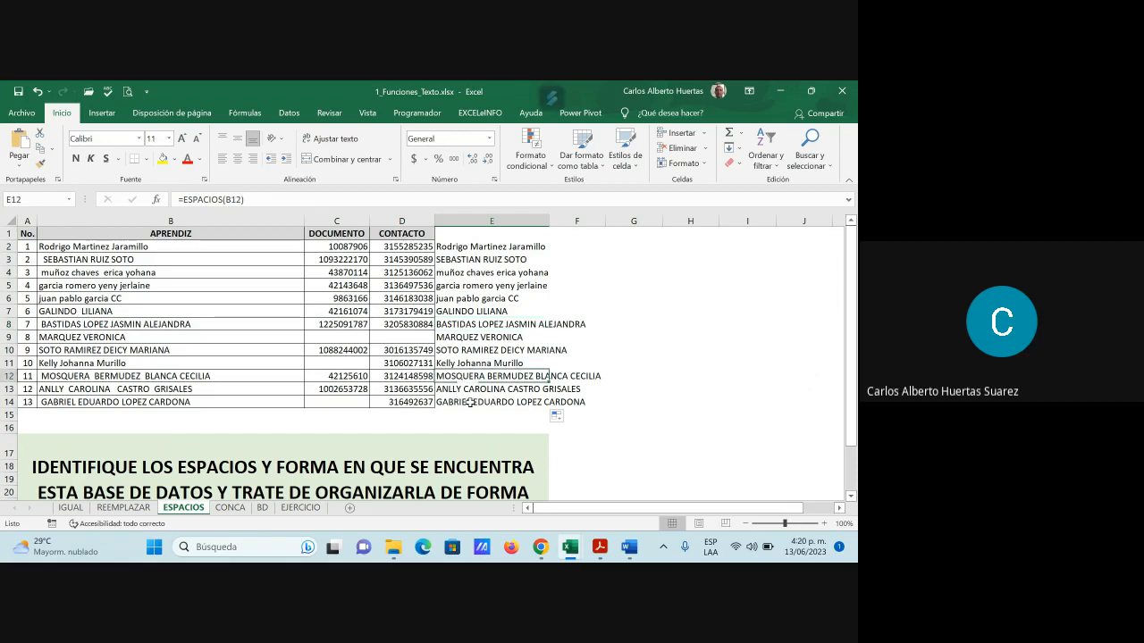
{"action": "left_click", "coordinate": [471, 403]}
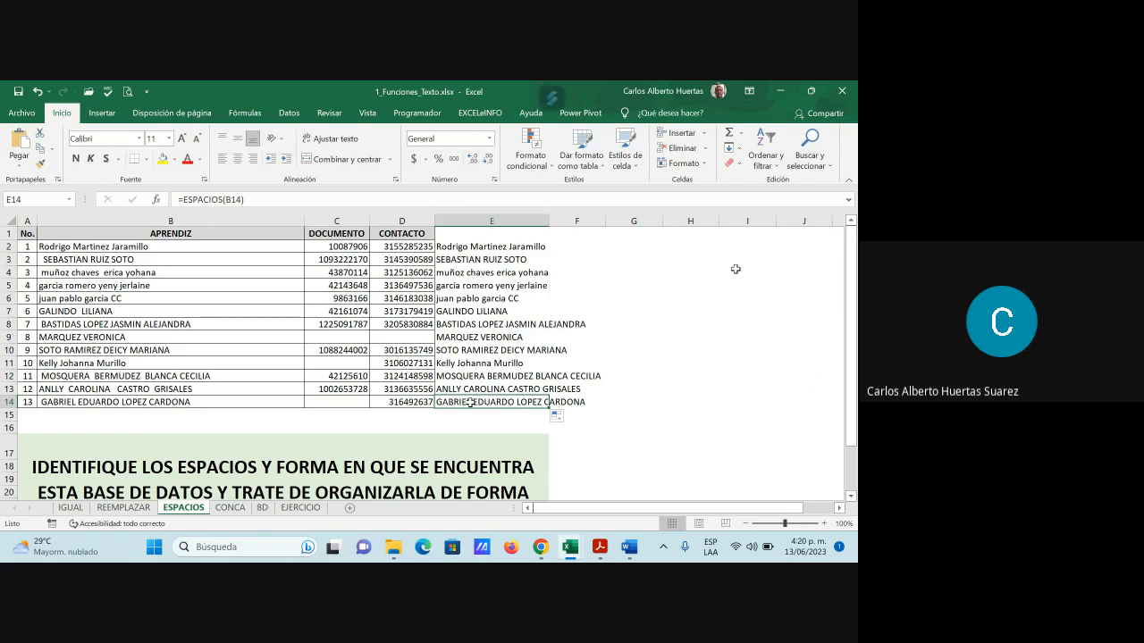
{"action": "left_click", "coordinate": [542, 546]}
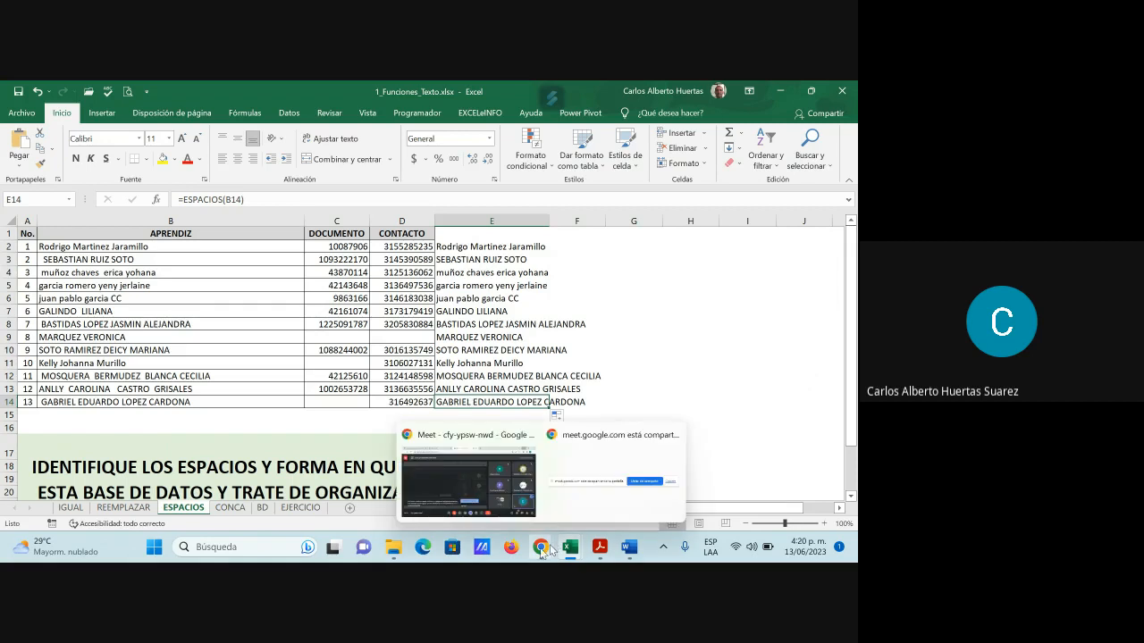
Admit all waiting participants to the Meet call, then return to the 1_Funciones_Texto workbook
{"action": "left_click", "coordinate": [482, 498]}
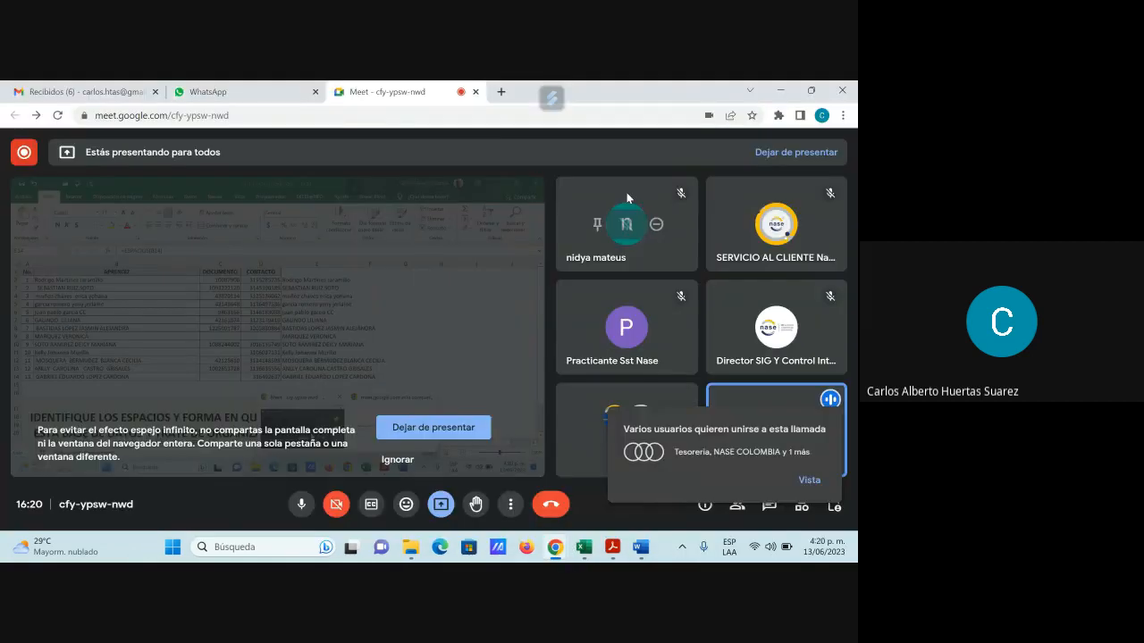
{"action": "left_click", "coordinate": [808, 480]}
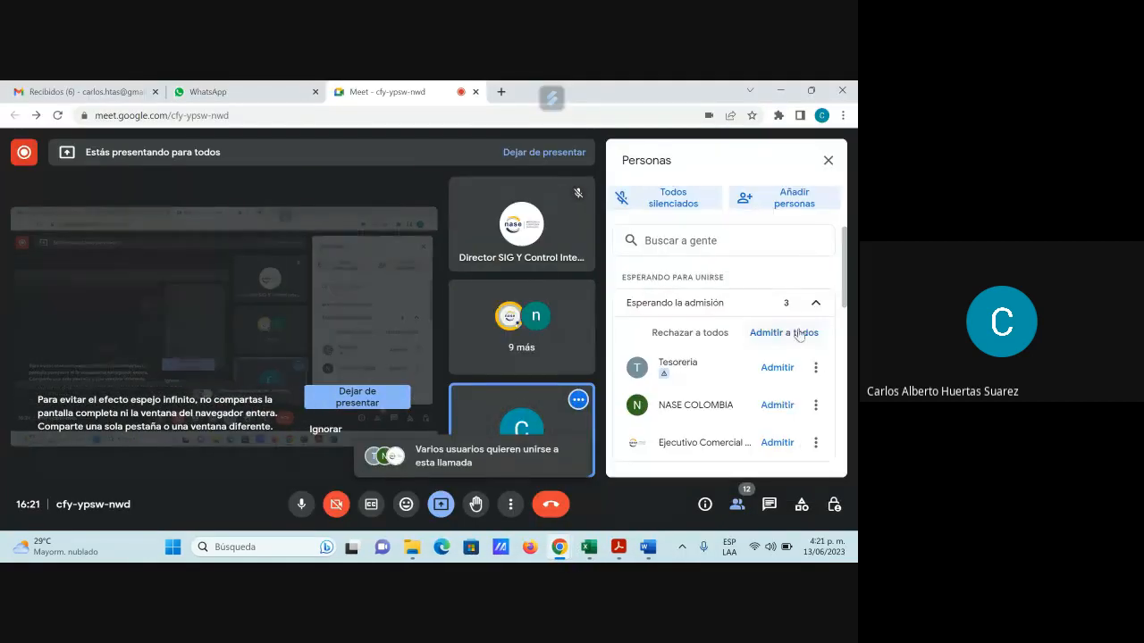
{"action": "left_click", "coordinate": [798, 333]}
{"action": "left_click", "coordinate": [510, 366]}
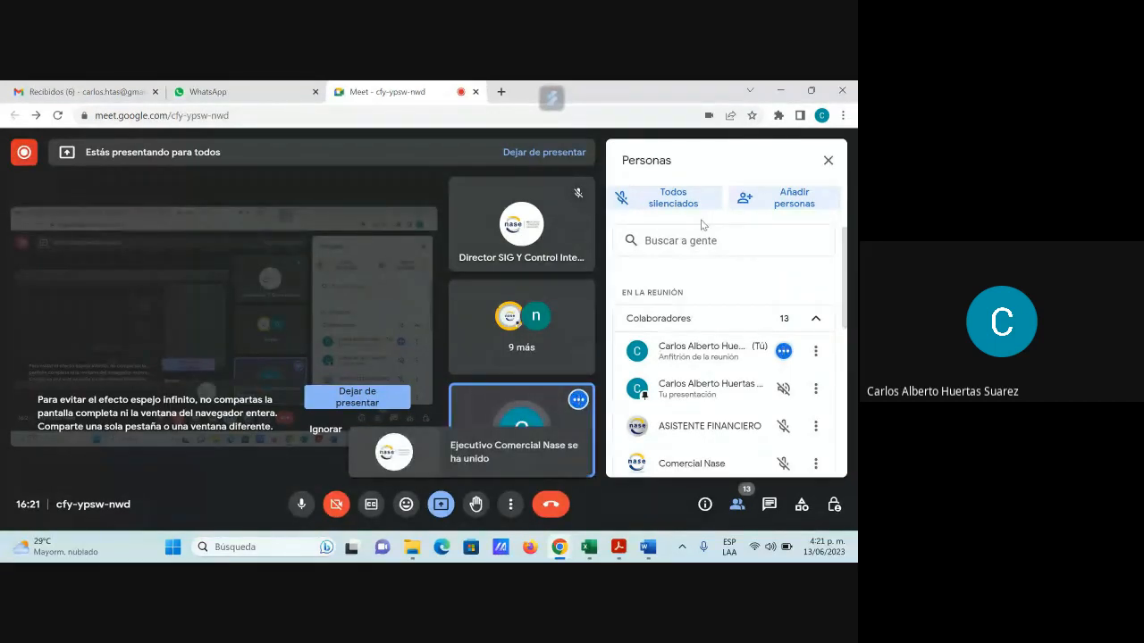
{"action": "left_click", "coordinate": [829, 162]}
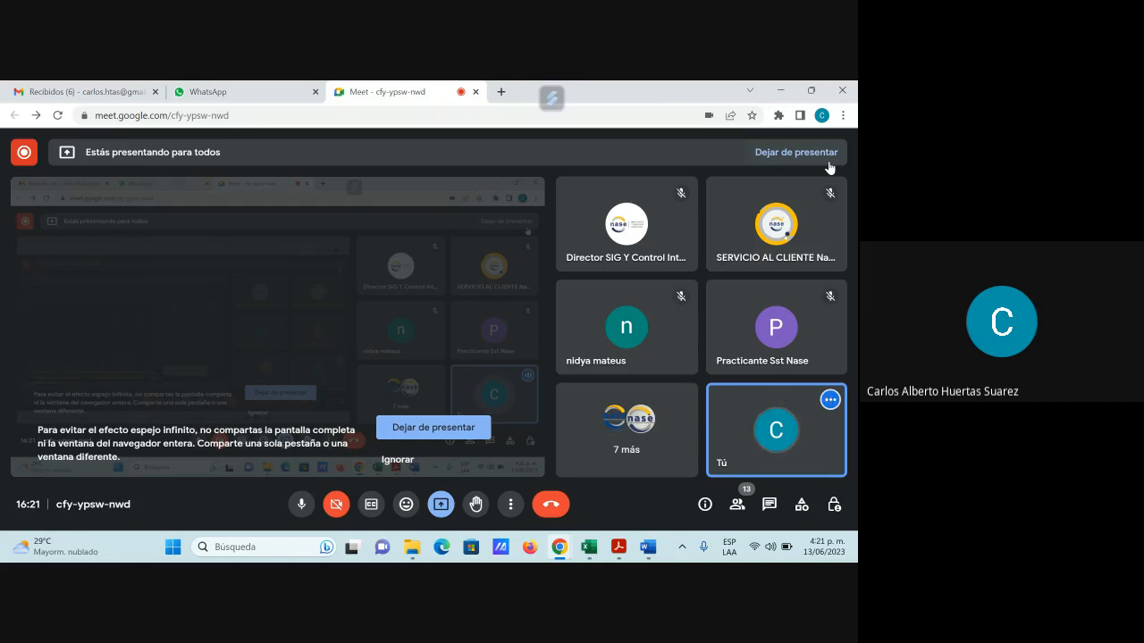
{"action": "mouse_move", "coordinate": [560, 547]}
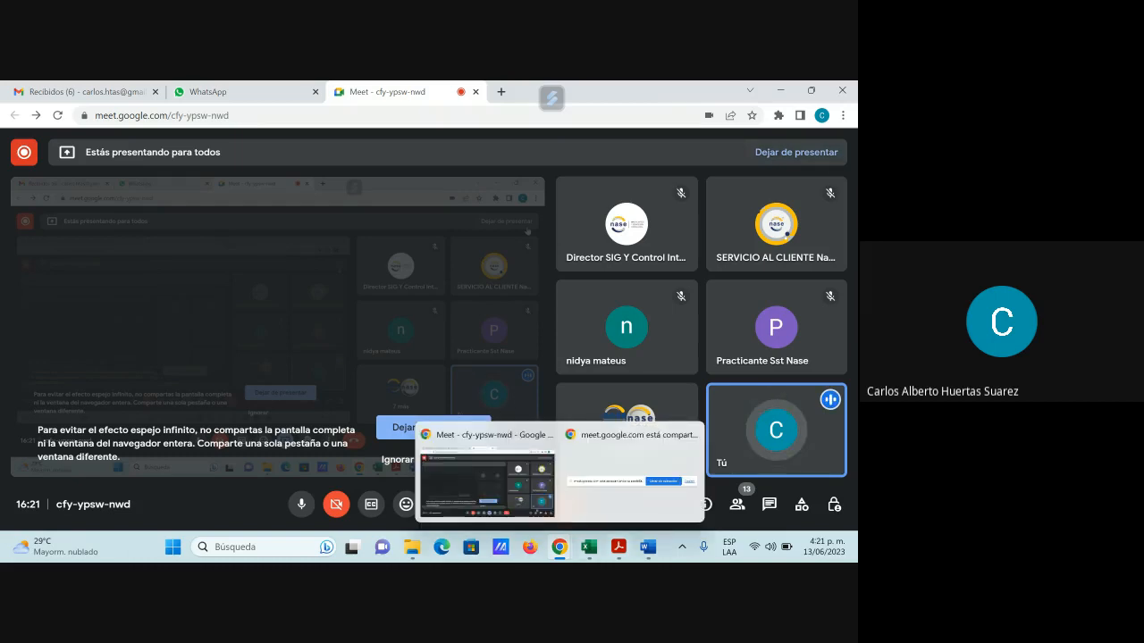
{"action": "left_click", "coordinate": [641, 465]}
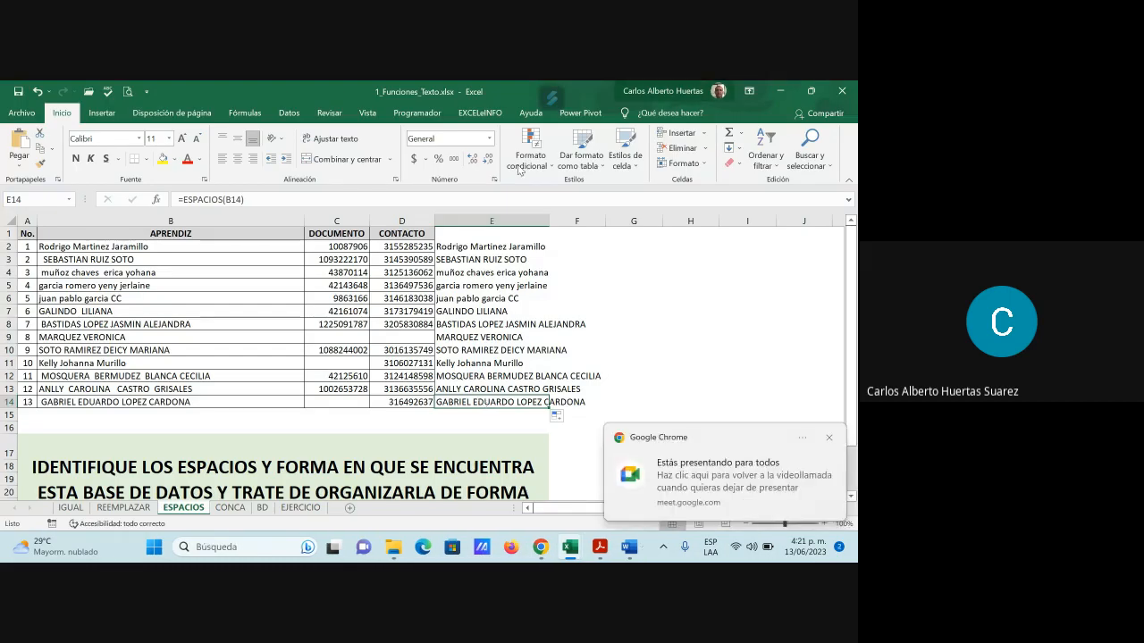
{"action": "mouse_move", "coordinate": [543, 548]}
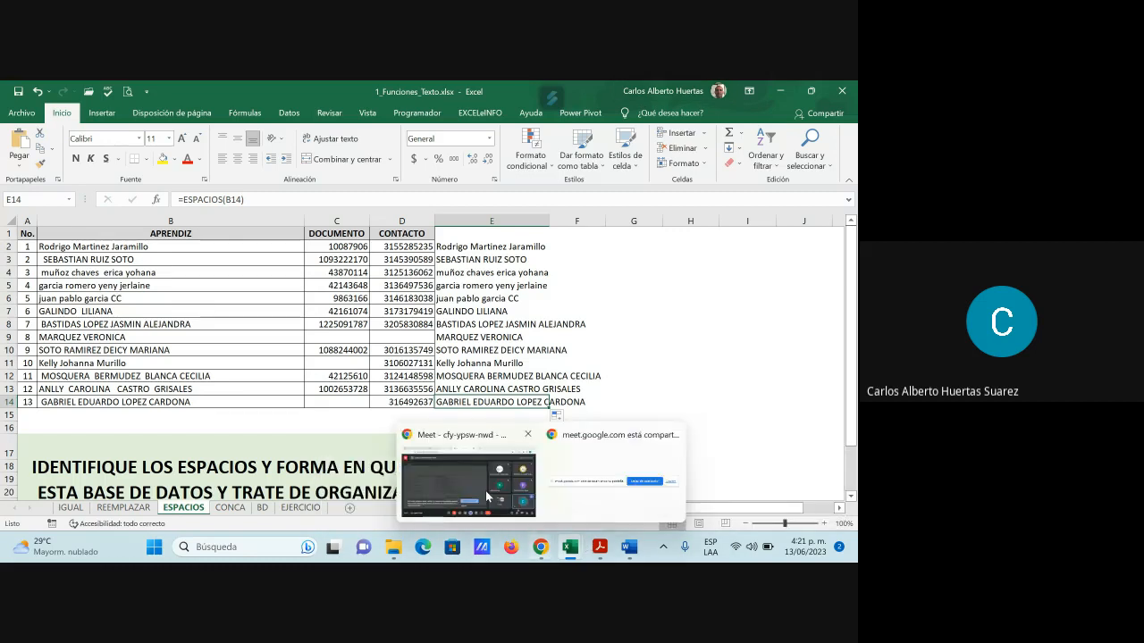
{"action": "left_click", "coordinate": [483, 483]}
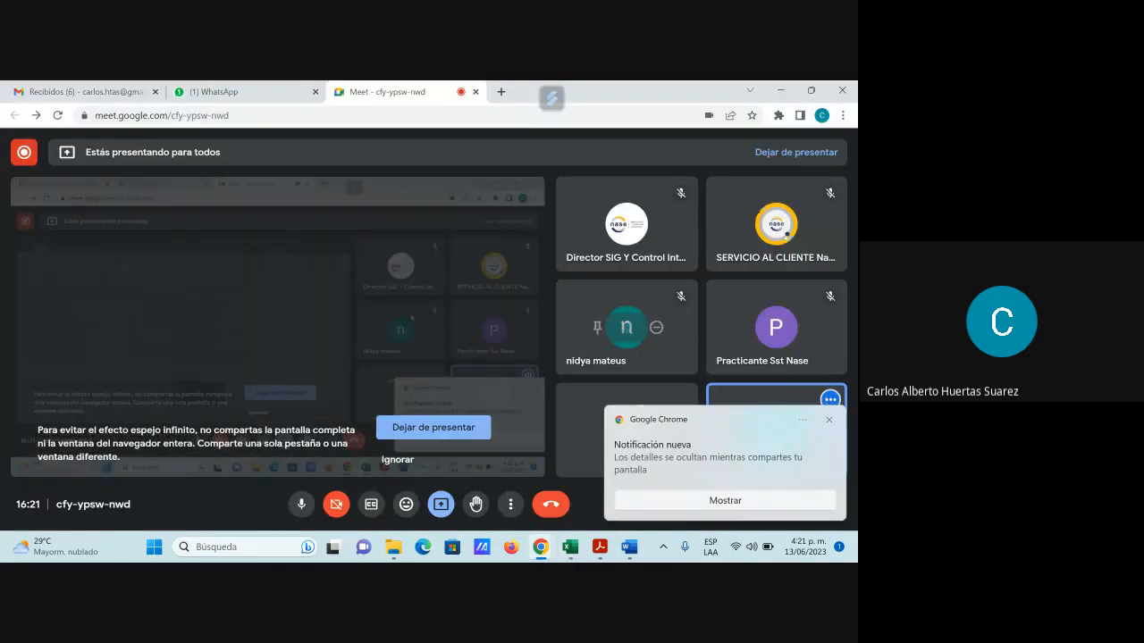
{"action": "left_click", "coordinate": [829, 419]}
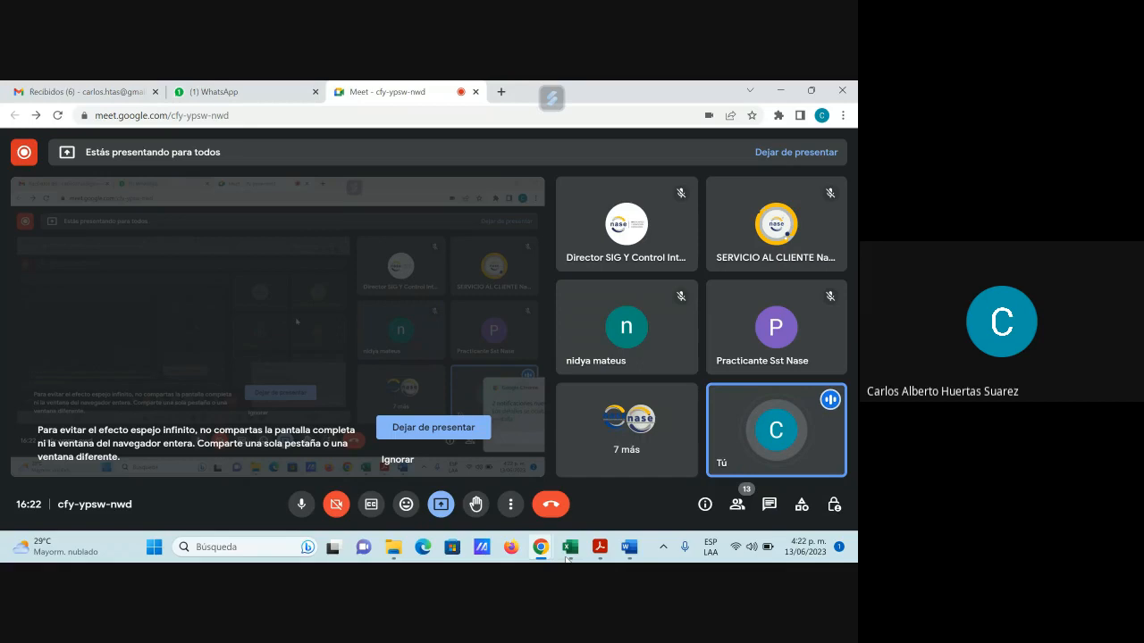
{"action": "mouse_move", "coordinate": [570, 554]}
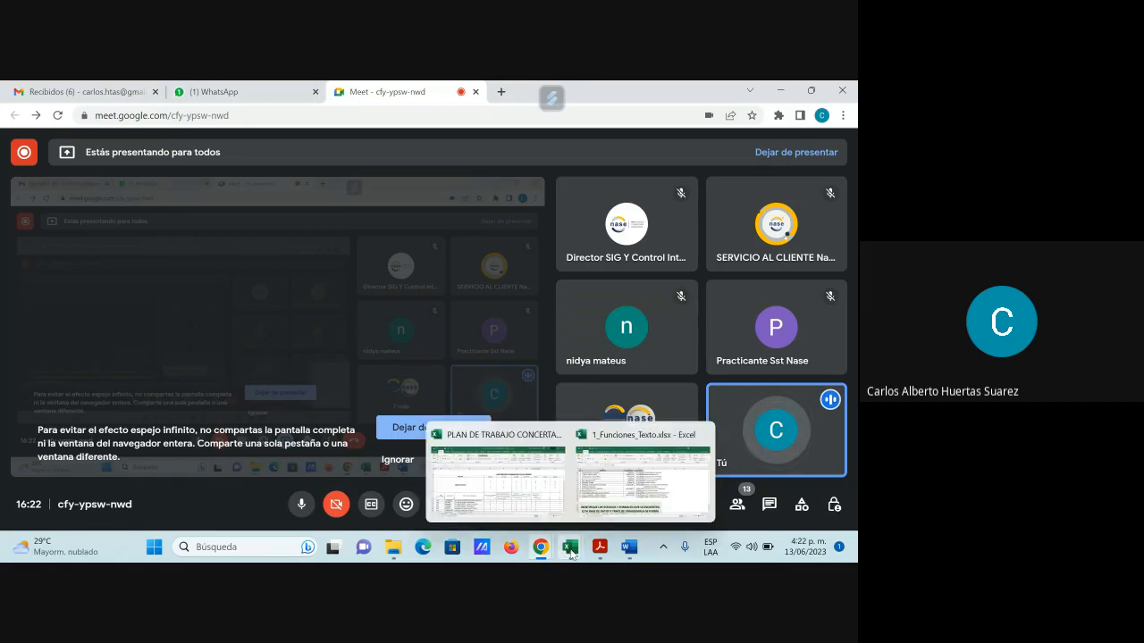
{"action": "left_click", "coordinate": [642, 473]}
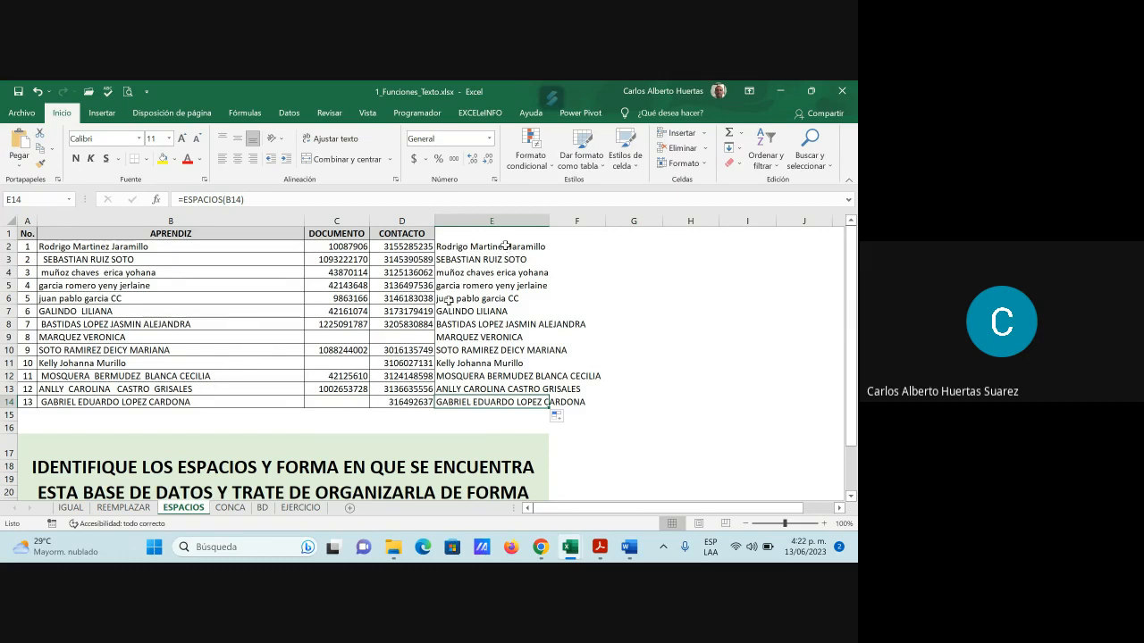
Convert the trimmed names in E2:E14 to plain values with Copy and Pegar Valores
{"action": "left_click", "coordinate": [467, 247]}
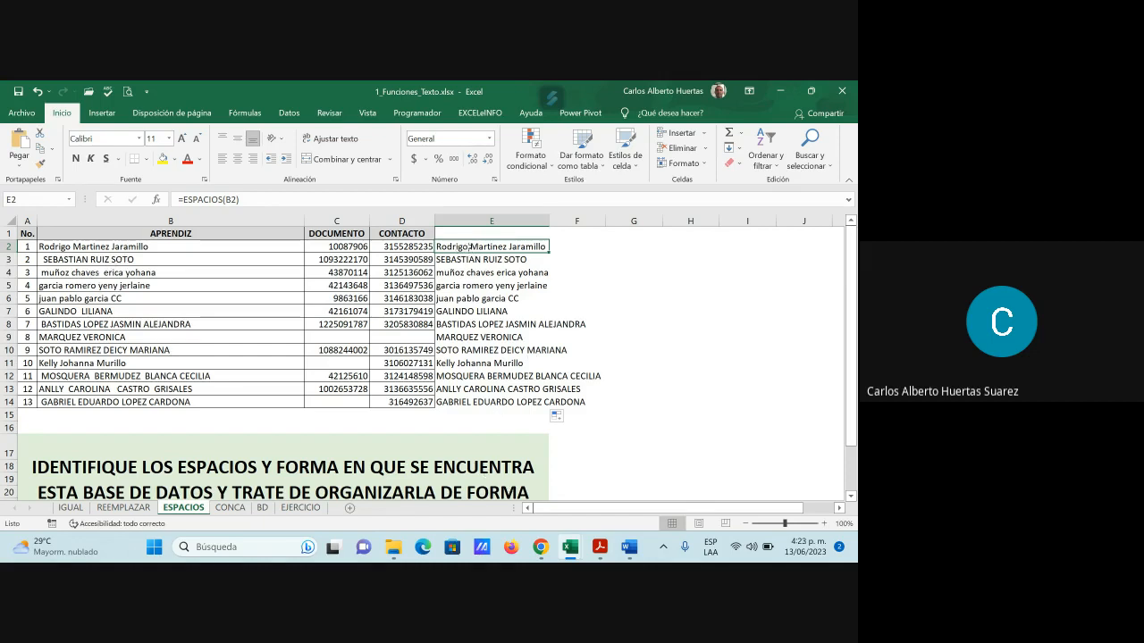
{"action": "left_click_drag", "start_coordinate": [468, 248], "coordinate": [469, 397]}
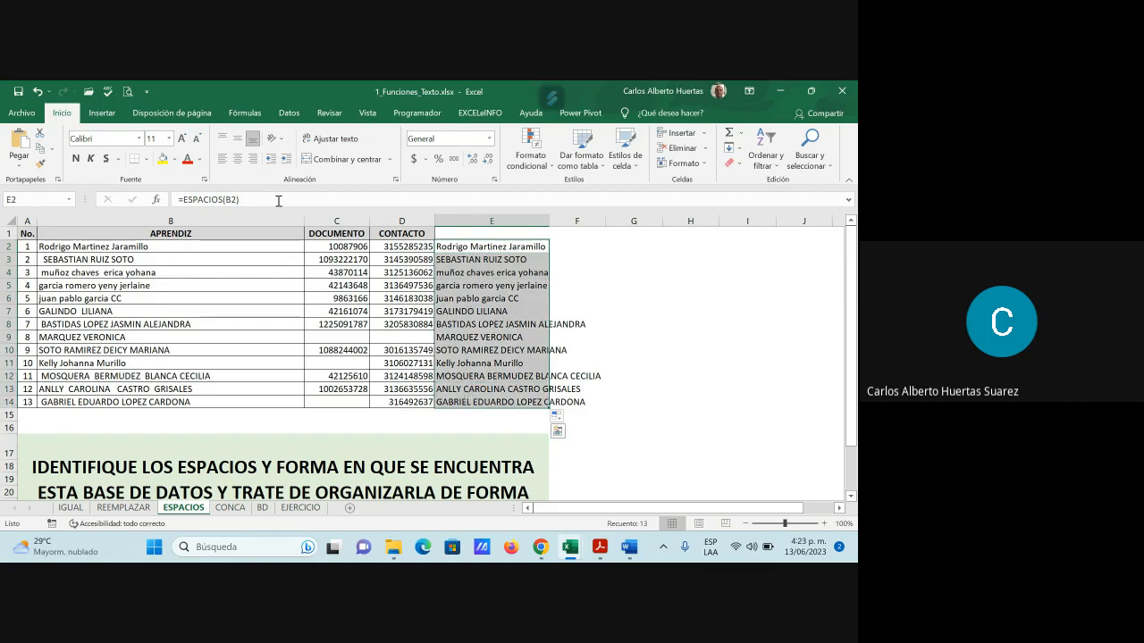
{"action": "left_click", "coordinate": [41, 153]}
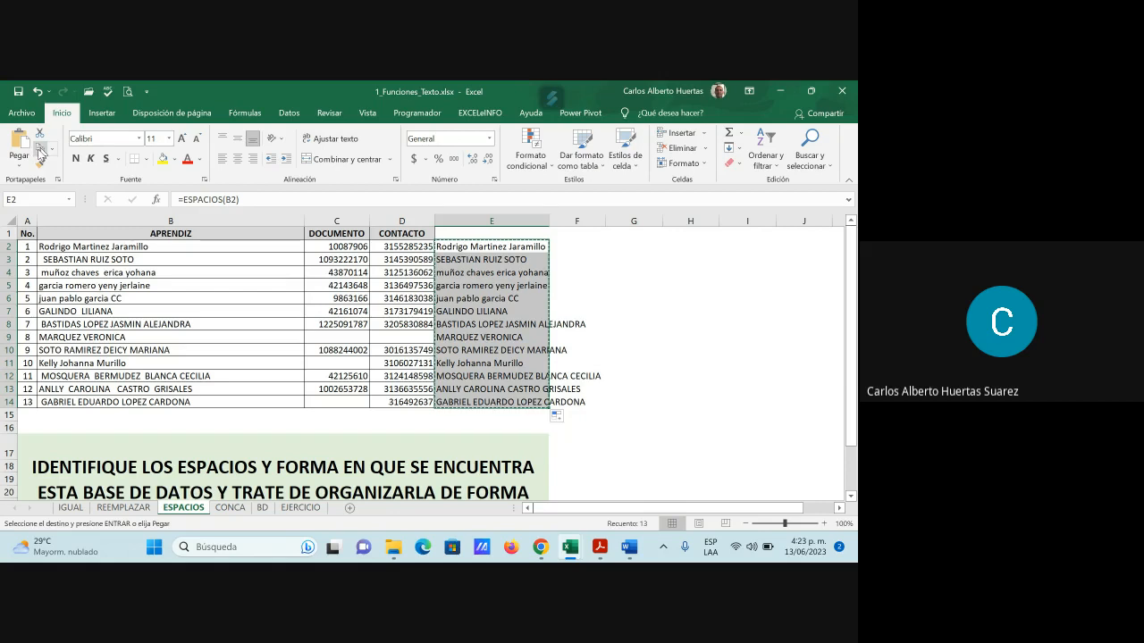
{"action": "left_click", "coordinate": [17, 168]}
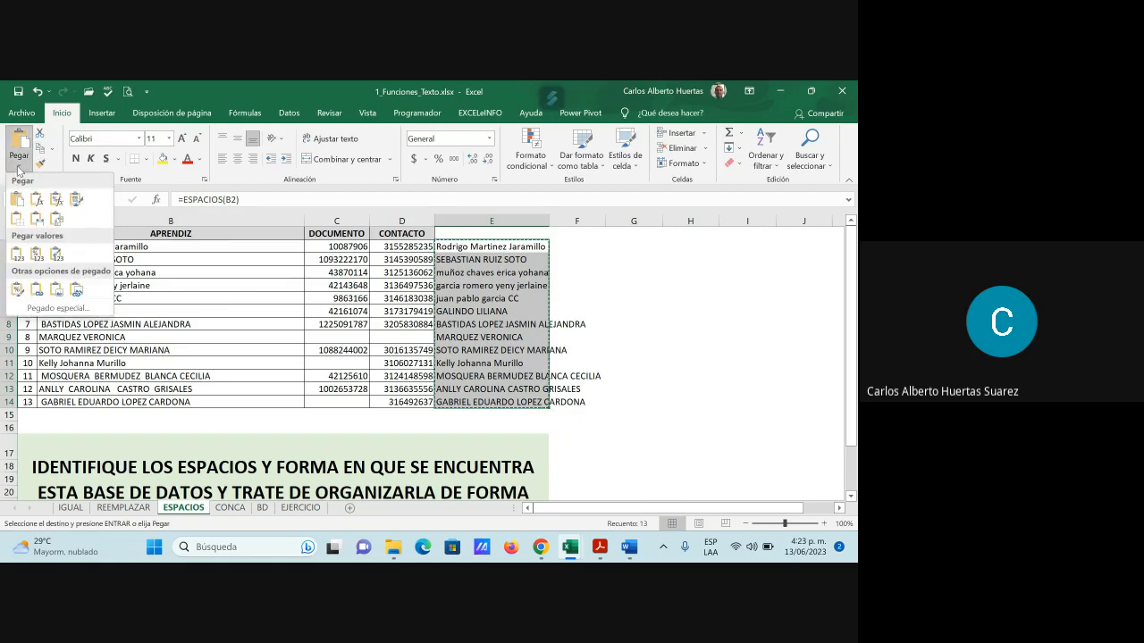
{"action": "left_click", "coordinate": [17, 256]}
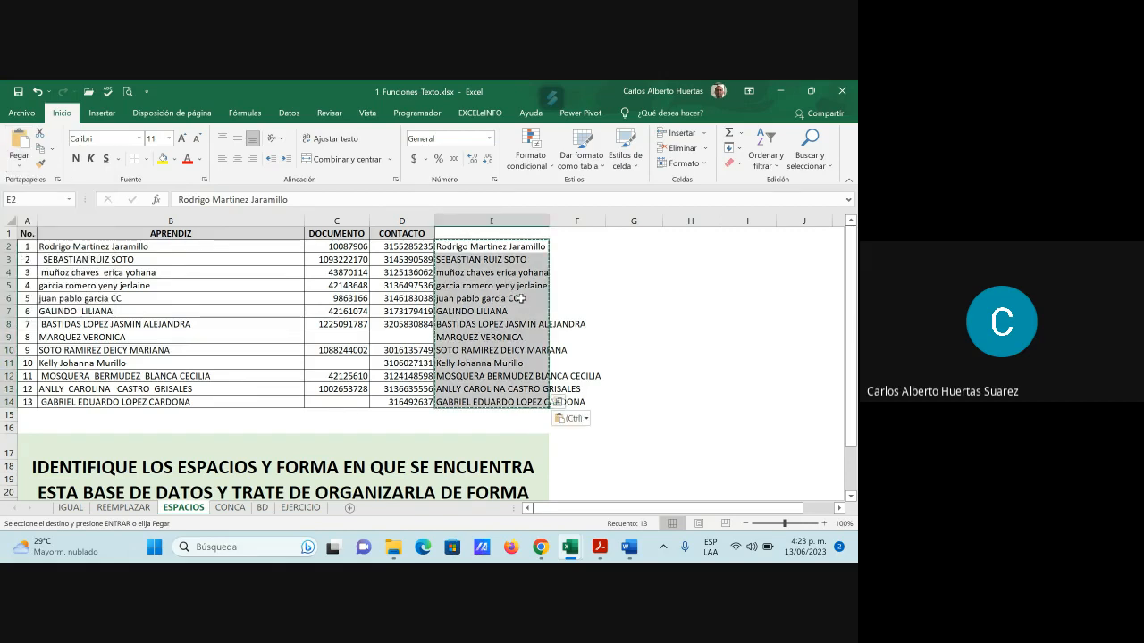
{"action": "key", "text": "Escape"}
{"action": "left_click", "coordinate": [470, 259]}
{"action": "key", "text": "Up"}
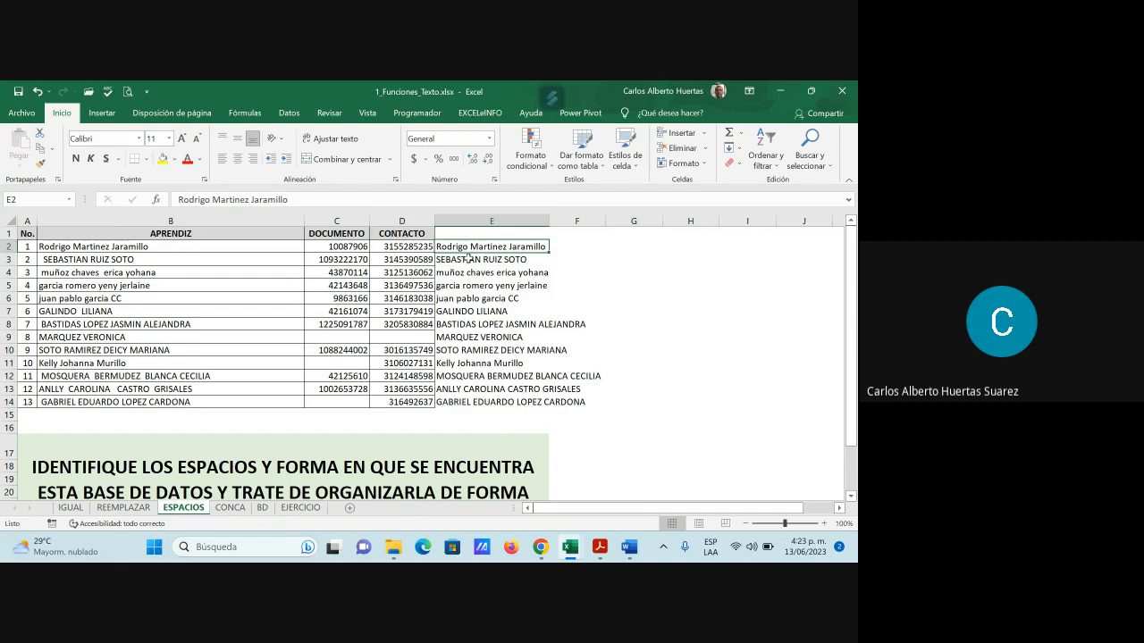
{"action": "key", "text": "Down"}
{"action": "key", "text": "Down"}
{"action": "key", "text": "Down"}
{"action": "key", "text": "Down"}
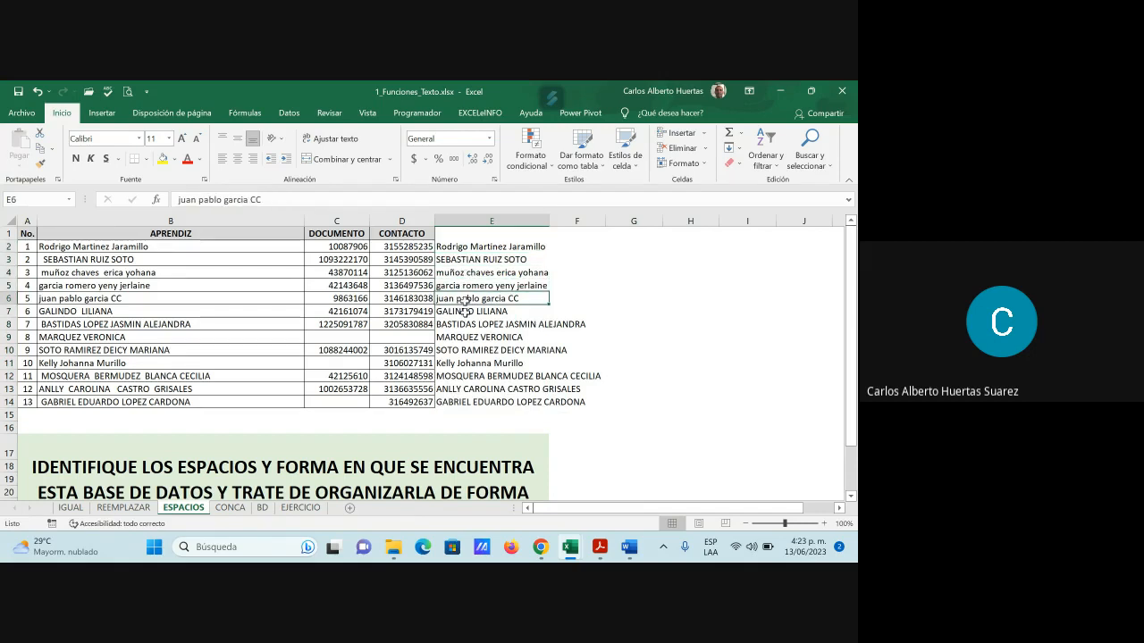
Move the trimmed names from E2:E14 into B2:B14 over the originals
{"action": "left_click", "coordinate": [462, 252]}
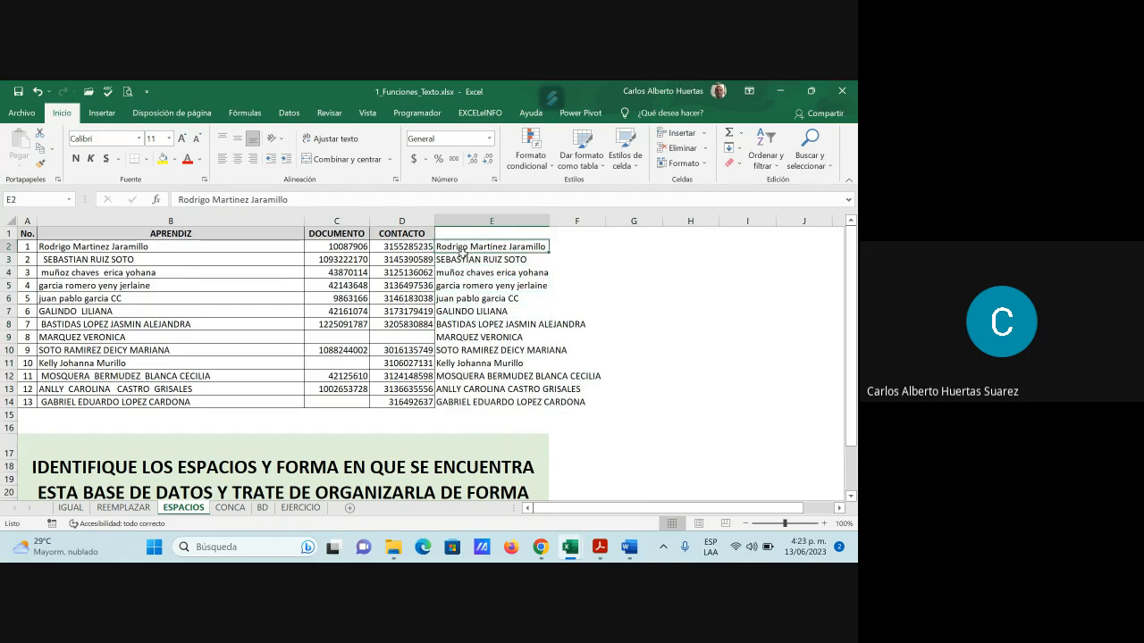
{"action": "left_click_drag", "start_coordinate": [462, 253], "coordinate": [462, 403]}
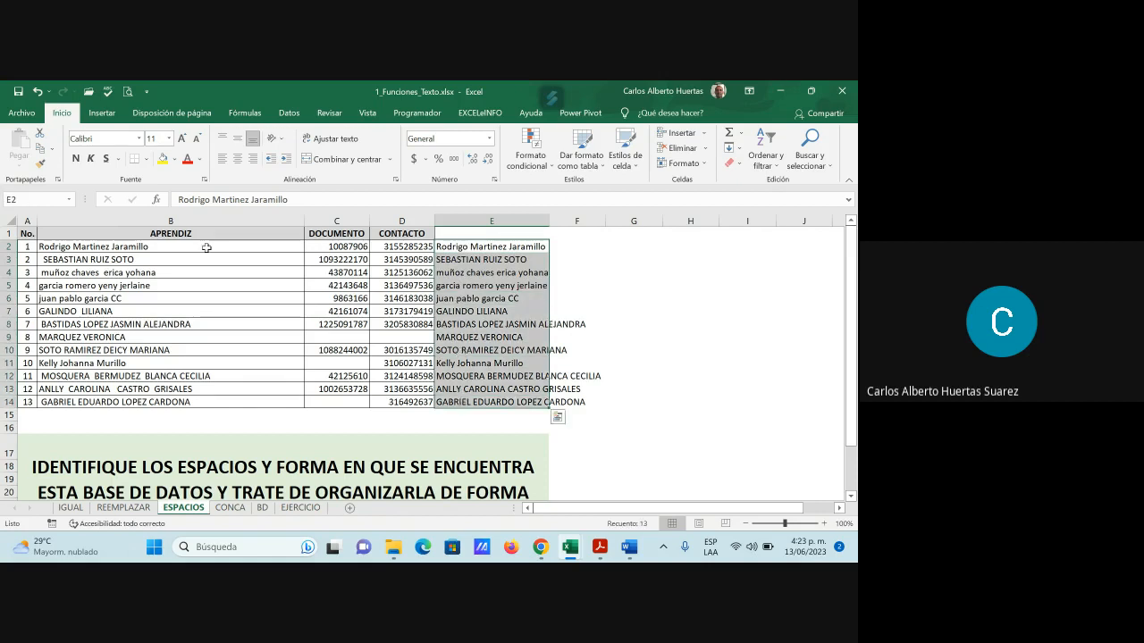
{"action": "key", "text": "ctrl+c"}
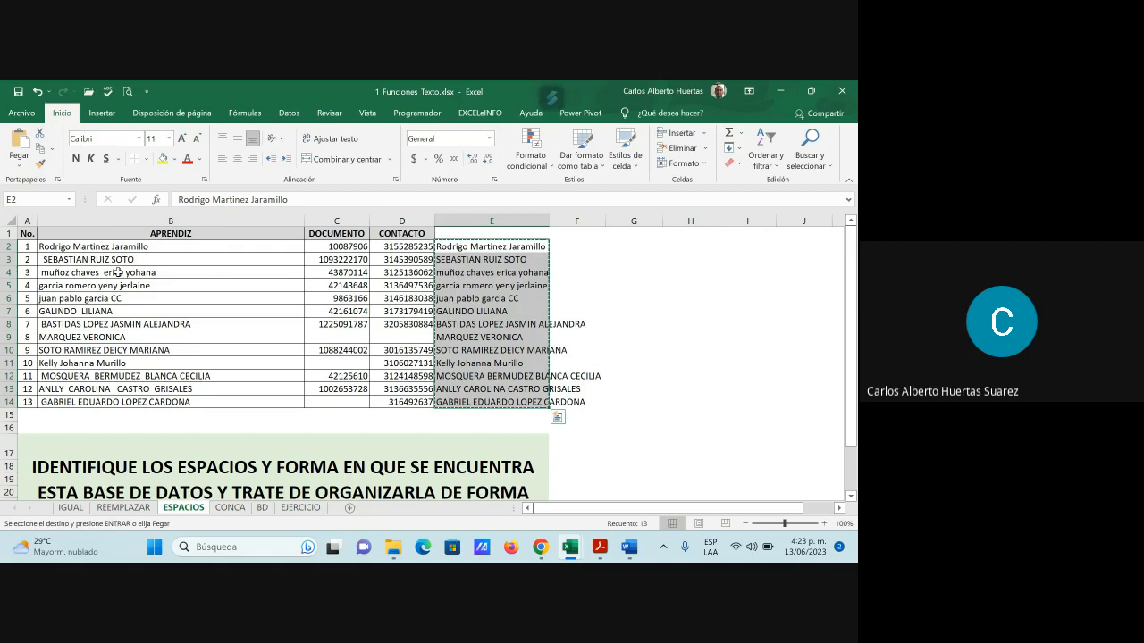
{"action": "left_click", "coordinate": [111, 247]}
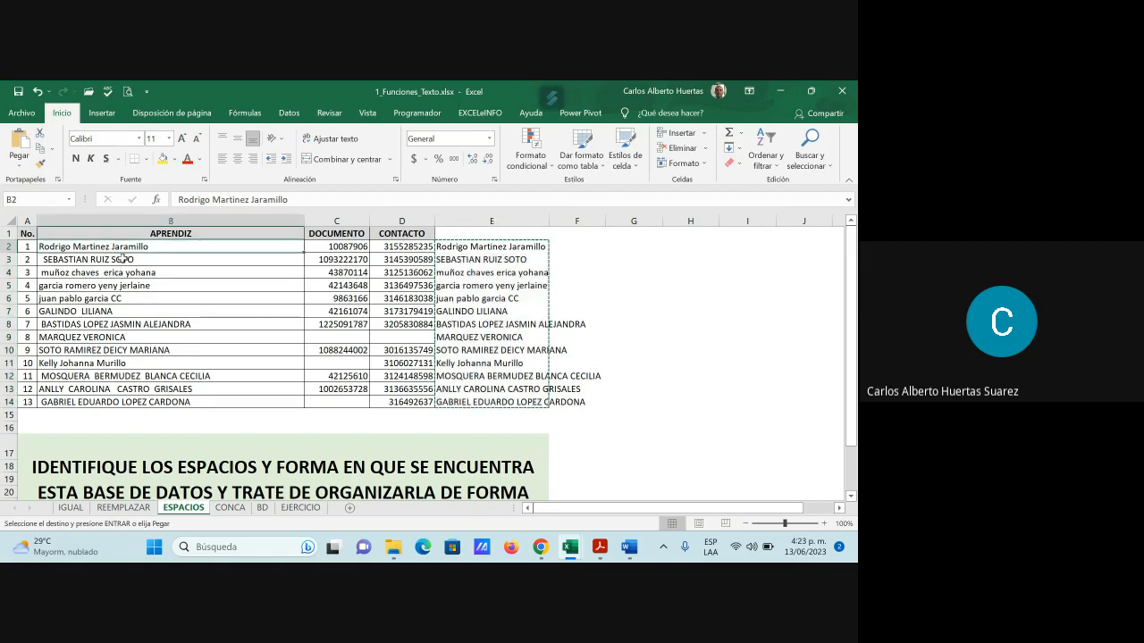
{"action": "left_click", "coordinate": [23, 154]}
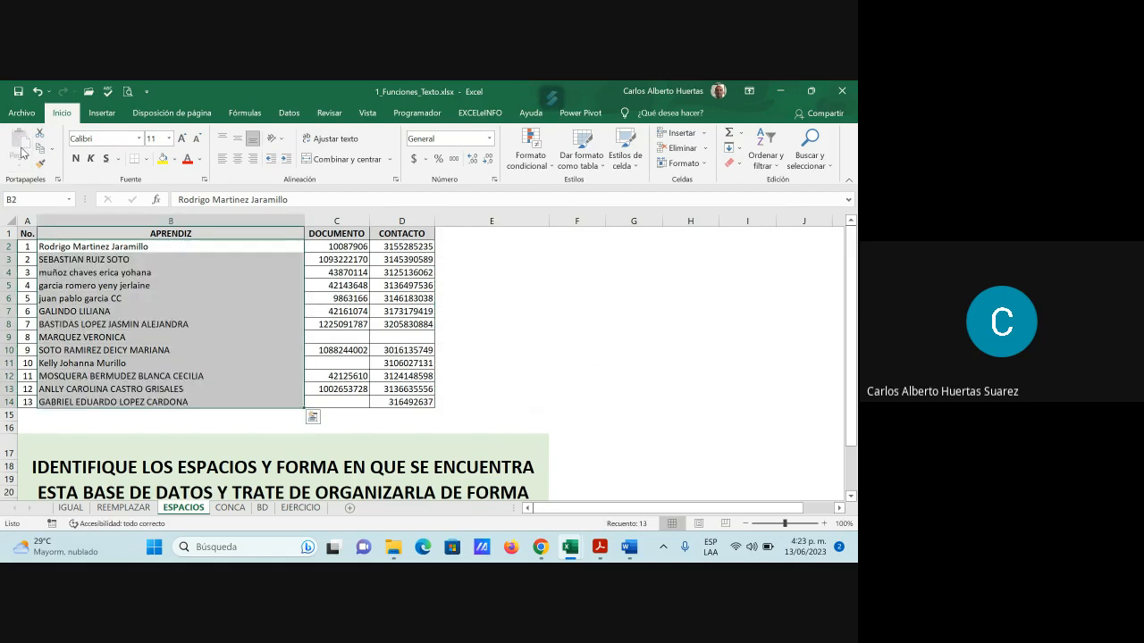
{"action": "left_click", "coordinate": [217, 361]}
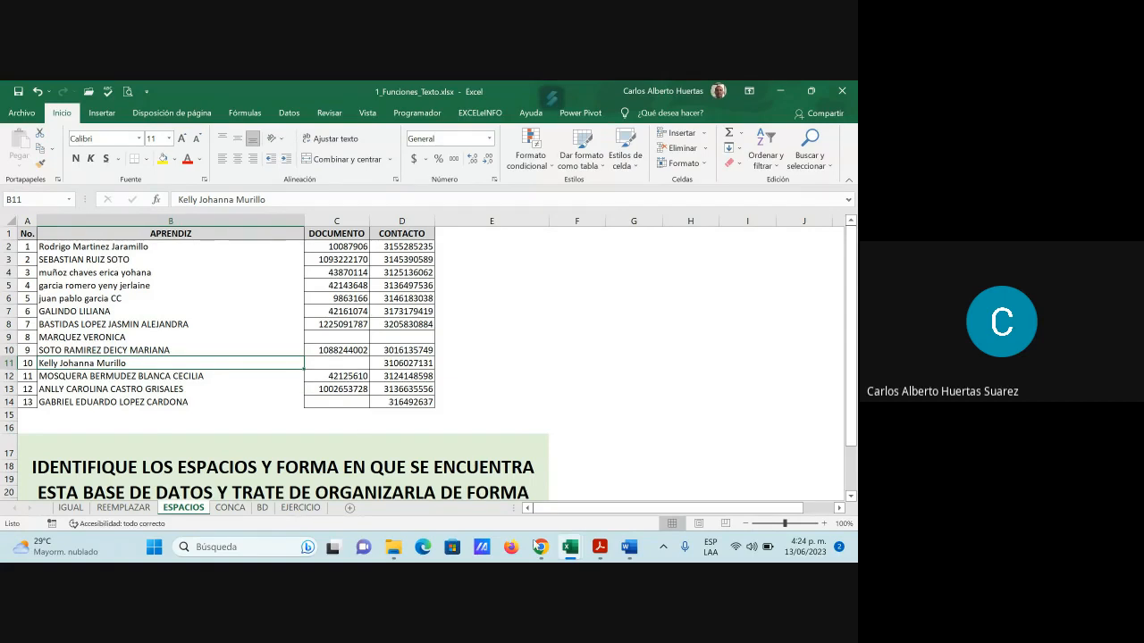
{"action": "left_click", "coordinate": [541, 547]}
{"action": "left_click", "coordinate": [477, 495]}
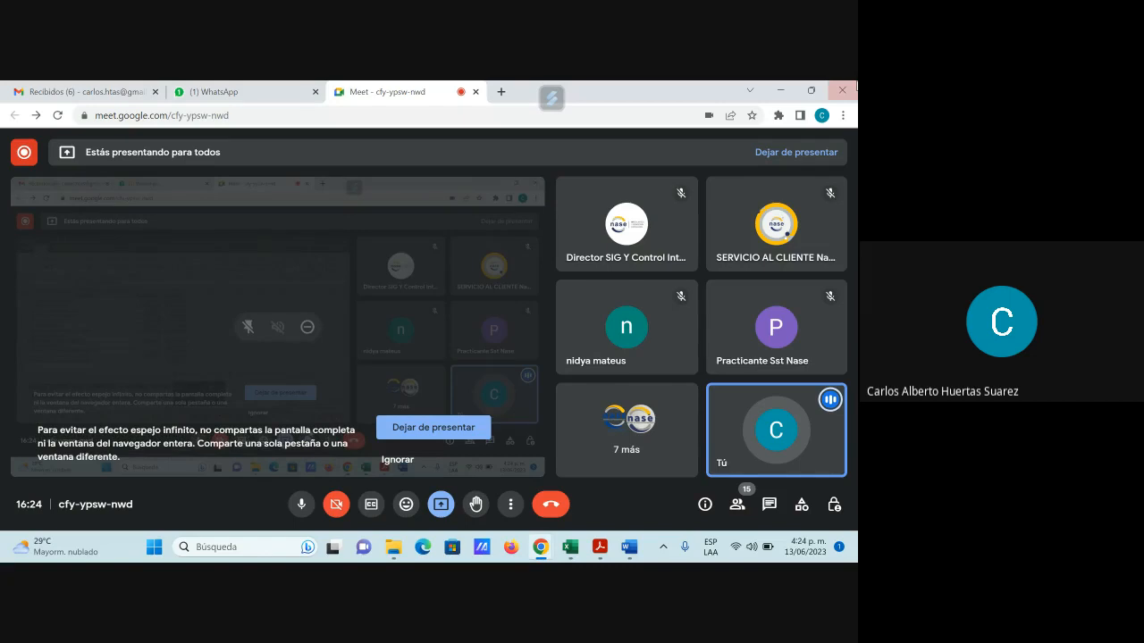
{"action": "left_click", "coordinate": [780, 90]}
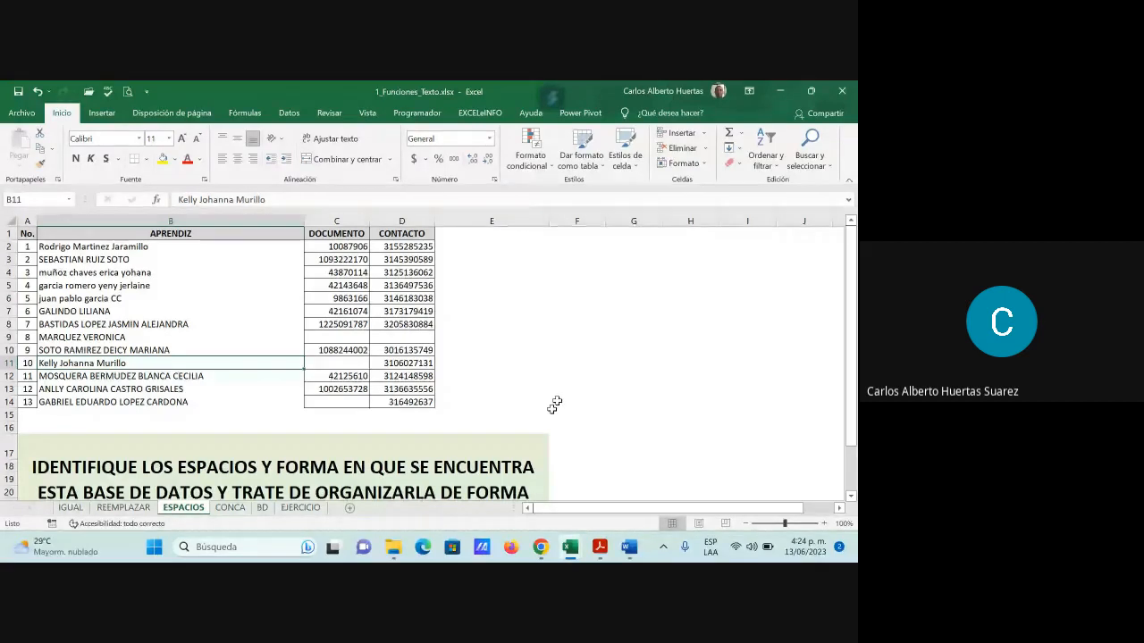
{"action": "left_click", "coordinate": [461, 249]}
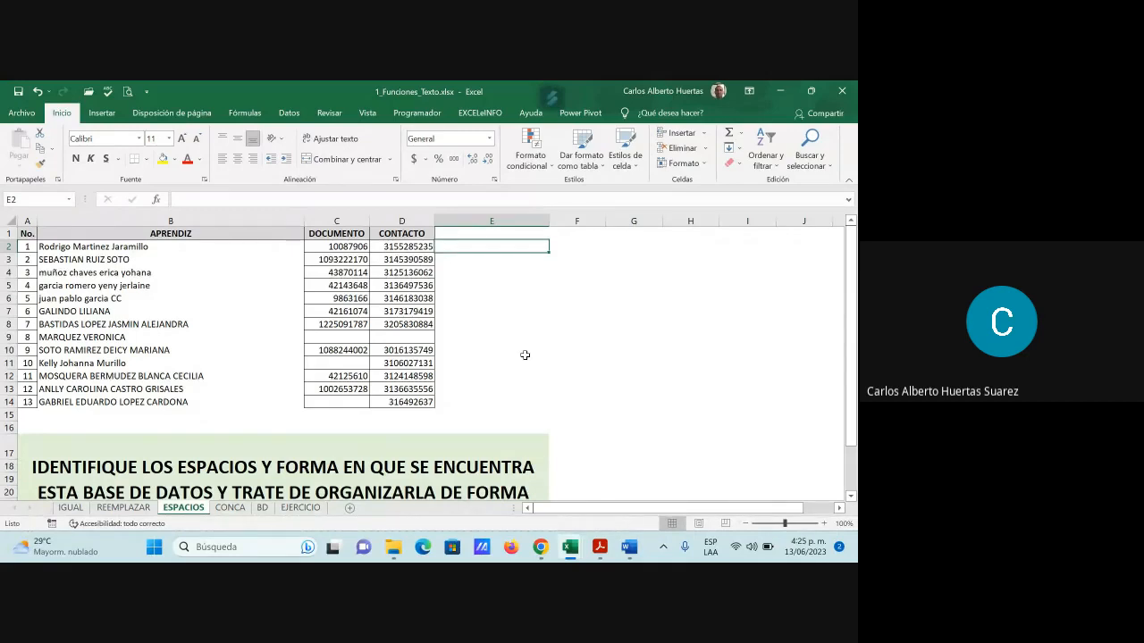
Start a MAYUSC function in E2, then cancel it
{"action": "left_click", "coordinate": [156, 200]}
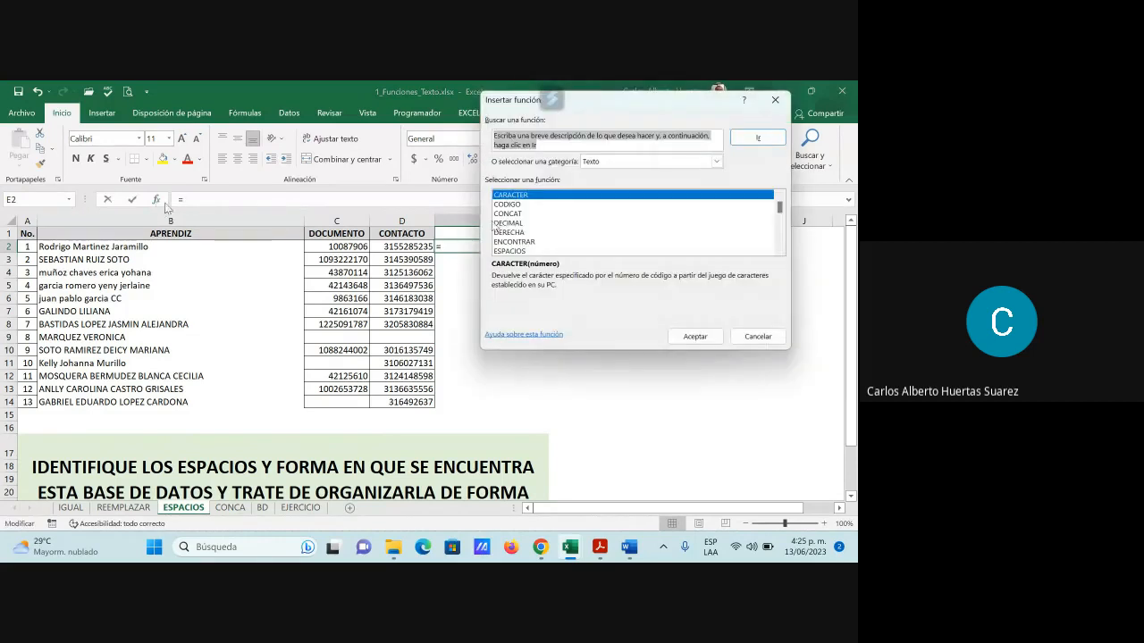
{"action": "scroll", "coordinate": [494, 225], "scroll_direction": "down", "scroll_amount": 3}
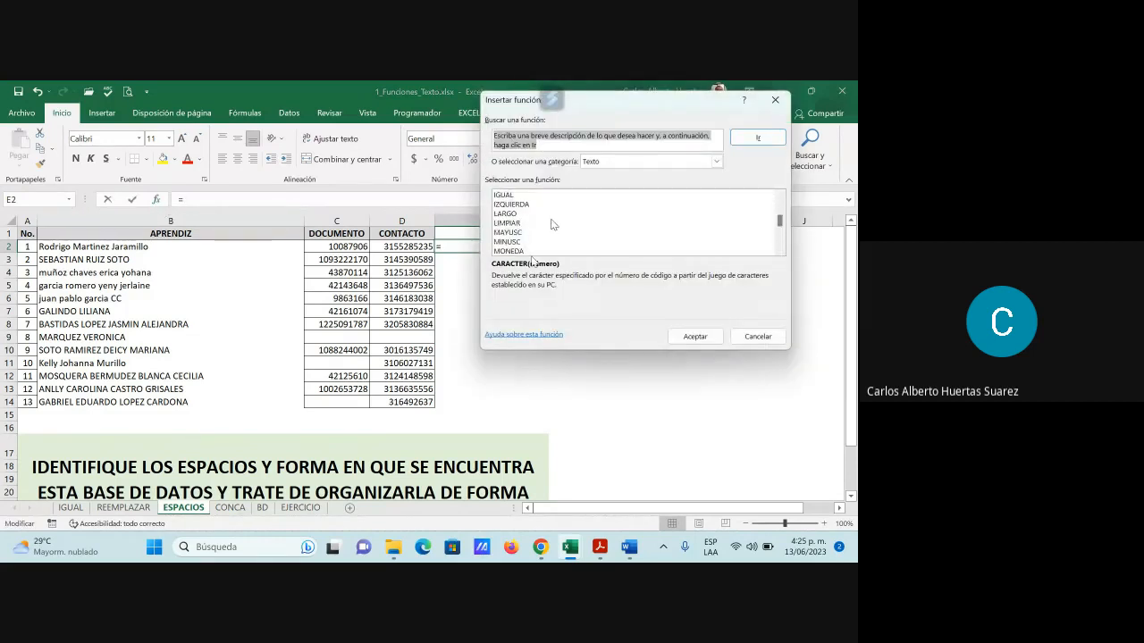
{"action": "left_click", "coordinate": [516, 234]}
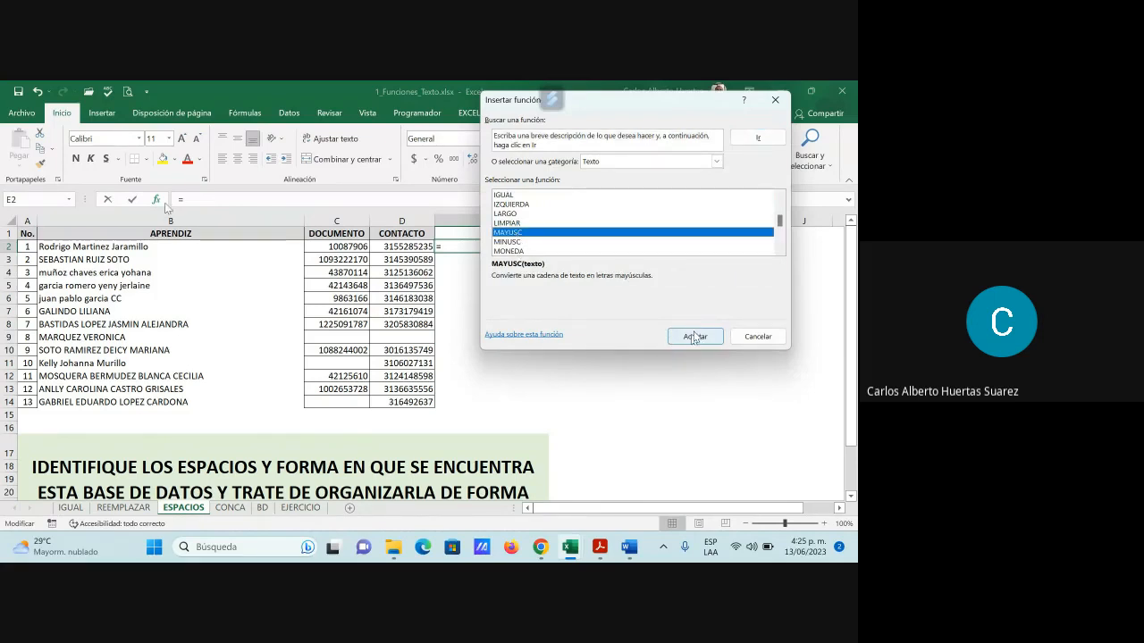
{"action": "left_click", "coordinate": [694, 336]}
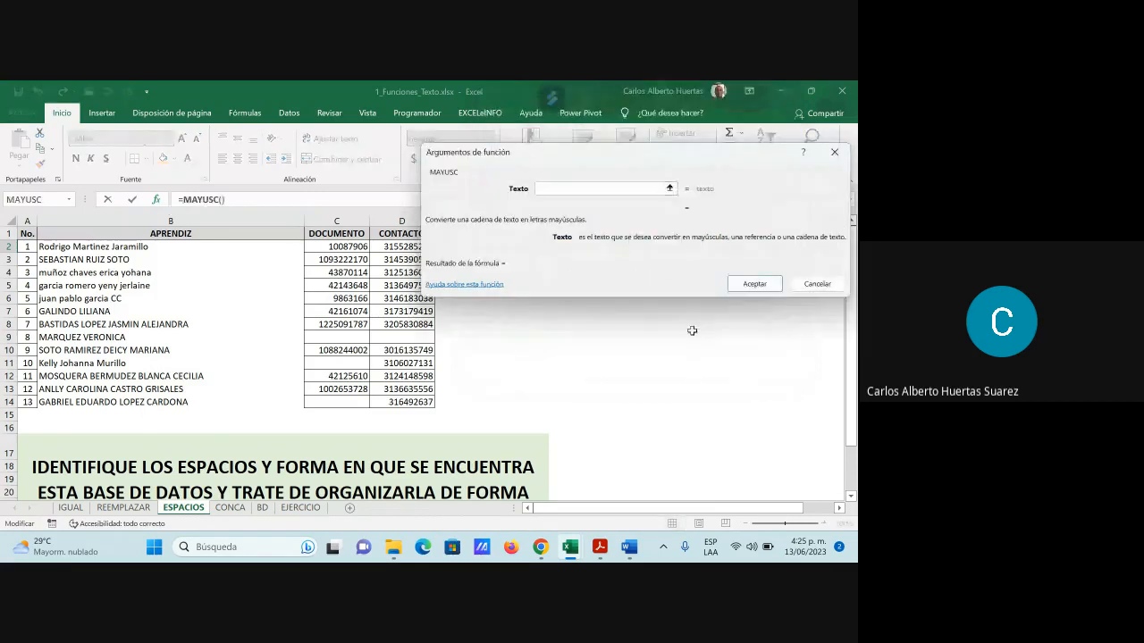
{"action": "left_click", "coordinate": [815, 284]}
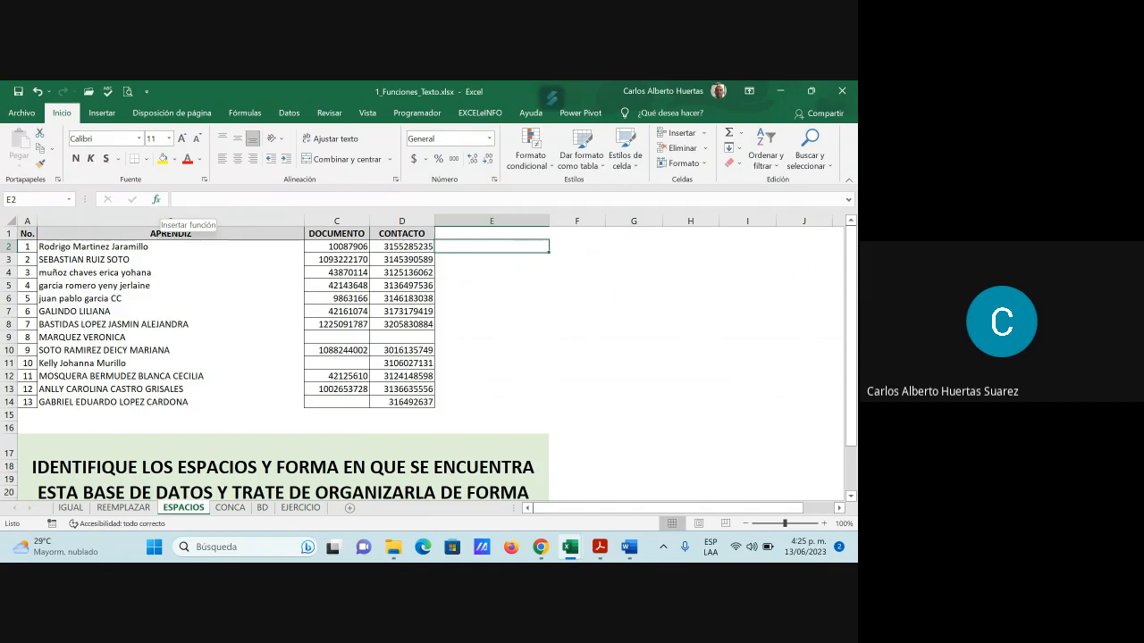
Reopen Insertar función for E2 and filter the categories to Texto
{"action": "left_click", "coordinate": [158, 202]}
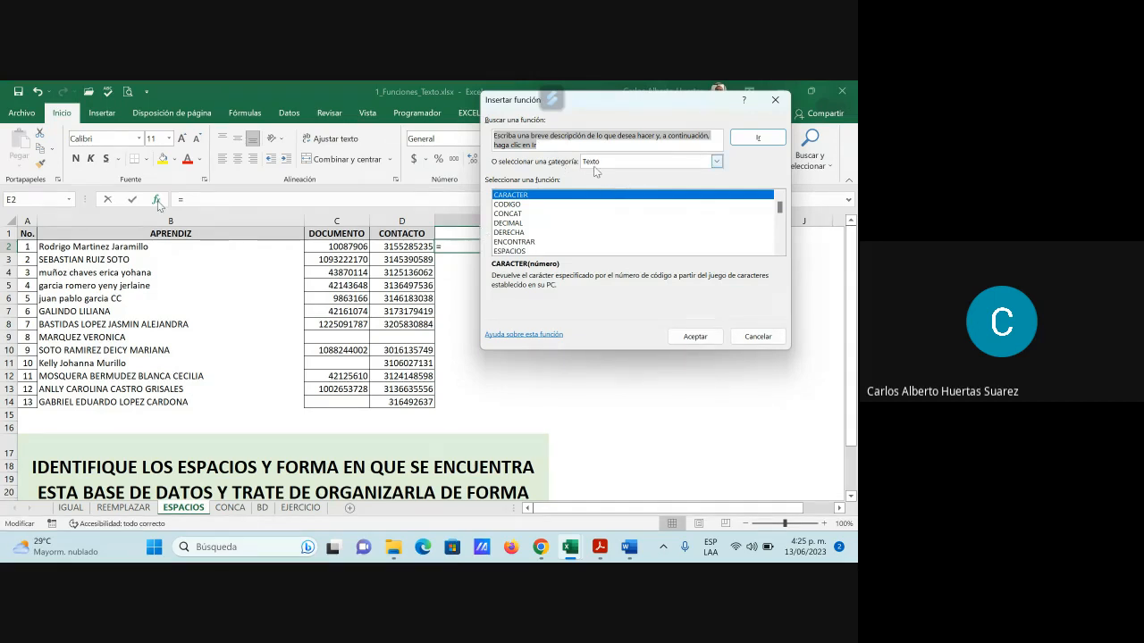
{"action": "left_click", "coordinate": [718, 162]}
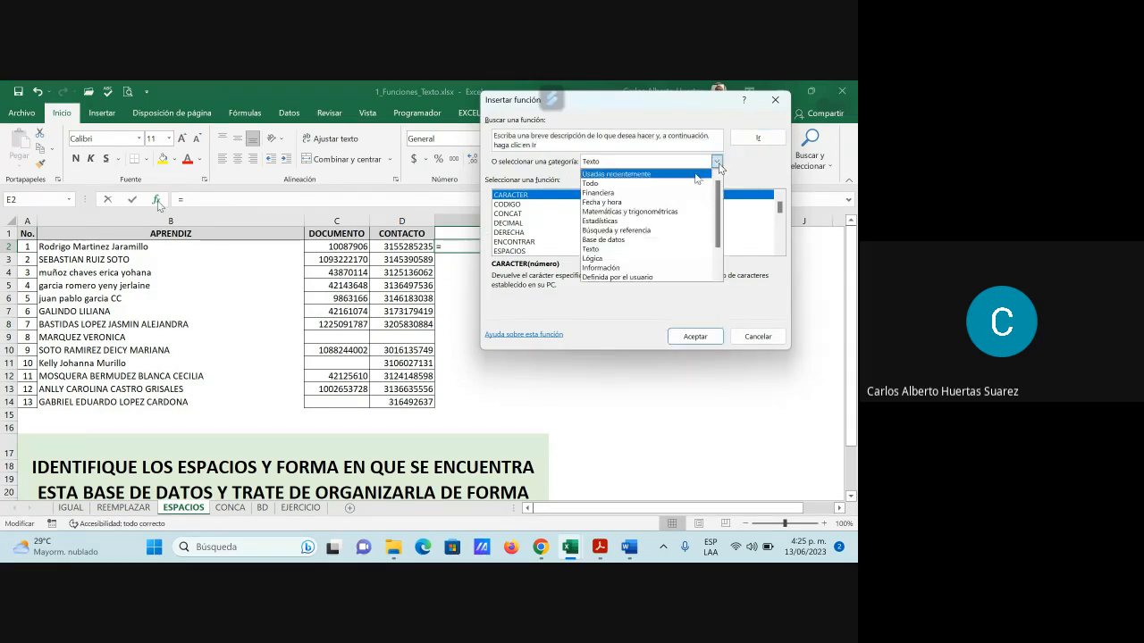
{"action": "left_click", "coordinate": [677, 176]}
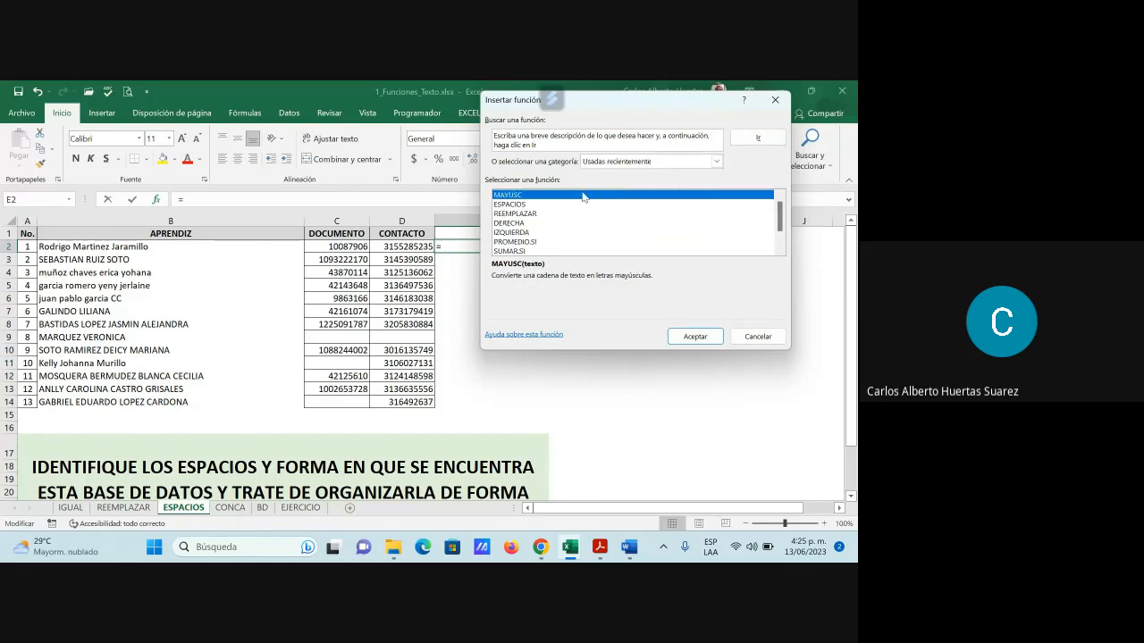
{"action": "left_click", "coordinate": [717, 163]}
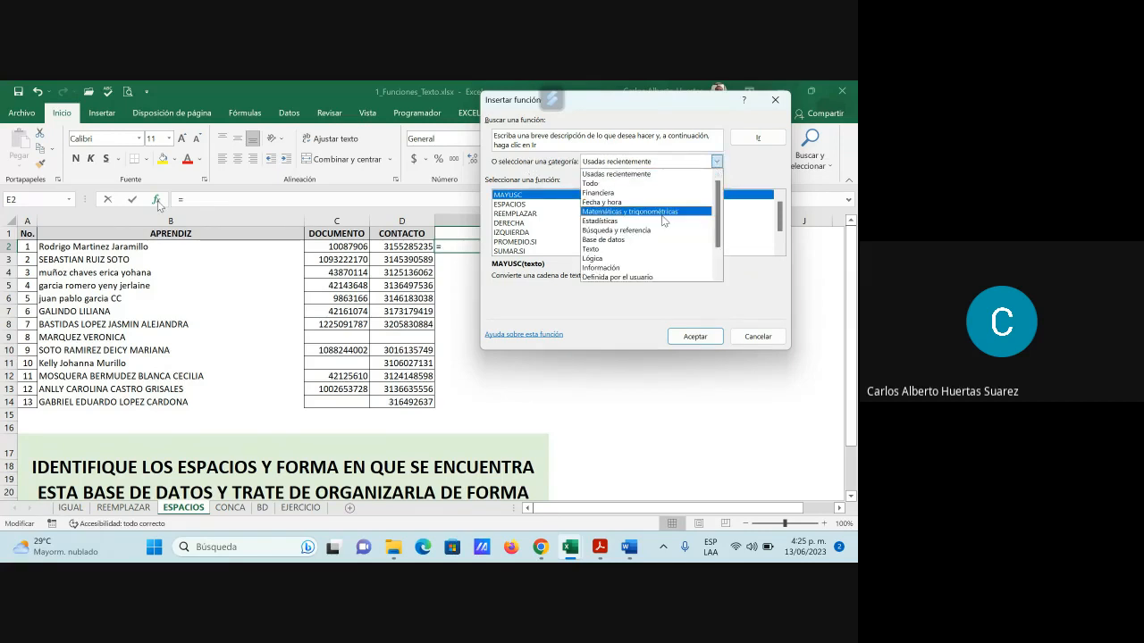
{"action": "left_click", "coordinate": [623, 250]}
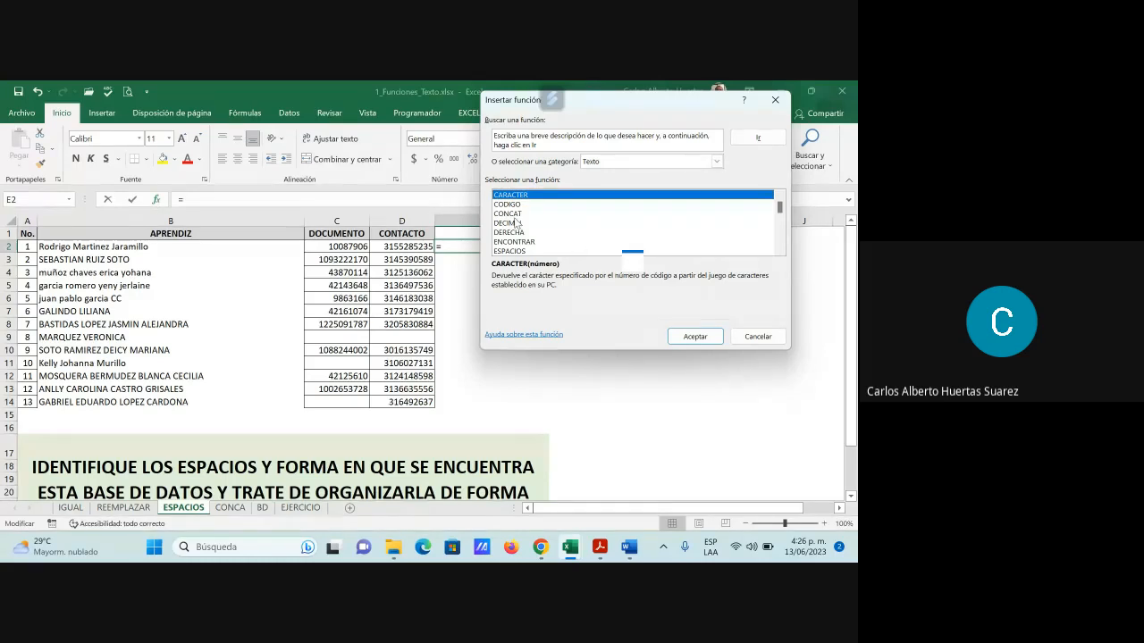
Pick MAYUSC from the Texto functions and confirm it to reach its arguments
{"action": "left_click", "coordinate": [780, 251]}
{"action": "left_click", "coordinate": [779, 251]}
{"action": "left_click", "coordinate": [779, 251]}
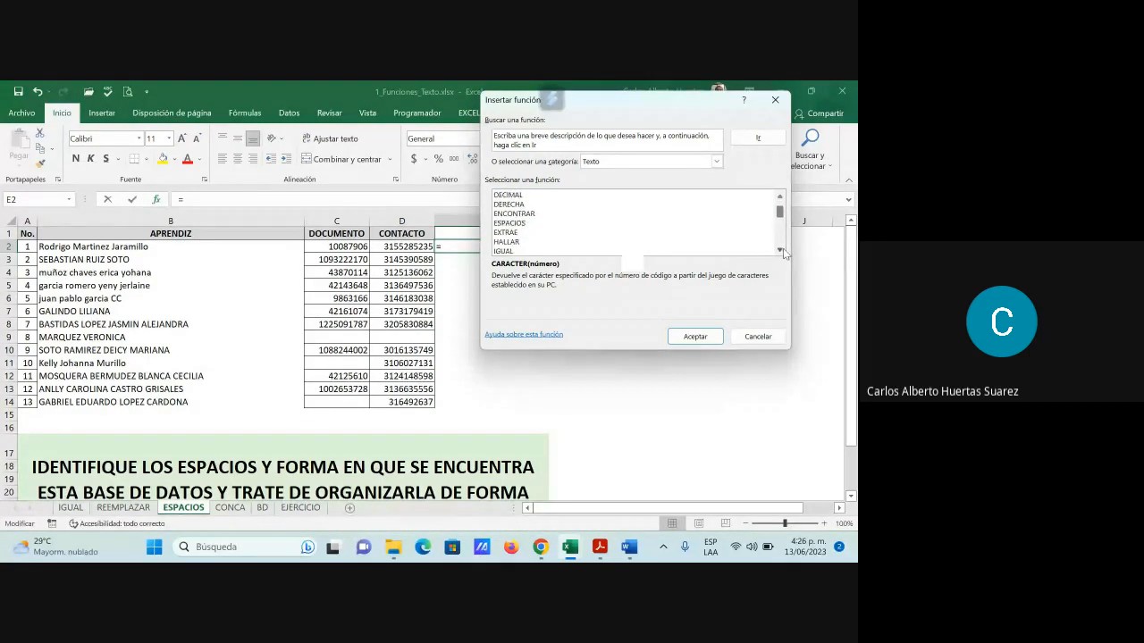
{"action": "left_click", "coordinate": [780, 251]}
{"action": "left_click", "coordinate": [781, 252]}
{"action": "left_click", "coordinate": [782, 250]}
{"action": "left_click", "coordinate": [782, 250]}
{"action": "left_click", "coordinate": [782, 250]}
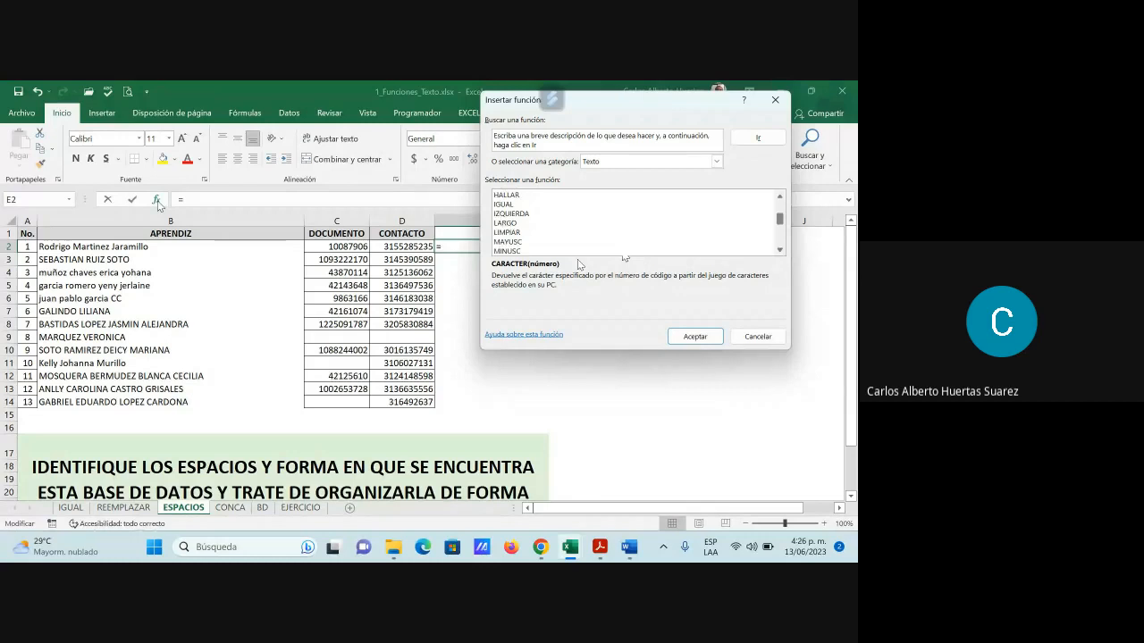
{"action": "left_click", "coordinate": [508, 242]}
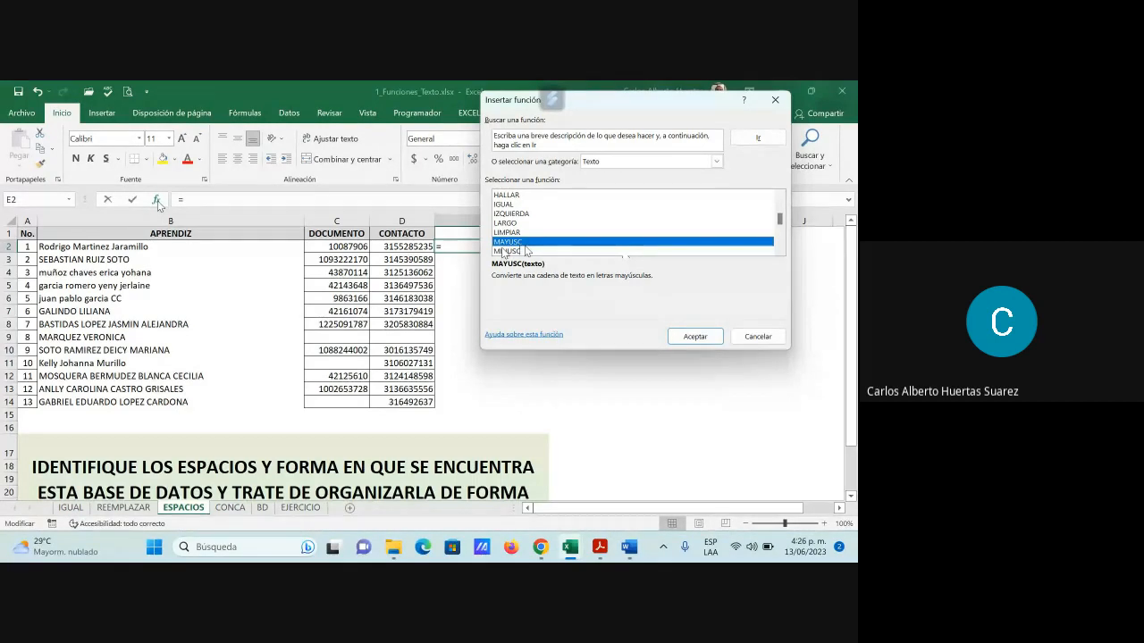
{"action": "left_click", "coordinate": [696, 338]}
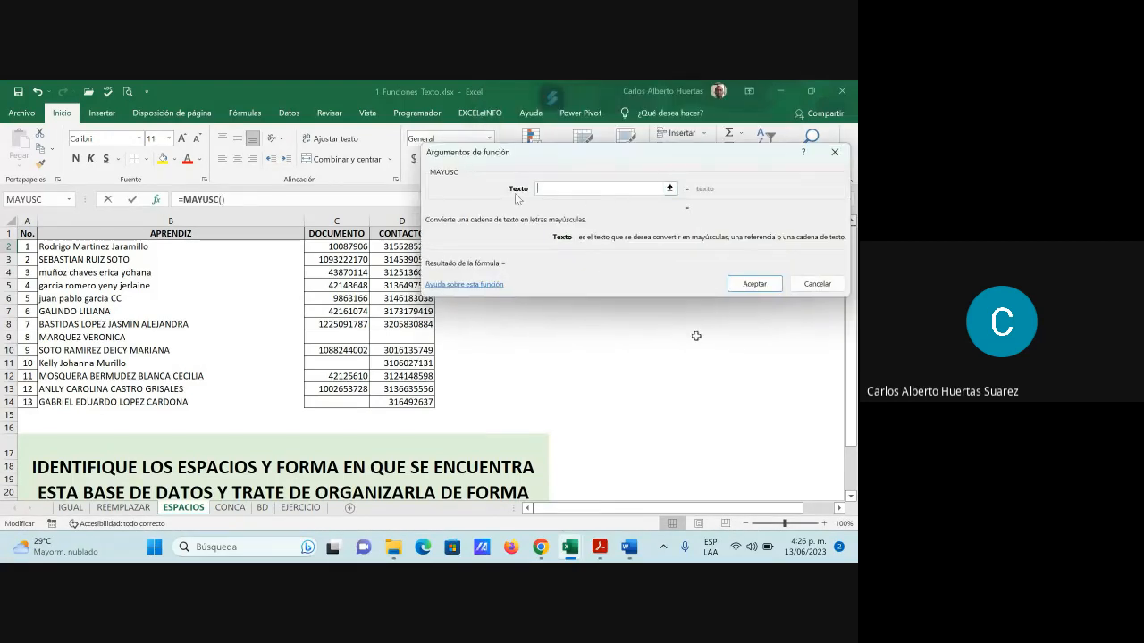
Finish =MAYUSC(B2) in E2, fill it down to E14, and autofit column E
{"action": "left_click", "coordinate": [103, 247]}
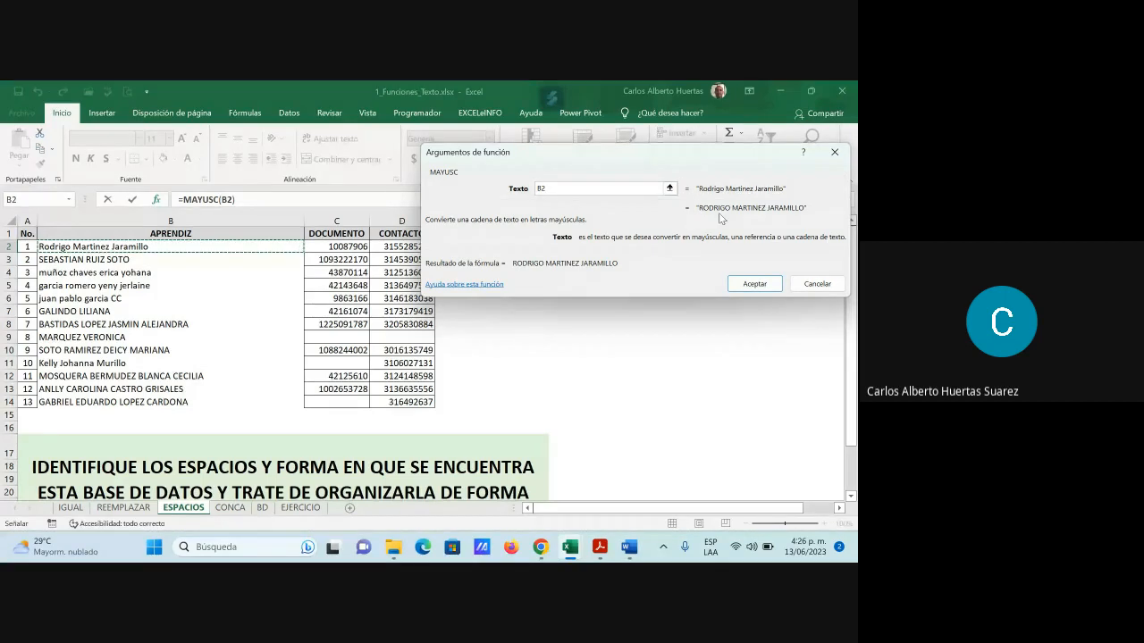
{"action": "left_click", "coordinate": [755, 285]}
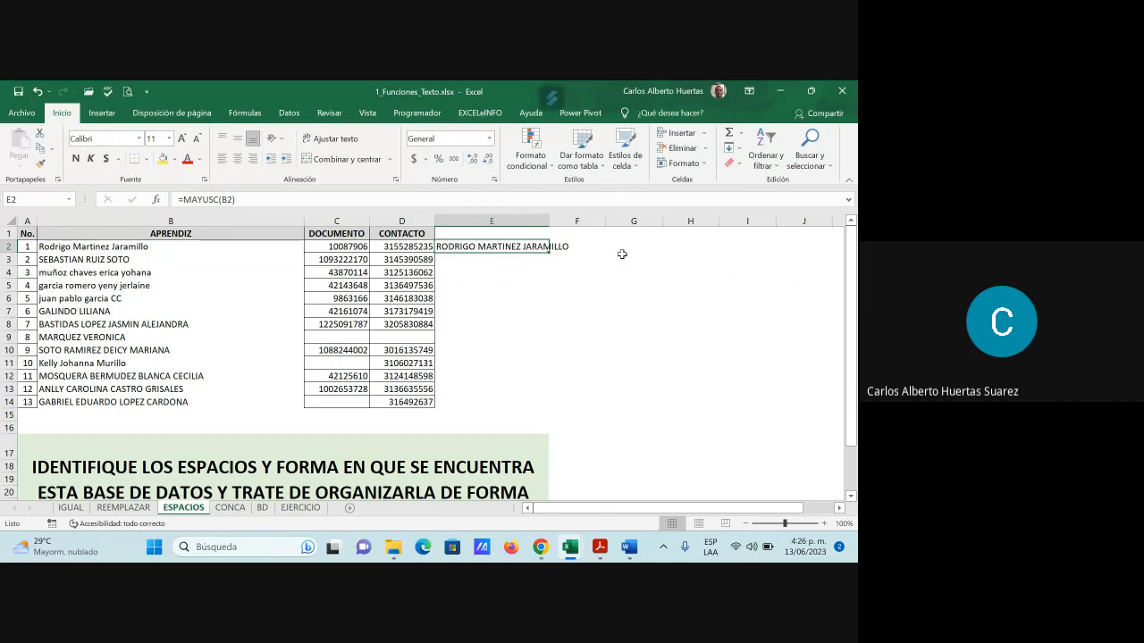
{"action": "left_click_drag", "start_coordinate": [549, 253], "coordinate": [528, 411]}
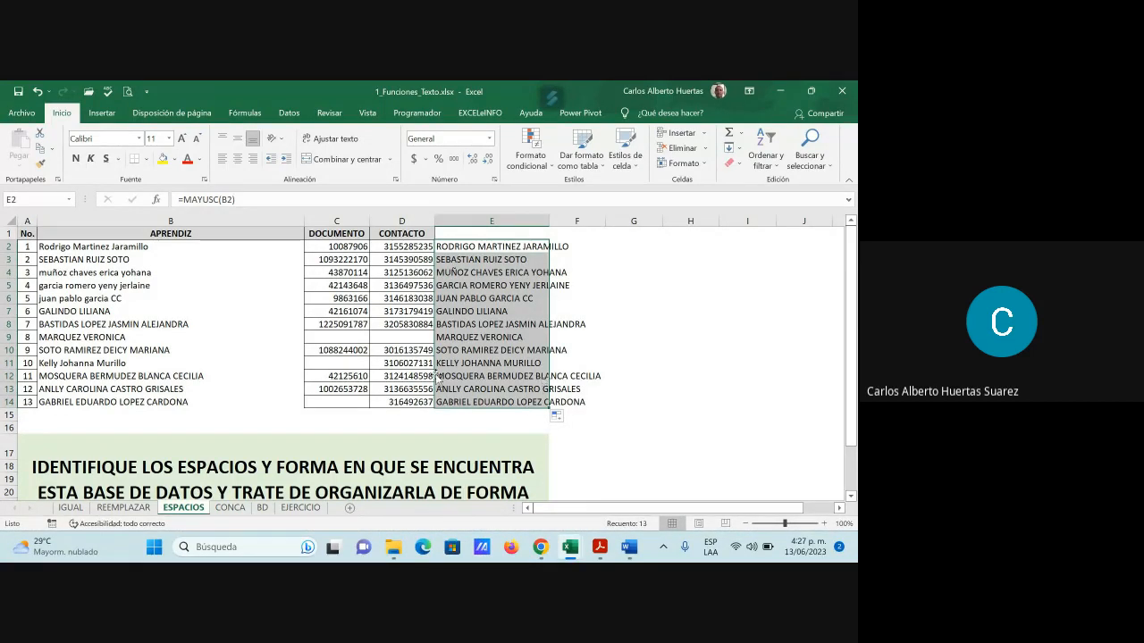
{"action": "double_click", "coordinate": [549, 220]}
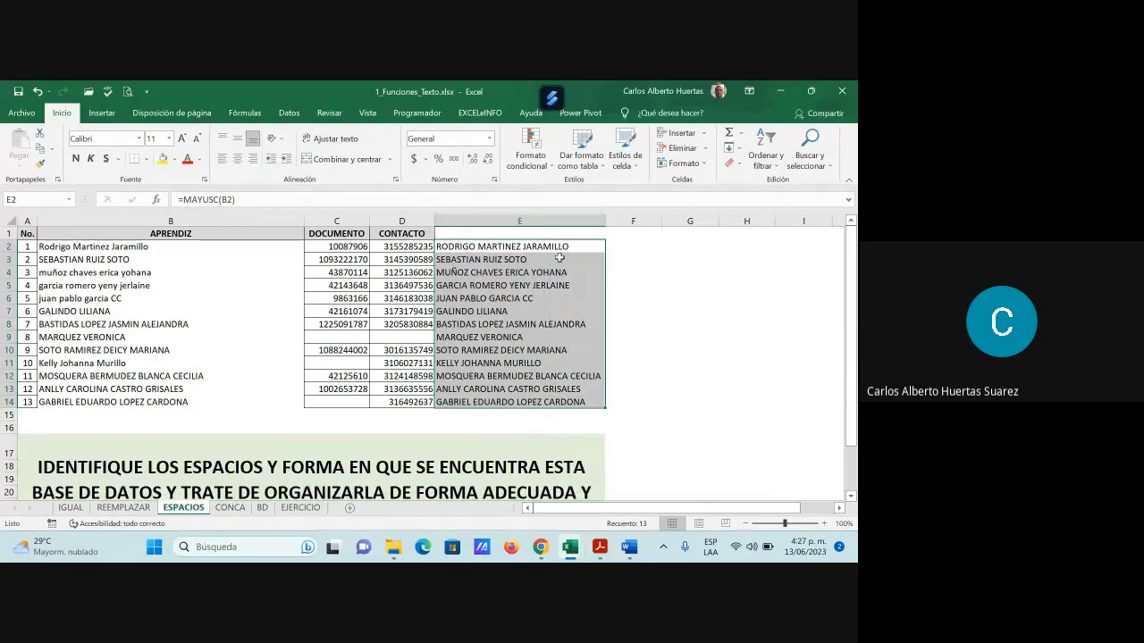
{"action": "left_click", "coordinate": [629, 250]}
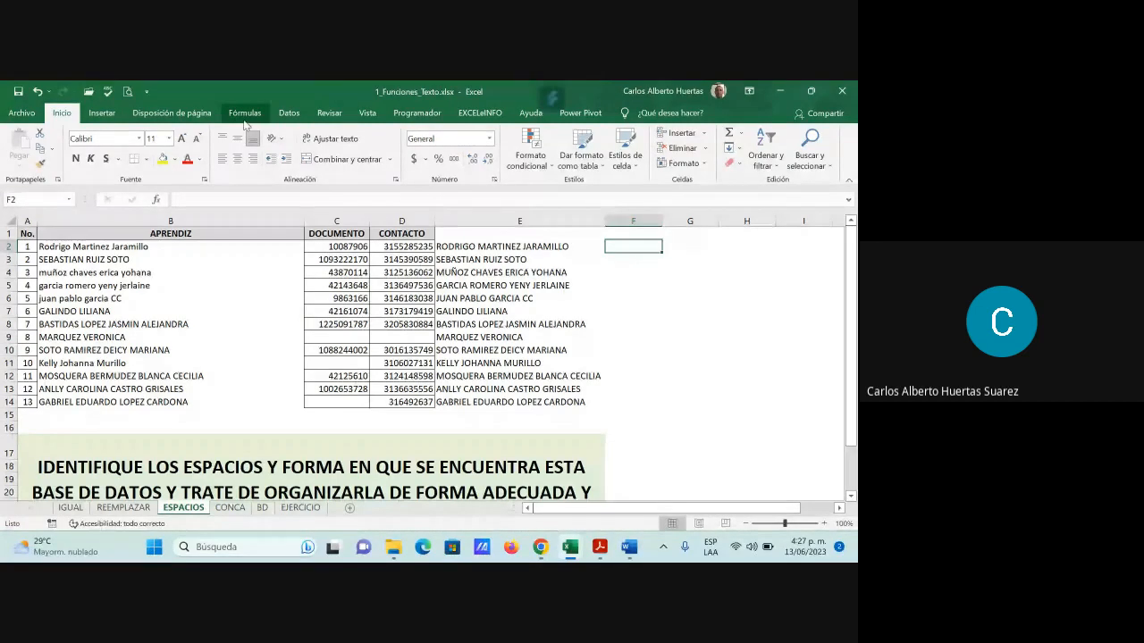
Enter the lowercase formula =MINUSC(B2) in cell F2
{"action": "left_click", "coordinate": [157, 205]}
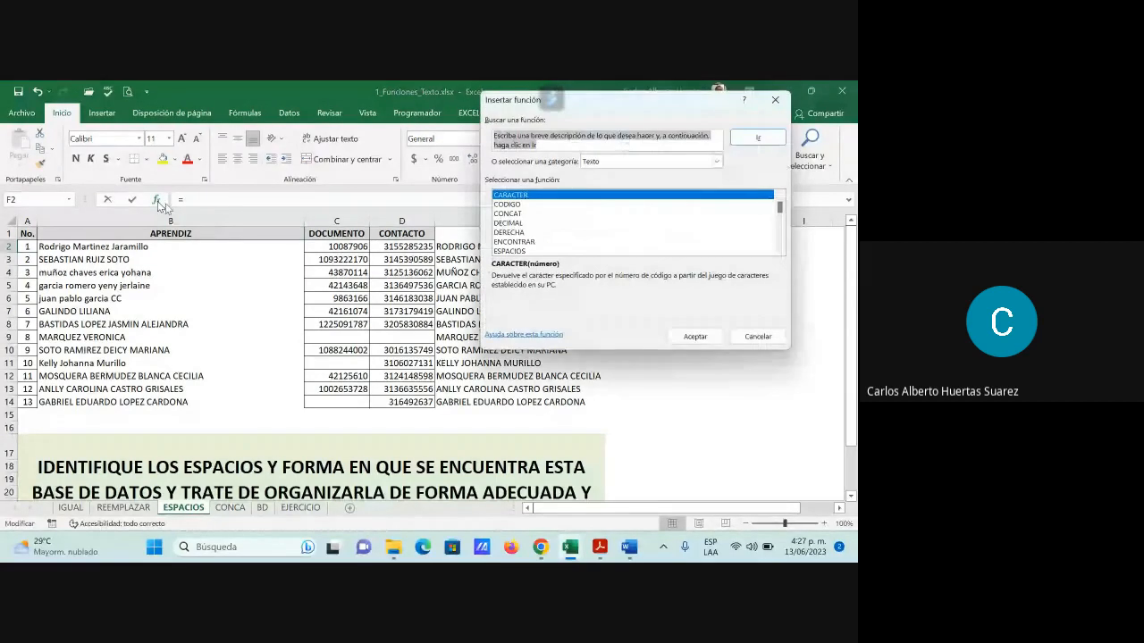
{"action": "scroll", "coordinate": [606, 238], "scroll_direction": "down", "scroll_amount": 2}
{"action": "scroll", "coordinate": [605, 239], "scroll_direction": "down", "scroll_amount": 3}
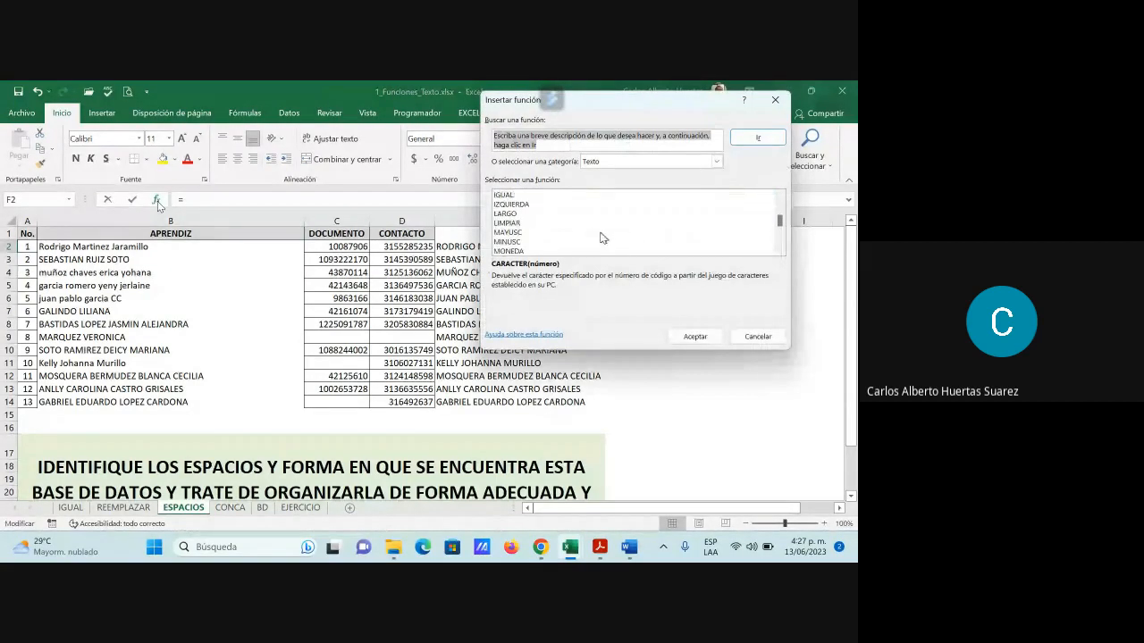
{"action": "left_click", "coordinate": [510, 214]}
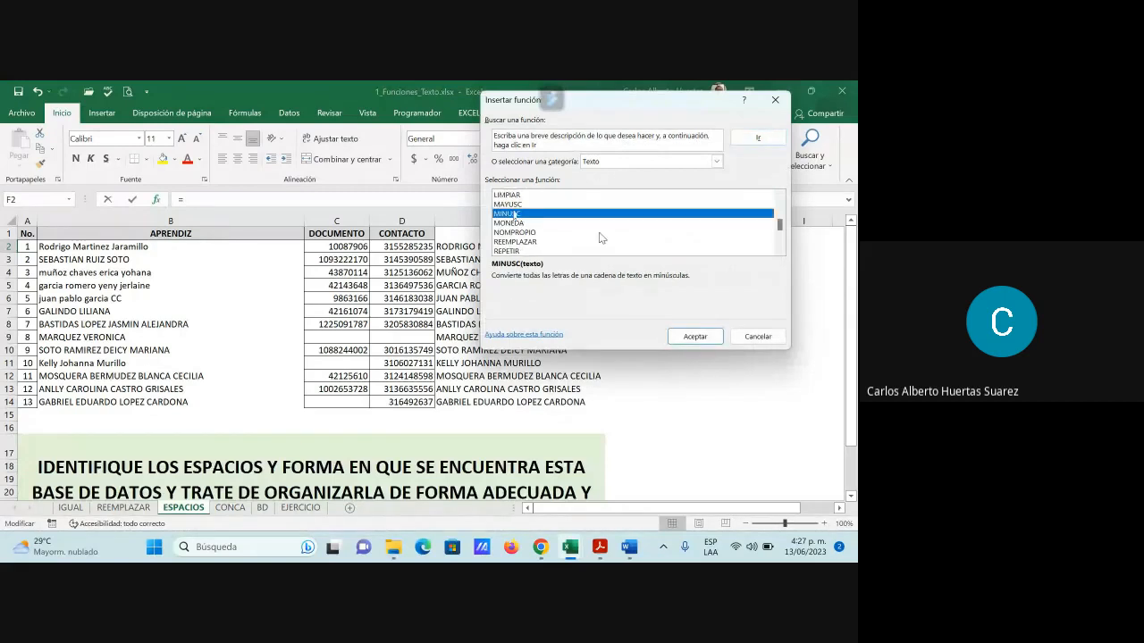
{"action": "left_click", "coordinate": [697, 337]}
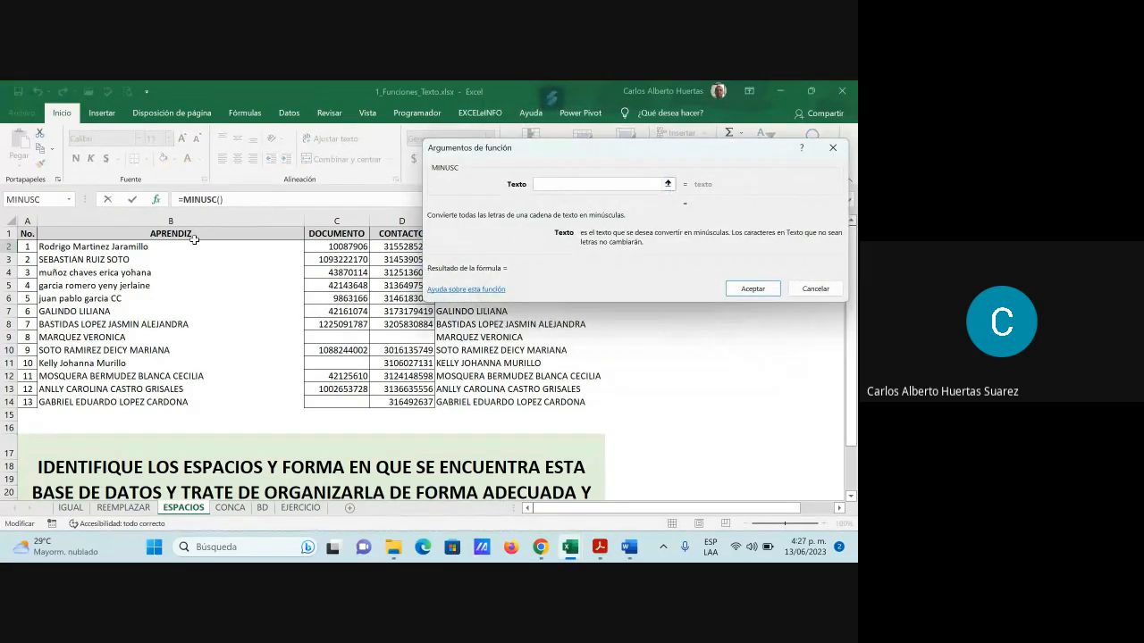
{"action": "left_click", "coordinate": [120, 246]}
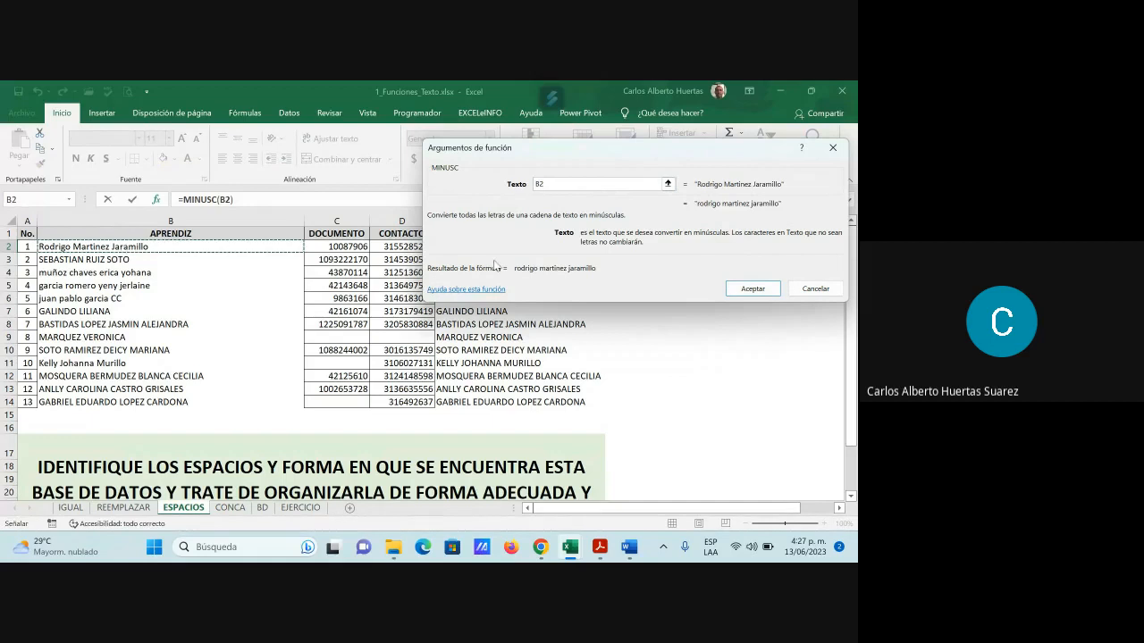
{"action": "left_click", "coordinate": [739, 284]}
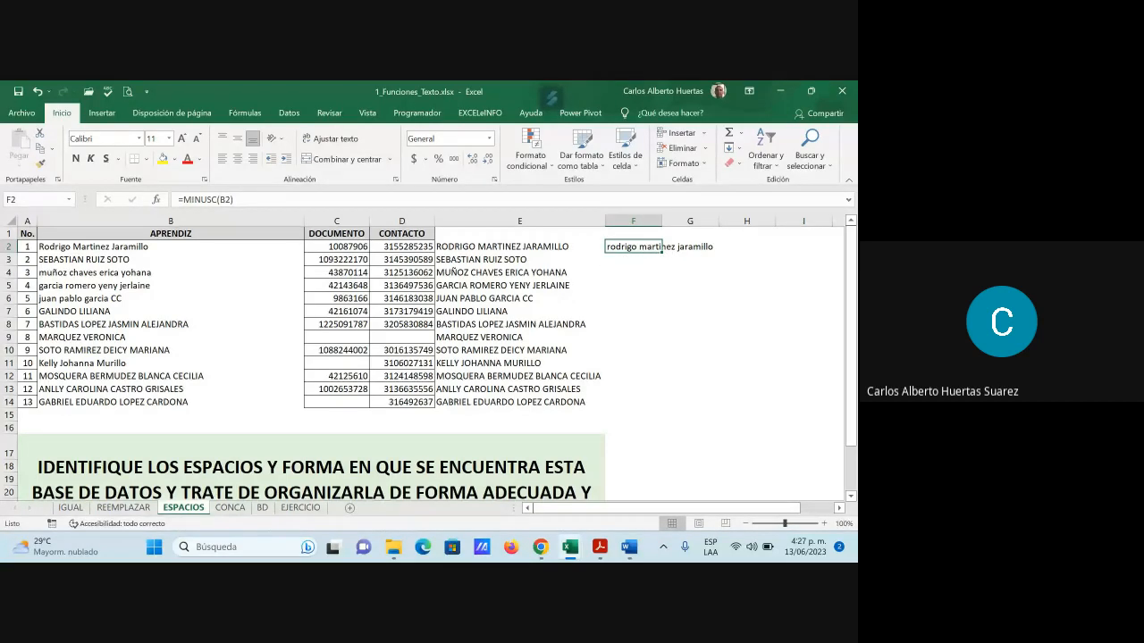
Copy the MINUSC formula down to F14 and autofit column F
{"action": "left_click_drag", "start_coordinate": [663, 251], "coordinate": [665, 413]}
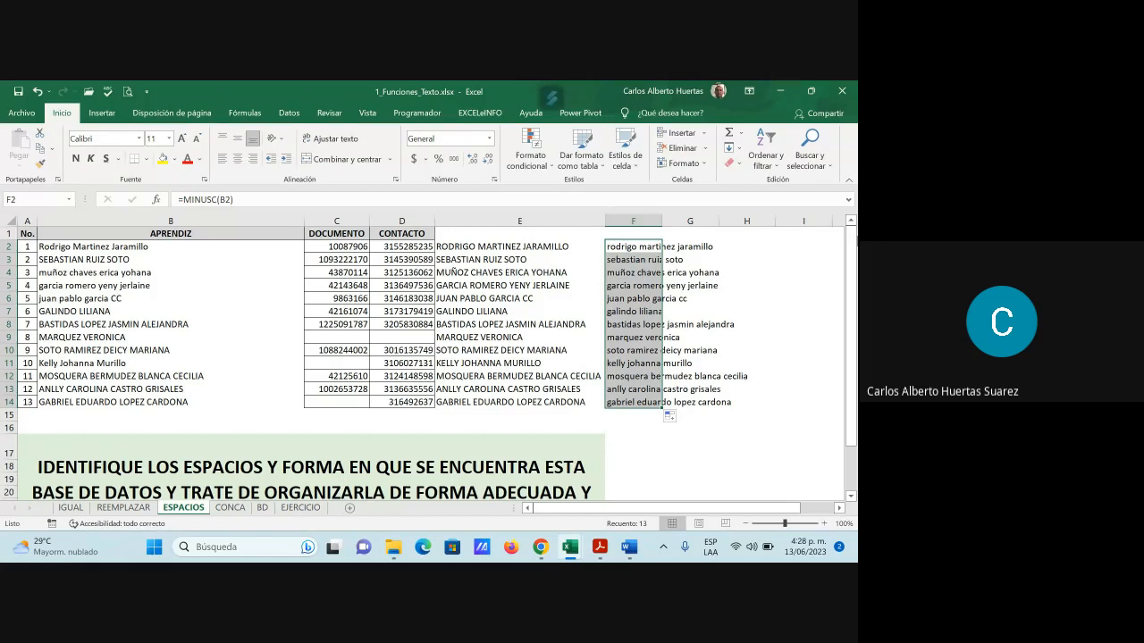
{"action": "double_click", "coordinate": [661, 220]}
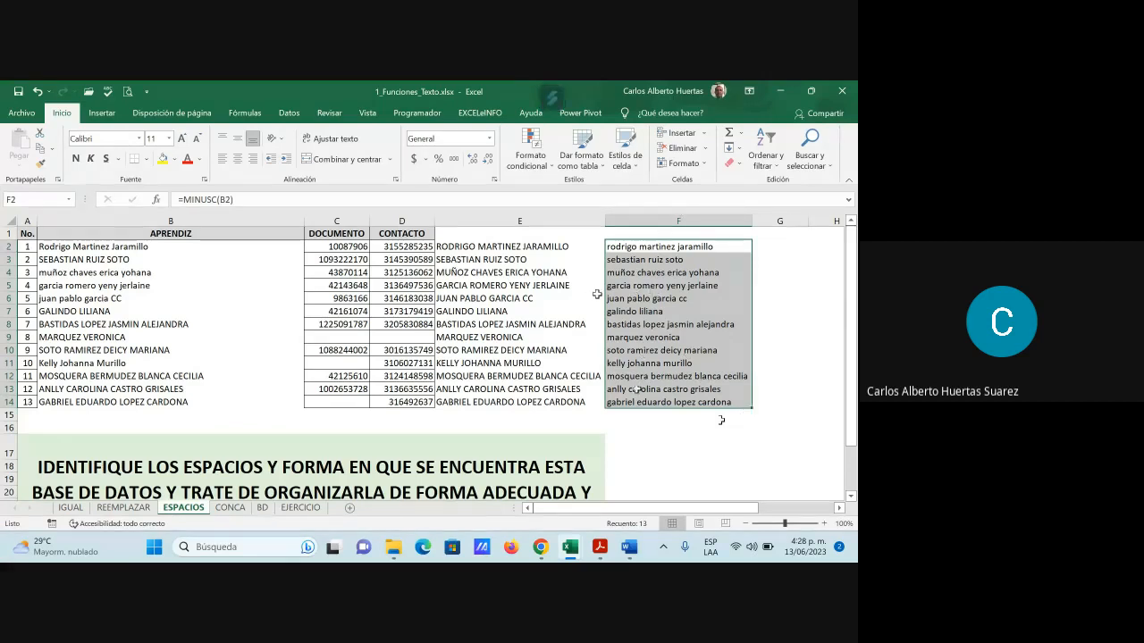
{"action": "left_click", "coordinate": [774, 247]}
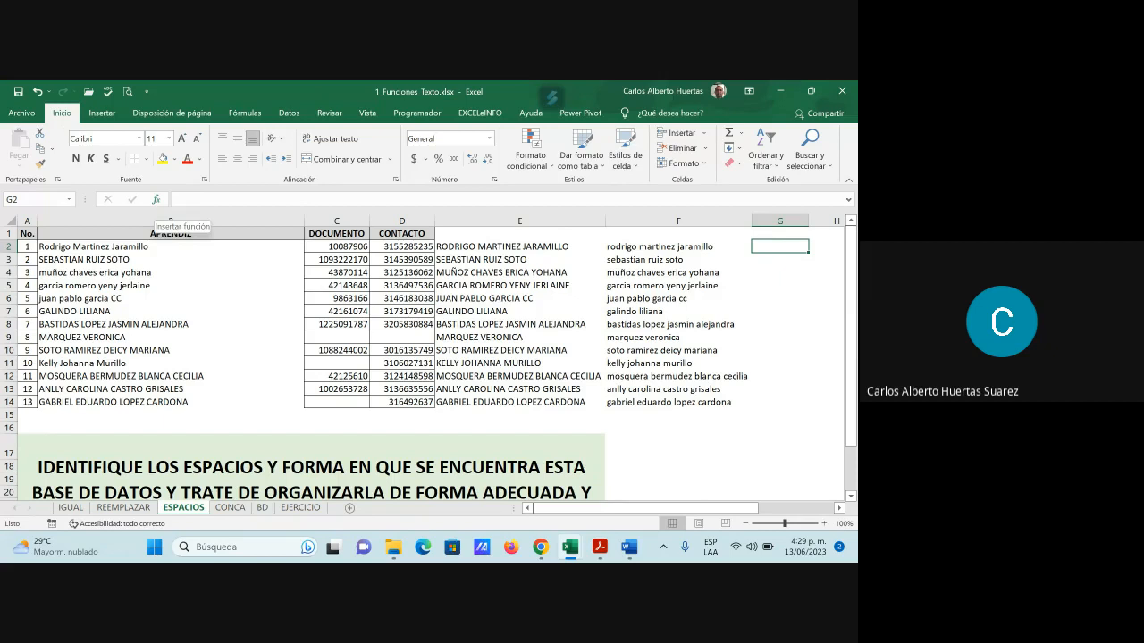
Enter =NOMPROPIO(B2) in G2 and copy it down to G14
{"action": "left_click", "coordinate": [156, 199]}
{"action": "scroll", "coordinate": [526, 245], "scroll_direction": "down", "scroll_amount": 2}
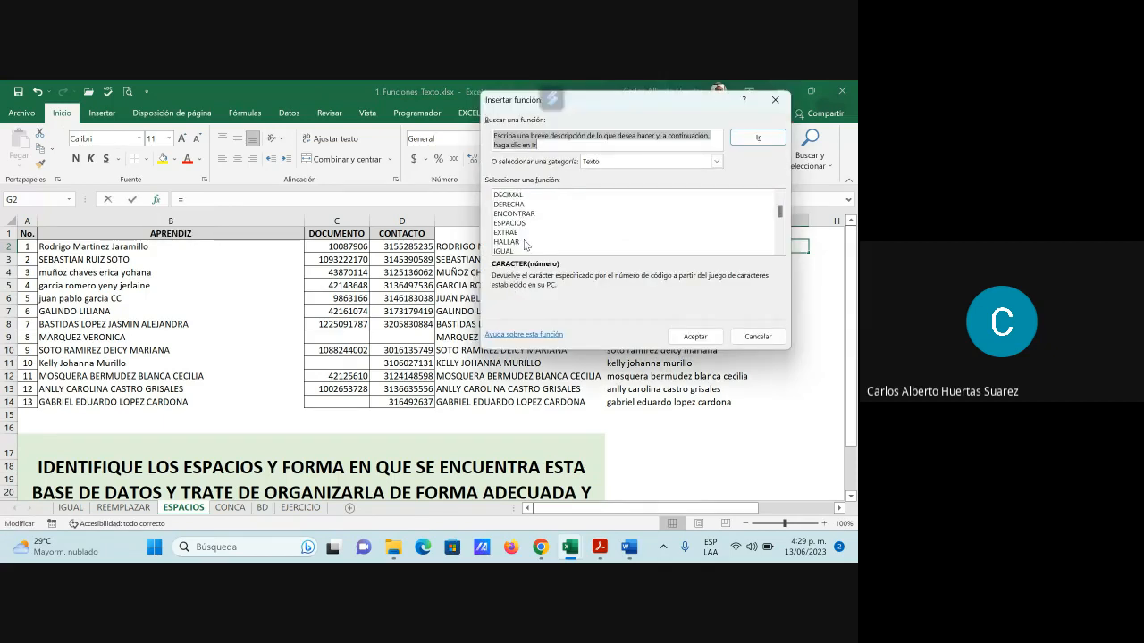
{"action": "scroll", "coordinate": [526, 245], "scroll_direction": "down", "scroll_amount": 3}
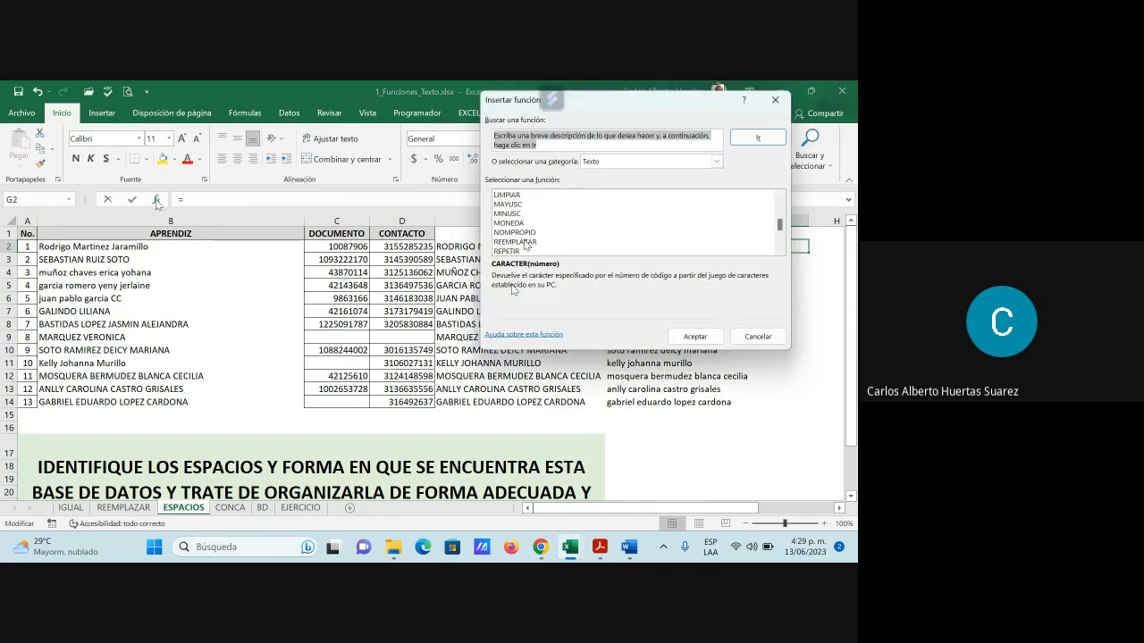
{"action": "left_click", "coordinate": [525, 233]}
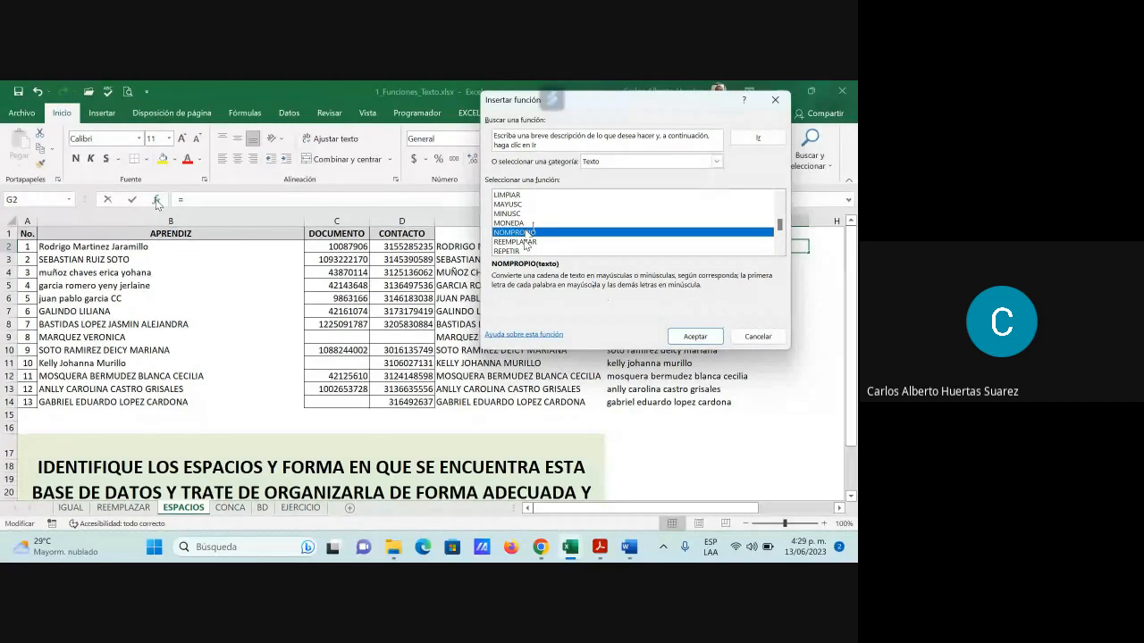
{"action": "left_click", "coordinate": [697, 337]}
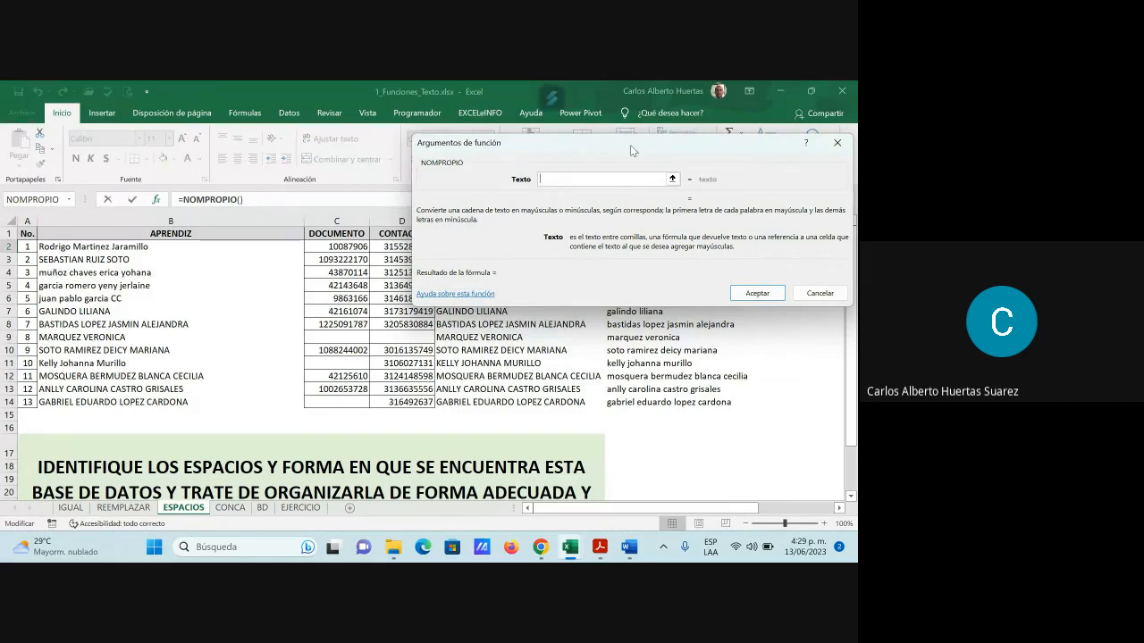
{"action": "left_click_drag", "start_coordinate": [591, 144], "coordinate": [452, 321]}
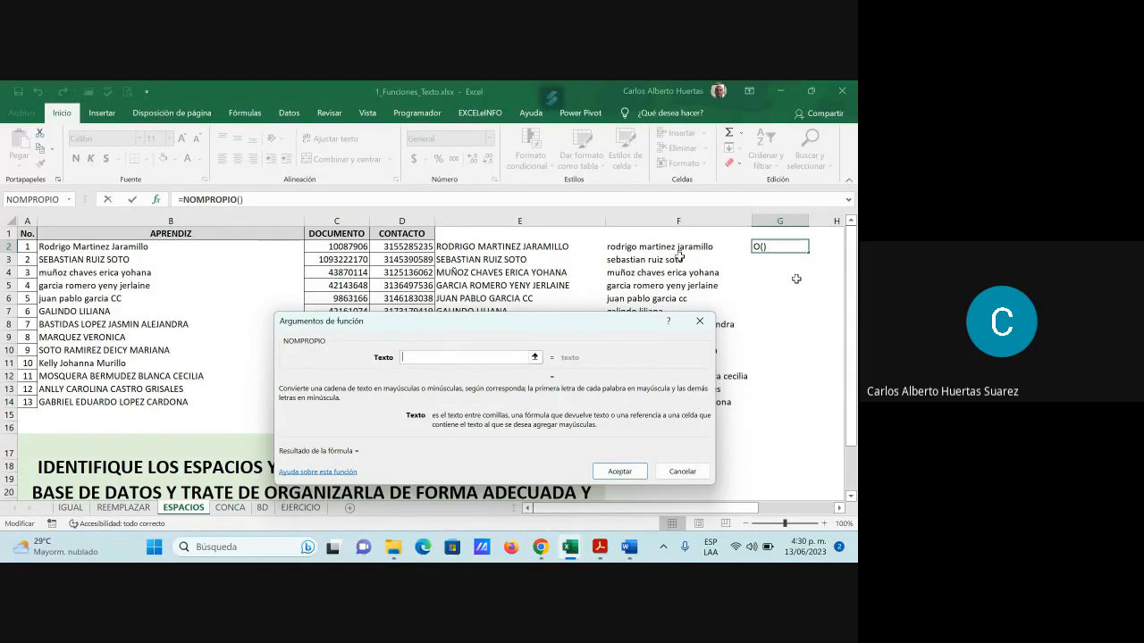
{"action": "left_click", "coordinate": [98, 247]}
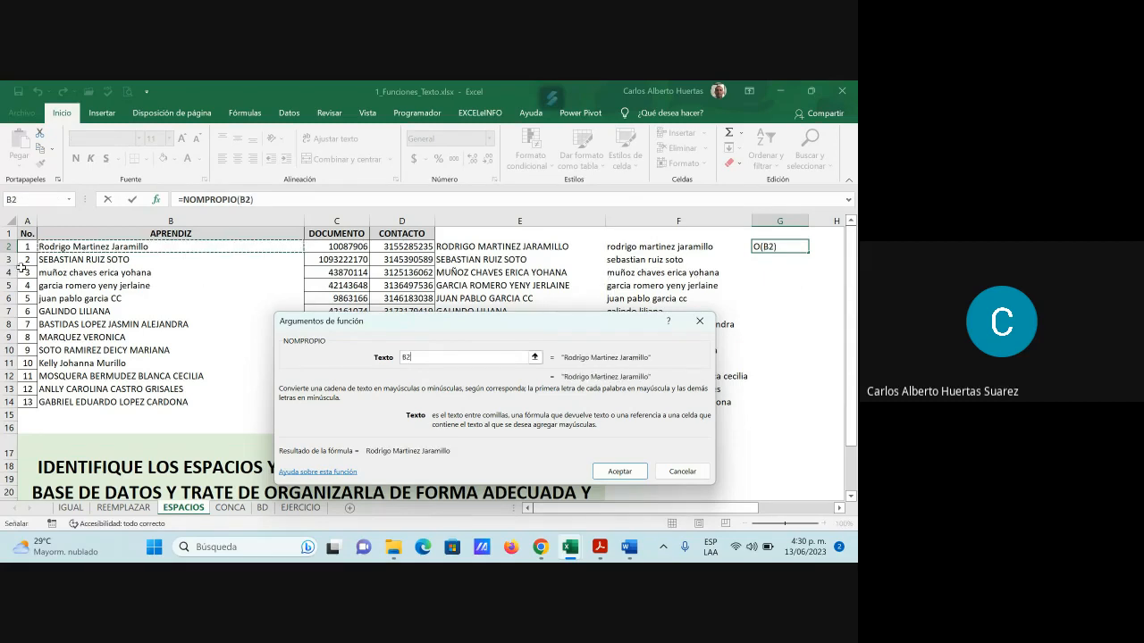
{"action": "left_click", "coordinate": [626, 471]}
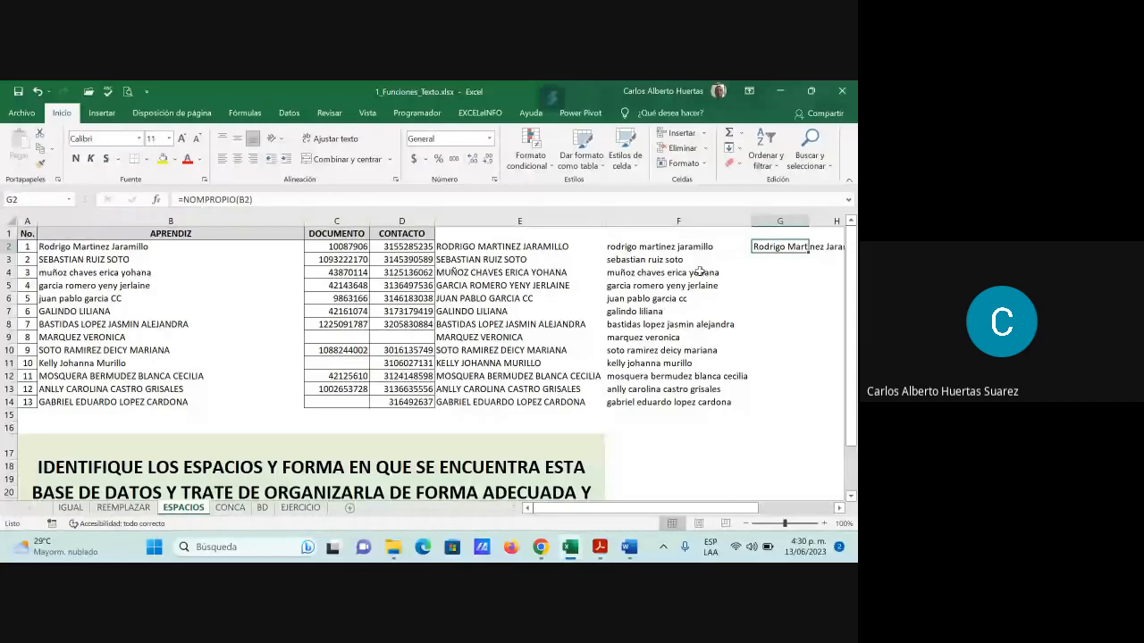
{"action": "left_click_drag", "start_coordinate": [808, 252], "coordinate": [798, 407]}
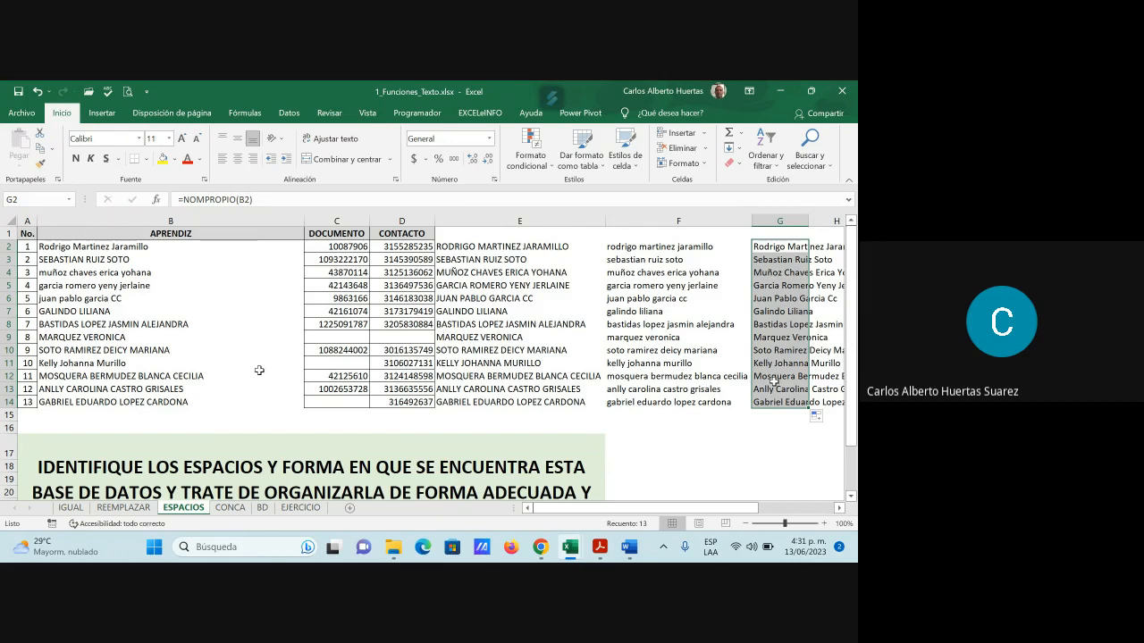
Try inserting the NOMPROPIO function into B2, then cancel without applying it
{"action": "left_click", "coordinate": [132, 250]}
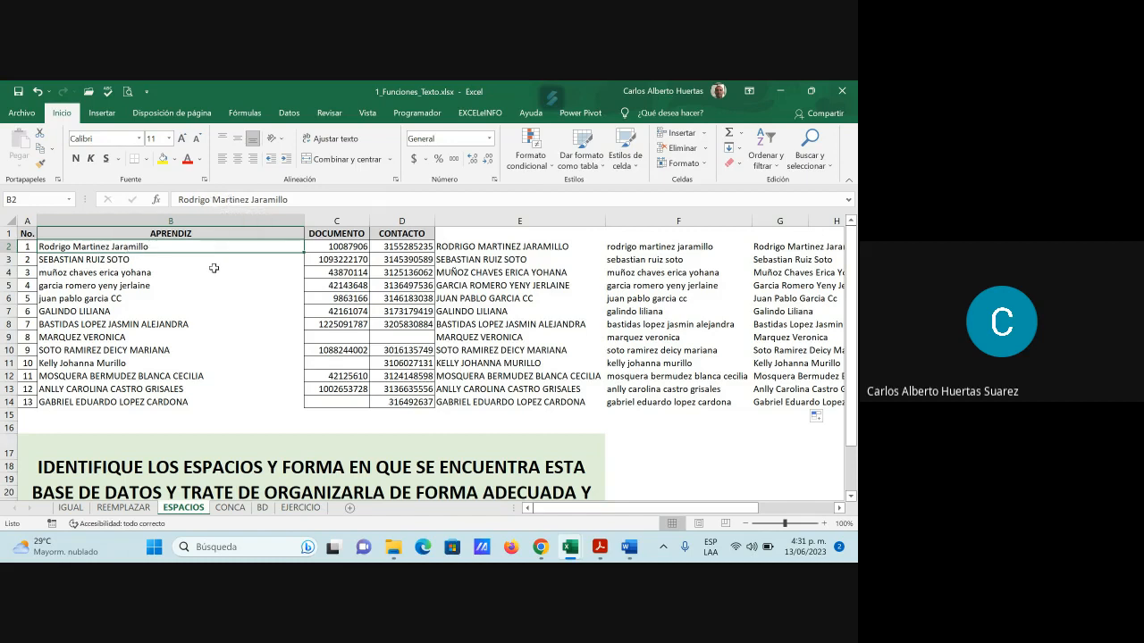
{"action": "left_click", "coordinate": [157, 202]}
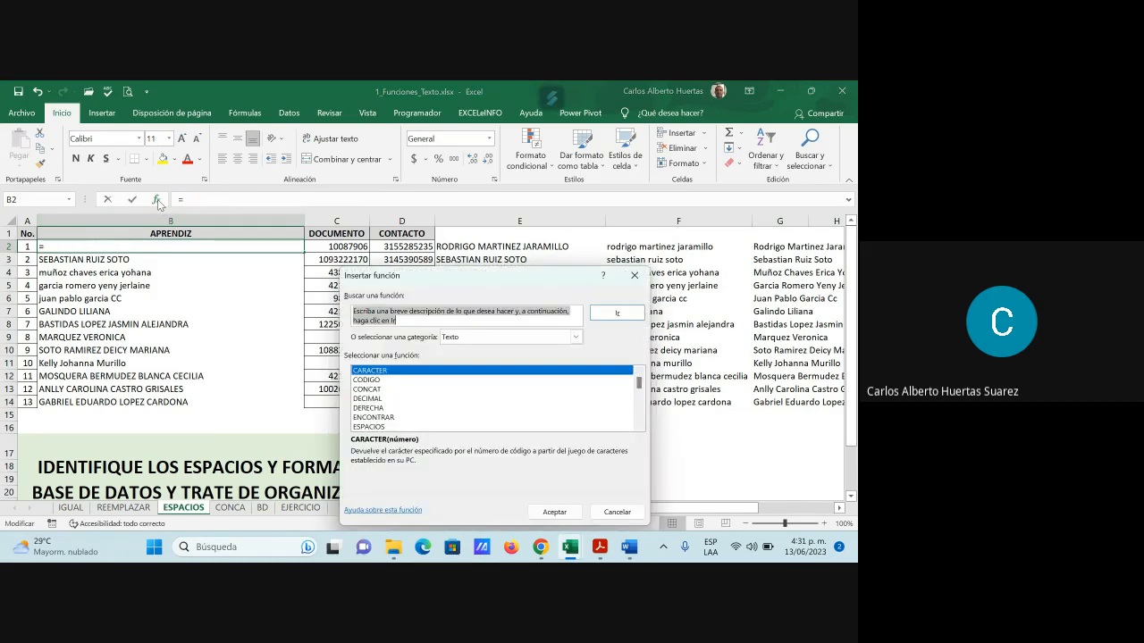
{"action": "scroll", "coordinate": [401, 419], "scroll_direction": "down", "scroll_amount": 1}
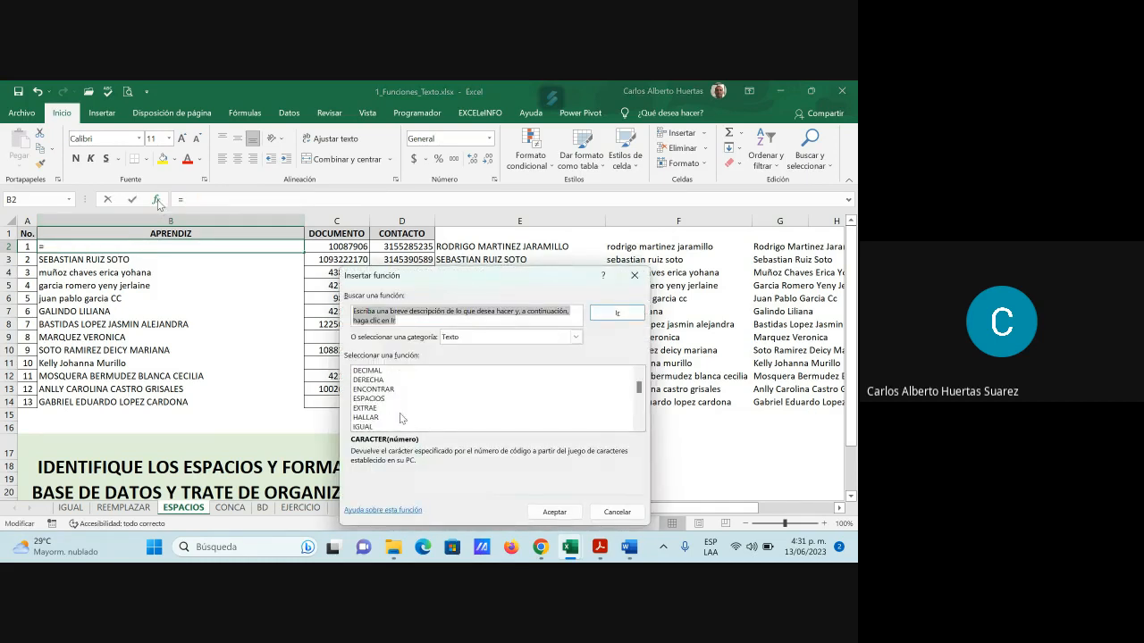
{"action": "scroll", "coordinate": [401, 419], "scroll_direction": "down", "scroll_amount": 2}
{"action": "scroll", "coordinate": [401, 417], "scroll_direction": "down", "scroll_amount": 1}
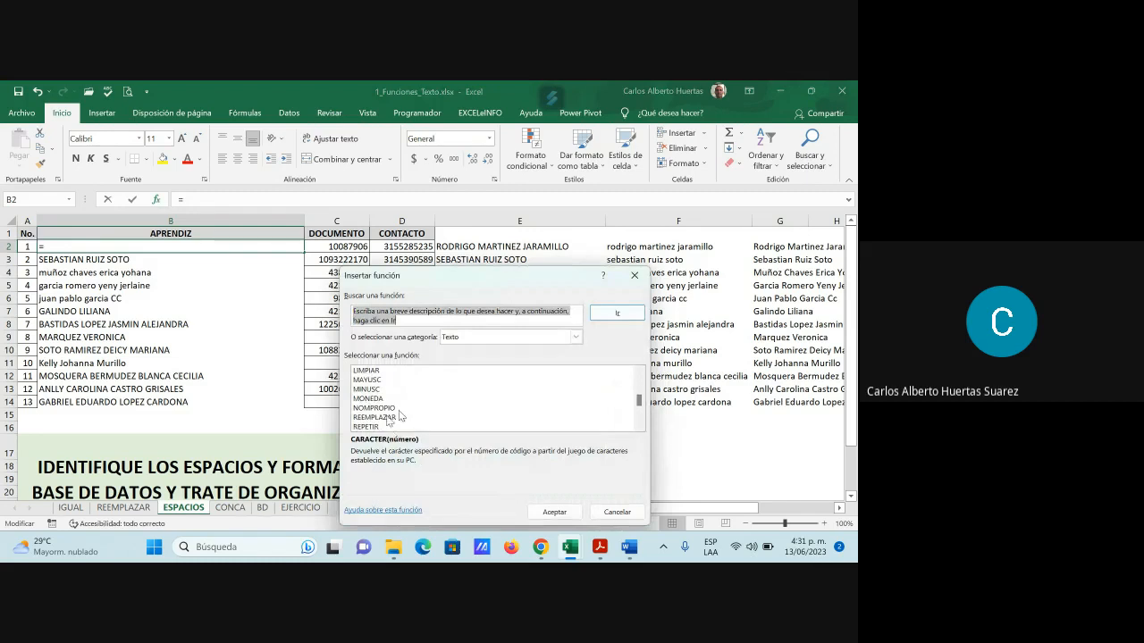
{"action": "left_click", "coordinate": [385, 408]}
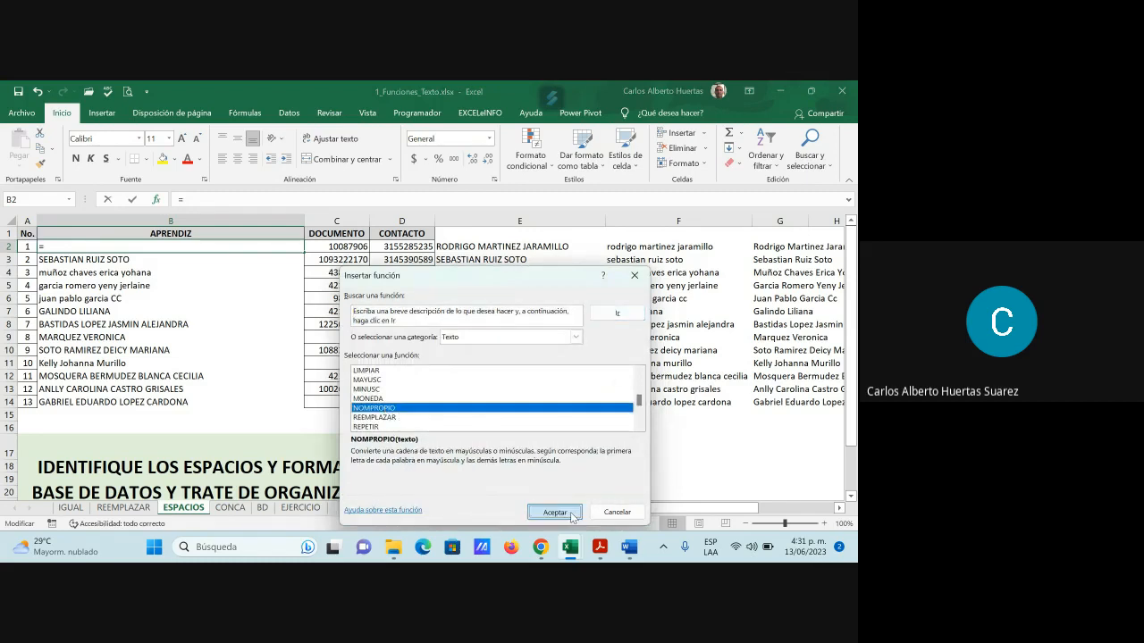
{"action": "left_click", "coordinate": [554, 512]}
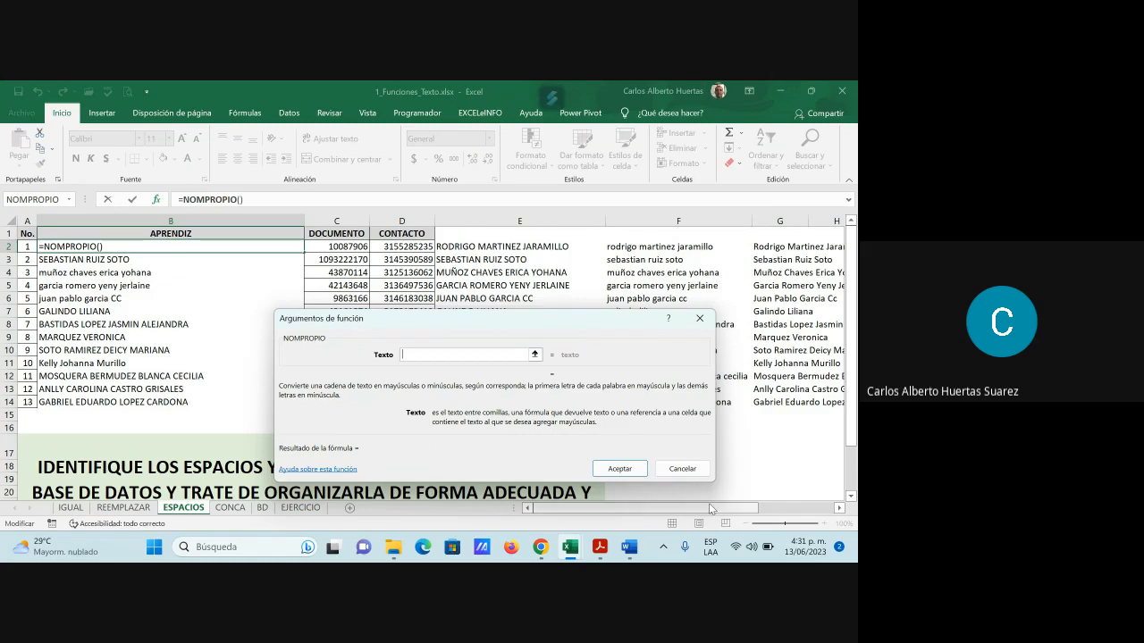
{"action": "left_click", "coordinate": [698, 470]}
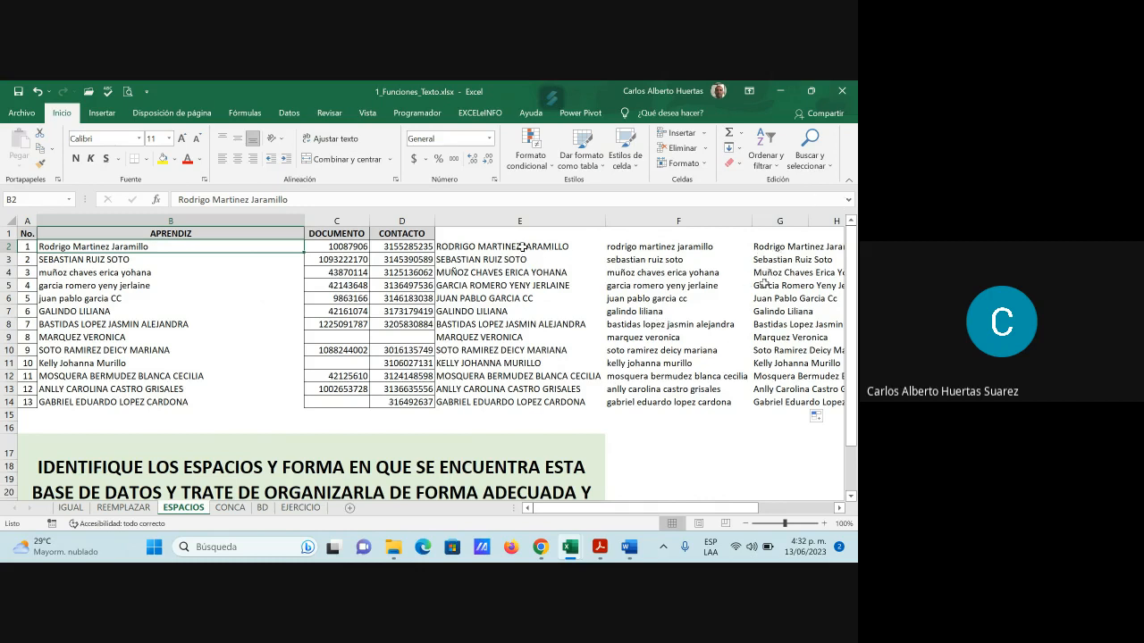
Convert the NOMPROPIO results in G2:G14 to plain values with Paste Values
{"action": "left_click", "coordinate": [522, 248]}
{"action": "left_click", "coordinate": [631, 249]}
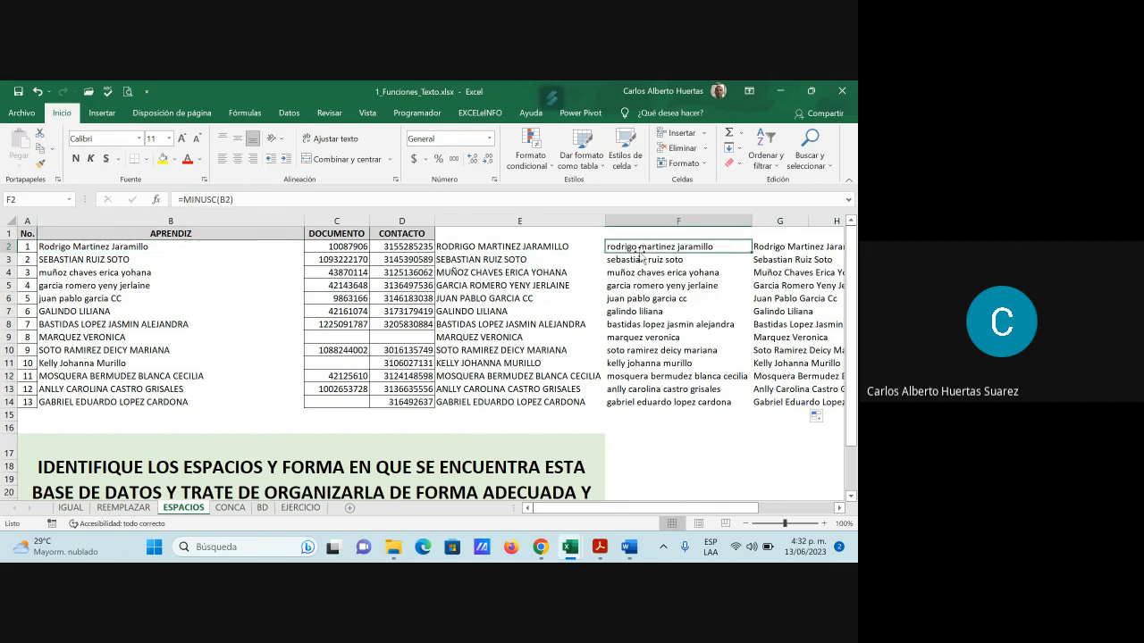
{"action": "left_click", "coordinate": [768, 248]}
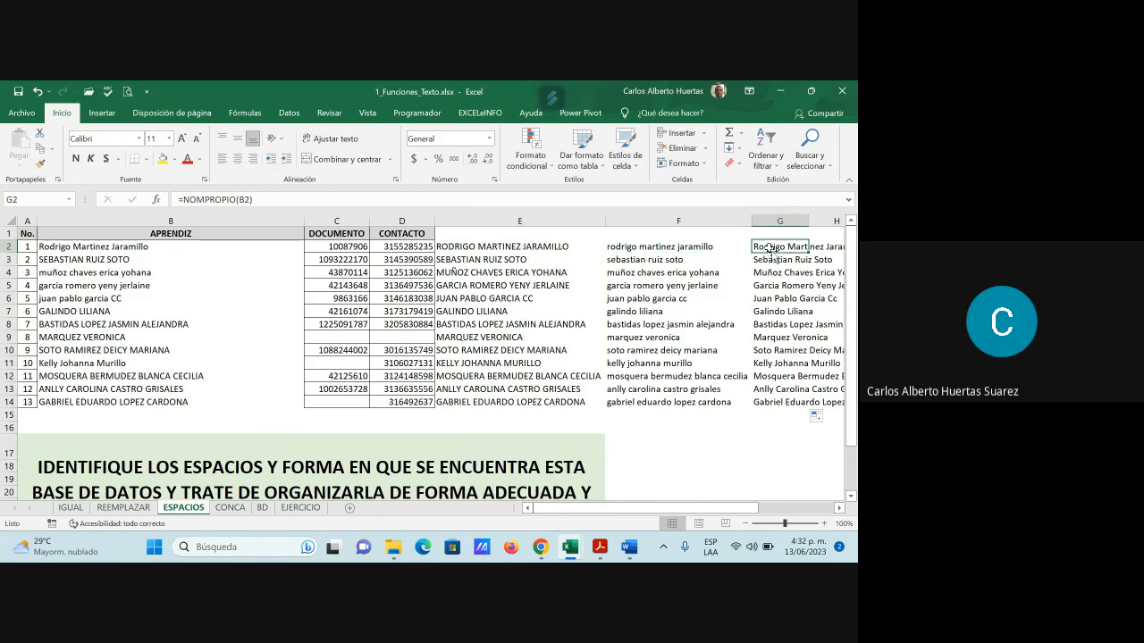
{"action": "left_click_drag", "start_coordinate": [770, 248], "coordinate": [772, 399]}
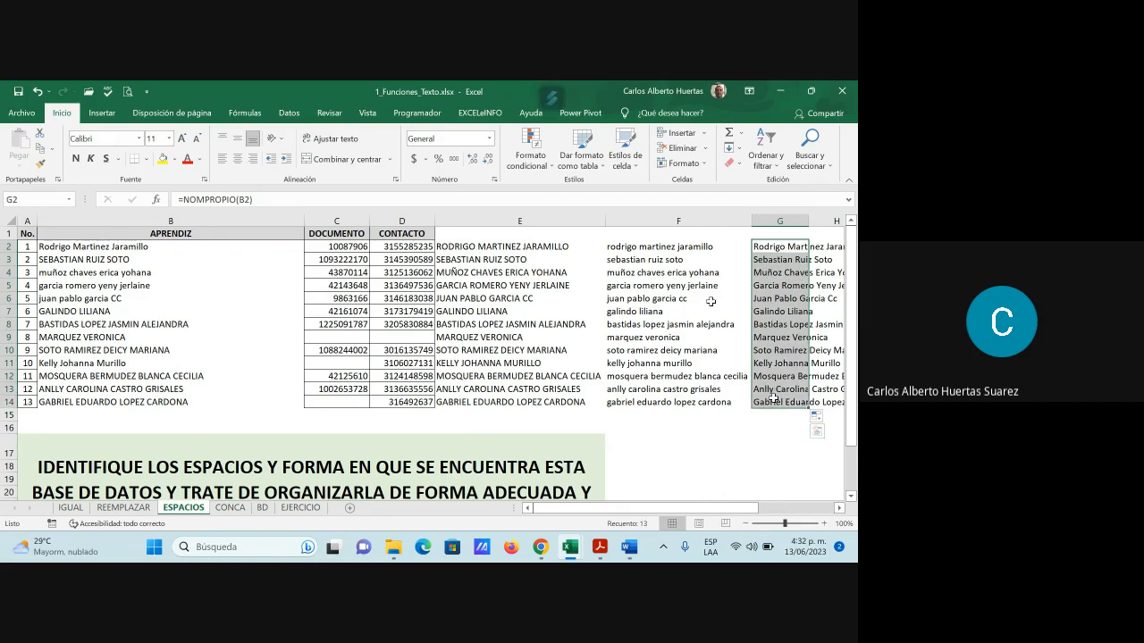
{"action": "left_click", "coordinate": [39, 150]}
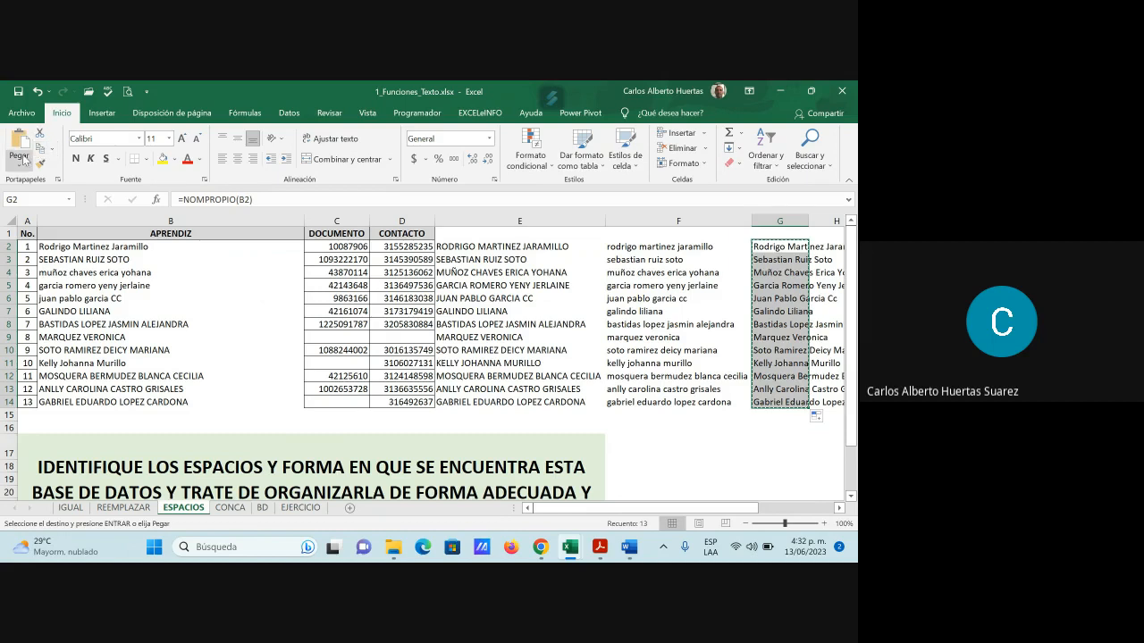
{"action": "left_click", "coordinate": [20, 164]}
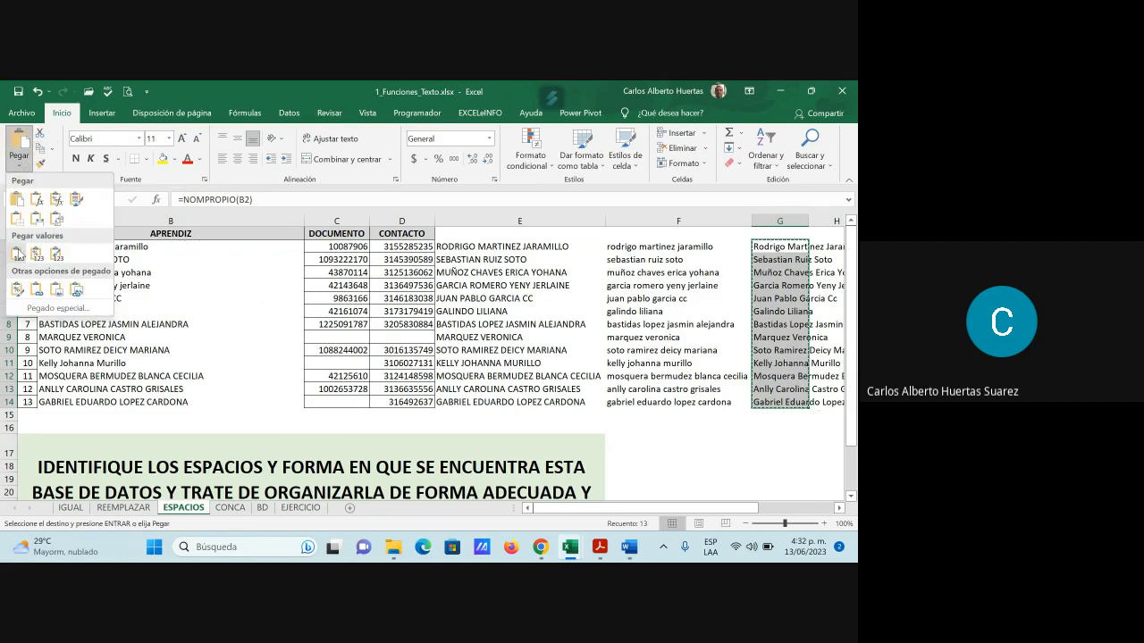
{"action": "left_click", "coordinate": [17, 254]}
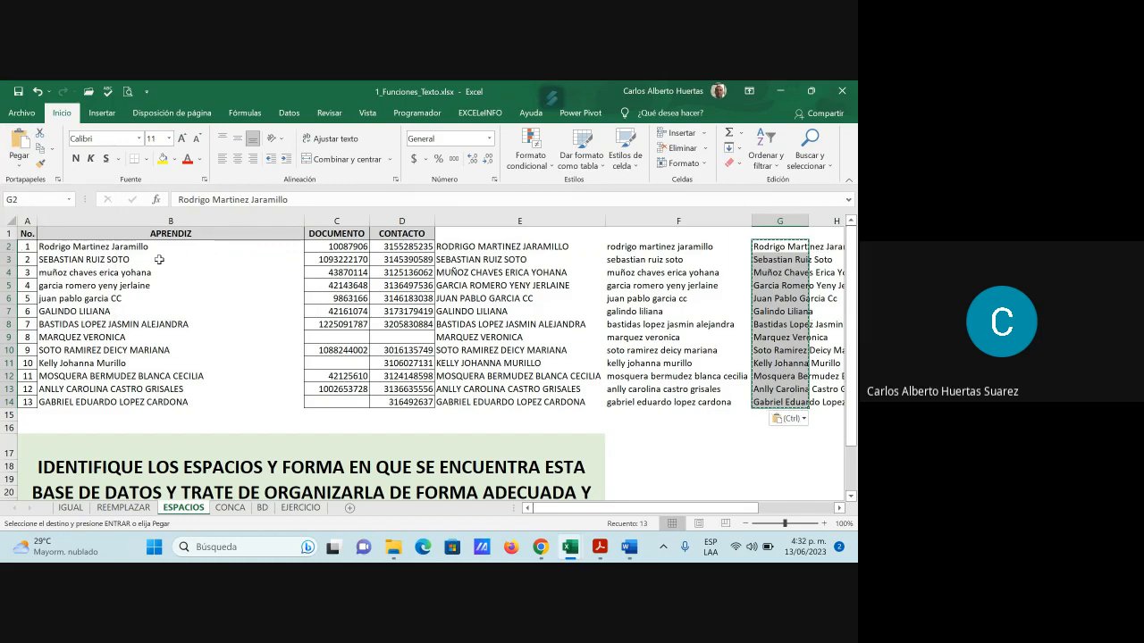
{"action": "key", "text": "Escape"}
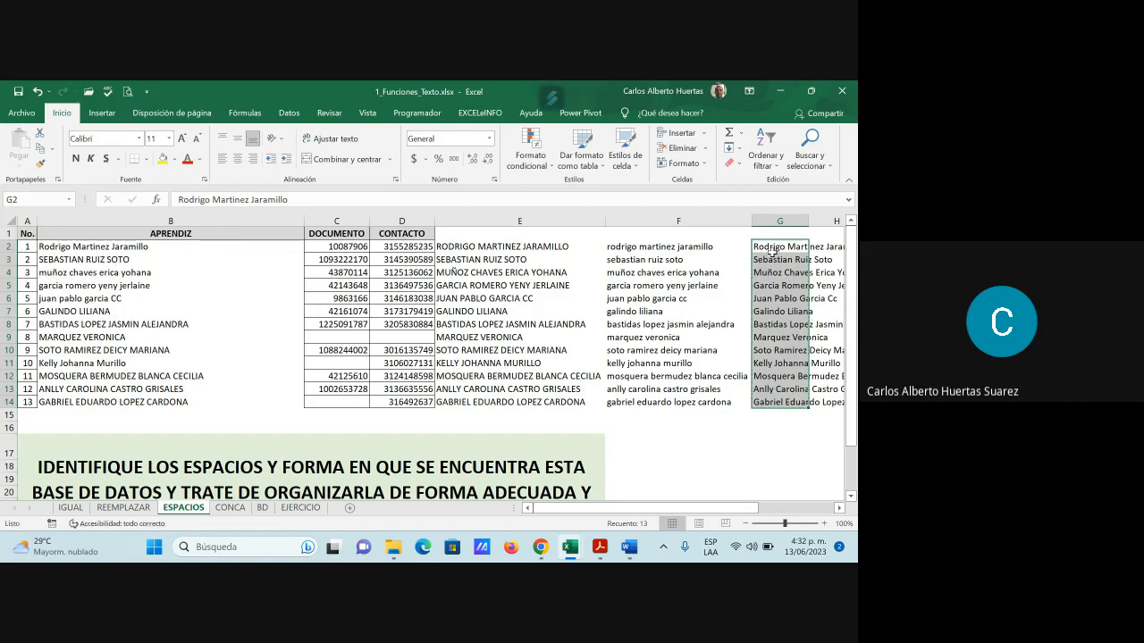
Move the proper-case names from G2:G14 into the APRENDIZ column starting at B2
{"action": "left_click", "coordinate": [772, 249]}
{"action": "left_click", "coordinate": [789, 262]}
{"action": "left_click", "coordinate": [786, 299]}
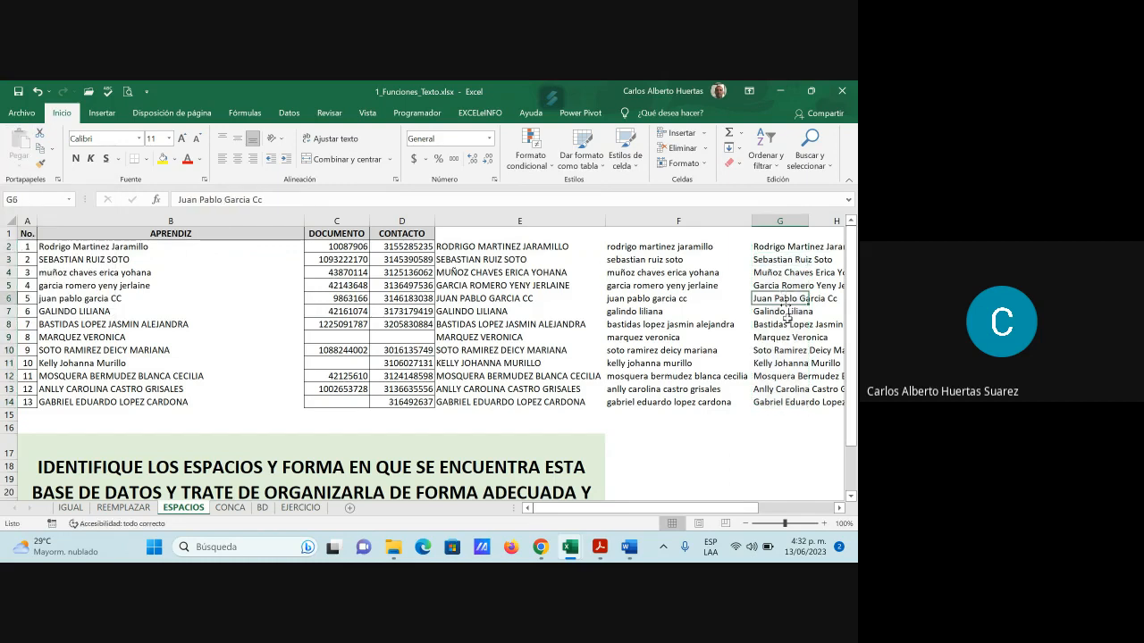
{"action": "left_click", "coordinate": [791, 350]}
{"action": "left_click", "coordinate": [793, 414]}
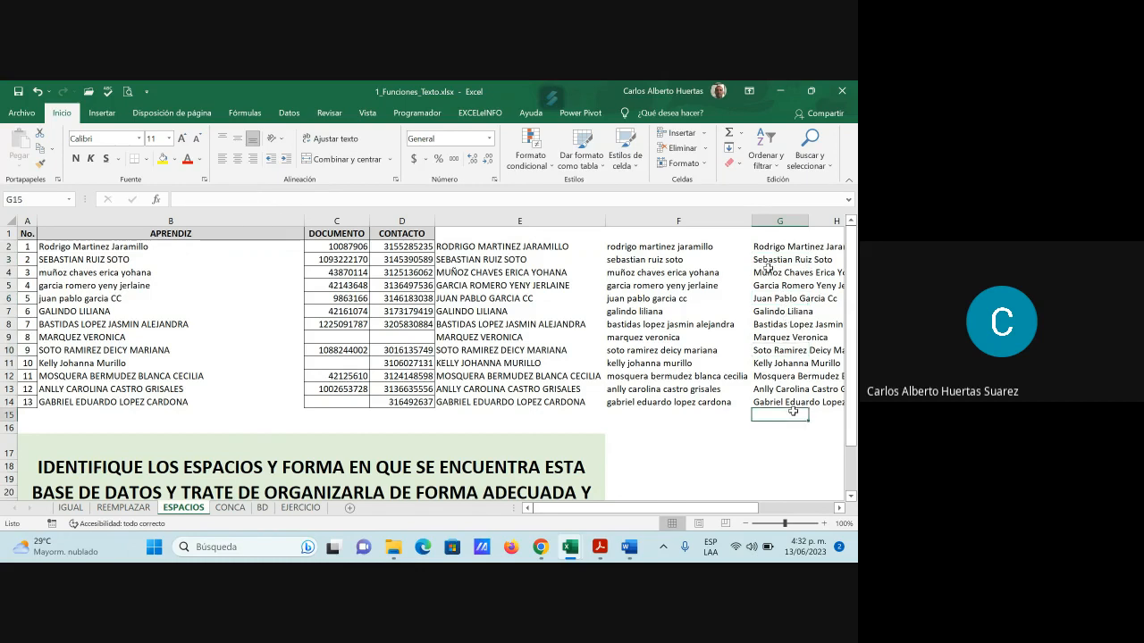
{"action": "left_click_drag", "start_coordinate": [771, 246], "coordinate": [771, 403]}
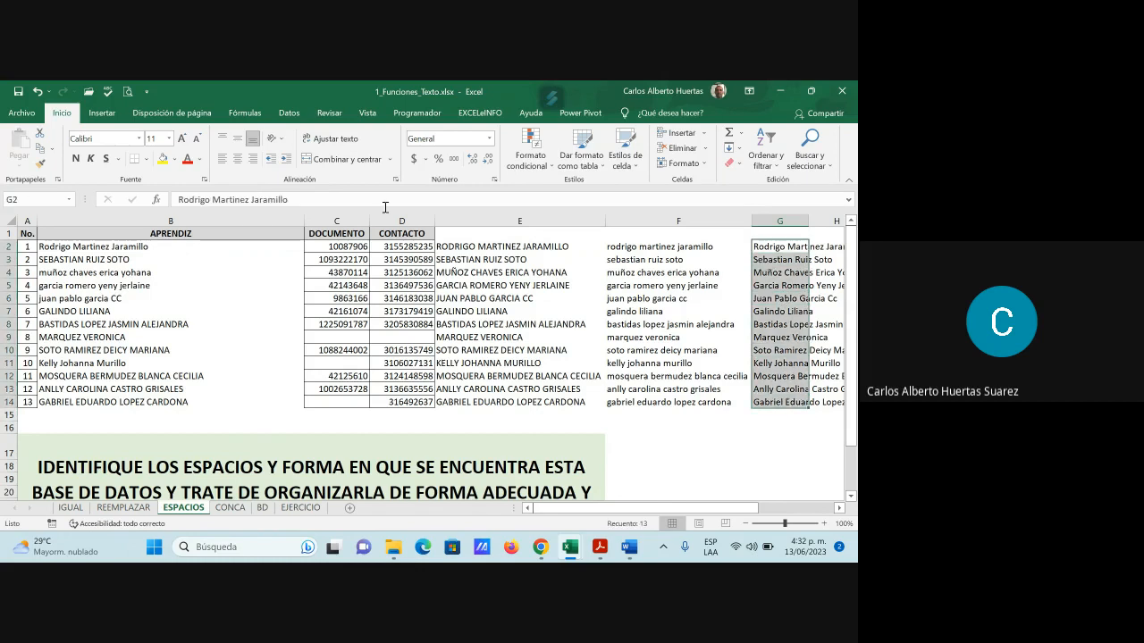
{"action": "left_click", "coordinate": [39, 147]}
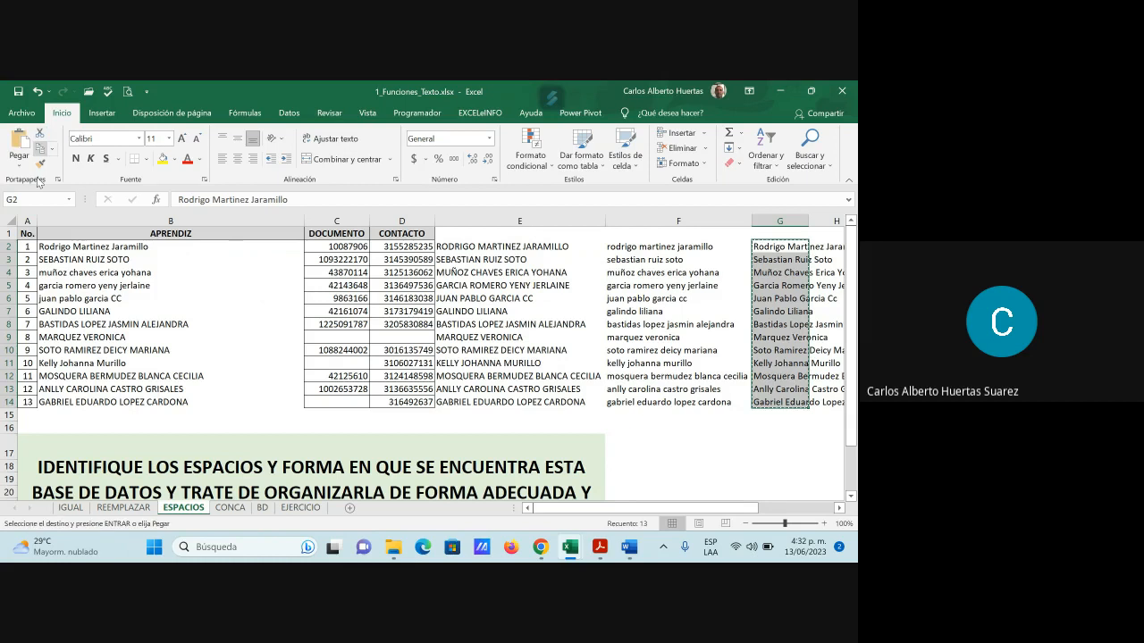
{"action": "left_click", "coordinate": [89, 246]}
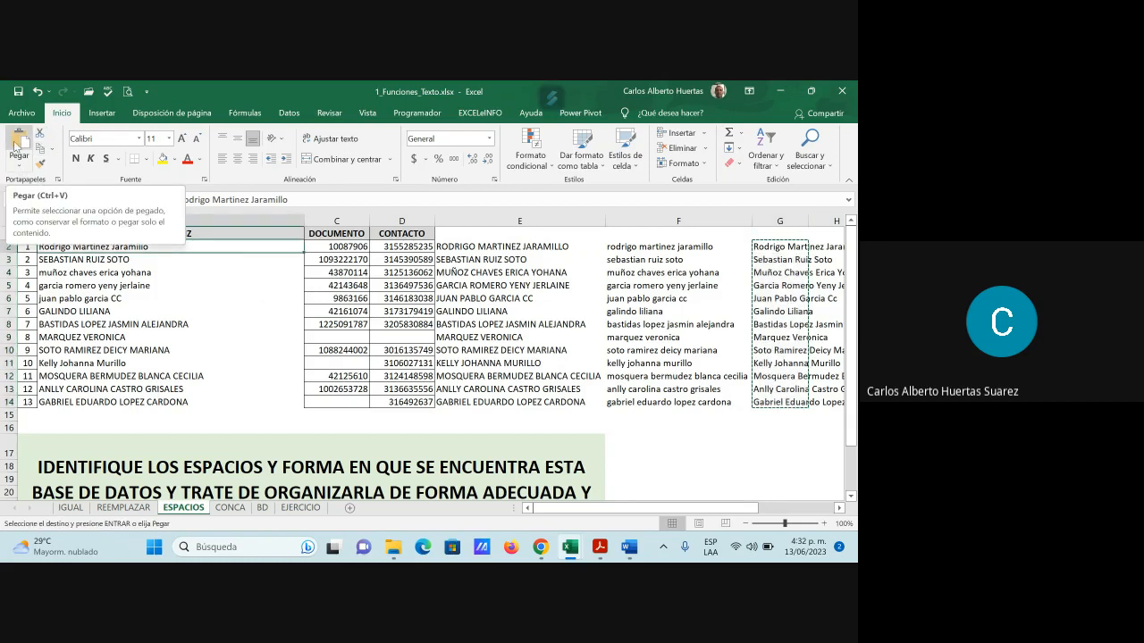
{"action": "left_click", "coordinate": [15, 145]}
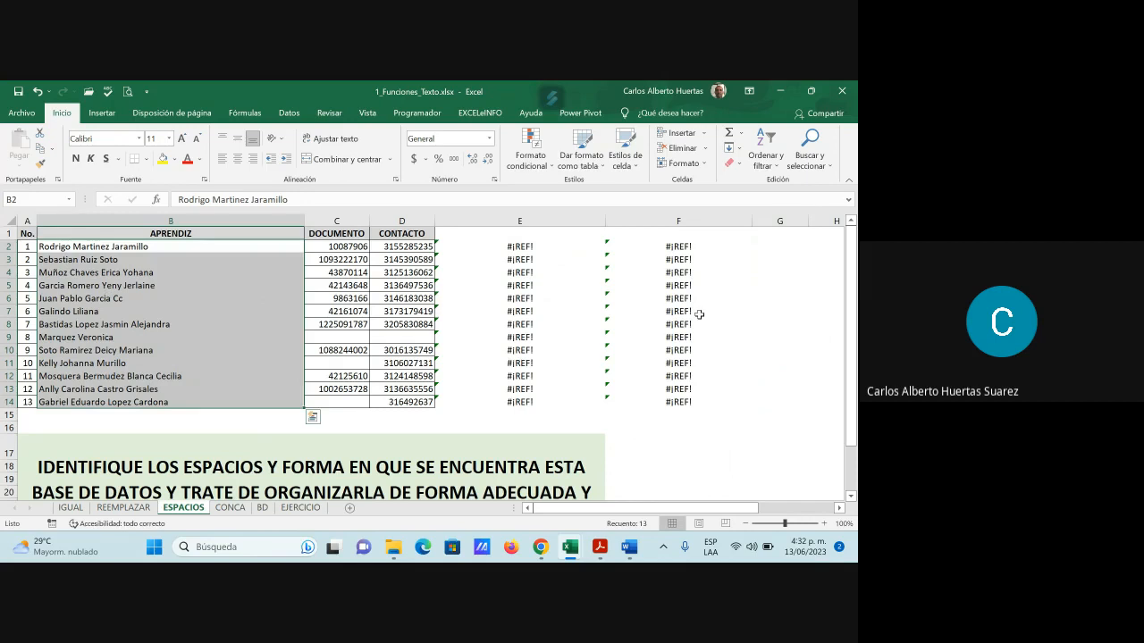
Delete the #¡REF! errors in E2:F14 and narrow column E
{"action": "left_click", "coordinate": [529, 285]}
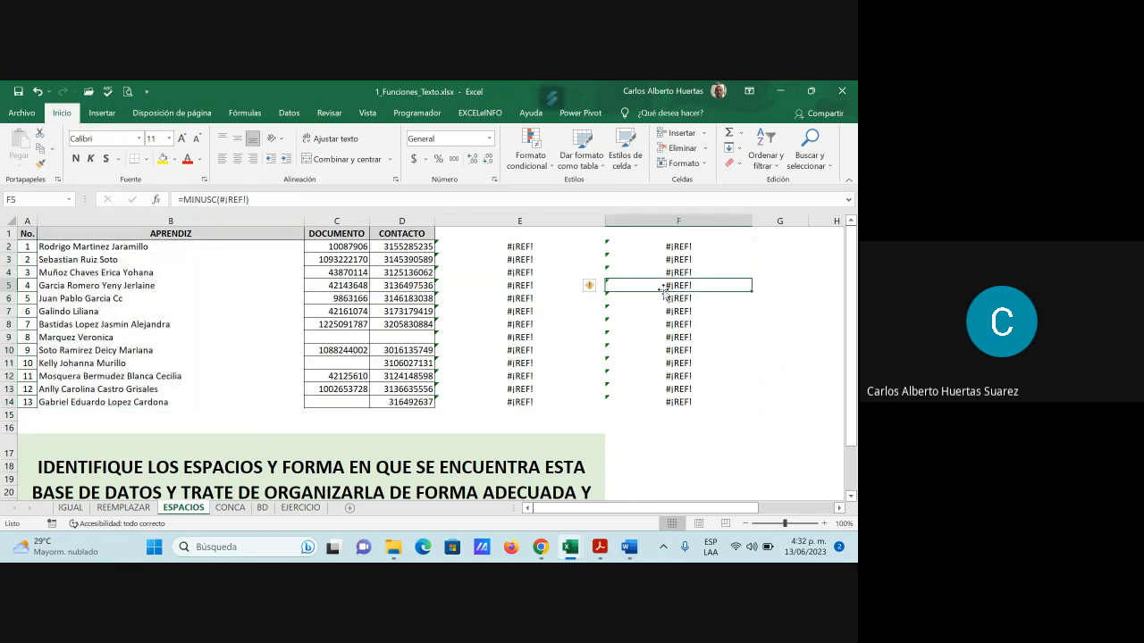
{"action": "key", "text": "Down"}
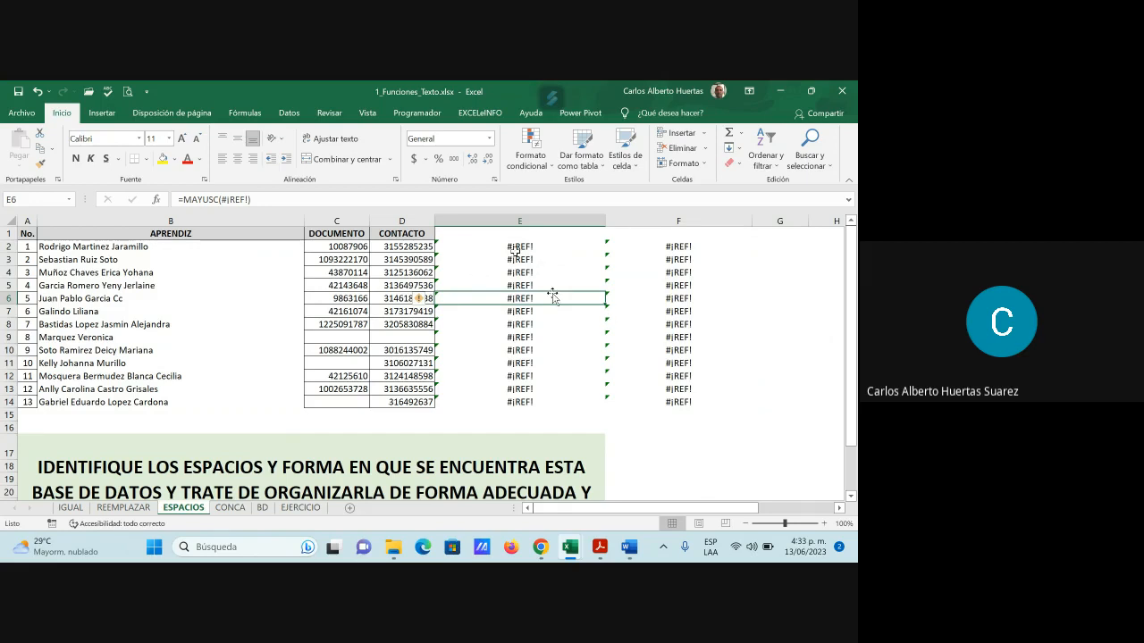
{"action": "left_click_drag", "start_coordinate": [519, 247], "coordinate": [680, 403]}
{"action": "key", "text": "Delete"}
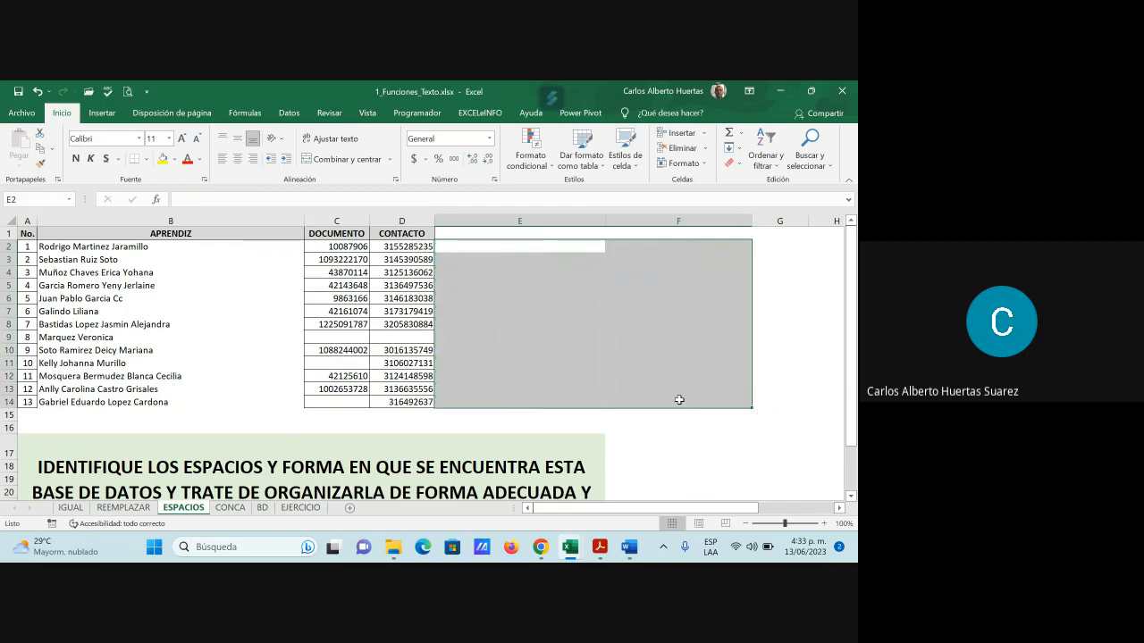
{"action": "left_click", "coordinate": [527, 286]}
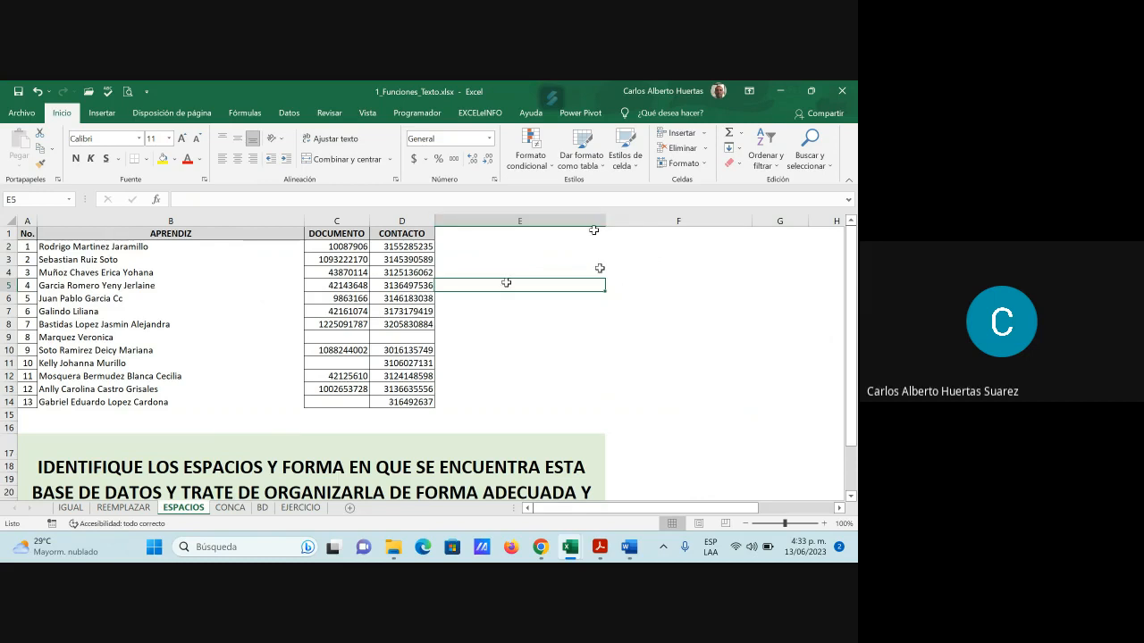
{"action": "left_click_drag", "start_coordinate": [605, 221], "coordinate": [528, 221]}
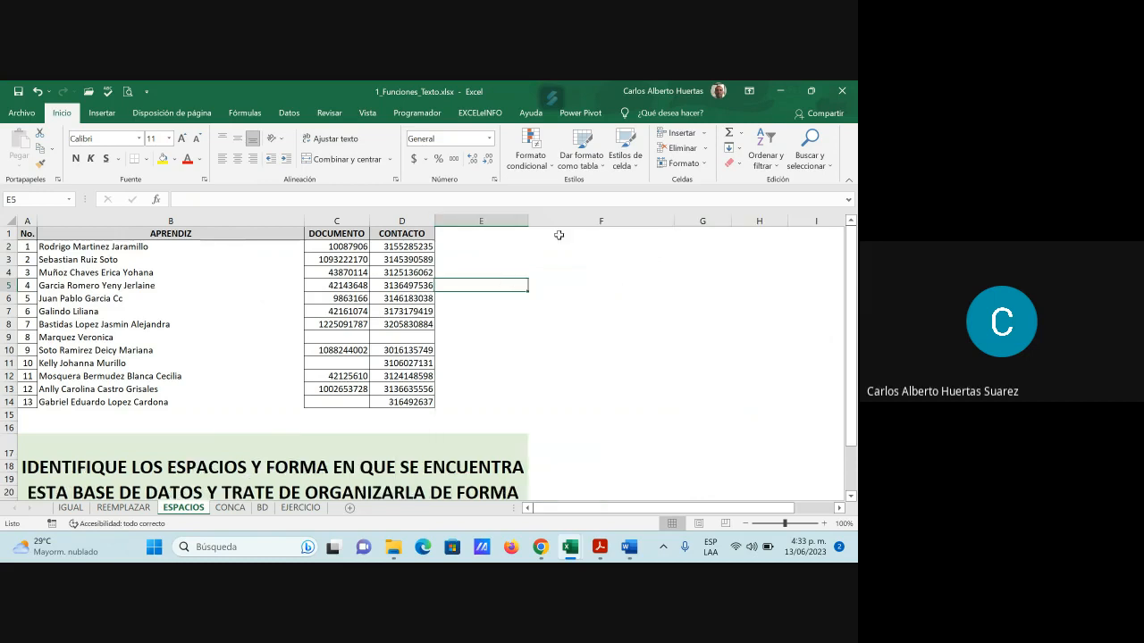
Narrow column F by dragging its right header border to the left
{"action": "left_click_drag", "start_coordinate": [672, 221], "coordinate": [603, 221]}
{"action": "left_click", "coordinate": [463, 245]}
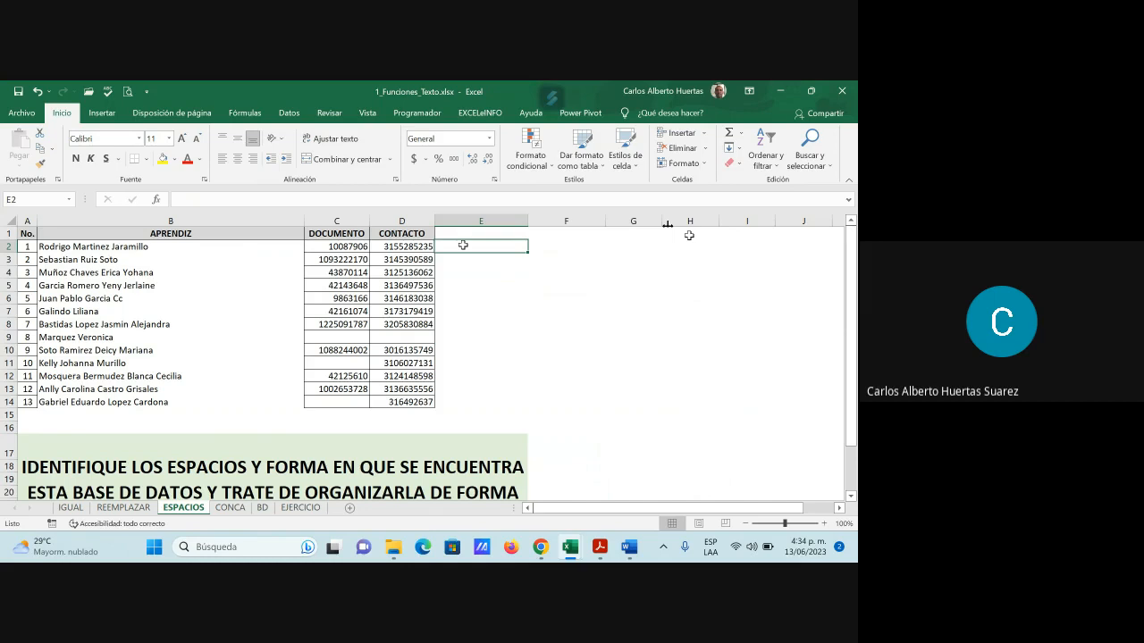
{"action": "type", "text": "m"}
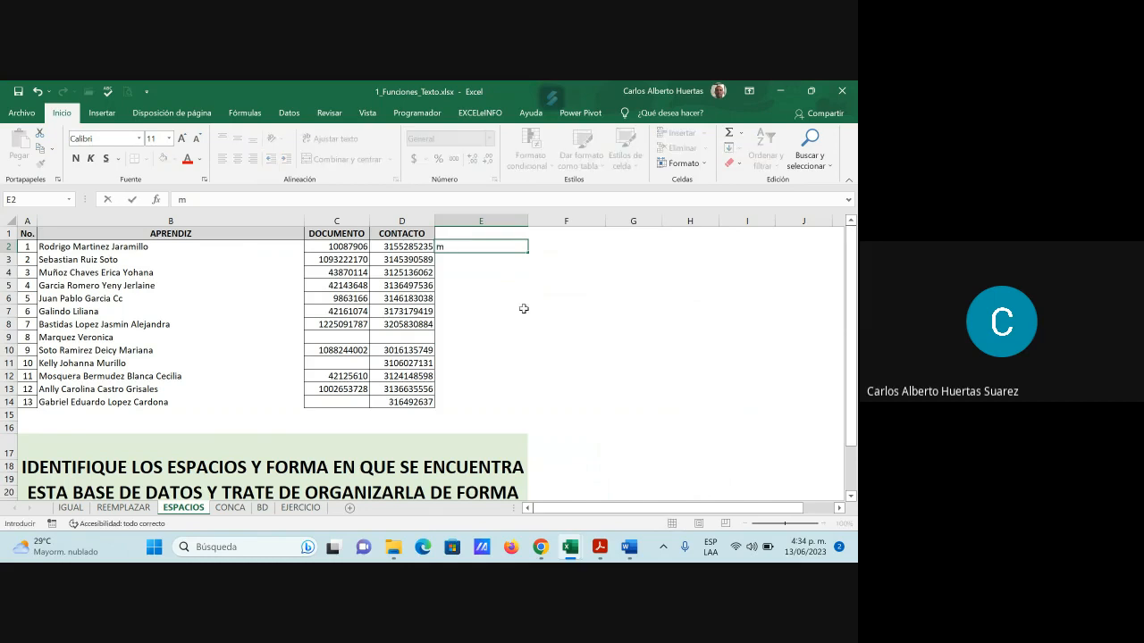
{"action": "key", "text": "BackSpace"}
{"action": "key", "text": "ctrl+Return"}
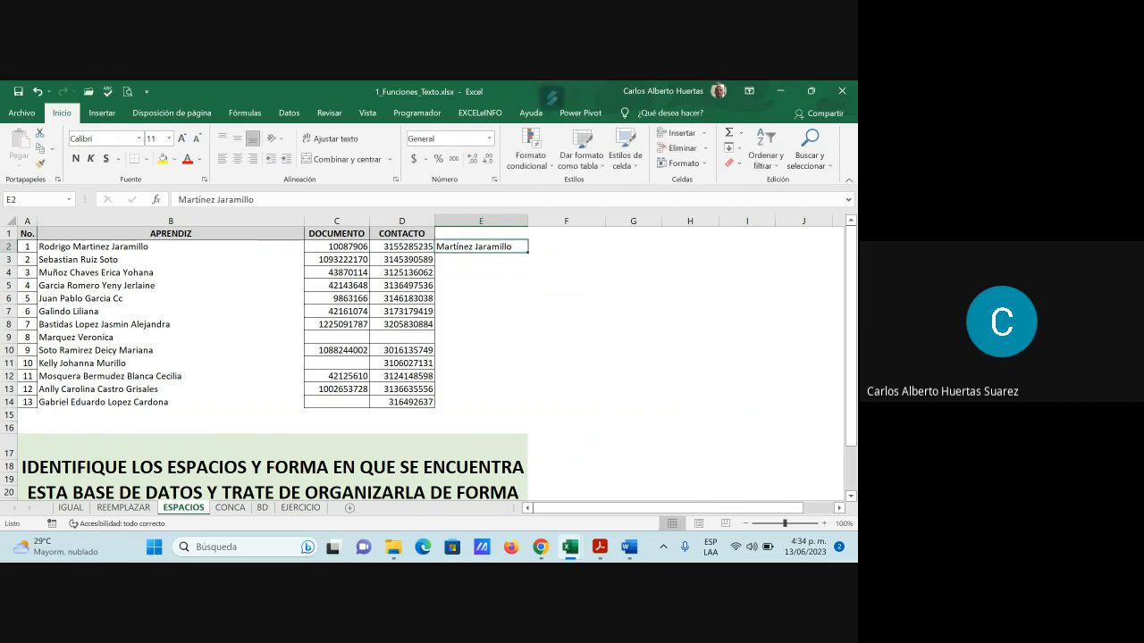
{"action": "key", "text": "Right"}
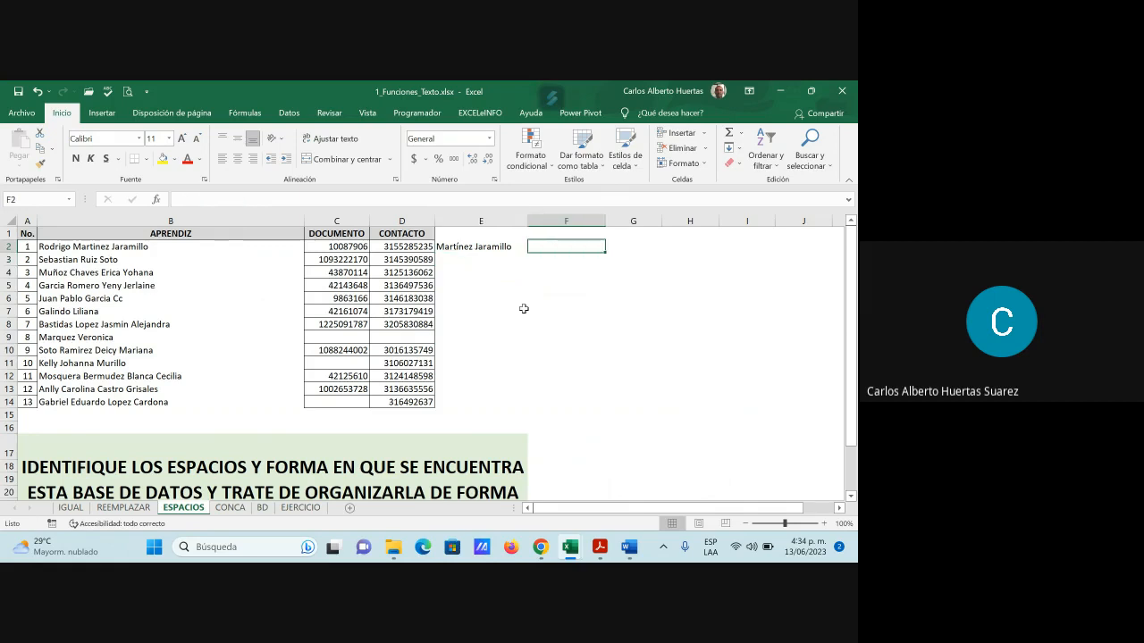
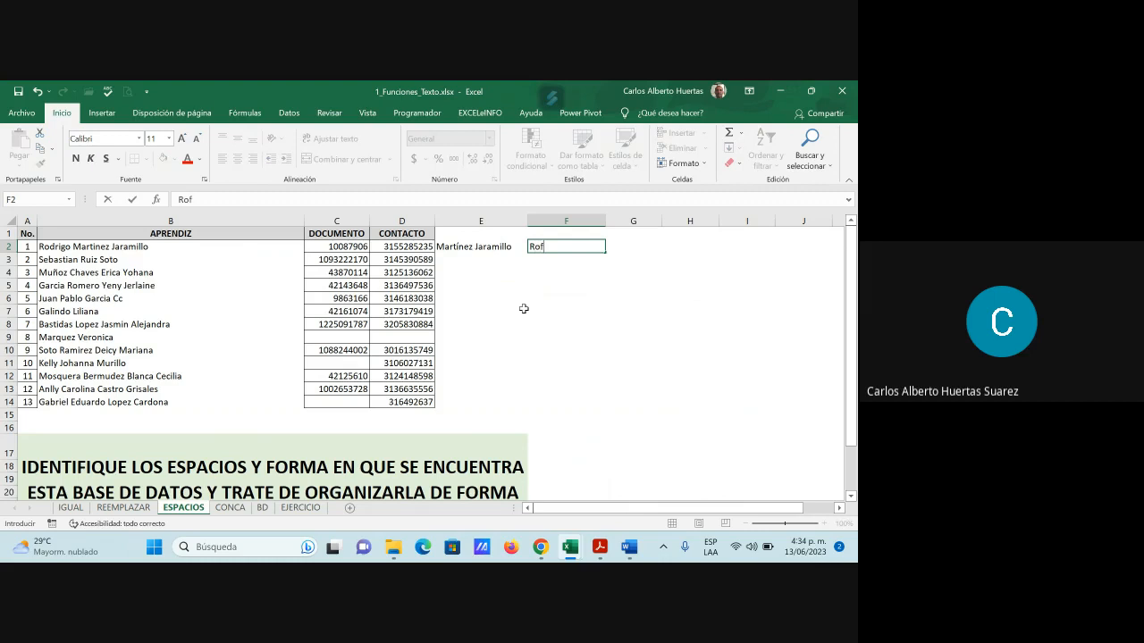
{"action": "key", "text": "Return"}
{"action": "key", "text": "Left"}
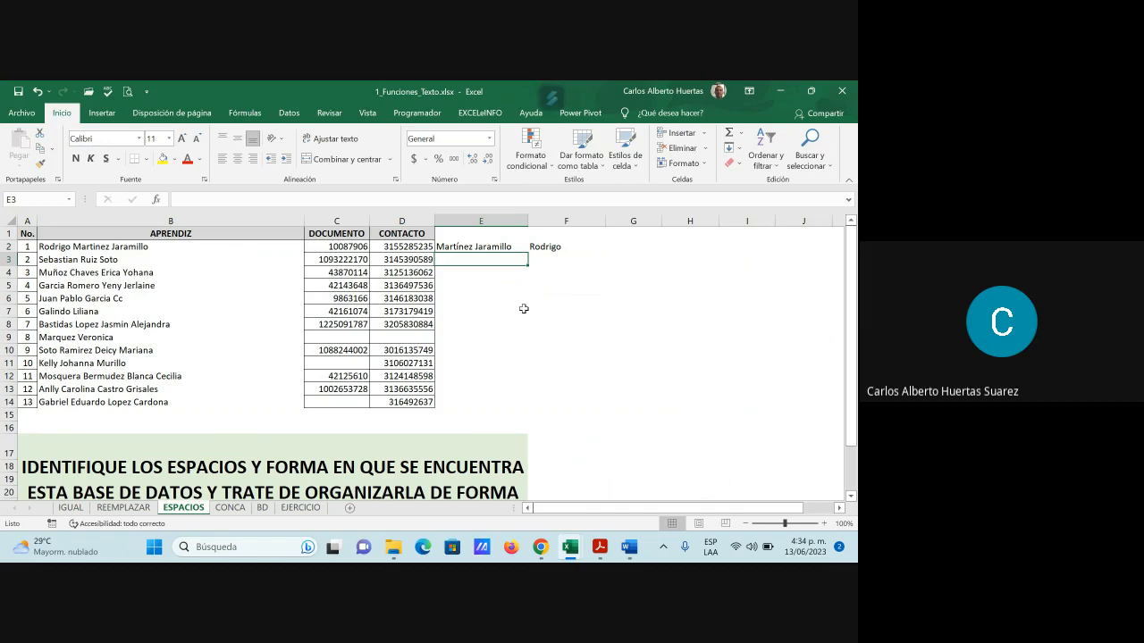
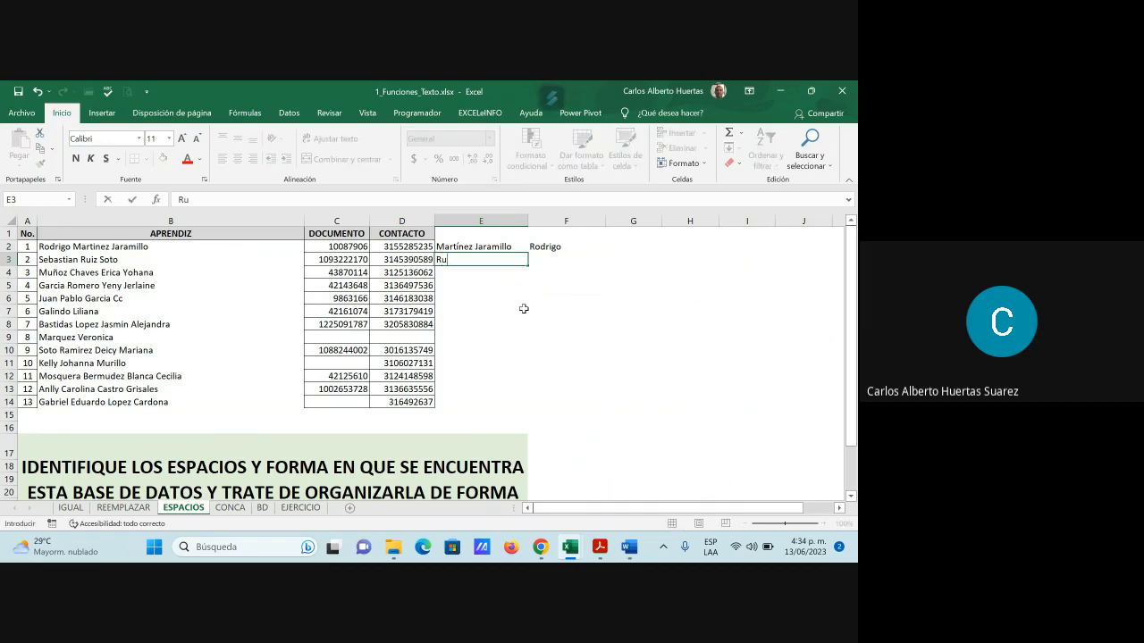
{"action": "key", "text": "Tab"}
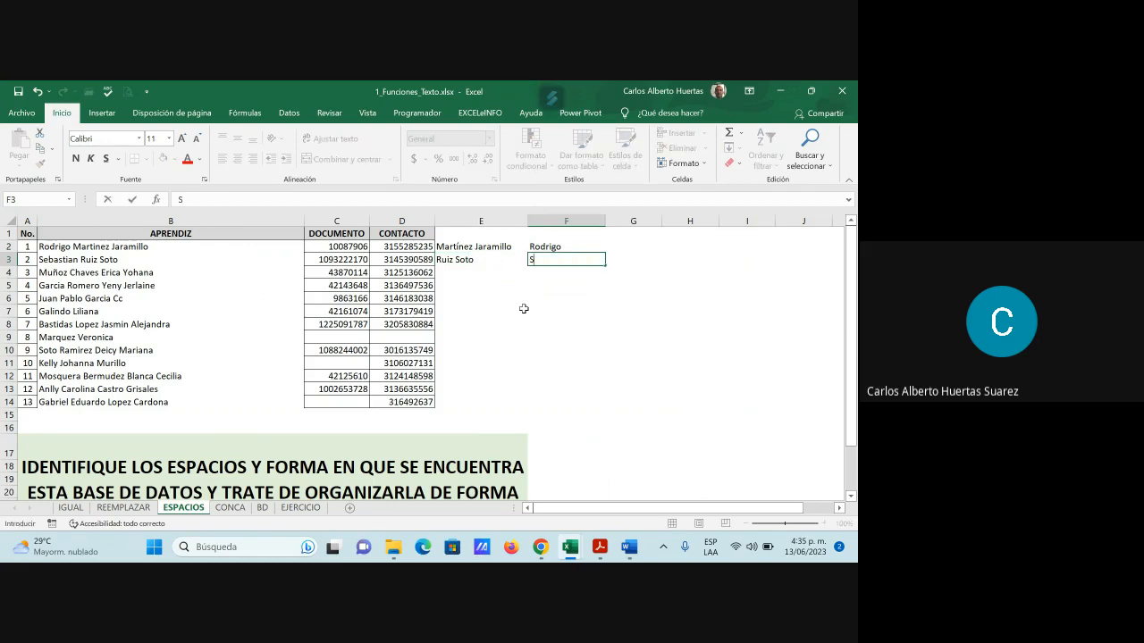
{"action": "key", "text": "Return"}
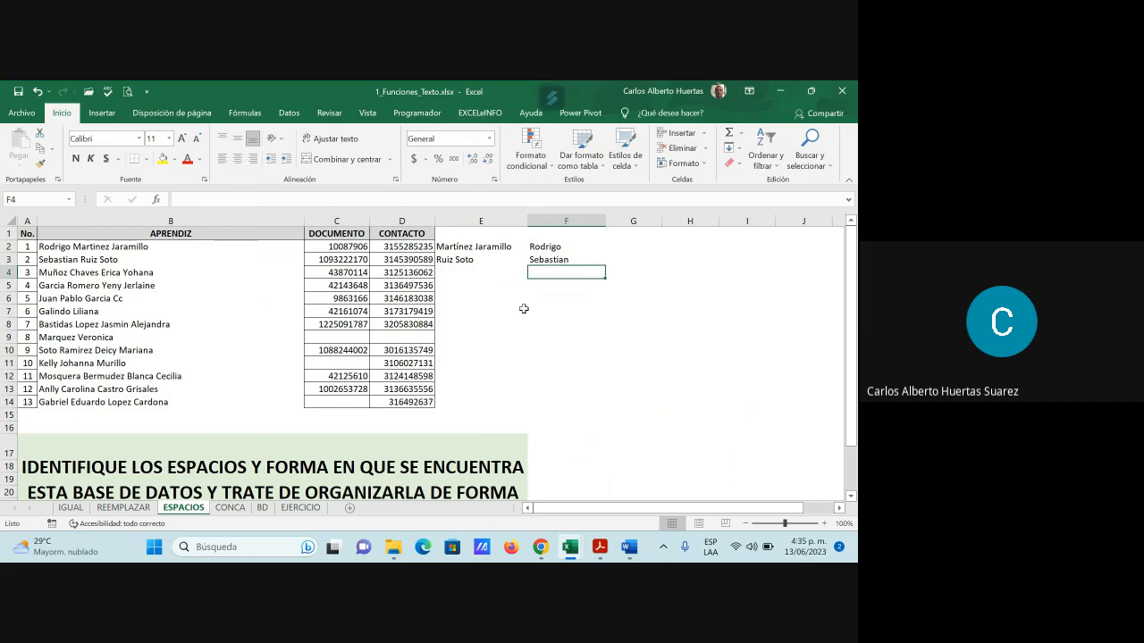
{"action": "key", "text": "Left"}
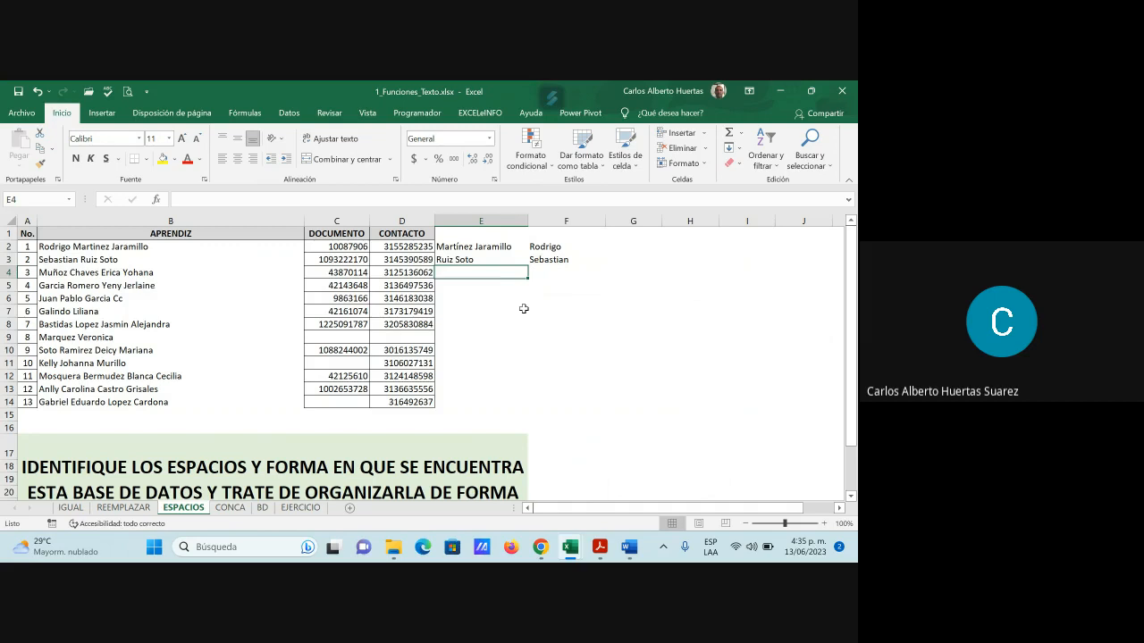
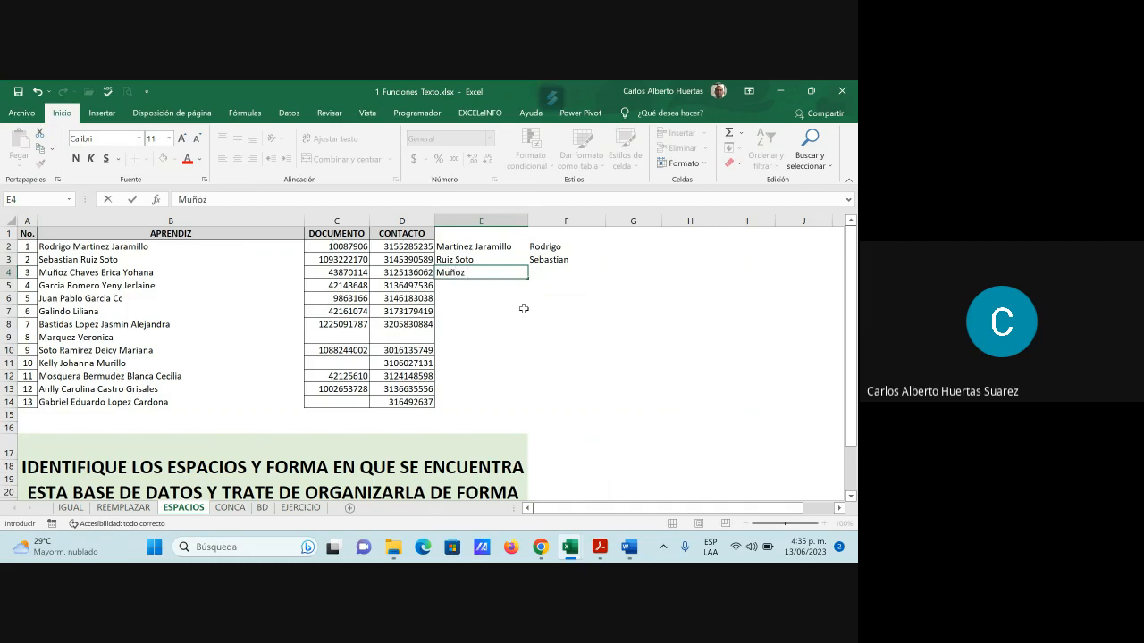
{"action": "key", "text": "Return"}
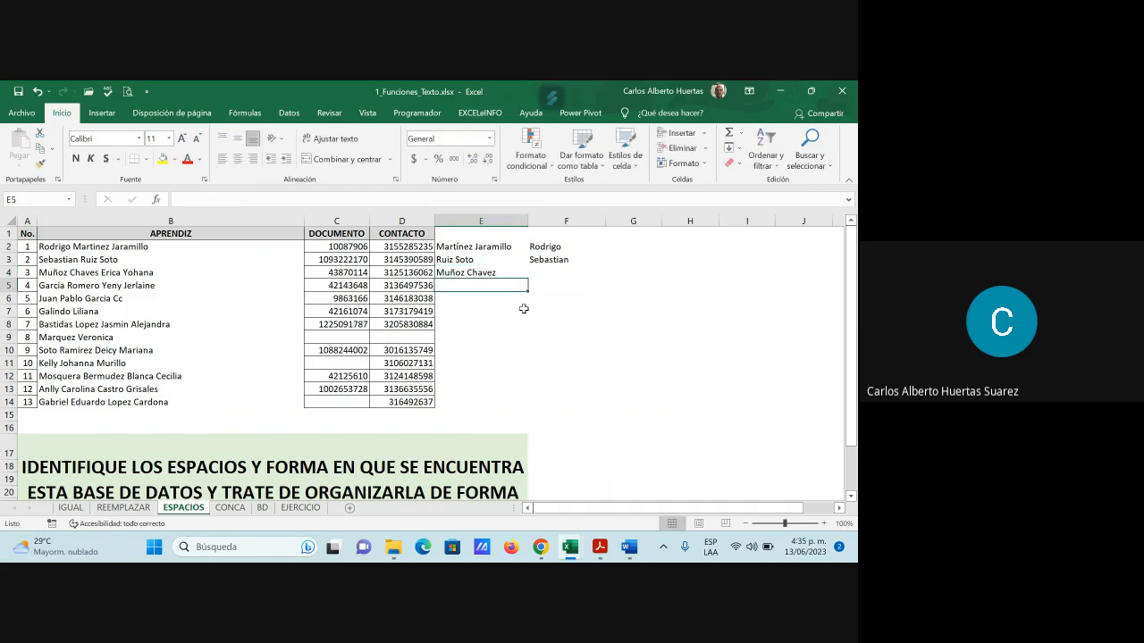
{"action": "type", "text": "Garcia Romez"}
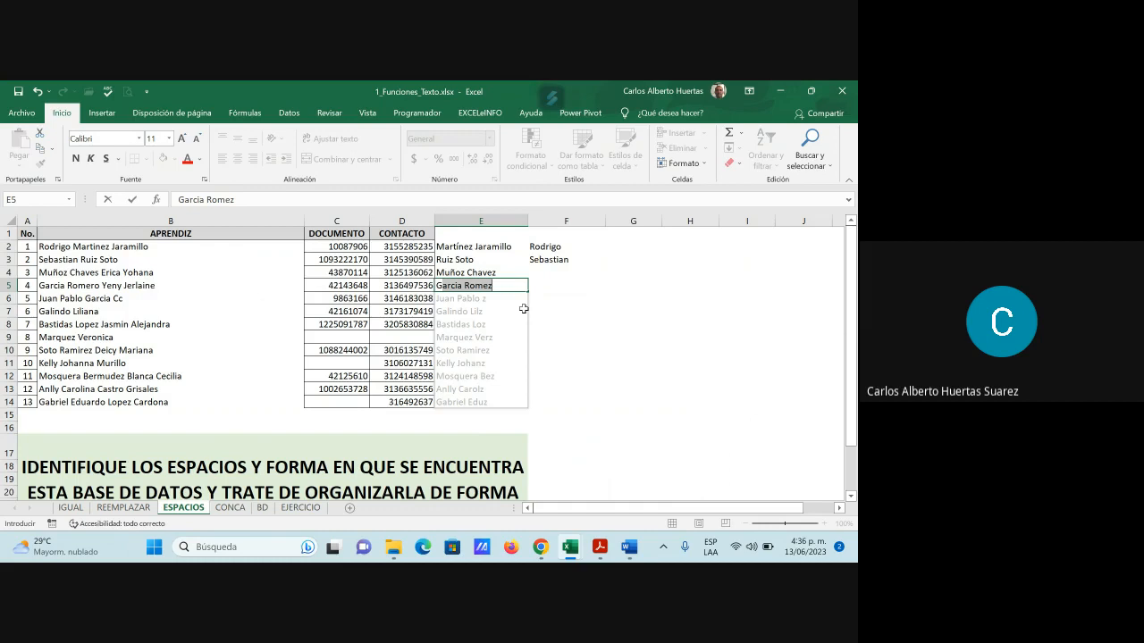
{"action": "key", "text": "Tab"}
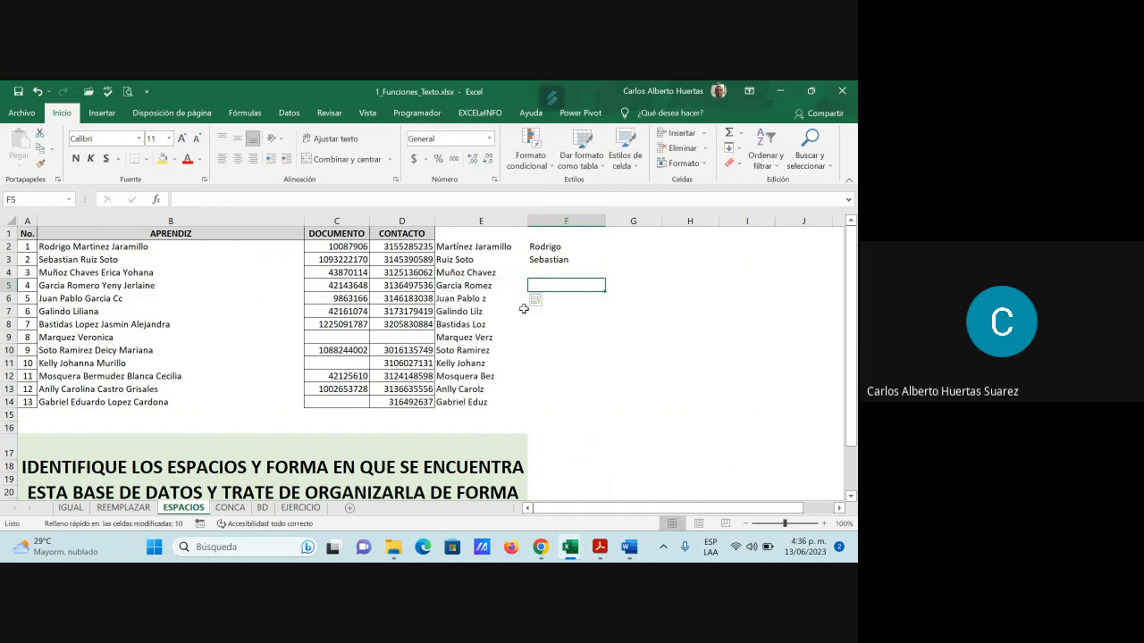
Review the flash-filled surnames and clear the incorrect ones from E5:E14
{"action": "key", "text": "Left"}
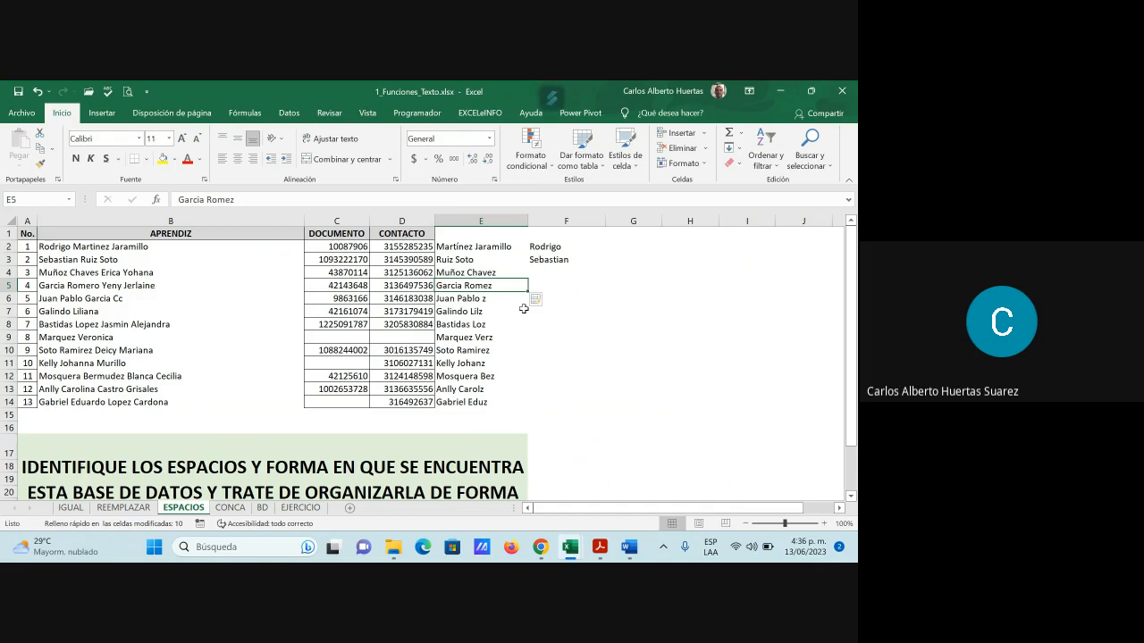
{"action": "key", "text": "Down"}
{"action": "key", "text": "Down"}
{"action": "key", "text": "Down"}
{"action": "key", "text": "Down"}
{"action": "key", "text": "Down"}
{"action": "key", "text": "Down"}
{"action": "key", "text": "Down"}
{"action": "key", "text": "Down"}
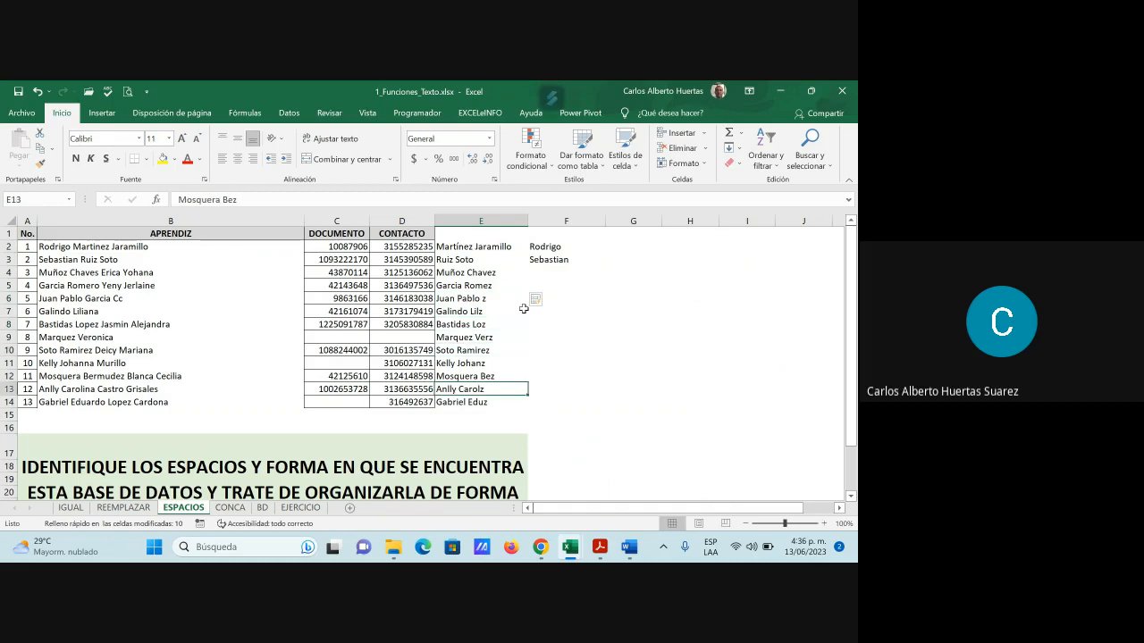
{"action": "key", "text": "Up"}
{"action": "key", "text": "Up"}
{"action": "key", "text": "Up"}
{"action": "key", "text": "Up"}
{"action": "key", "text": "Up"}
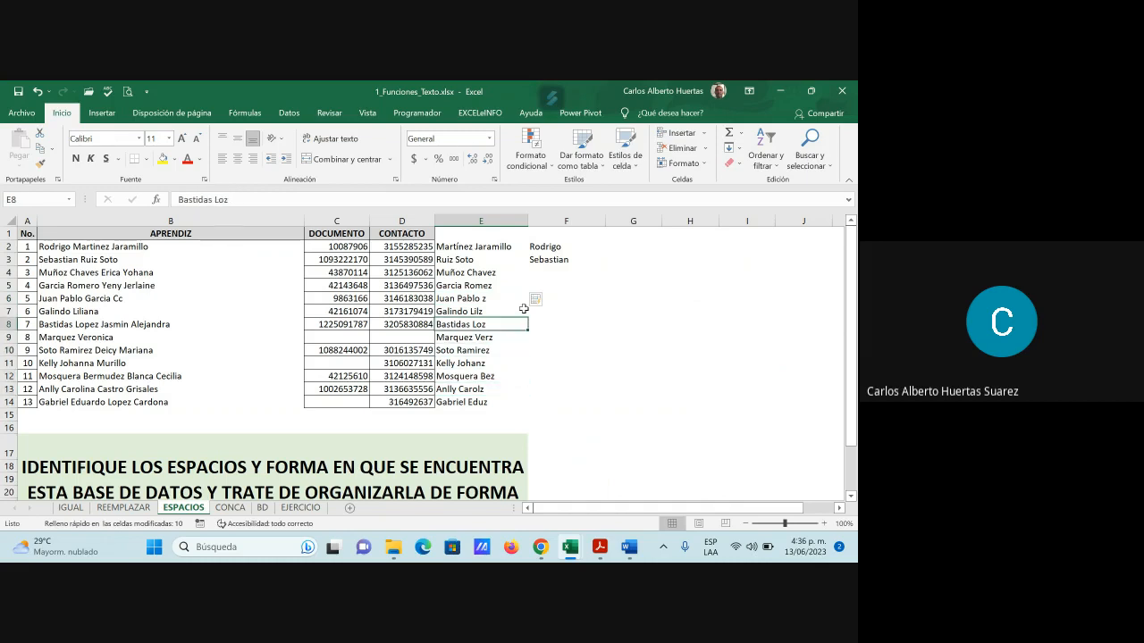
{"action": "key", "text": "Up"}
{"action": "key", "text": "Up"}
{"action": "key", "text": "Up"}
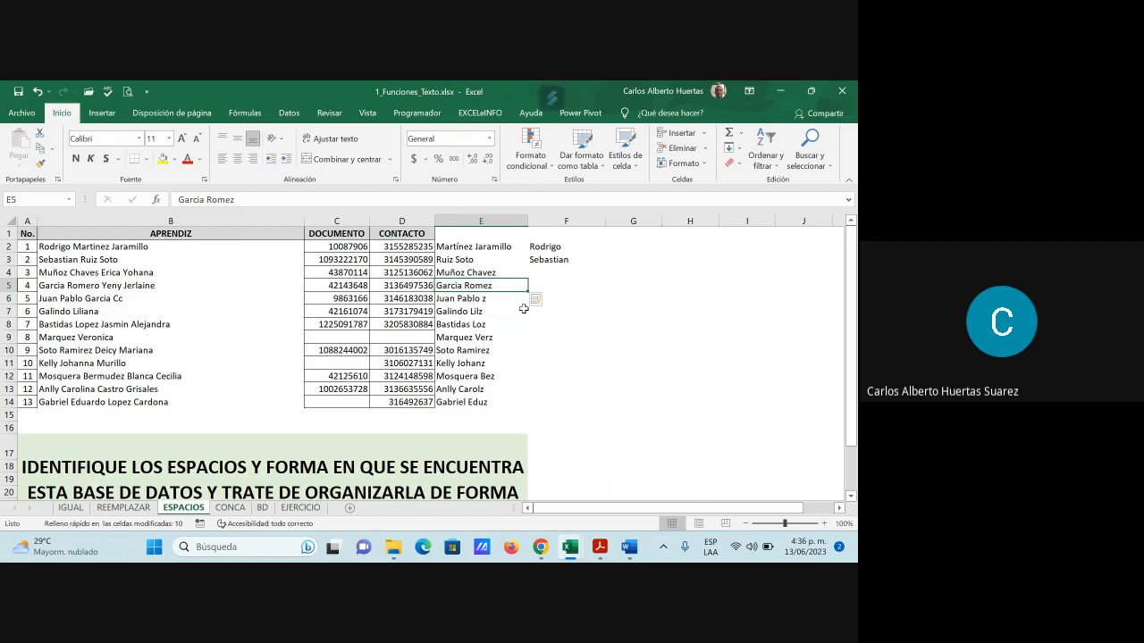
{"action": "key", "text": "Up"}
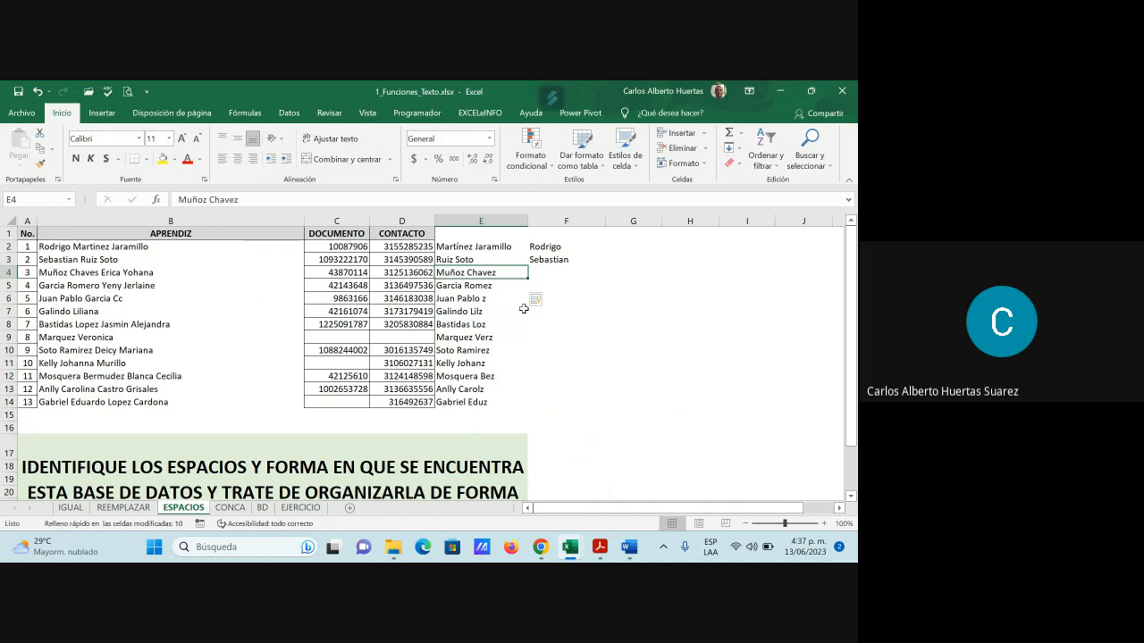
{"action": "key", "text": "Down"}
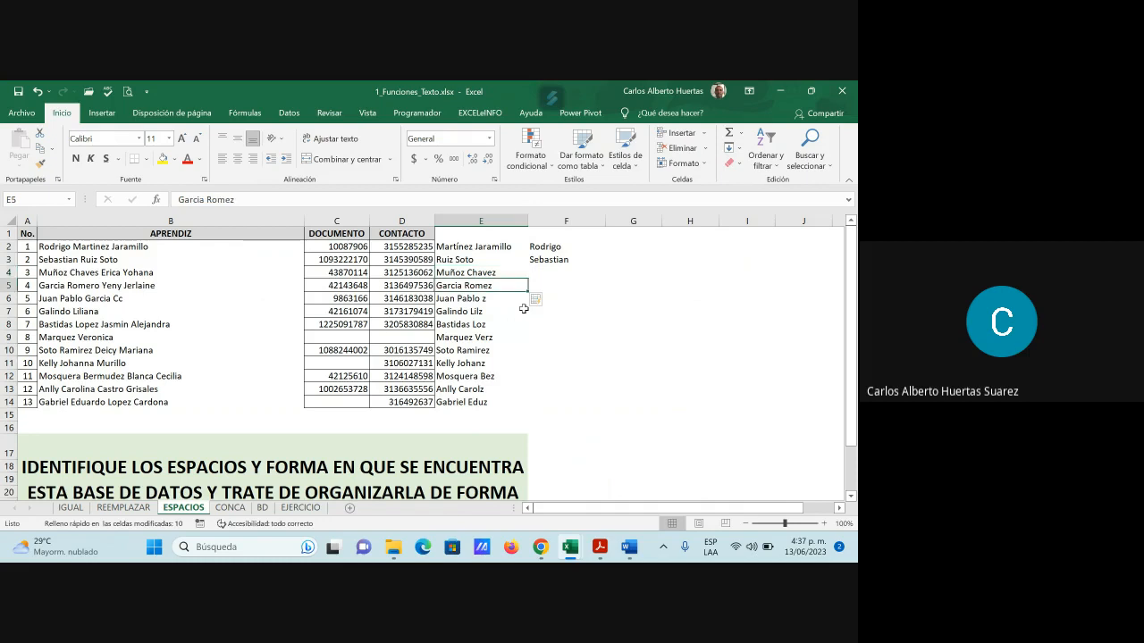
{"action": "key", "text": "shift+Down"}
{"action": "key", "text": "shift+Down"}
{"action": "key", "text": "shift+Down"}
{"action": "key", "text": "shift+Down"}
{"action": "key", "text": "shift+Down"}
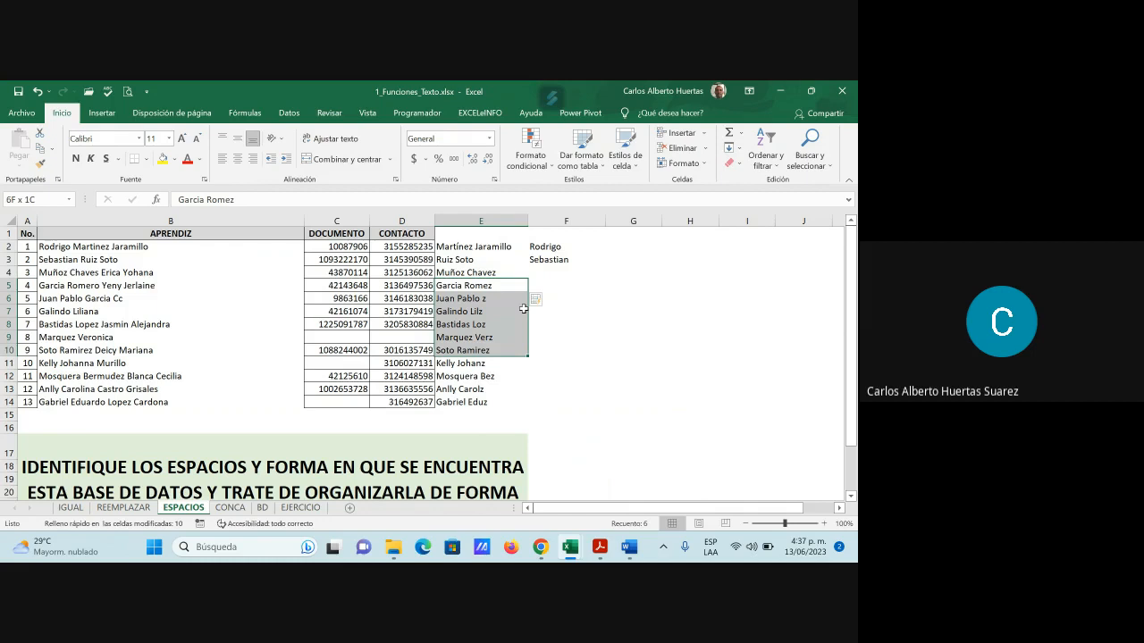
{"action": "key", "text": "shift+Down"}
{"action": "key", "text": "shift+Down"}
{"action": "key", "text": "shift+Down"}
{"action": "key", "text": "shift+Down"}
{"action": "key", "text": "Delete"}
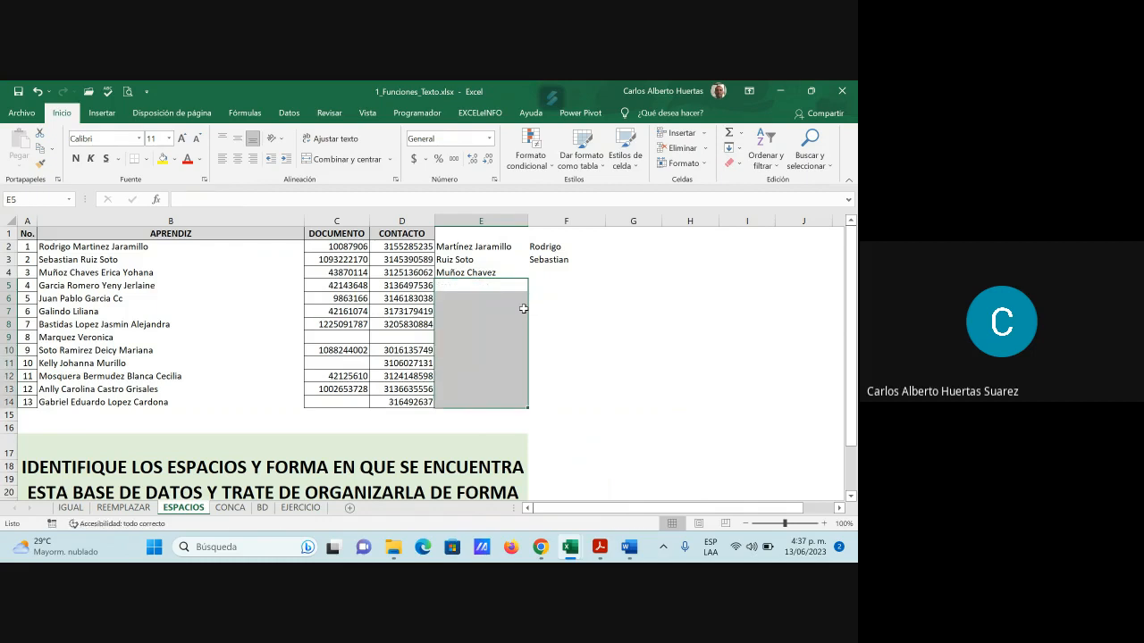
{"action": "left_click", "coordinate": [464, 286]}
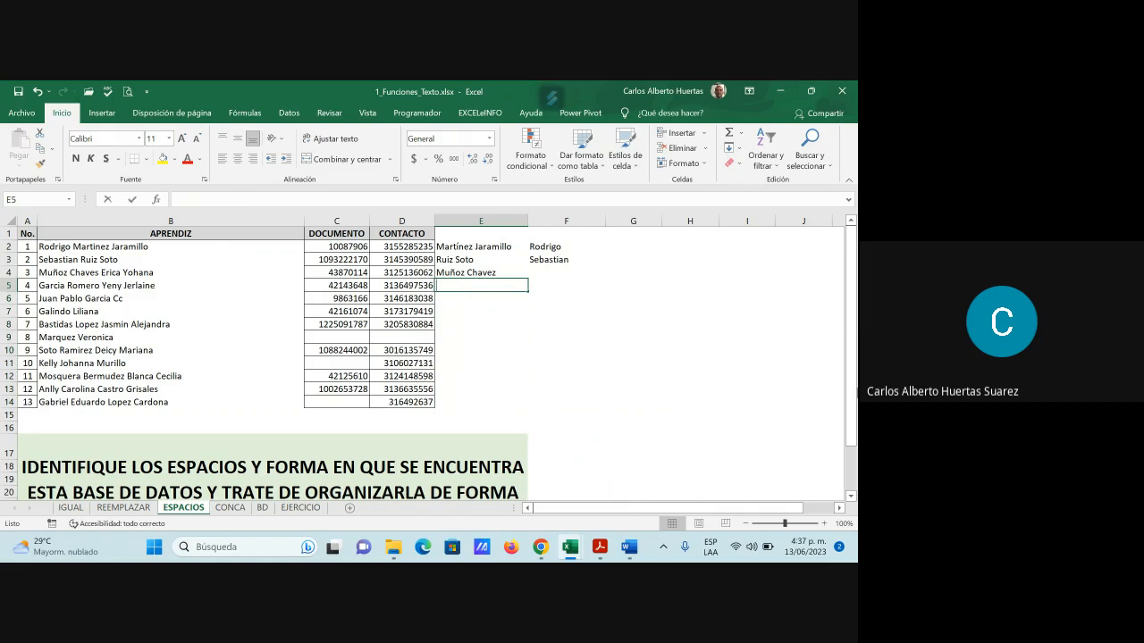
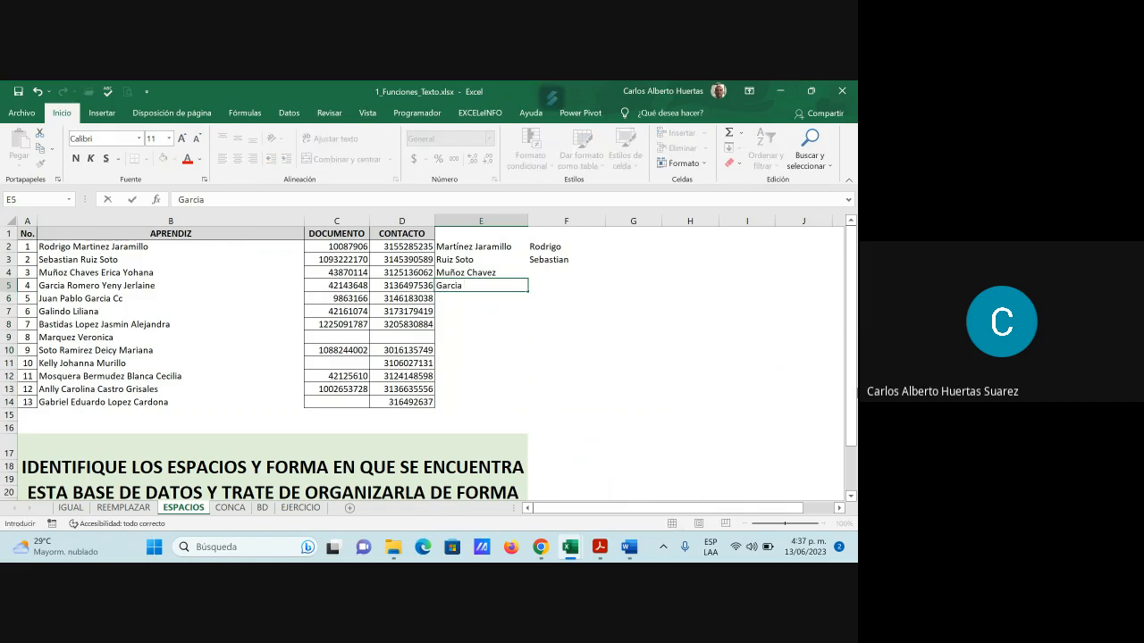
{"action": "key", "text": "Return"}
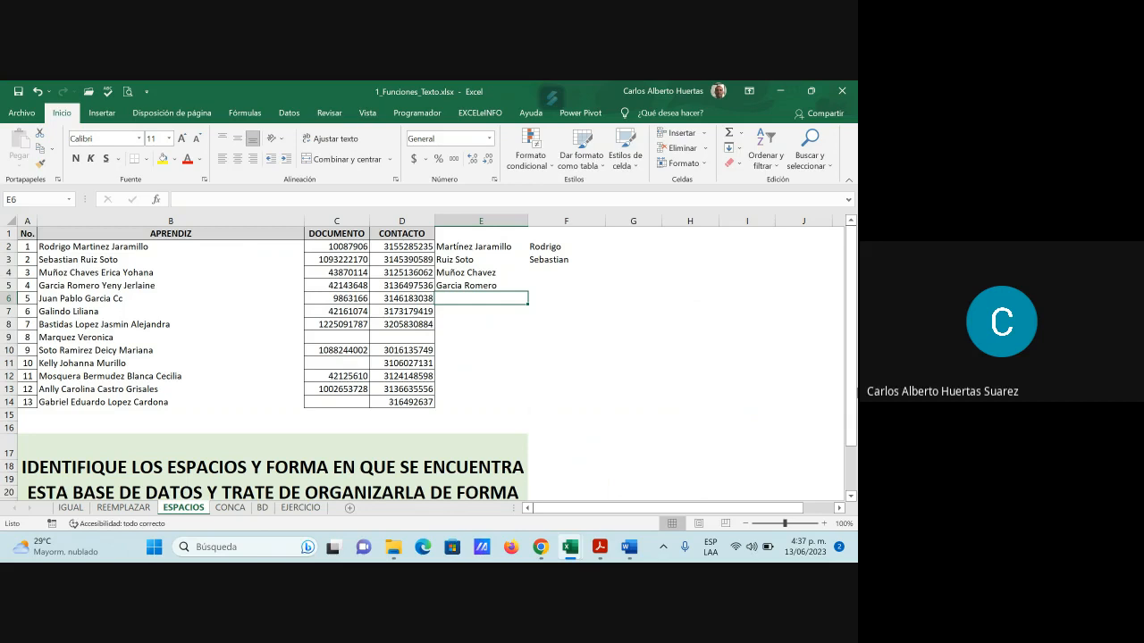
{"action": "type", "text": "Gar"}
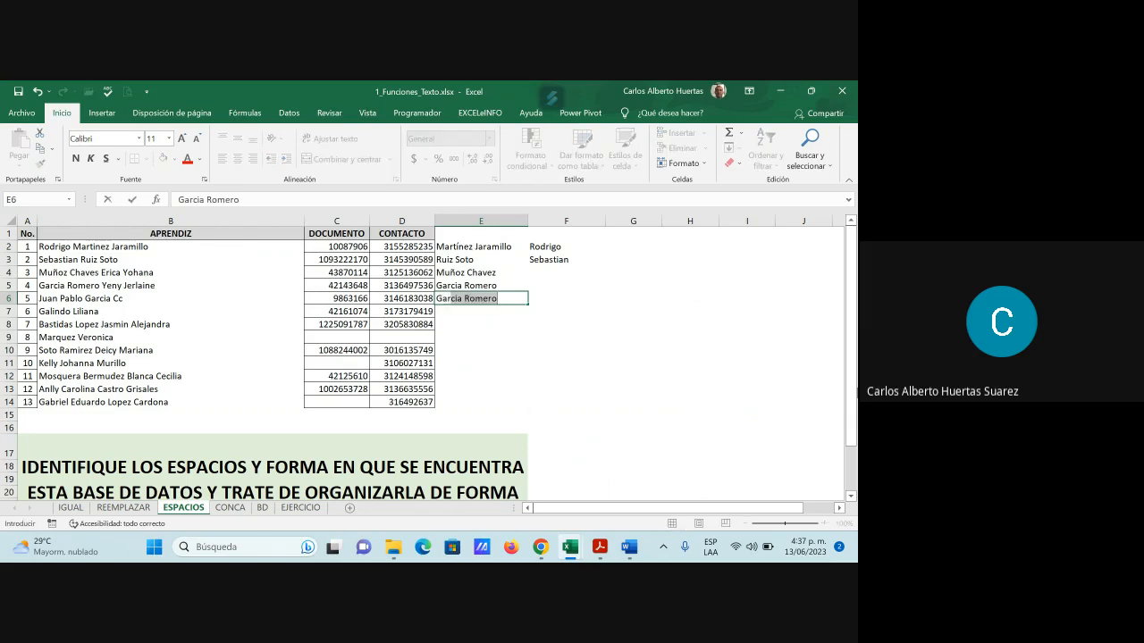
{"action": "type", "text": "cia"}
{"action": "key", "text": "BackSpace"}
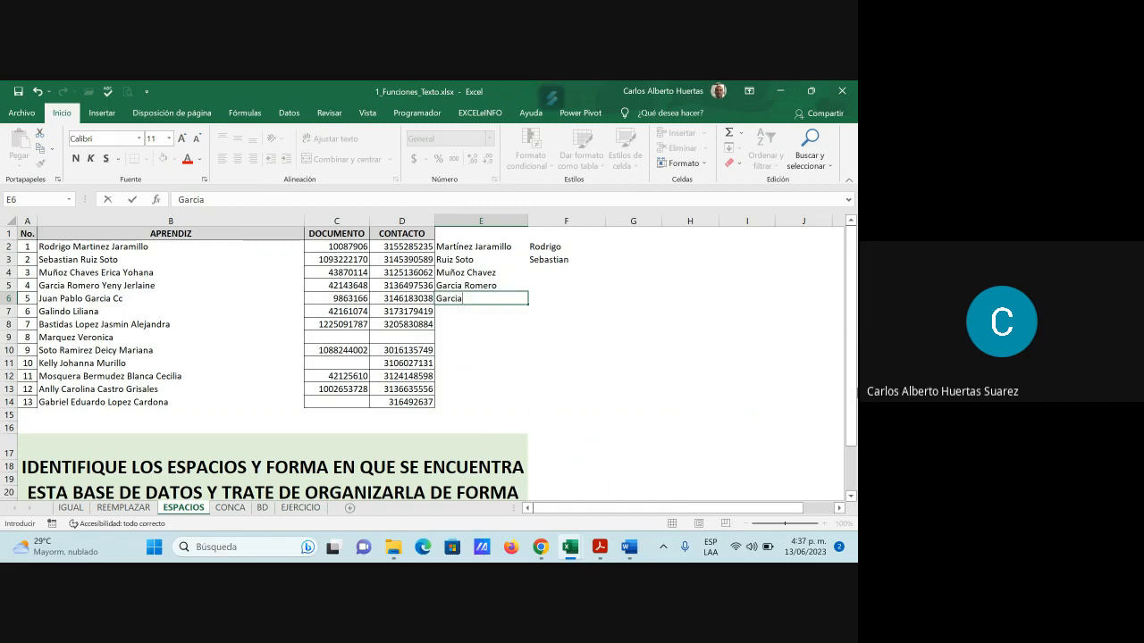
{"action": "key", "text": "Return"}
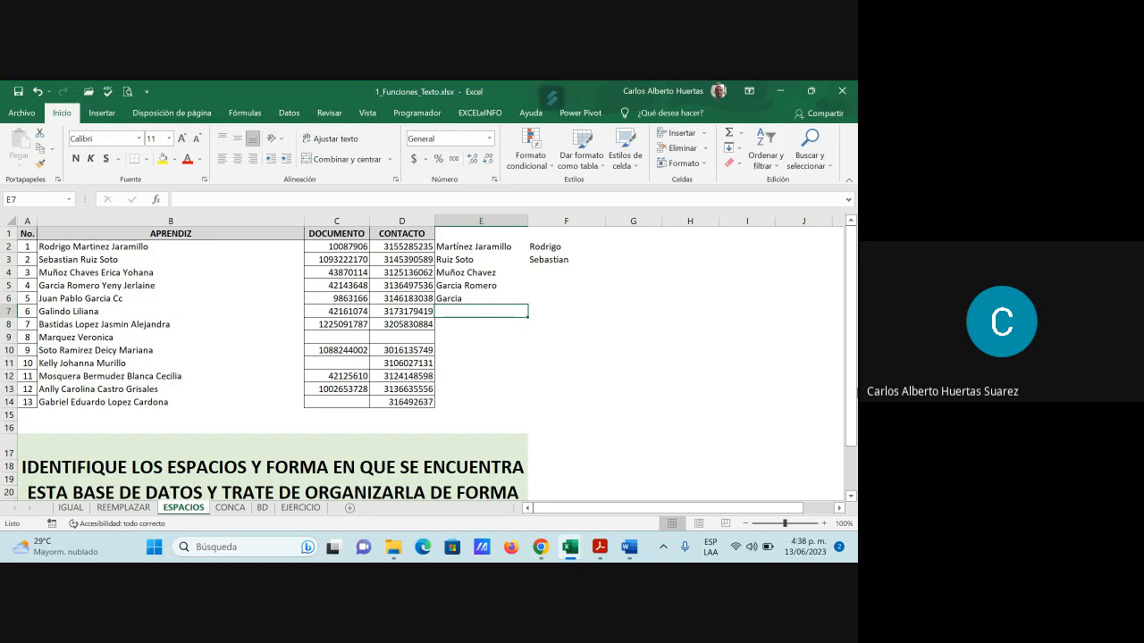
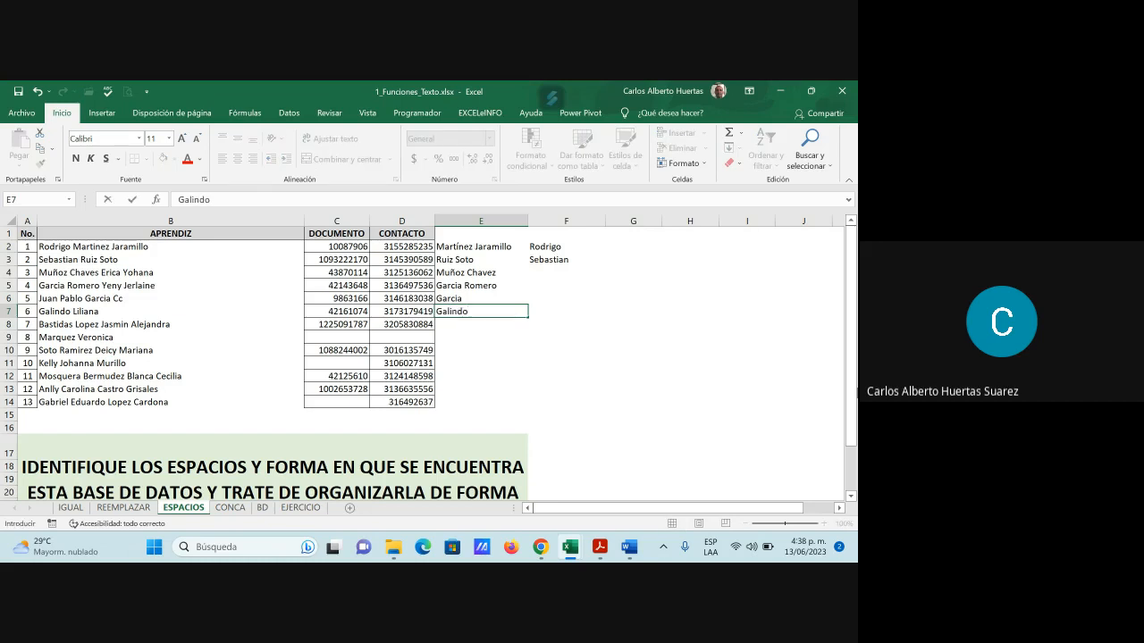
{"action": "key", "text": "Return"}
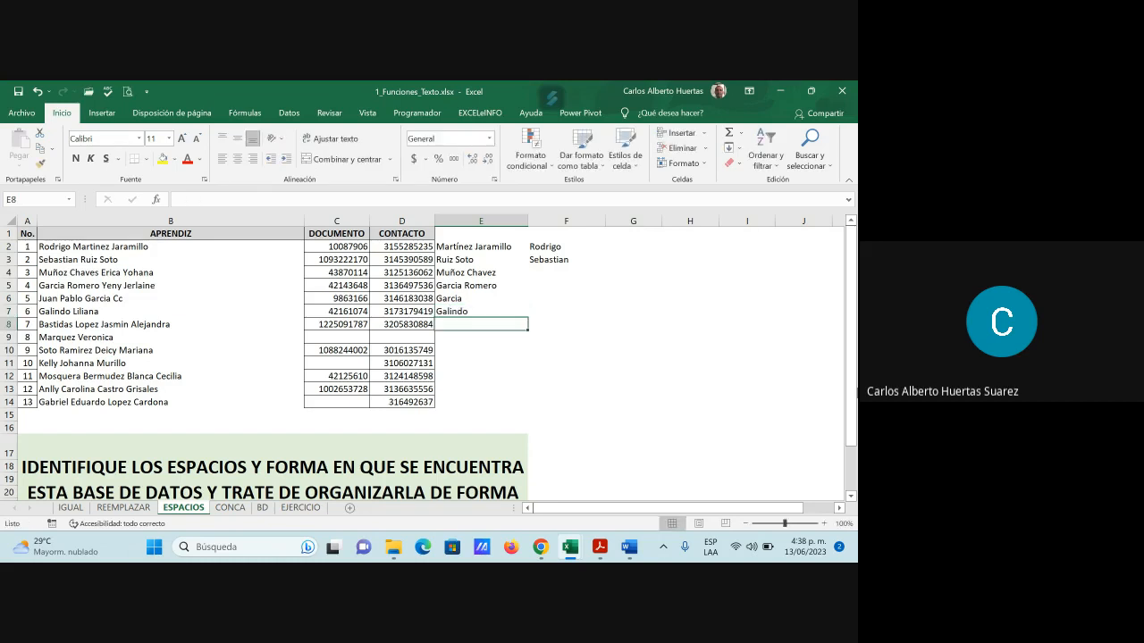
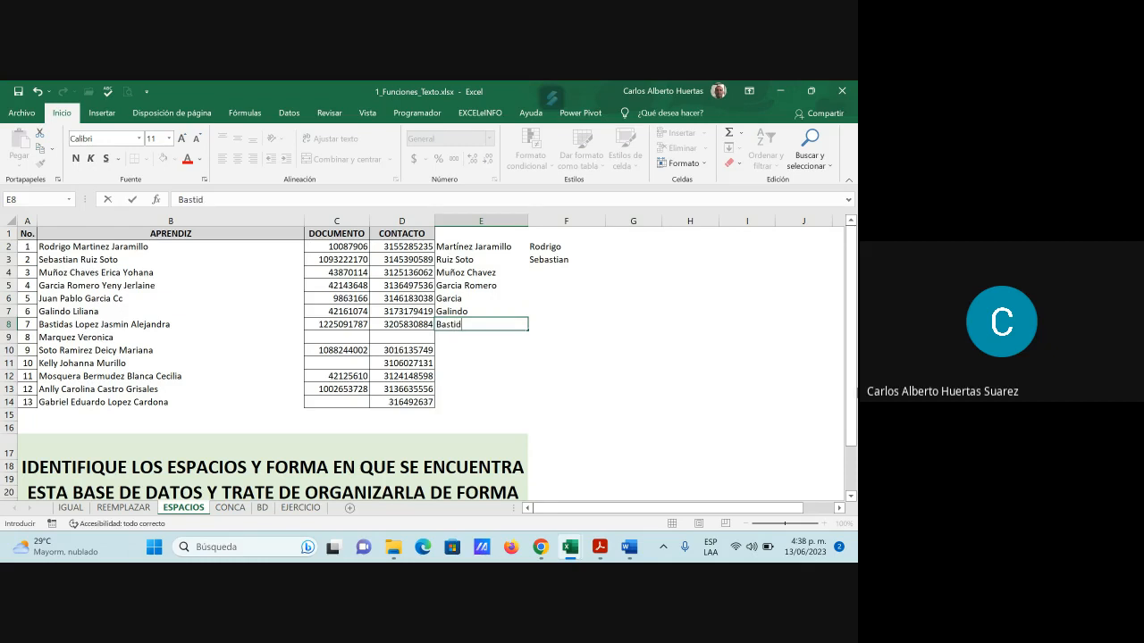
{"action": "key", "text": "Return"}
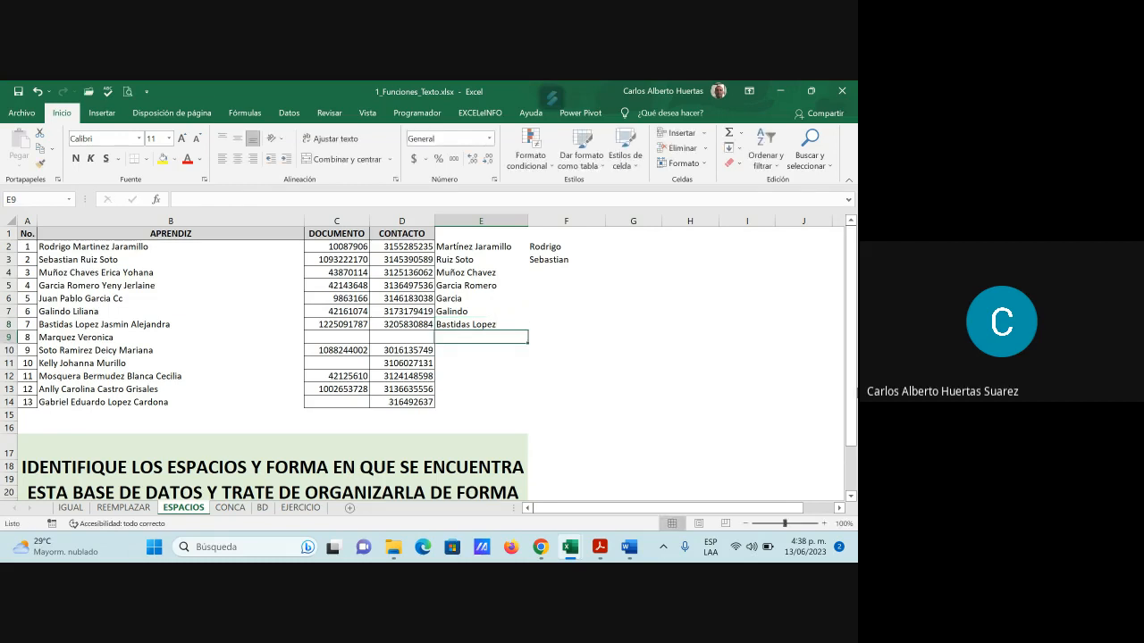
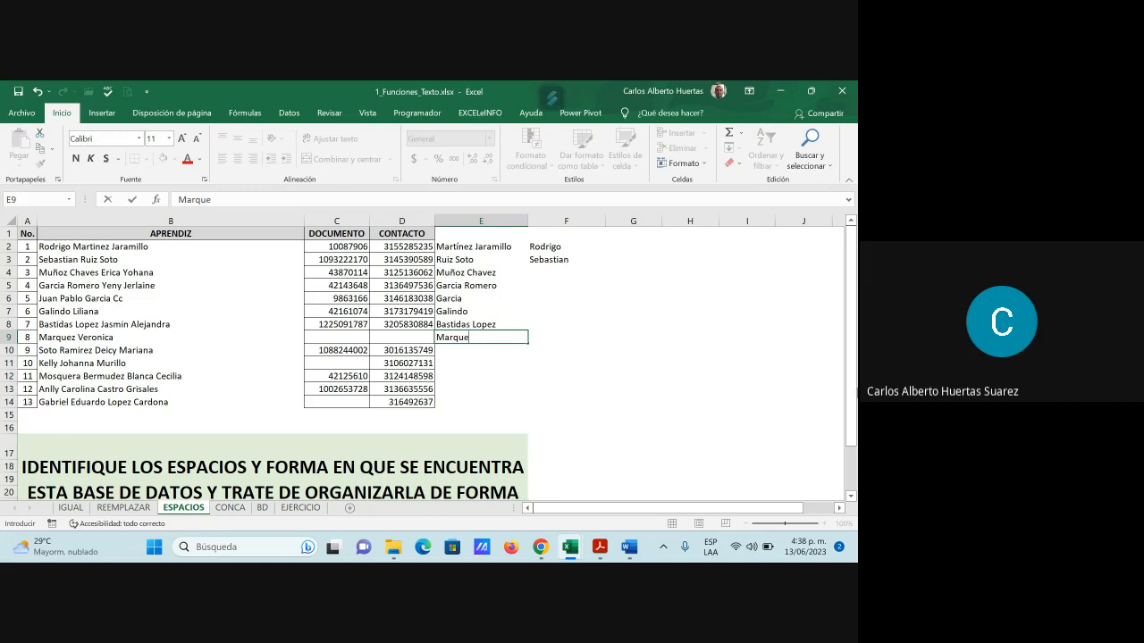
{"action": "key", "text": "Return"}
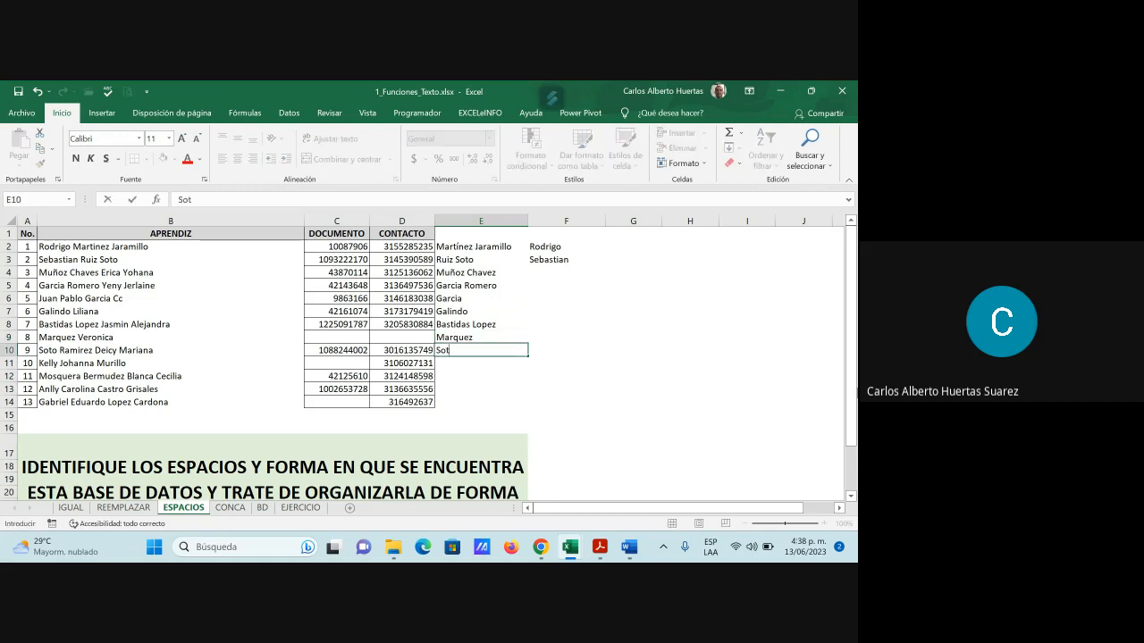
{"action": "key", "text": "Return"}
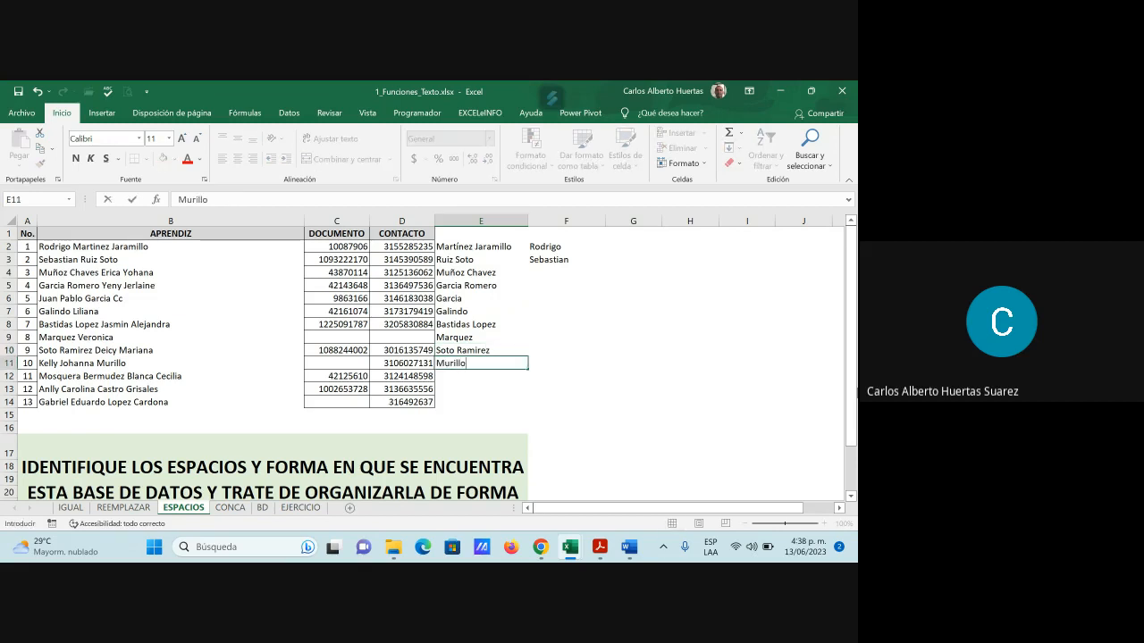
{"action": "key", "text": "Return"}
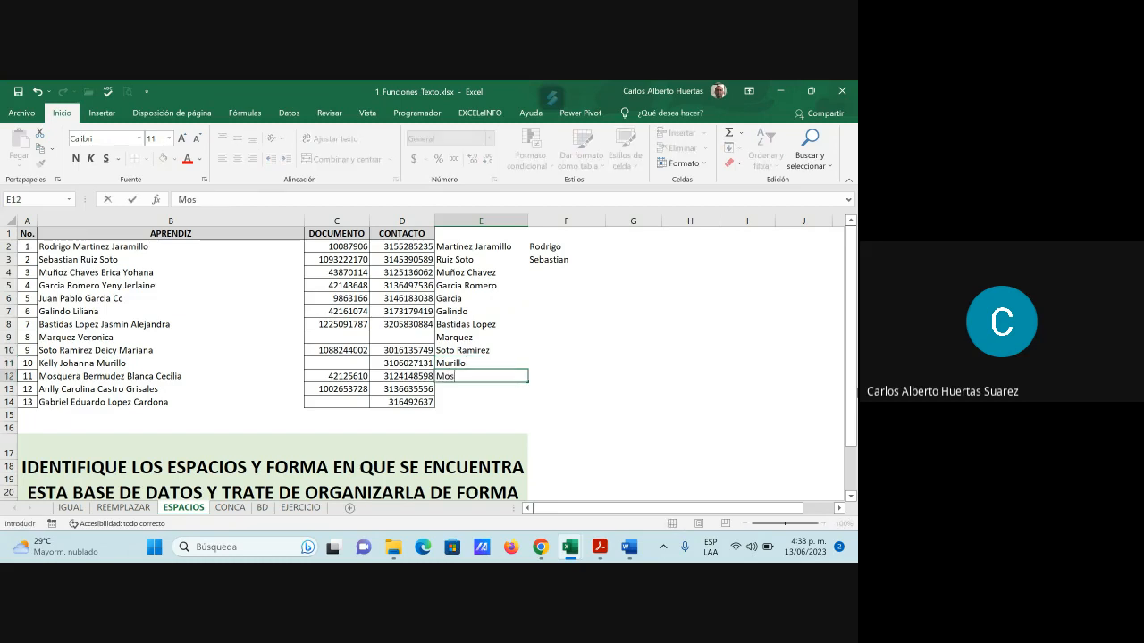
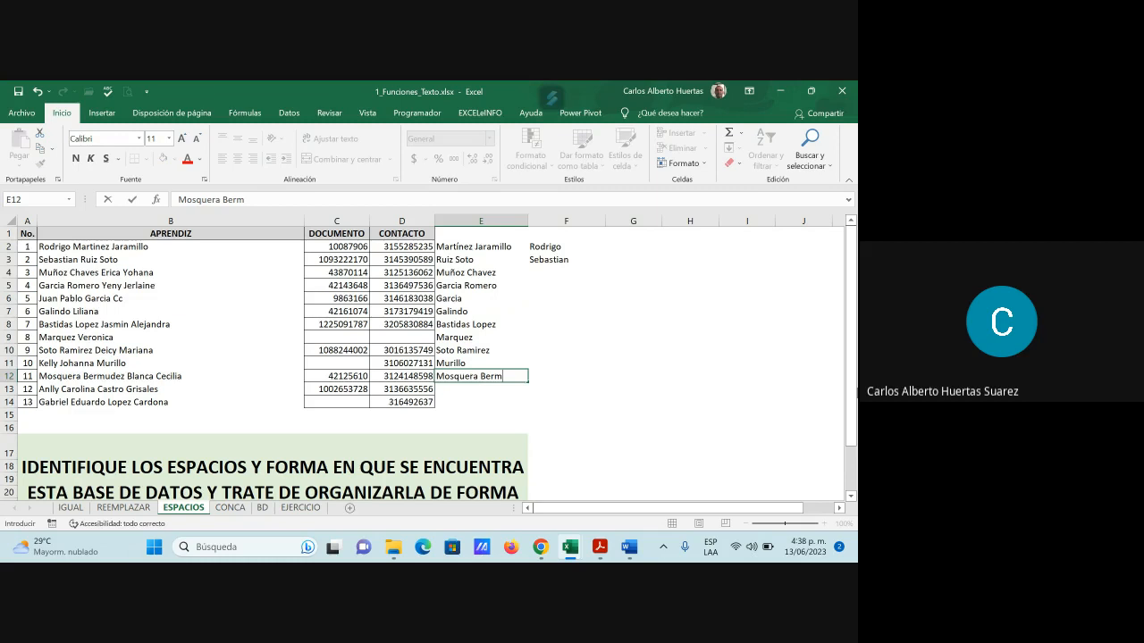
{"action": "key", "text": "Return"}
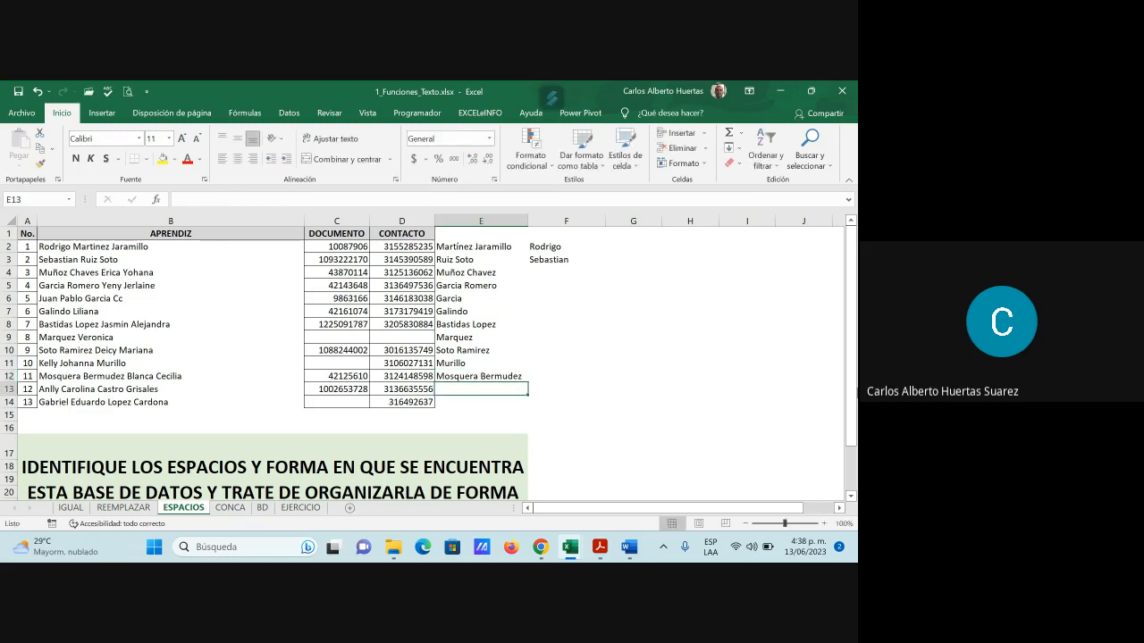
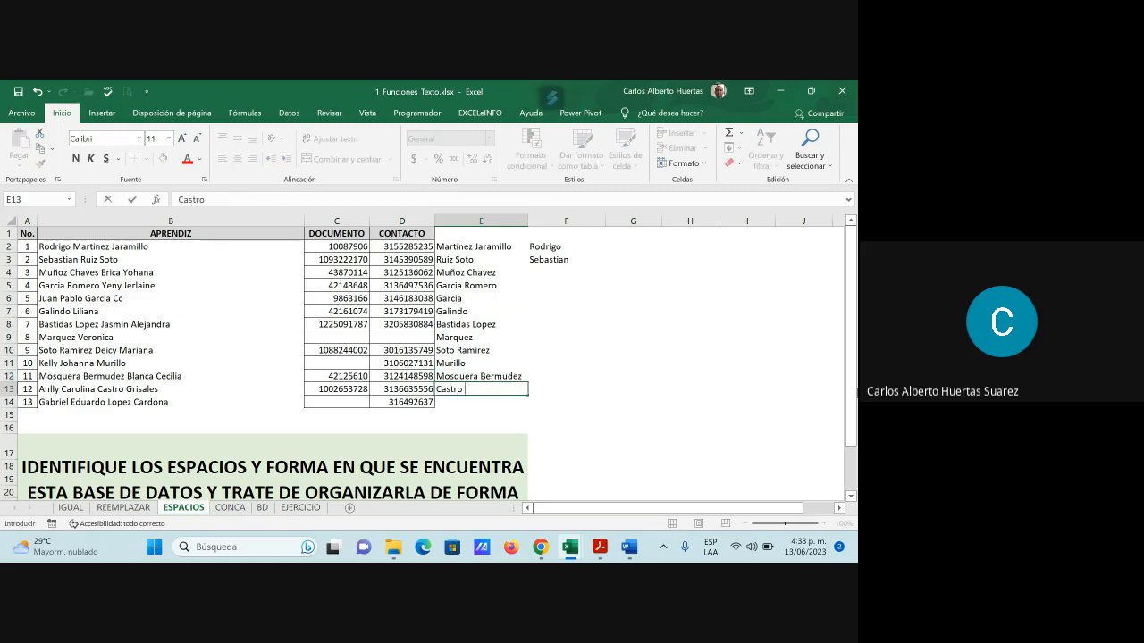
{"action": "key", "text": "Return"}
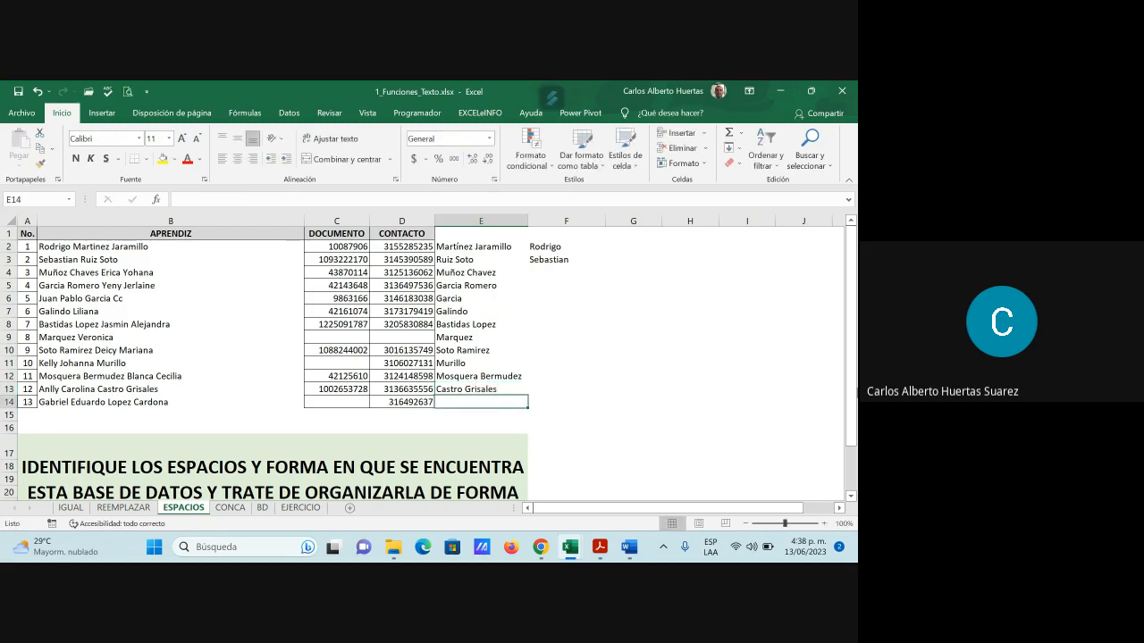
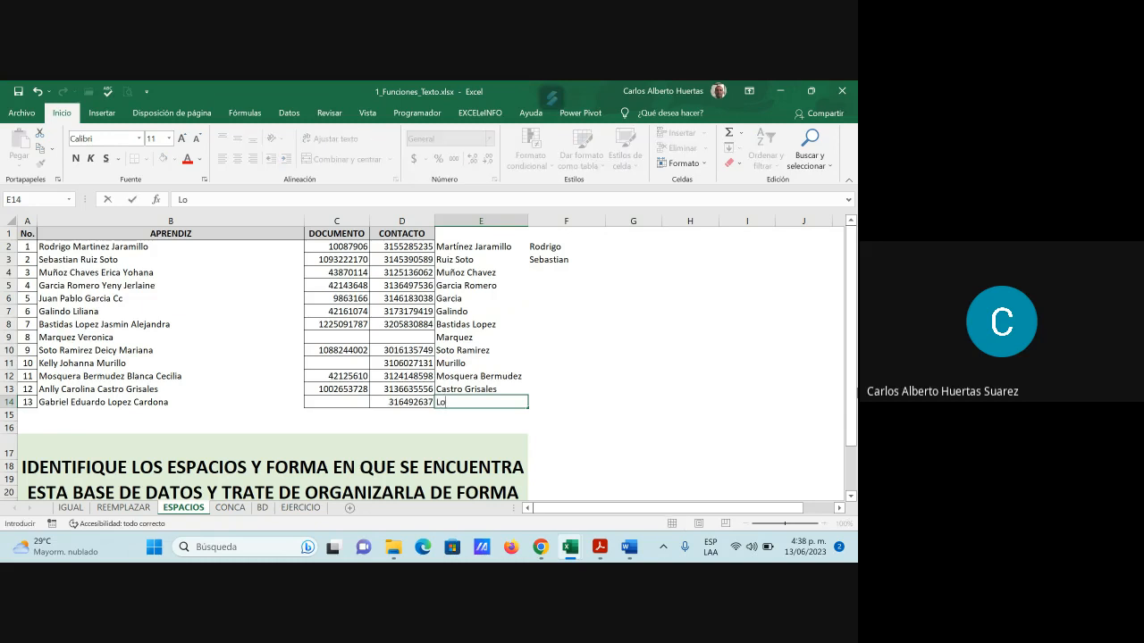
{"action": "key", "text": "Return"}
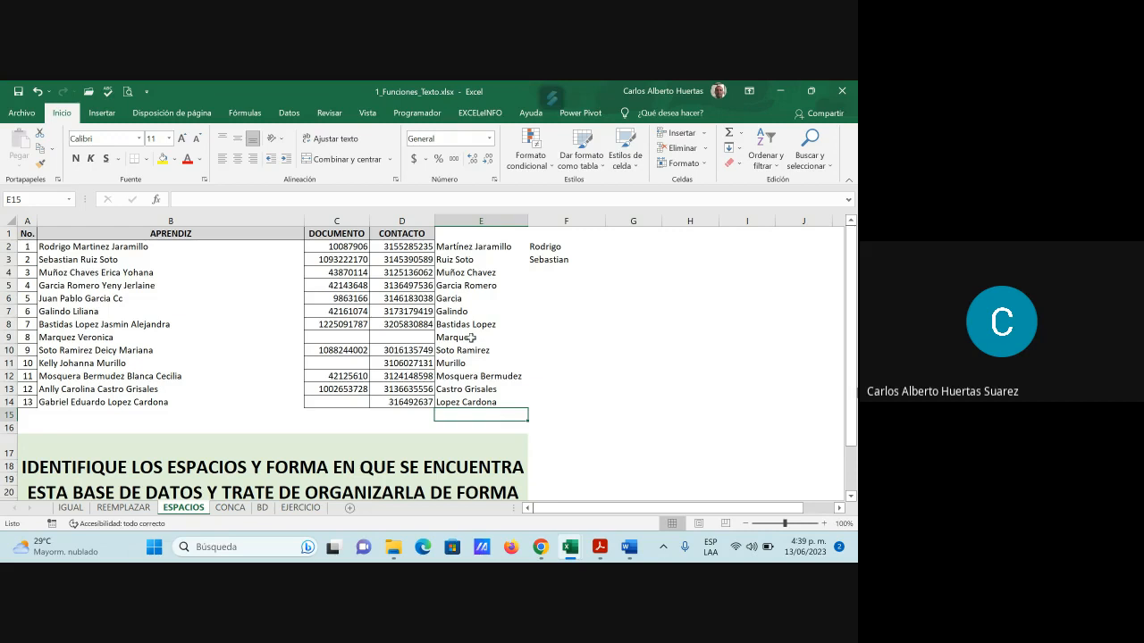
{"action": "left_click", "coordinate": [542, 274]}
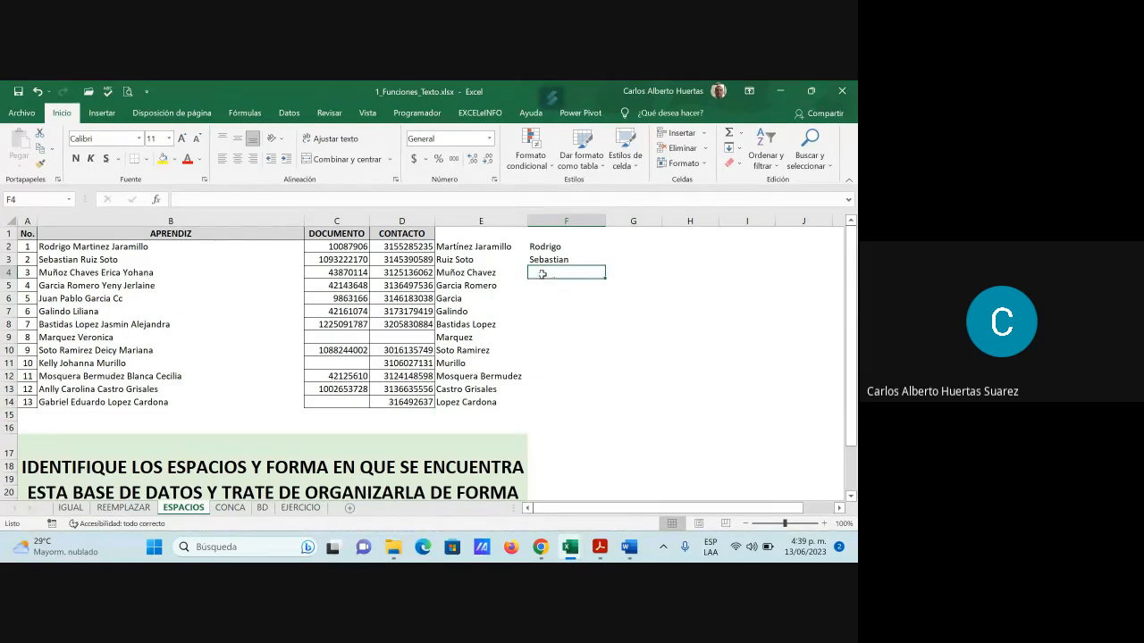
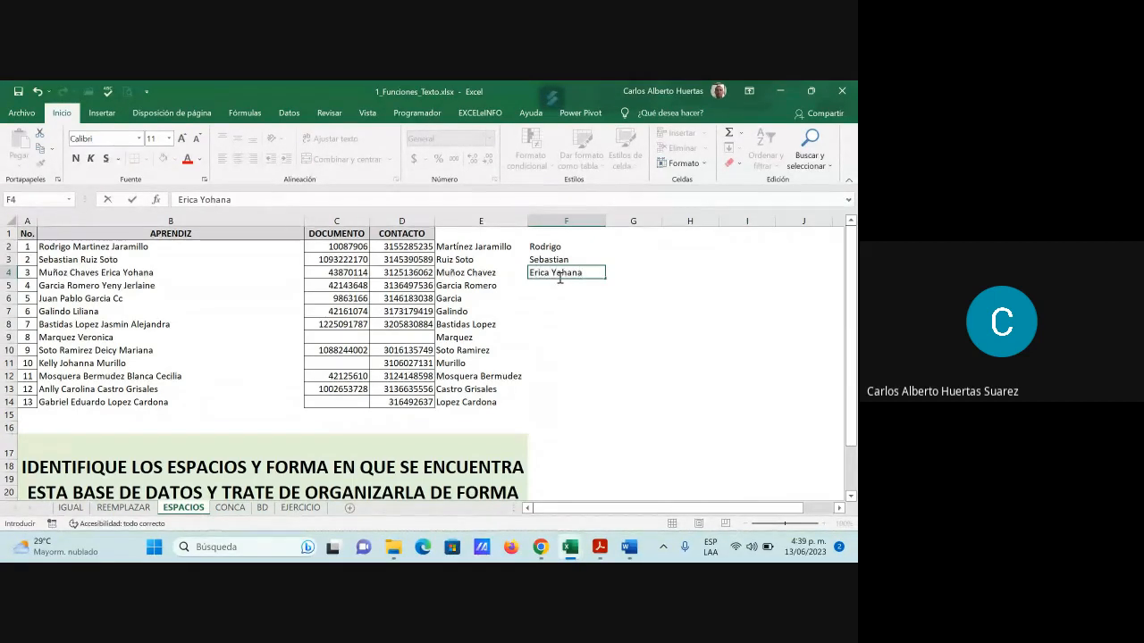
{"action": "key", "text": "Return"}
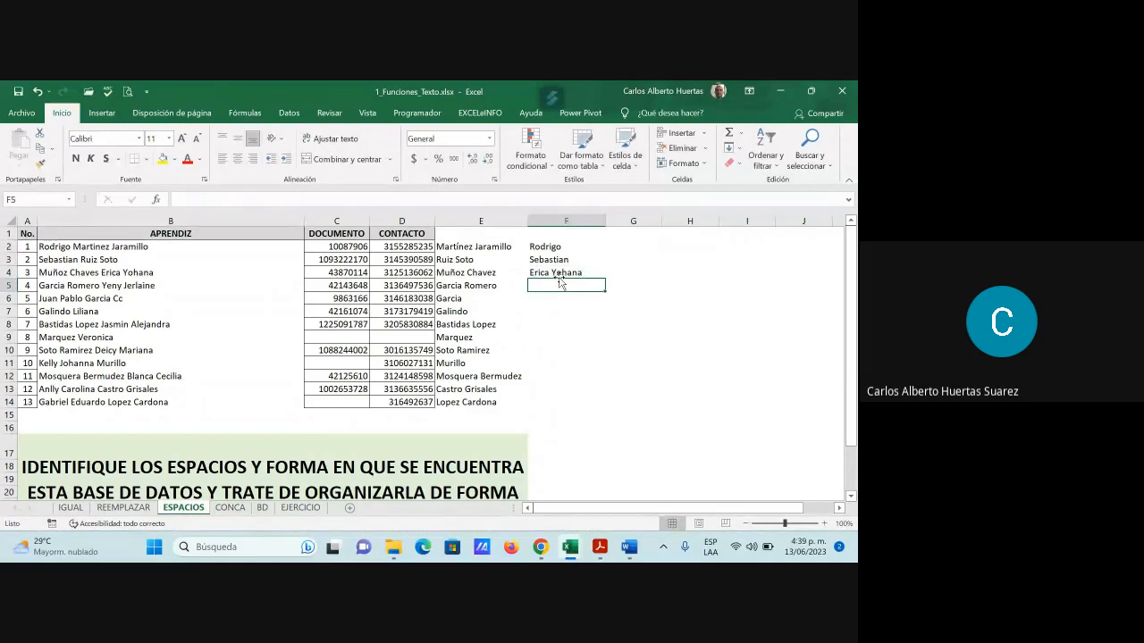
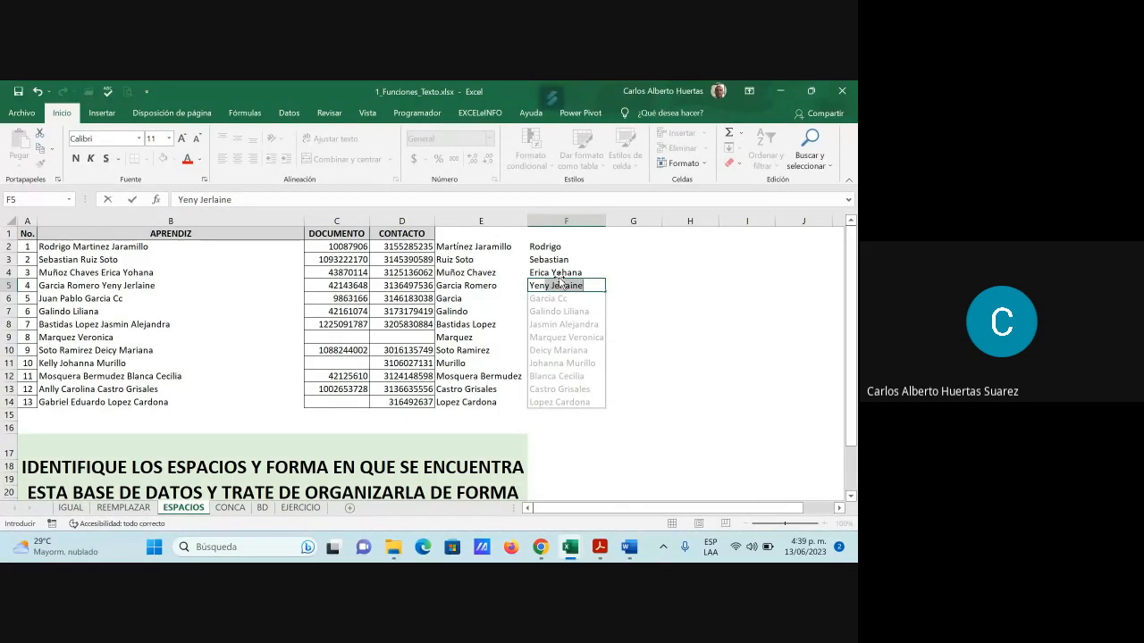
{"action": "key", "text": "Tab"}
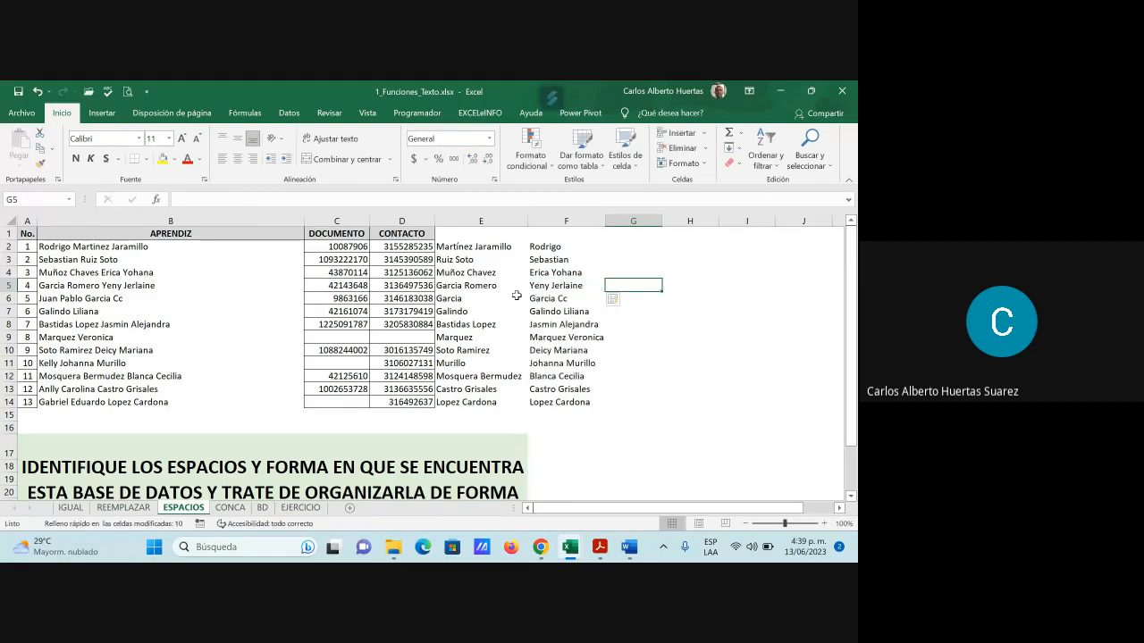
{"action": "key", "text": "Left"}
Correct F6 to 'Juan Pablo' and trim F7 down to the first name
{"action": "key", "text": "Down"}
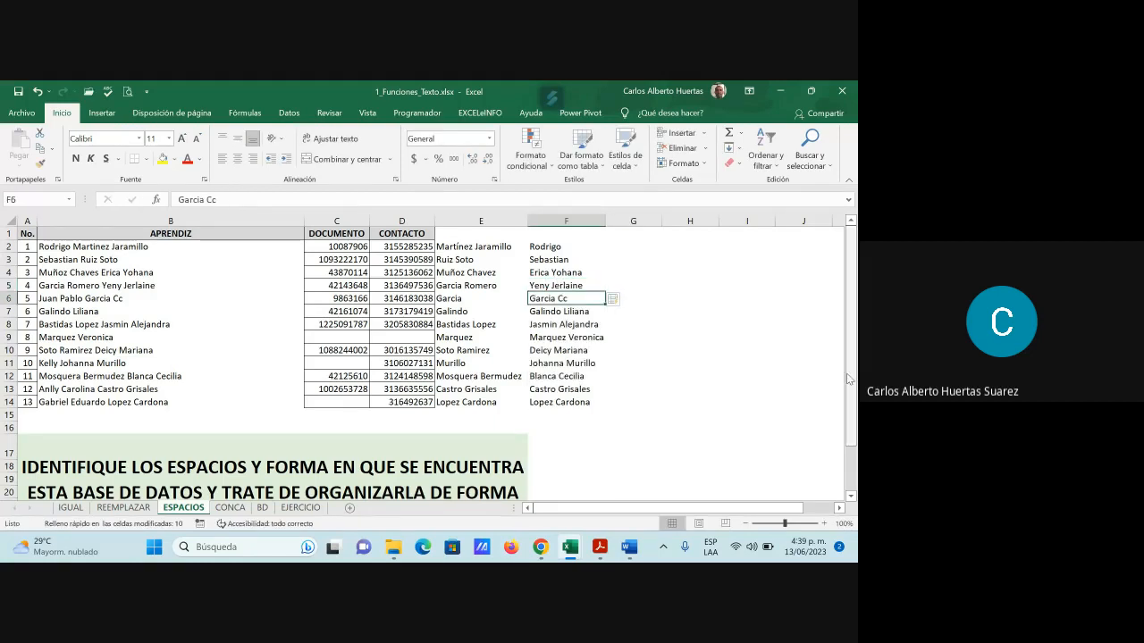
{"action": "type", "text": "Jua"}
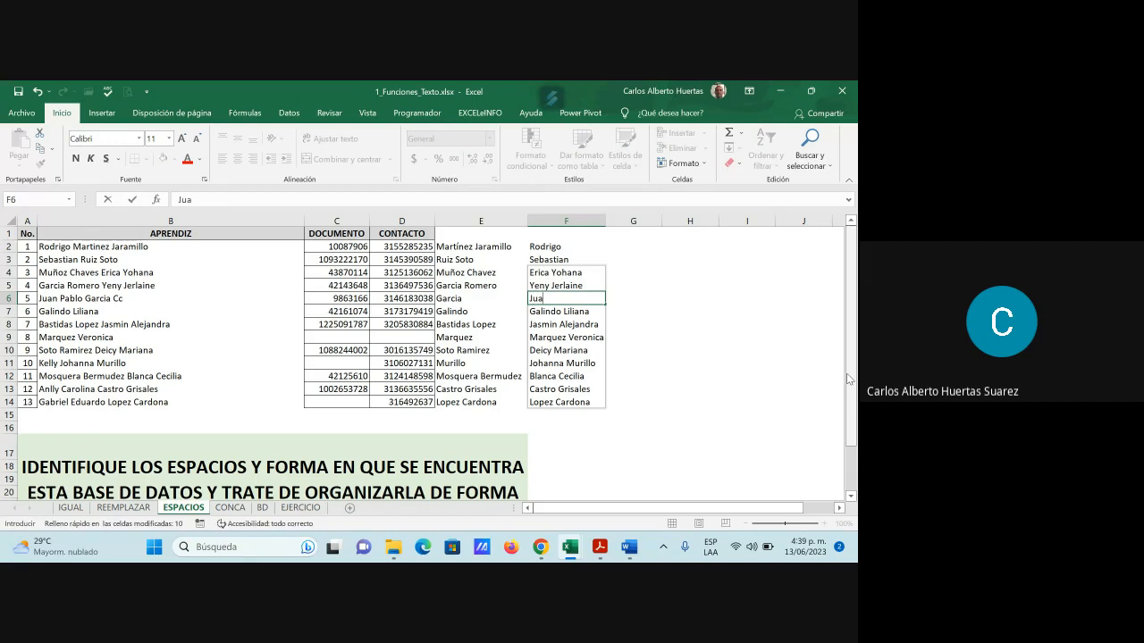
{"action": "type", "text": "n Pablo"}
{"action": "key", "text": "Return"}
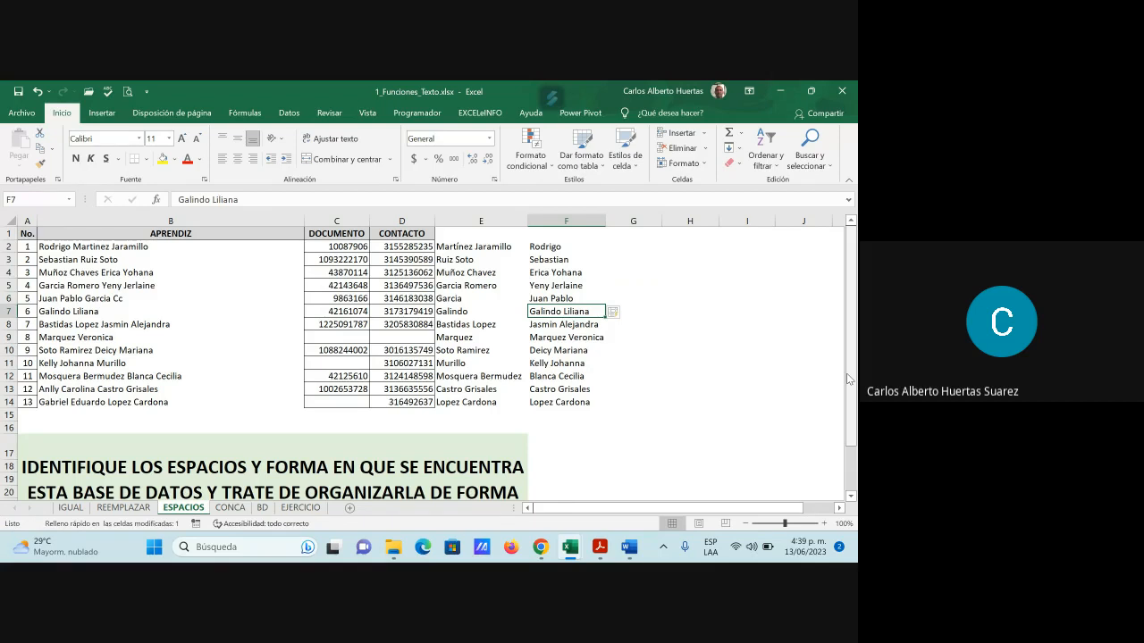
{"action": "key", "text": "F2"}
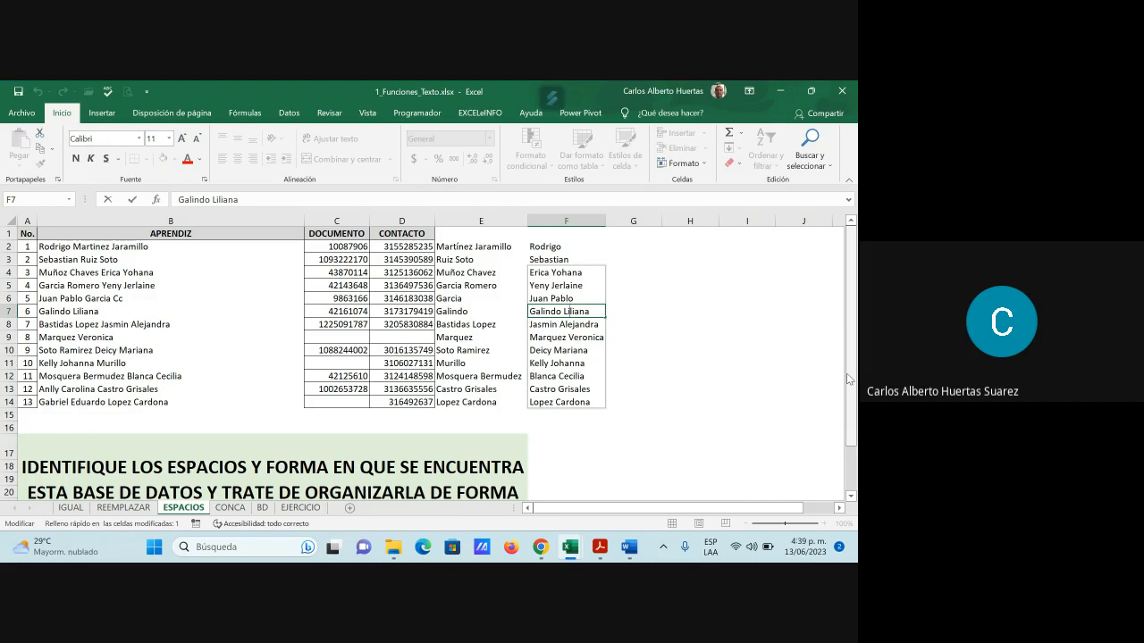
{"action": "key", "text": "BackSpace"}
{"action": "key", "text": "BackSpace"}
{"action": "key", "text": "BackSpace"}
{"action": "key", "text": "BackSpace"}
{"action": "key", "text": "BackSpace"}
{"action": "key", "text": "BackSpace"}
{"action": "key", "text": "BackSpace"}
{"action": "key", "text": "BackSpace"}
{"action": "key", "text": "Return"}
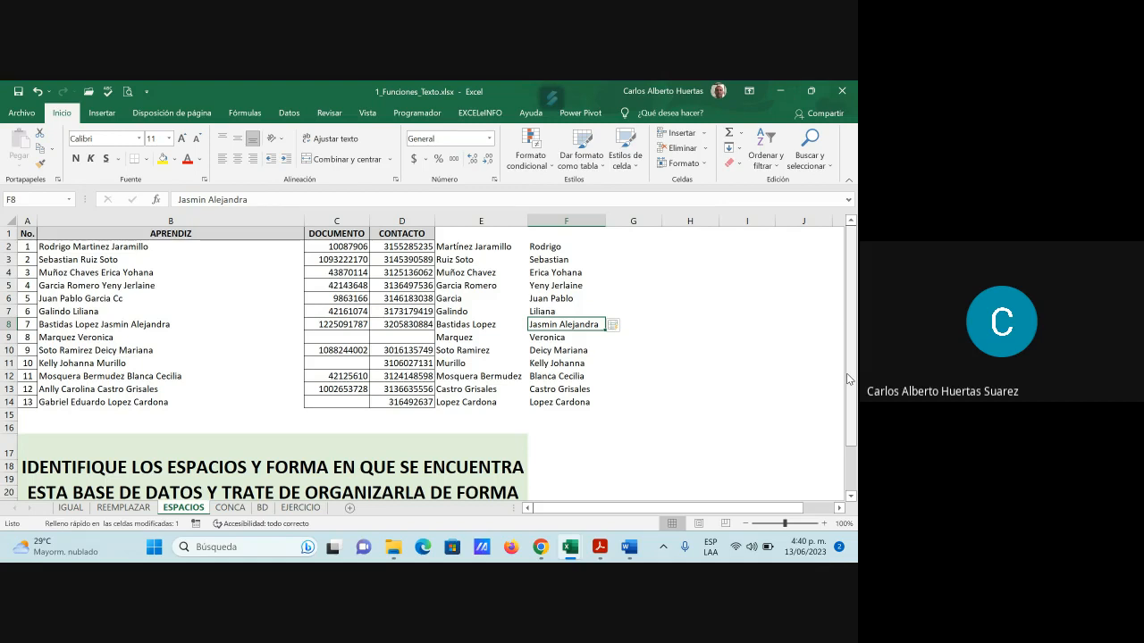
{"action": "key", "text": "Down"}
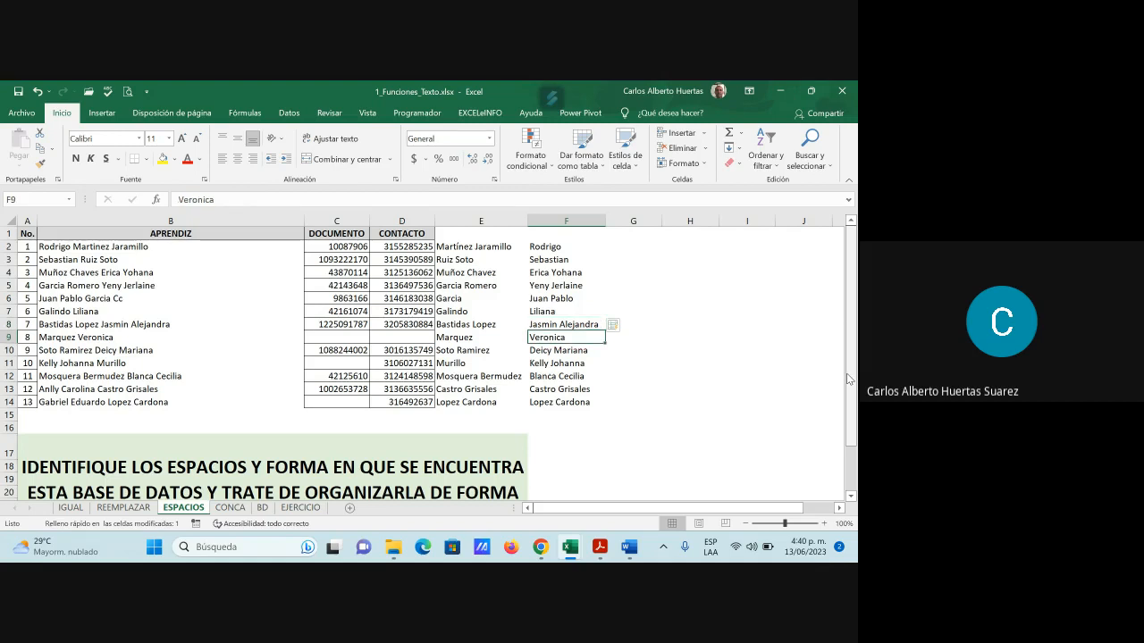
{"action": "key", "text": "Down"}
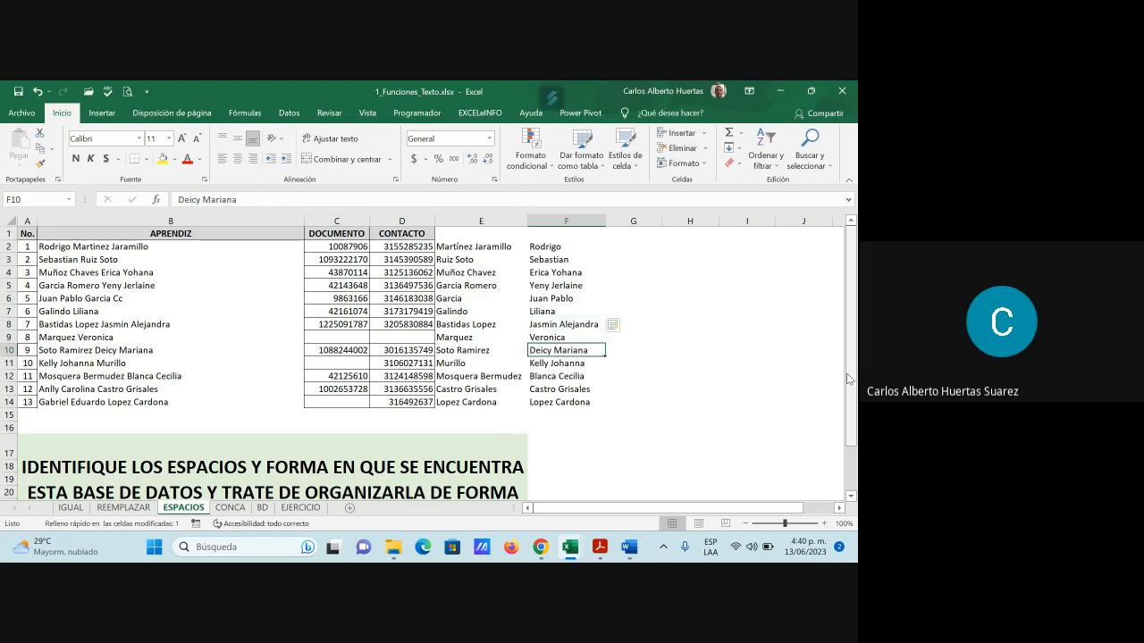
{"action": "key", "text": "Down"}
{"action": "key", "text": "Down"}
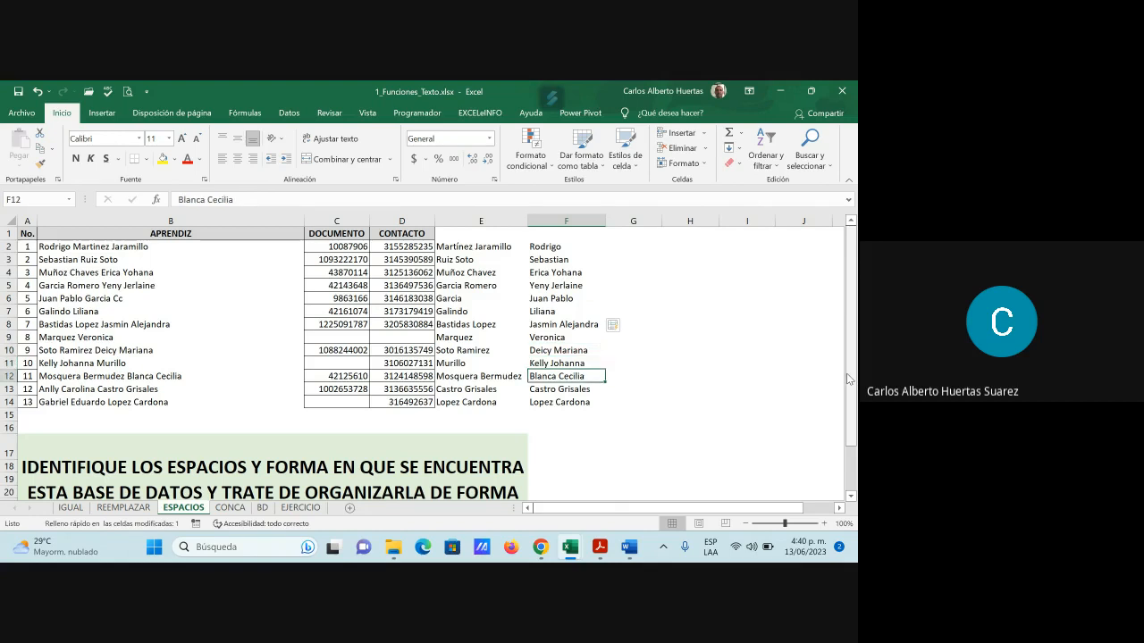
{"action": "key", "text": "Down"}
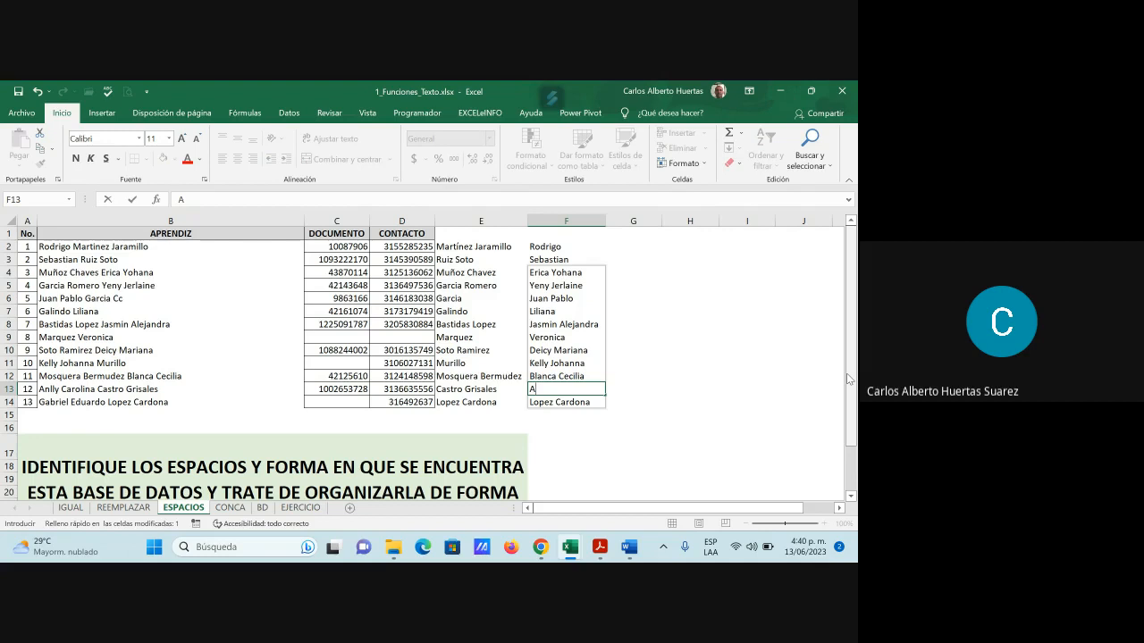
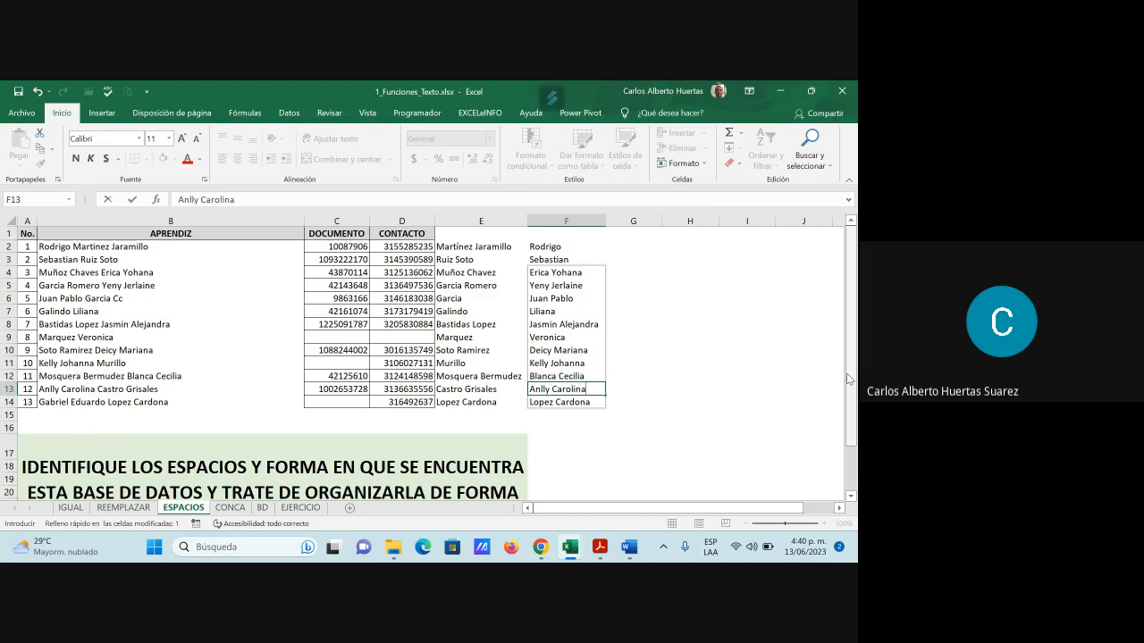
{"action": "key", "text": "Return"}
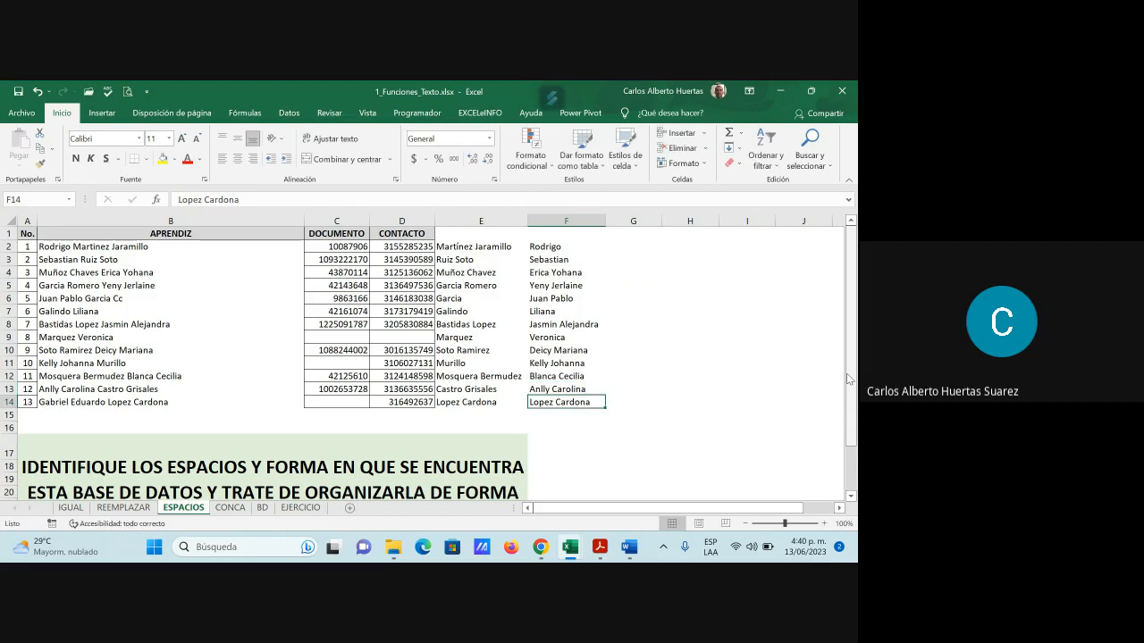
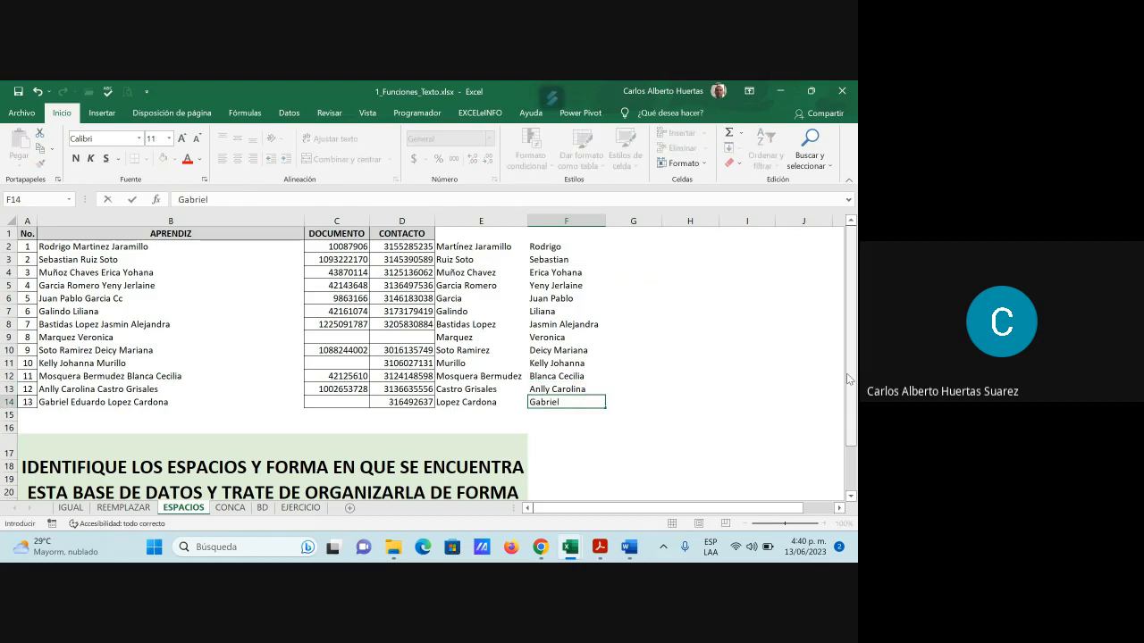
{"action": "key", "text": "Return"}
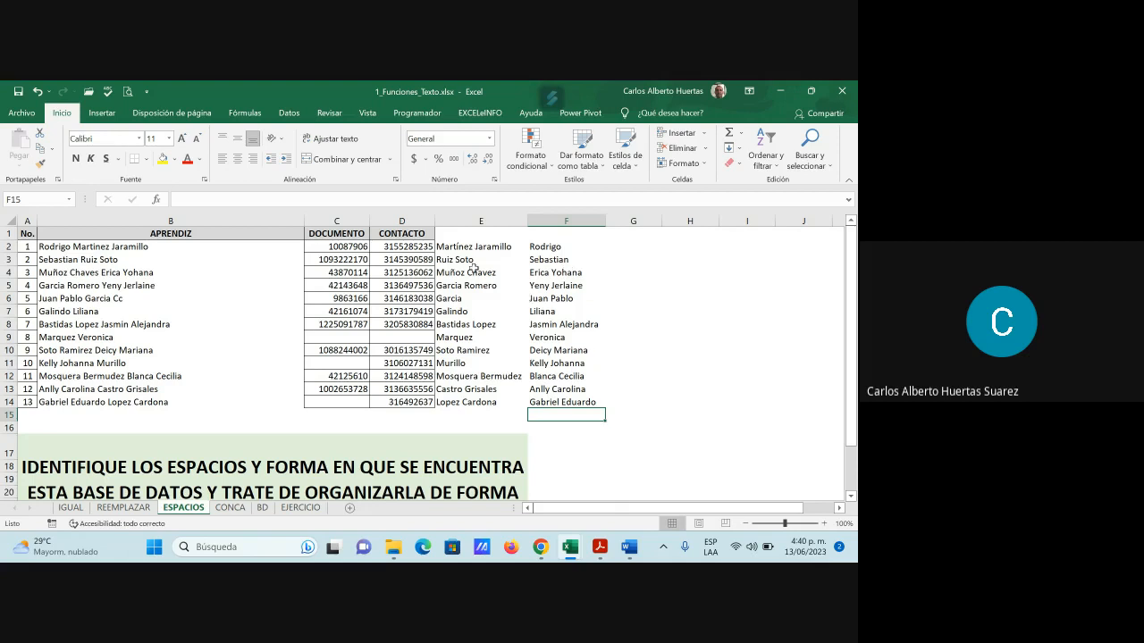
Enter 'Martínez' in G2 and 'Ruiz' in G3, accepting Flash Fill for the remaining rows
{"action": "left_click", "coordinate": [632, 244]}
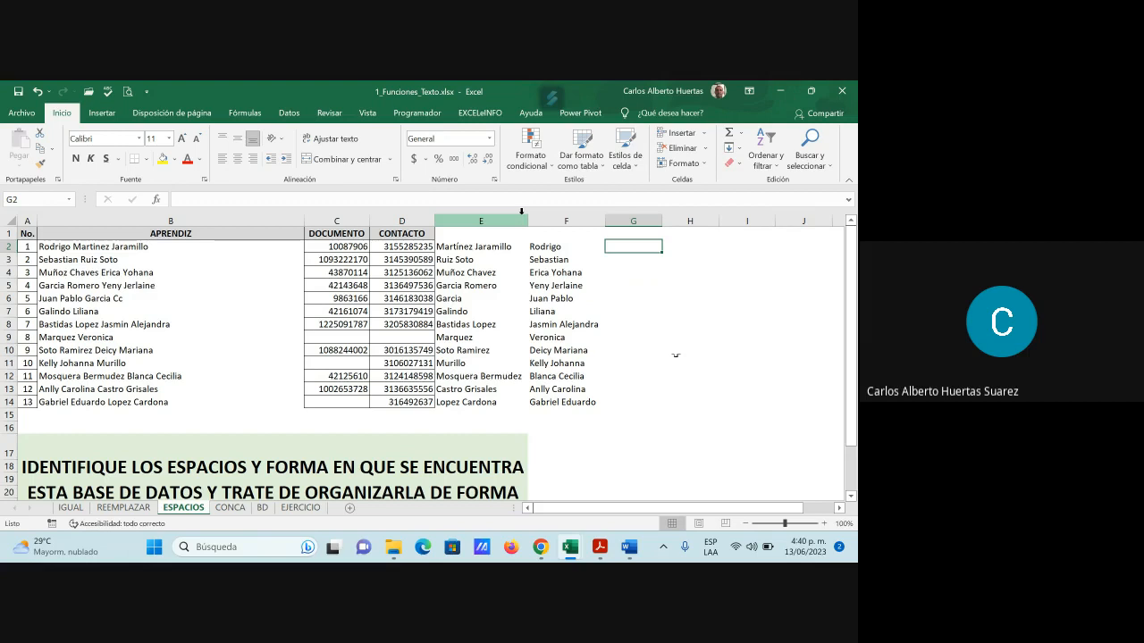
{"action": "type", "text": "Ma"}
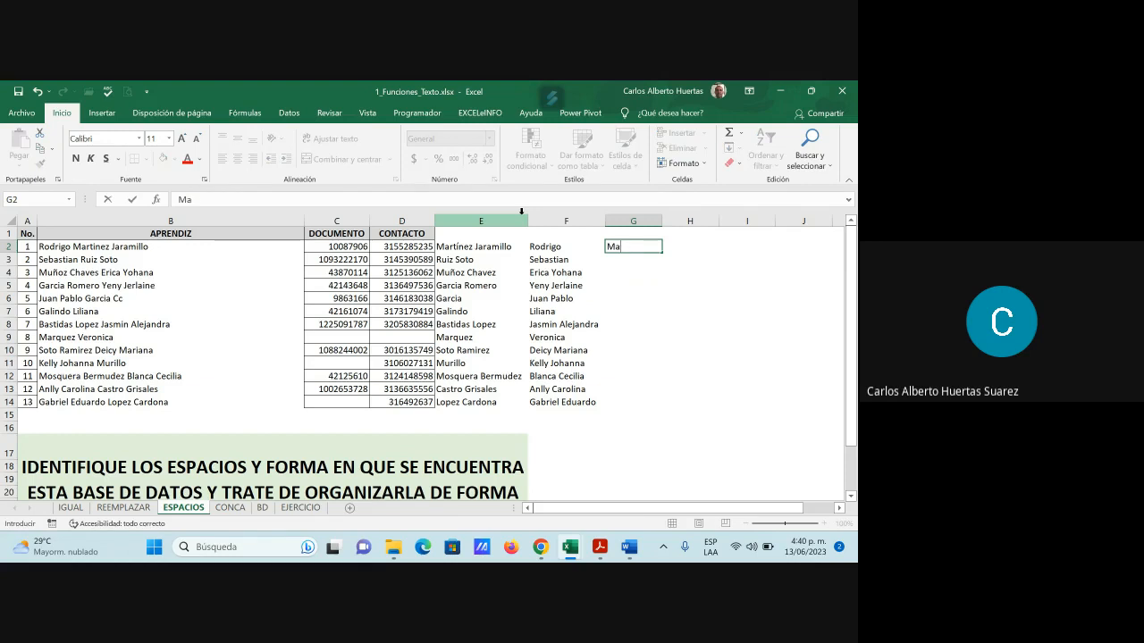
{"action": "type", "text": "rtínez"}
{"action": "key", "text": "Return"}
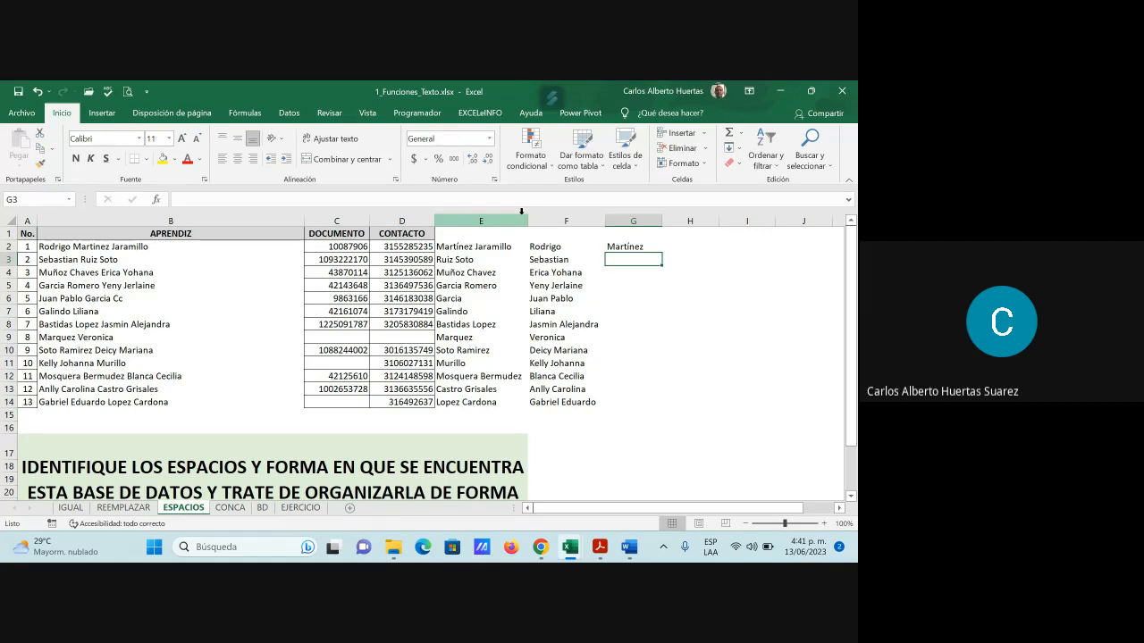
{"action": "type", "text": "Ruiz"}
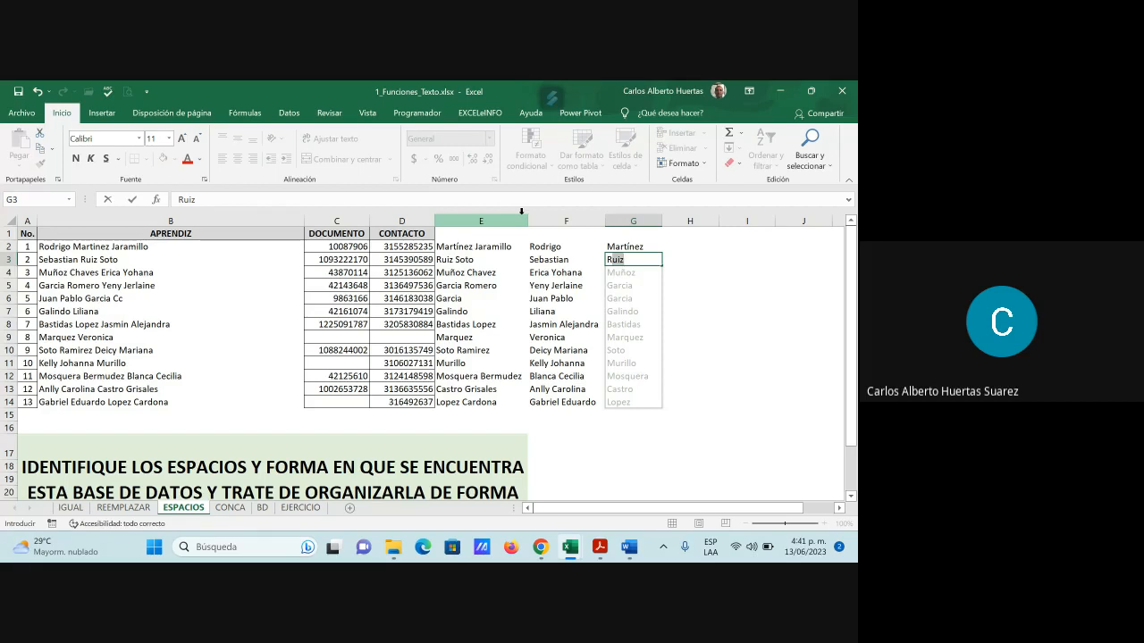
{"action": "key", "text": "Tab"}
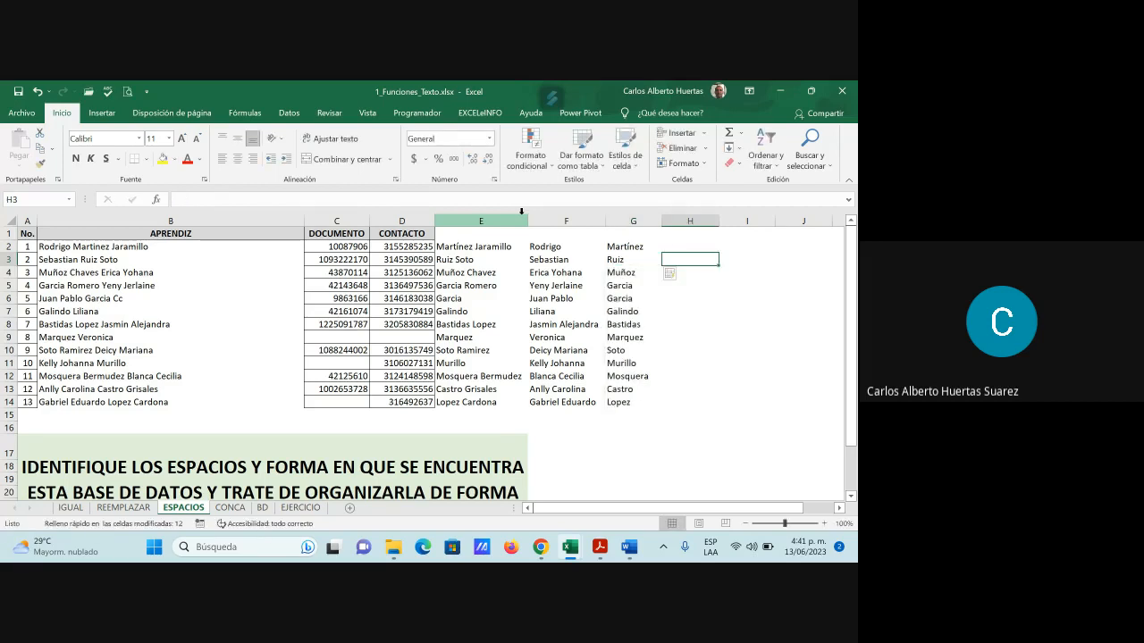
Check the flash-filled first surnames down column G to row 14
{"action": "key", "text": "Left"}
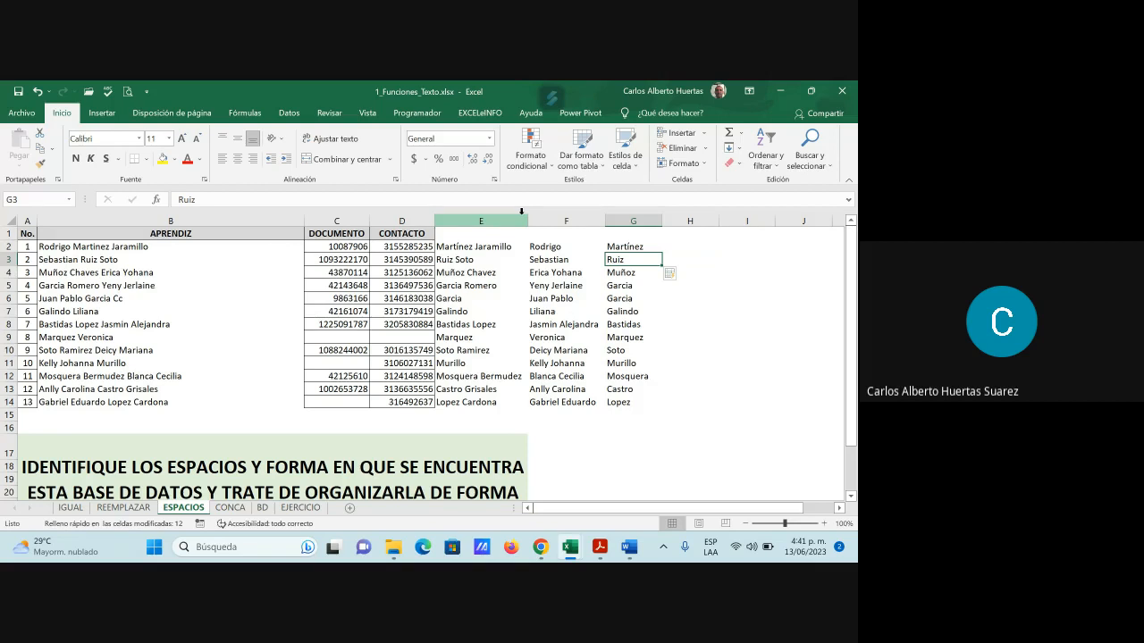
{"action": "key", "text": "Down"}
{"action": "key", "text": "Down"}
{"action": "key", "text": "Down"}
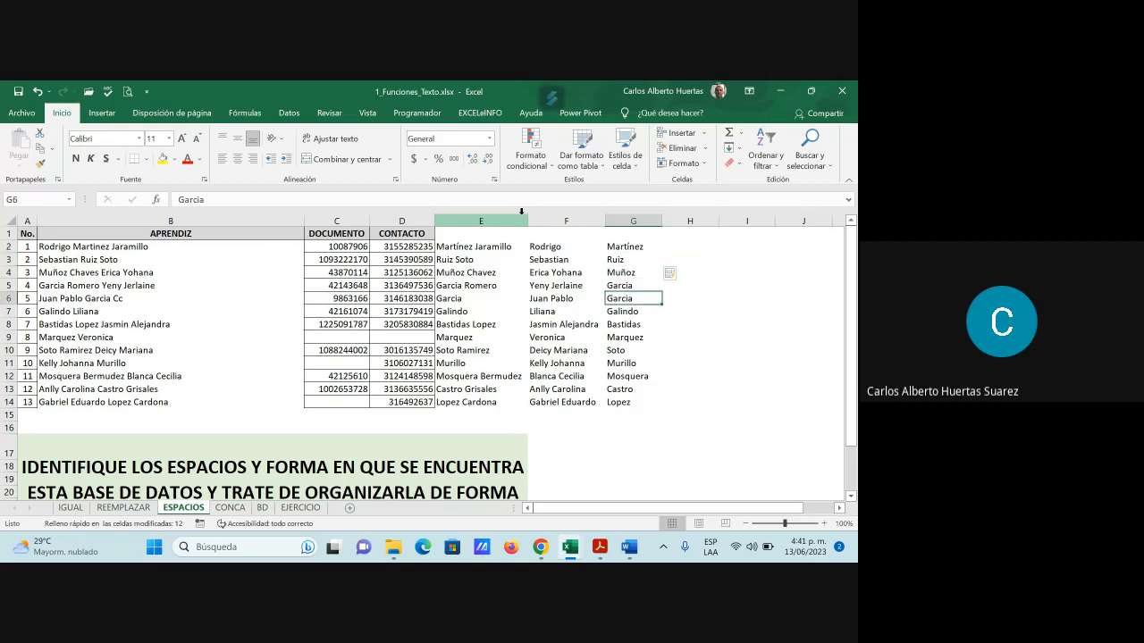
{"action": "key", "text": "Down"}
{"action": "key", "text": "Down"}
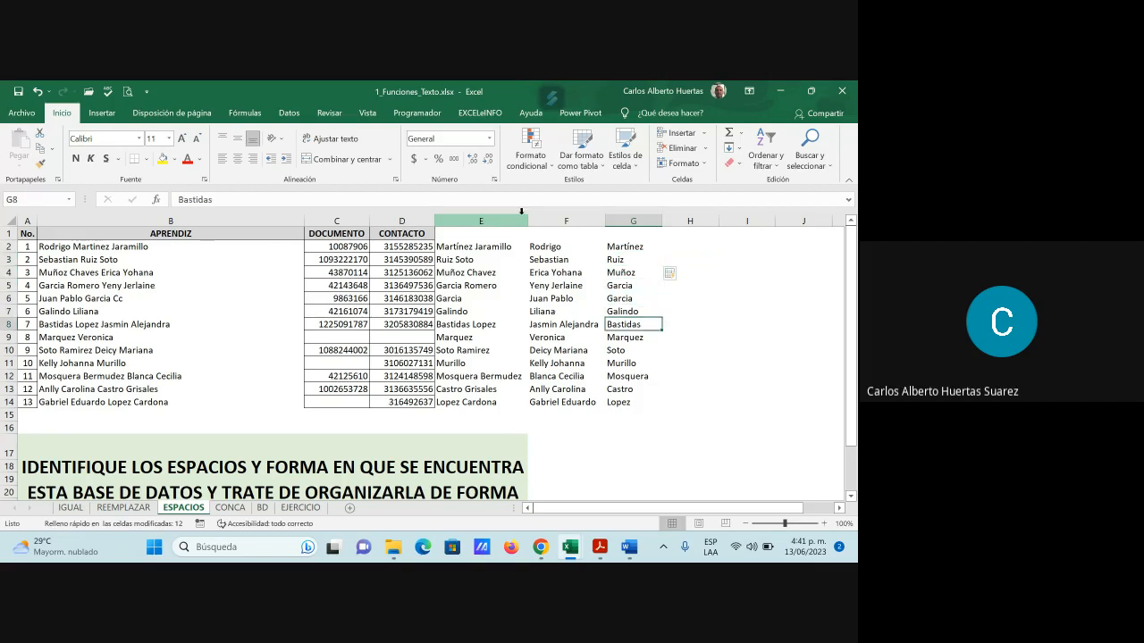
{"action": "key", "text": "Down"}
{"action": "key", "text": "Down"}
{"action": "key", "text": "Down"}
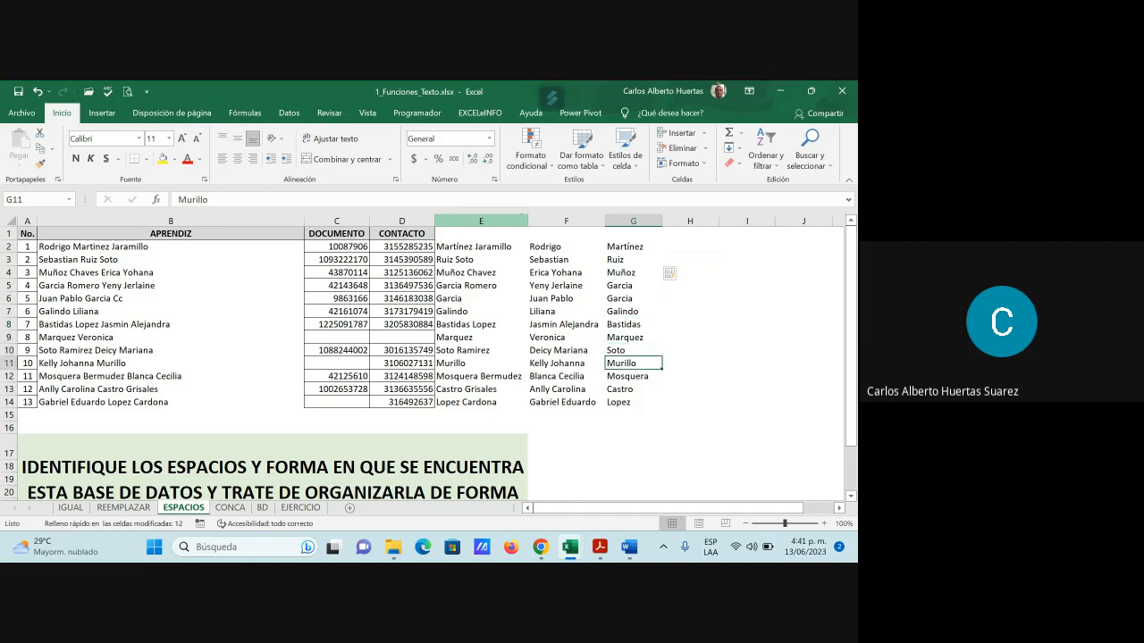
{"action": "key", "text": "Down"}
{"action": "key", "text": "Down"}
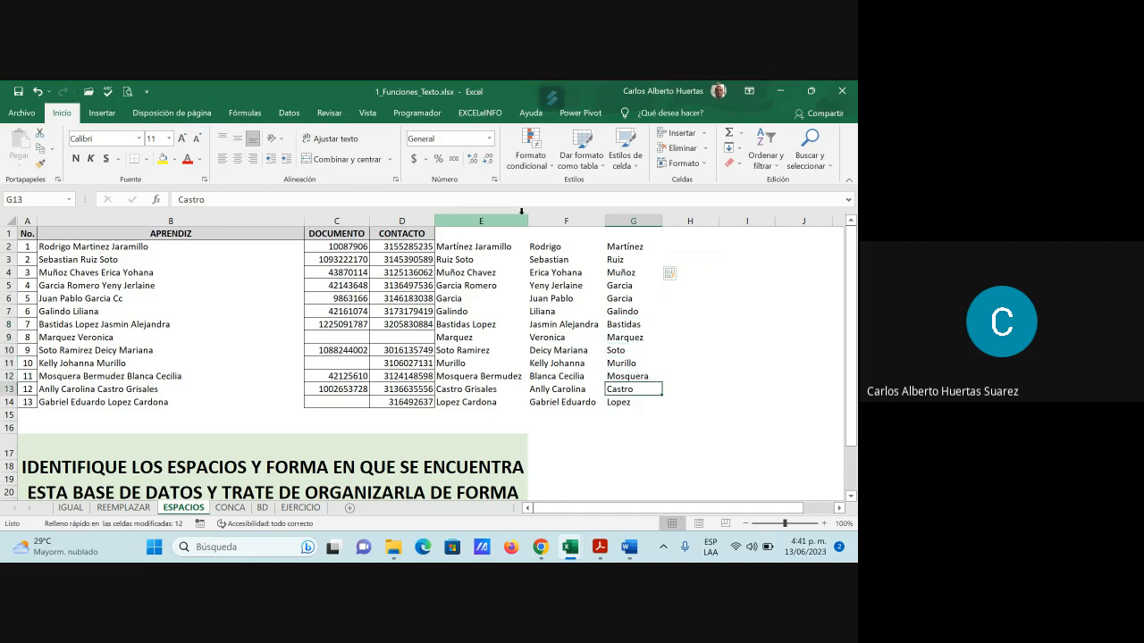
{"action": "key", "text": "Down"}
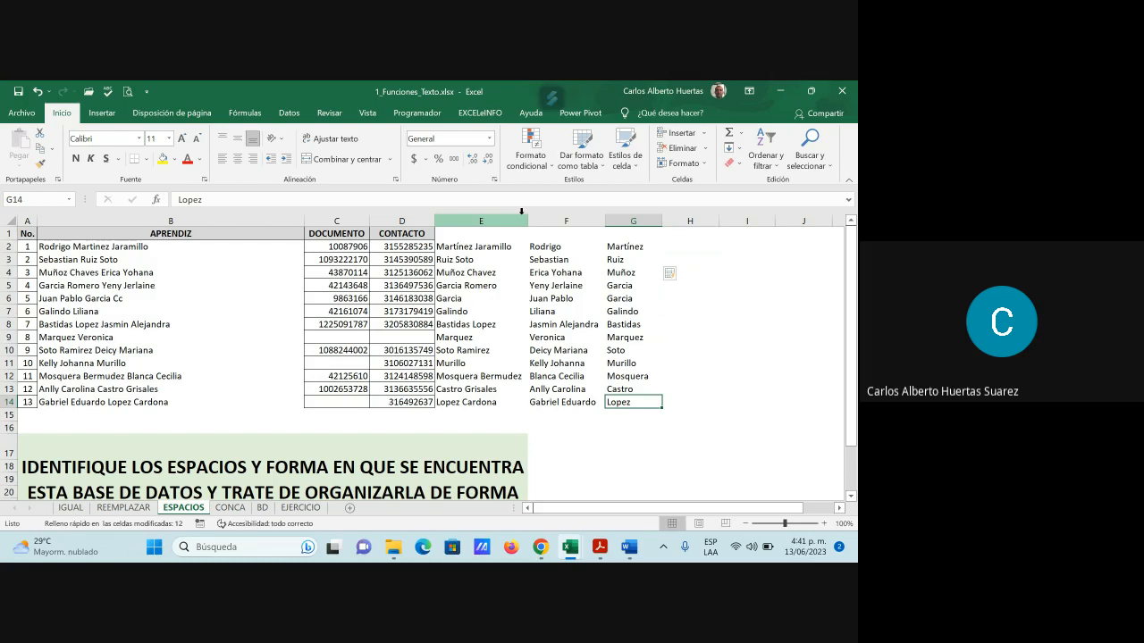
{"action": "key", "text": "Right"}
{"action": "key", "text": "Up"}
{"action": "key", "text": "Up"}
{"action": "key", "text": "Up"}
{"action": "key", "text": "Up"}
{"action": "key", "text": "Up"}
{"action": "key", "text": "Up"}
{"action": "key", "text": "Up"}
{"action": "key", "text": "Up"}
{"action": "key", "text": "Up"}
{"action": "key", "text": "Up"}
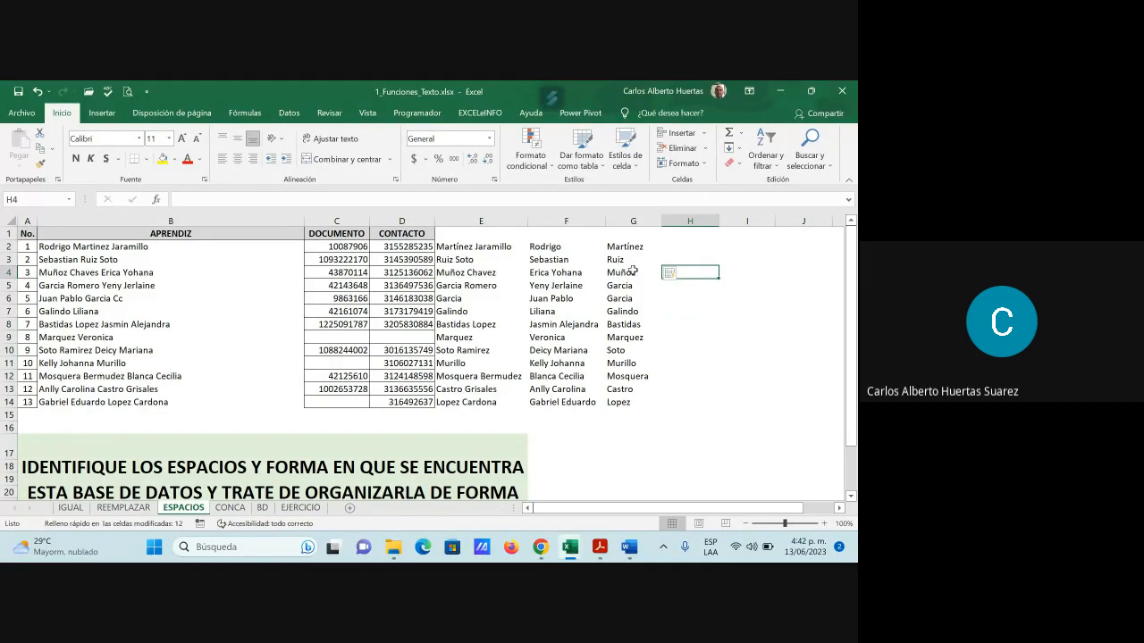
Enter 'Jaramillo' in H2, then discard it along with the partial H3 entry
{"action": "left_click", "coordinate": [684, 251]}
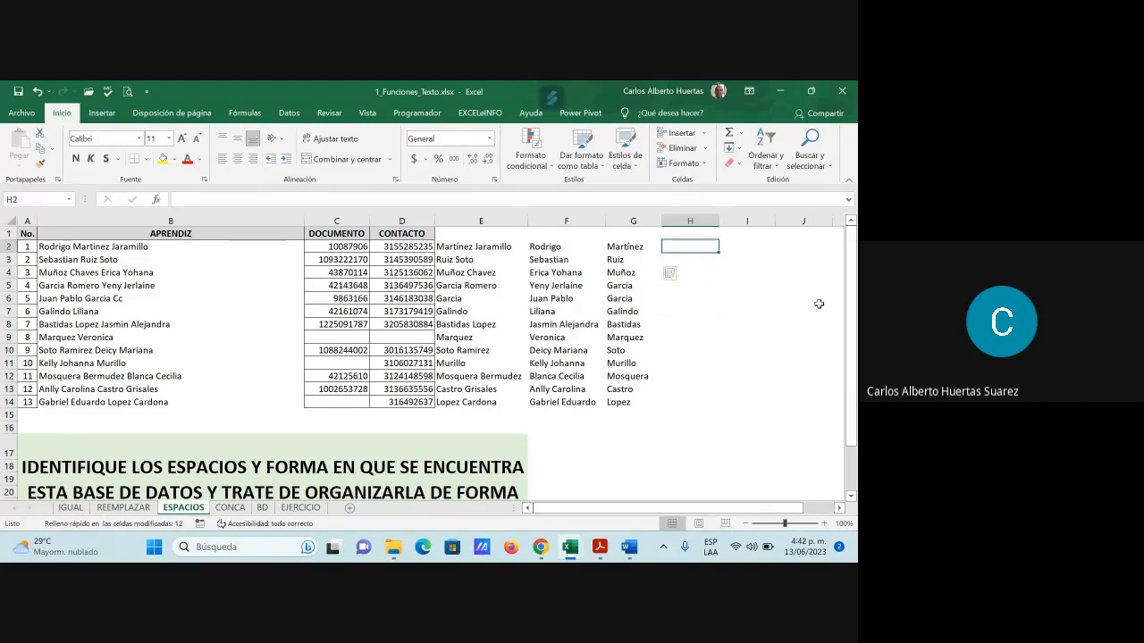
{"action": "type", "text": "Jarami"}
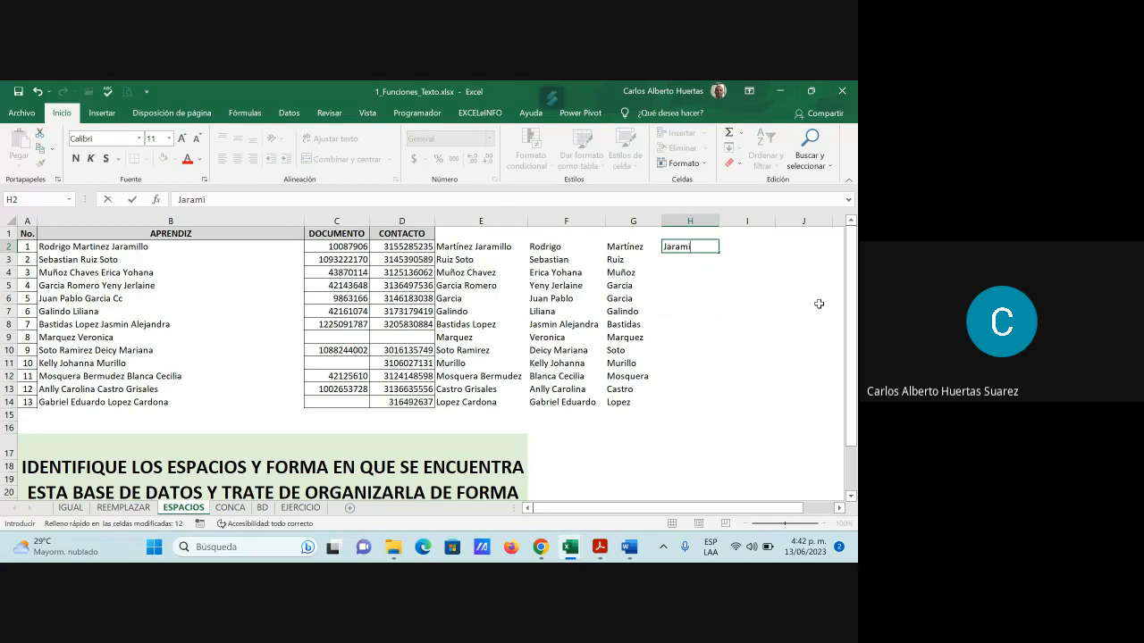
{"action": "type", "text": "llo"}
{"action": "key", "text": "Return"}
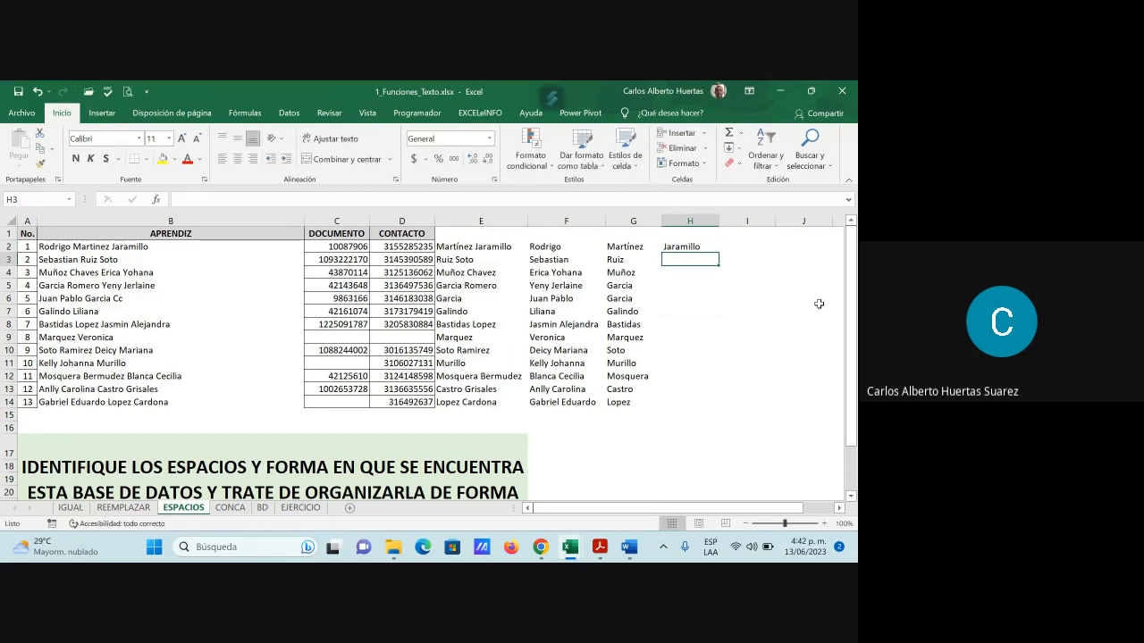
{"action": "type", "text": "soto"}
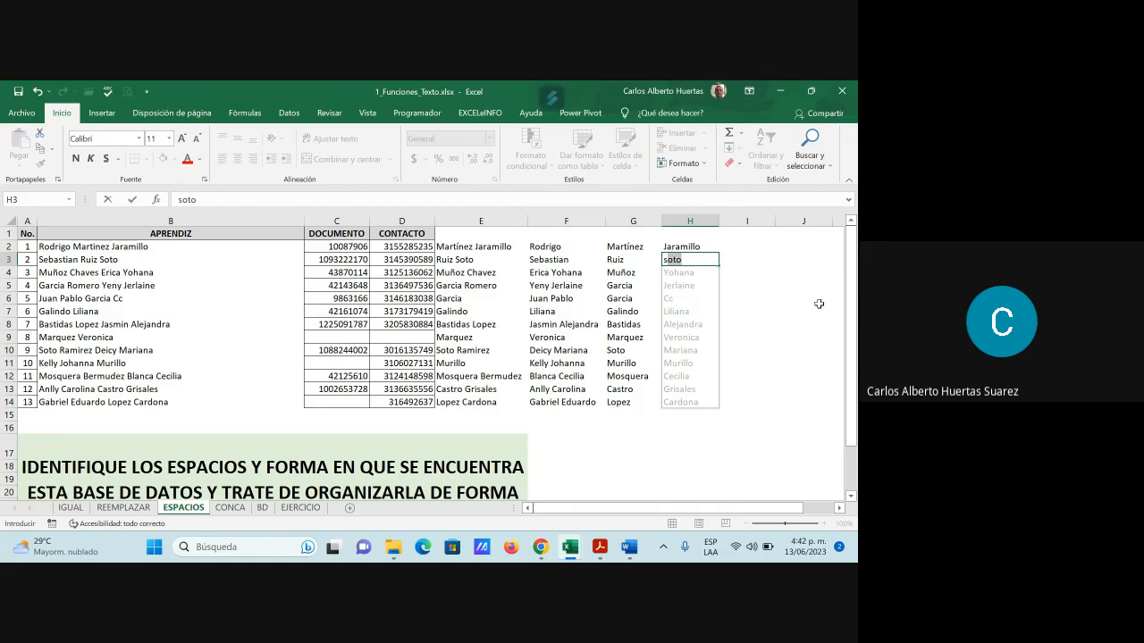
{"action": "key", "text": "BackSpace"}
{"action": "key", "text": "BackSpace"}
{"action": "key", "text": "BackSpace"}
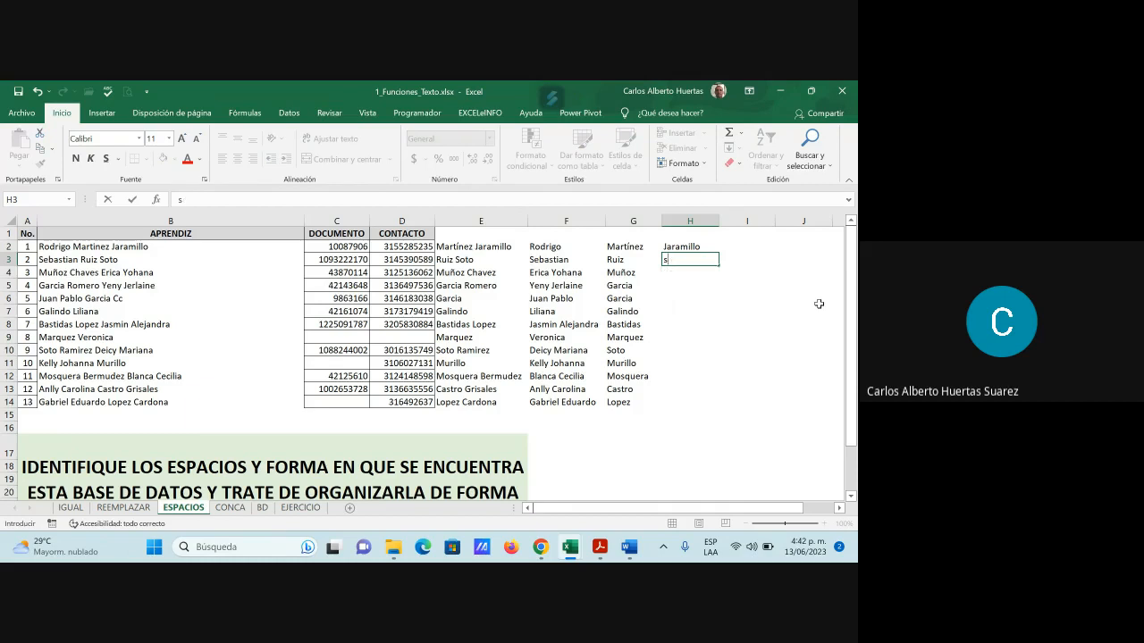
{"action": "key", "text": "Up"}
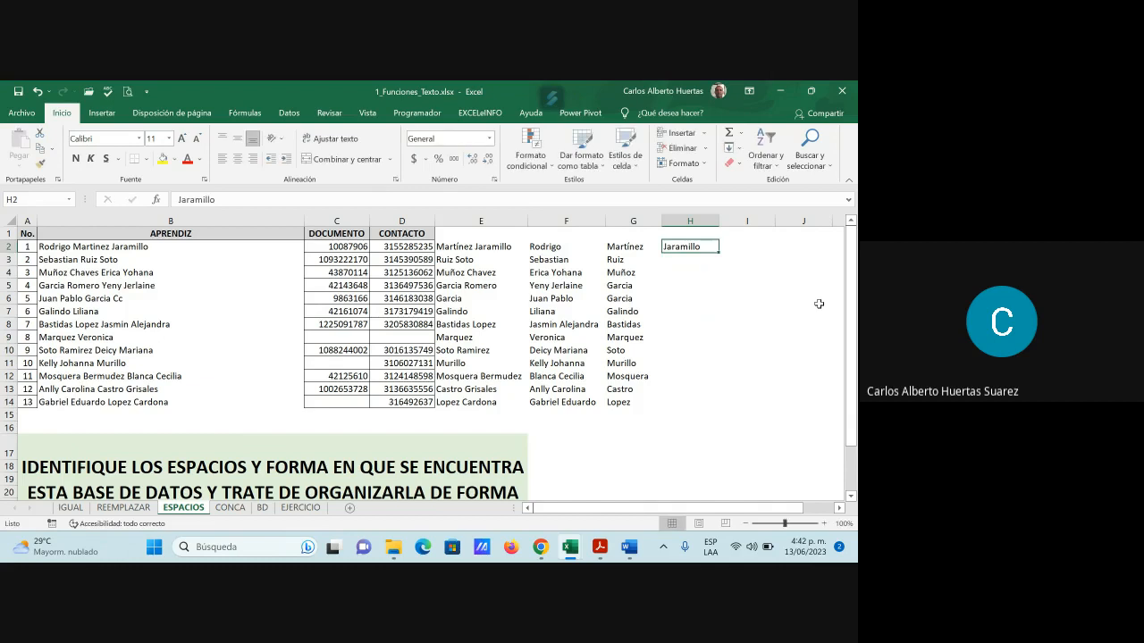
{"action": "key", "text": "Delete"}
Clear the first surnames from G2:G14
{"action": "left_click_drag", "start_coordinate": [627, 248], "coordinate": [620, 403]}
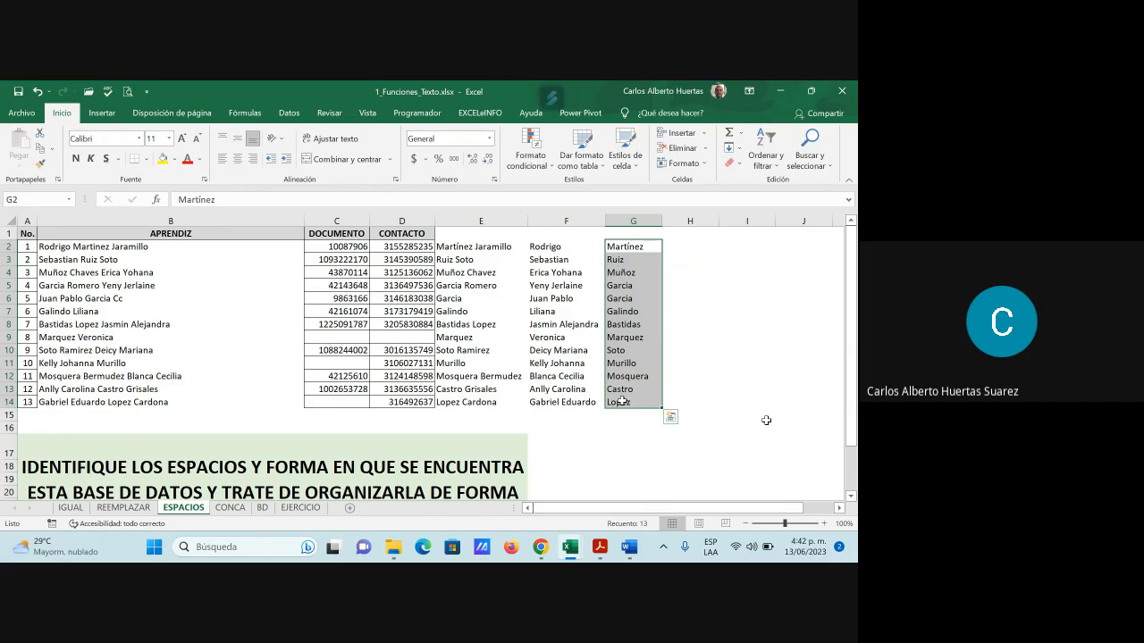
{"action": "key", "text": "Delete"}
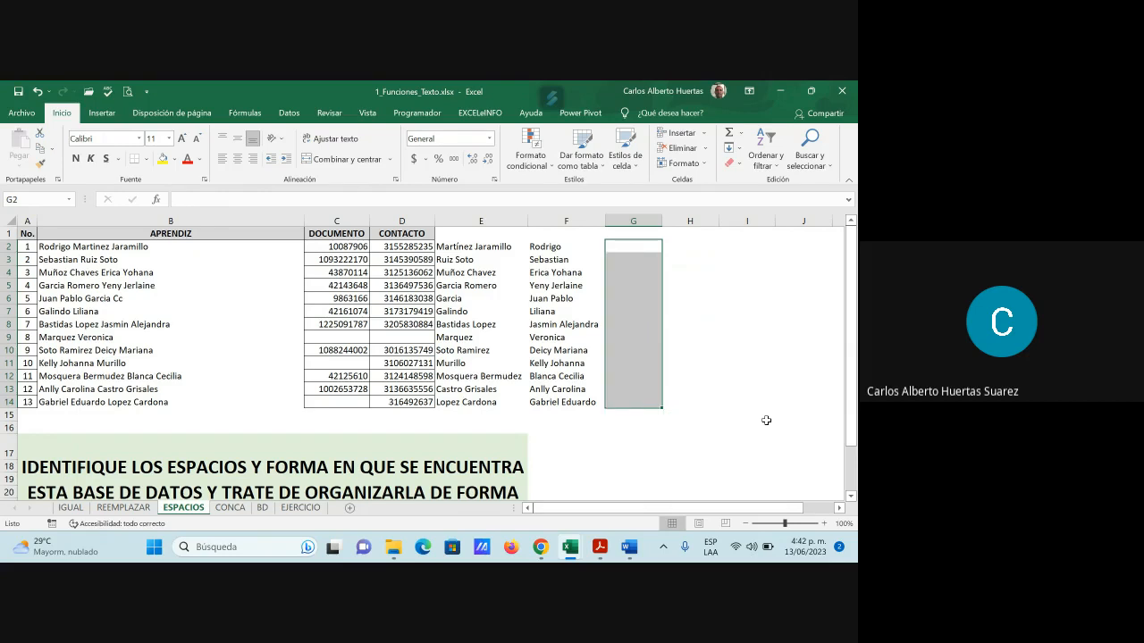
{"action": "left_click", "coordinate": [650, 259]}
{"action": "left_click", "coordinate": [631, 247]}
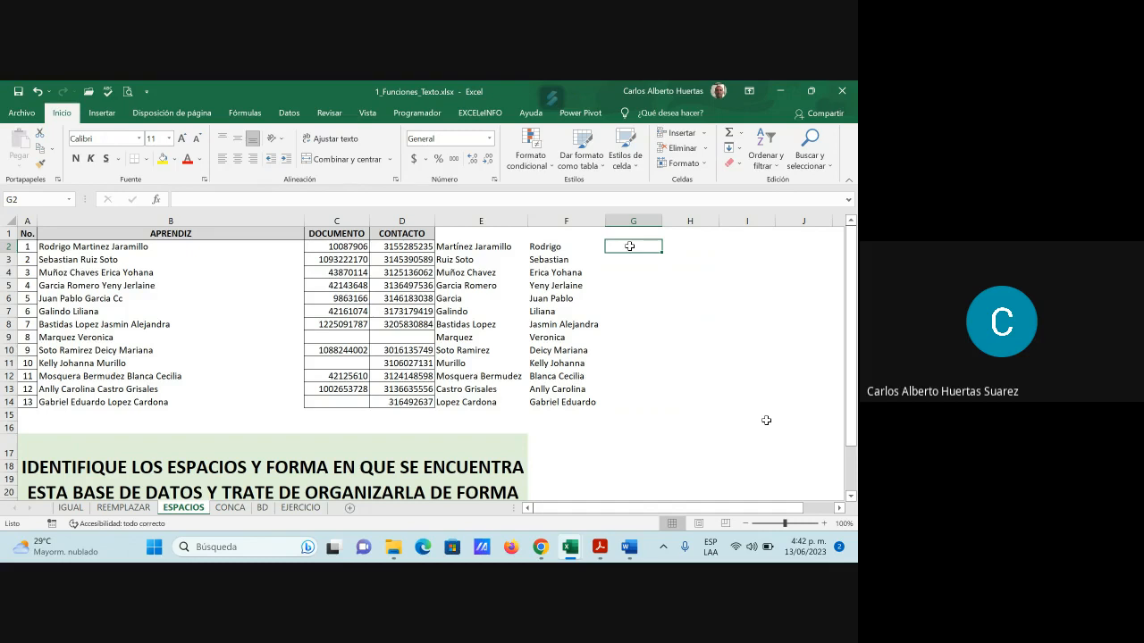
Pick CONCATENAR from the All-categories function list for cell G2
{"action": "left_click", "coordinate": [159, 202]}
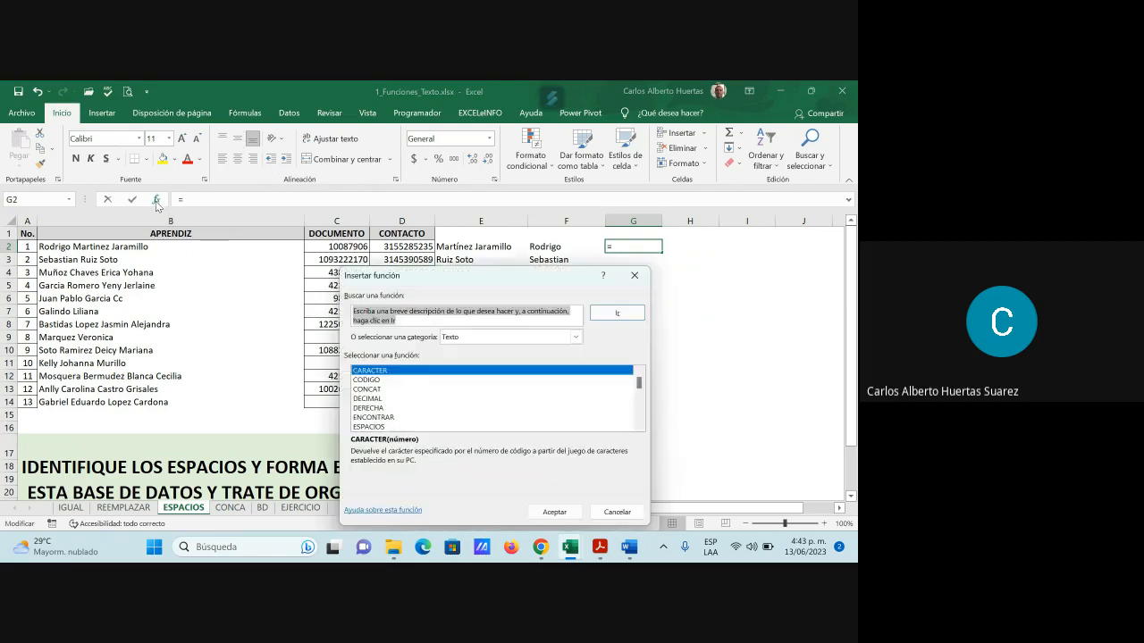
{"action": "scroll", "coordinate": [408, 422], "scroll_direction": "down", "scroll_amount": 1}
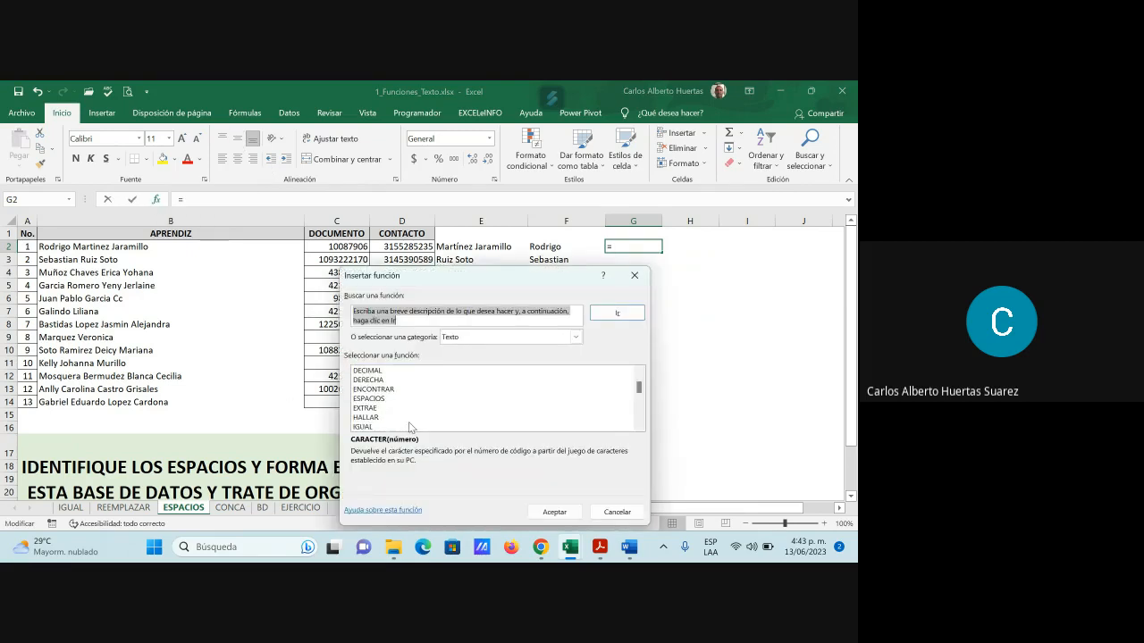
{"action": "scroll", "coordinate": [410, 427], "scroll_direction": "down", "scroll_amount": 2}
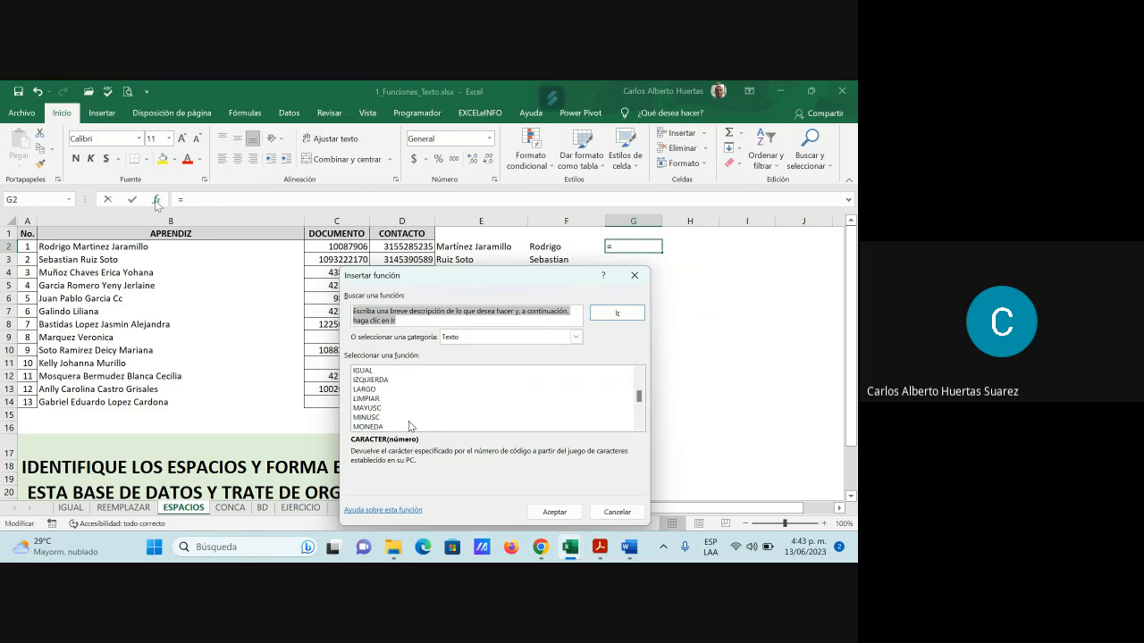
{"action": "scroll", "coordinate": [409, 426], "scroll_direction": "up", "scroll_amount": 1}
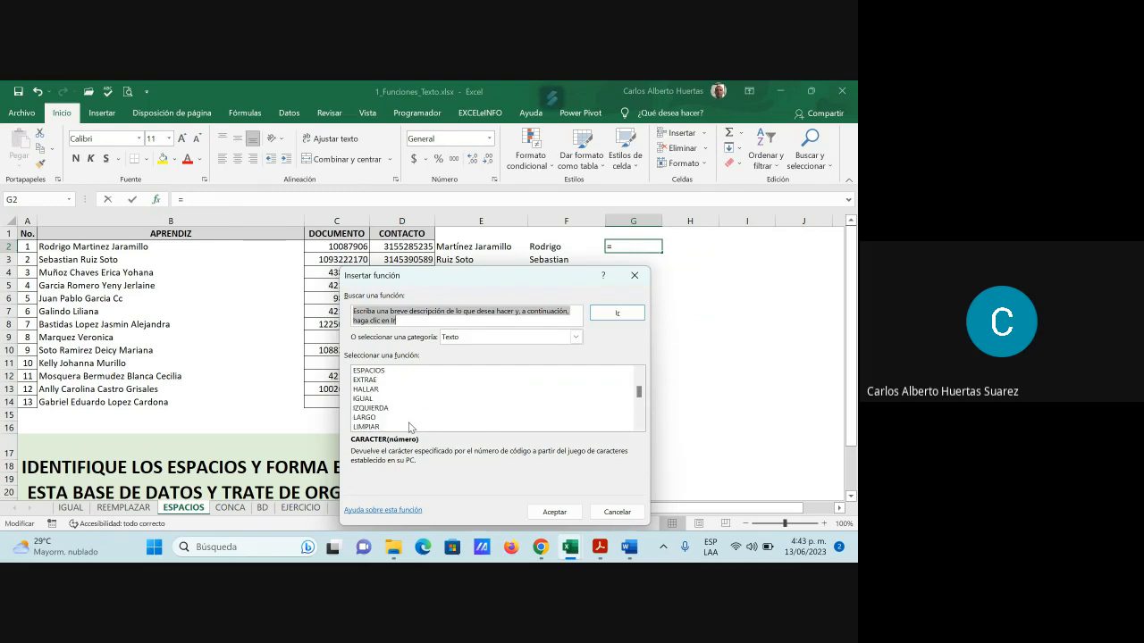
{"action": "scroll", "coordinate": [410, 428], "scroll_direction": "up", "scroll_amount": 1}
{"action": "scroll", "coordinate": [409, 427], "scroll_direction": "up", "scroll_amount": 1}
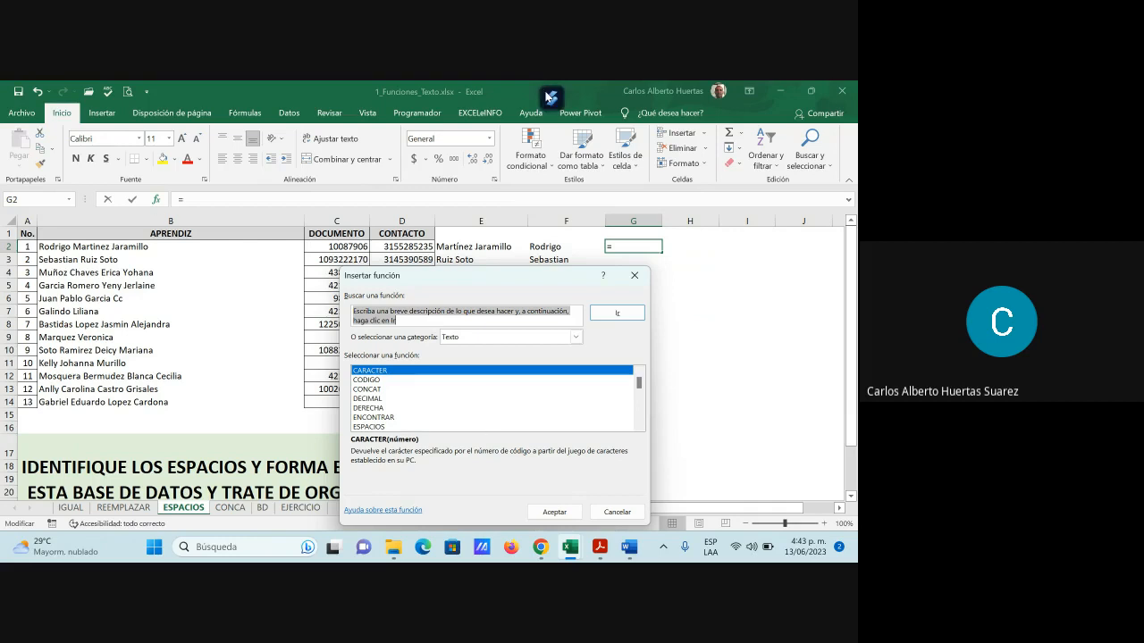
{"action": "left_click", "coordinate": [576, 337]}
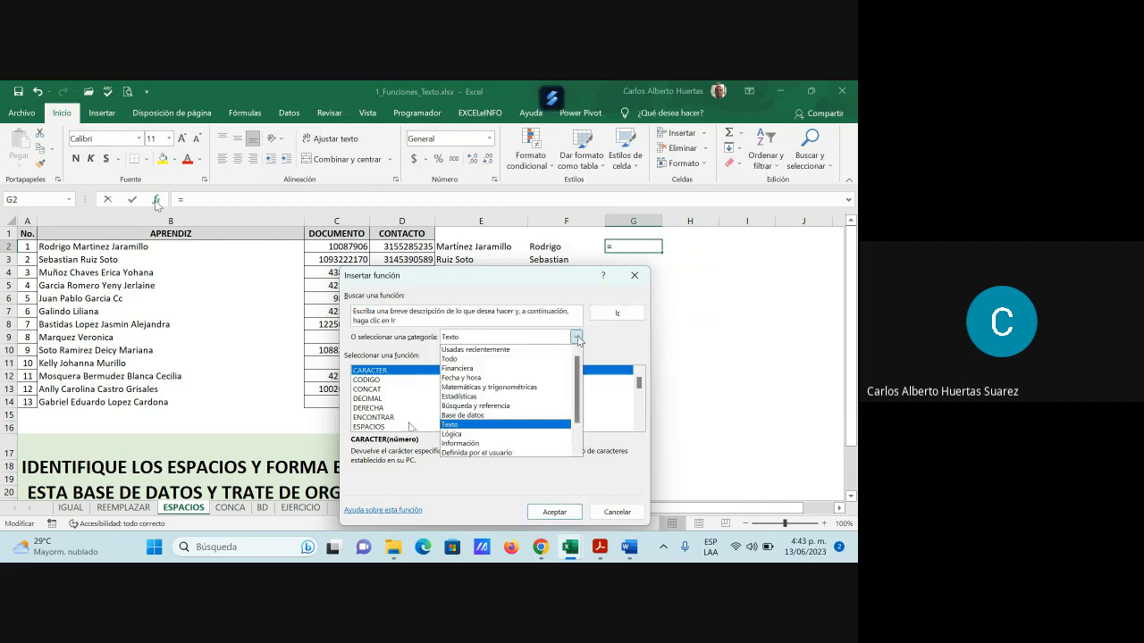
{"action": "left_click", "coordinate": [478, 360]}
{"action": "left_click", "coordinate": [367, 391]}
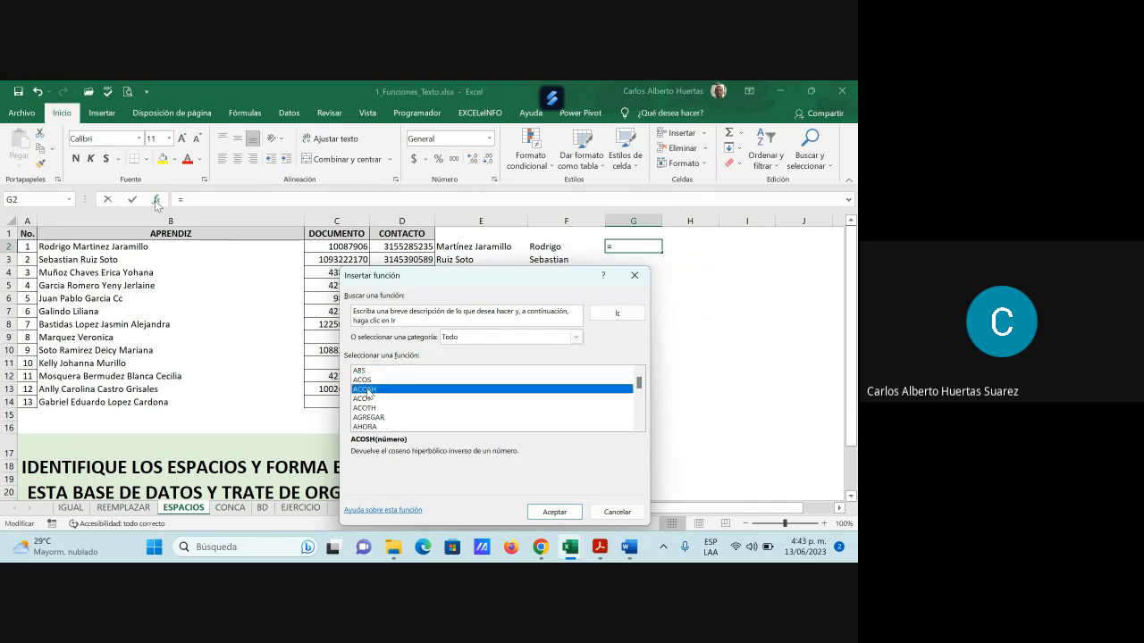
{"action": "key", "text": "c"}
{"action": "scroll", "coordinate": [424, 411], "scroll_direction": "down", "scroll_amount": 3}
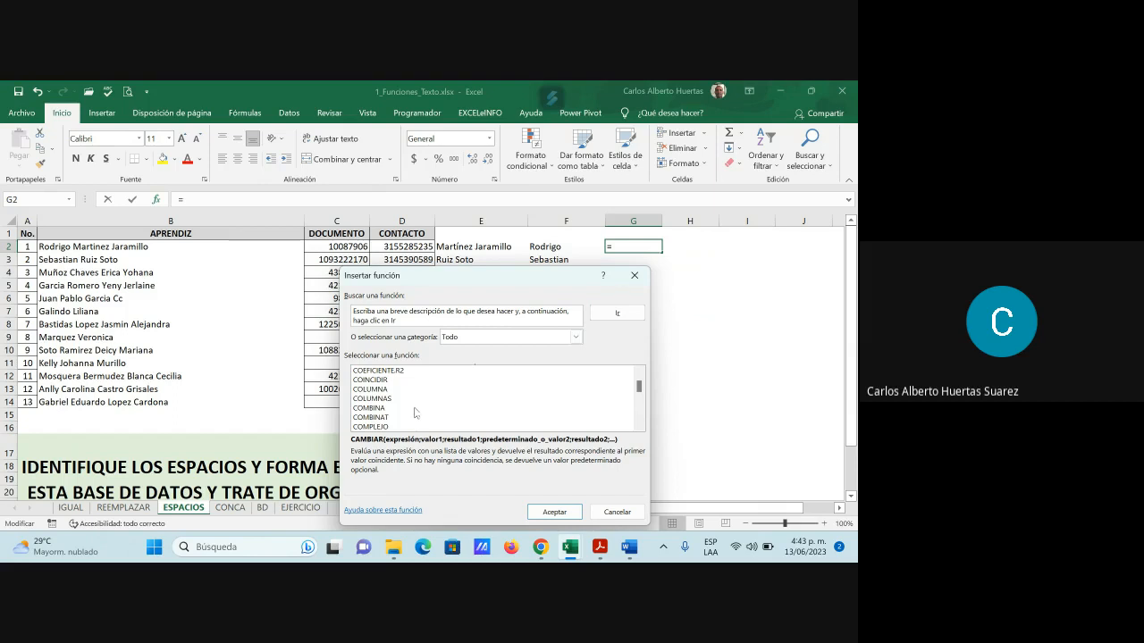
{"action": "scroll", "coordinate": [423, 411], "scroll_direction": "down", "scroll_amount": 3}
{"action": "left_click", "coordinate": [396, 417]}
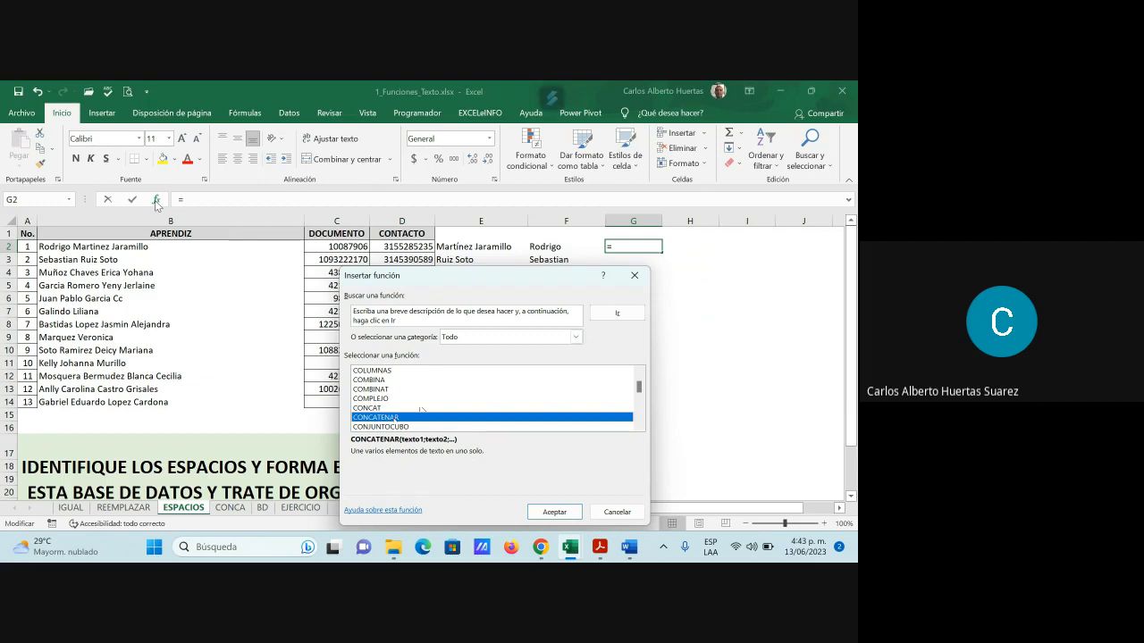
{"action": "left_click", "coordinate": [555, 511]}
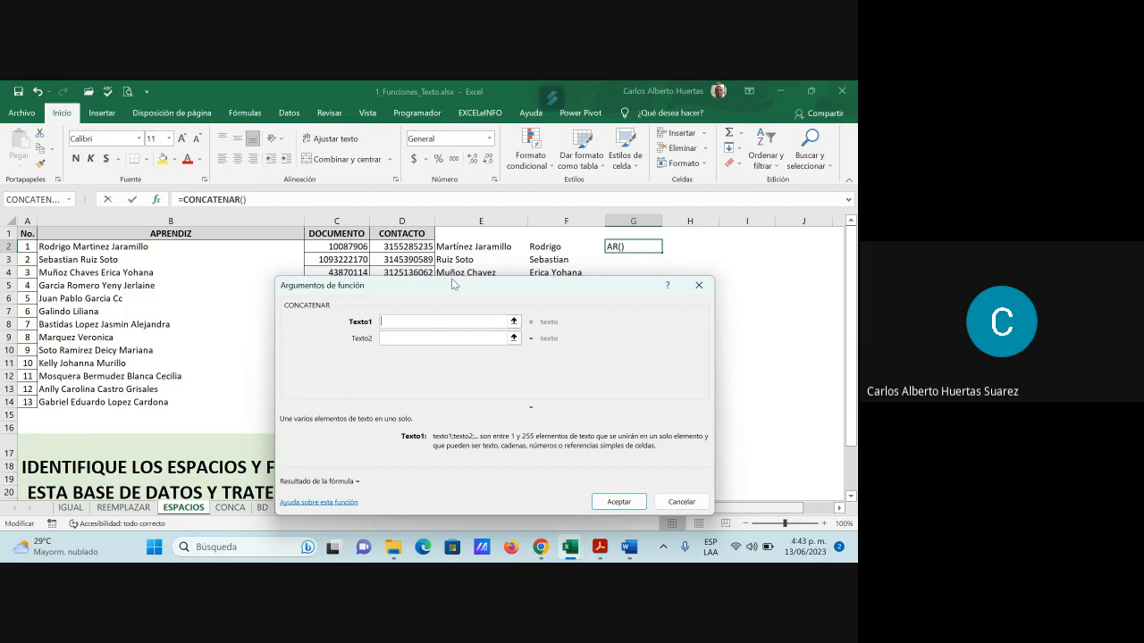
Set CONCATENAR's texts to E2, a space " " and F2, and enter it
{"action": "left_click", "coordinate": [480, 246]}
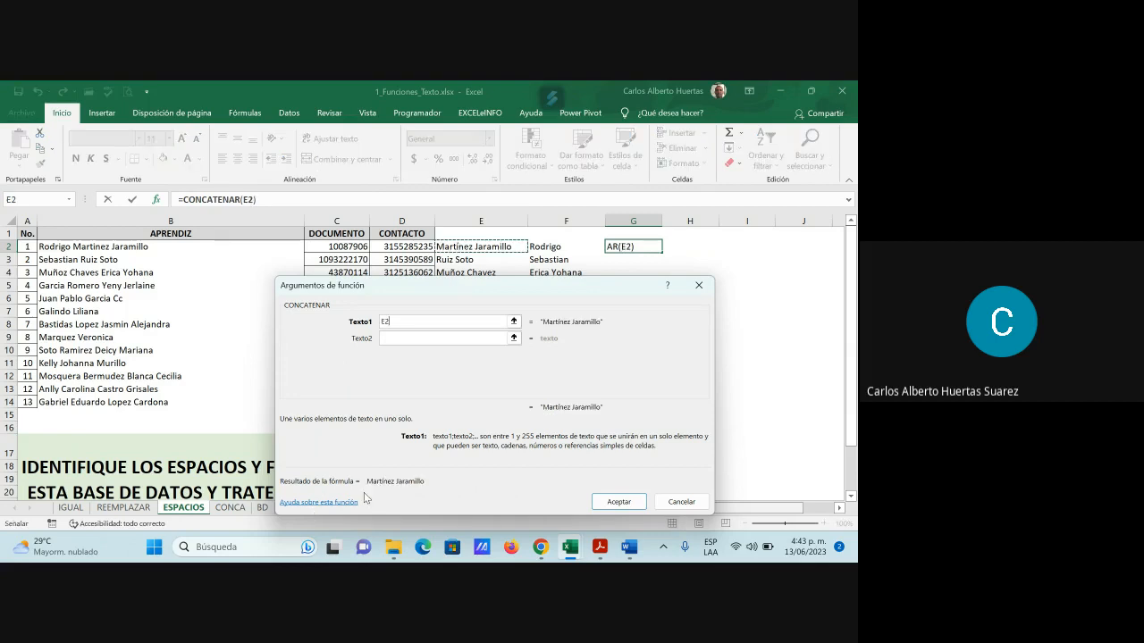
{"action": "left_click", "coordinate": [396, 337]}
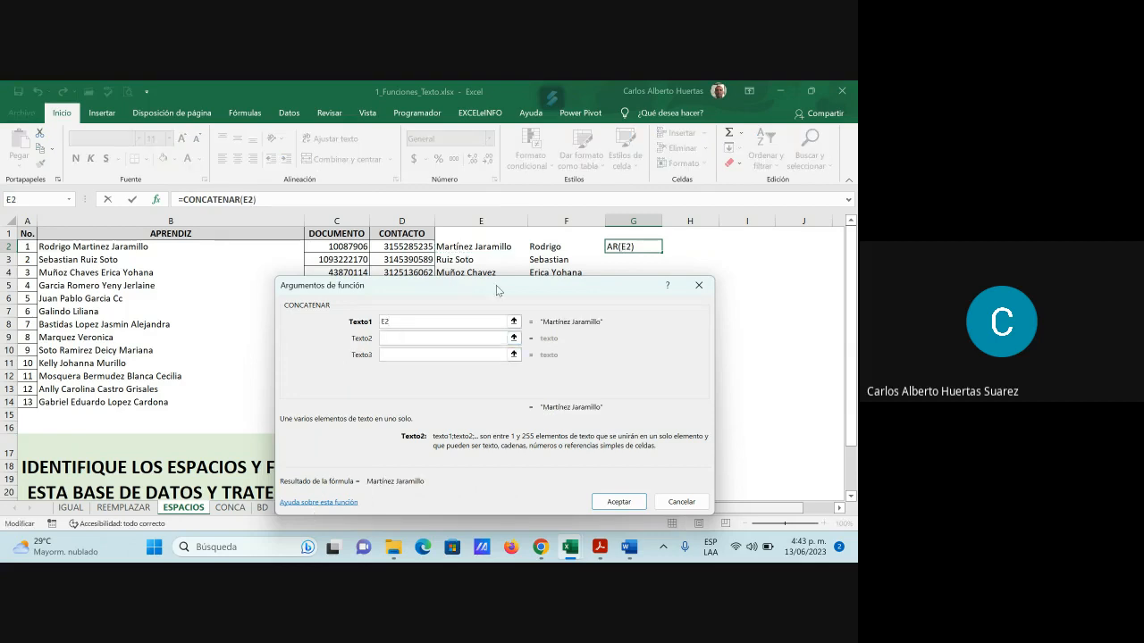
{"action": "left_click", "coordinate": [569, 248]}
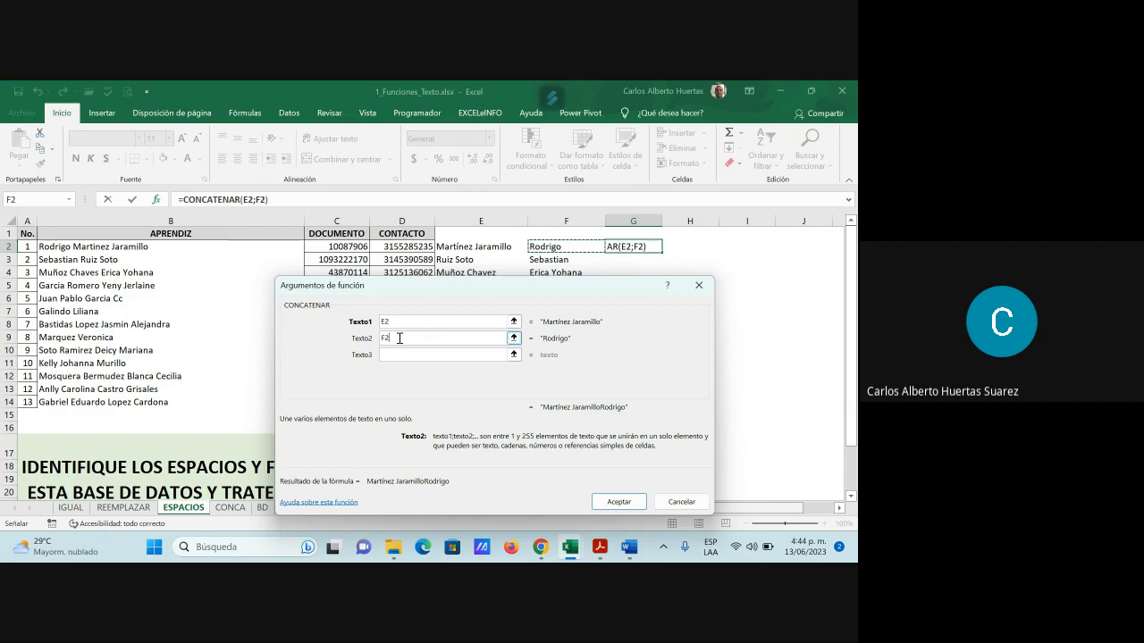
{"action": "key", "text": "BackSpace"}
{"action": "key", "text": "BackSpace"}
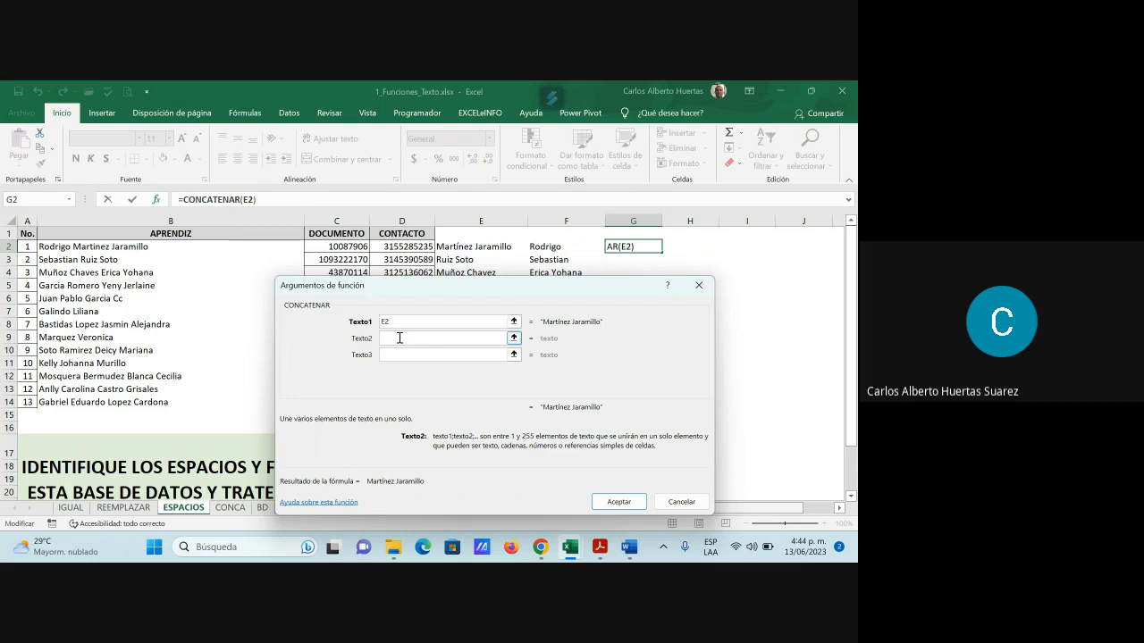
{"action": "type", "text": "\" \""}
{"action": "left_click", "coordinate": [393, 355]}
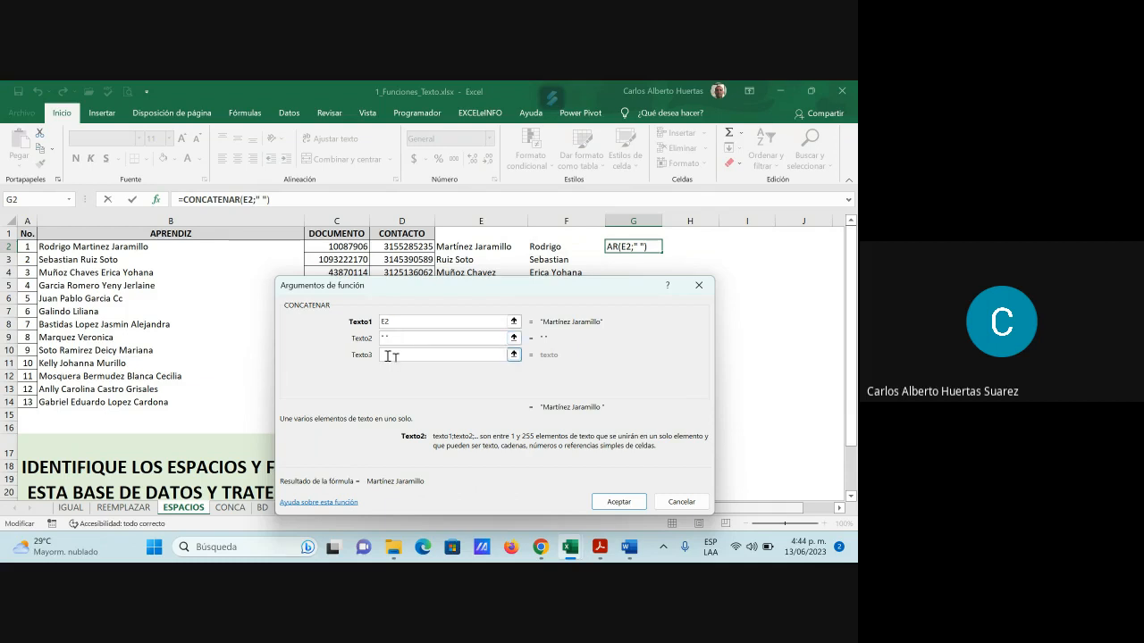
{"action": "left_click", "coordinate": [554, 249]}
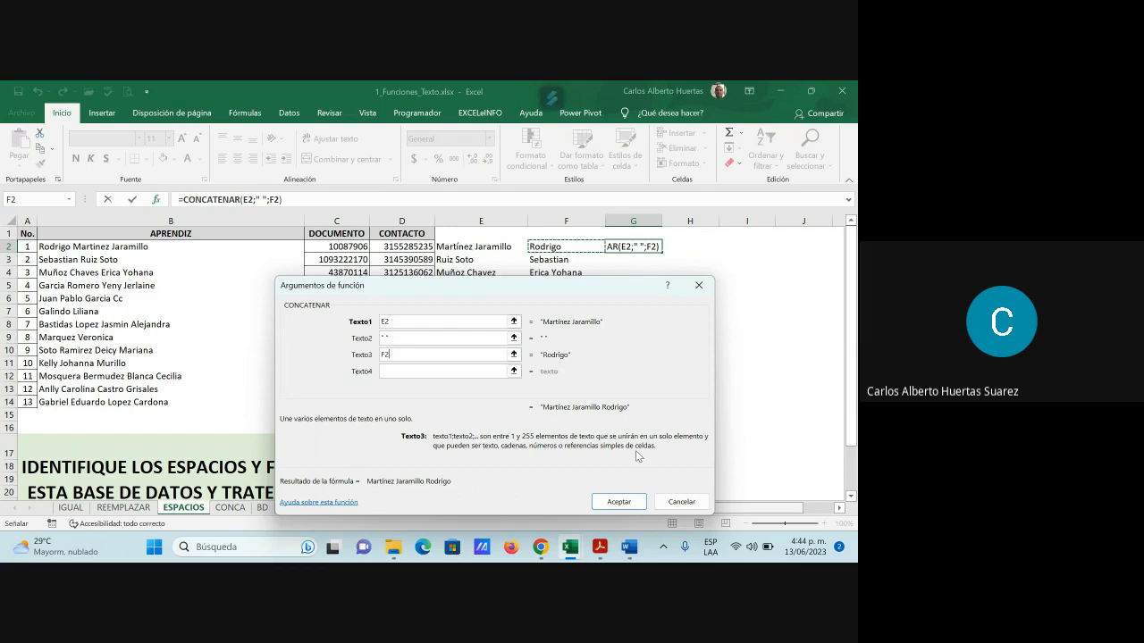
{"action": "key", "text": "Return"}
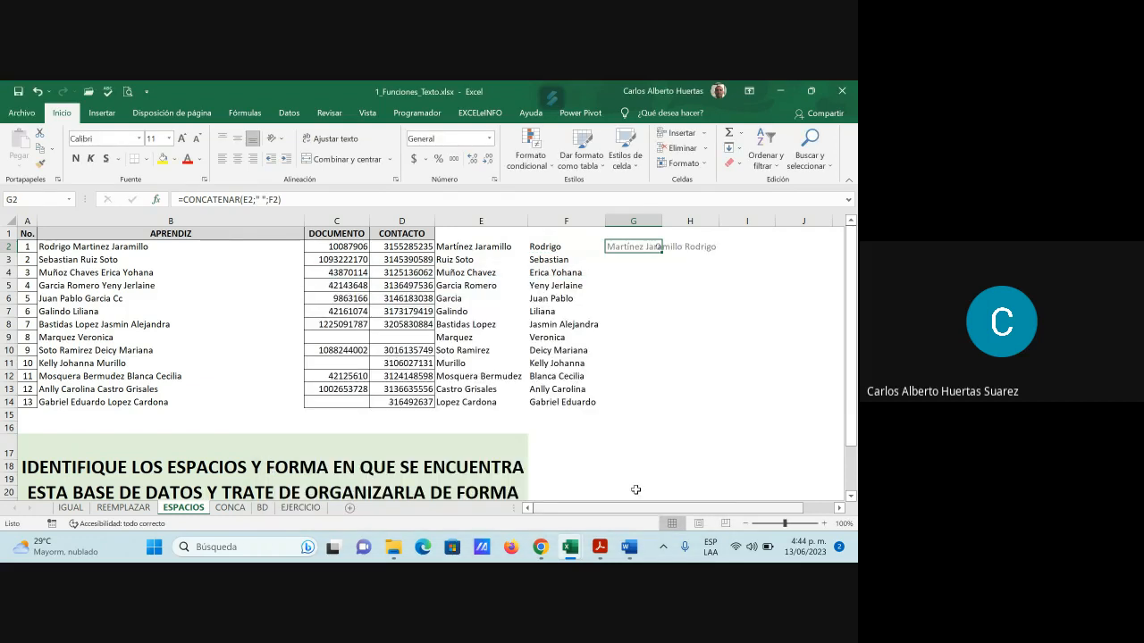
Autofit column G, fill the joined-name formula down to G14, then delete G2:G14
{"action": "double_click", "coordinate": [660, 219]}
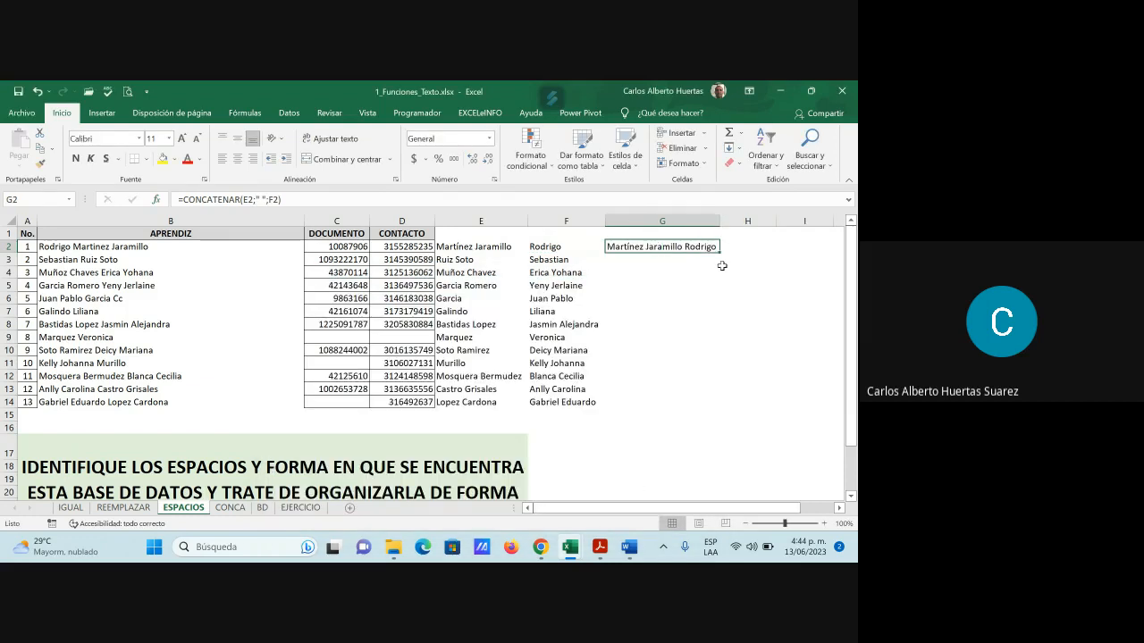
{"action": "left_click_drag", "start_coordinate": [719, 252], "coordinate": [717, 411]}
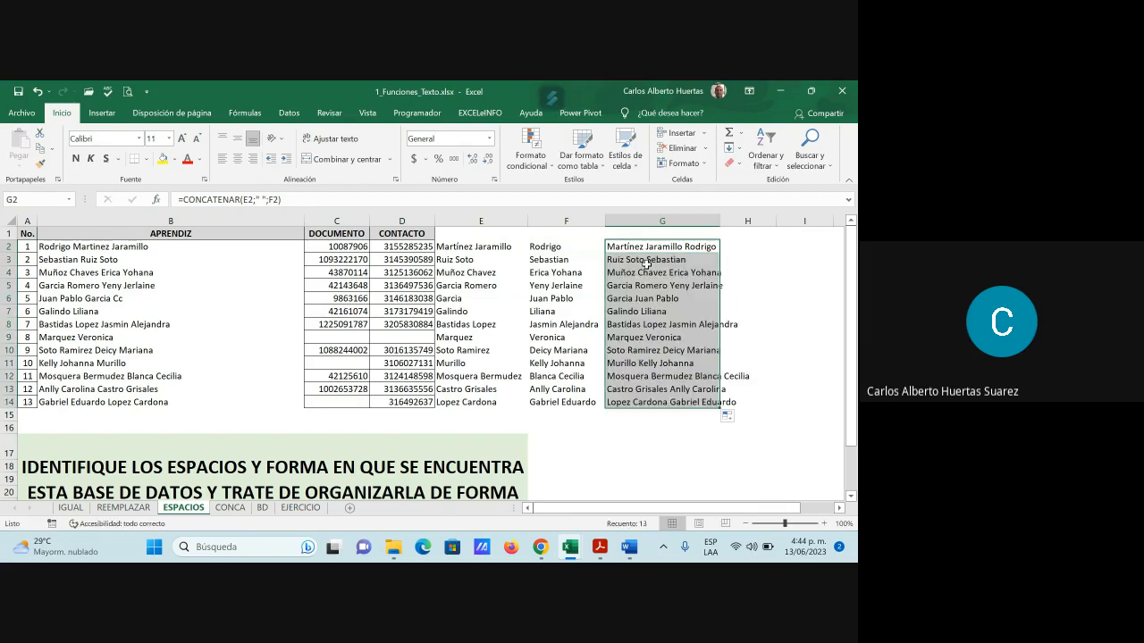
{"action": "left_click", "coordinate": [645, 262]}
{"action": "left_click", "coordinate": [647, 273]}
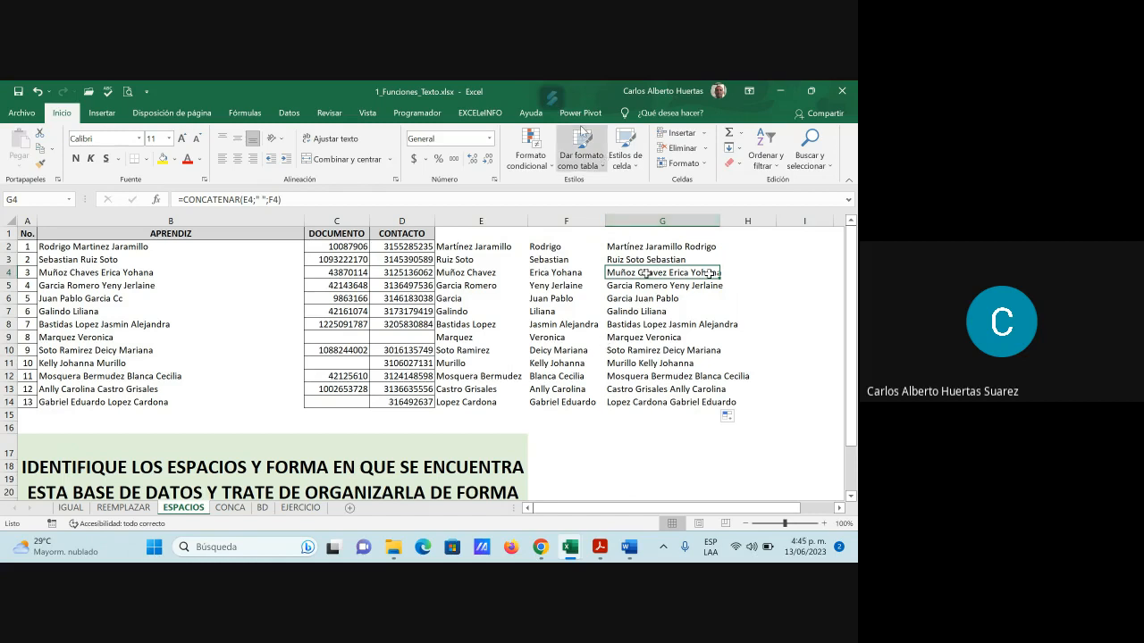
{"action": "left_click_drag", "start_coordinate": [648, 247], "coordinate": [646, 400]}
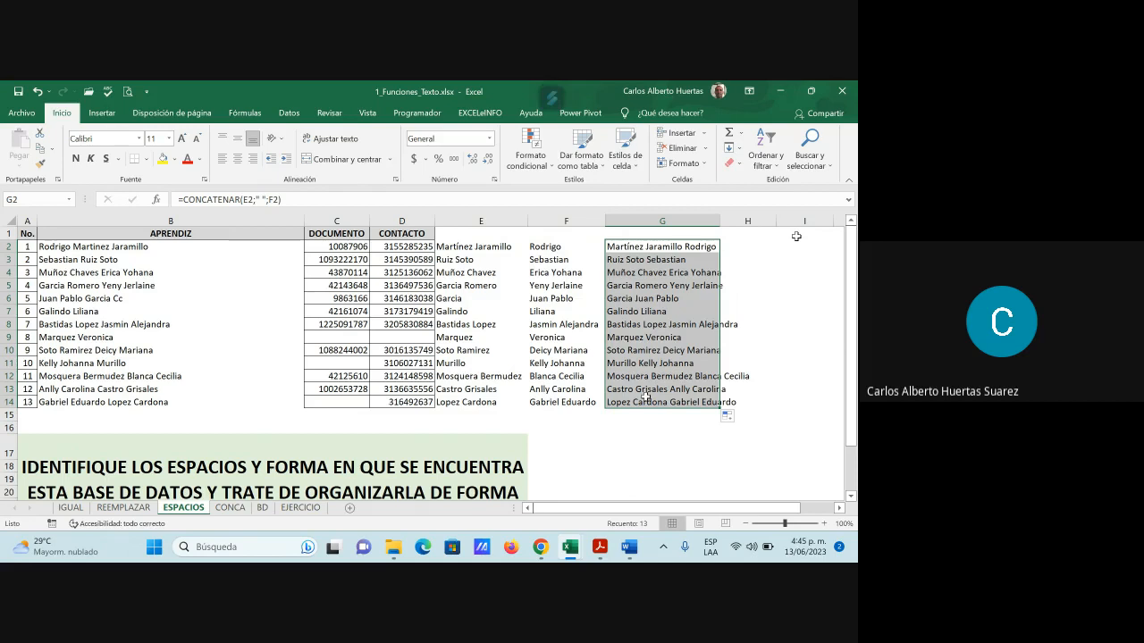
{"action": "key", "text": "Delete"}
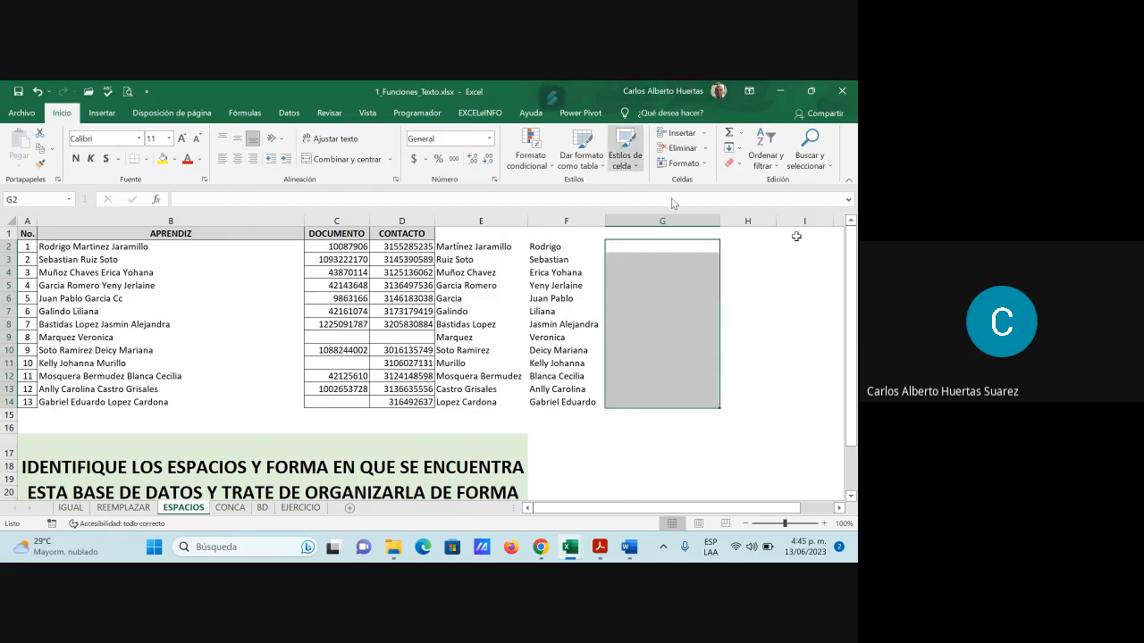
{"action": "left_click", "coordinate": [635, 248]}
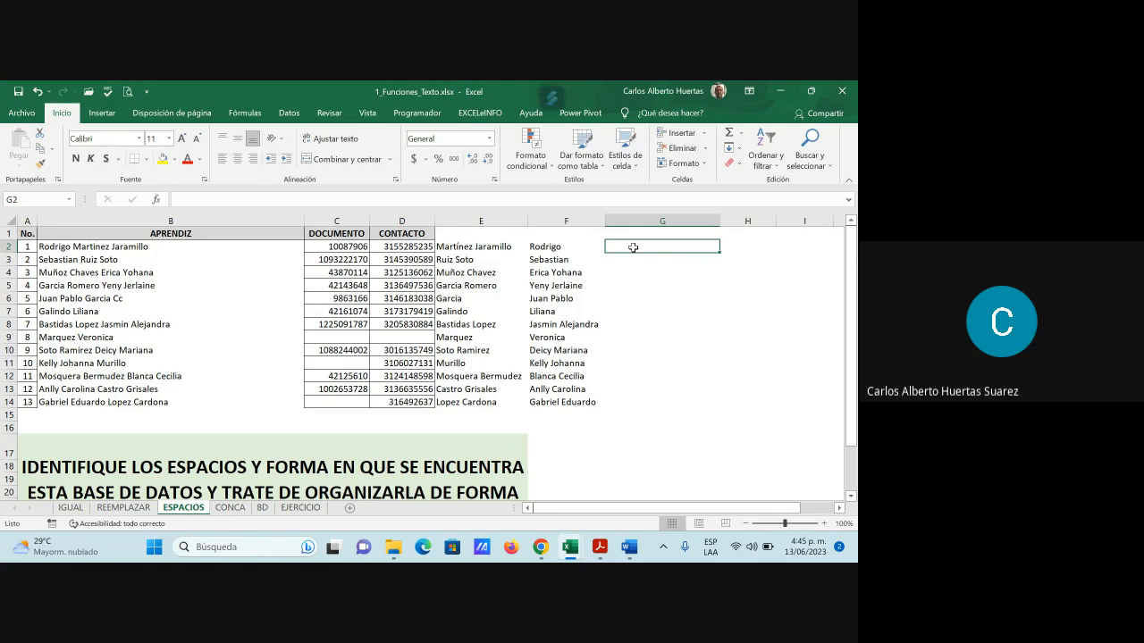
{"action": "type", "text": "="}
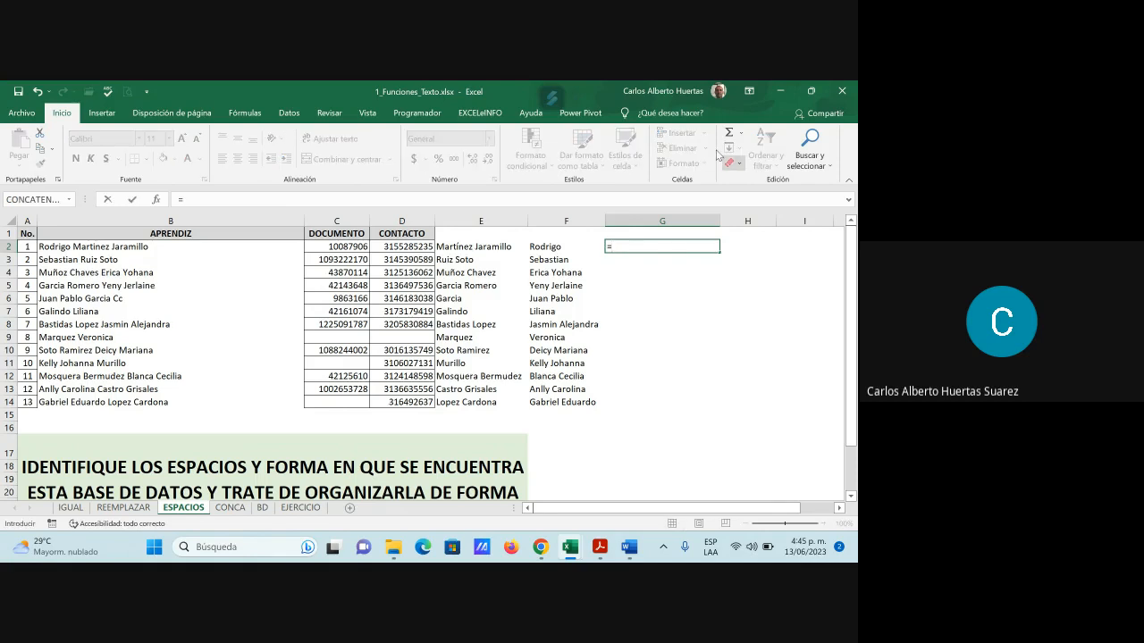
{"action": "left_click", "coordinate": [483, 251]}
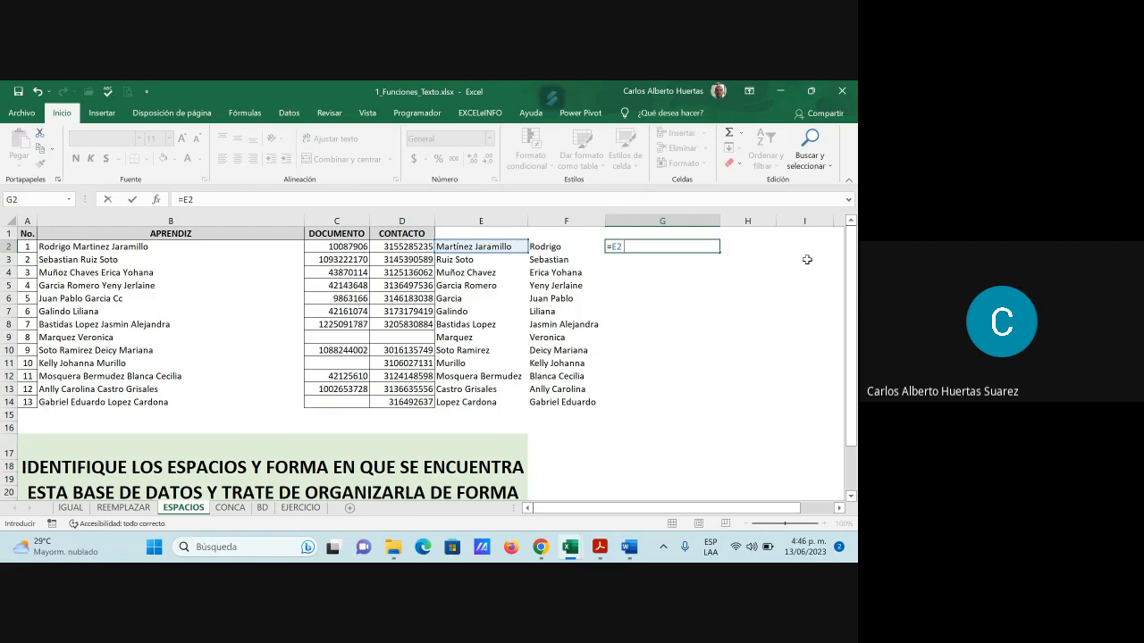
{"action": "type", "text": "& \" \""}
{"action": "type", "text": "&"}
{"action": "left_click", "coordinate": [576, 250]}
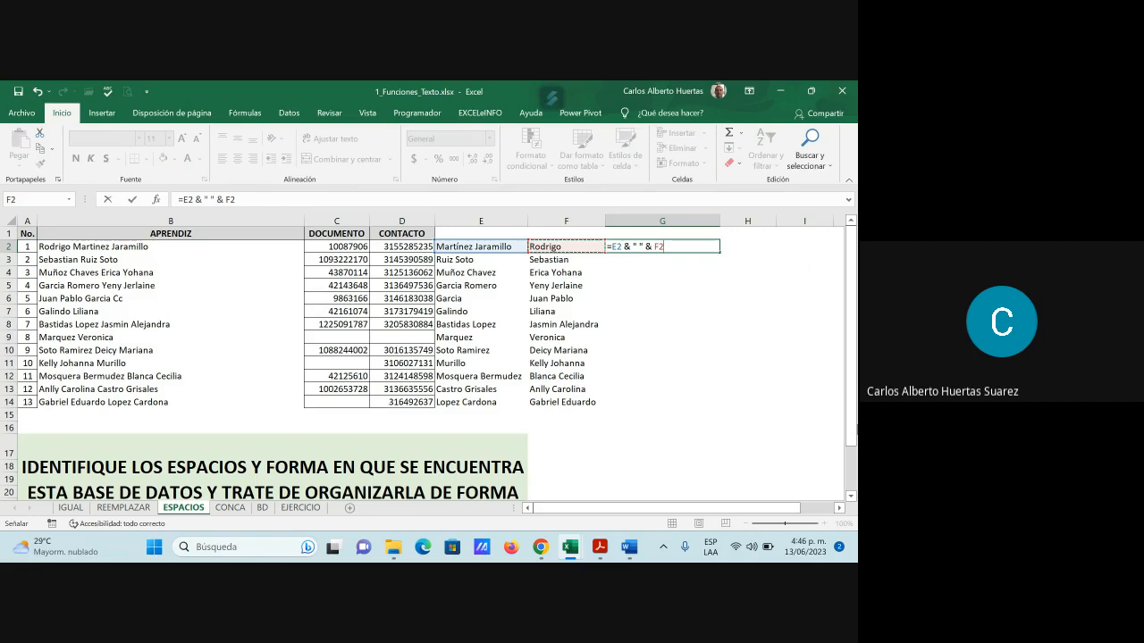
{"action": "key", "text": "Return"}
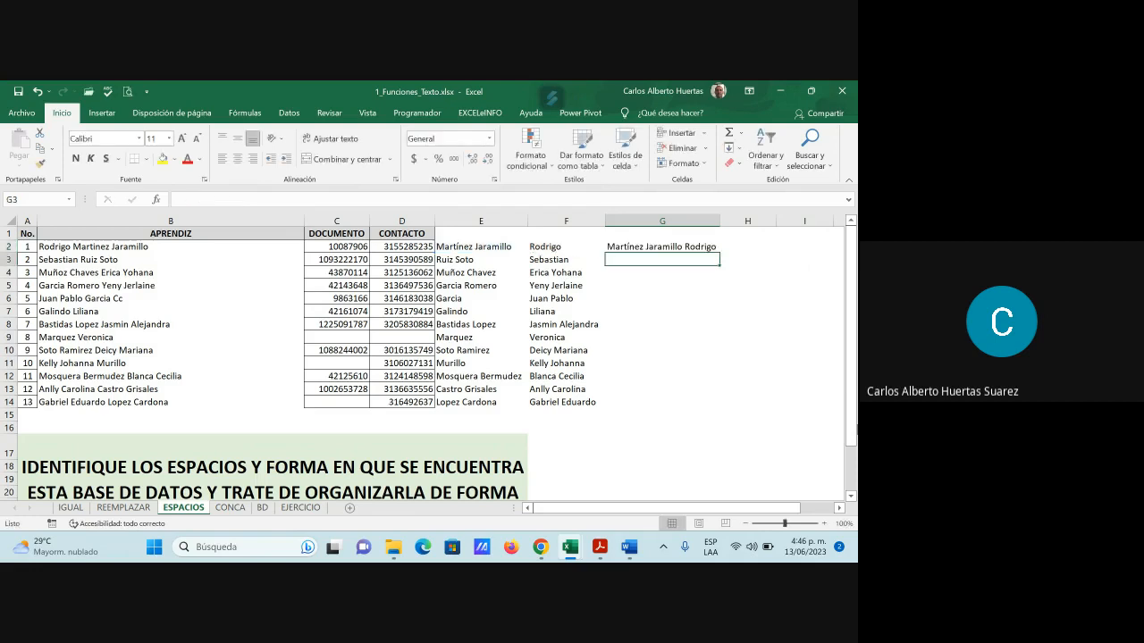
{"action": "key", "text": "Up"}
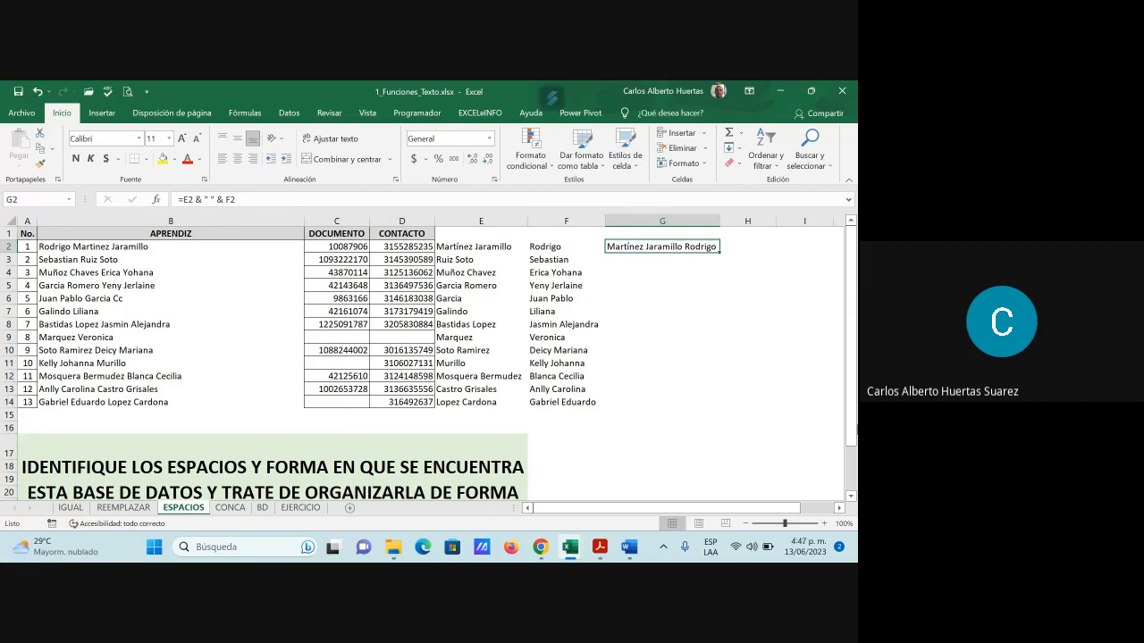
{"action": "key", "text": "Delete"}
Enter =CONCATENAR(E2;" ";F2) in G2 using the recently used functions list
{"action": "left_click", "coordinate": [157, 200]}
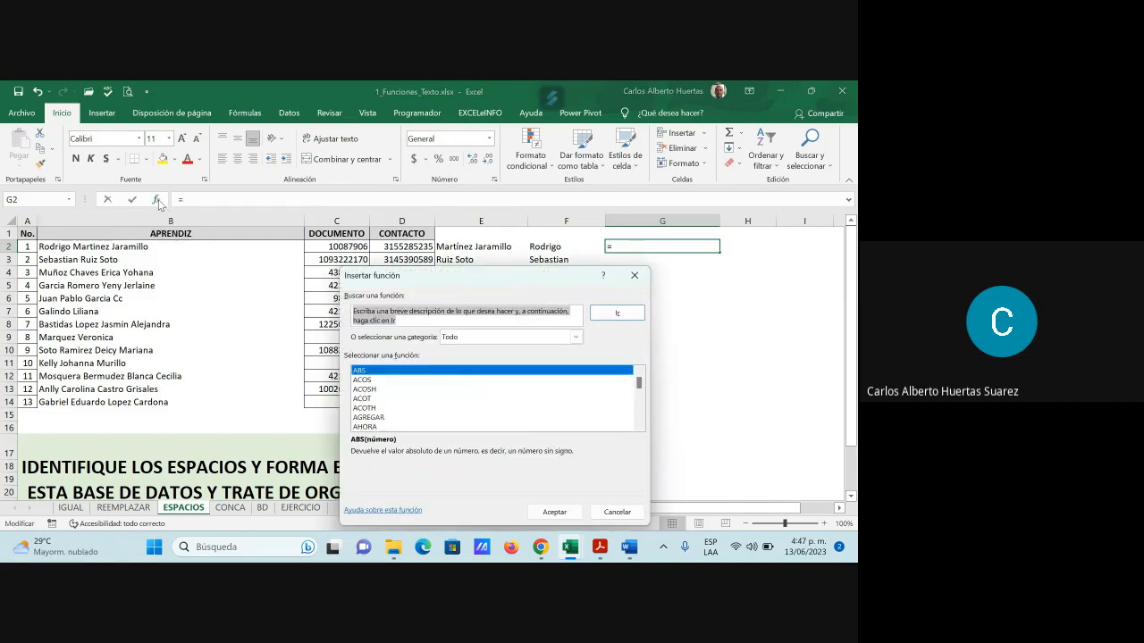
{"action": "left_click", "coordinate": [487, 337]}
{"action": "left_click", "coordinate": [484, 346]}
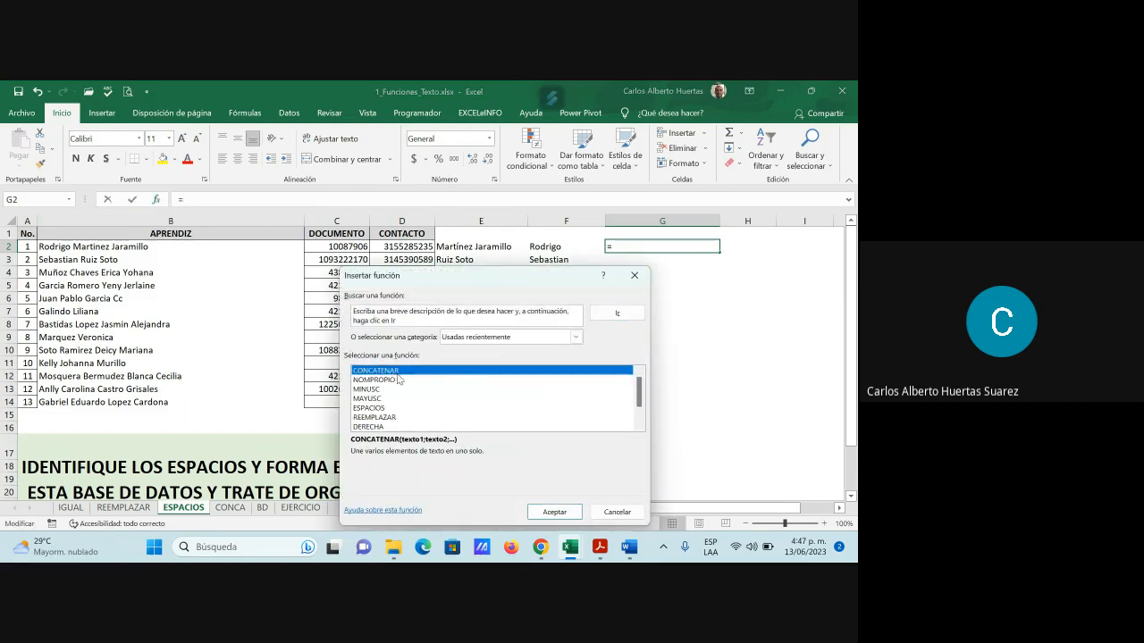
{"action": "left_click", "coordinate": [552, 511]}
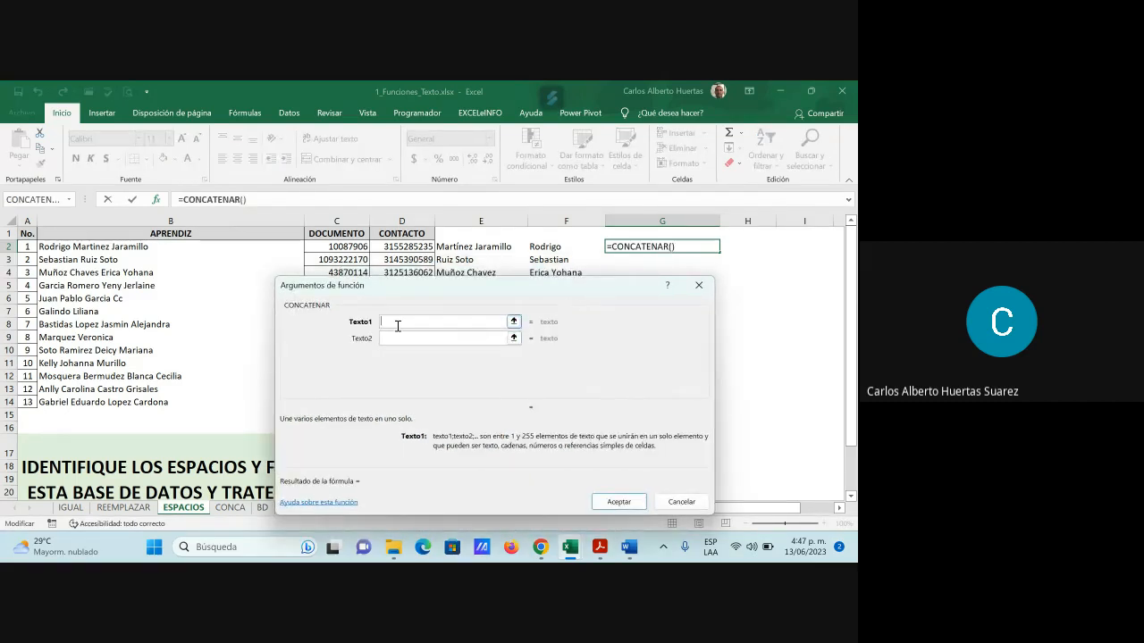
{"action": "left_click", "coordinate": [465, 248]}
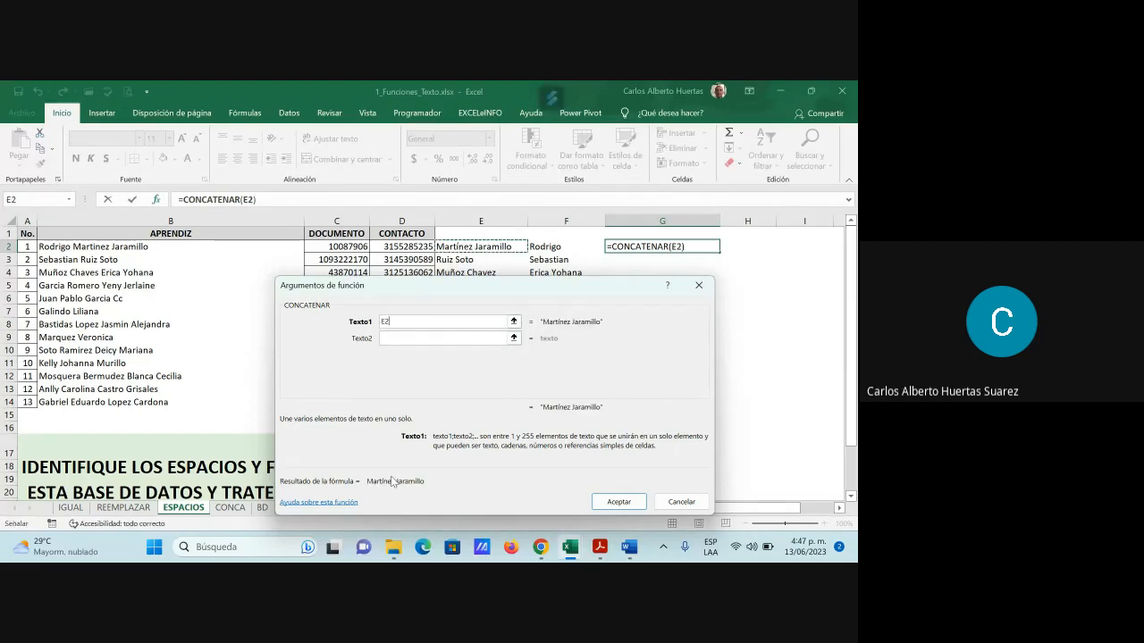
{"action": "left_click", "coordinate": [391, 339]}
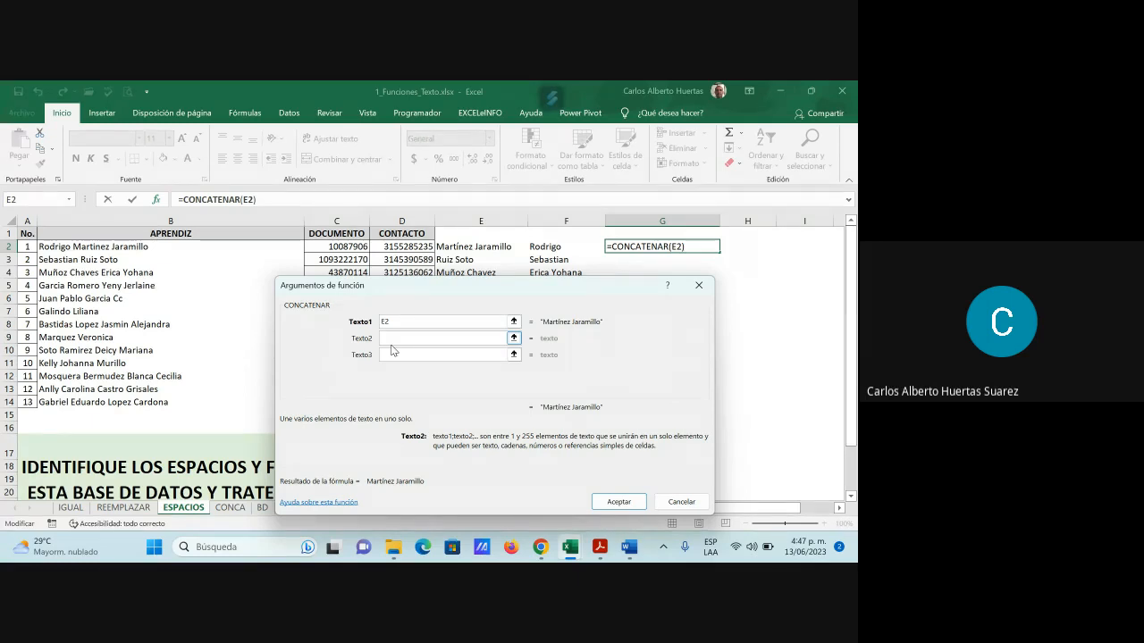
{"action": "type", "text": "\" "}
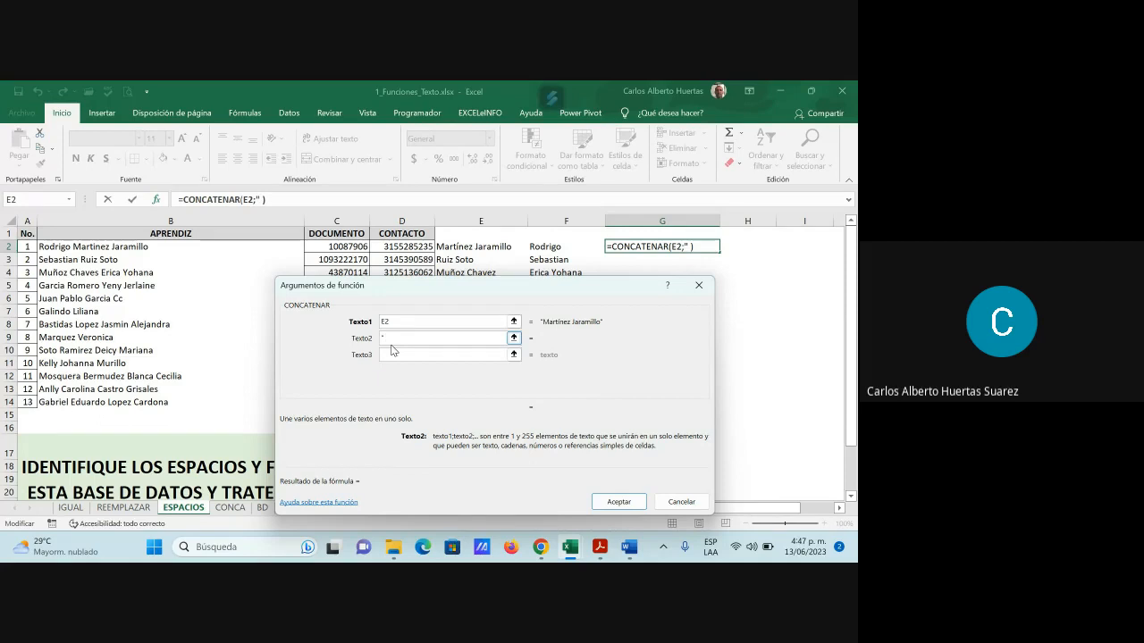
{"action": "type", "text": "\""}
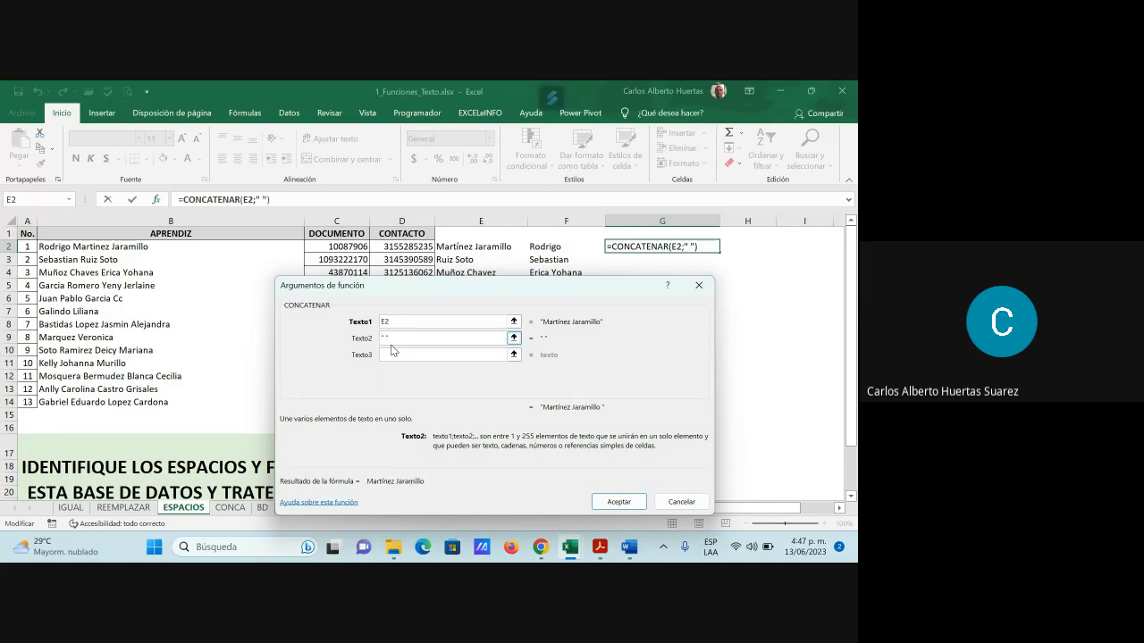
{"action": "left_click", "coordinate": [392, 355]}
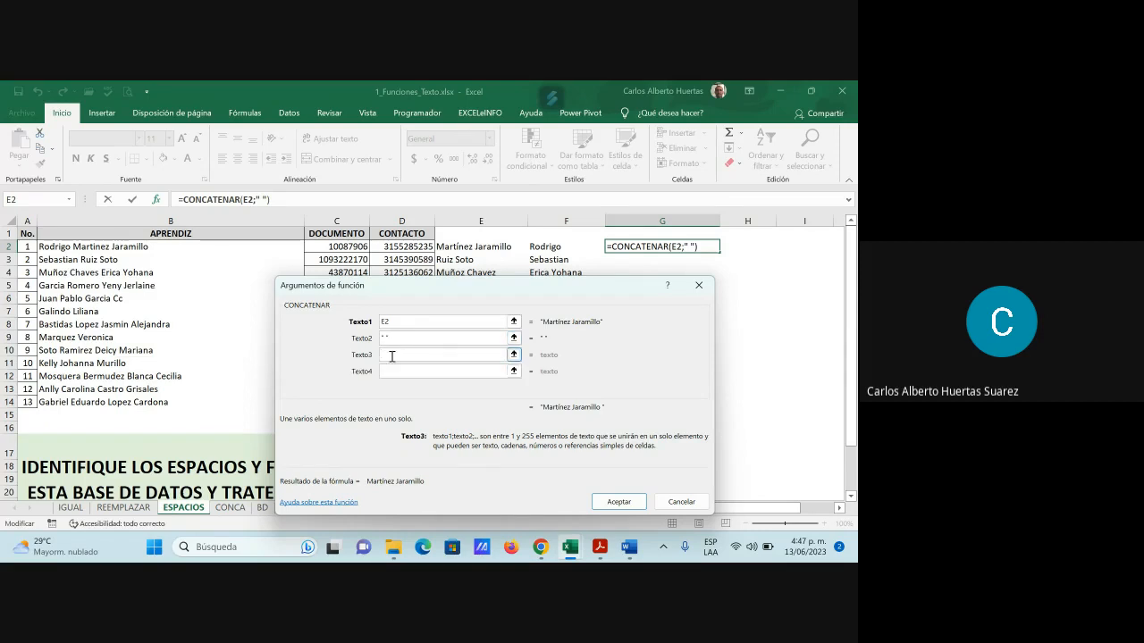
{"action": "left_click", "coordinate": [558, 247]}
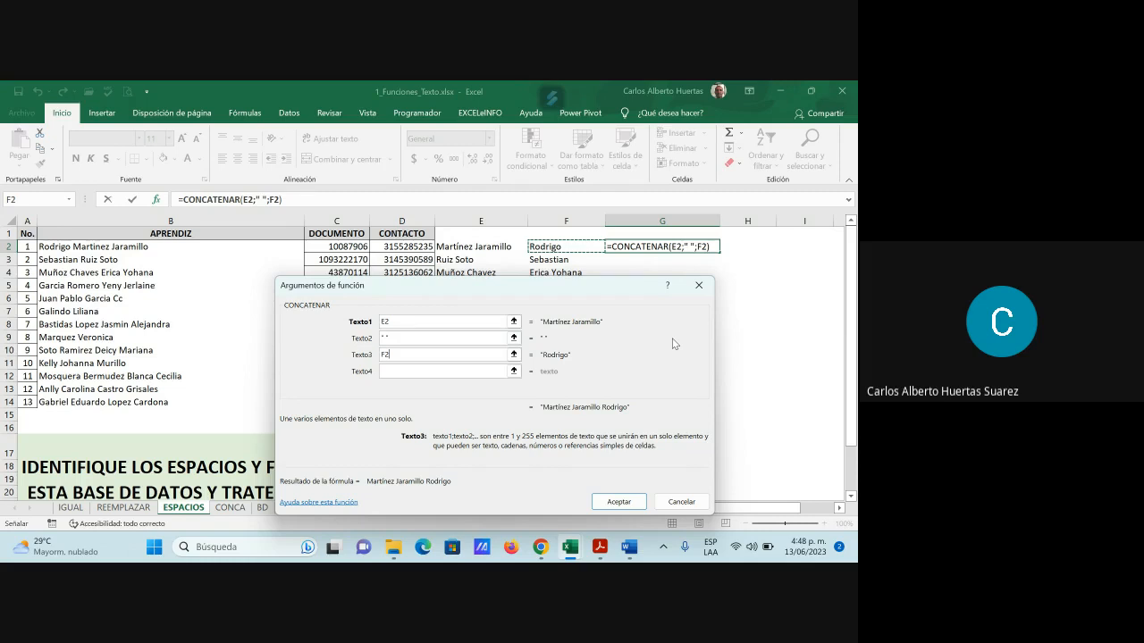
{"action": "key", "text": "Return"}
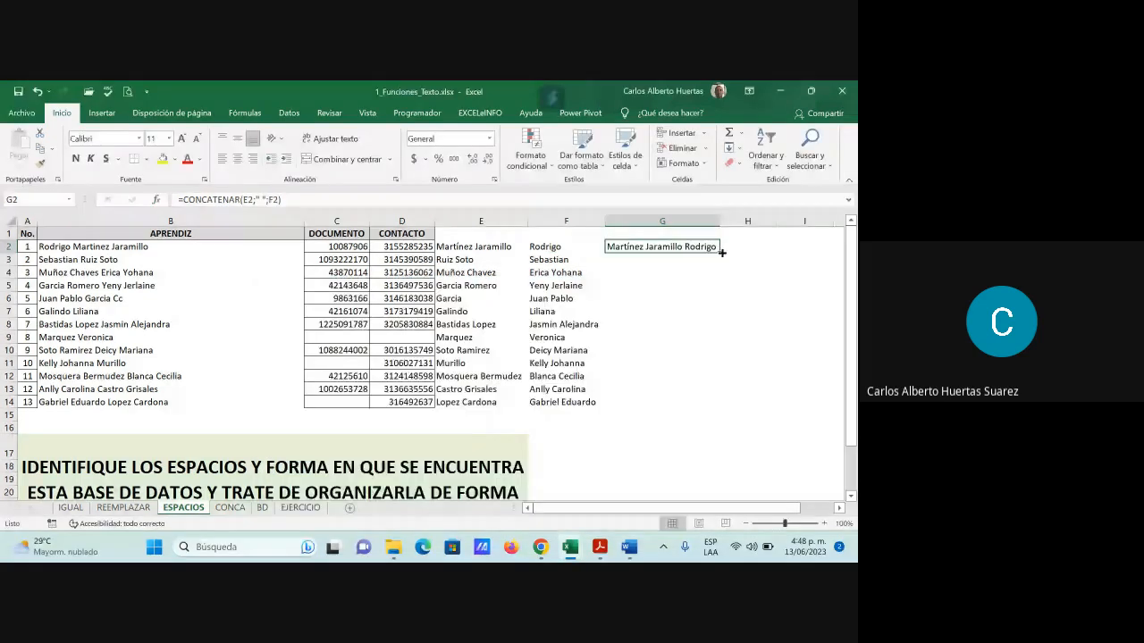
Fill G2 down to G14, paste as values, and move the names into the APRENDIZ column at B2
{"action": "double_click", "coordinate": [721, 252]}
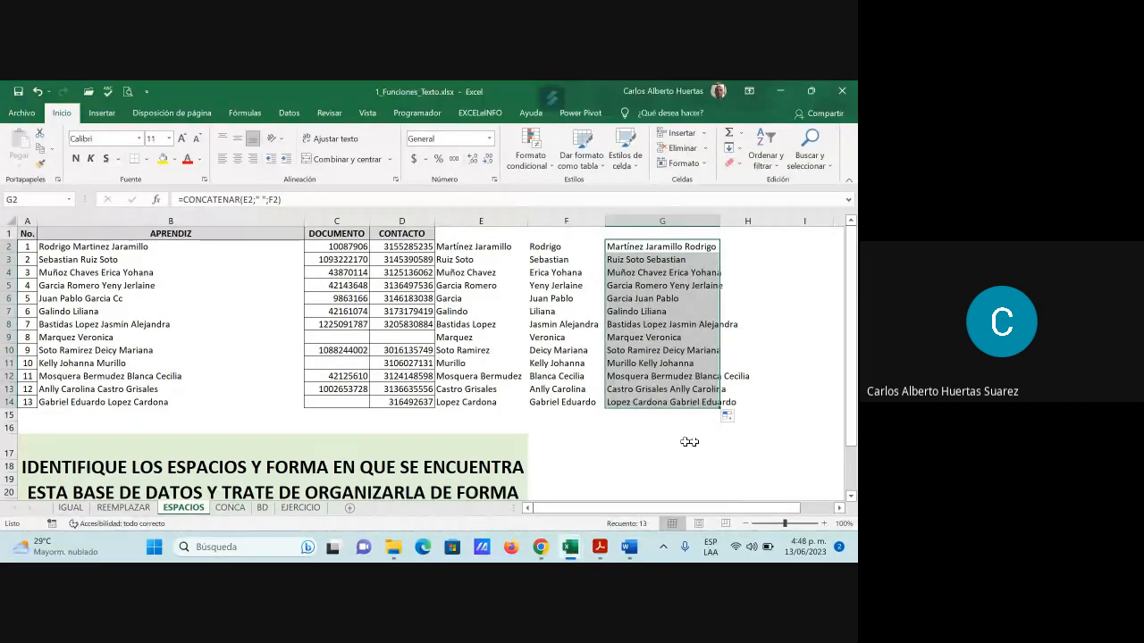
{"action": "left_click", "coordinate": [39, 150]}
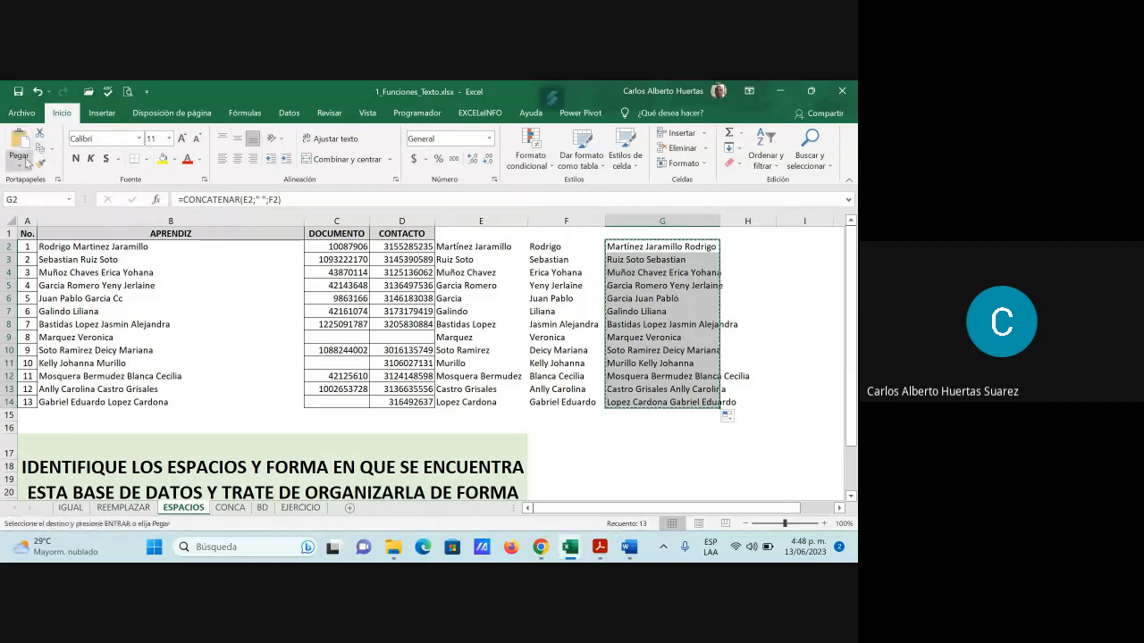
{"action": "left_click", "coordinate": [22, 161]}
{"action": "left_click", "coordinate": [18, 254]}
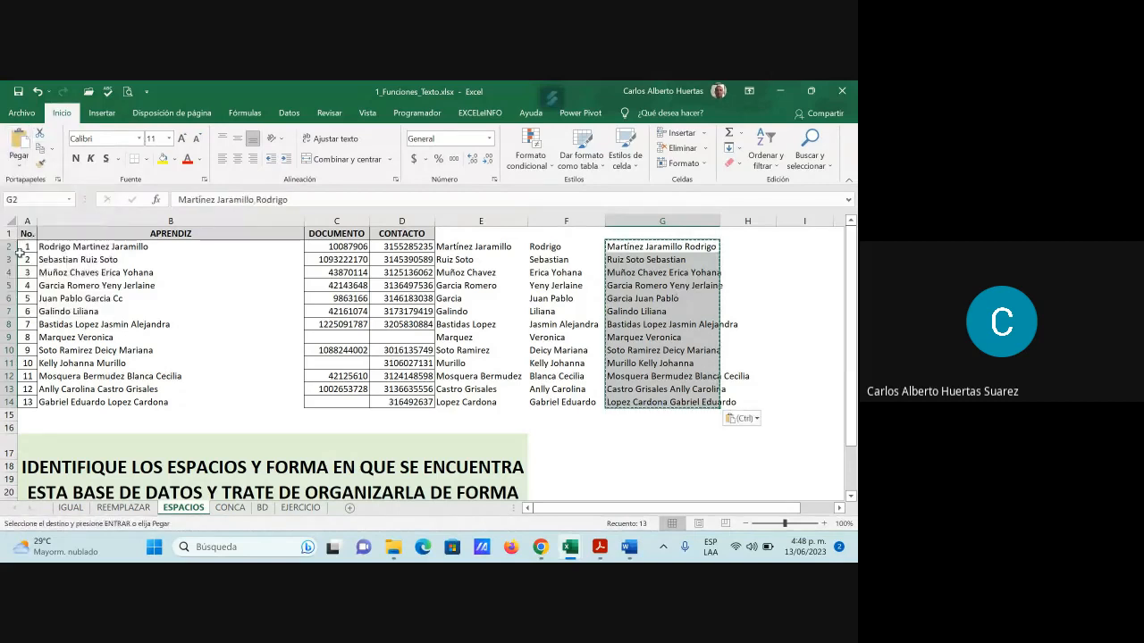
{"action": "key", "text": "ctrl+c"}
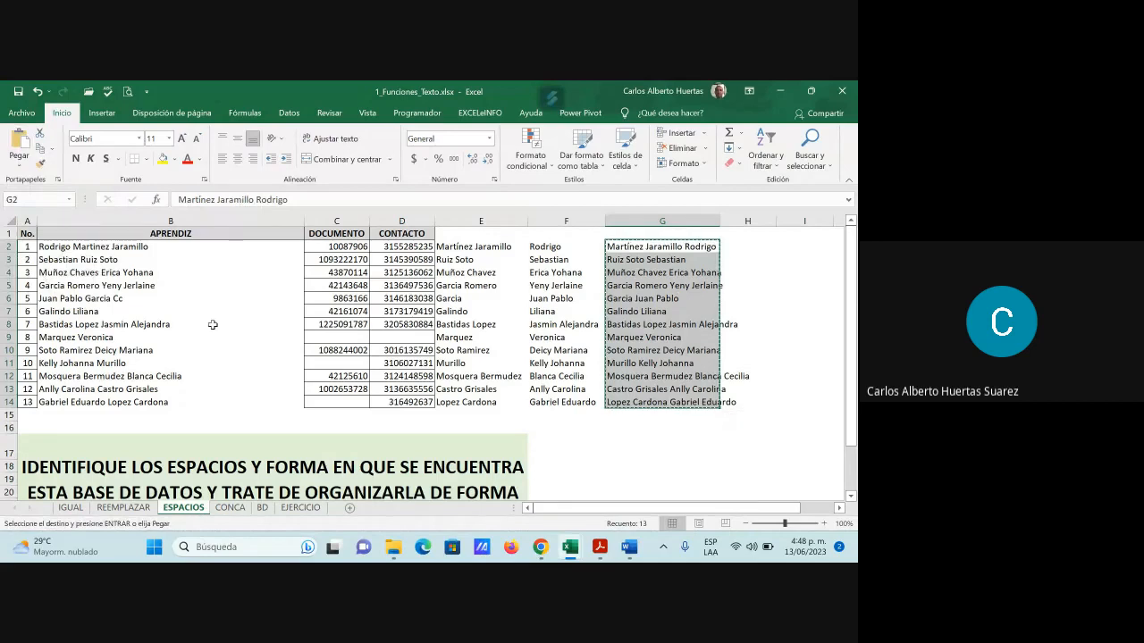
{"action": "left_click", "coordinate": [92, 247]}
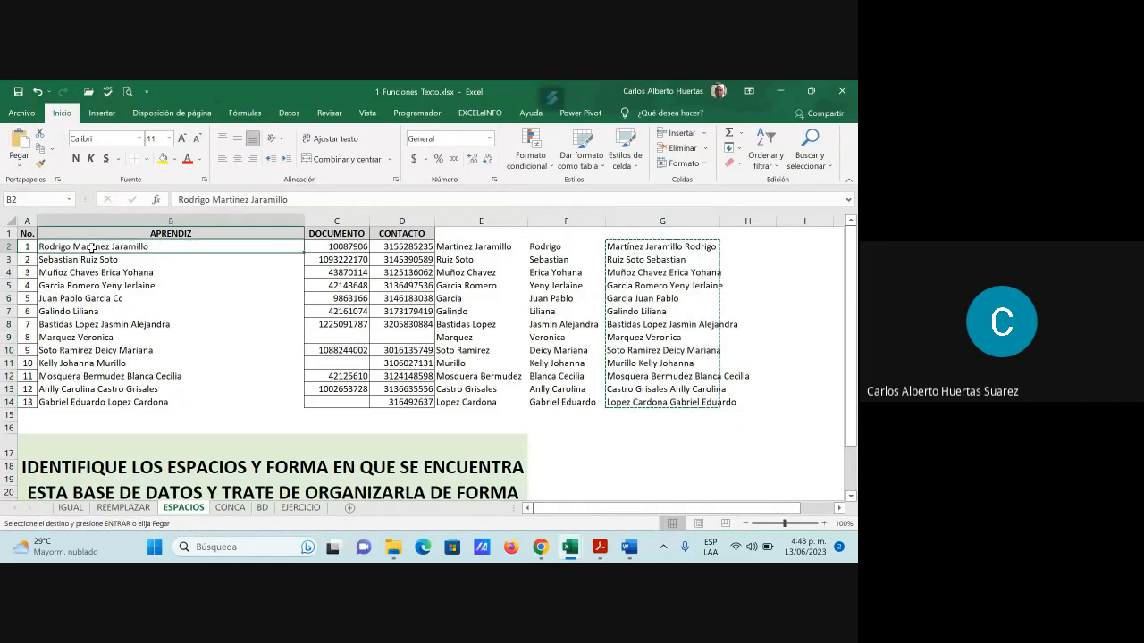
{"action": "key", "text": "ctrl+v"}
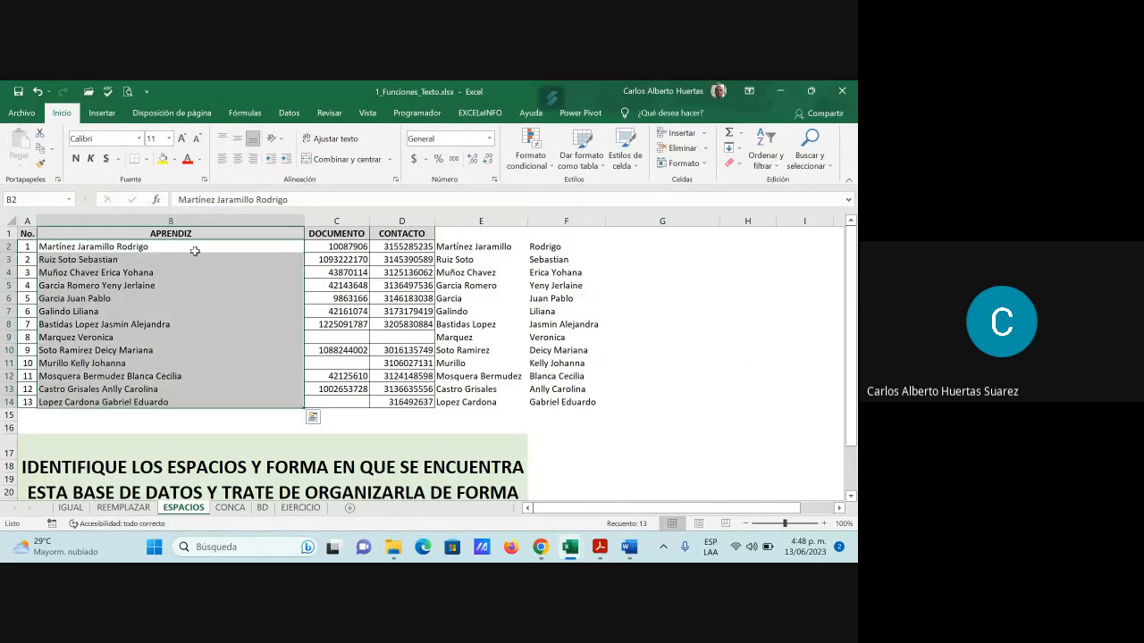
{"action": "left_click", "coordinate": [205, 340]}
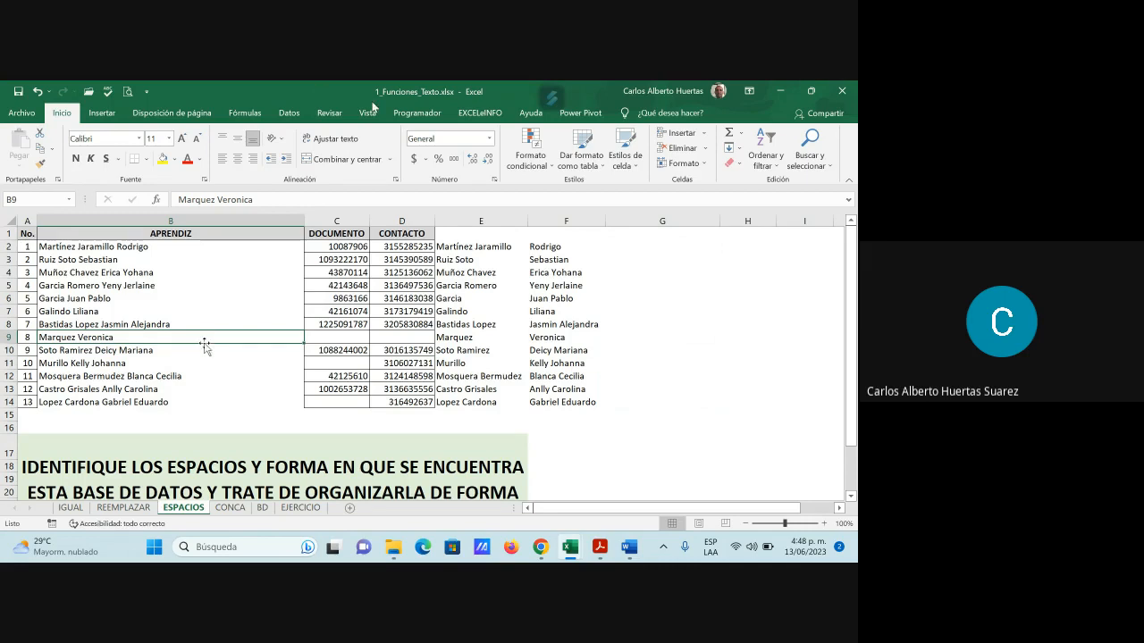
Clear the helper surname and first-name columns E2:F14
{"action": "left_click", "coordinate": [469, 249]}
{"action": "left_click_drag", "start_coordinate": [468, 249], "coordinate": [546, 399]}
{"action": "key", "text": "Delete"}
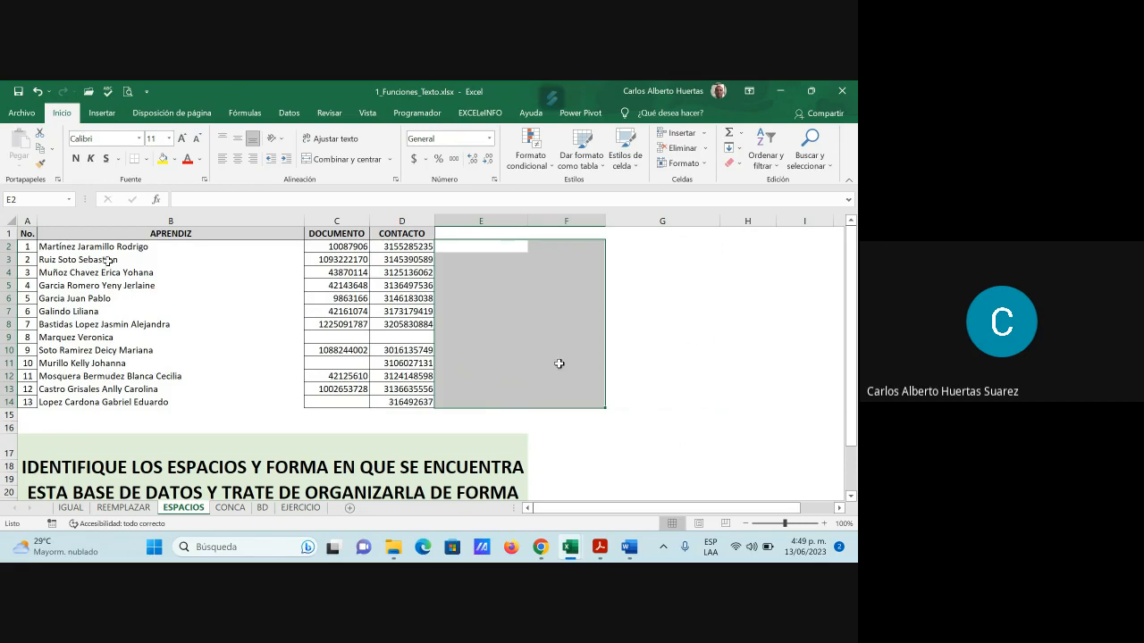
{"action": "left_click", "coordinate": [78, 248]}
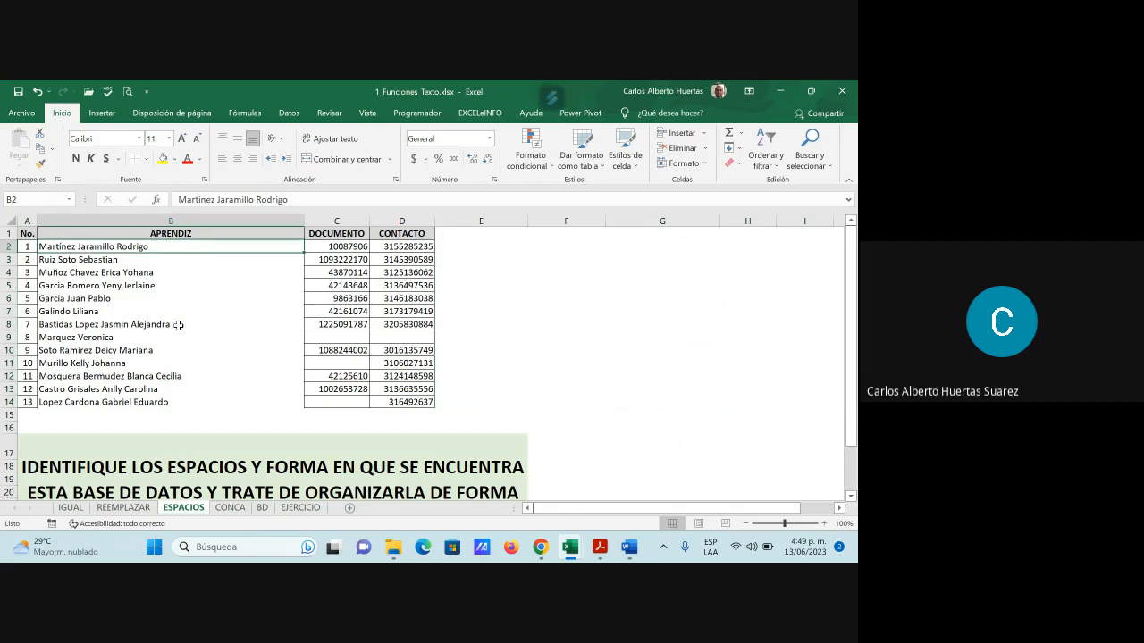
{"action": "left_click", "coordinate": [289, 113]}
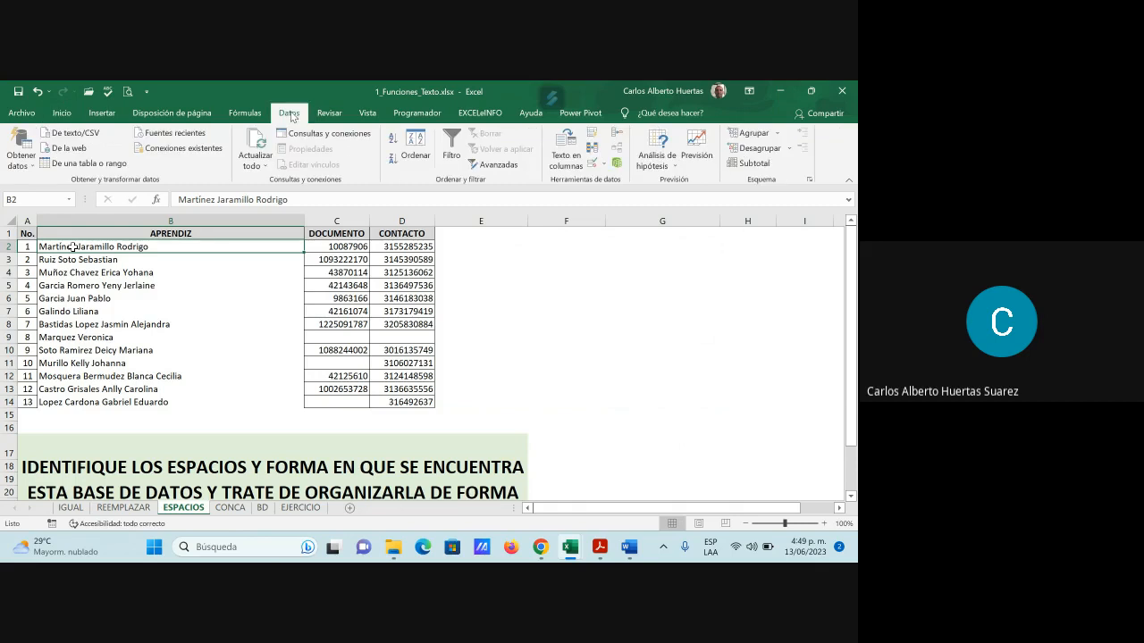
{"action": "left_click", "coordinate": [416, 159]}
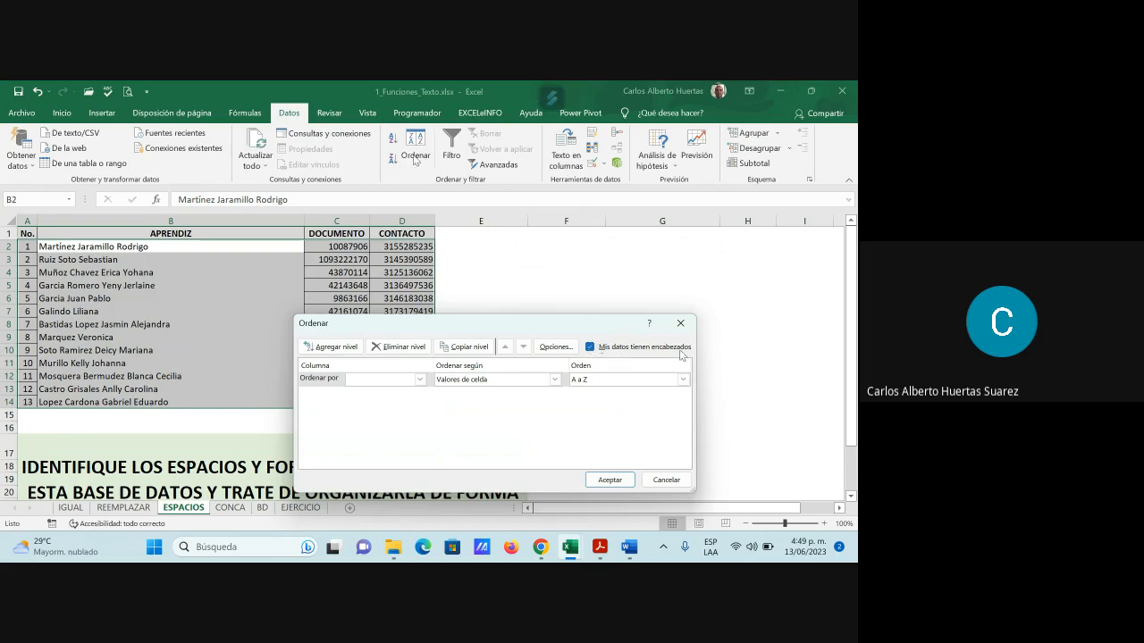
{"action": "left_click", "coordinate": [419, 380]}
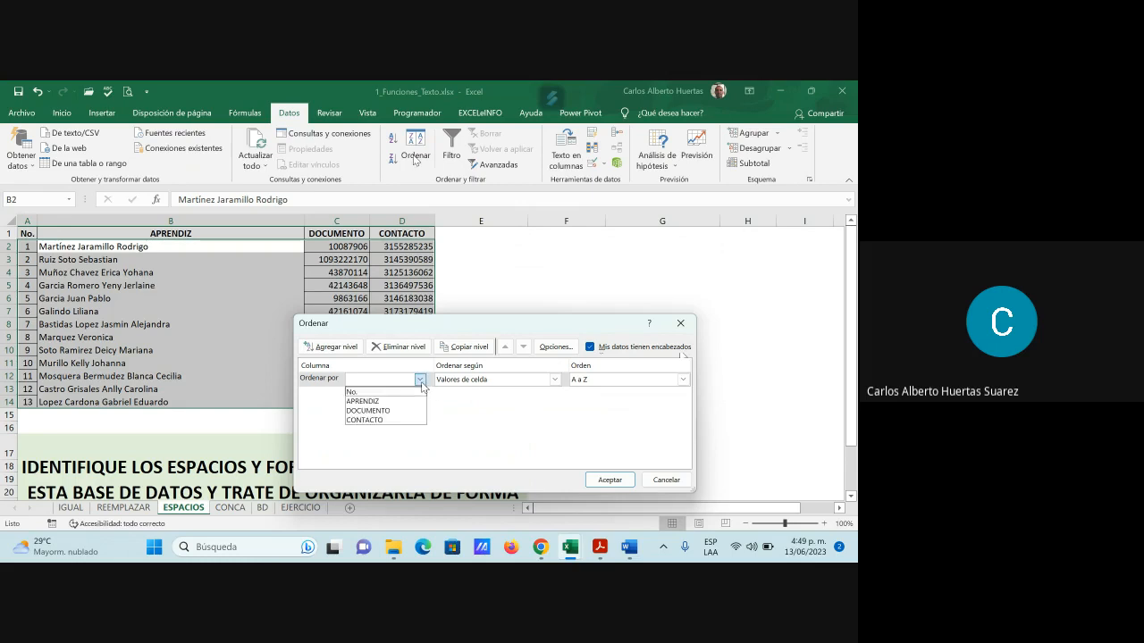
{"action": "left_click", "coordinate": [401, 403]}
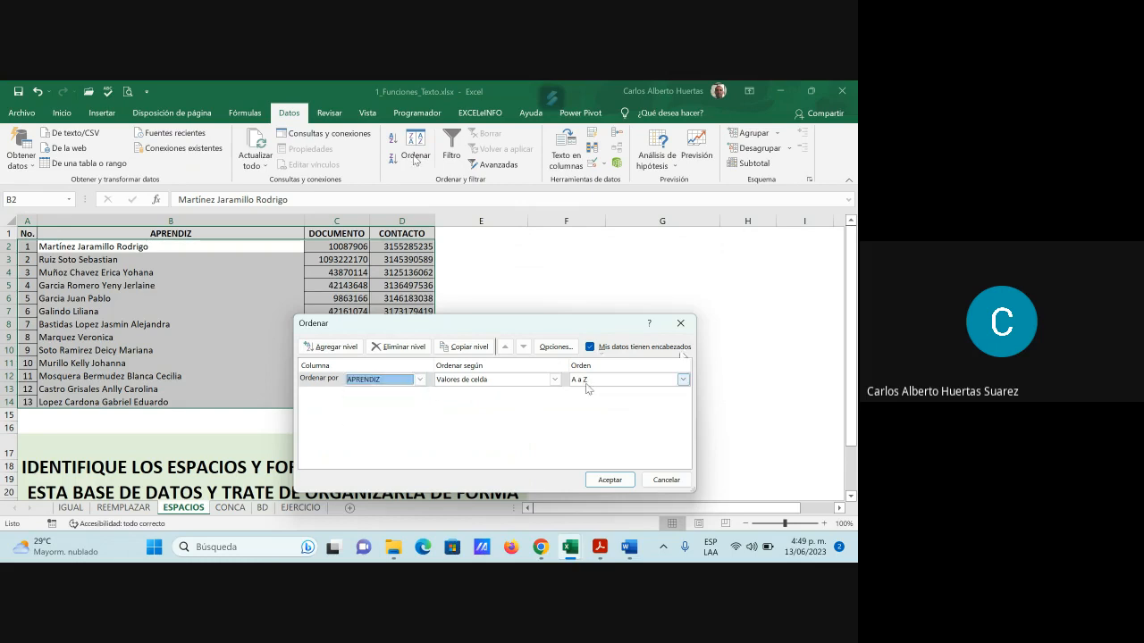
{"action": "left_click", "coordinate": [611, 481]}
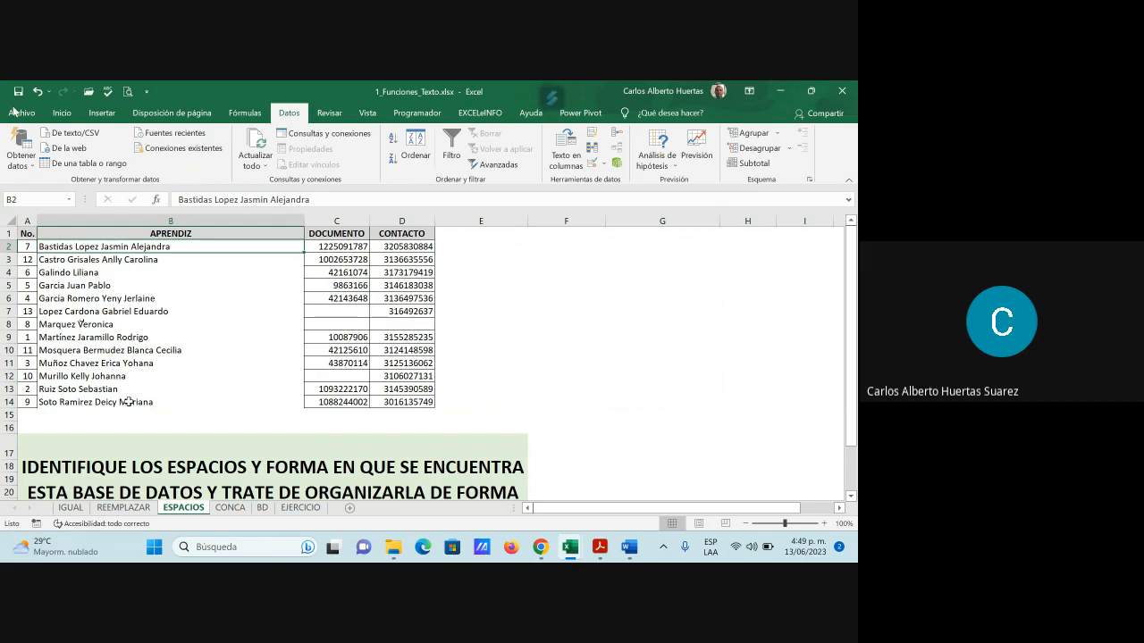
{"action": "left_click", "coordinate": [37, 92]}
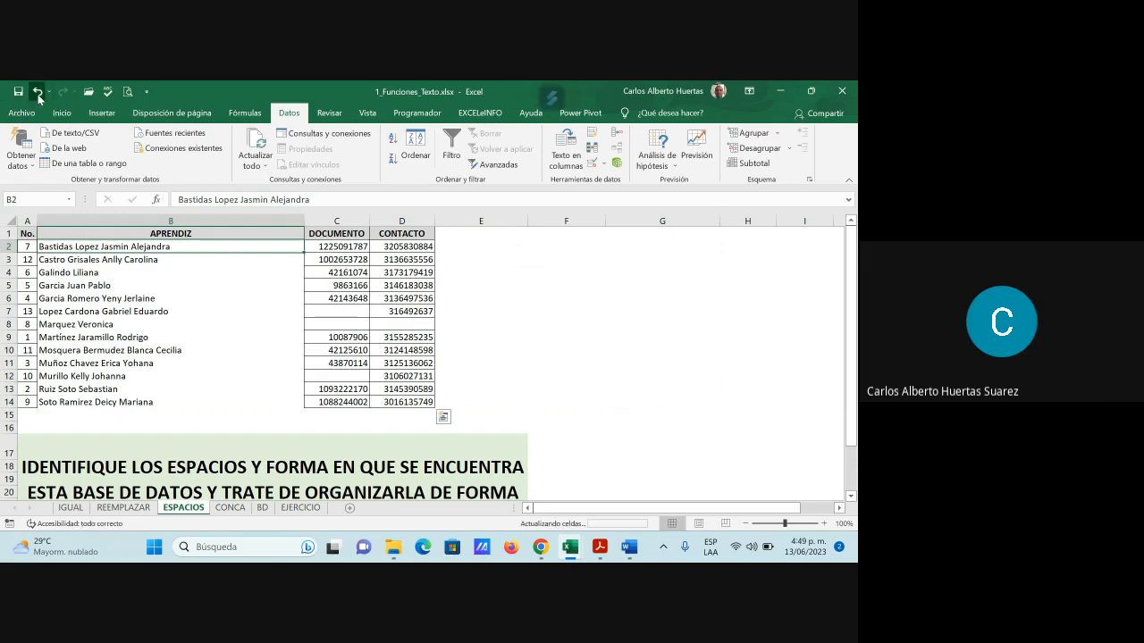
{"action": "left_click", "coordinate": [240, 297]}
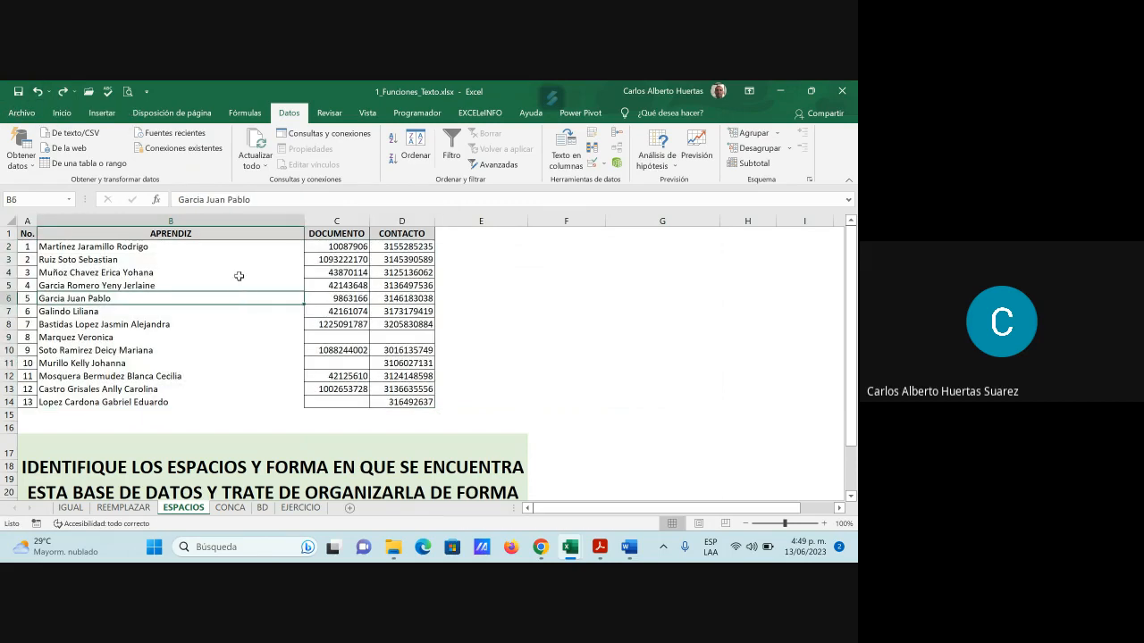
{"action": "left_click", "coordinate": [159, 259]}
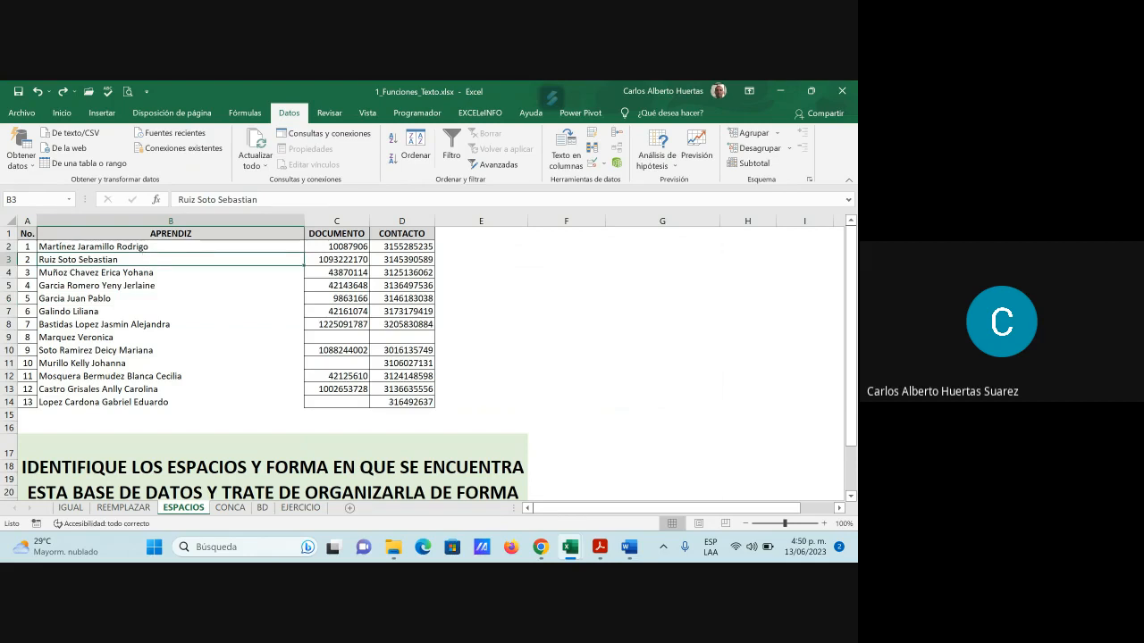
{"action": "left_click", "coordinate": [61, 112]}
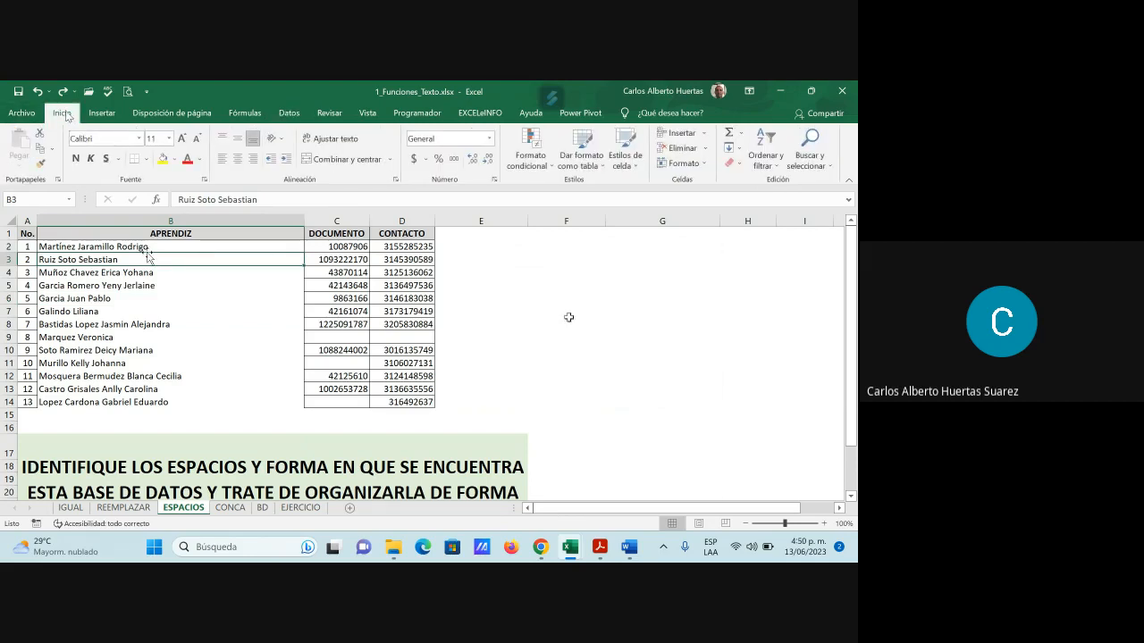
Sort the student list A to Z, undo it, and reopen sorting from a DOCUMENTO cell
{"action": "left_click", "coordinate": [767, 149]}
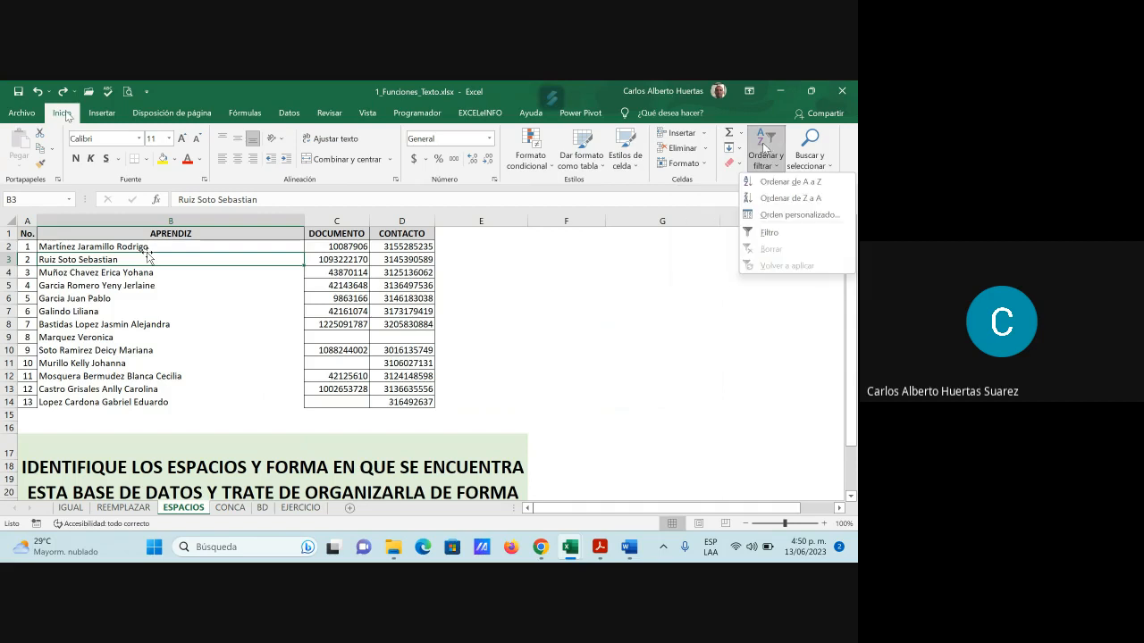
{"action": "left_click", "coordinate": [791, 183]}
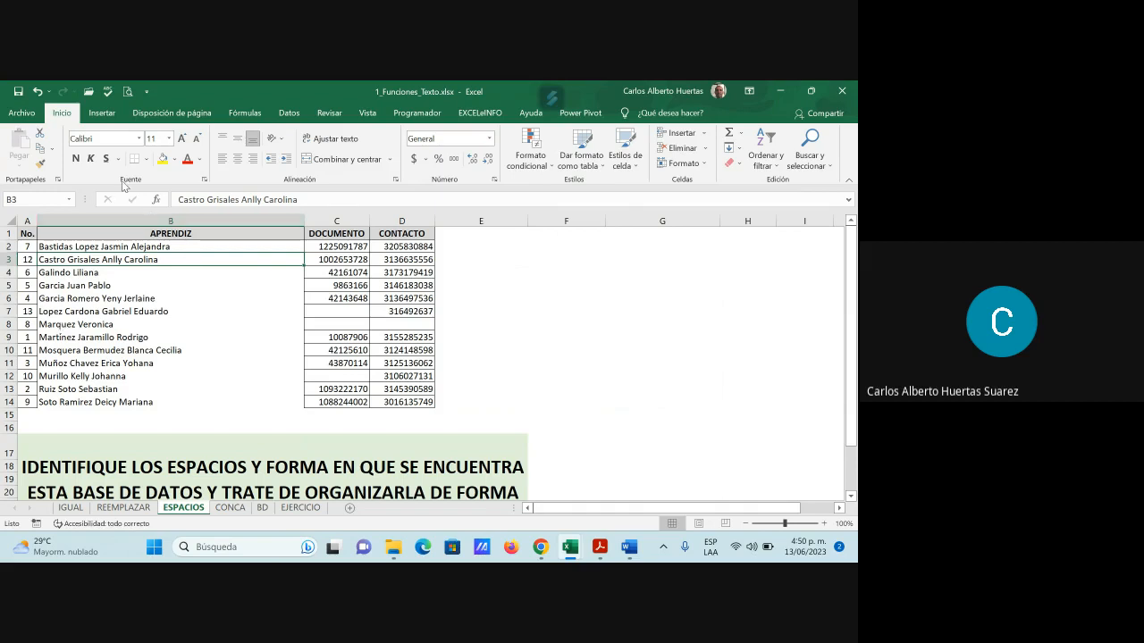
{"action": "left_click", "coordinate": [37, 92]}
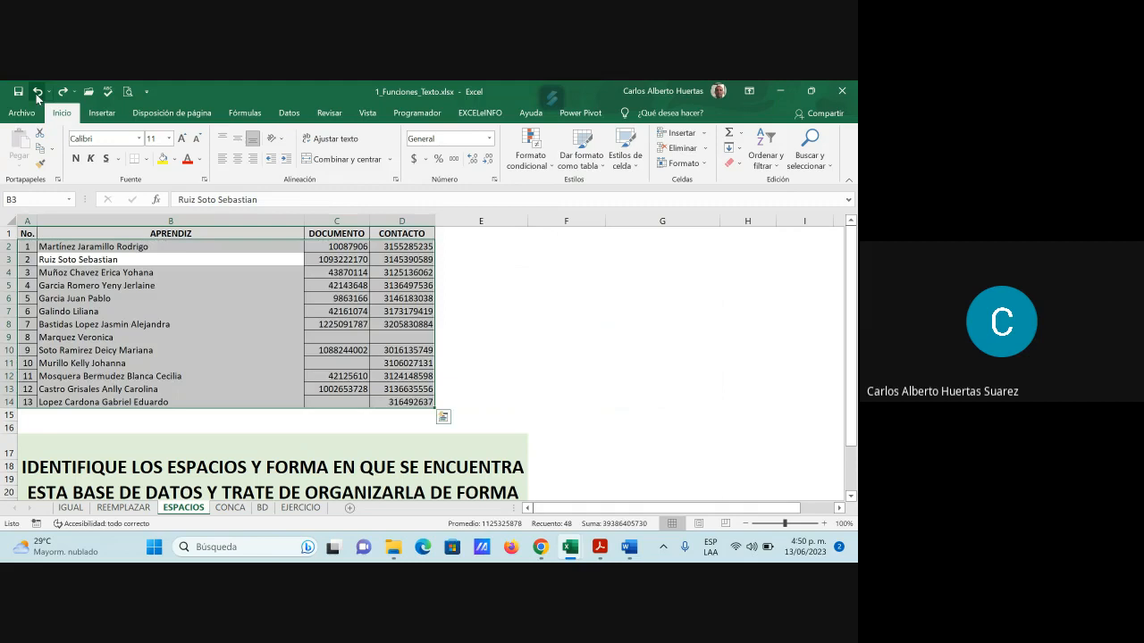
{"action": "left_click", "coordinate": [139, 350]}
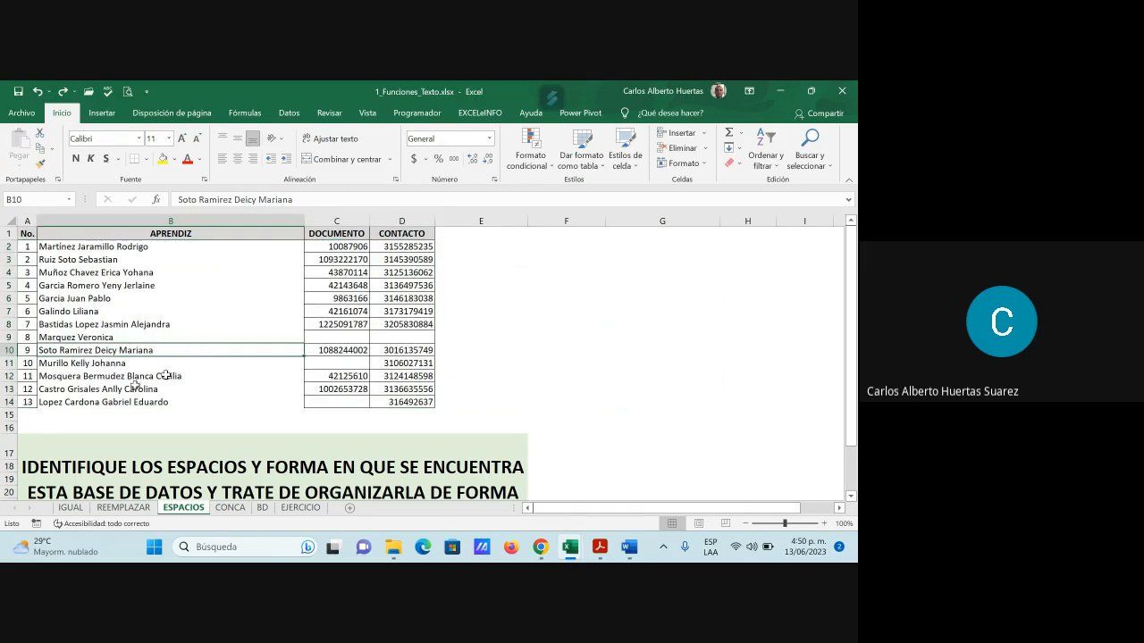
{"action": "left_click", "coordinate": [350, 337]}
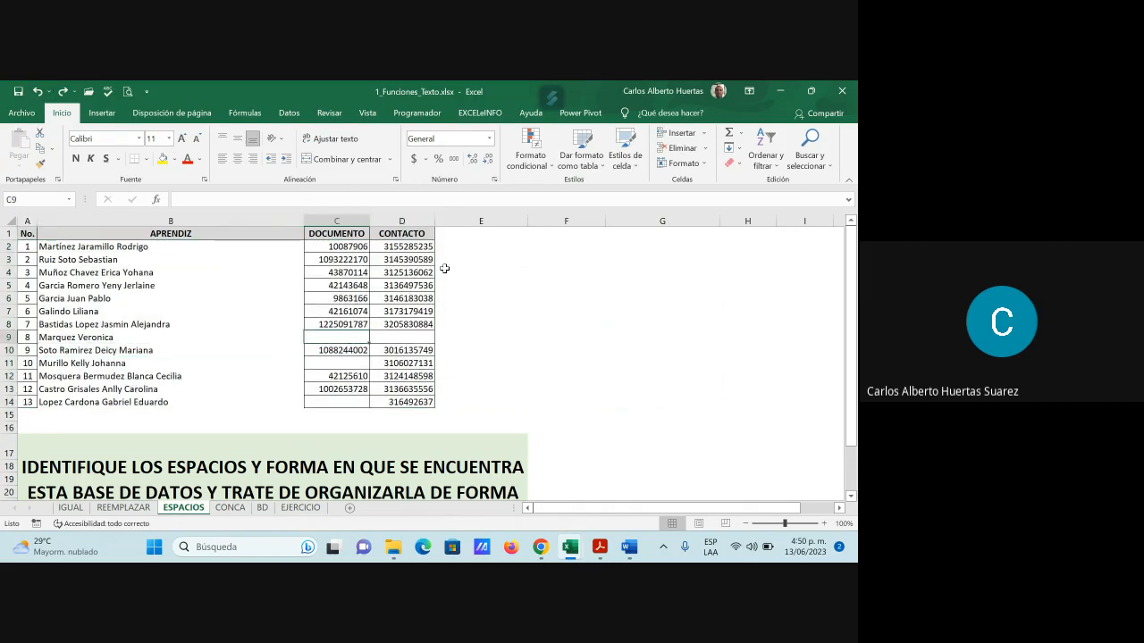
{"action": "left_click", "coordinate": [781, 161]}
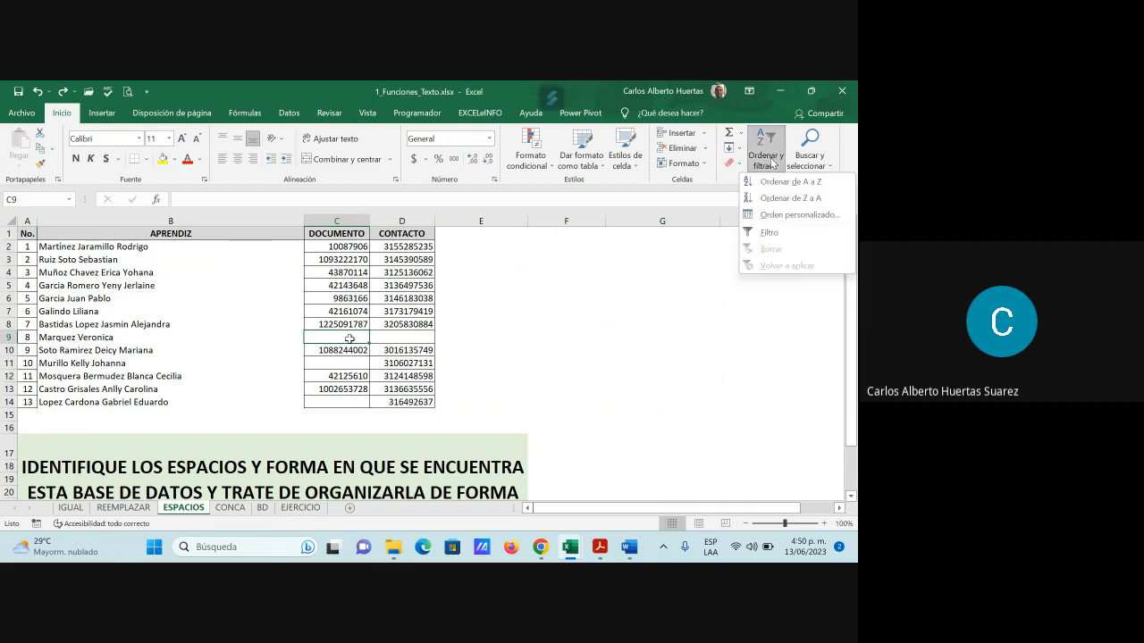
Sort the trainee table by DOCUMENTO ascending, leaving rows without a document at the bottom
{"action": "key", "text": "Escape"}
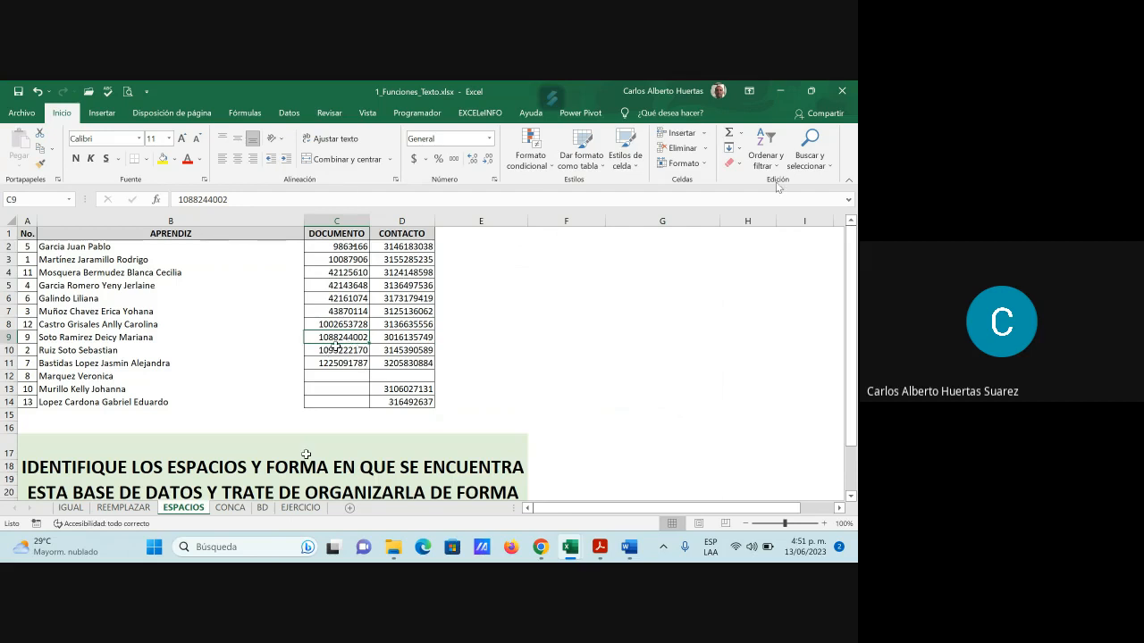
Switch to the CONCA sheet and select cell E3 under NO. MOTOR
{"action": "left_click", "coordinate": [231, 508]}
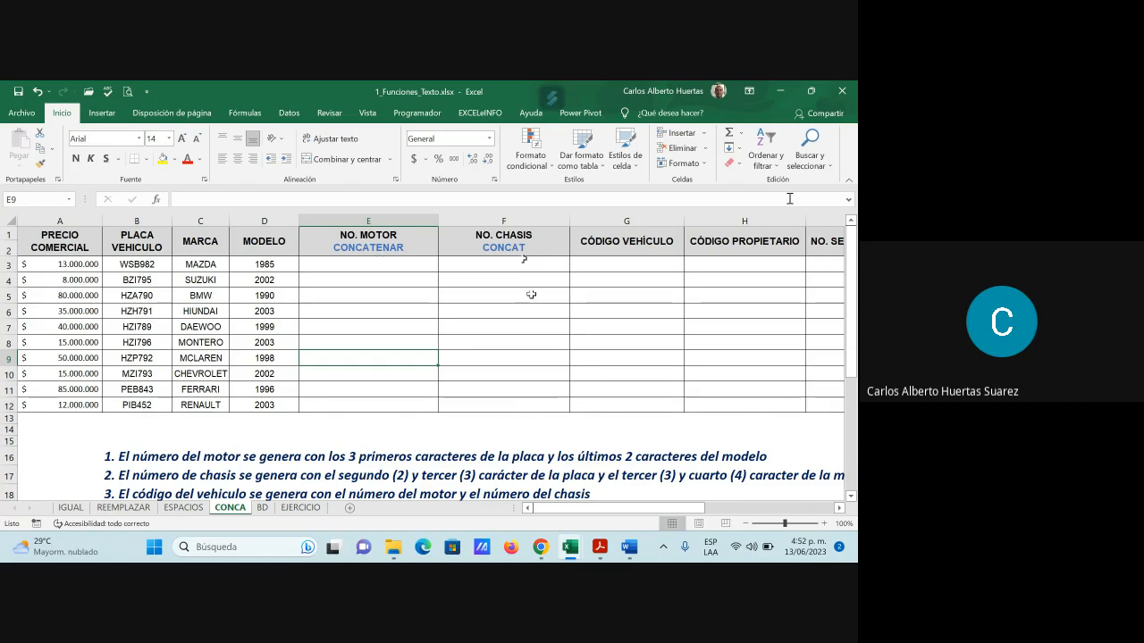
{"action": "left_click", "coordinate": [382, 262]}
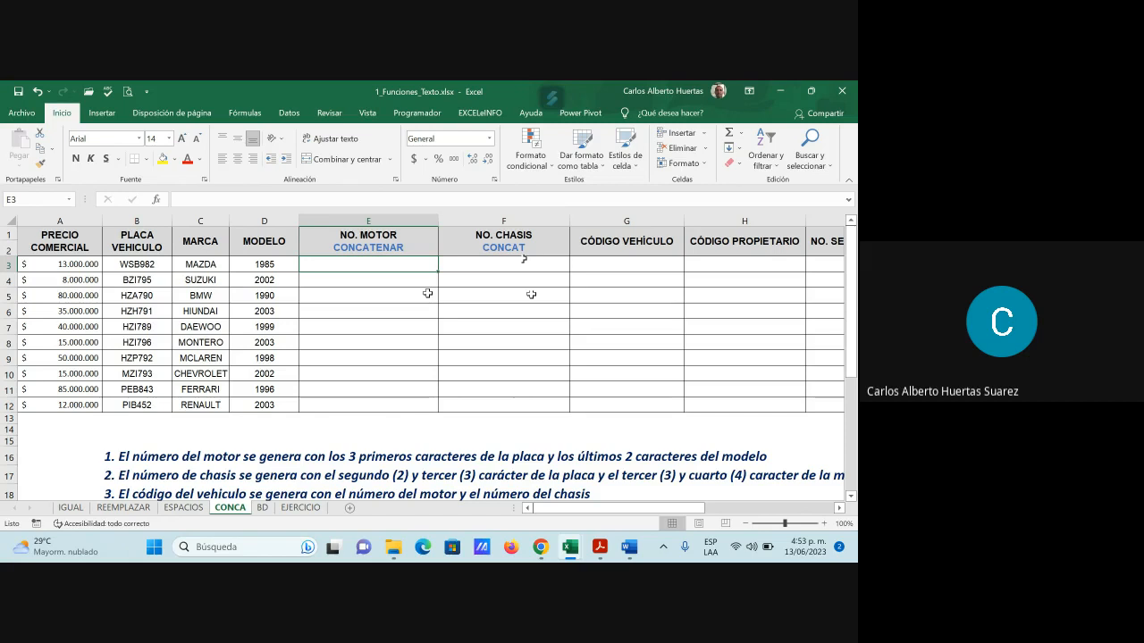
Enter =CONCATENAR(C3:D3) in E3 via the function picker, which returns #¡VALOR!
{"action": "type", "text": "="}
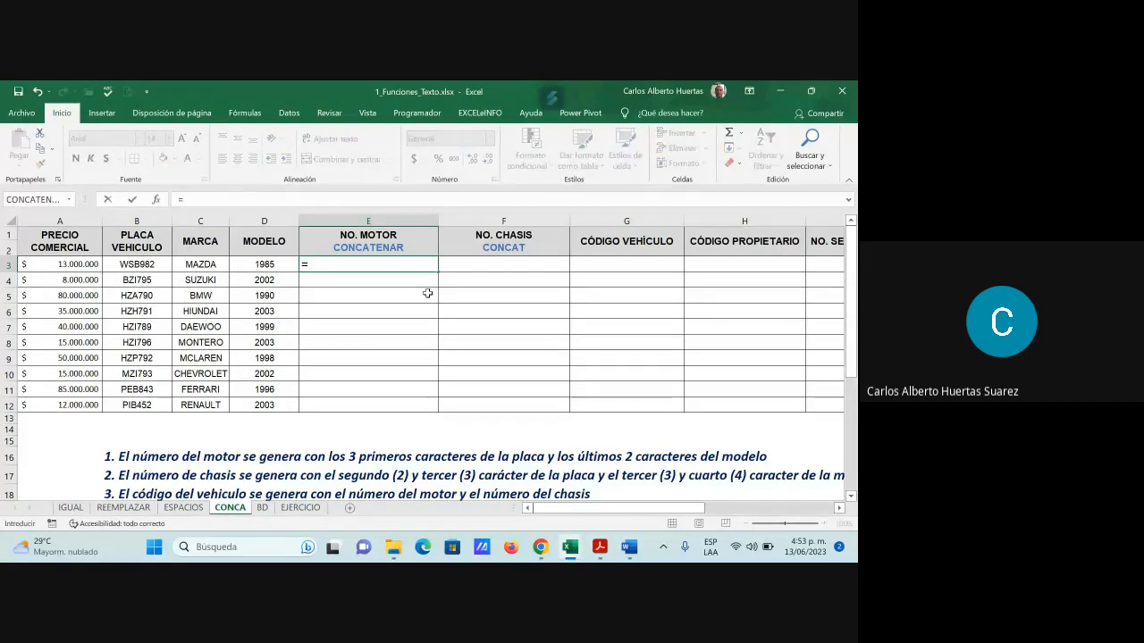
{"action": "type", "text": "concateb"}
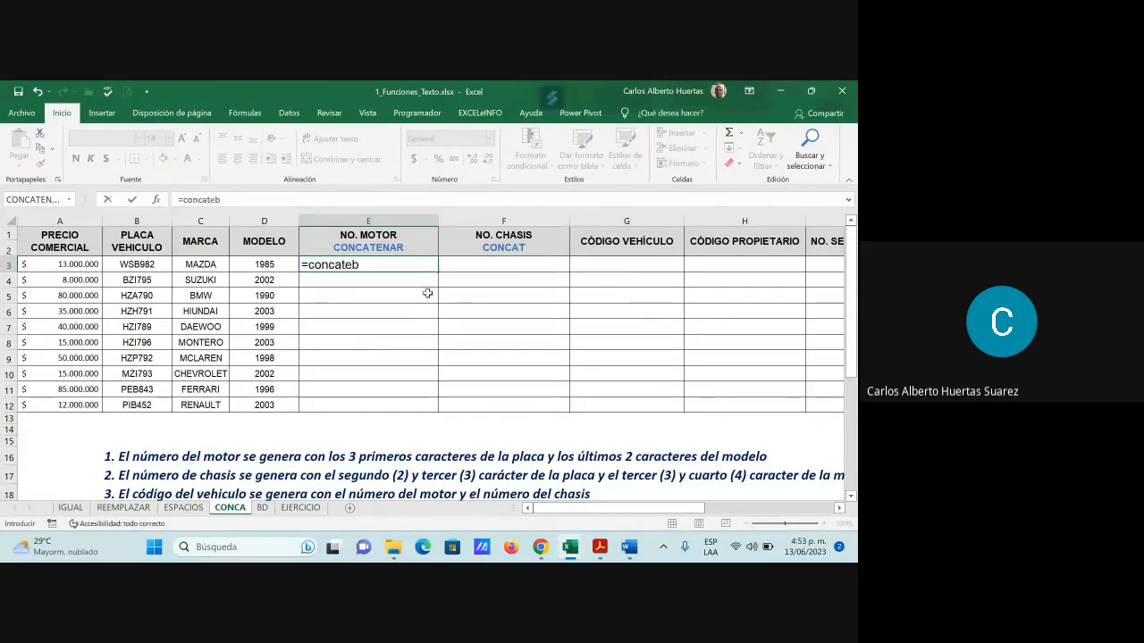
{"action": "key", "text": "BackSpace"}
{"action": "type", "text": "nar"}
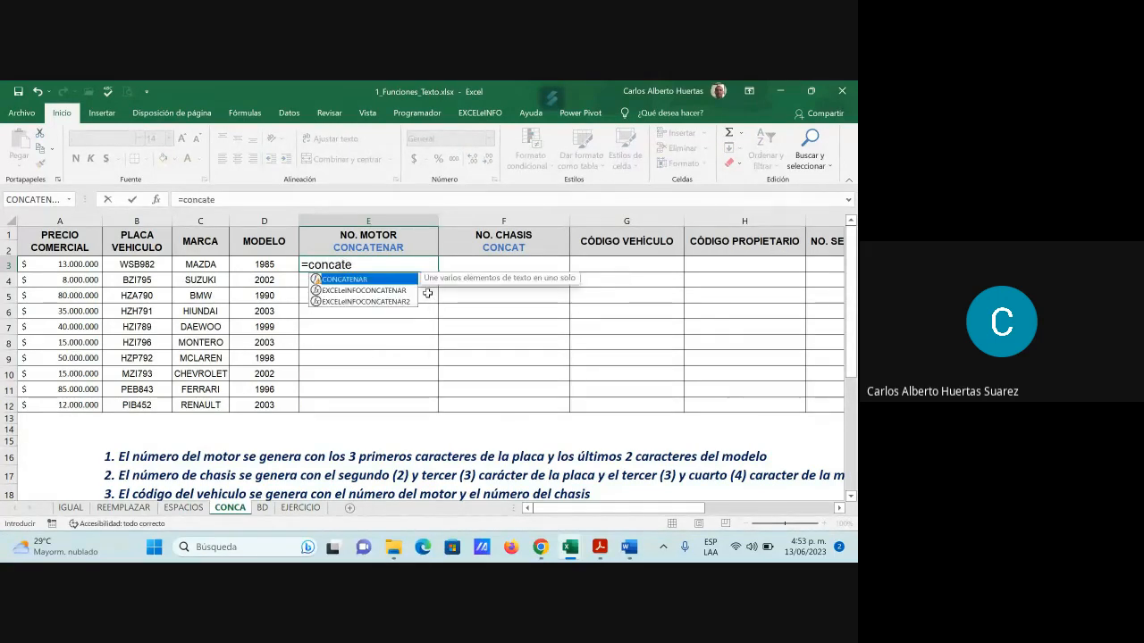
{"action": "key", "text": "BackSpace"}
{"action": "key", "text": "BackSpace"}
{"action": "key", "text": "BackSpace"}
{"action": "key", "text": "BackSpace"}
{"action": "key", "text": "BackSpace"}
{"action": "key", "text": "BackSpace"}
{"action": "key", "text": "BackSpace"}
{"action": "key", "text": "BackSpace"}
{"action": "key", "text": "BackSpace"}
{"action": "key", "text": "Escape"}
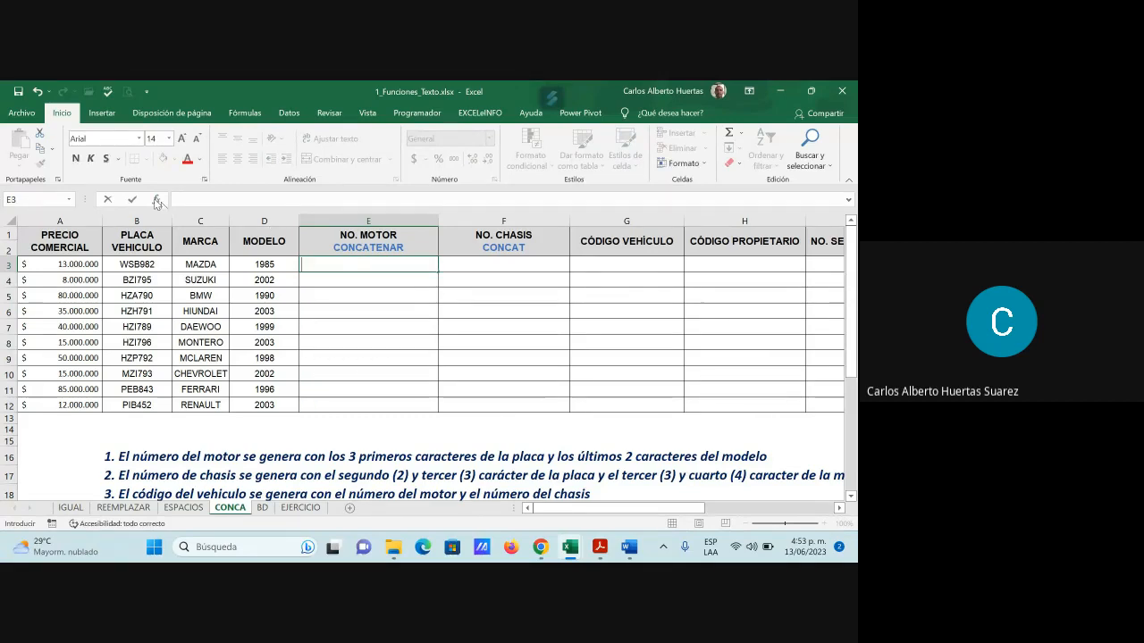
{"action": "left_click", "coordinate": [156, 200]}
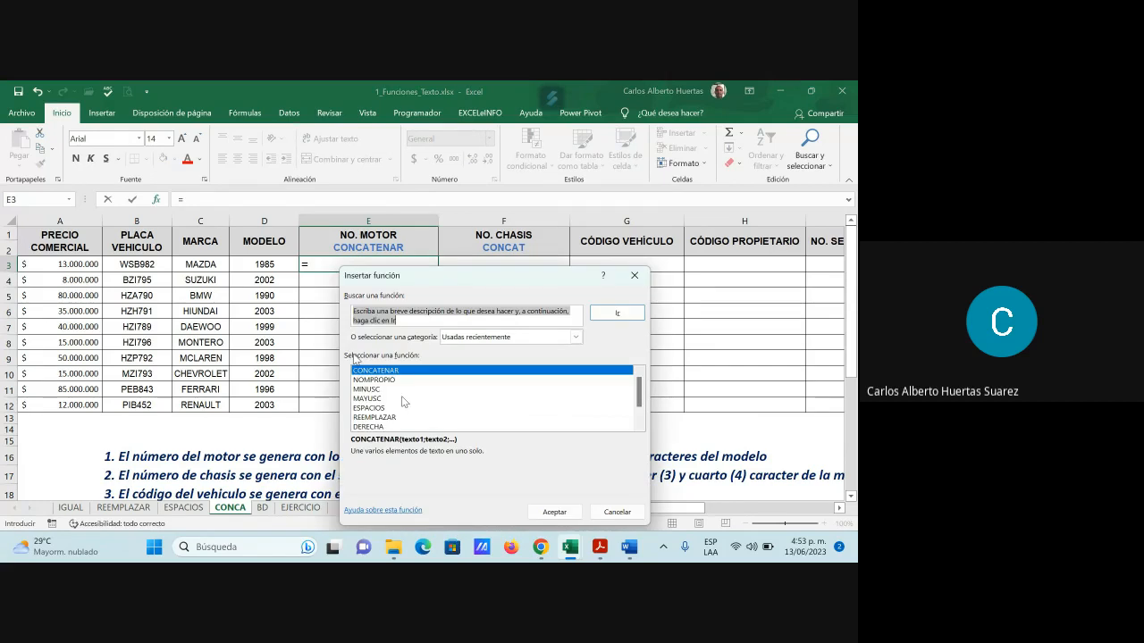
{"action": "key", "text": "Return"}
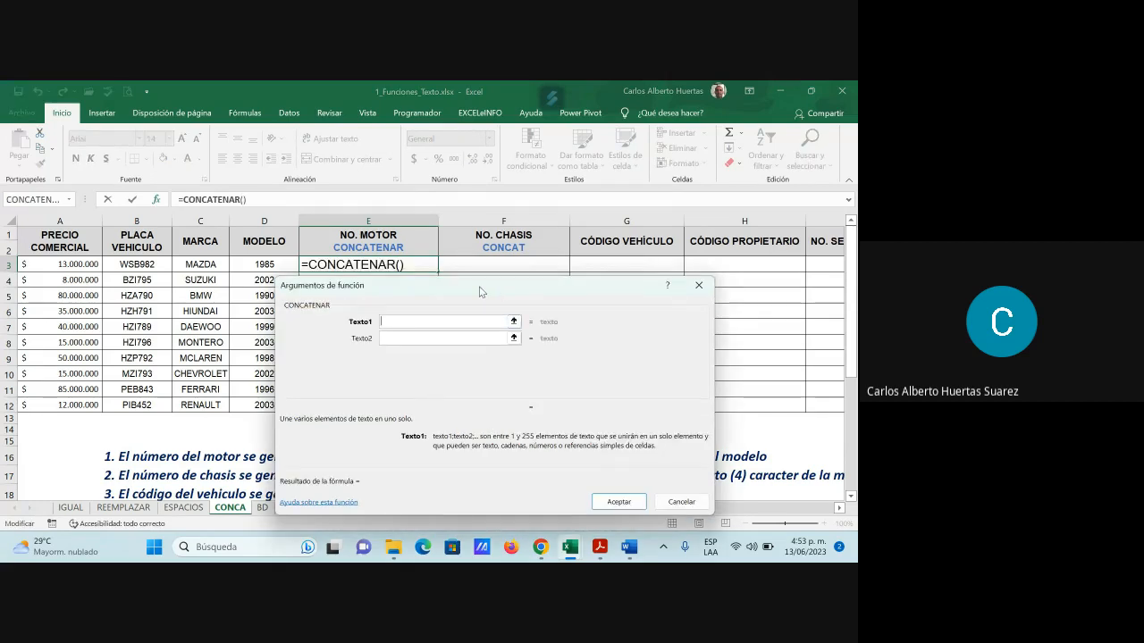
{"action": "left_click_drag", "start_coordinate": [480, 292], "coordinate": [550, 306]}
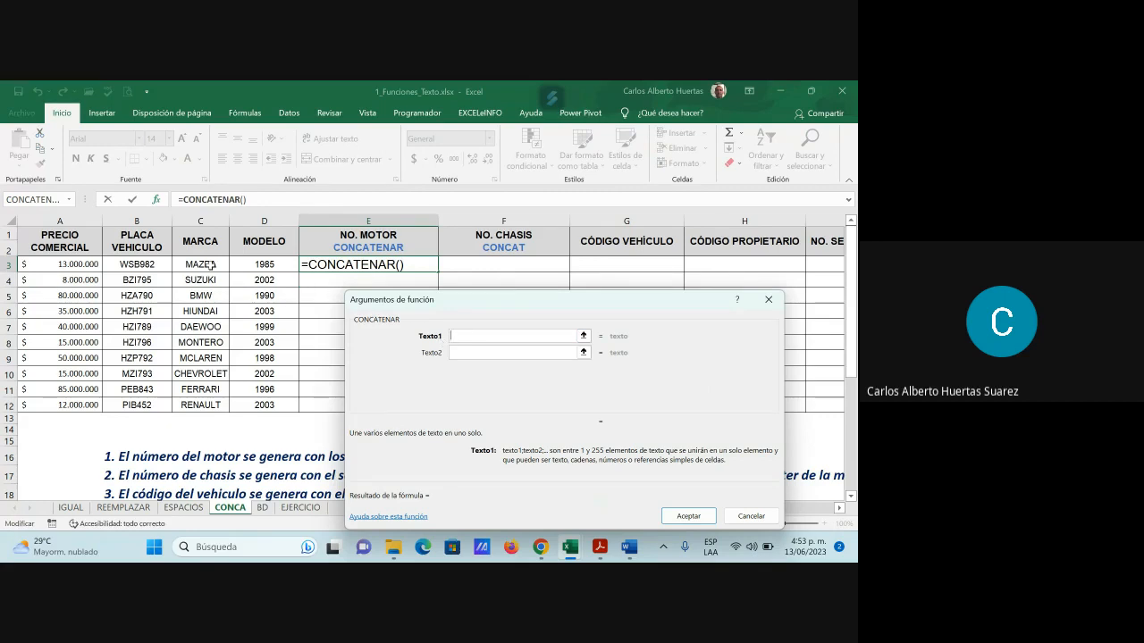
{"action": "left_click_drag", "start_coordinate": [212, 265], "coordinate": [268, 267]}
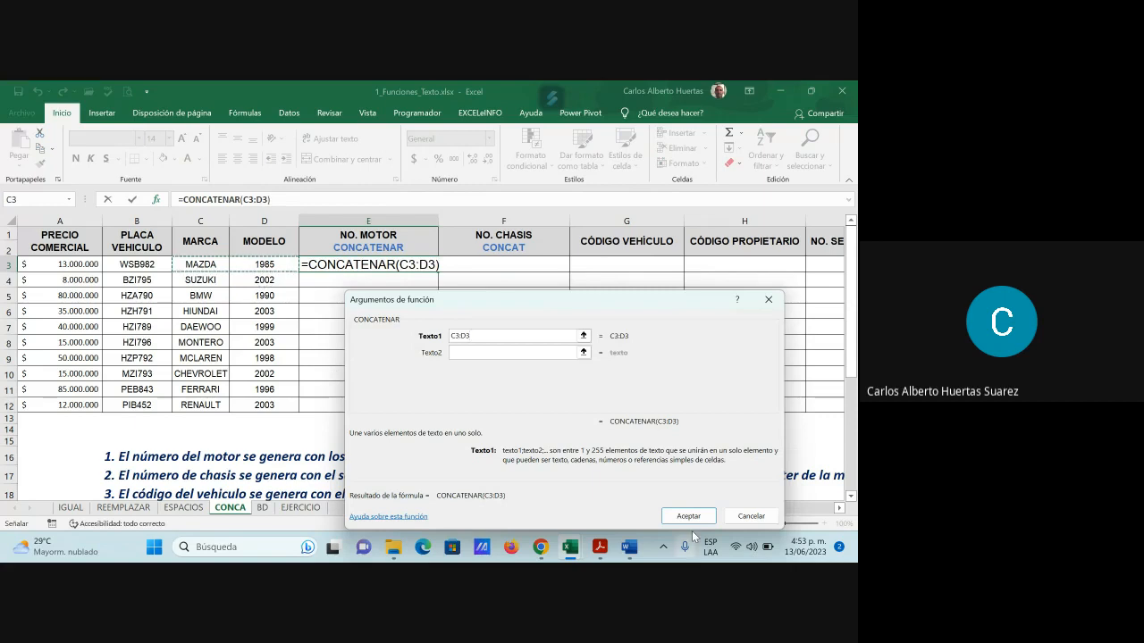
{"action": "left_click_drag", "start_coordinate": [661, 306], "coordinate": [668, 290]}
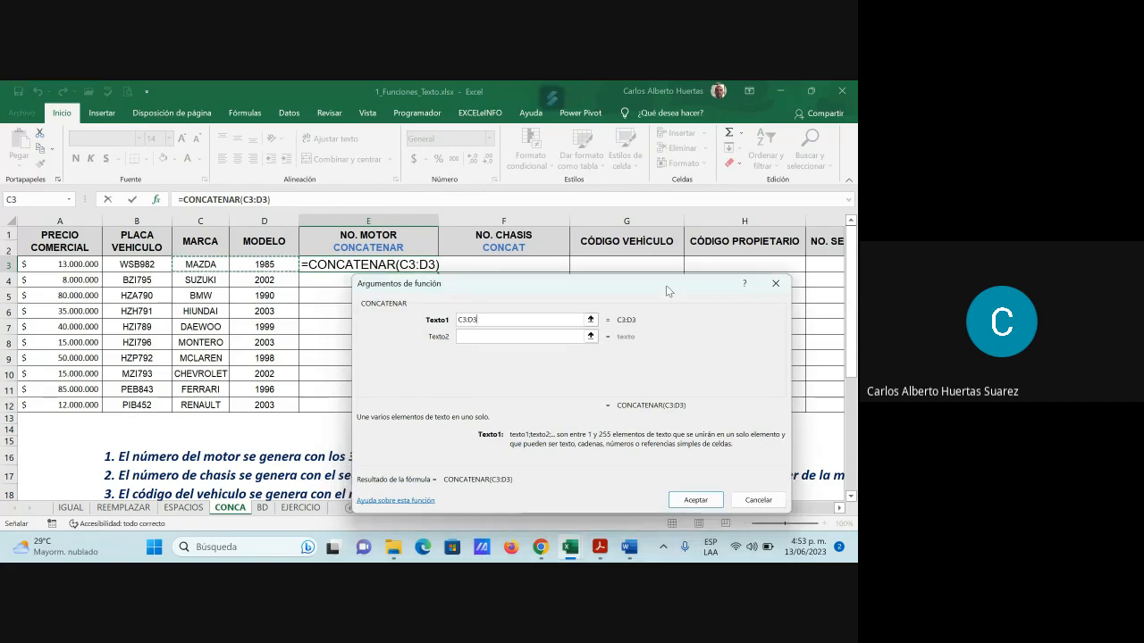
{"action": "left_click", "coordinate": [705, 498]}
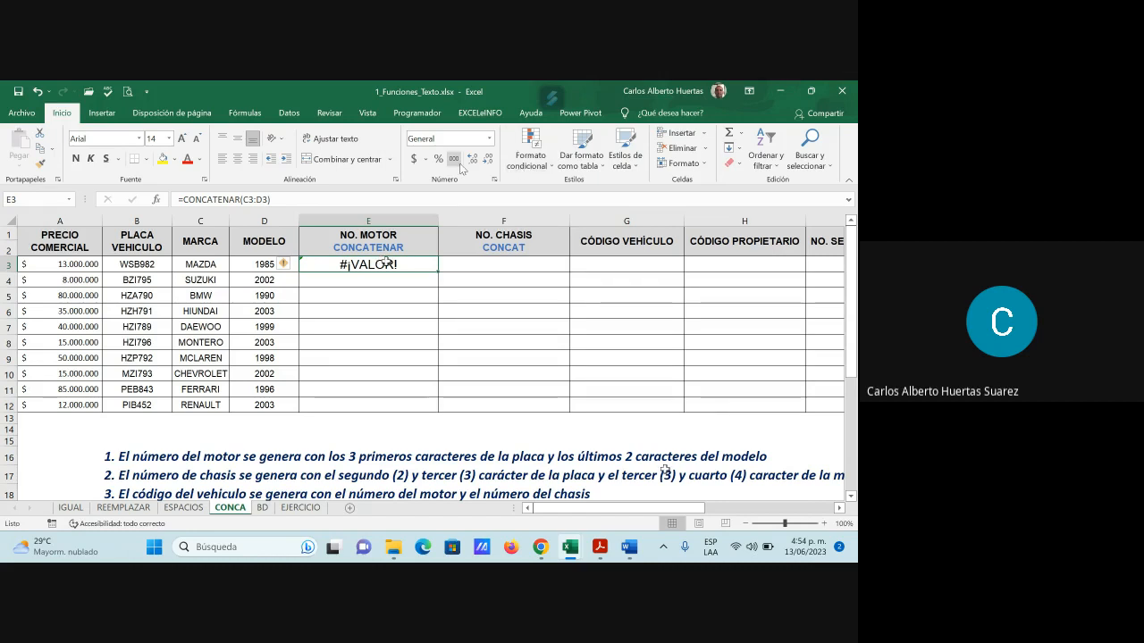
Enter =CONCAT(C3:D3) in F3 from the Texto category, returning MAZDA1985
{"action": "left_click", "coordinate": [502, 263]}
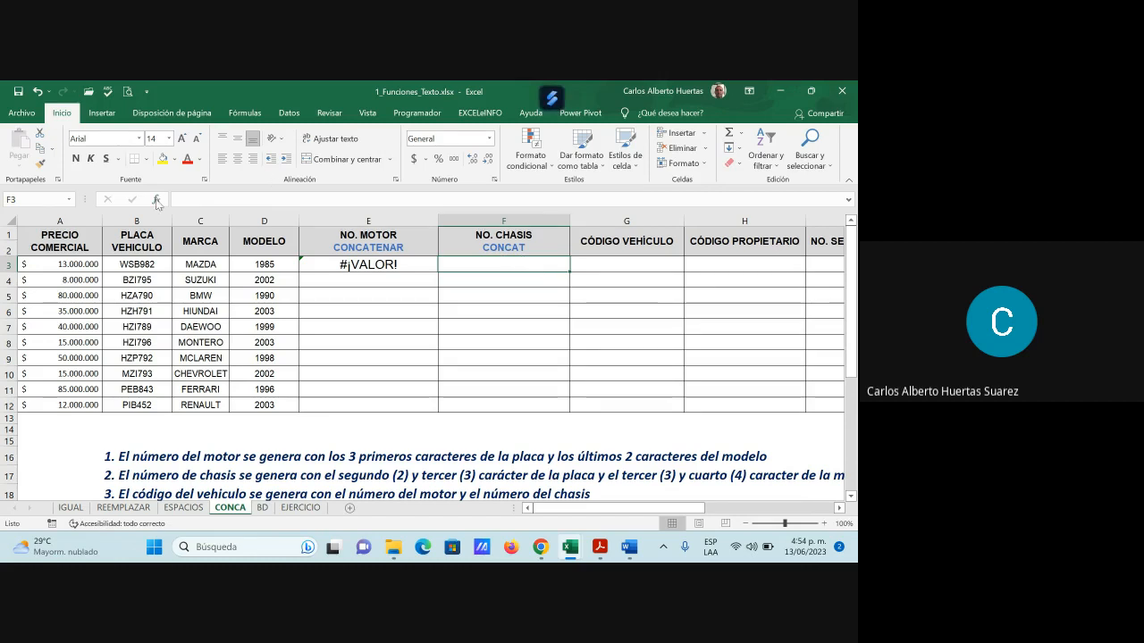
{"action": "left_click", "coordinate": [156, 200]}
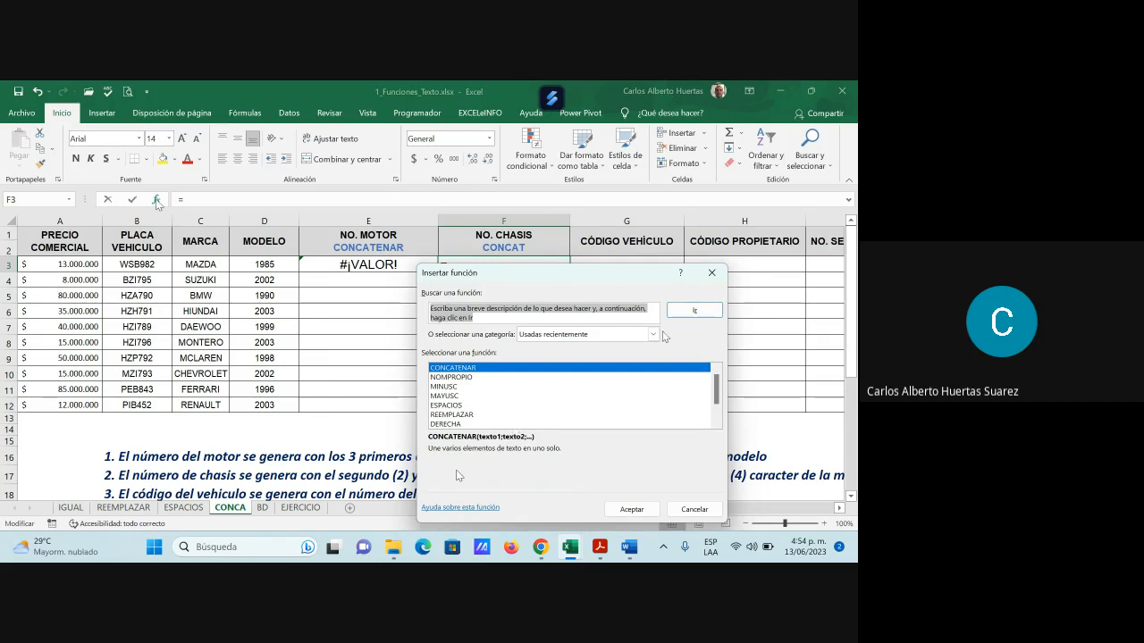
{"action": "left_click", "coordinate": [653, 334]}
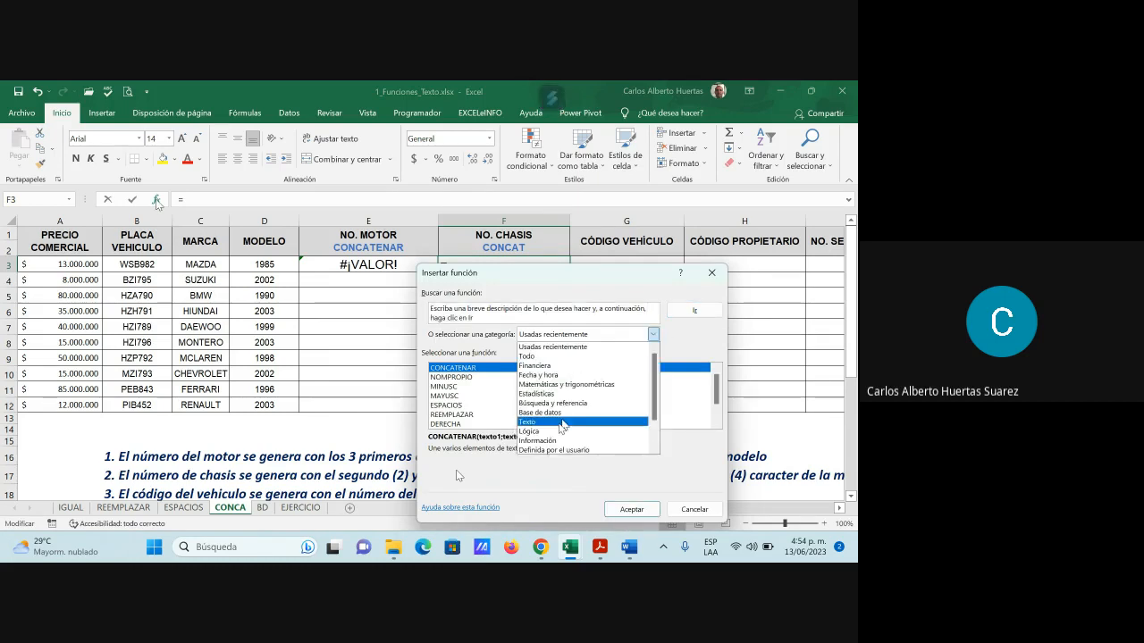
{"action": "left_click", "coordinate": [549, 423]}
{"action": "left_click", "coordinate": [451, 387]}
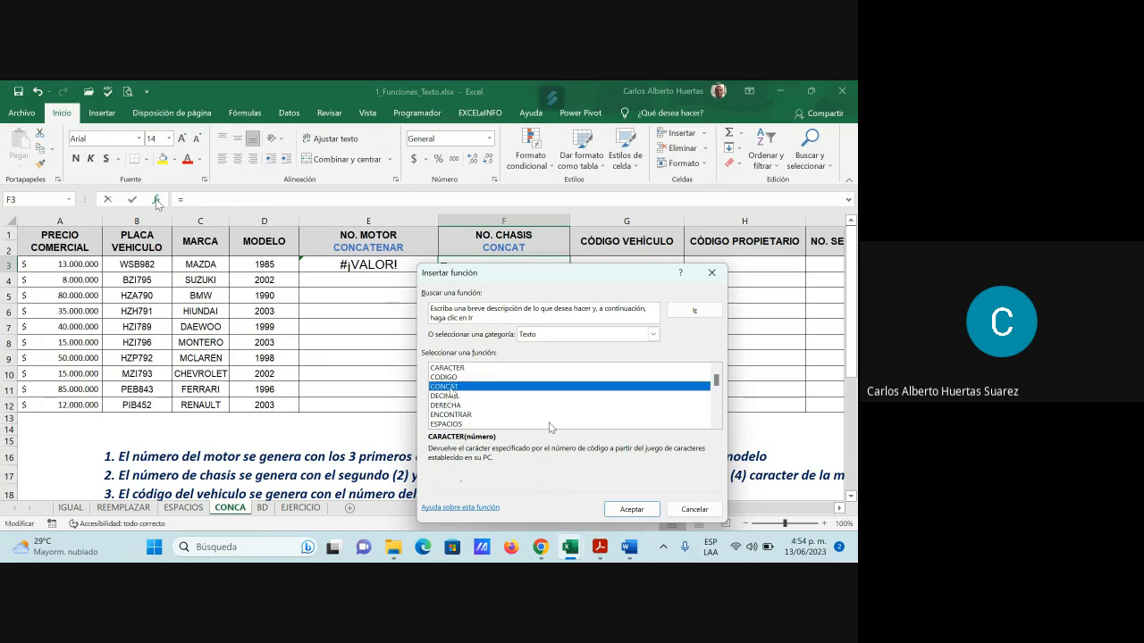
{"action": "left_click", "coordinate": [631, 508]}
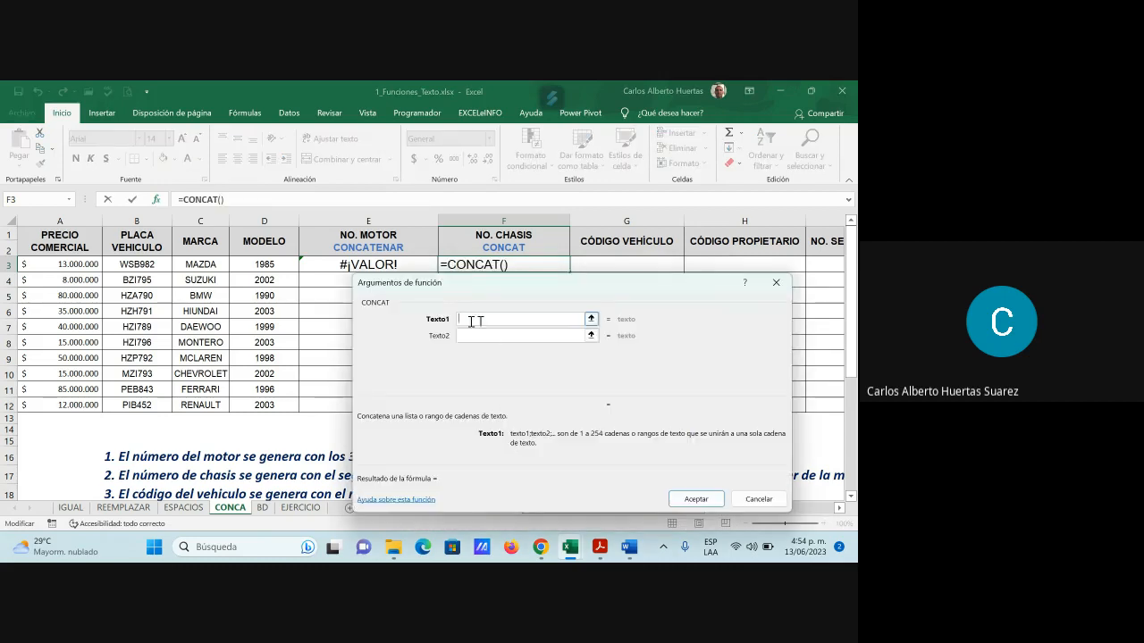
{"action": "left_click_drag", "start_coordinate": [192, 268], "coordinate": [261, 266]}
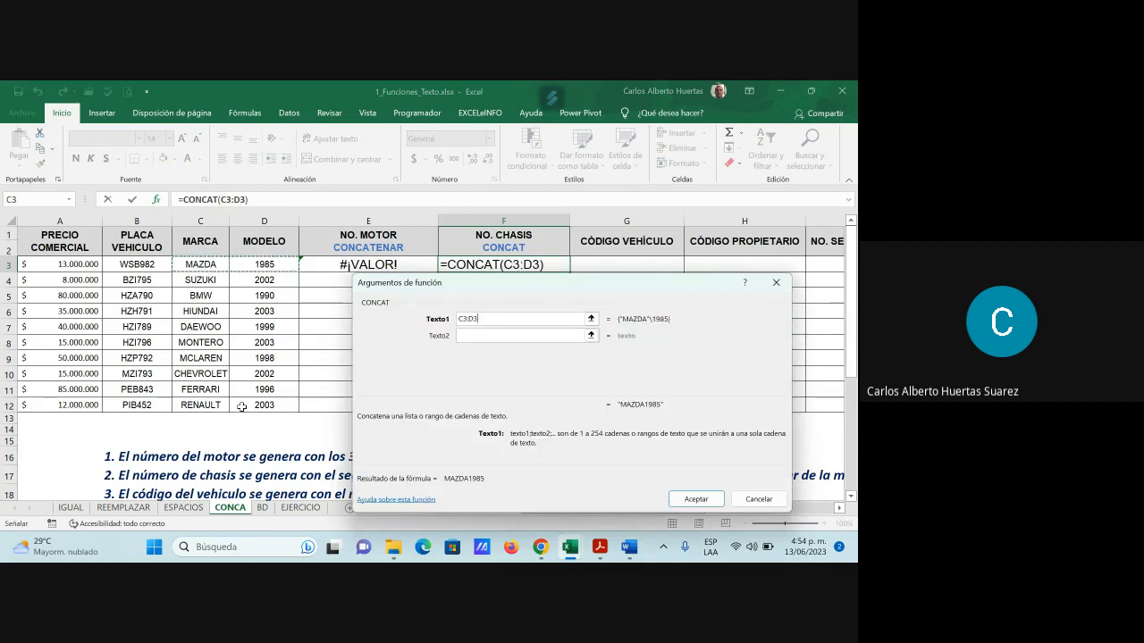
{"action": "left_click", "coordinate": [697, 499]}
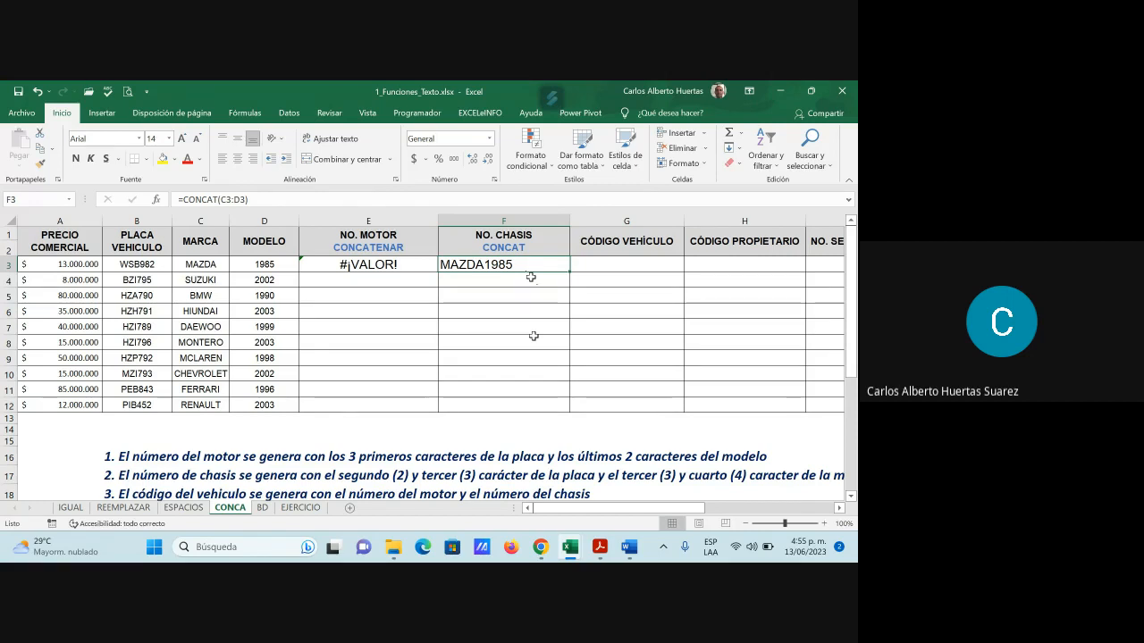
Delete the test formulas in E3 and F3
{"action": "left_click", "coordinate": [387, 266]}
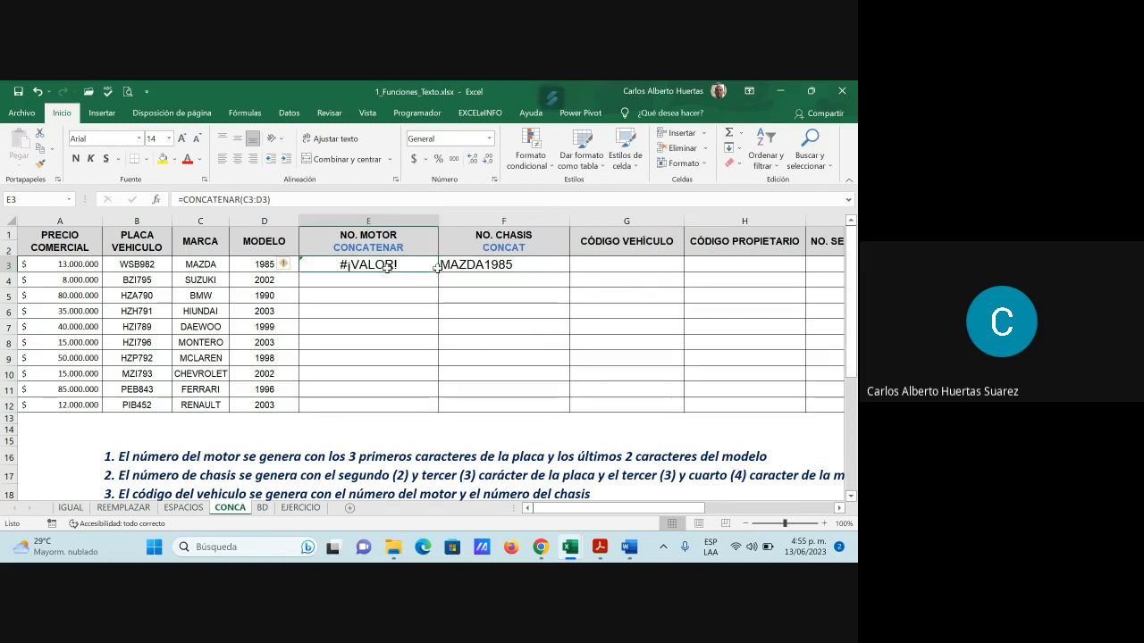
{"action": "left_click_drag", "start_coordinate": [387, 265], "coordinate": [501, 268]}
{"action": "key", "text": "Delete"}
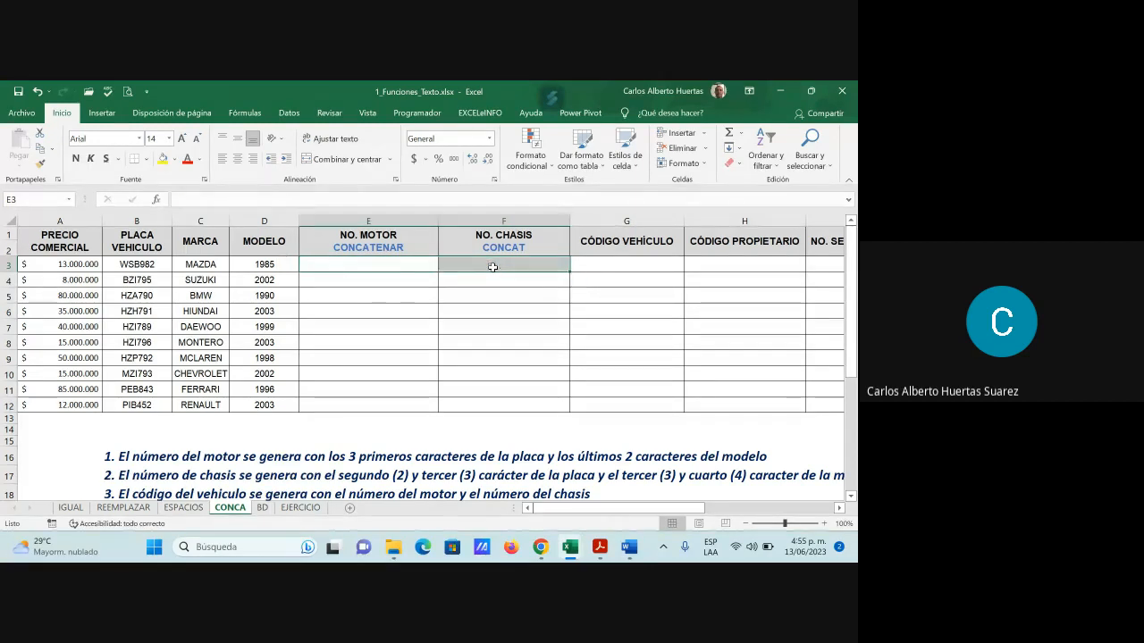
{"action": "left_click", "coordinate": [516, 309]}
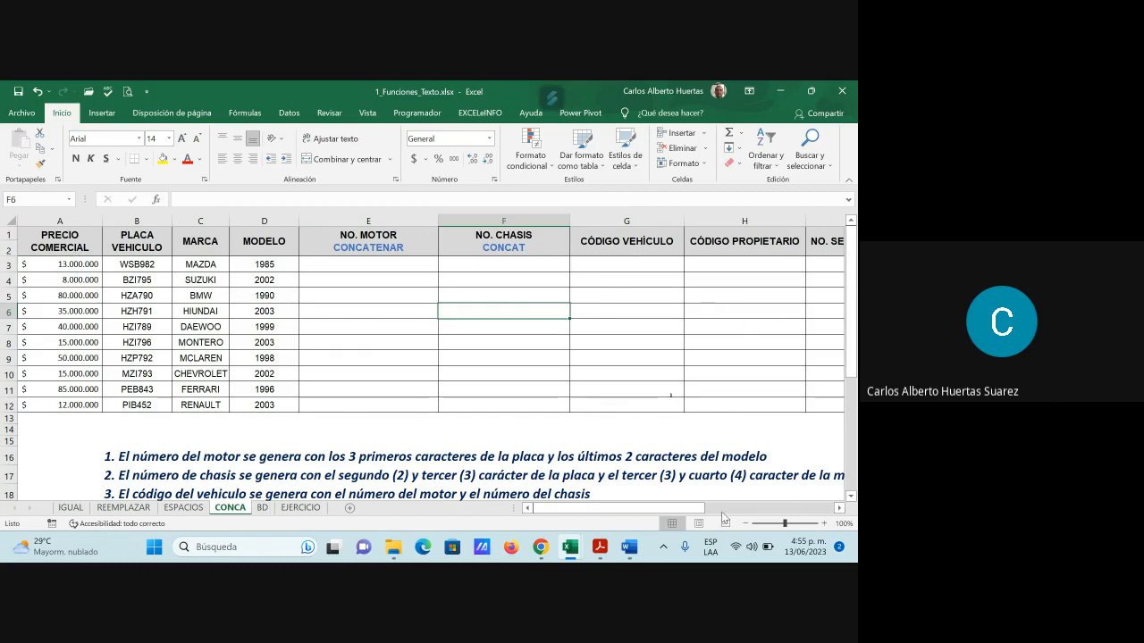
Read the numbered instructions below the table, then go back to cell E3
{"action": "mouse_move", "coordinate": [685, 510]}
{"action": "left_mouse_down"}
{"action": "mouse_move", "coordinate": [778, 509]}
{"action": "mouse_move", "coordinate": [682, 509]}
{"action": "left_mouse_up"}
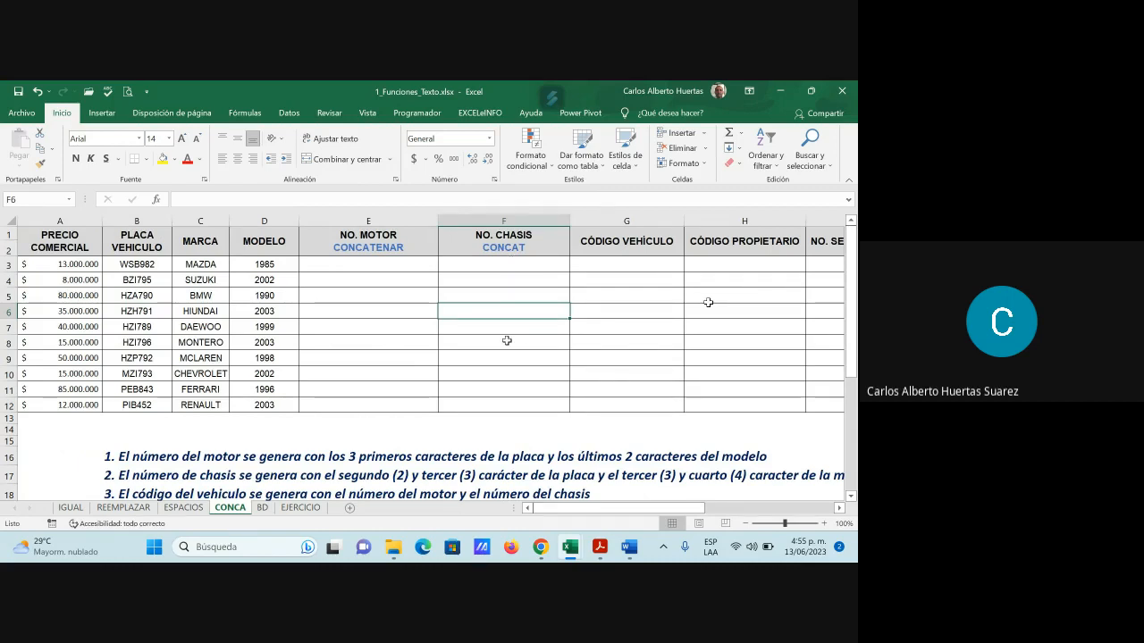
{"action": "scroll", "coordinate": [638, 382], "scroll_direction": "down", "scroll_amount": 1}
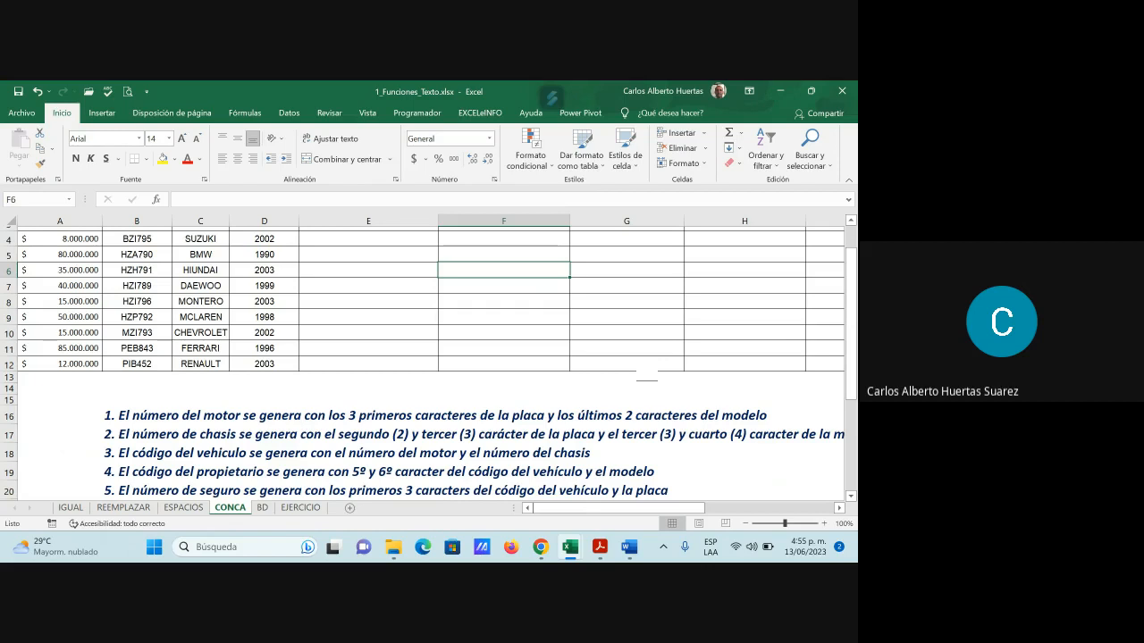
{"action": "scroll", "coordinate": [638, 375], "scroll_direction": "down", "scroll_amount": 1}
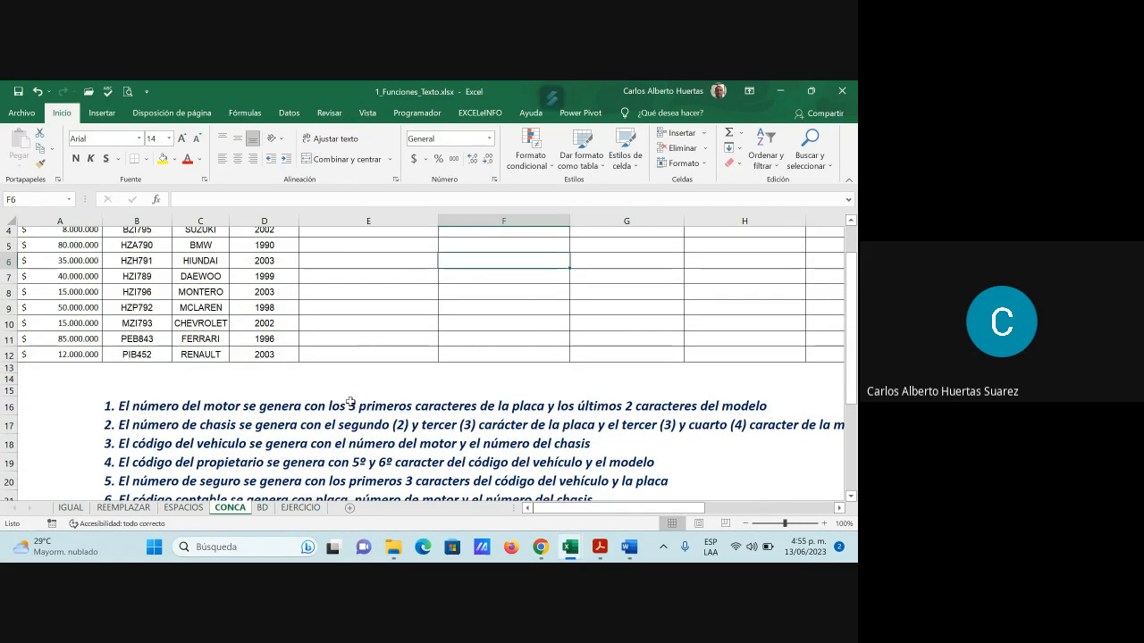
{"action": "scroll", "coordinate": [350, 402], "scroll_direction": "up", "scroll_amount": 1}
{"action": "scroll", "coordinate": [350, 402], "scroll_direction": "up", "scroll_amount": 1}
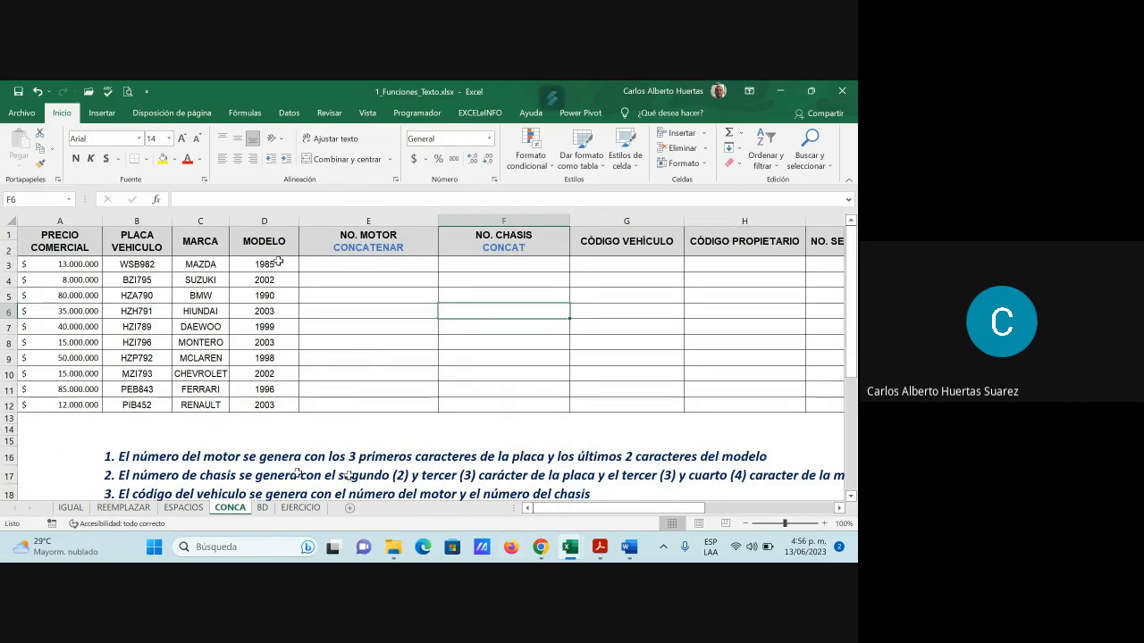
{"action": "left_click", "coordinate": [358, 269]}
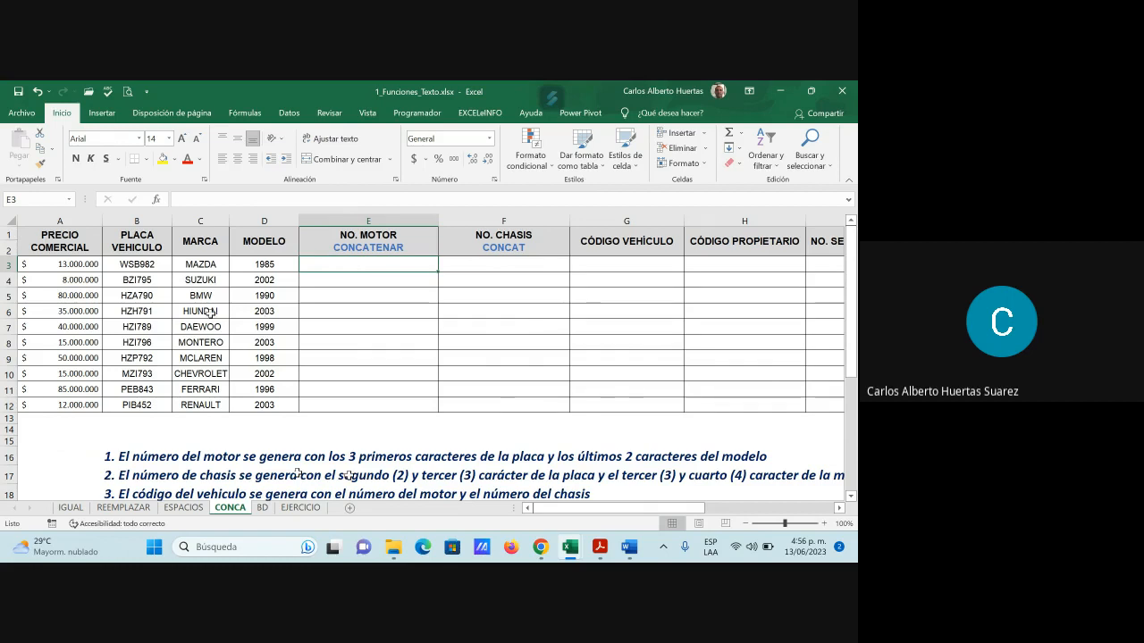
Insert two blank helper columns at E:F ahead of NO. MOTOR, then select cell E3
{"action": "mouse_move", "coordinate": [420, 221]}
{"action": "left_mouse_down"}
{"action": "mouse_move", "coordinate": [456, 207]}
{"action": "mouse_move", "coordinate": [462, 220]}
{"action": "left_mouse_up"}
{"action": "right_click", "coordinate": [462, 221]}
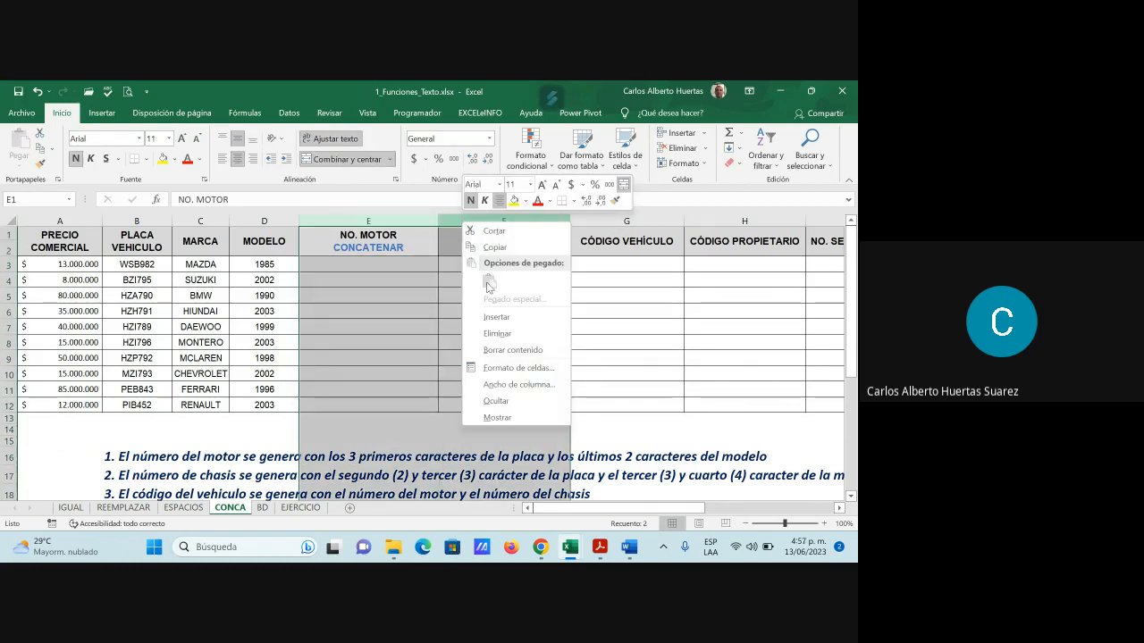
{"action": "left_click", "coordinate": [495, 317]}
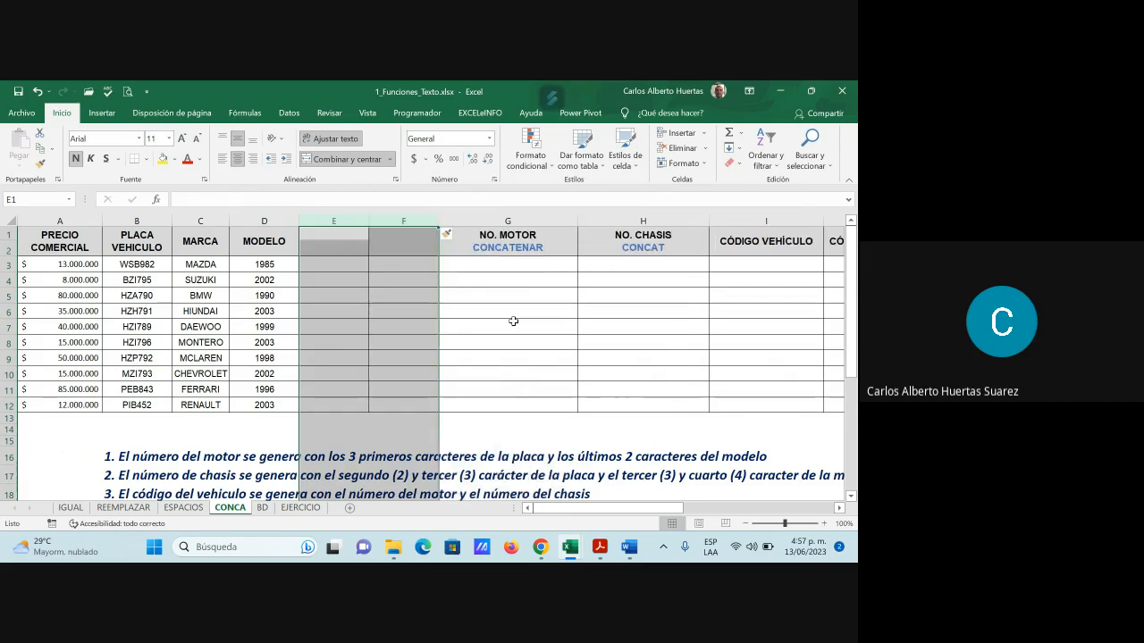
{"action": "left_click", "coordinate": [513, 321]}
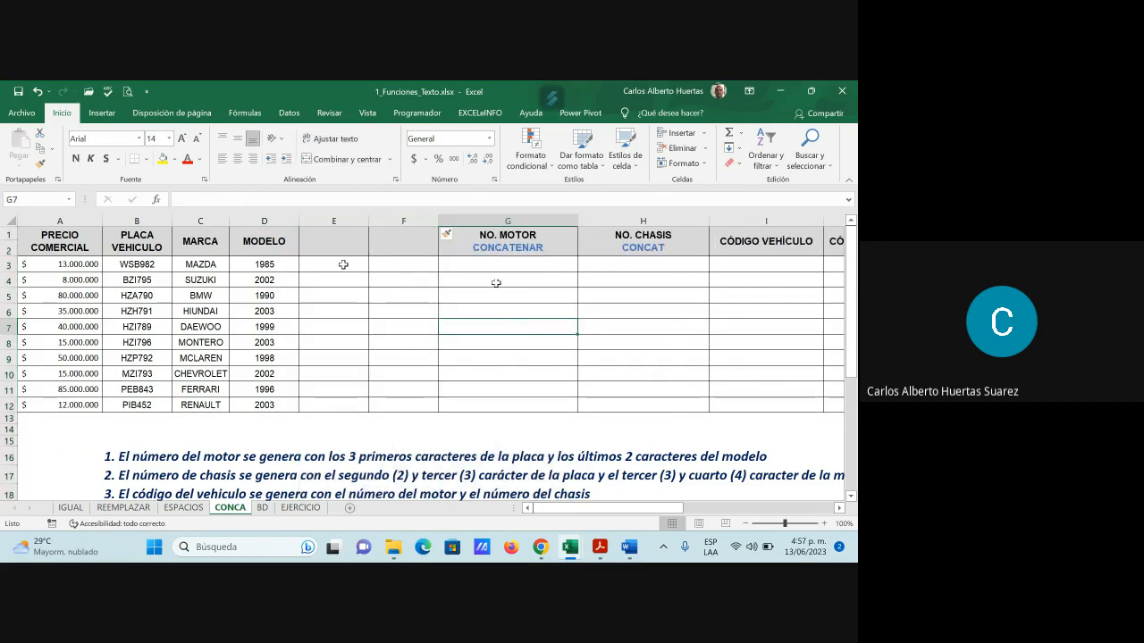
{"action": "left_click", "coordinate": [485, 264]}
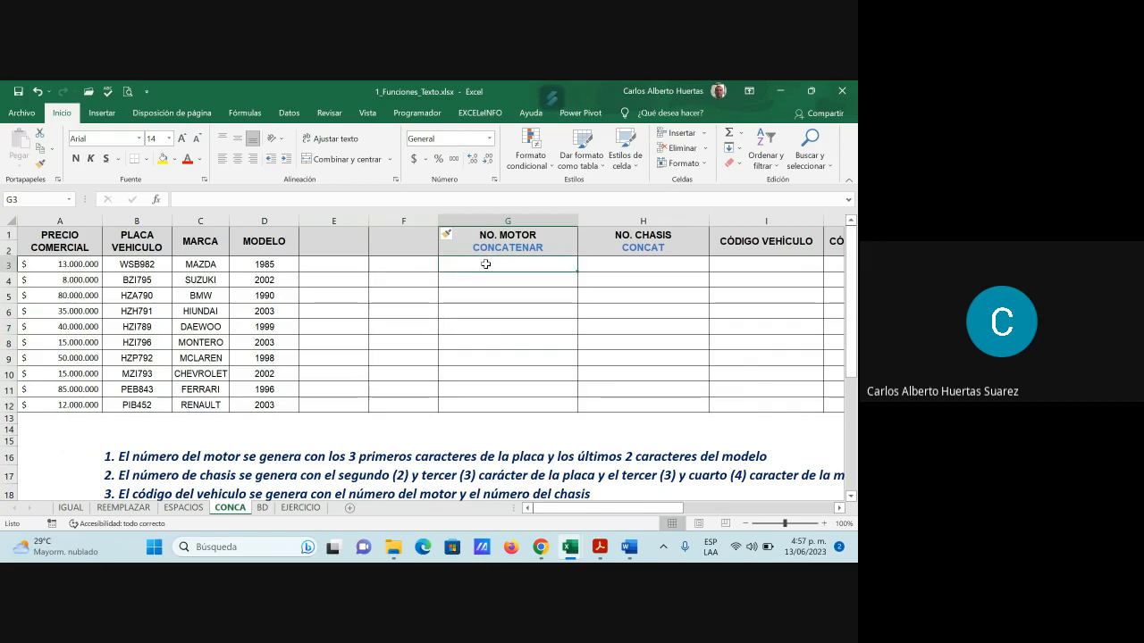
{"action": "left_click", "coordinate": [330, 265]}
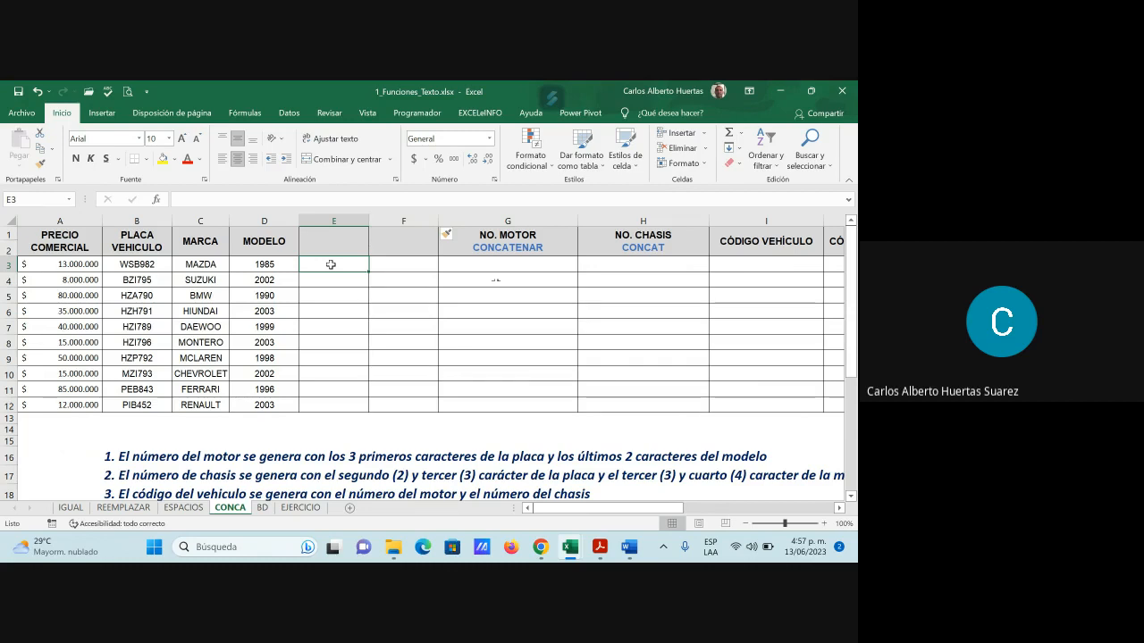
Enter =IZQUIERDA(B3;3) in E3 via Insert Function, returning WSB, and check the motor-number rule
{"action": "left_click", "coordinate": [156, 200]}
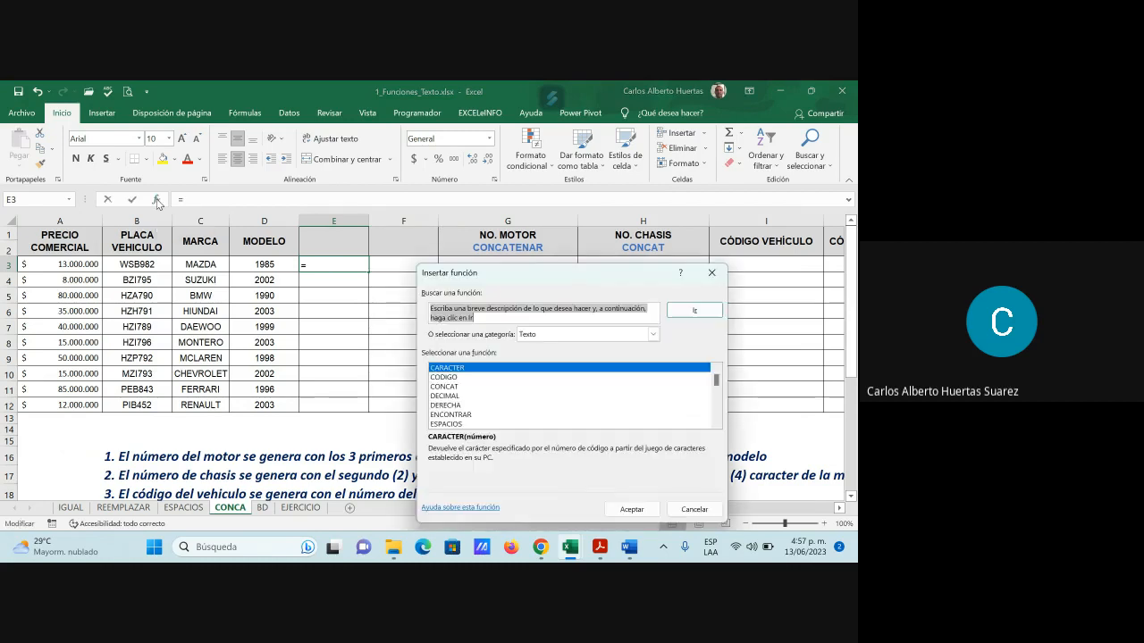
{"action": "scroll", "coordinate": [482, 411], "scroll_direction": "down", "scroll_amount": 1}
{"action": "scroll", "coordinate": [488, 405], "scroll_direction": "down", "scroll_amount": 1}
{"action": "left_click", "coordinate": [457, 406]}
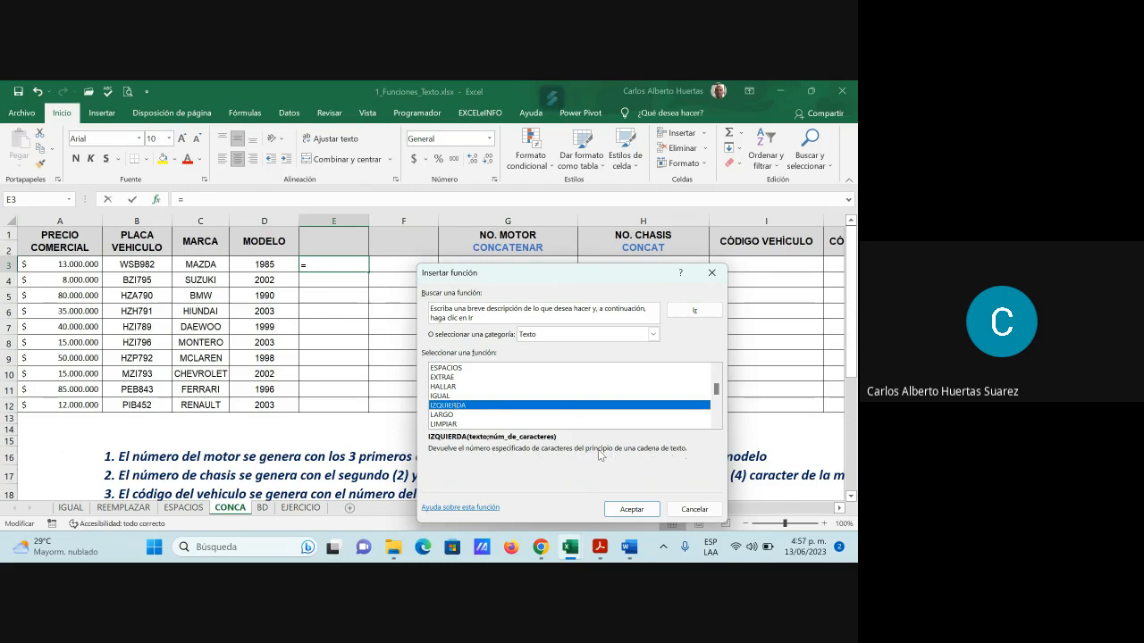
{"action": "left_click", "coordinate": [631, 509]}
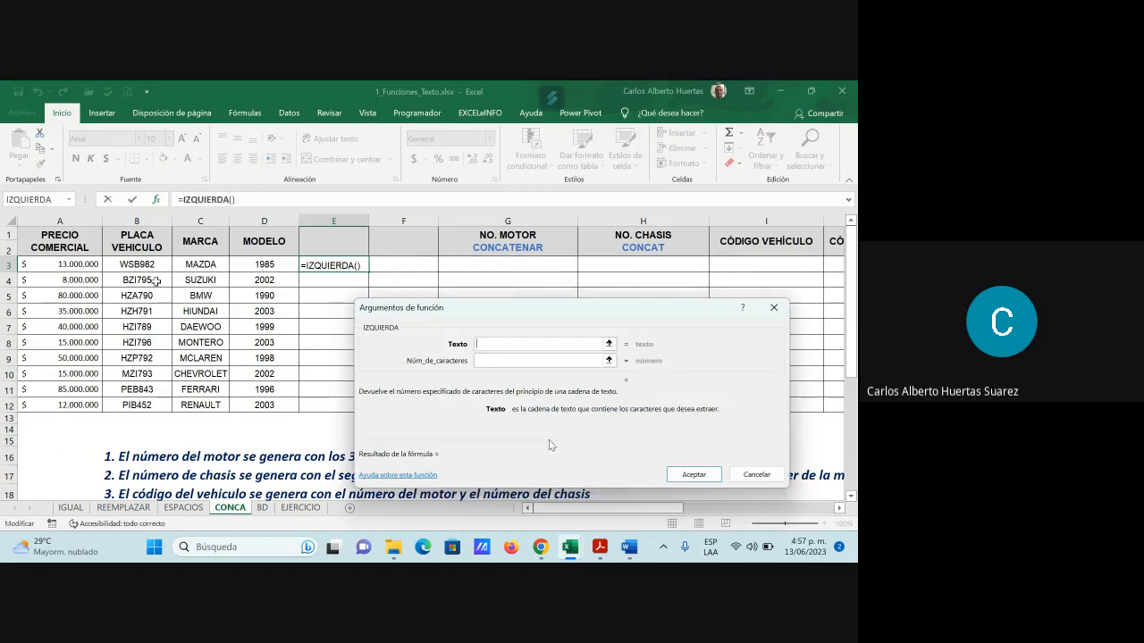
{"action": "left_click", "coordinate": [145, 267]}
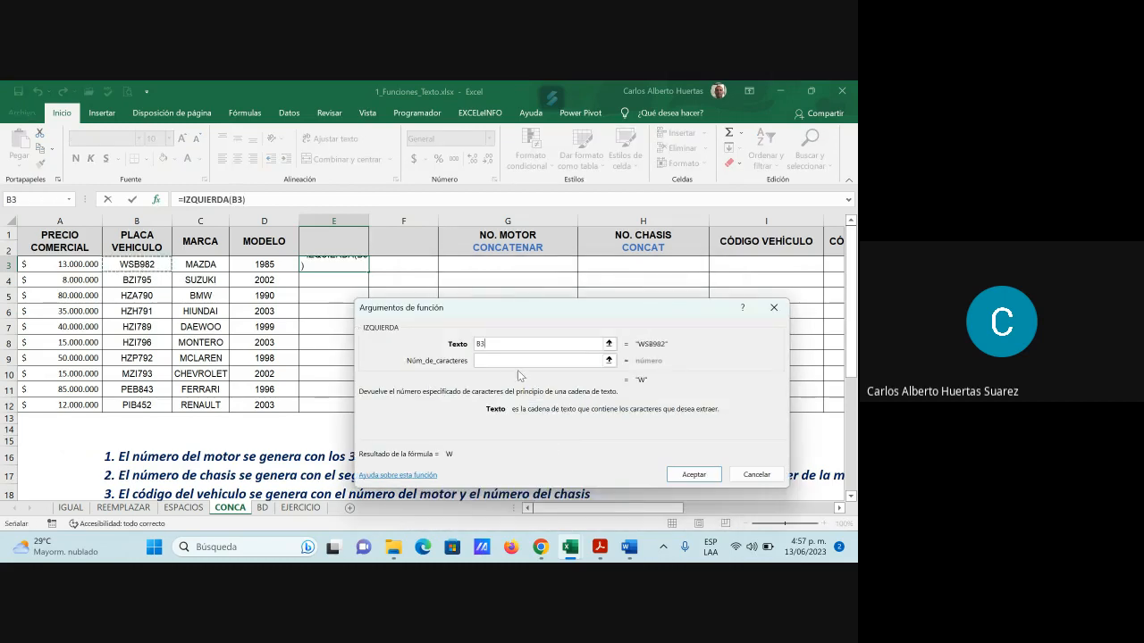
{"action": "left_click", "coordinate": [486, 361]}
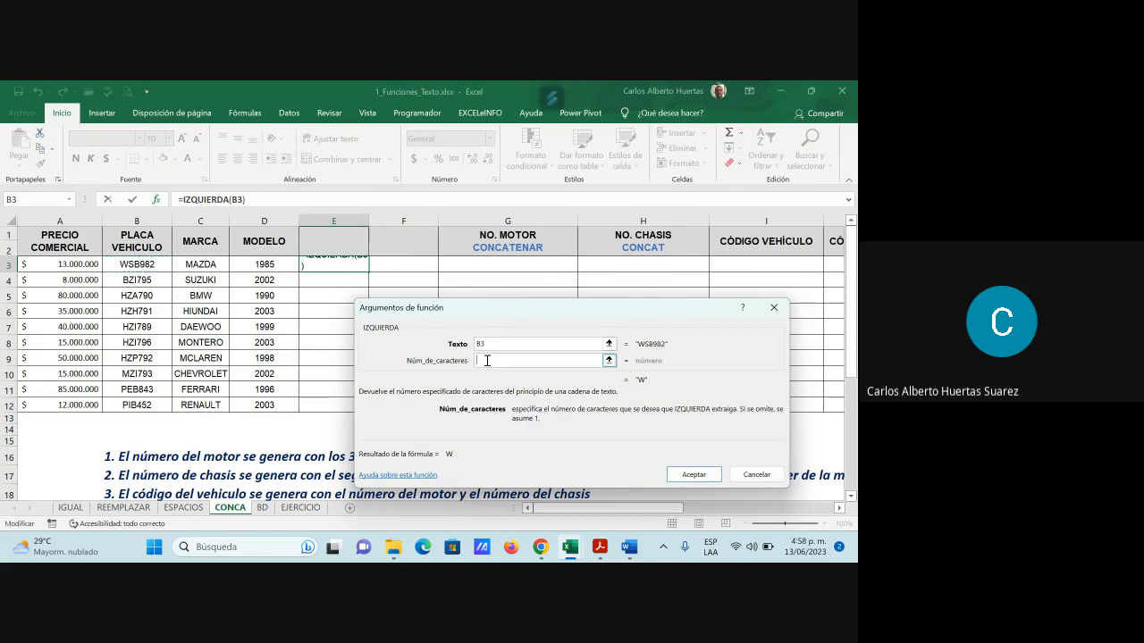
{"action": "type", "text": "3"}
{"action": "left_click", "coordinate": [706, 473]}
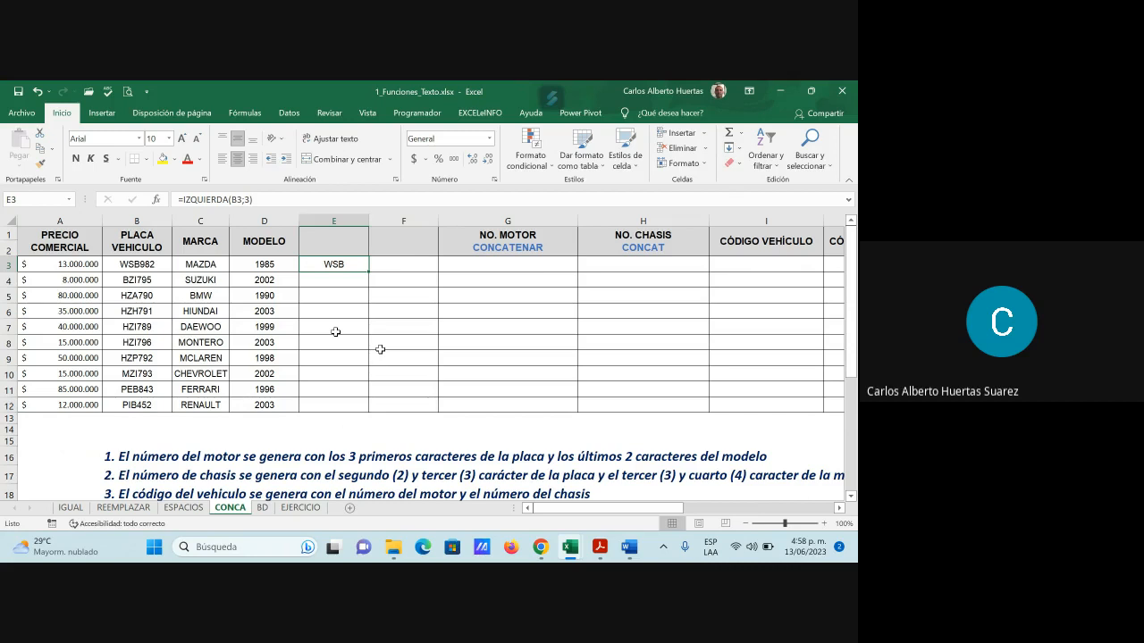
{"action": "left_click", "coordinate": [168, 462]}
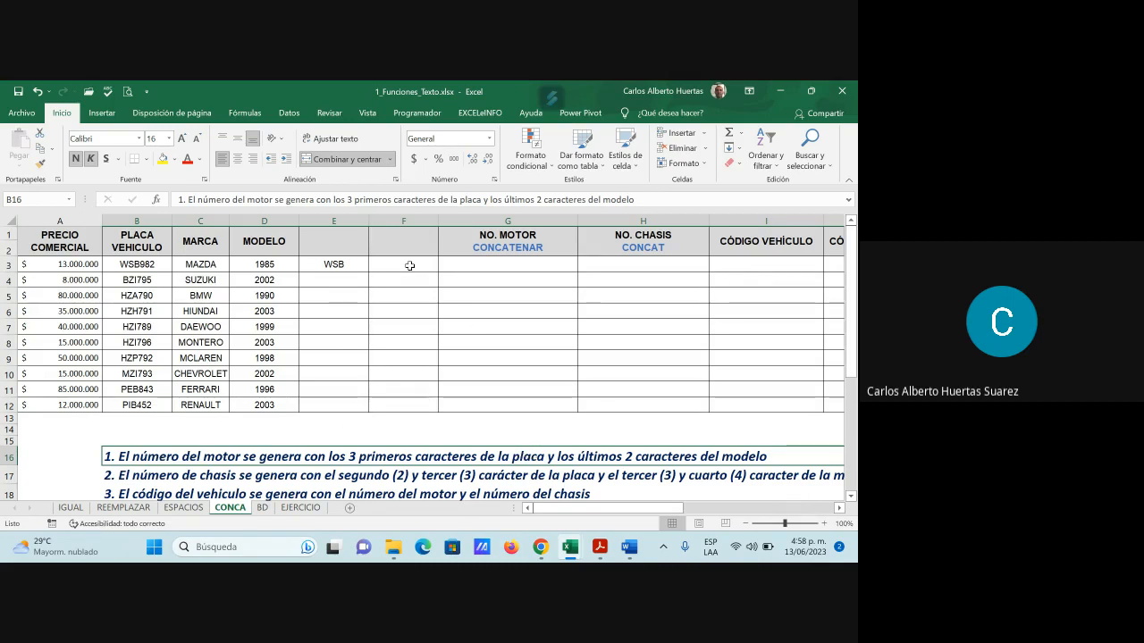
{"action": "left_click", "coordinate": [409, 265]}
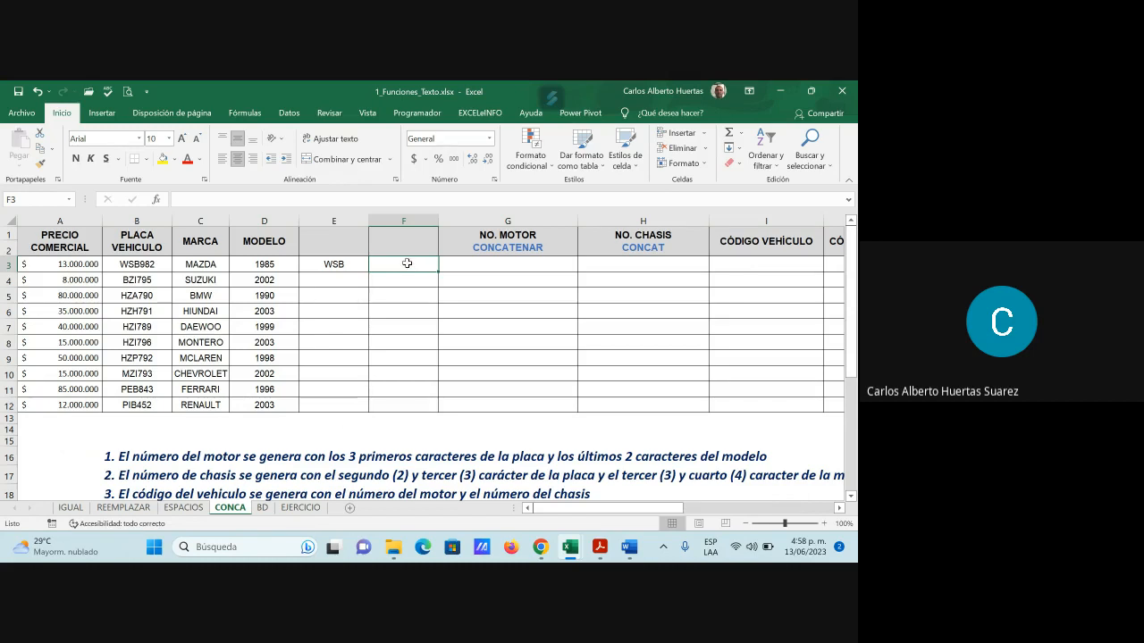
Enter =DERECHA(D3;2) in F3 via Insert Function, returning 85
{"action": "left_click", "coordinate": [157, 201]}
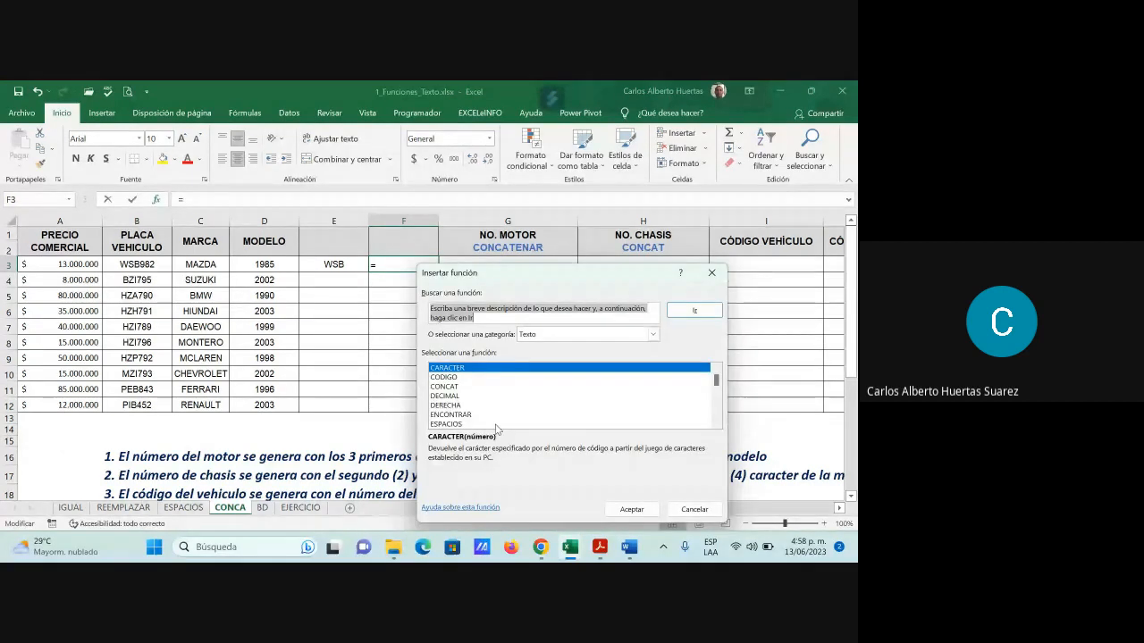
{"action": "left_click", "coordinate": [446, 404]}
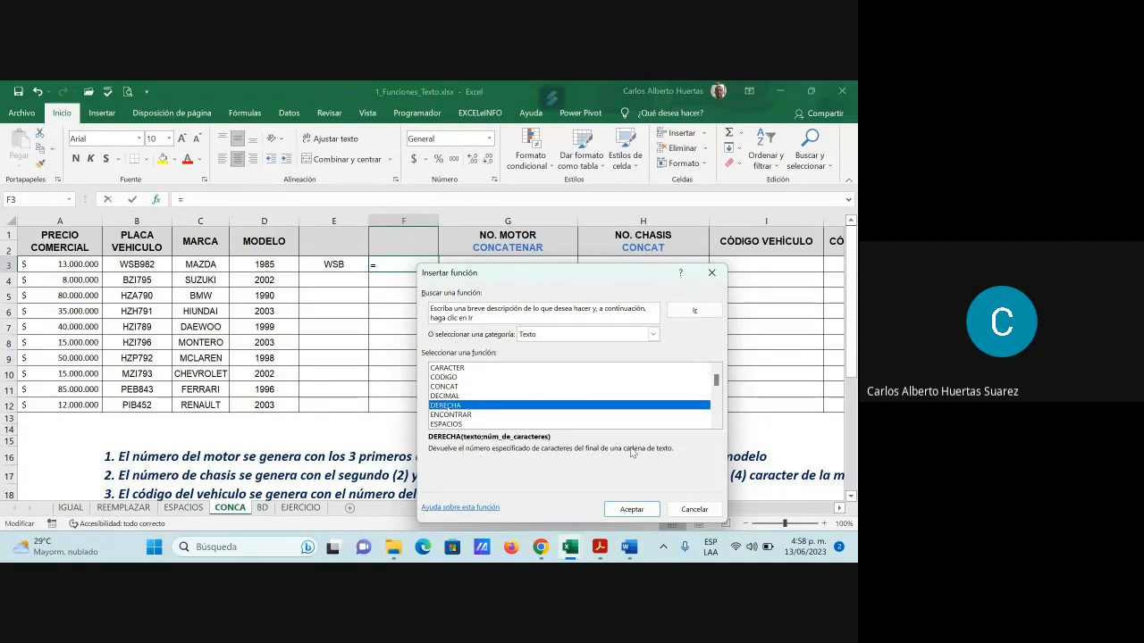
{"action": "left_click", "coordinate": [653, 510]}
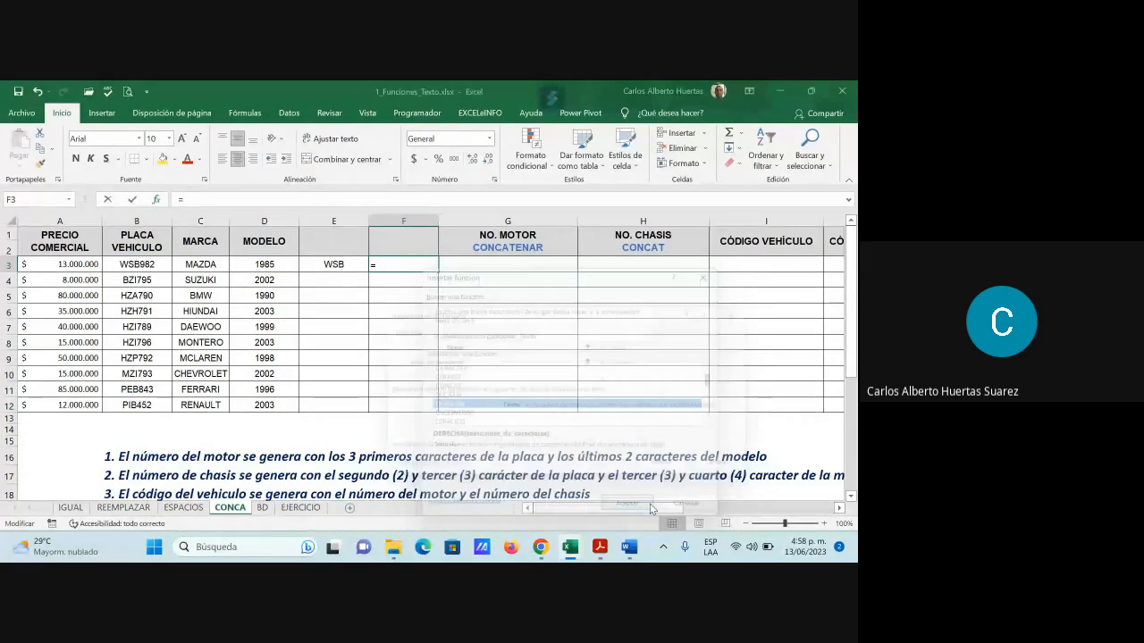
{"action": "left_click", "coordinate": [268, 265]}
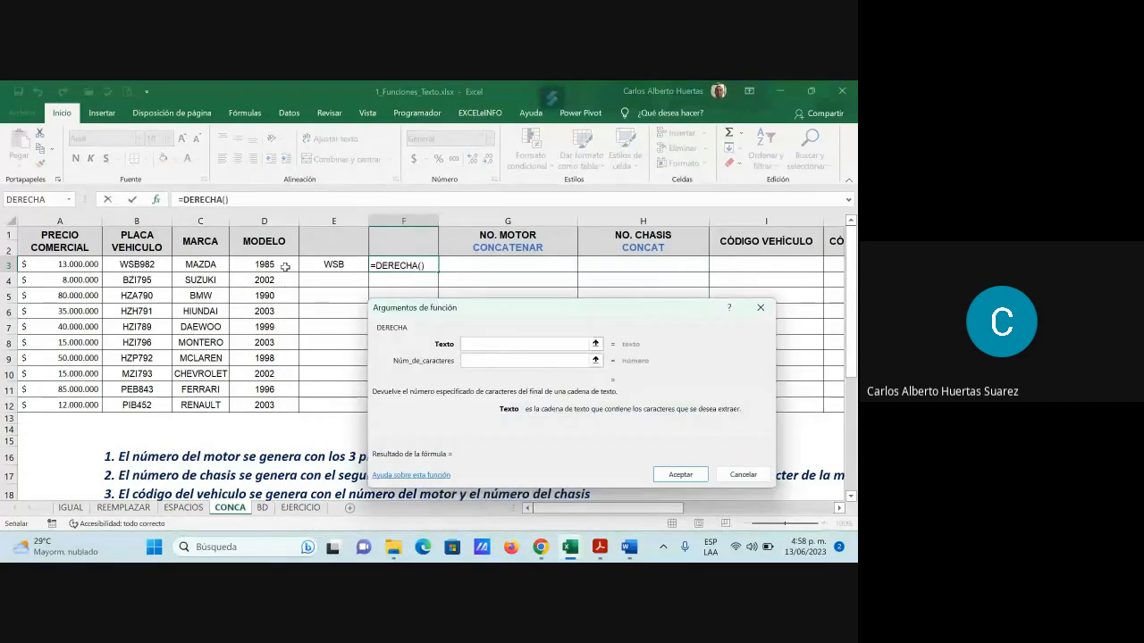
{"action": "left_click", "coordinate": [495, 362]}
{"action": "type", "text": "2"}
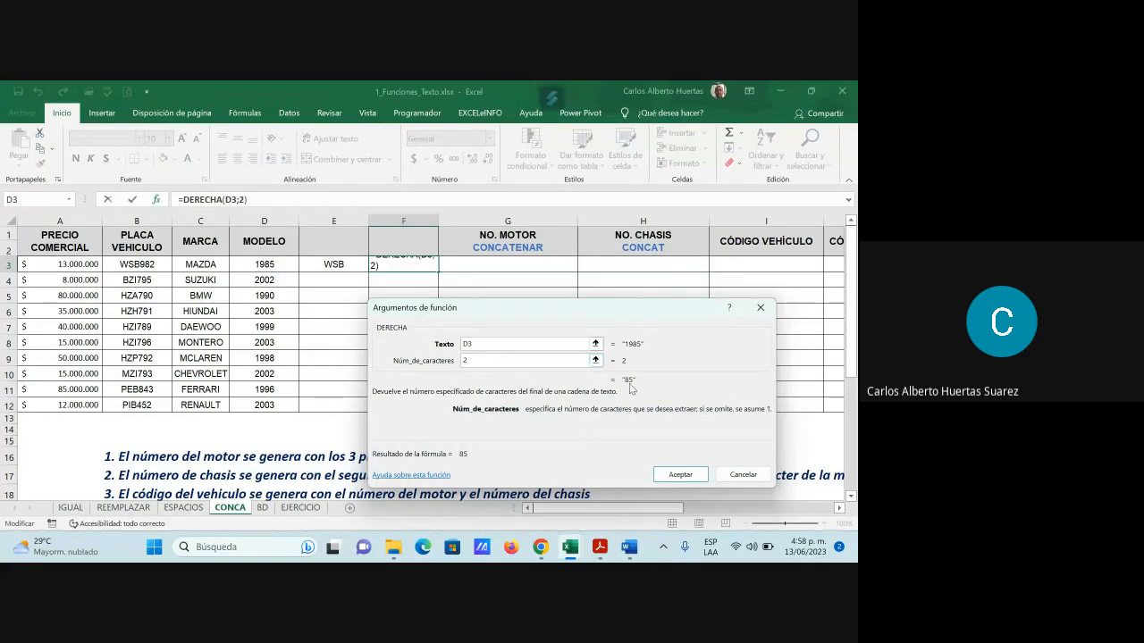
{"action": "left_click", "coordinate": [680, 474]}
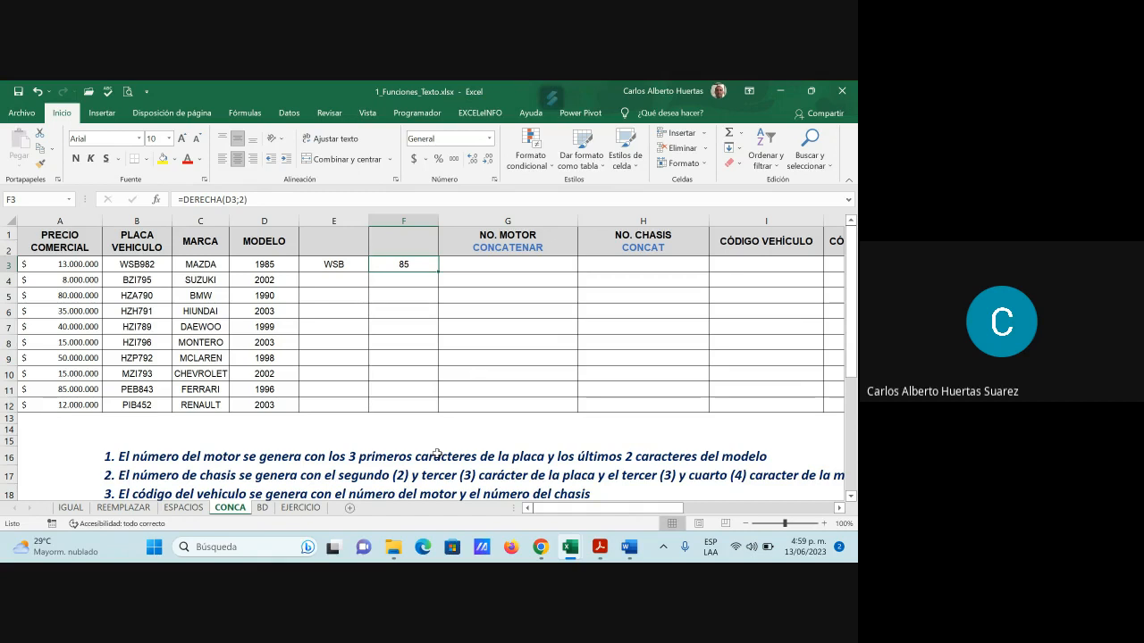
{"action": "left_click", "coordinate": [352, 279]}
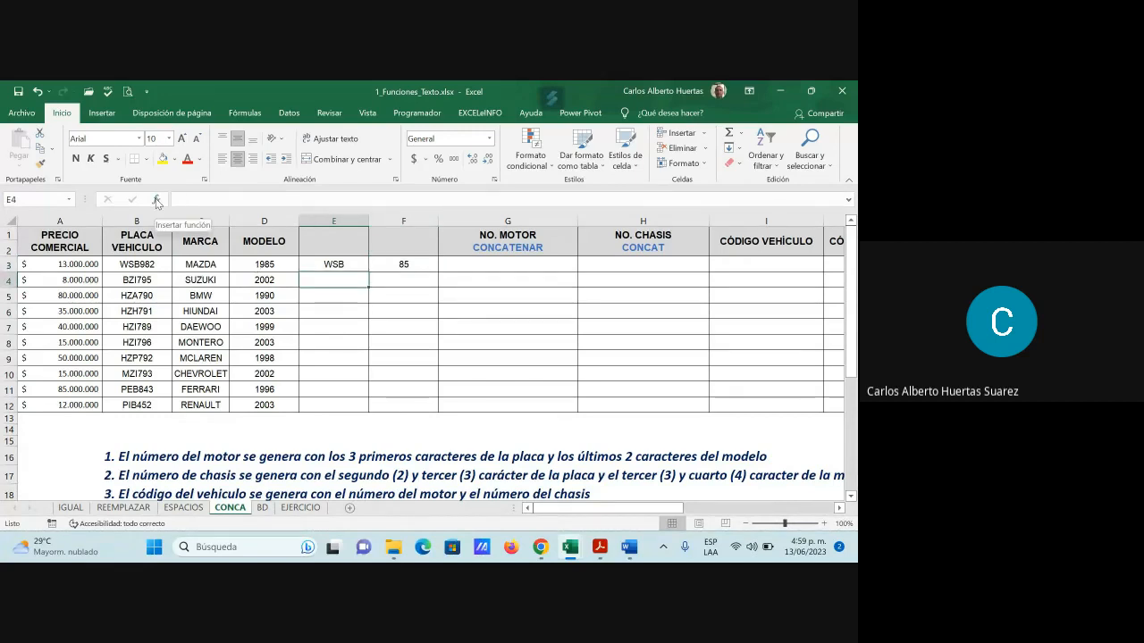
{"action": "left_click", "coordinate": [156, 200]}
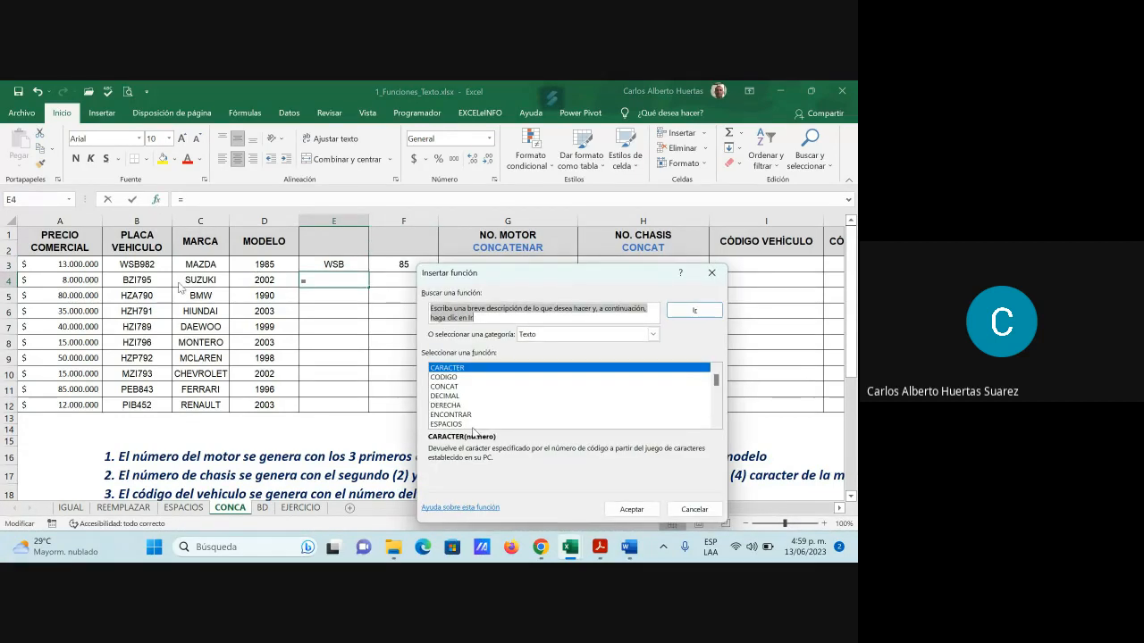
{"action": "scroll", "coordinate": [491, 406], "scroll_direction": "down", "scroll_amount": 1}
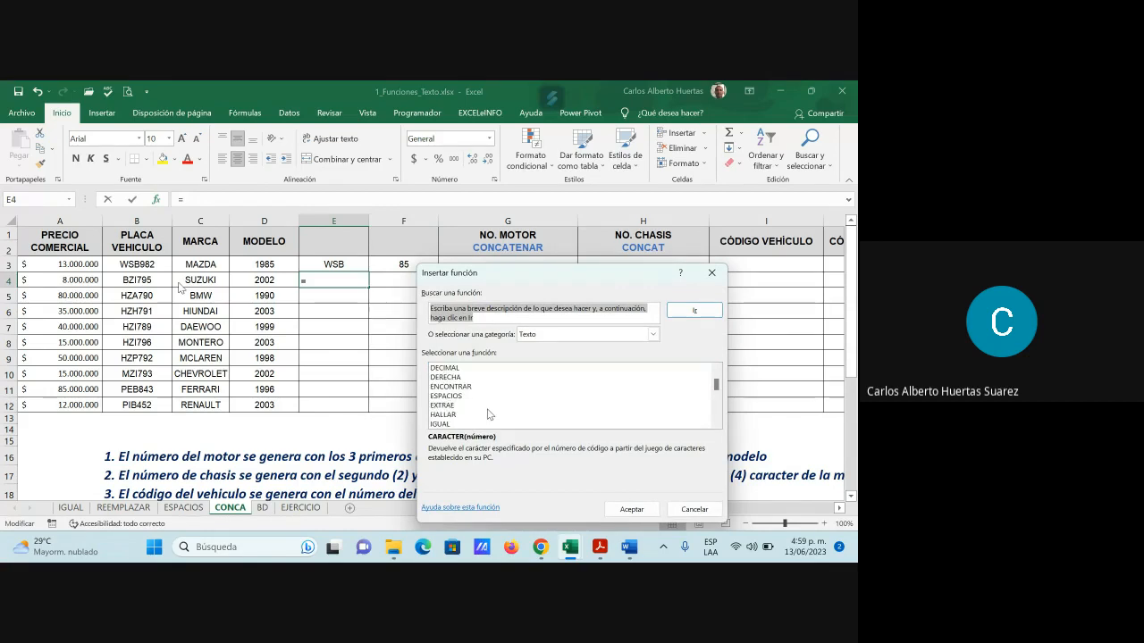
{"action": "scroll", "coordinate": [490, 414], "scroll_direction": "down", "scroll_amount": 1}
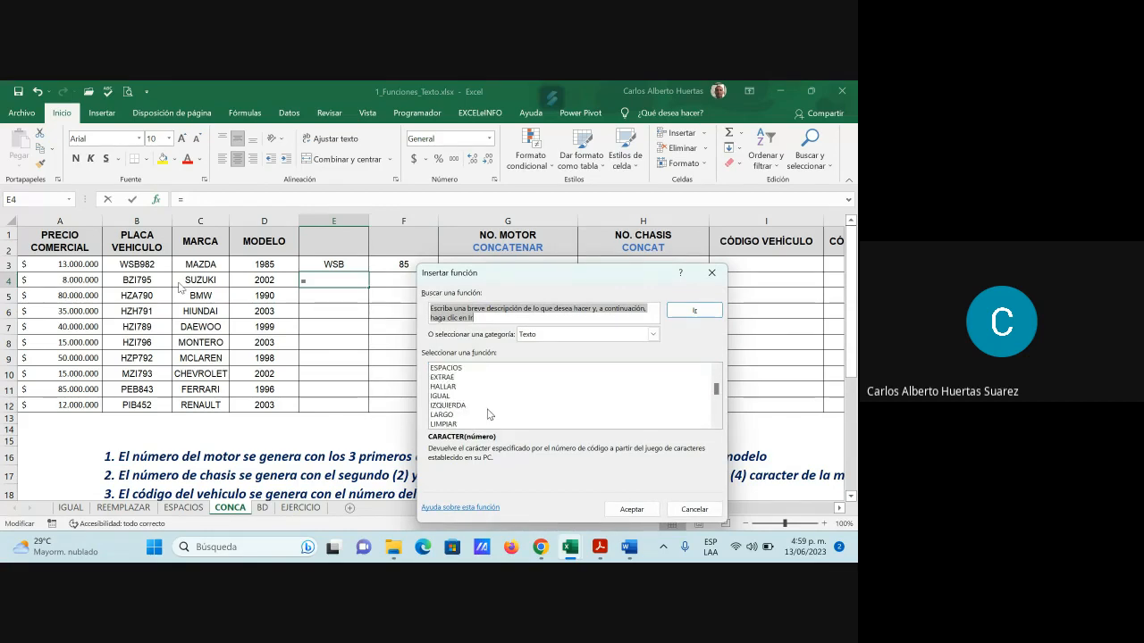
{"action": "left_click", "coordinate": [448, 378]}
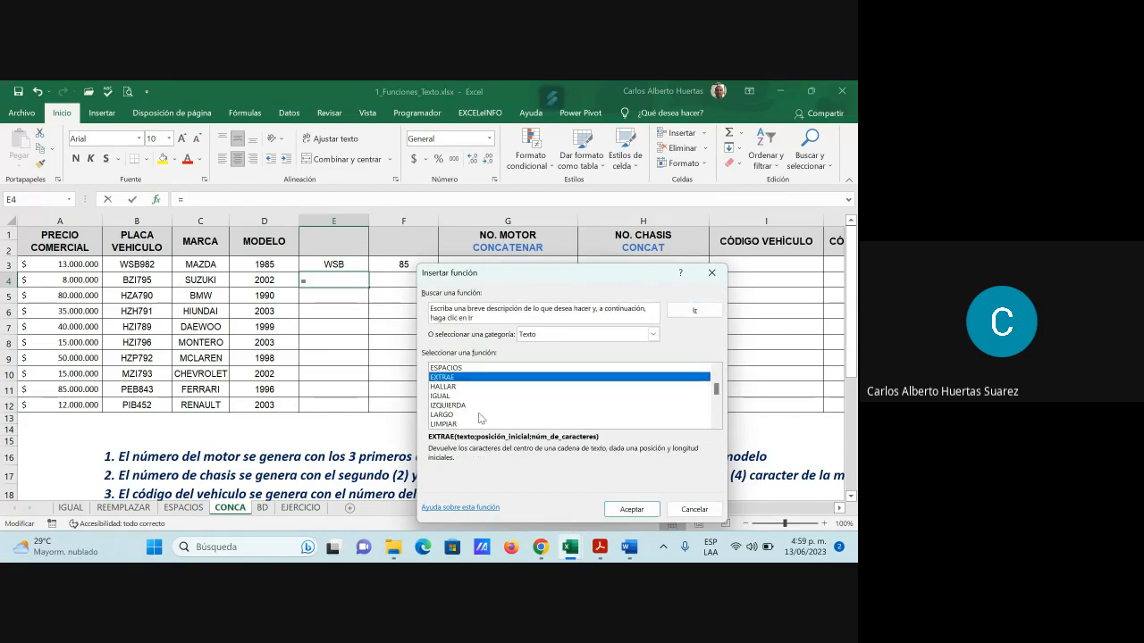
{"action": "left_click", "coordinate": [653, 508]}
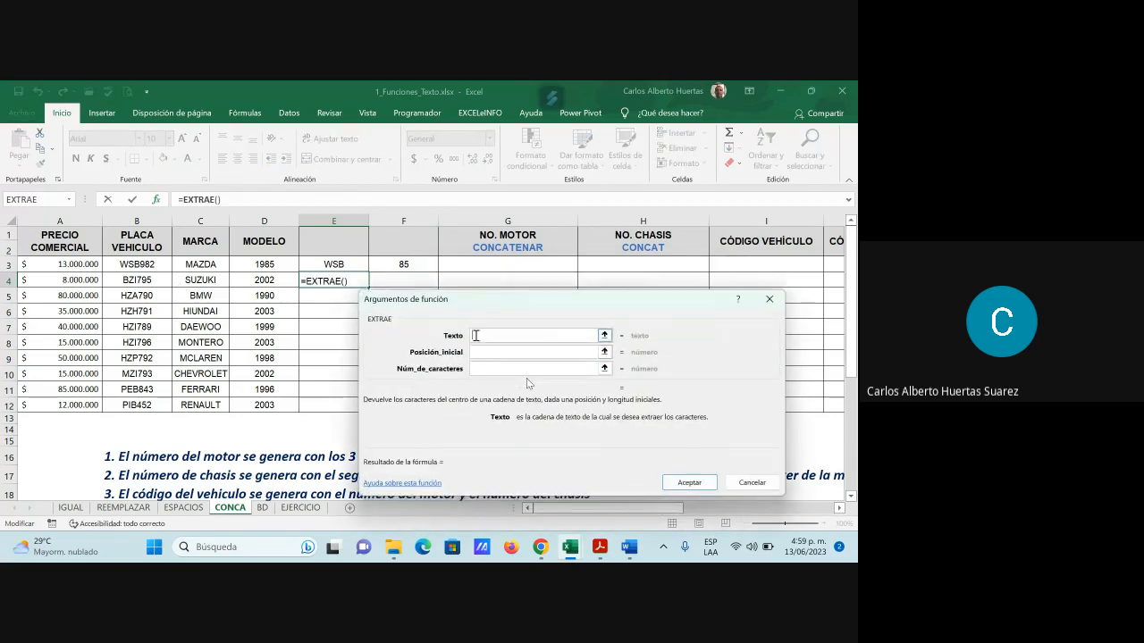
{"action": "left_click", "coordinate": [156, 266]}
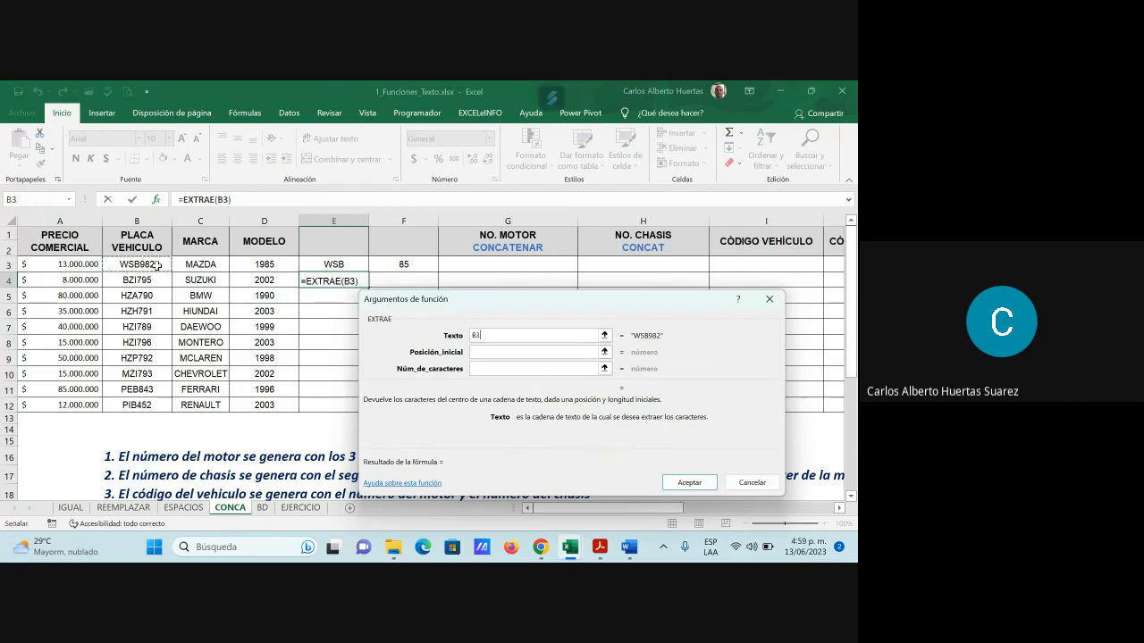
{"action": "left_click", "coordinate": [490, 353]}
{"action": "left_click", "coordinate": [485, 352]}
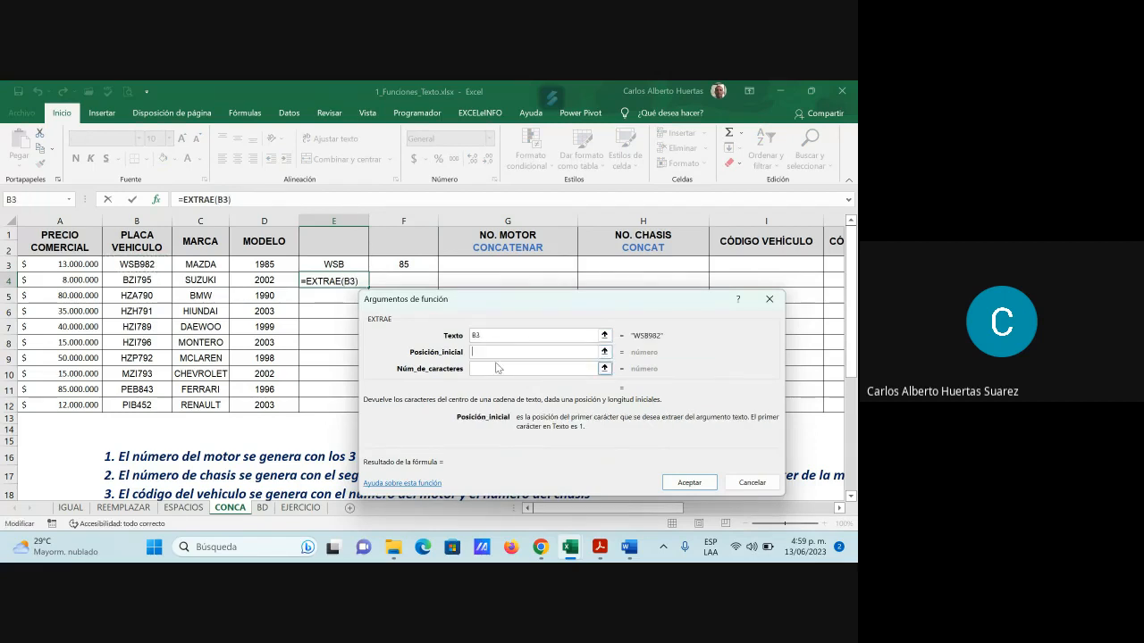
{"action": "type", "text": "1"}
{"action": "left_click", "coordinate": [478, 370]}
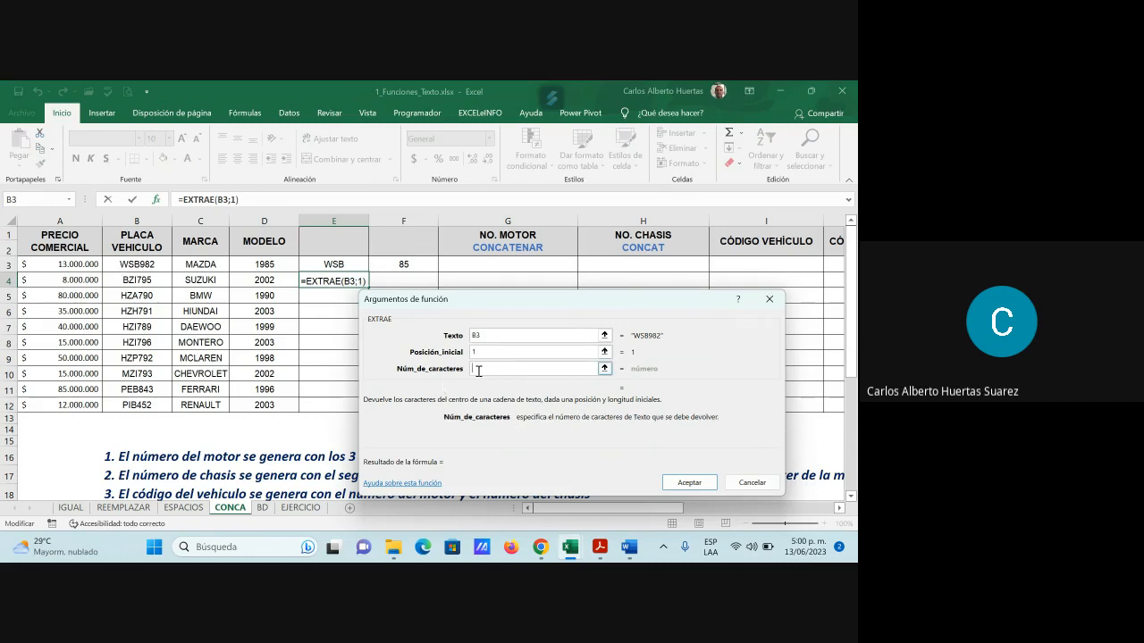
{"action": "type", "text": "3"}
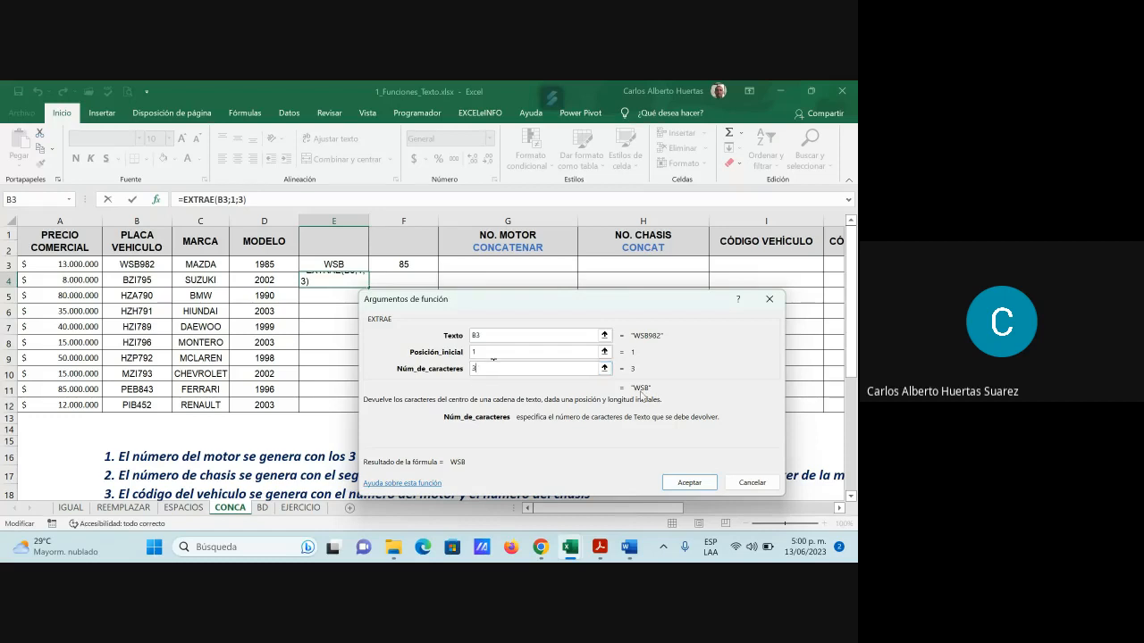
{"action": "key", "text": "Return"}
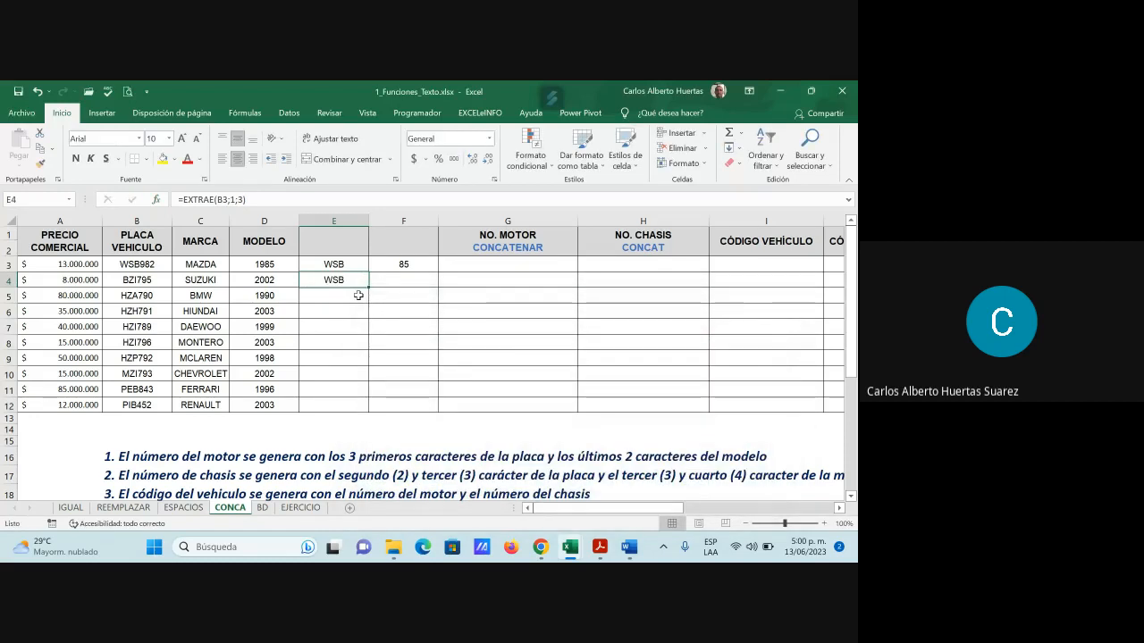
{"action": "left_click", "coordinate": [348, 263]}
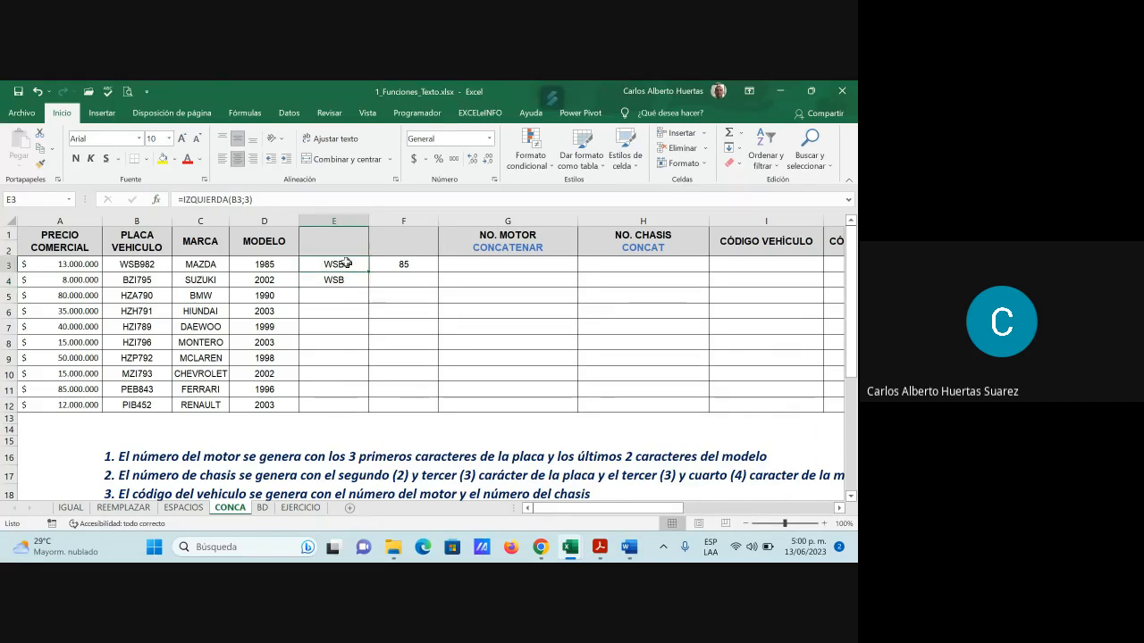
{"action": "left_click", "coordinate": [347, 279]}
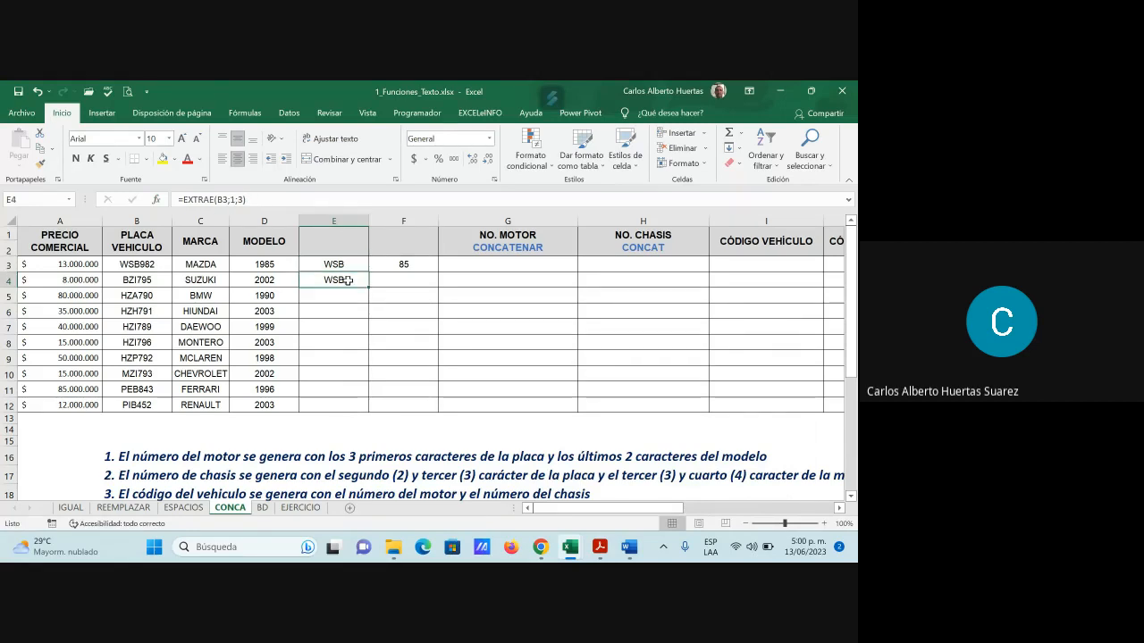
{"action": "left_click", "coordinate": [405, 279]}
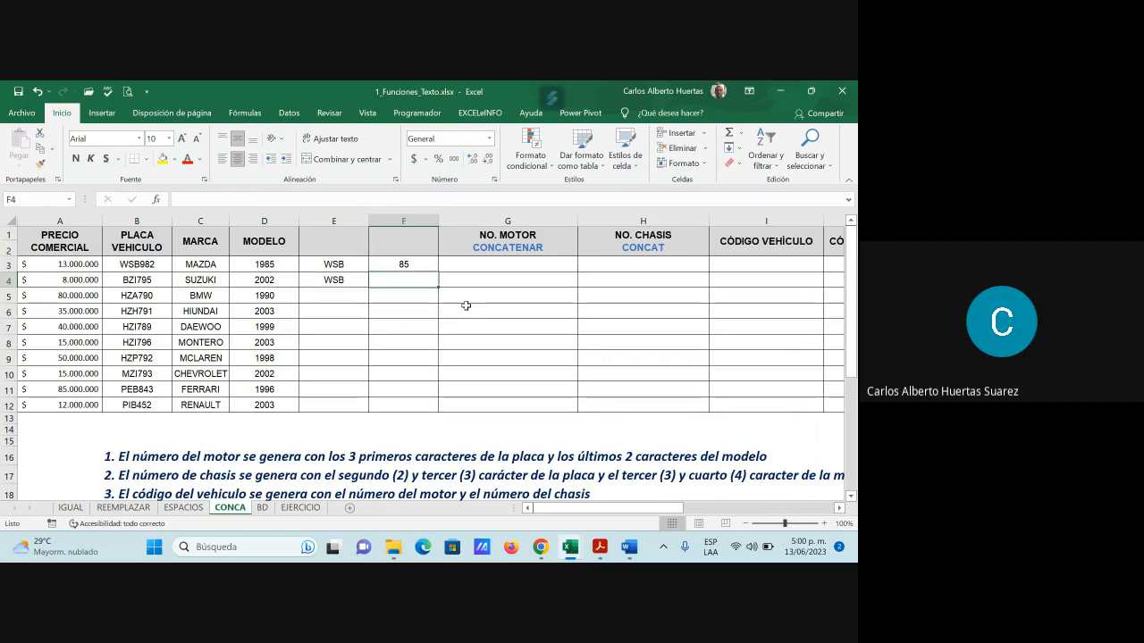
Enter =EXTRAE(D3;3;2) in F4 from the text functions, returning 85
{"action": "left_click", "coordinate": [155, 199]}
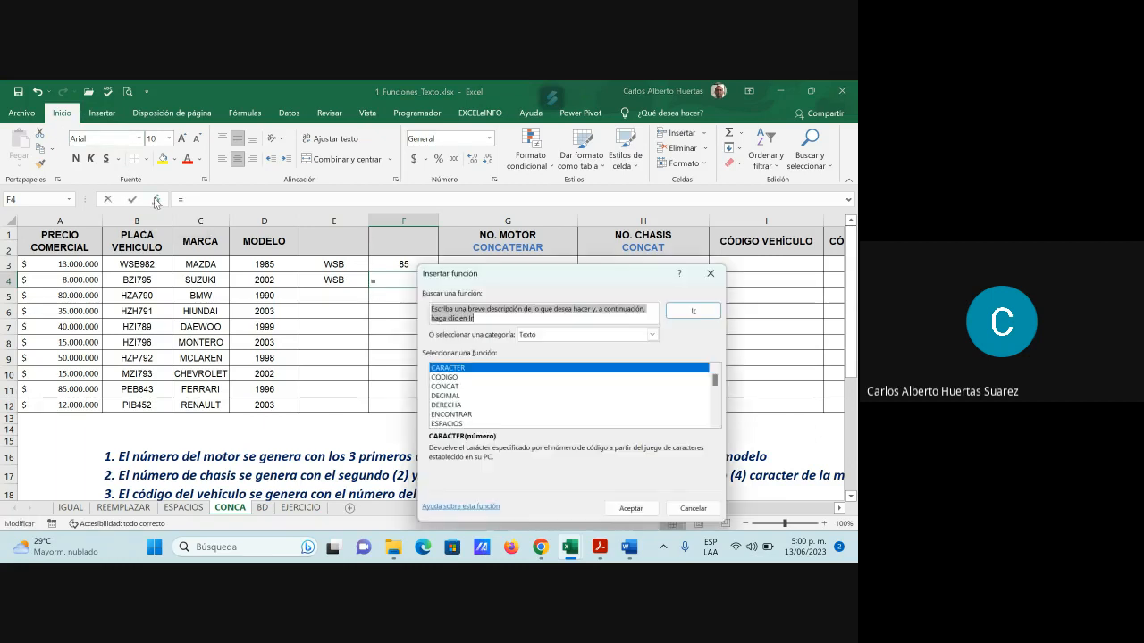
{"action": "scroll", "coordinate": [451, 415], "scroll_direction": "down", "scroll_amount": 1}
{"action": "left_click", "coordinate": [448, 405]}
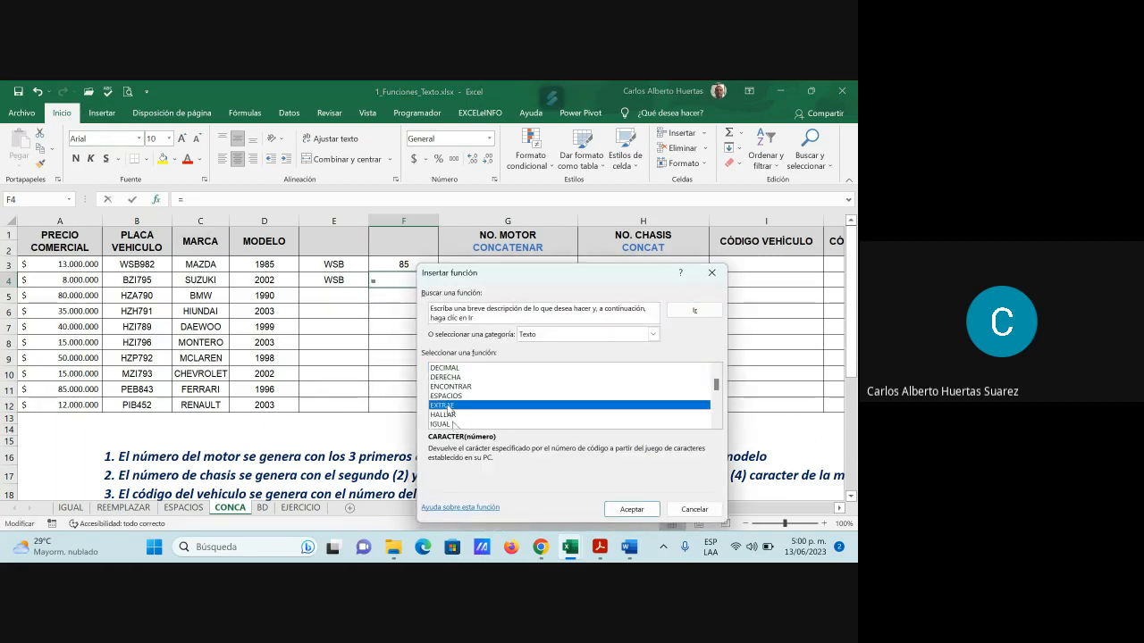
{"action": "double_click", "coordinate": [448, 406]}
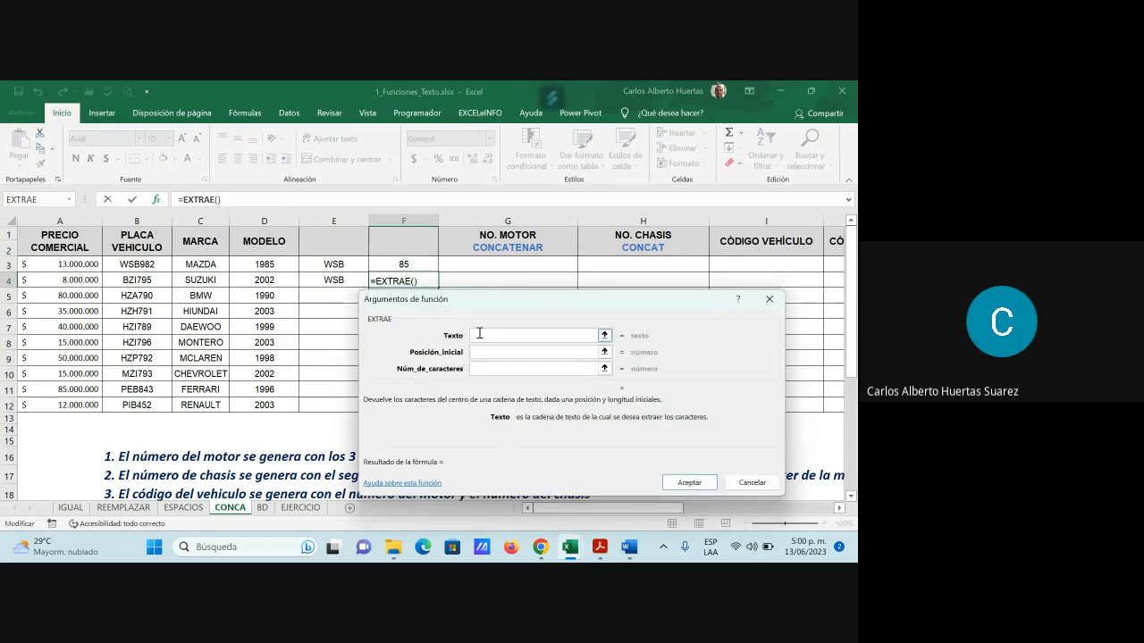
{"action": "left_click", "coordinate": [281, 265]}
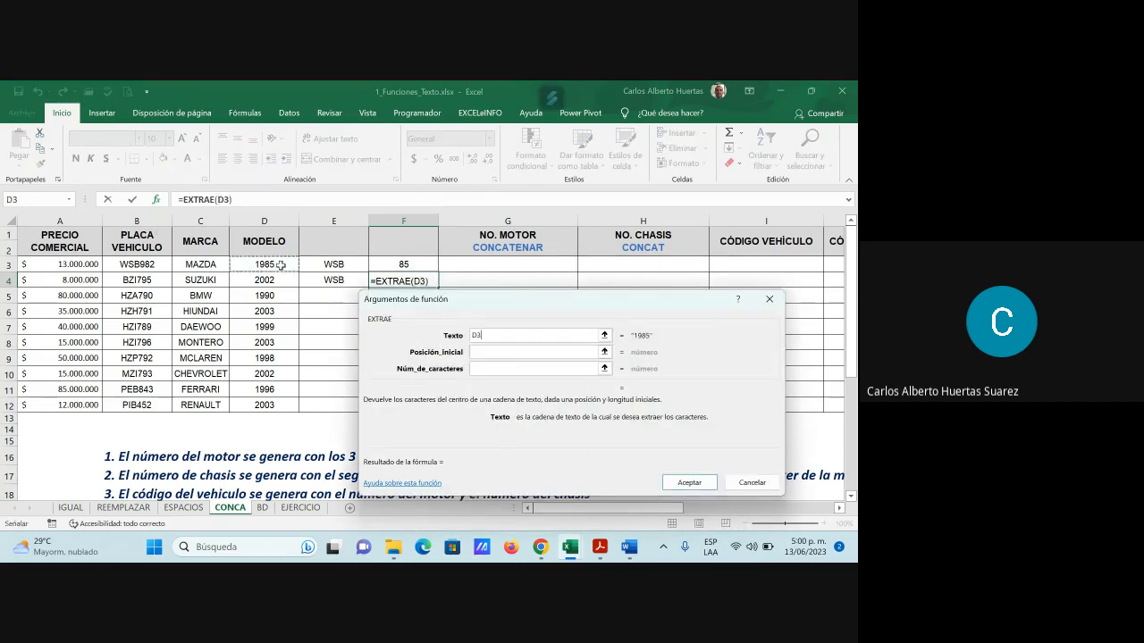
{"action": "left_click", "coordinate": [482, 352]}
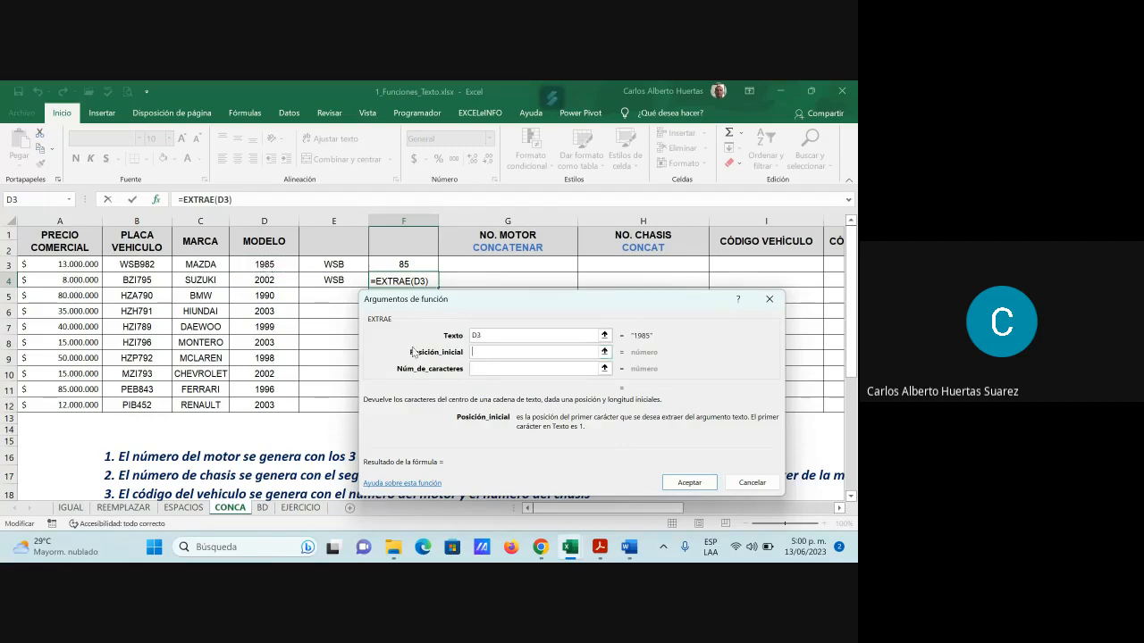
{"action": "type", "text": "3"}
{"action": "left_click", "coordinate": [481, 373]}
{"action": "type", "text": "2"}
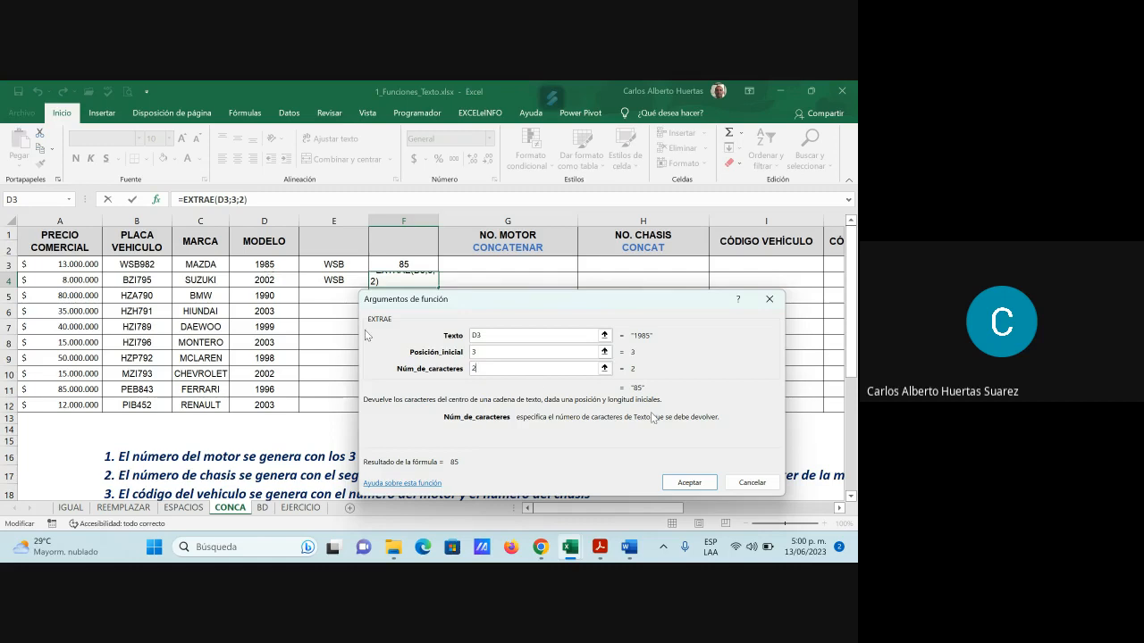
{"action": "key", "text": "Return"}
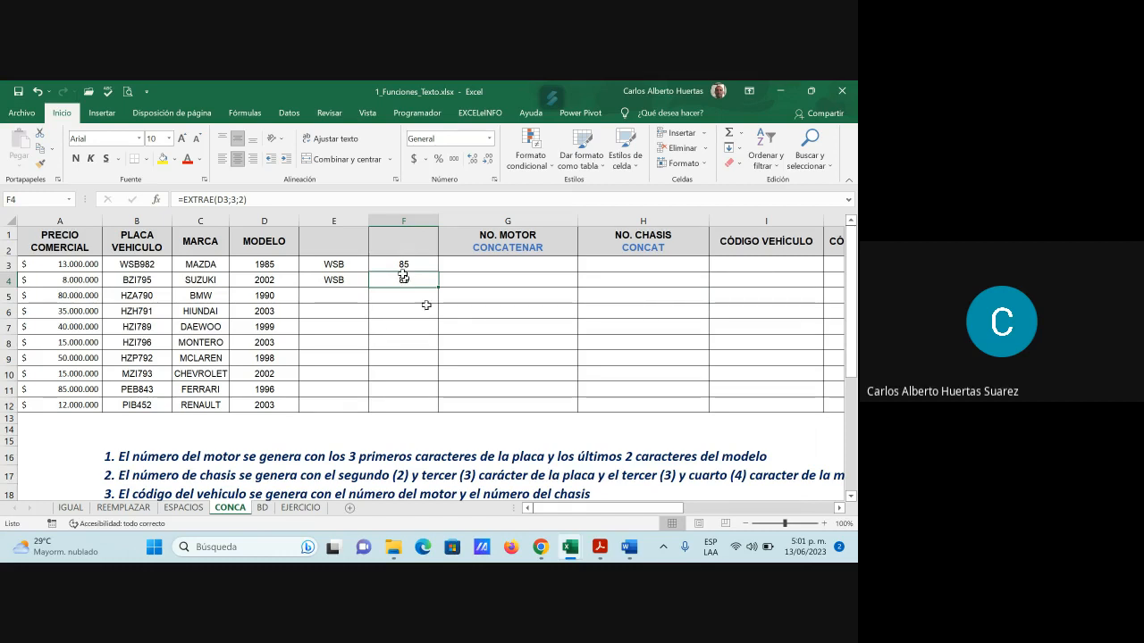
Delete the formula in F4 and pick EXTRAE again from the Insert Function list
{"action": "key", "text": "Delete"}
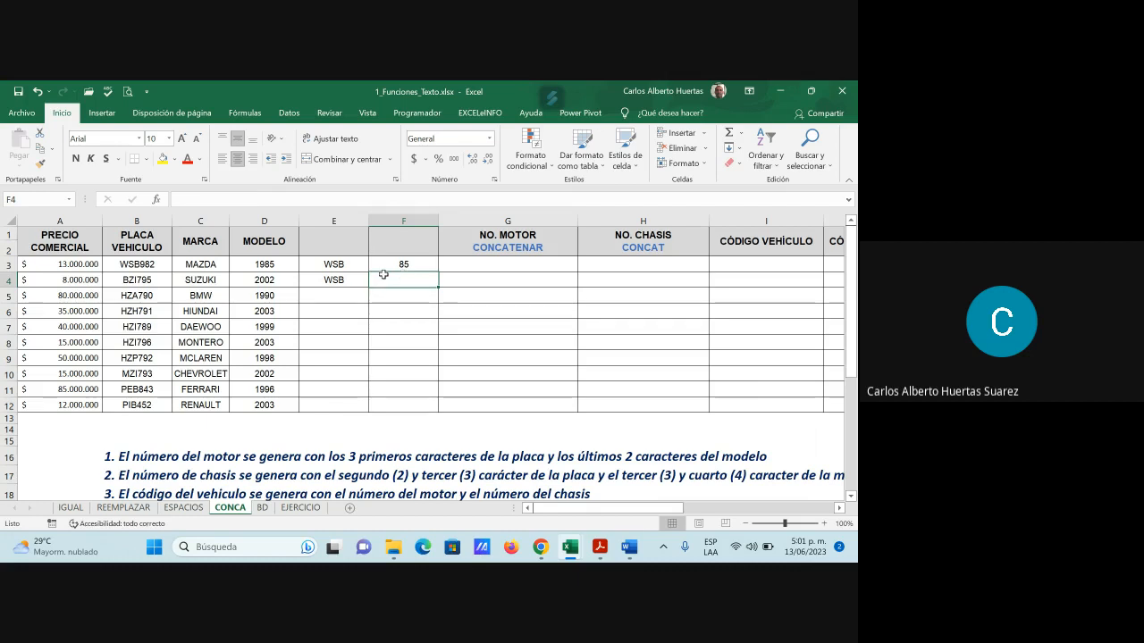
{"action": "left_click", "coordinate": [158, 201]}
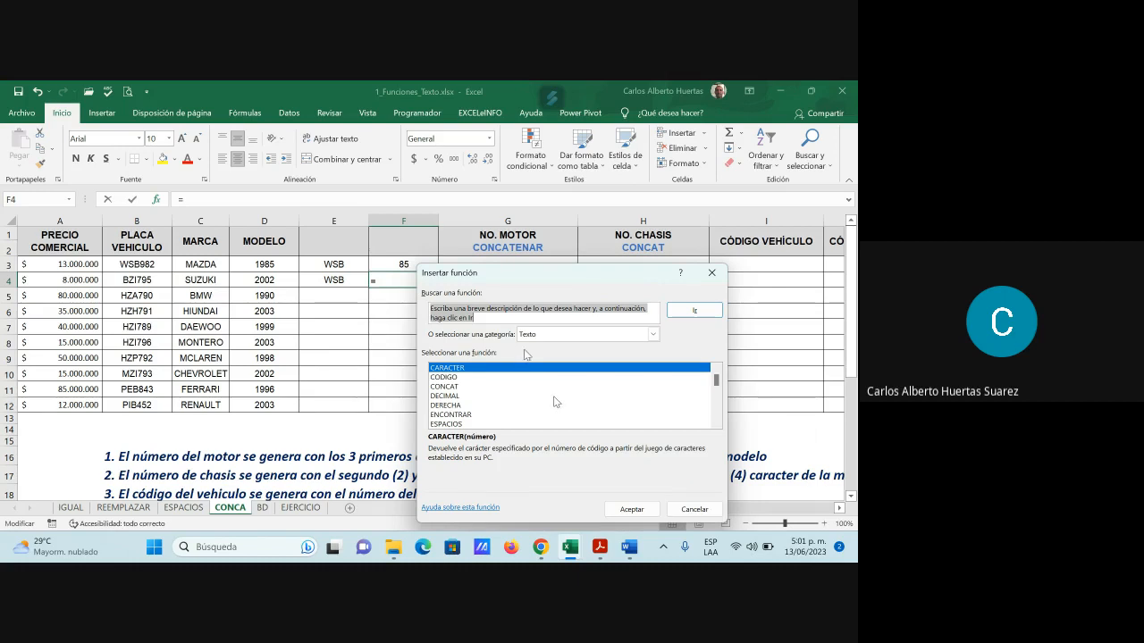
{"action": "scroll", "coordinate": [554, 396], "scroll_direction": "down", "scroll_amount": 1}
{"action": "left_click", "coordinate": [449, 405]}
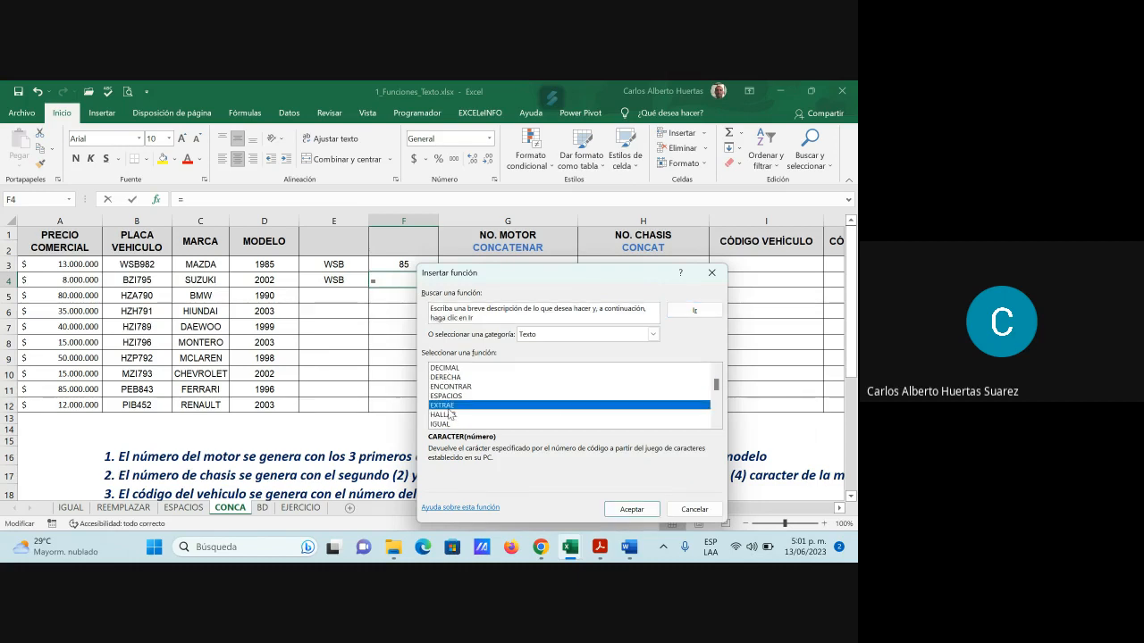
{"action": "left_click", "coordinate": [648, 507]}
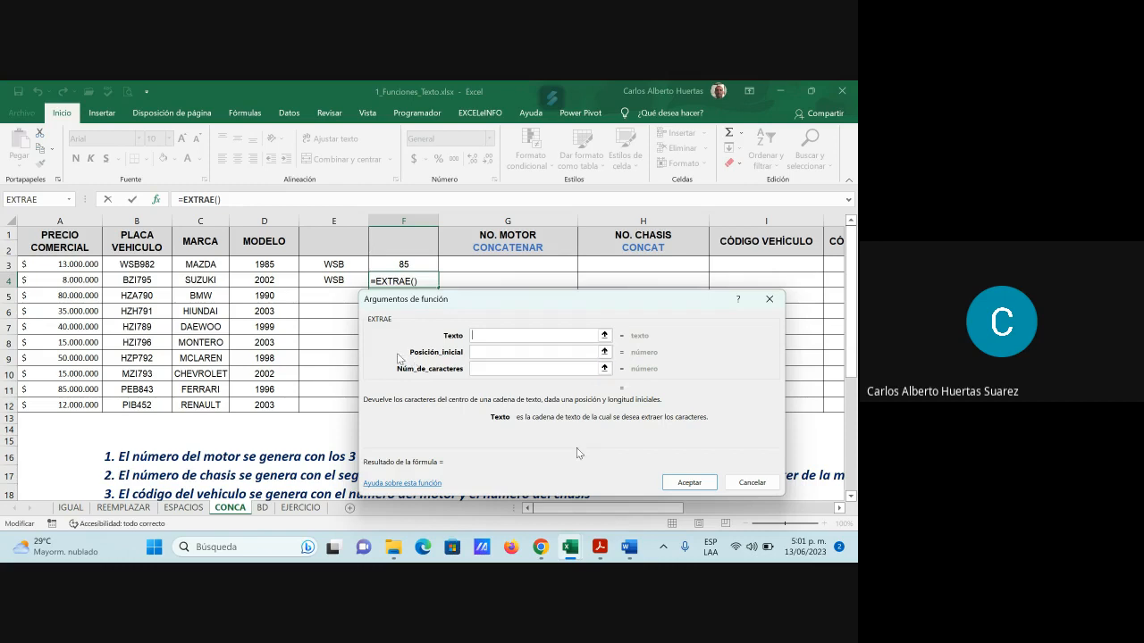
Set EXTRAE's arguments to Texto D3, starting position 3 and 2 characters, so F4 shows 85
{"action": "left_click", "coordinate": [267, 265]}
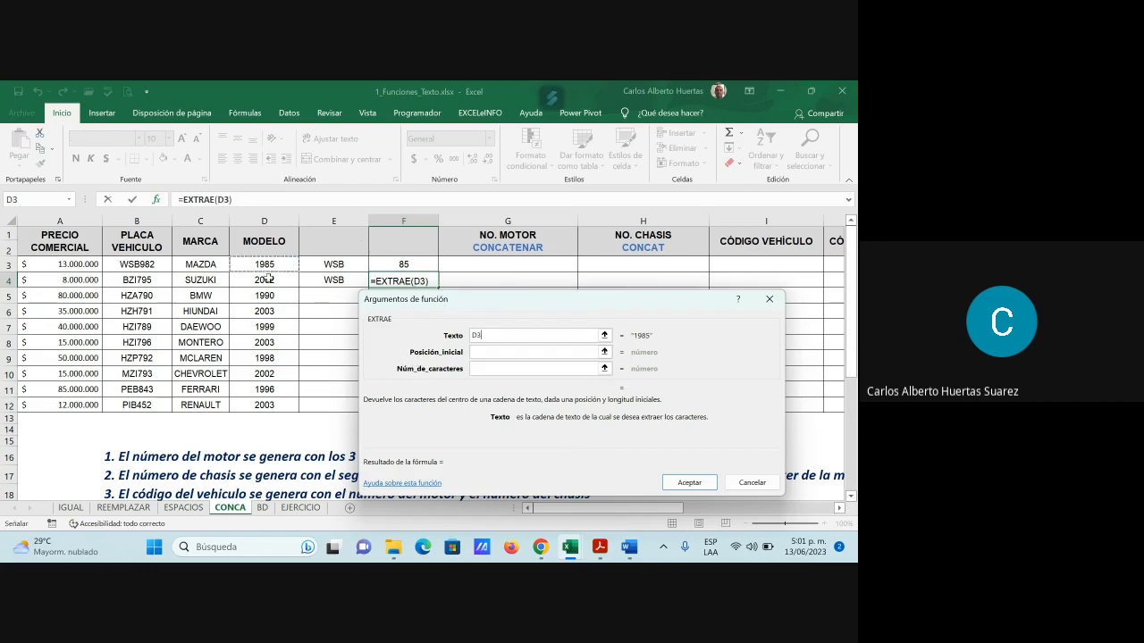
{"action": "left_click", "coordinate": [476, 351]}
{"action": "left_click", "coordinate": [478, 351]}
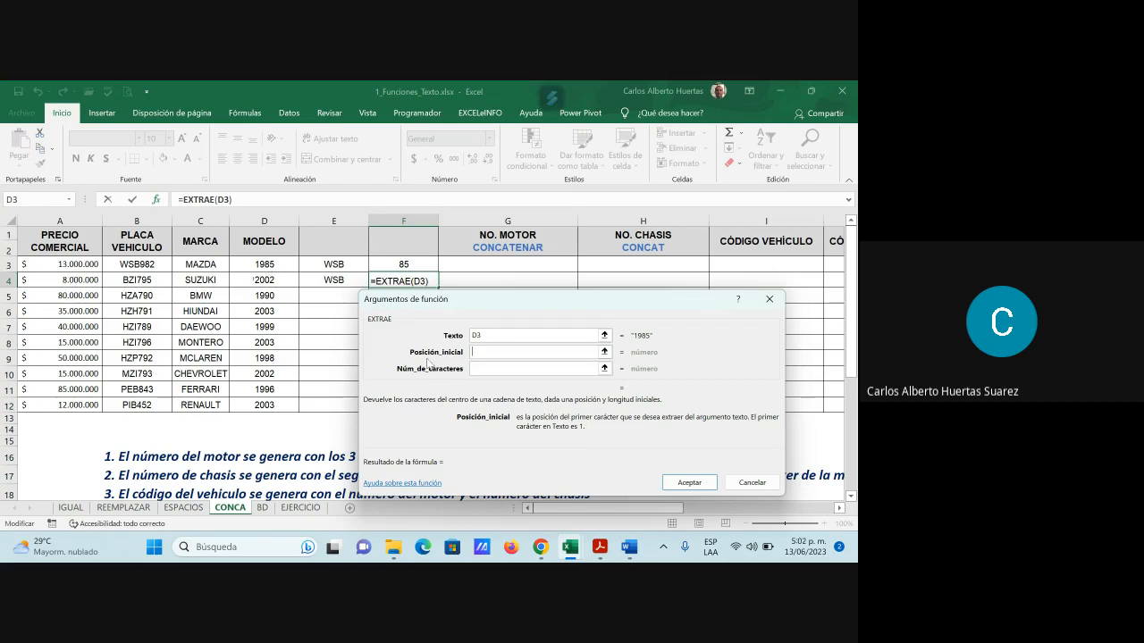
{"action": "type", "text": "3"}
{"action": "left_click", "coordinate": [477, 374]}
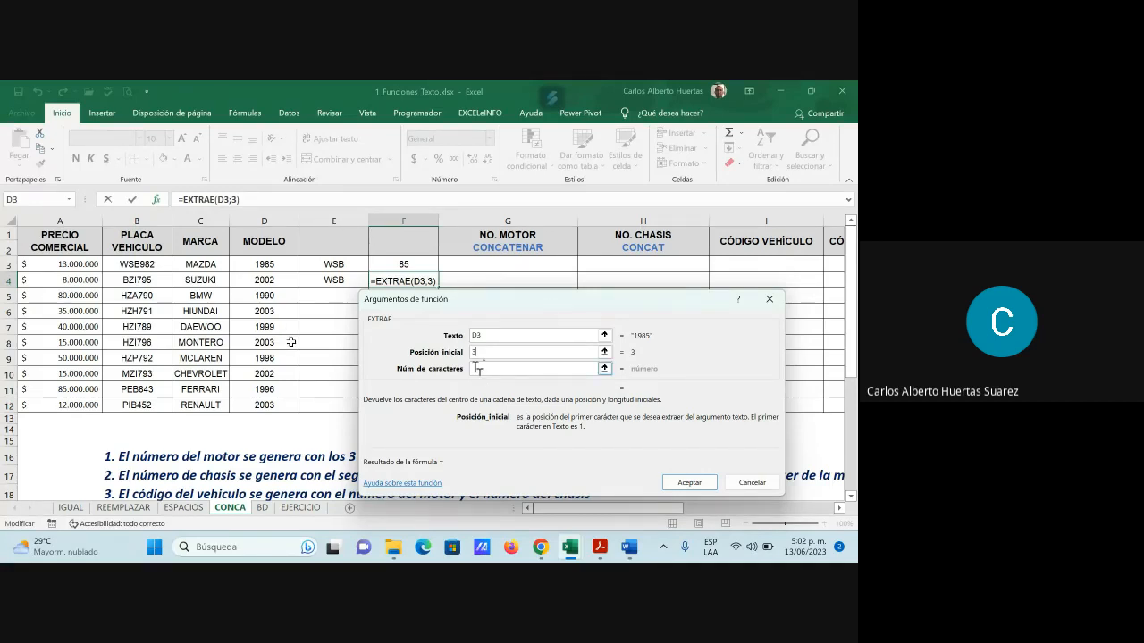
{"action": "type", "text": "2"}
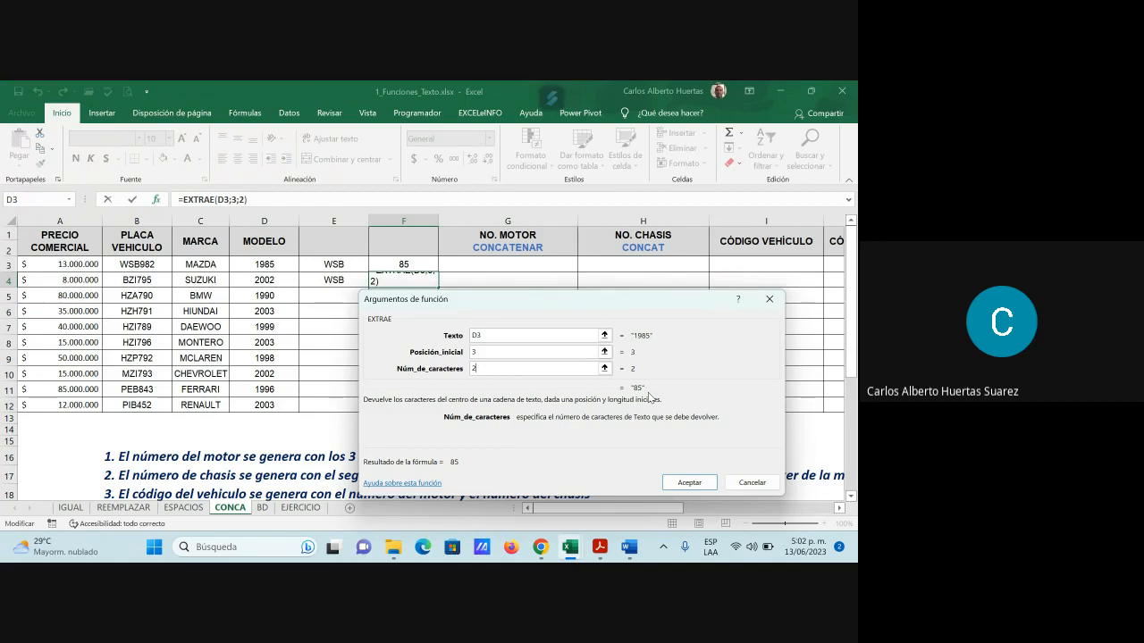
{"action": "key", "text": "Return"}
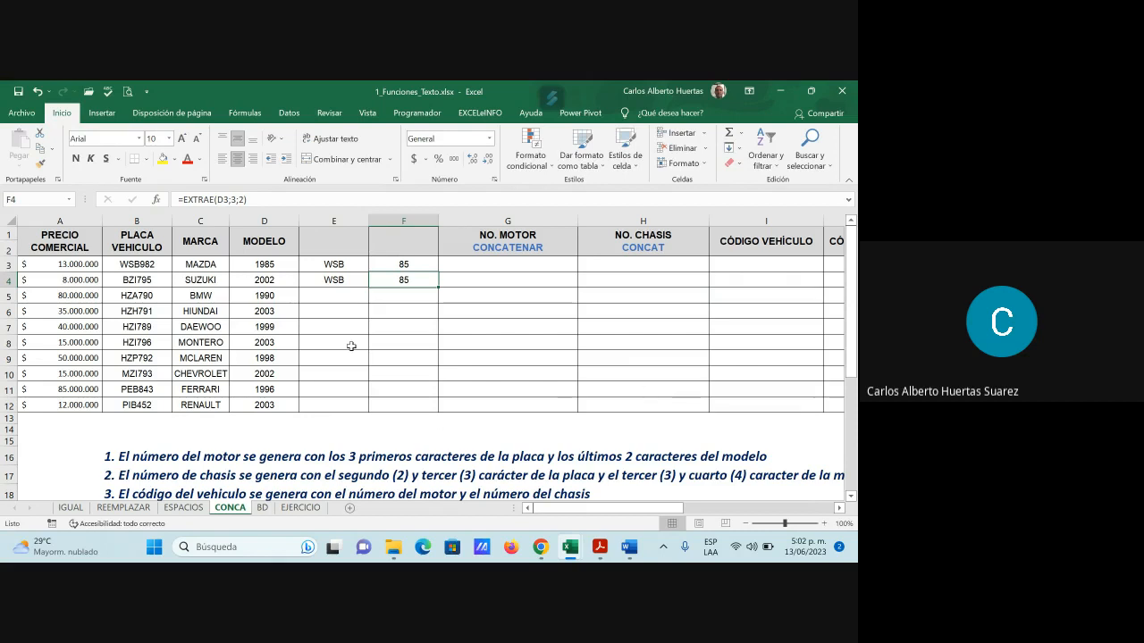
Fill the E3 plate-prefix and F3 year-digit formulas down to row 12
{"action": "left_click", "coordinate": [344, 264]}
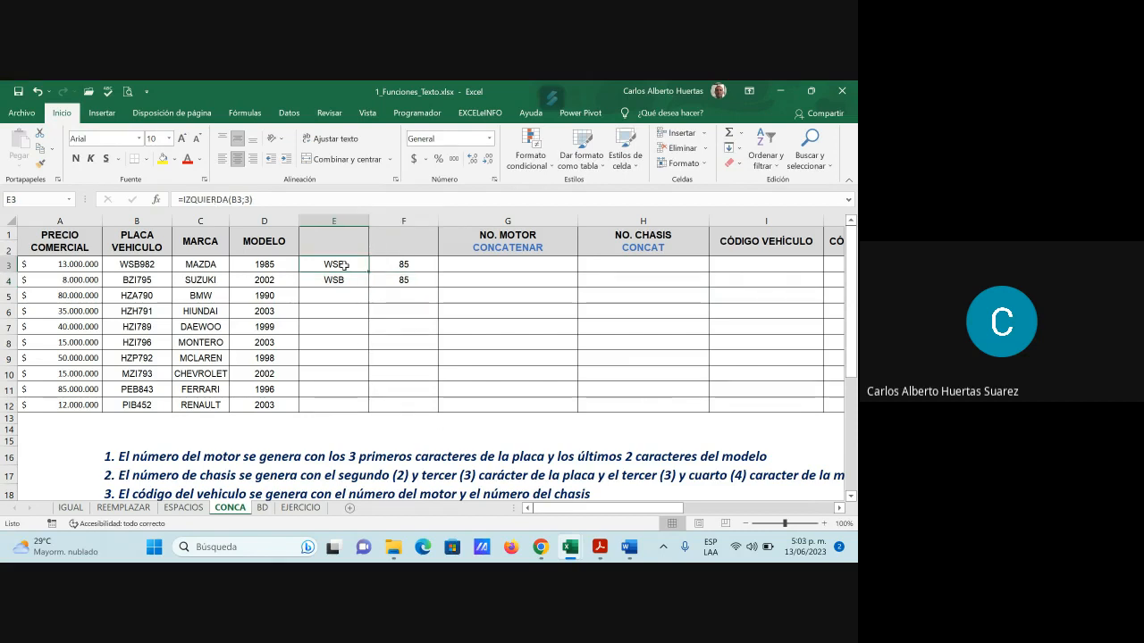
{"action": "left_click_drag", "start_coordinate": [367, 272], "coordinate": [362, 409]}
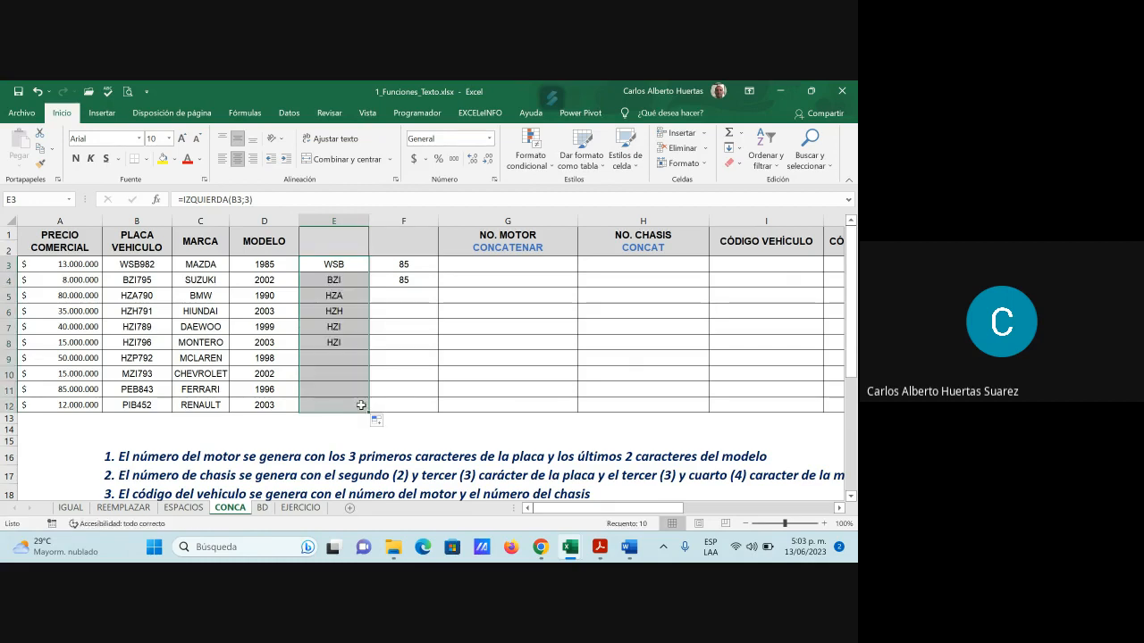
{"action": "left_click", "coordinate": [413, 263]}
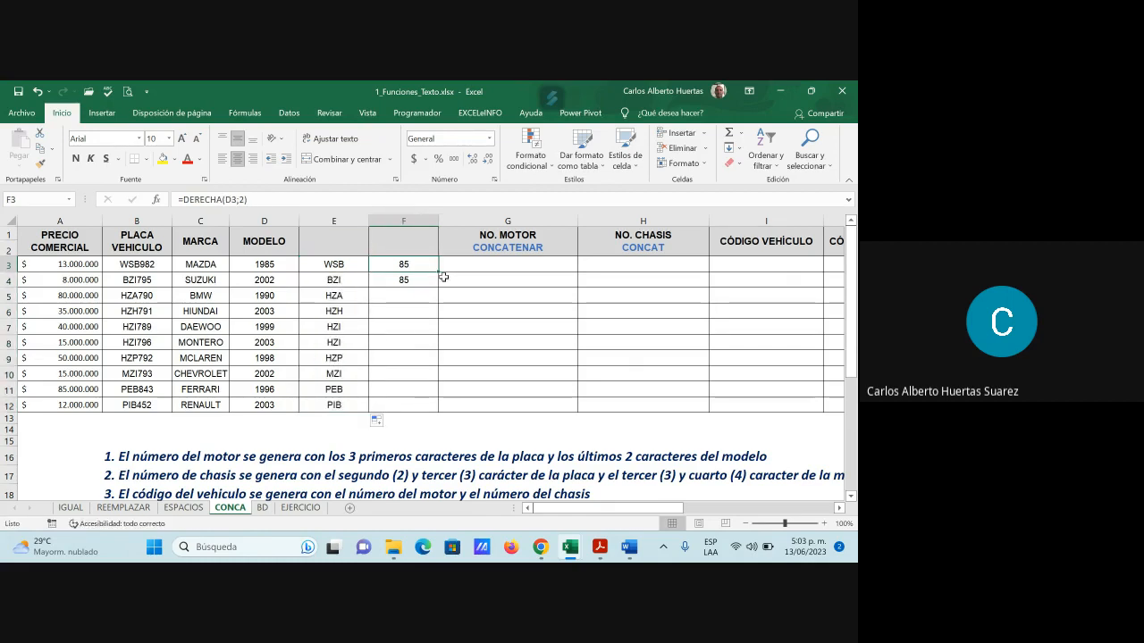
{"action": "left_click_drag", "start_coordinate": [438, 272], "coordinate": [430, 405]}
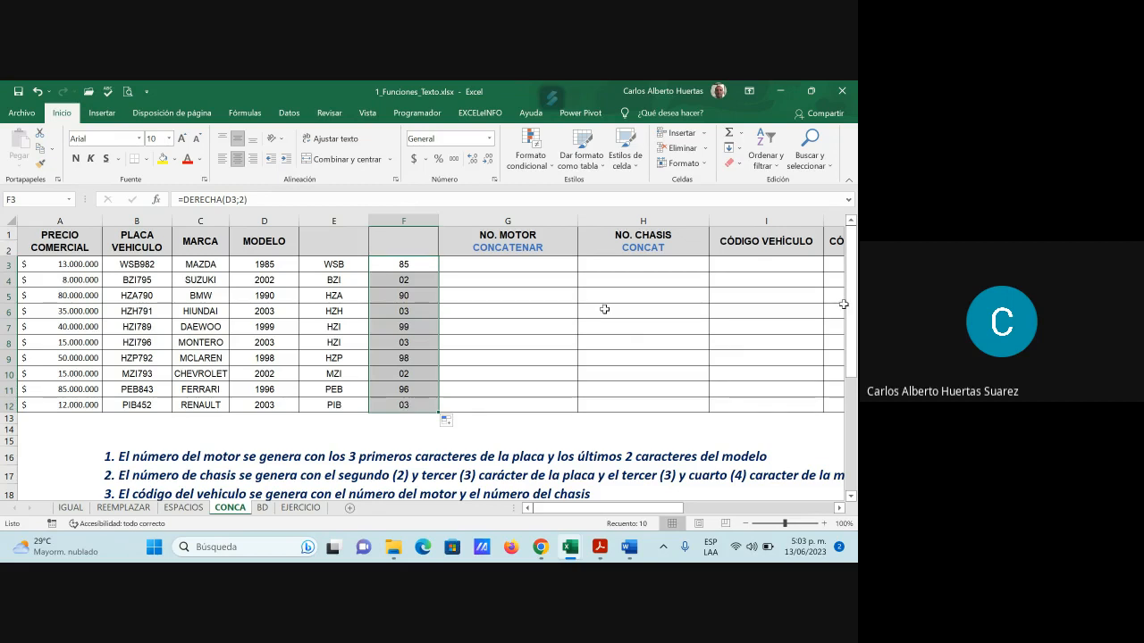
{"action": "left_click", "coordinate": [501, 266]}
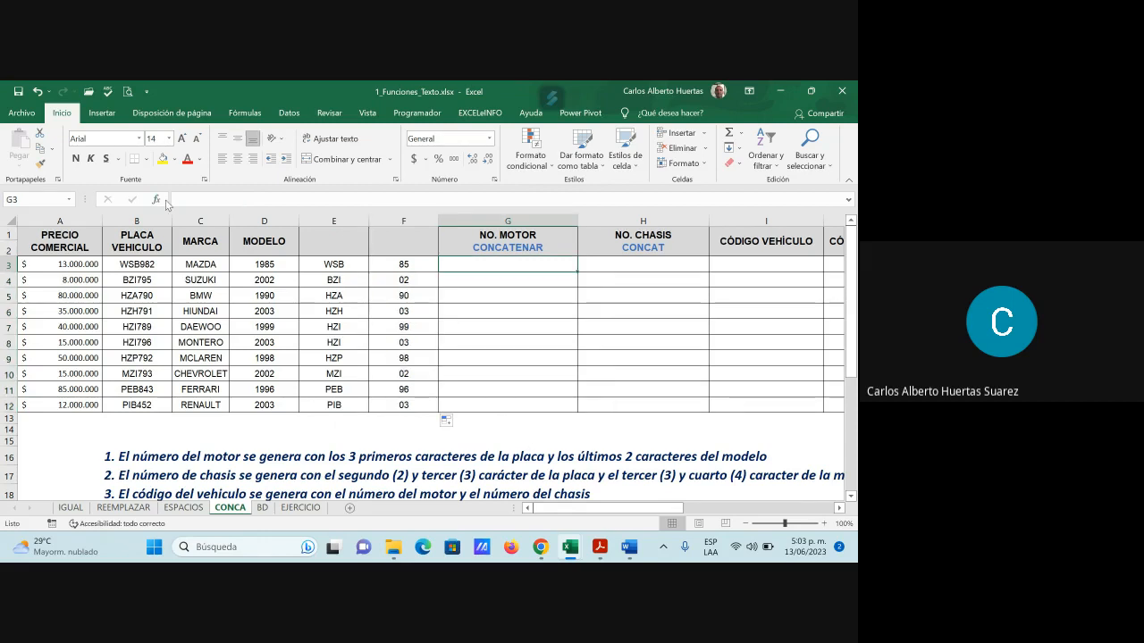
Enter =CONCAT(E3;F3) in G3, producing the motor number WSB85
{"action": "left_click", "coordinate": [157, 199]}
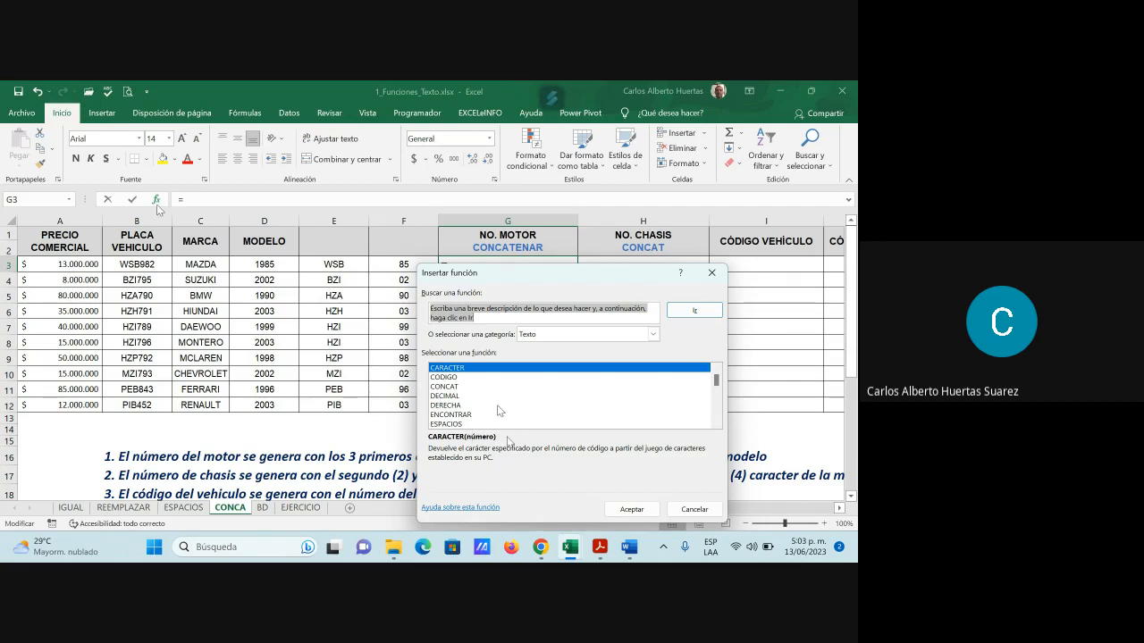
{"action": "left_click", "coordinate": [456, 387]}
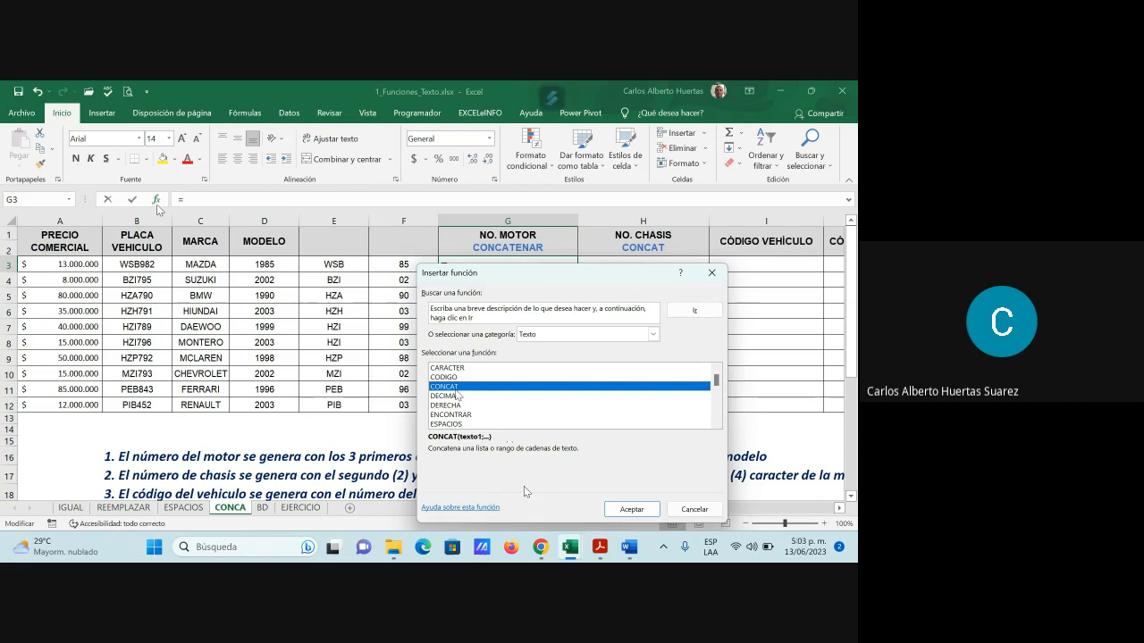
{"action": "left_click", "coordinate": [626, 509]}
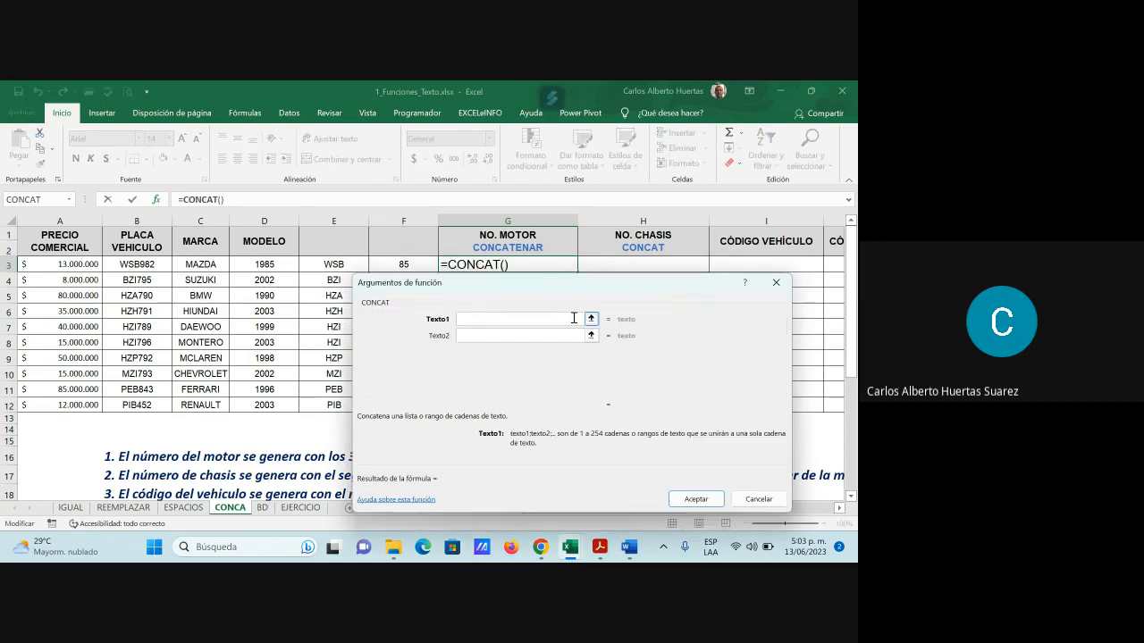
{"action": "left_click", "coordinate": [589, 319]}
{"action": "left_click", "coordinate": [333, 264]}
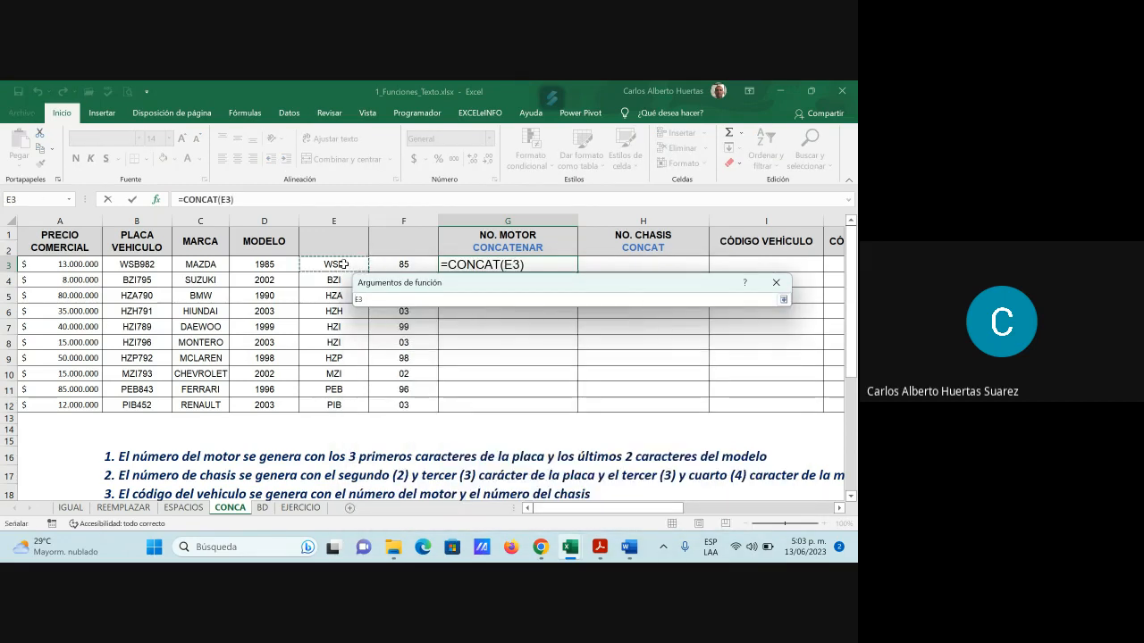
{"action": "left_click", "coordinate": [784, 299]}
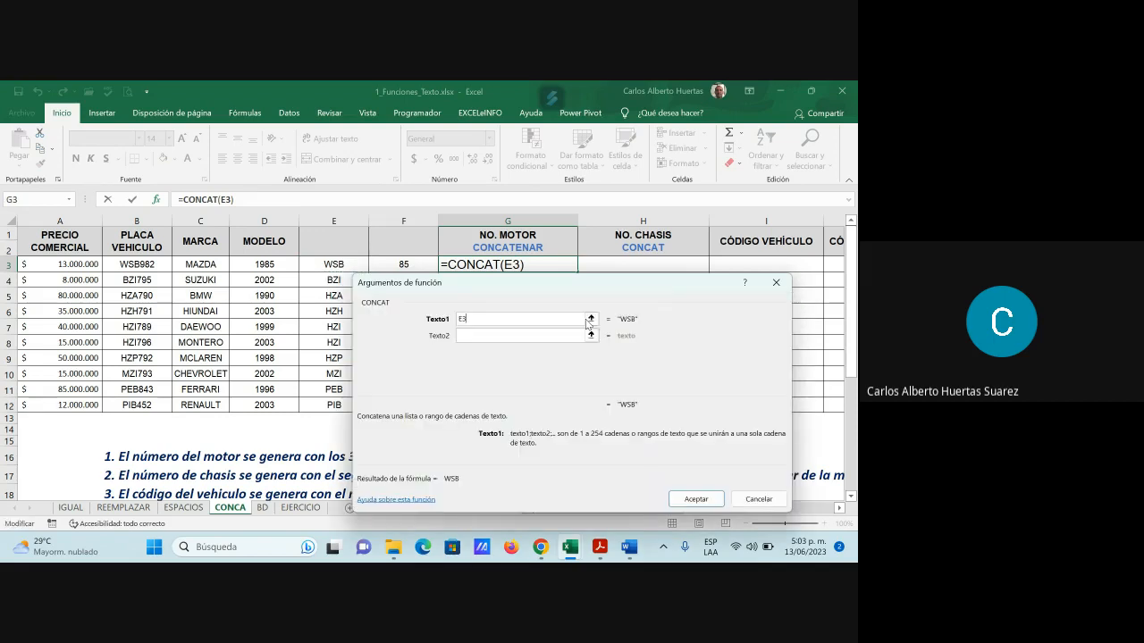
{"action": "left_click", "coordinate": [495, 335]}
{"action": "left_click", "coordinate": [416, 265]}
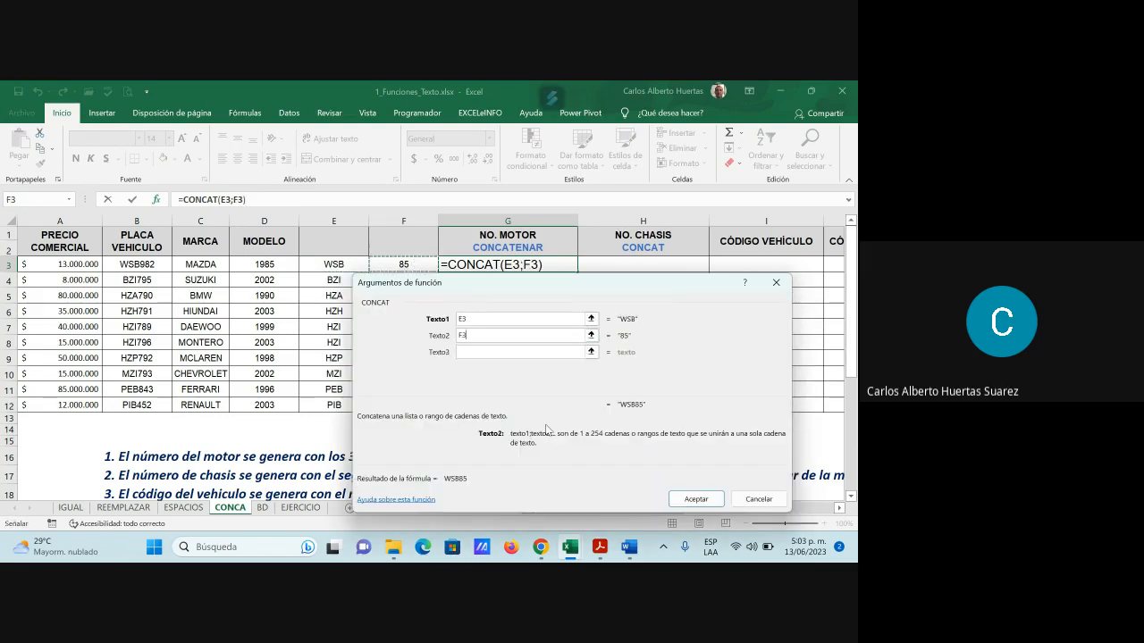
{"action": "left_click", "coordinate": [712, 499]}
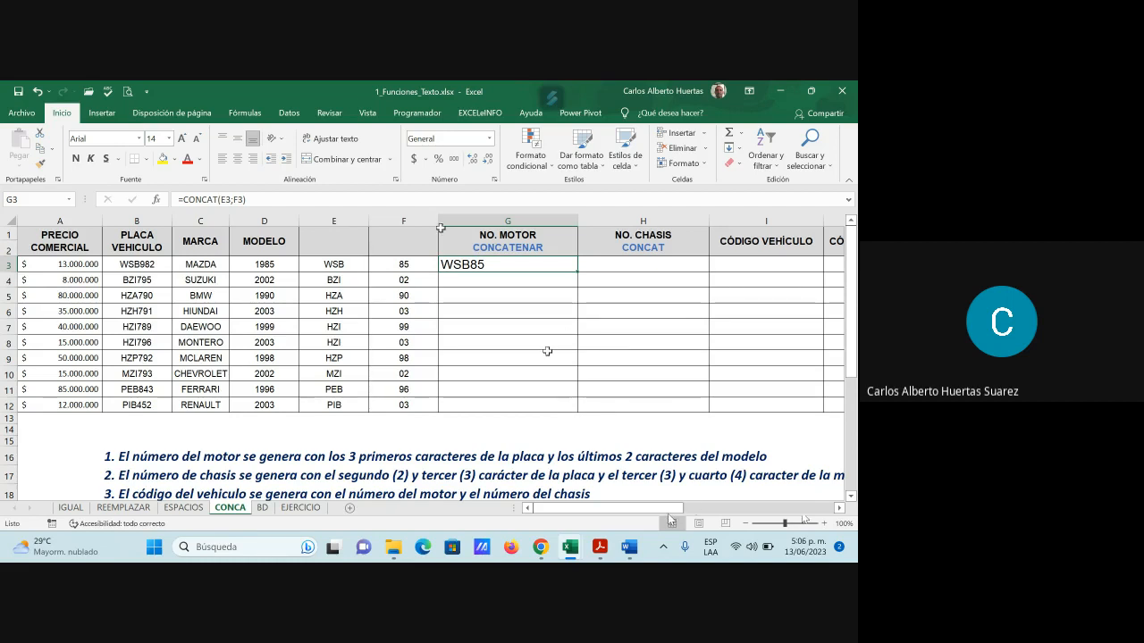
Fill the G3 motor formula down to G12, giving WSB85 through PIB03
{"action": "left_click_drag", "start_coordinate": [670, 510], "coordinate": [660, 509]}
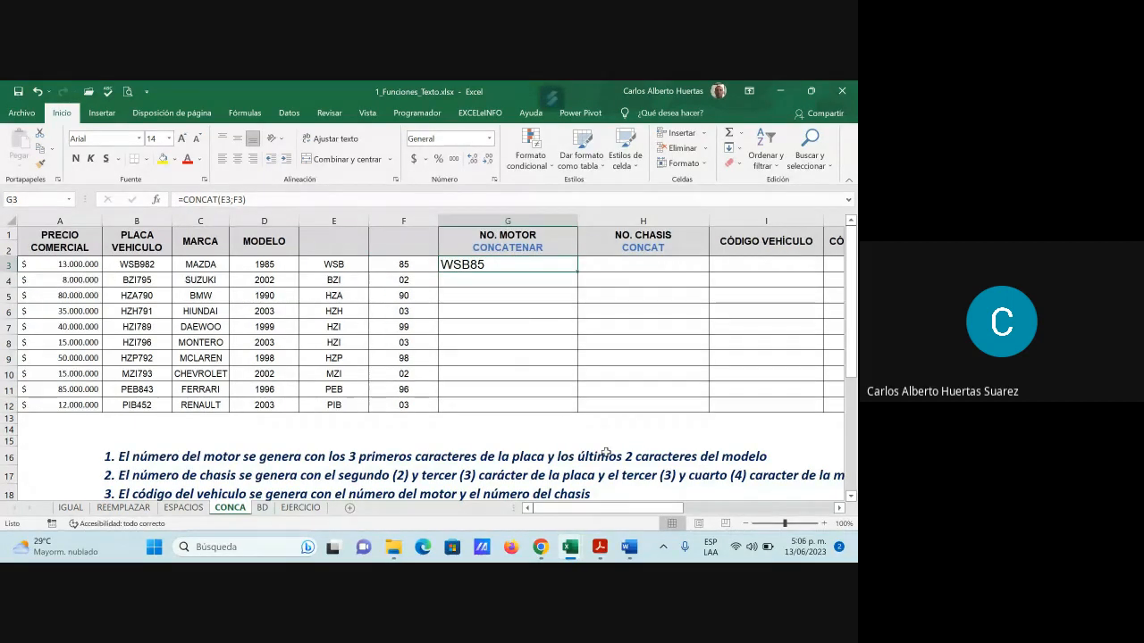
{"action": "left_click", "coordinate": [626, 267]}
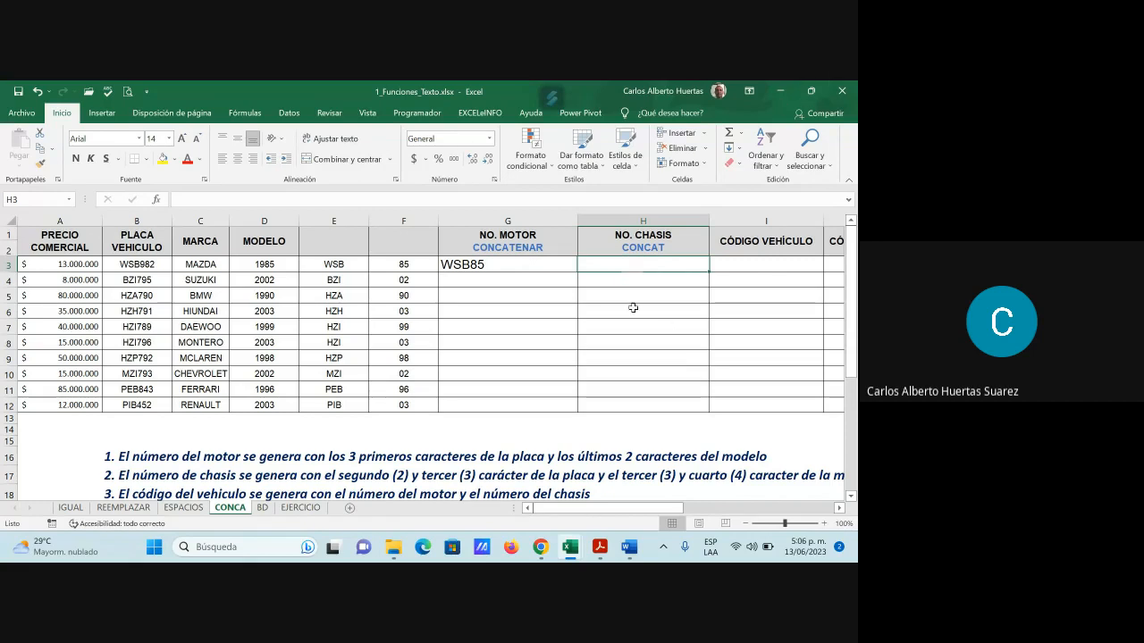
{"action": "left_click", "coordinate": [509, 265]}
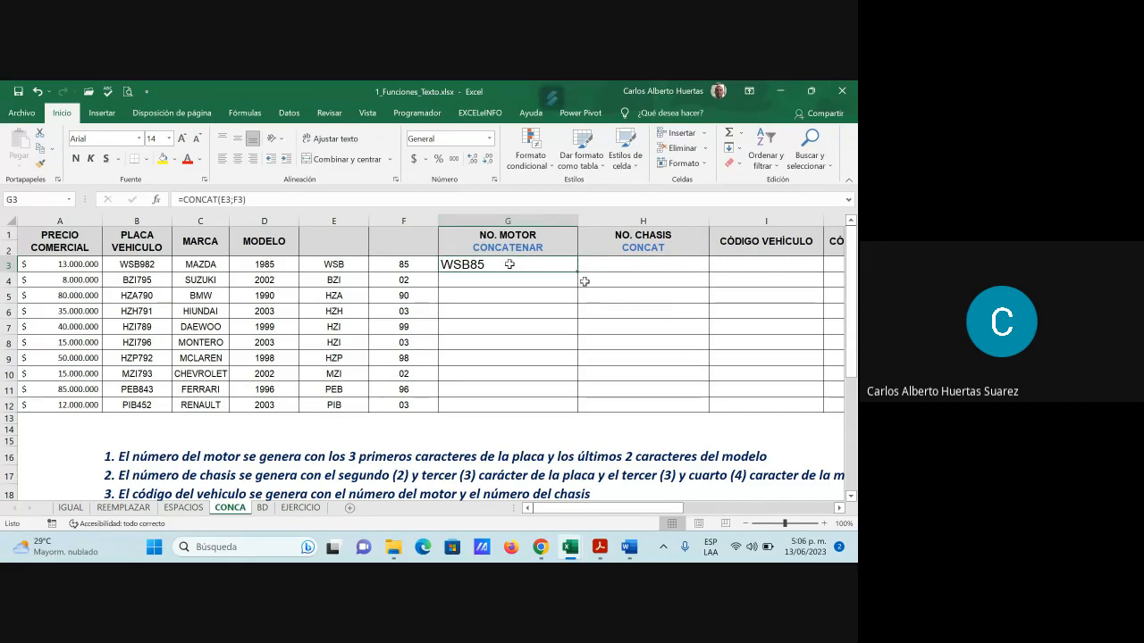
{"action": "left_click_drag", "start_coordinate": [579, 271], "coordinate": [566, 404]}
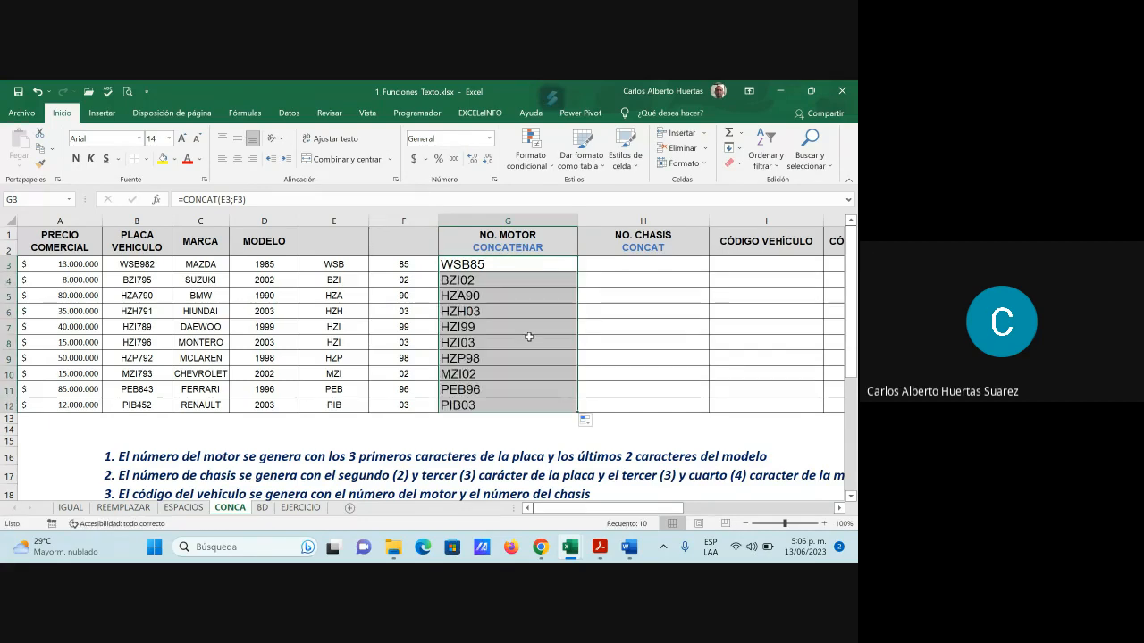
Paste the motor numbers in G3:G12 back over themselves as plain values
{"action": "key", "text": "ctrl+c"}
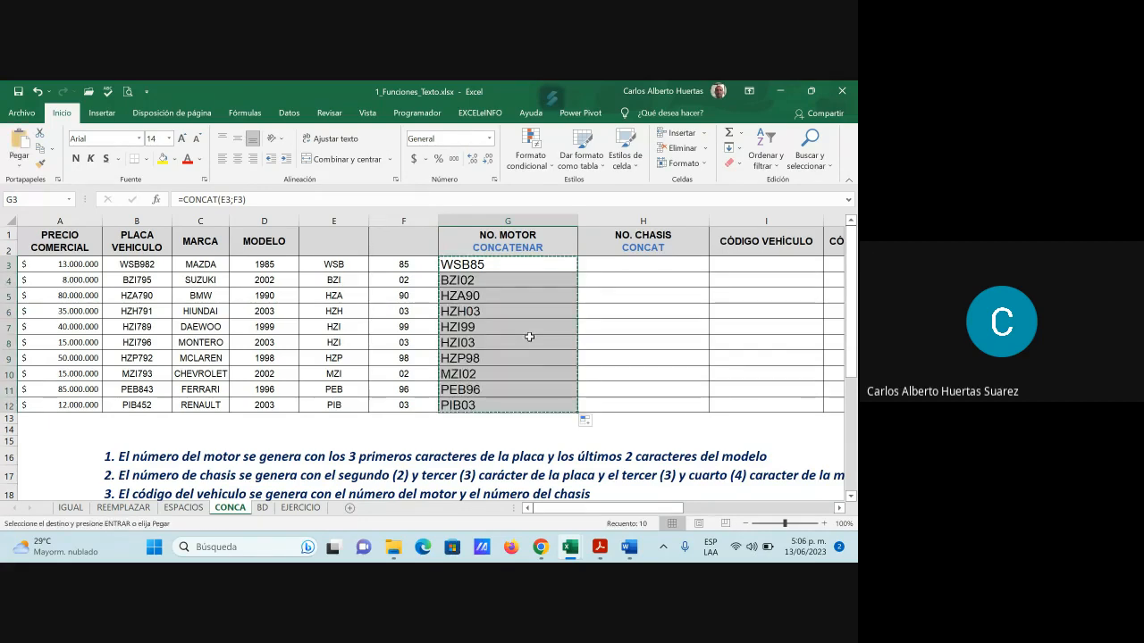
{"action": "left_click", "coordinate": [19, 166]}
{"action": "left_click", "coordinate": [20, 250]}
{"action": "key", "text": "Escape"}
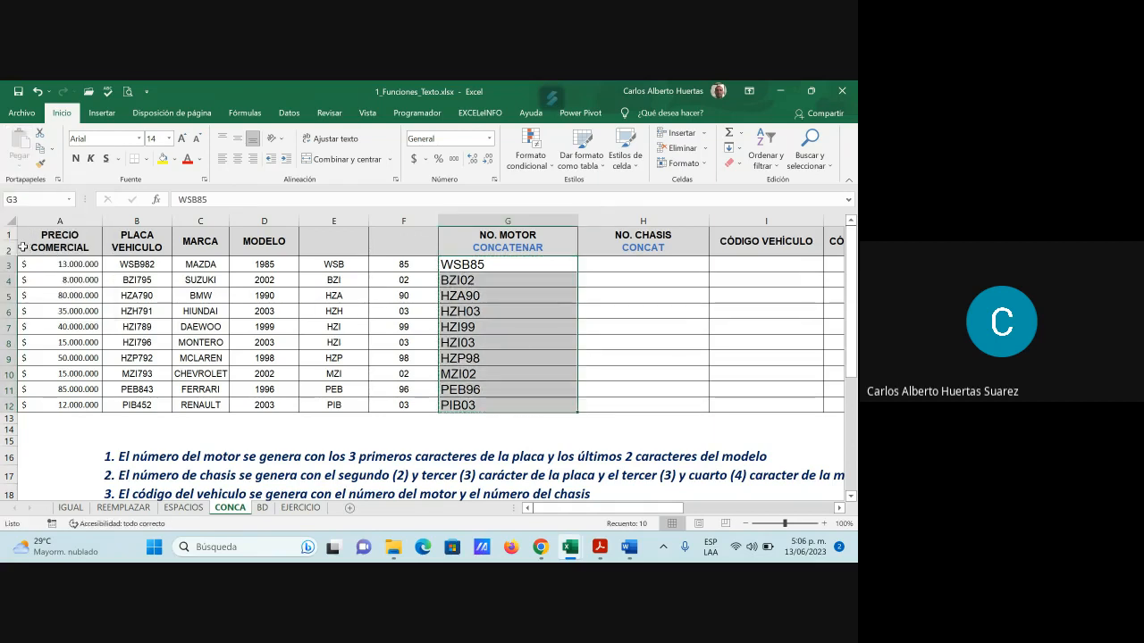
Clear the helper cells E3:F12 and return to E3
{"action": "left_click", "coordinate": [342, 264]}
{"action": "left_click_drag", "start_coordinate": [342, 264], "coordinate": [394, 404]}
{"action": "key", "text": "Delete"}
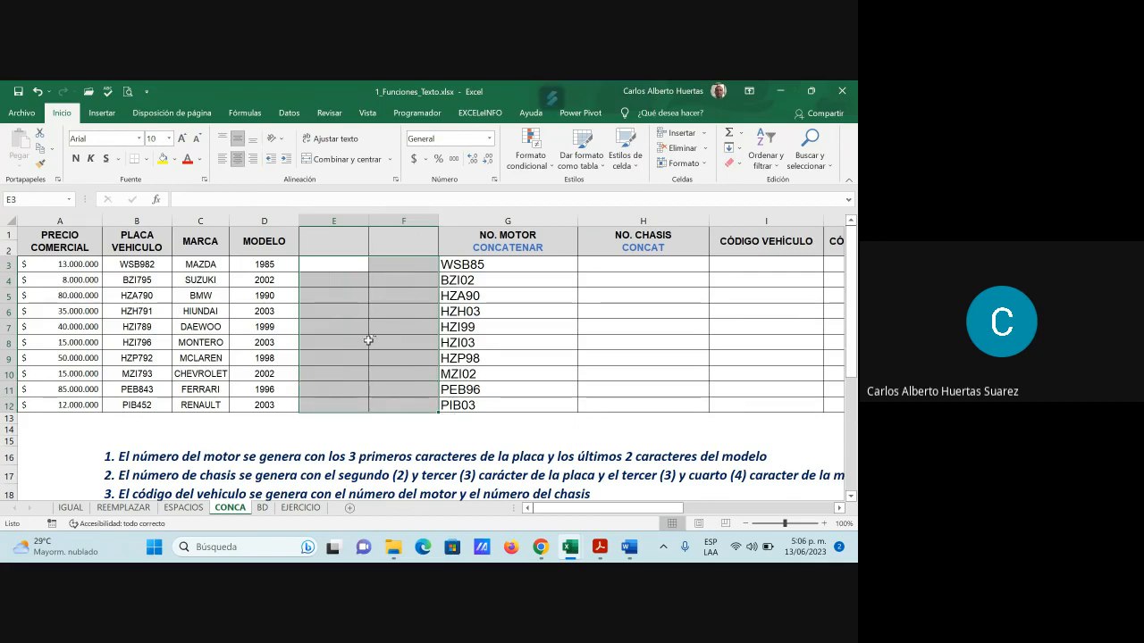
{"action": "left_click", "coordinate": [352, 265]}
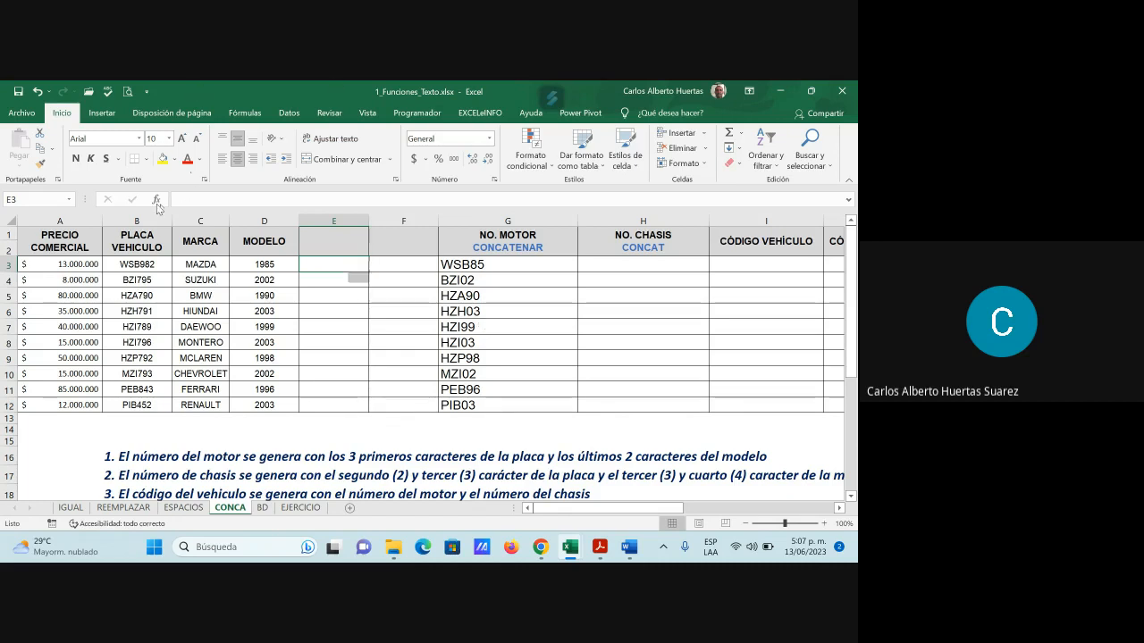
{"action": "left_click", "coordinate": [157, 200]}
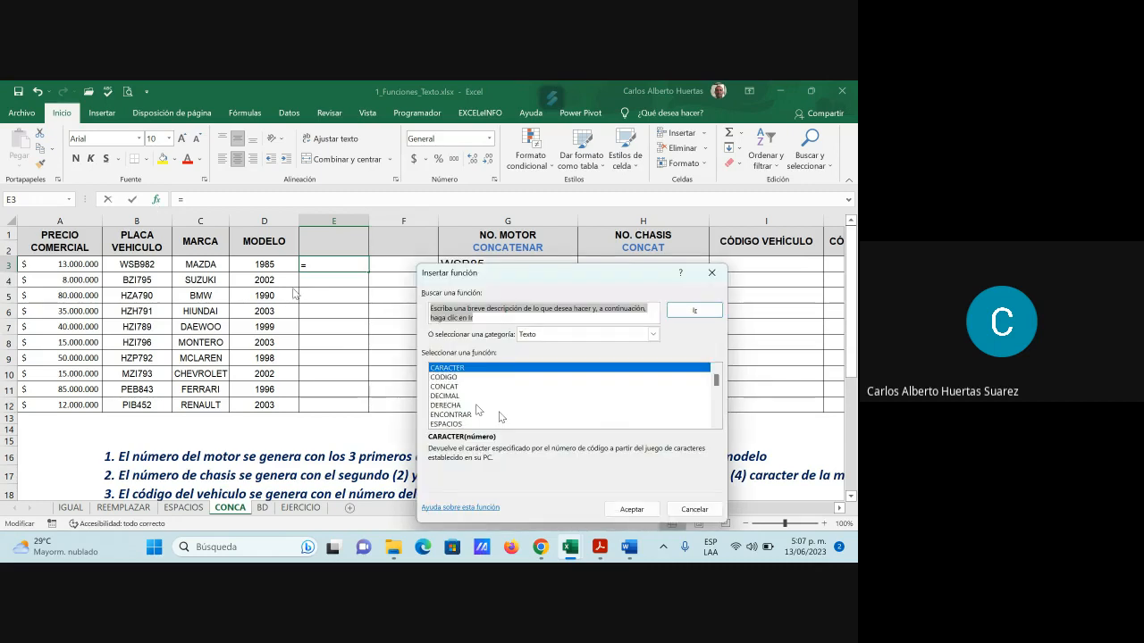
{"action": "scroll", "coordinate": [468, 424], "scroll_direction": "down", "scroll_amount": 1}
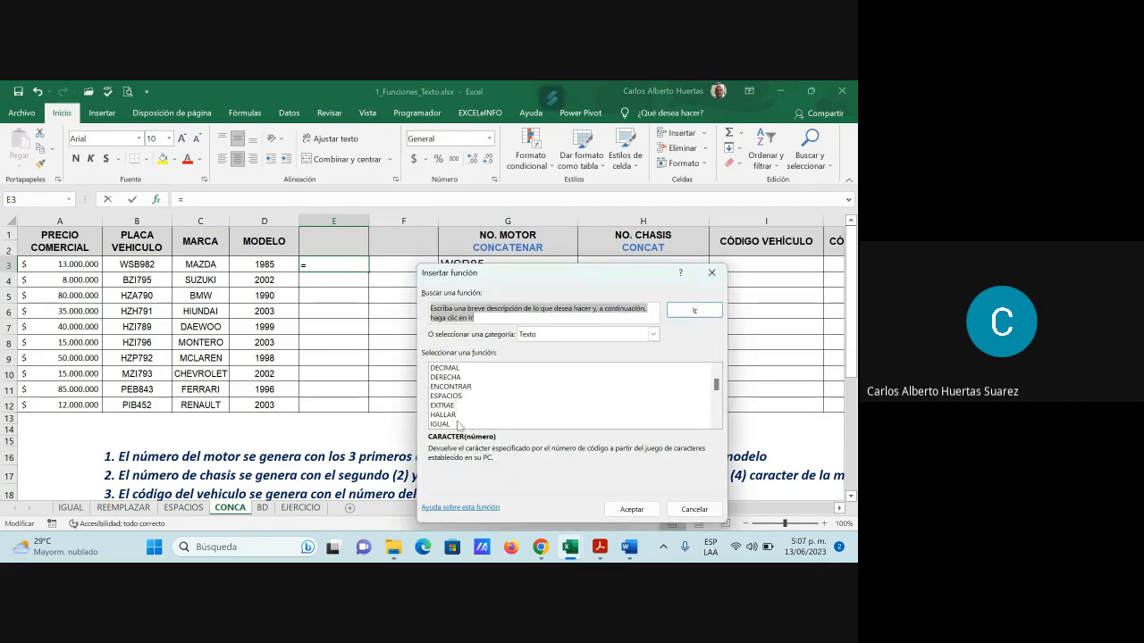
{"action": "scroll", "coordinate": [458, 425], "scroll_direction": "down", "scroll_amount": 1}
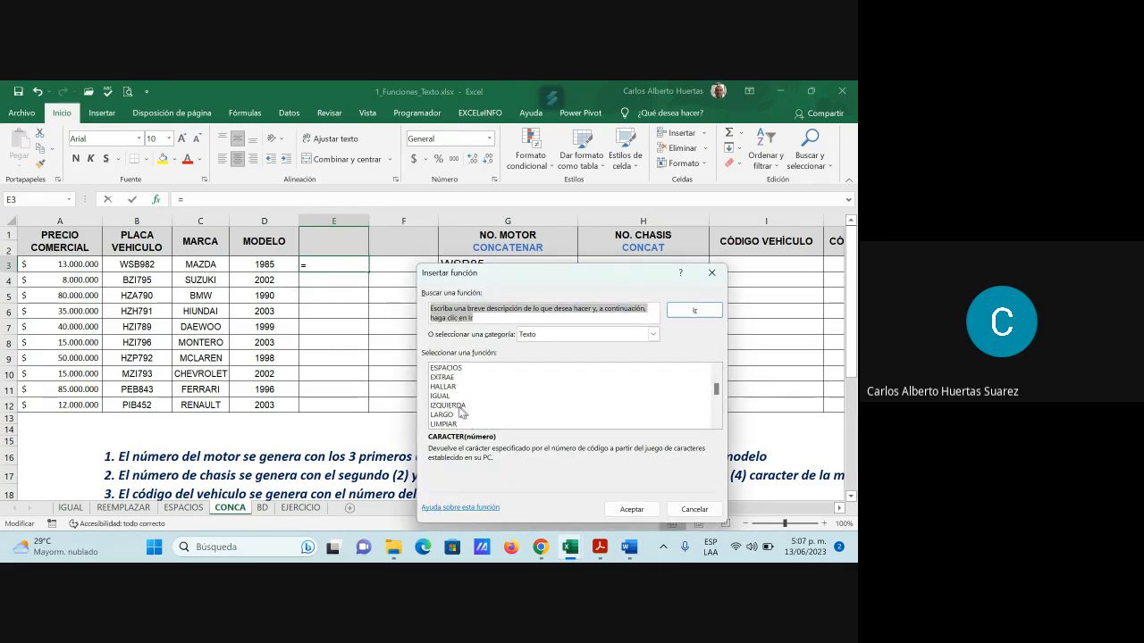
{"action": "left_click", "coordinate": [458, 407]}
{"action": "left_click", "coordinate": [632, 510]}
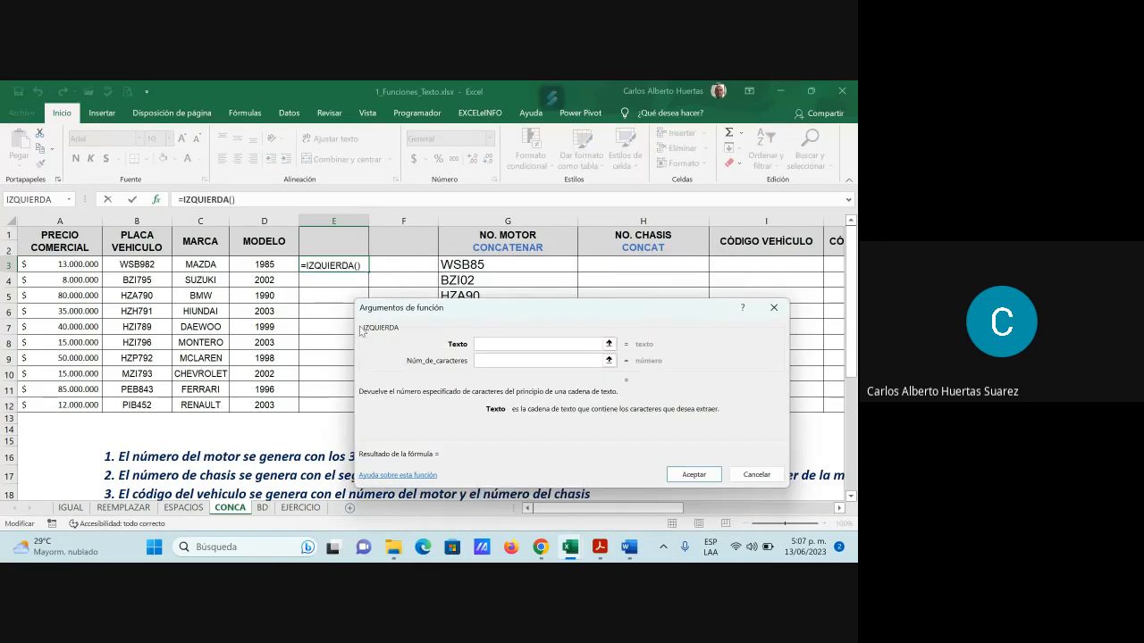
{"action": "left_click_drag", "start_coordinate": [552, 307], "coordinate": [575, 294]}
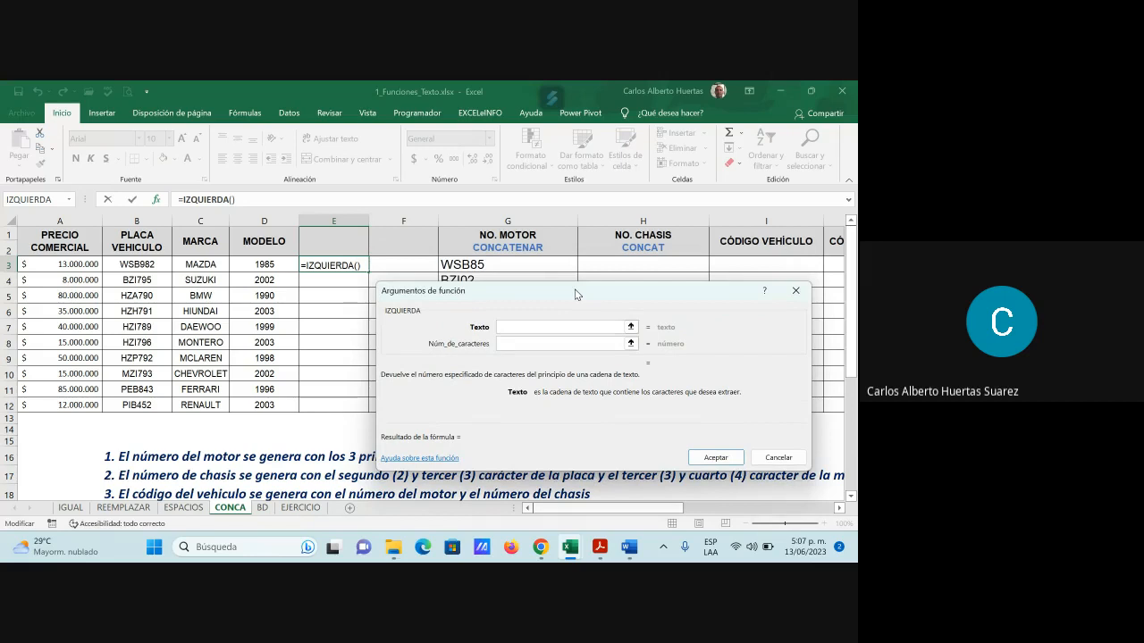
{"action": "left_click", "coordinate": [140, 261]}
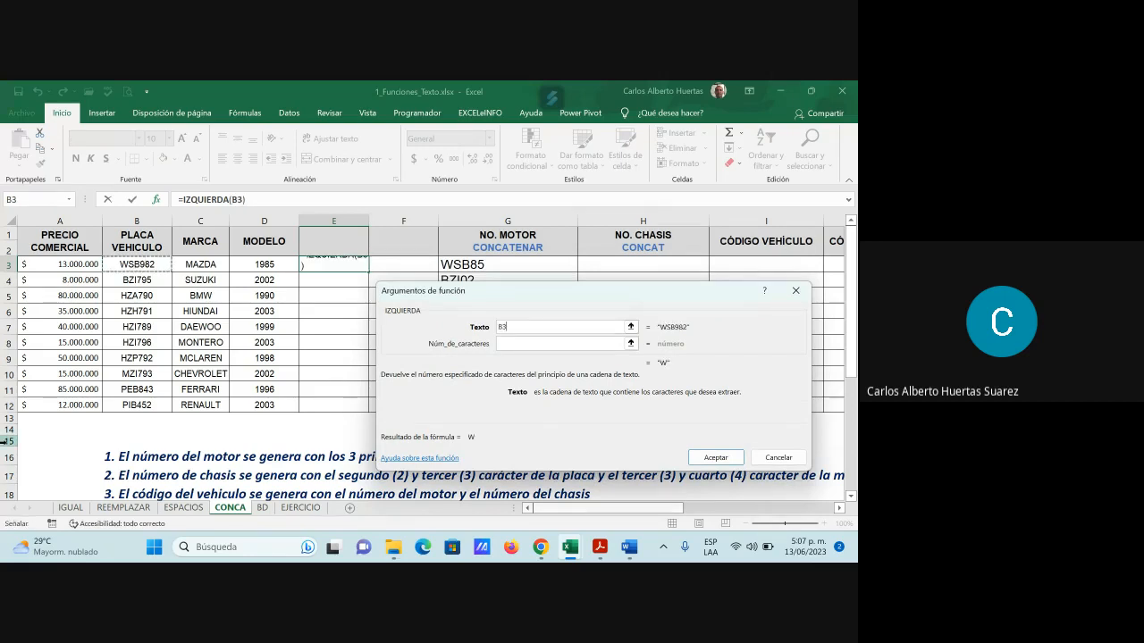
{"action": "left_click", "coordinate": [503, 344]}
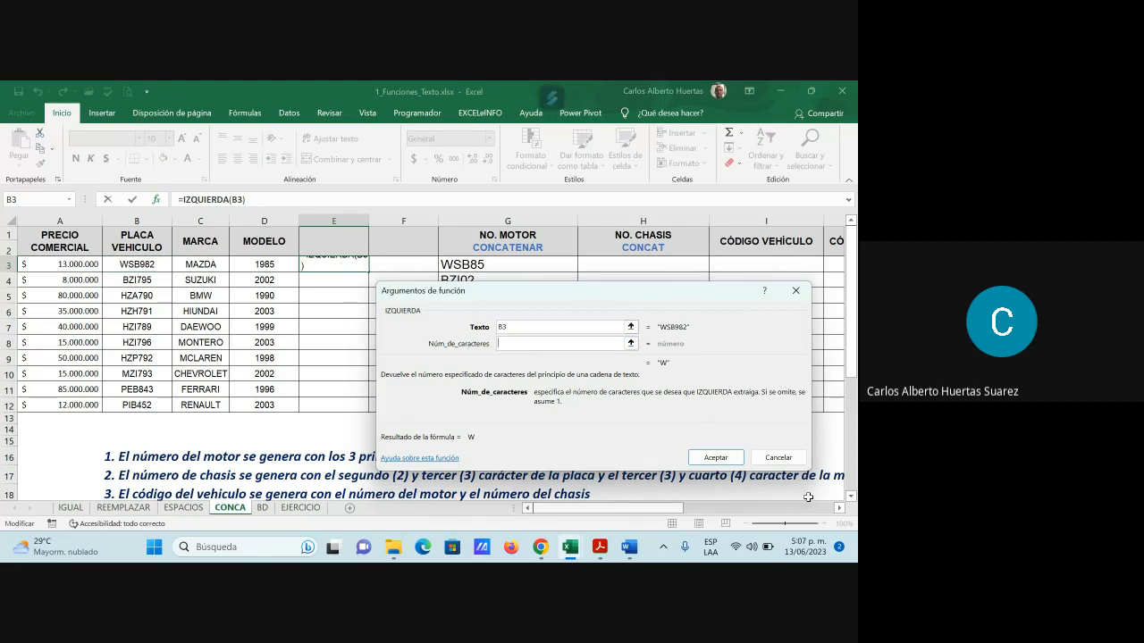
{"action": "type", "text": "2"}
{"action": "key", "text": "BackSpace"}
{"action": "type", "text": "3"}
{"action": "key", "text": "BackSpace"}
{"action": "left_click", "coordinate": [778, 457]}
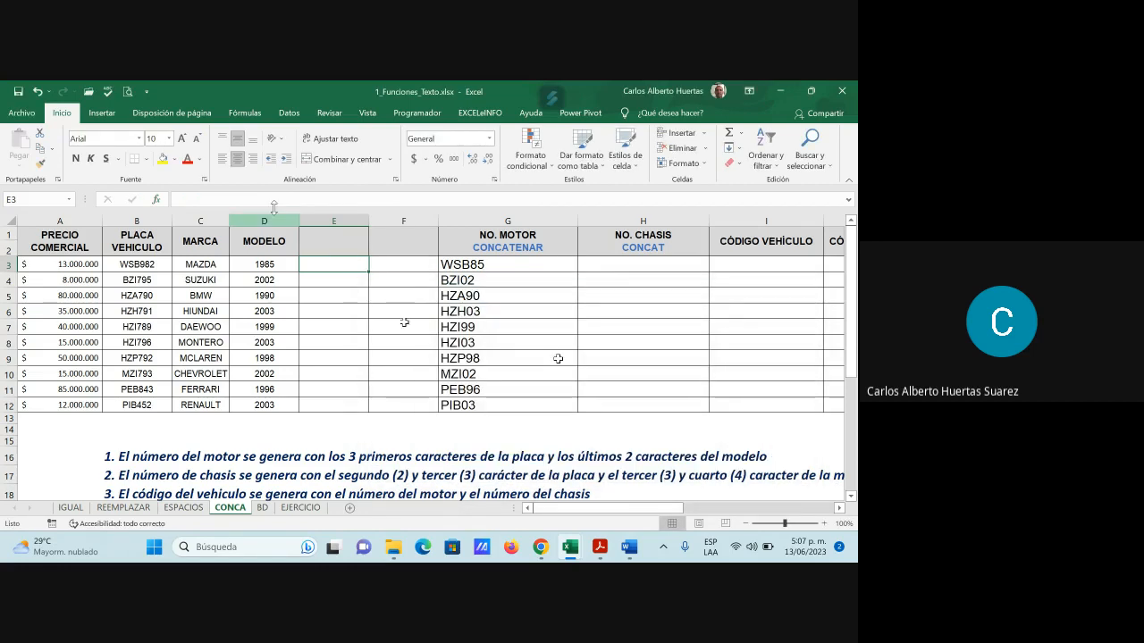
{"action": "left_click", "coordinate": [156, 200]}
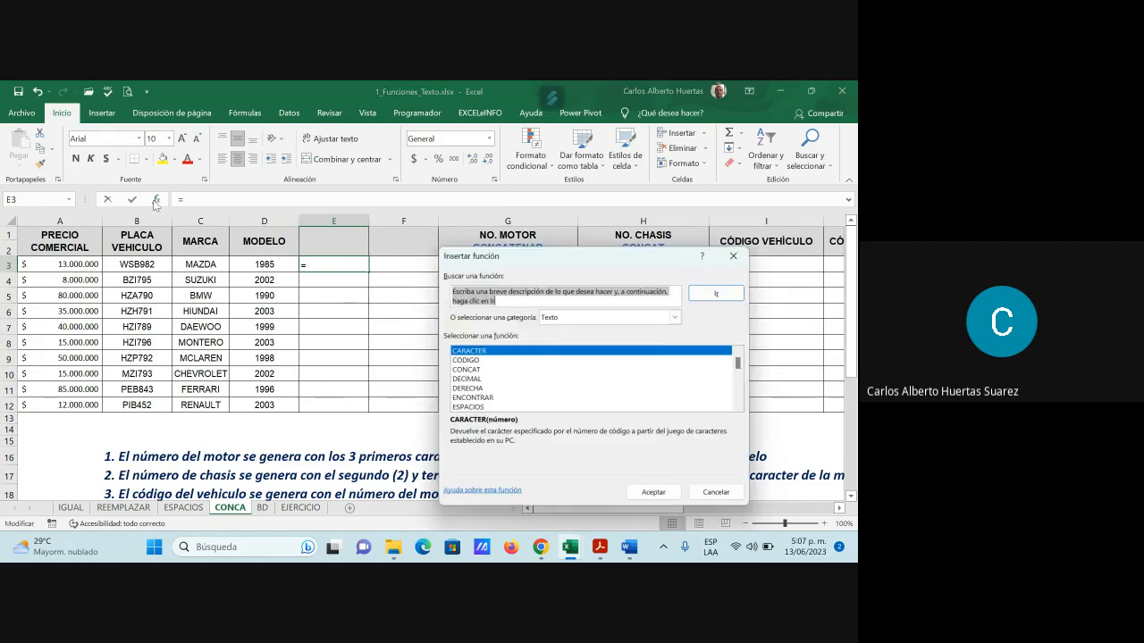
Pick EXTRAE from recently used functions for E3, using plate cell B3 as the text
{"action": "left_click", "coordinate": [581, 317]}
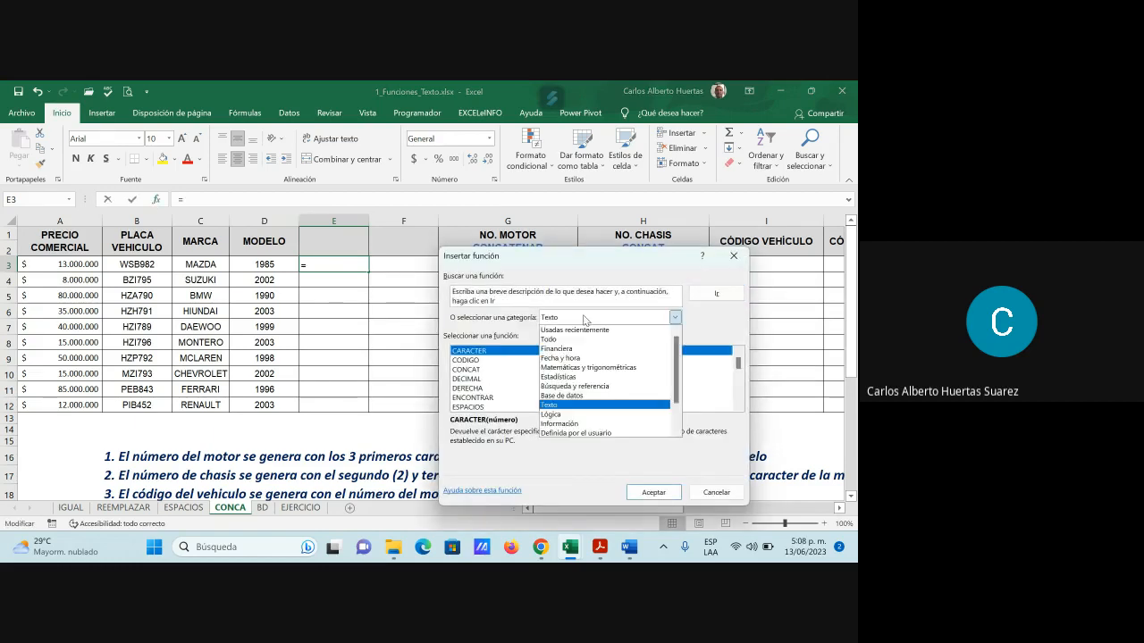
{"action": "left_click", "coordinate": [580, 328]}
{"action": "left_click", "coordinate": [463, 370]}
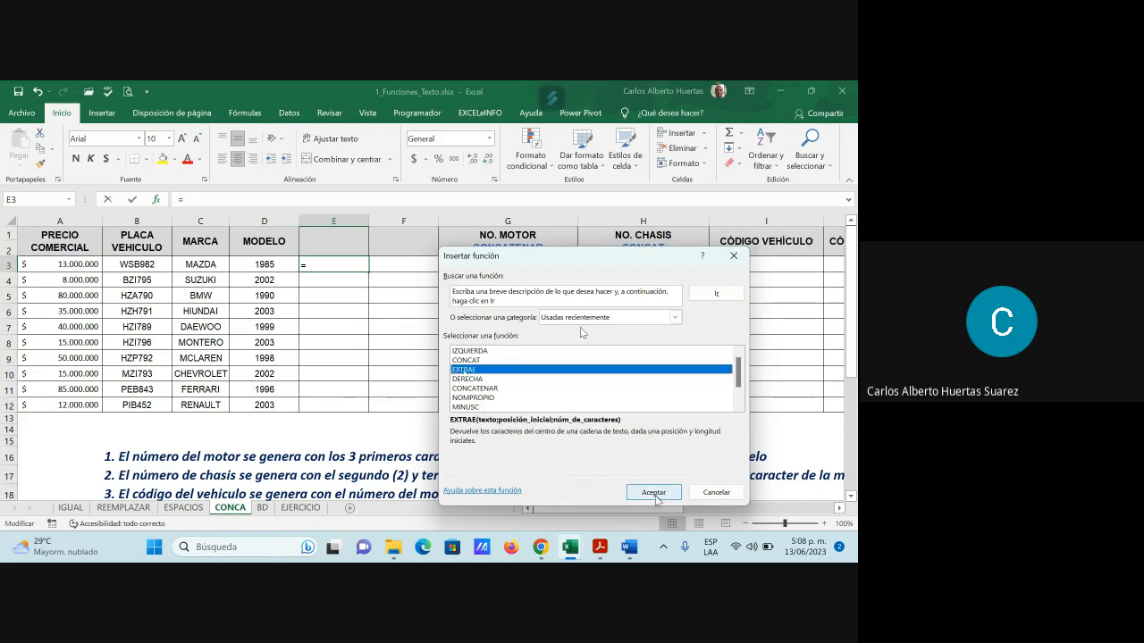
{"action": "key", "text": "Return"}
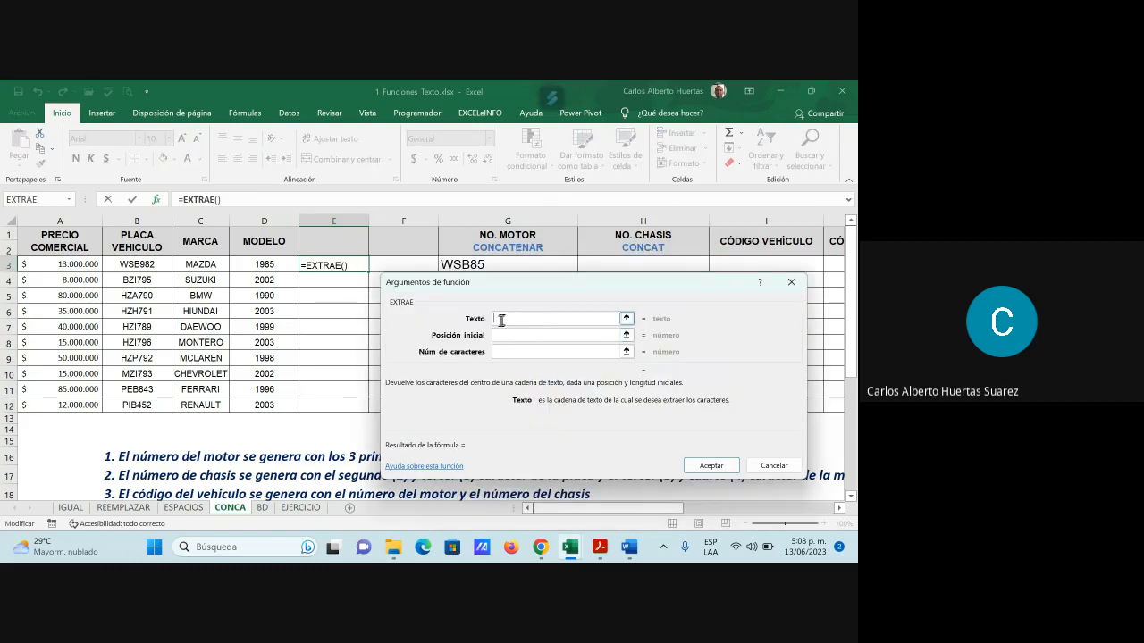
{"action": "left_click", "coordinate": [150, 270]}
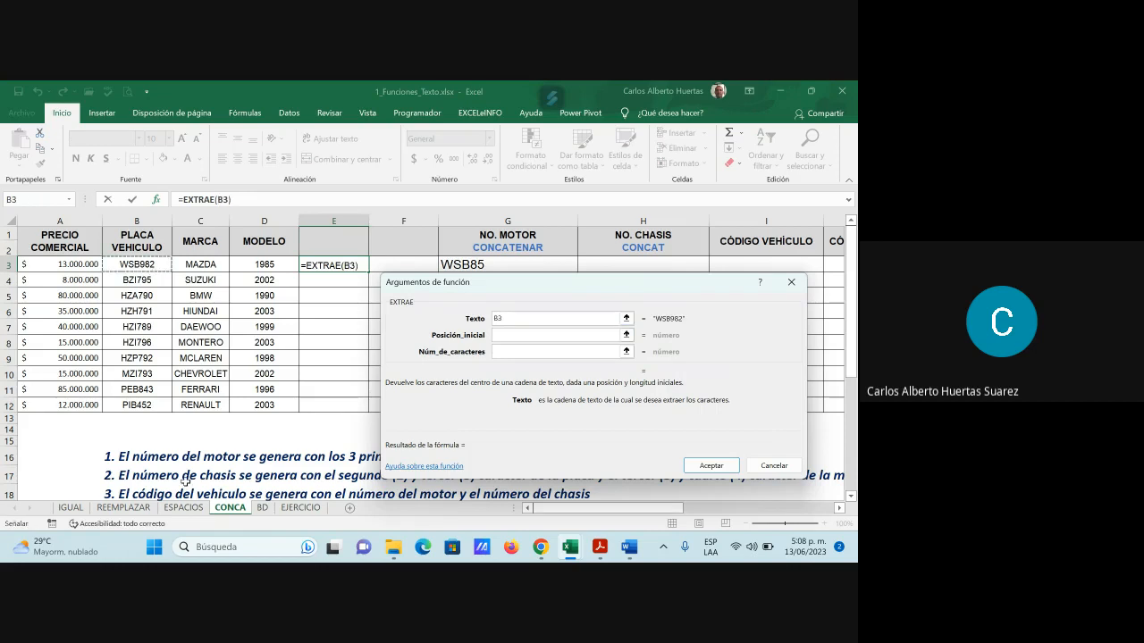
Set starting position 2 and 2 characters, confirming =EXTRAE(B3;2;2) so E3 shows SB
{"action": "left_click", "coordinate": [501, 335]}
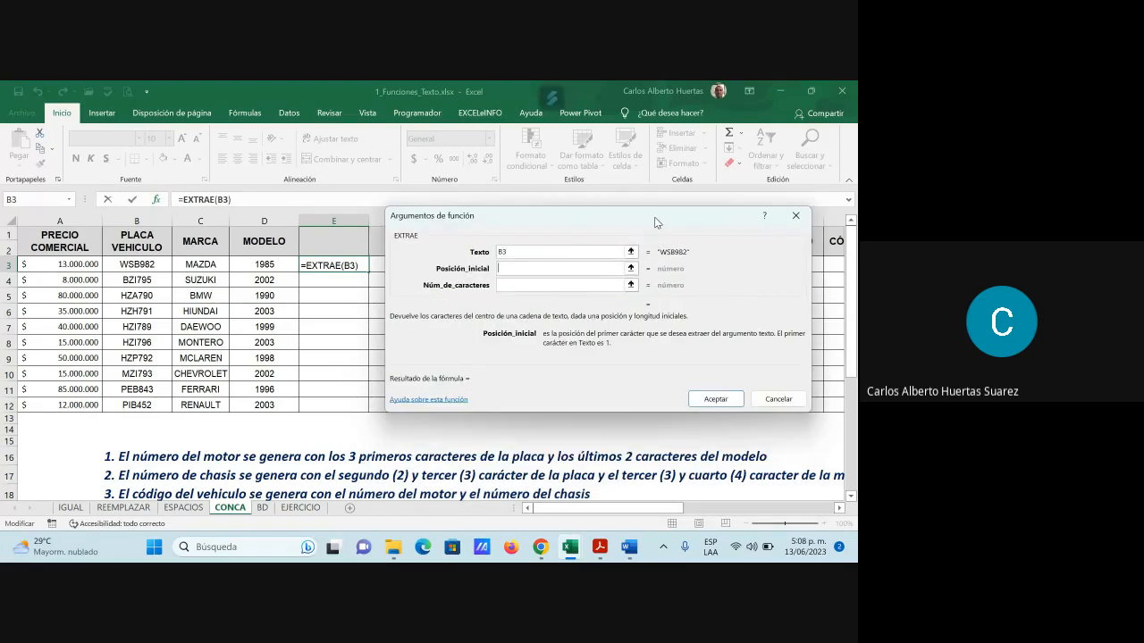
{"action": "left_click_drag", "start_coordinate": [649, 281], "coordinate": [654, 214]}
{"action": "left_click", "coordinate": [497, 268]}
{"action": "type", "text": "2"}
{"action": "left_click", "coordinate": [508, 287]}
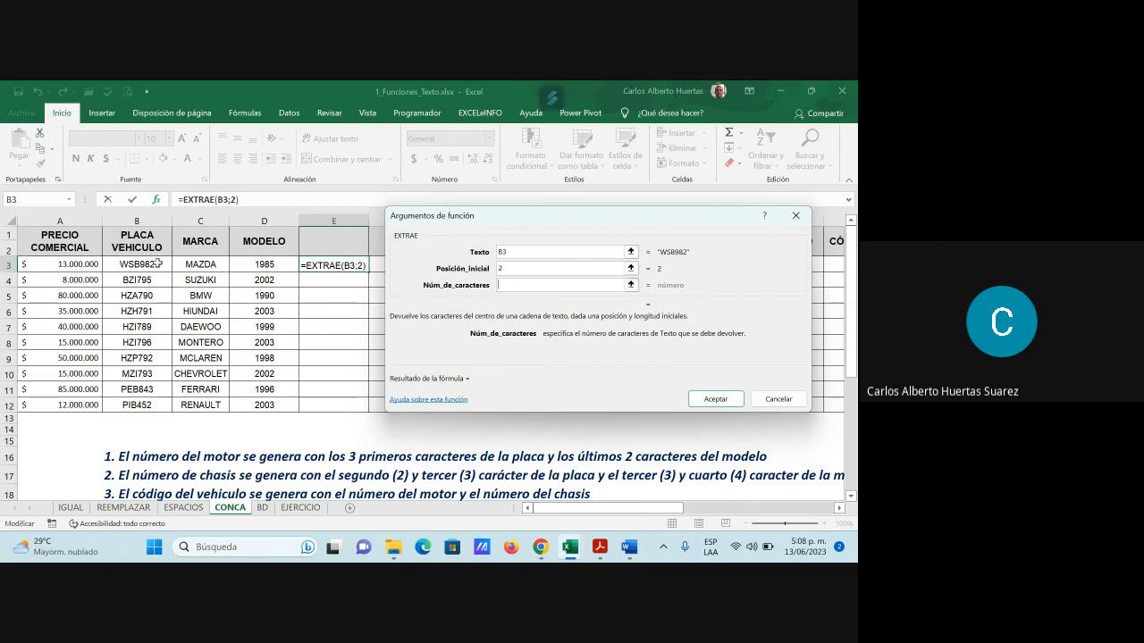
{"action": "type", "text": "2"}
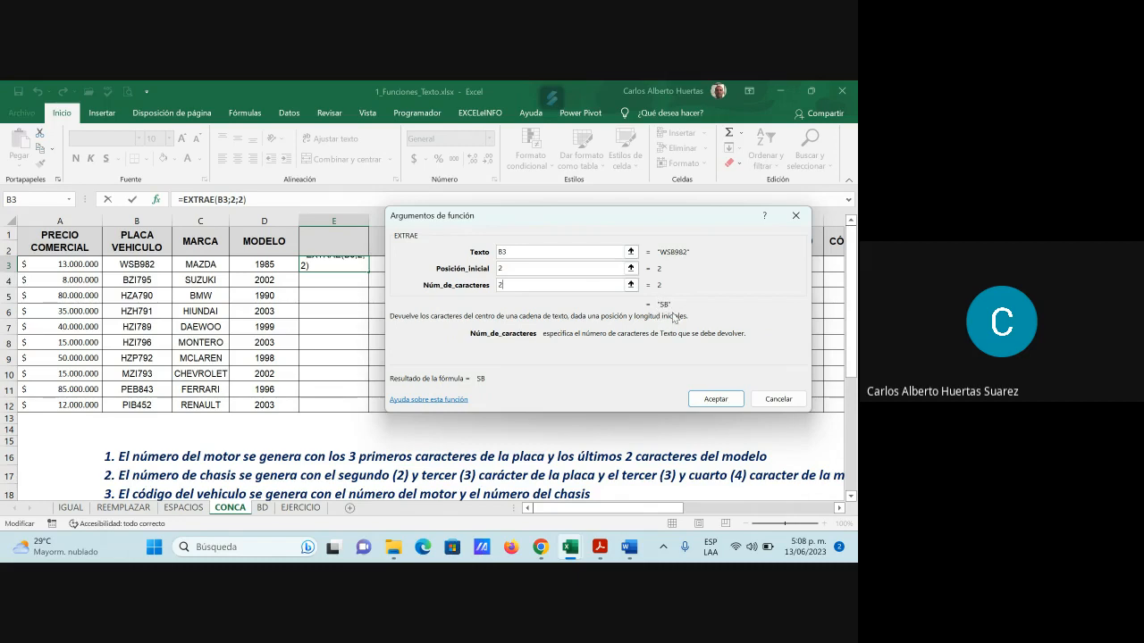
{"action": "left_click", "coordinate": [718, 399]}
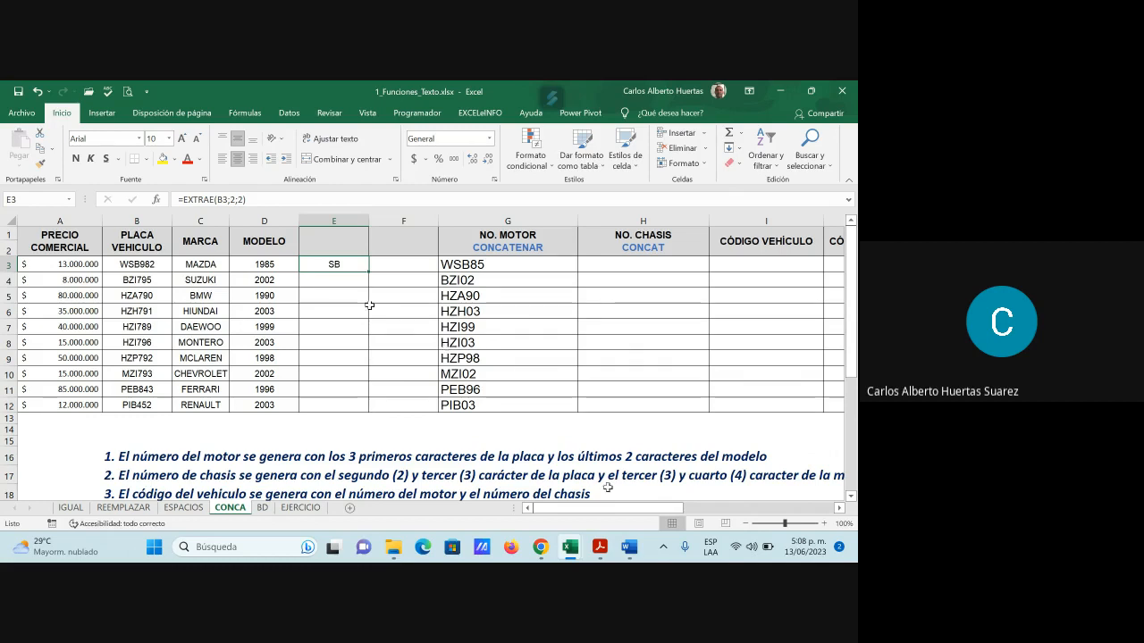
{"action": "left_click_drag", "start_coordinate": [670, 509], "coordinate": [671, 510]}
{"action": "left_click", "coordinate": [204, 264]}
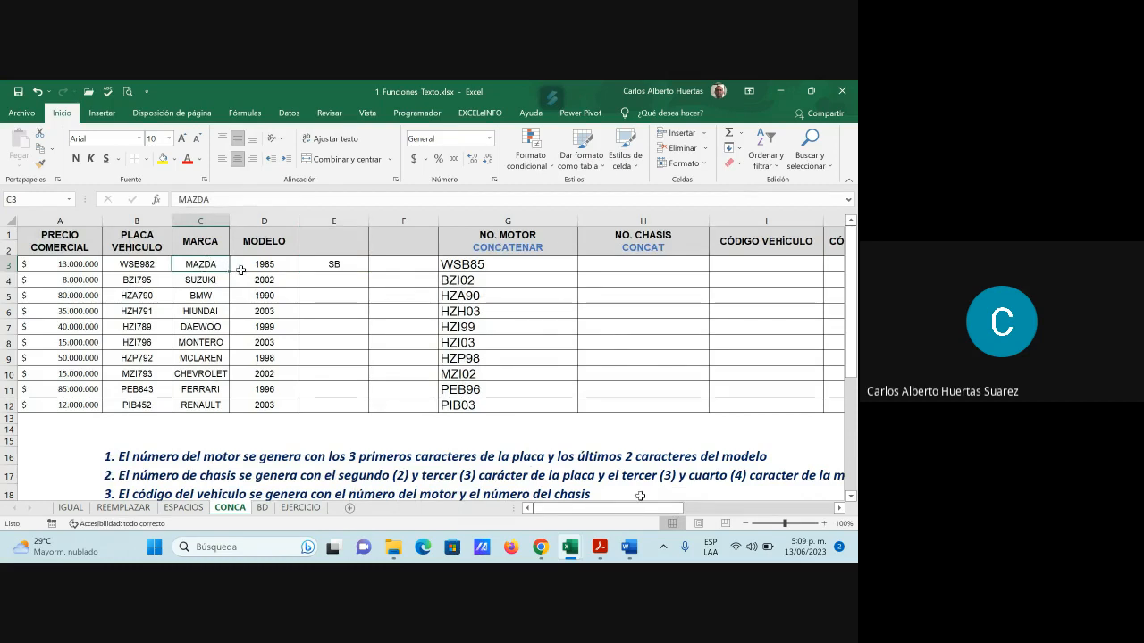
Enter =EXTRAE(C3;3;2) in F3 to take ZD from the brand
{"action": "left_click", "coordinate": [409, 263]}
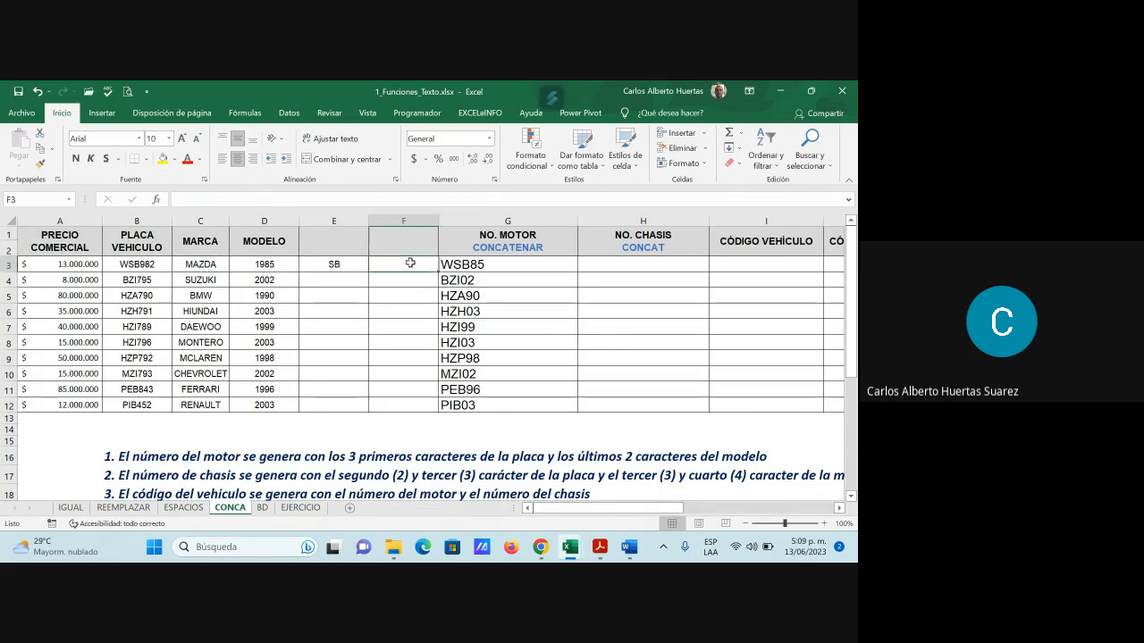
{"action": "left_click", "coordinate": [158, 200]}
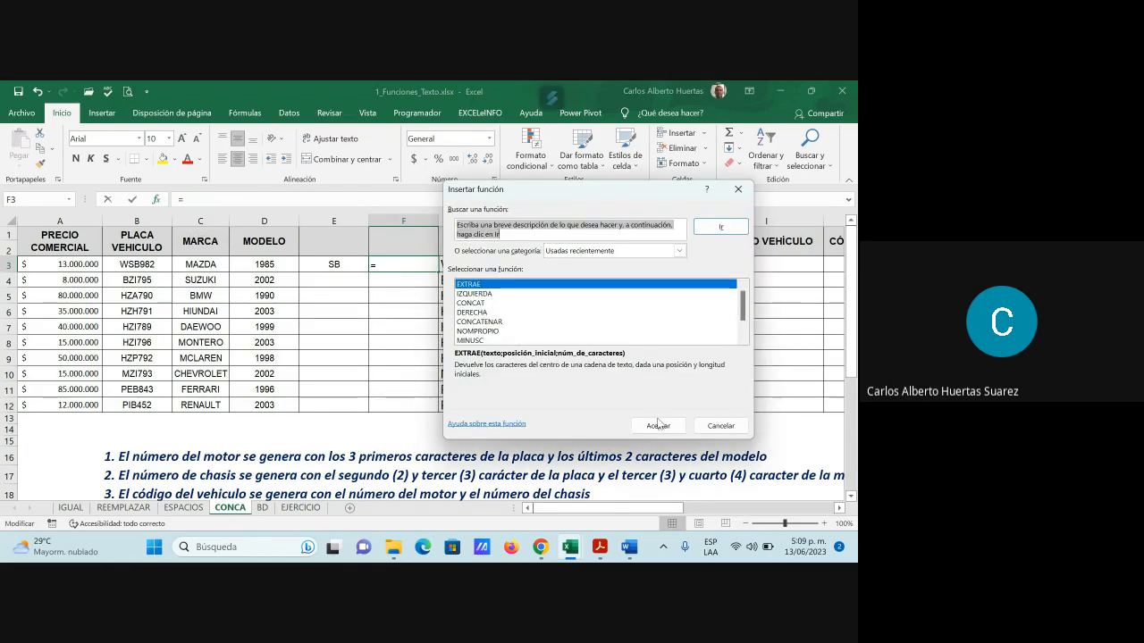
{"action": "left_click", "coordinate": [658, 425]}
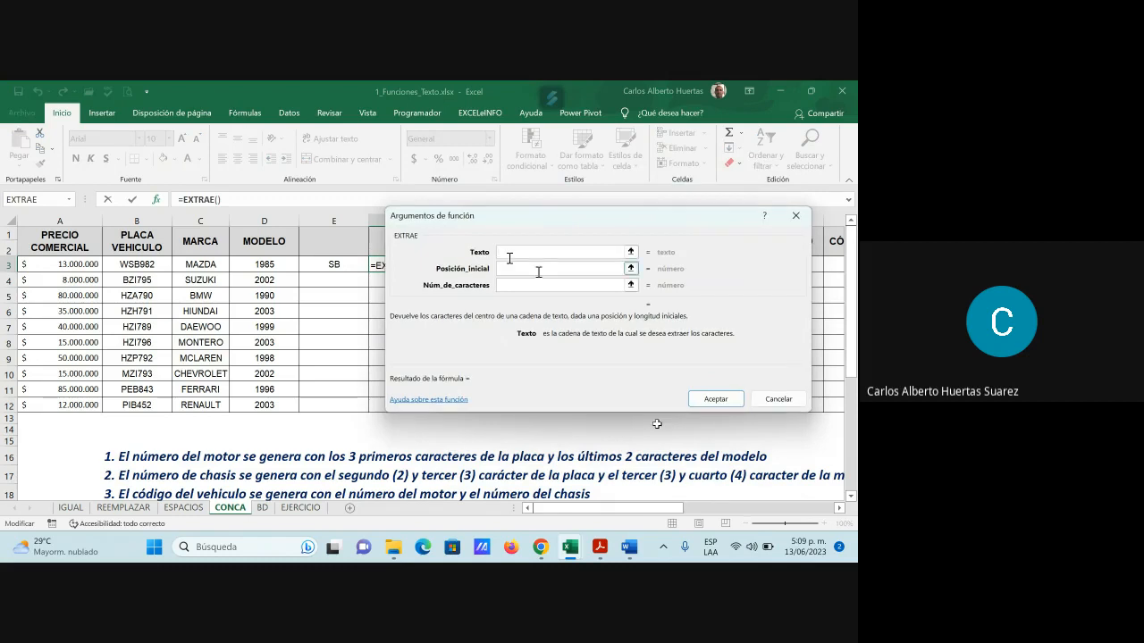
{"action": "left_click", "coordinate": [217, 264]}
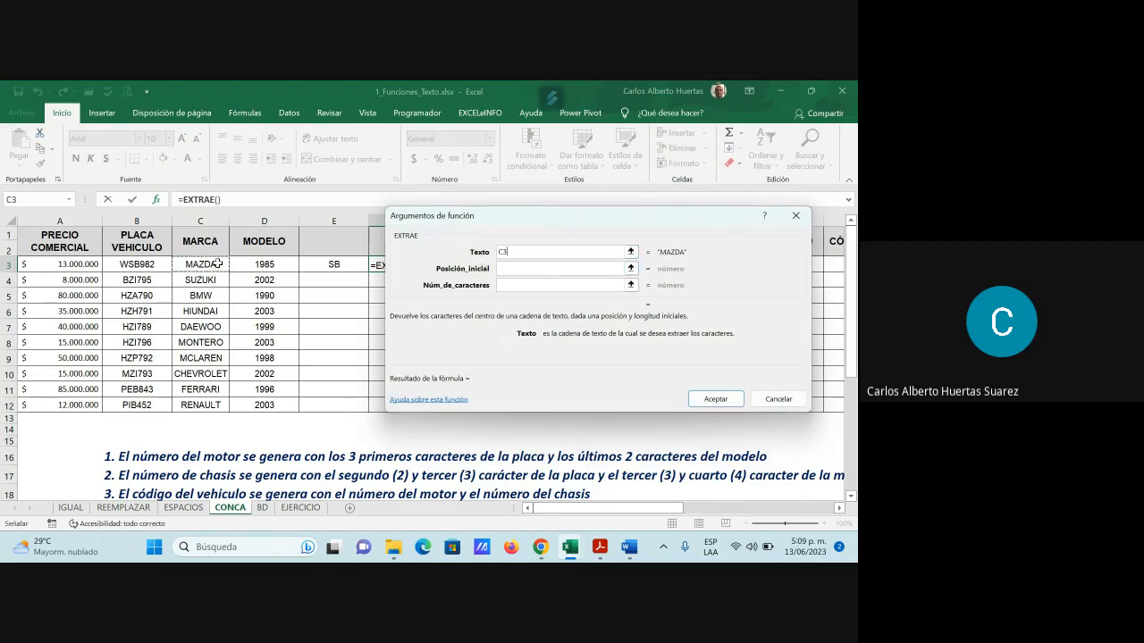
{"action": "left_click", "coordinate": [520, 269]}
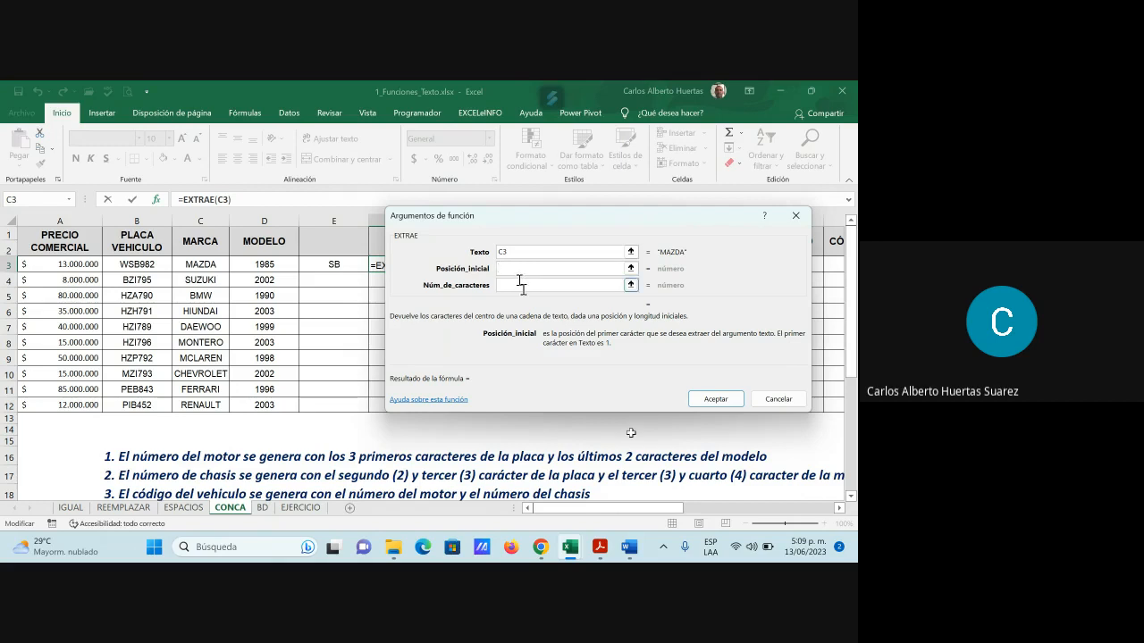
{"action": "type", "text": "3"}
{"action": "left_click", "coordinate": [510, 286]}
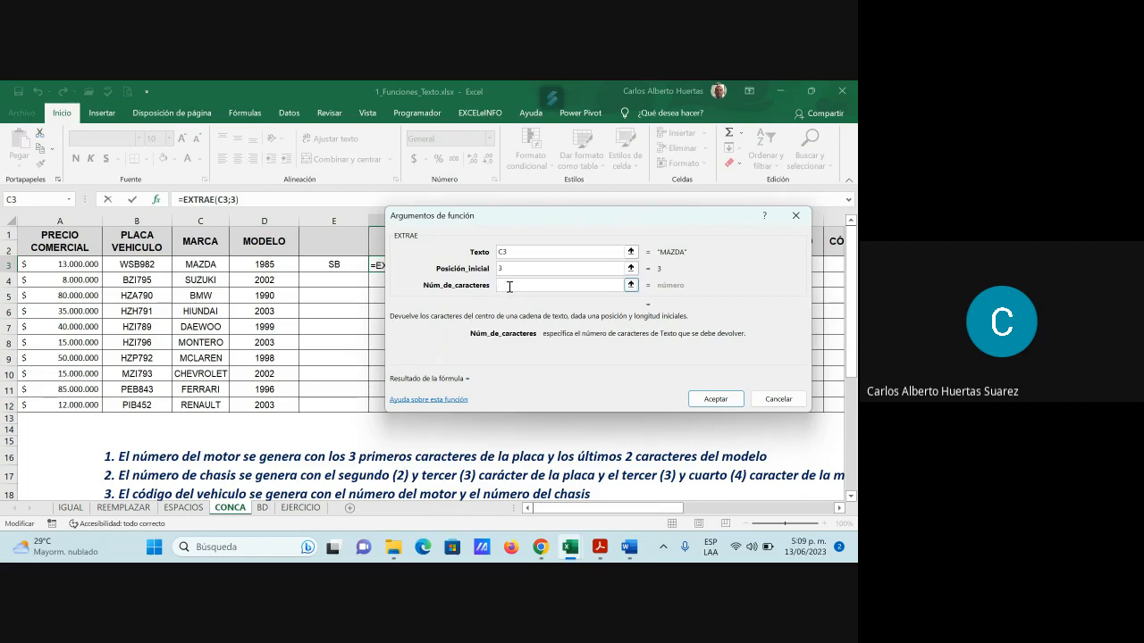
{"action": "type", "text": "2"}
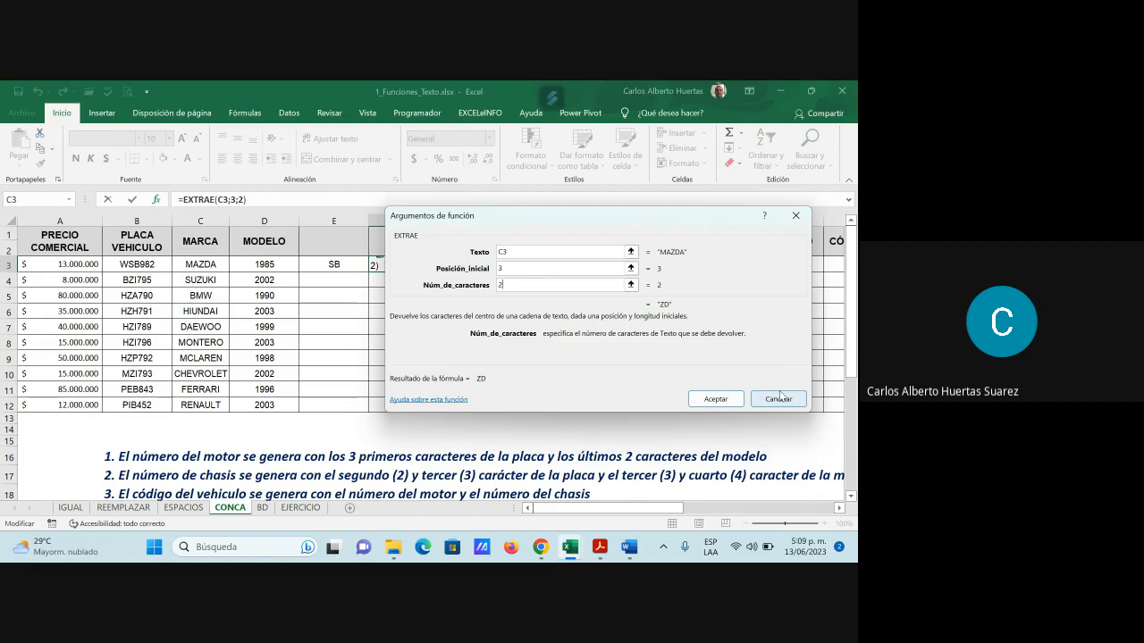
{"action": "left_click", "coordinate": [732, 401]}
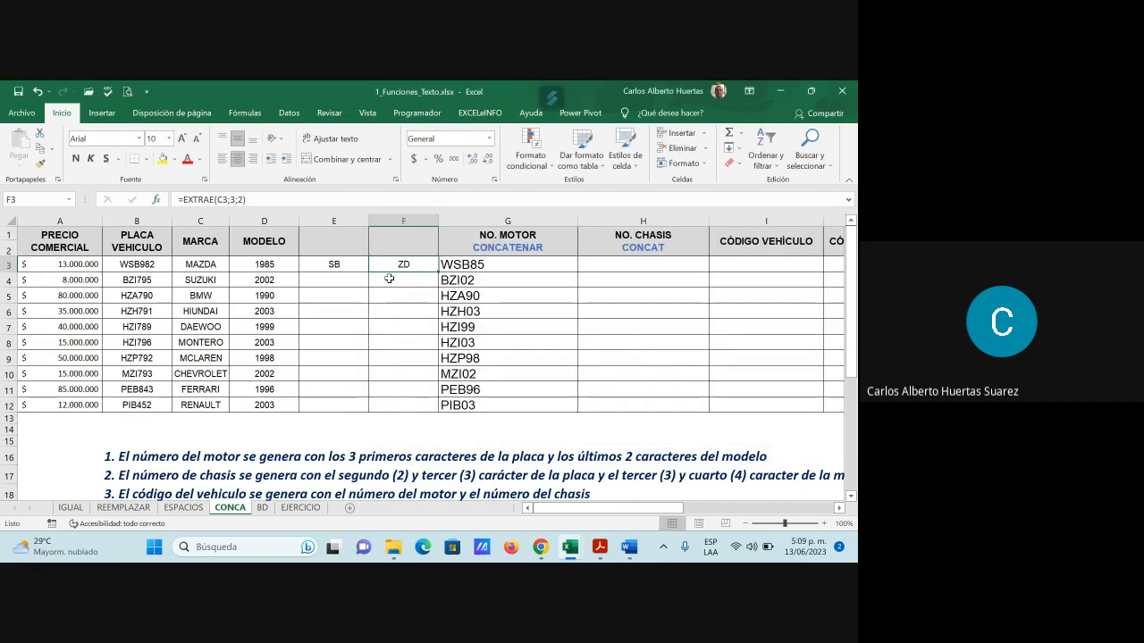
Copy the E3 and F3 formulas down through row 12
{"action": "left_click", "coordinate": [339, 264]}
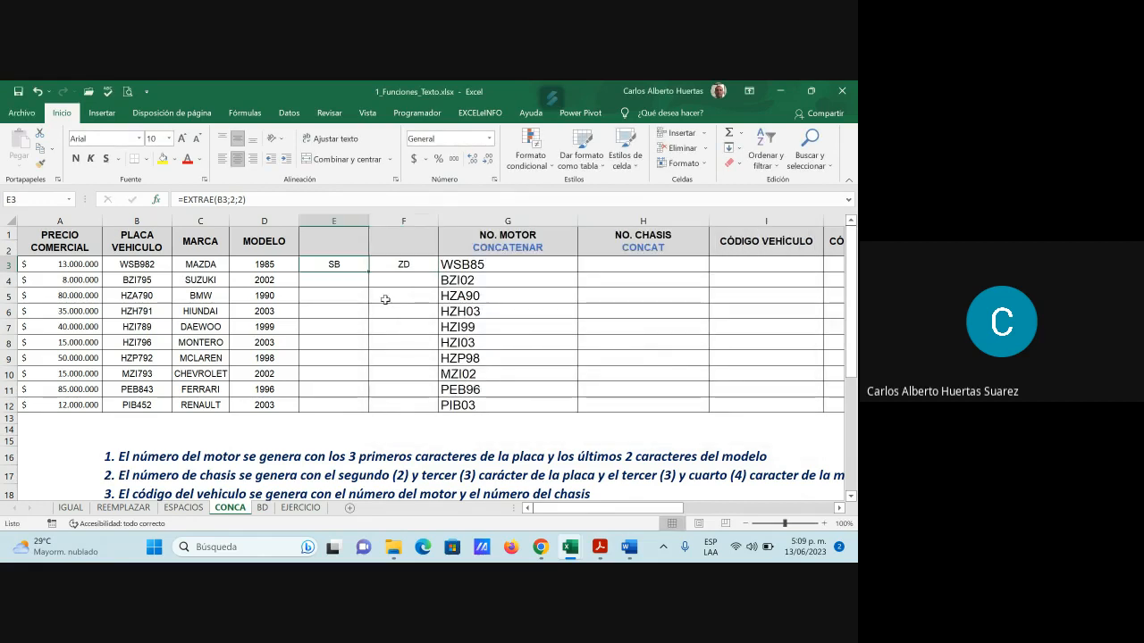
{"action": "left_click_drag", "start_coordinate": [368, 272], "coordinate": [360, 404]}
{"action": "left_click", "coordinate": [418, 266]}
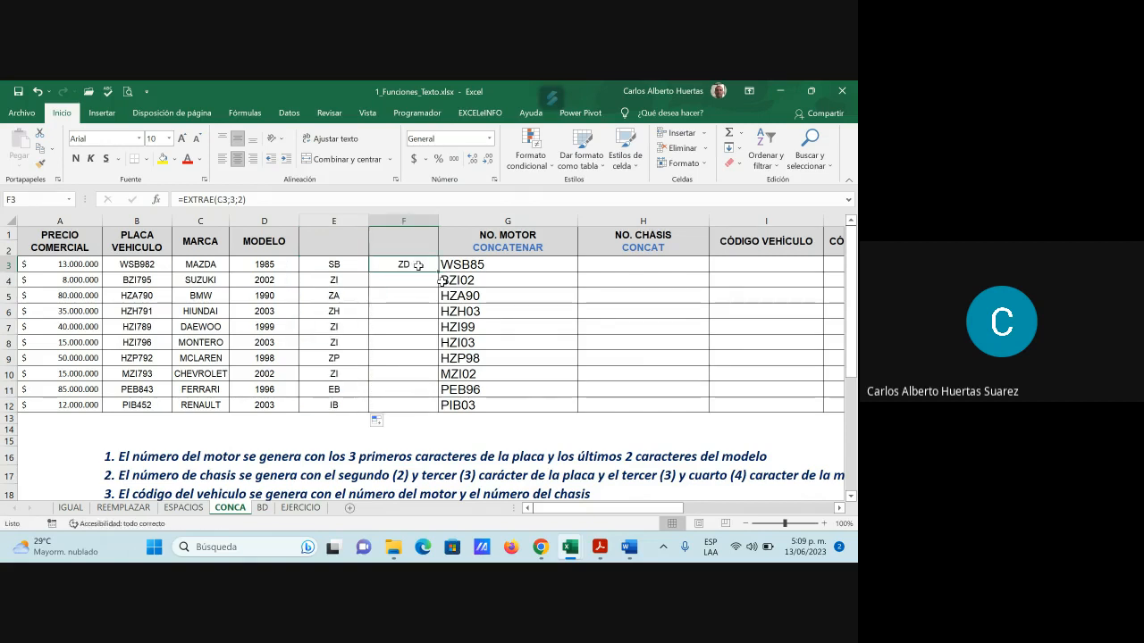
{"action": "left_click_drag", "start_coordinate": [438, 273], "coordinate": [429, 409]}
{"action": "left_click", "coordinate": [632, 267]}
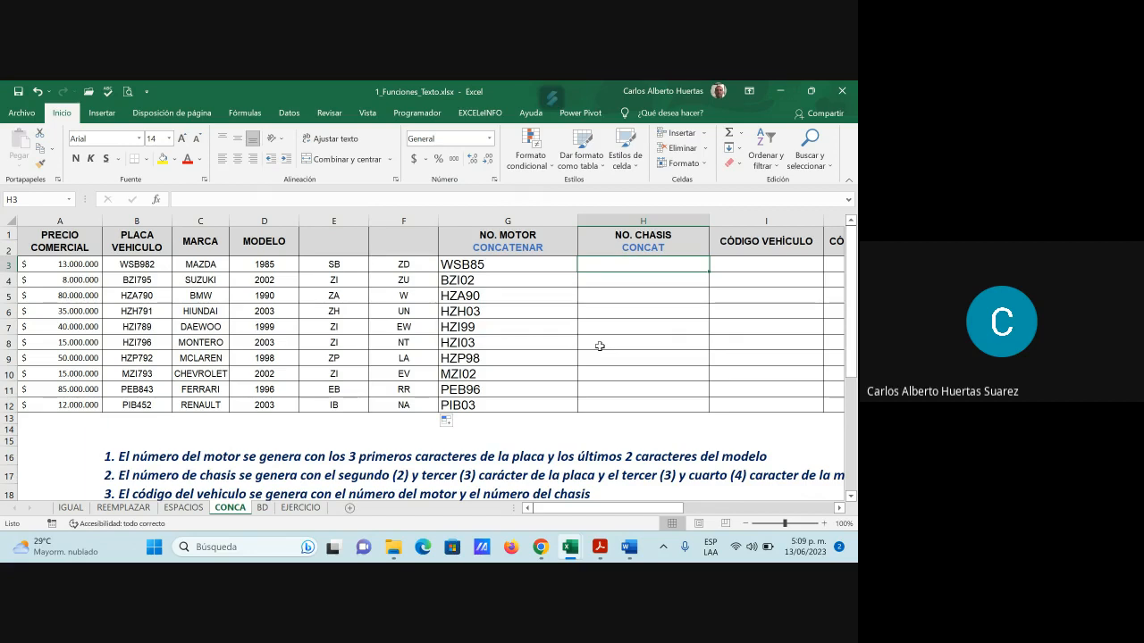
Enter =CONCAT(E3:F3) in H3 and copy it down to H12, giving SBZD through IBNA
{"action": "type", "text": "="}
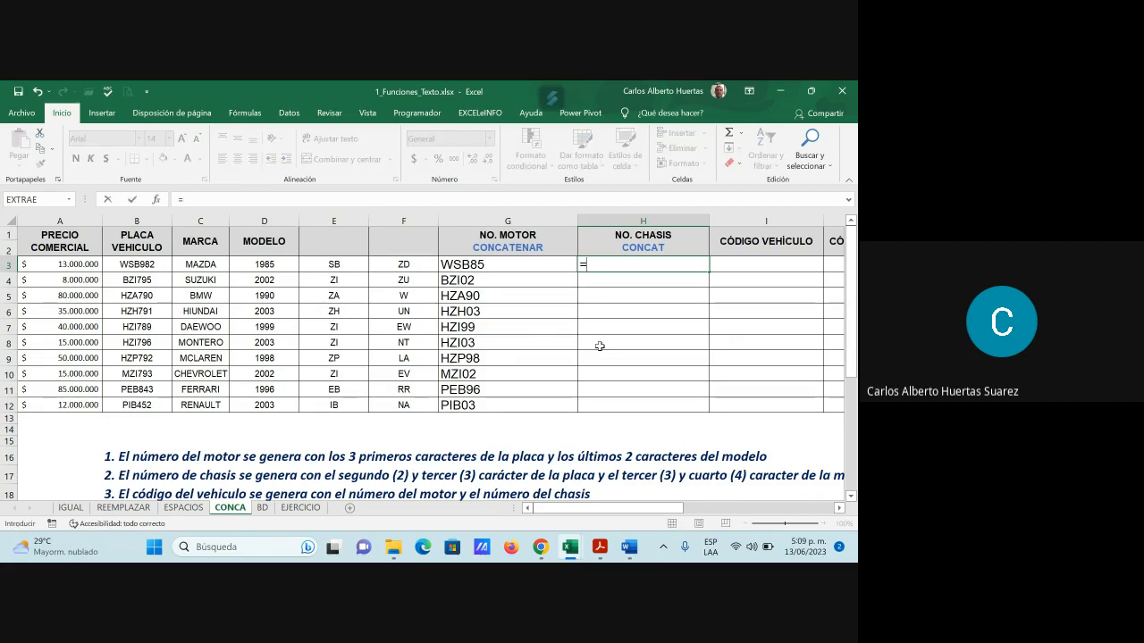
{"action": "key", "text": "Escape"}
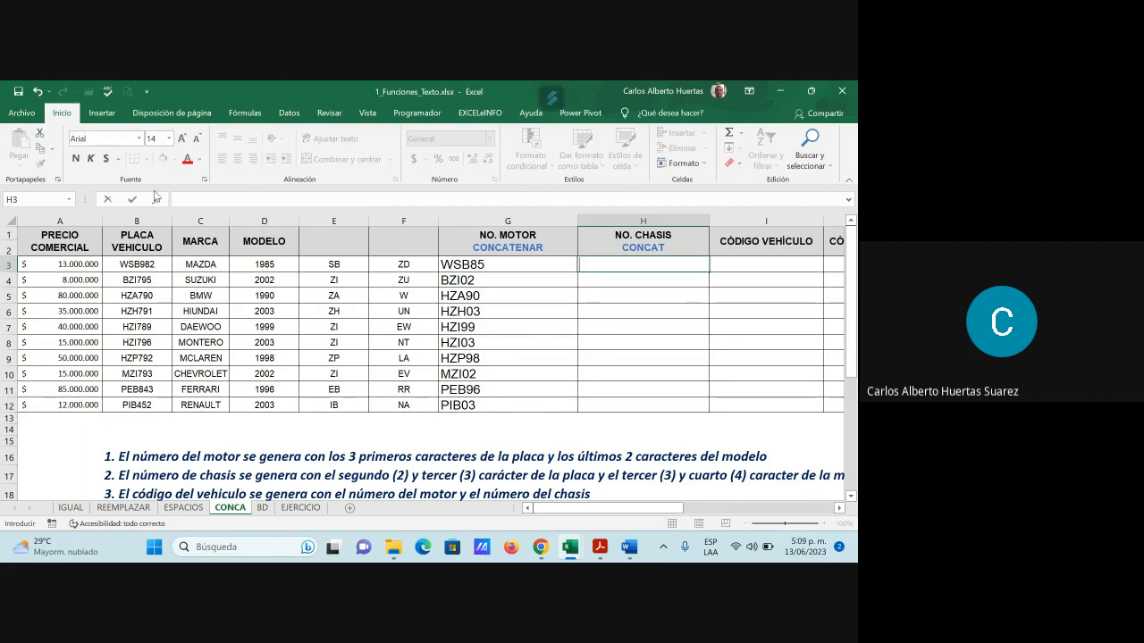
{"action": "left_click", "coordinate": [157, 198]}
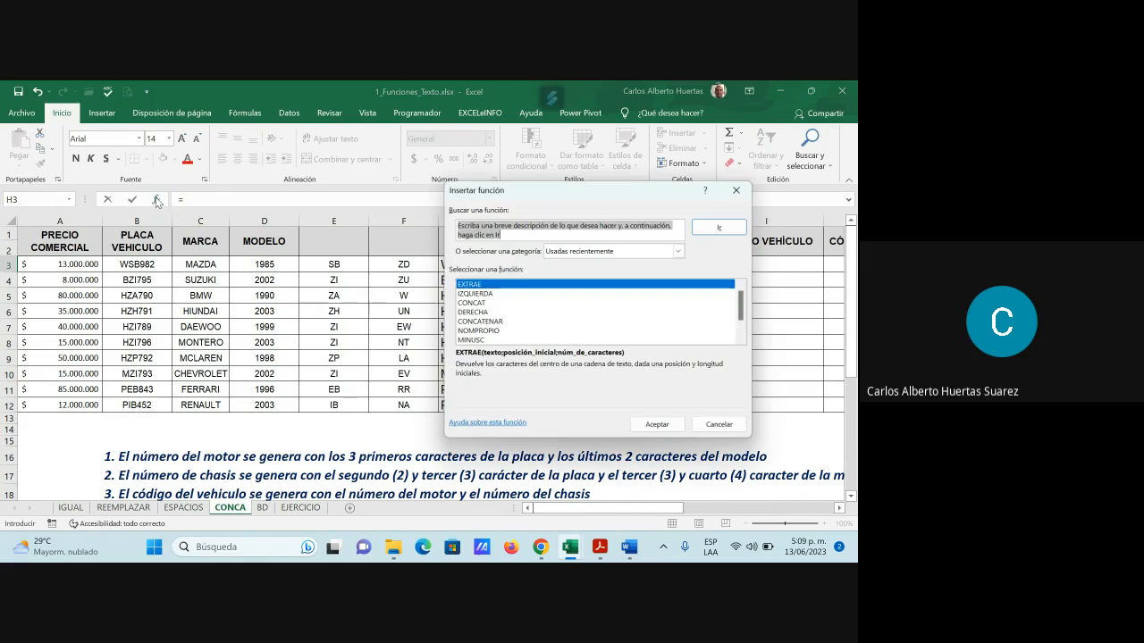
{"action": "left_click", "coordinate": [471, 303]}
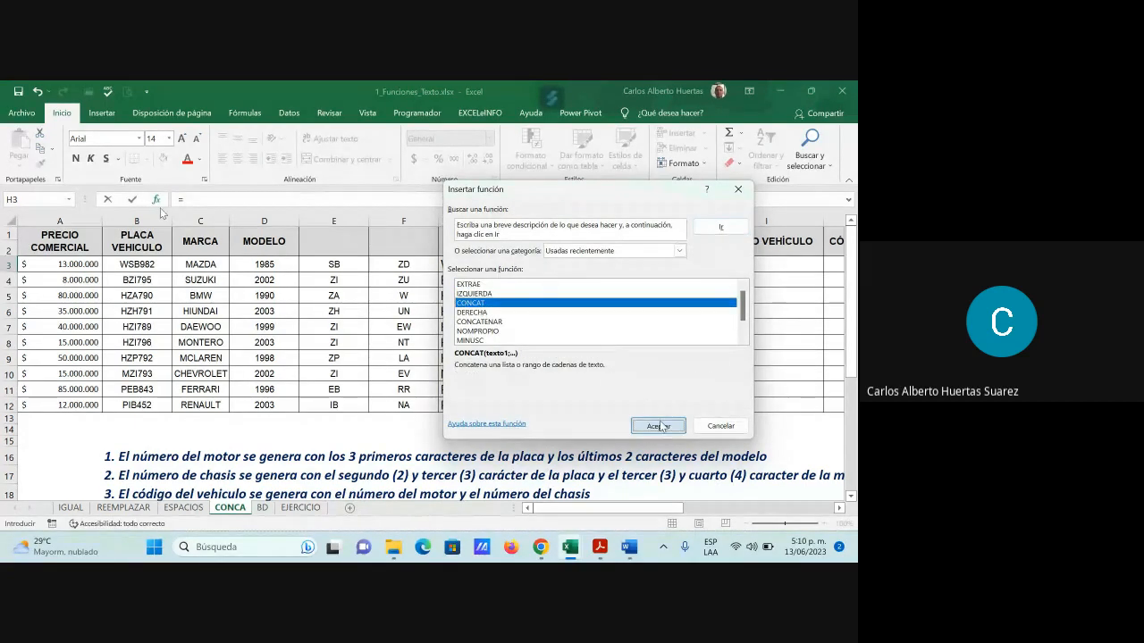
{"action": "left_click", "coordinate": [660, 427]}
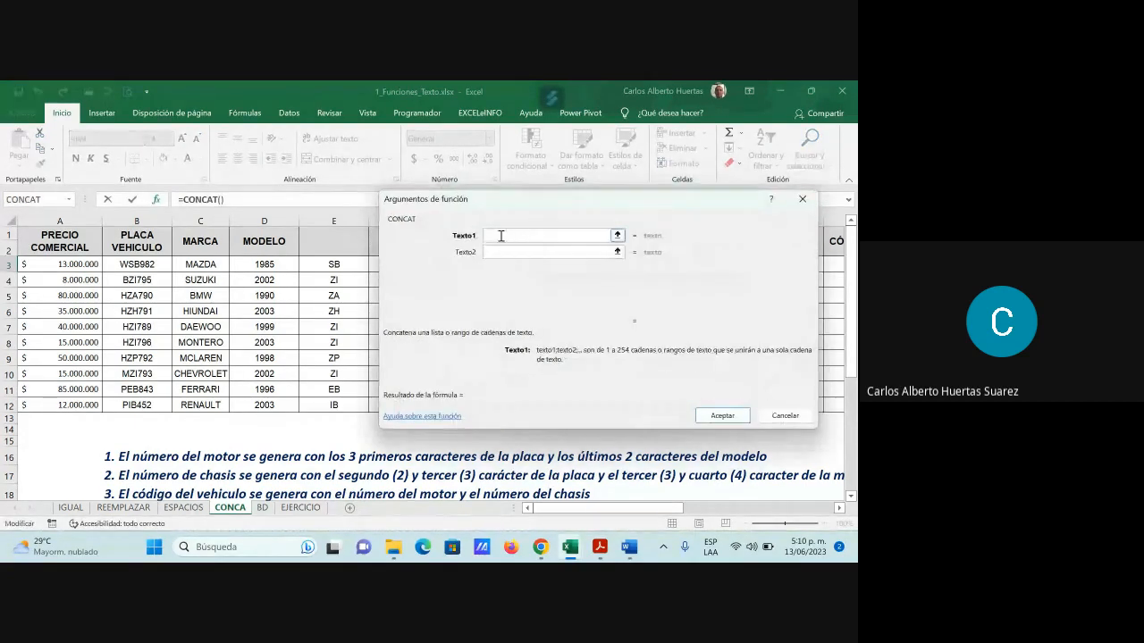
{"action": "left_click_drag", "start_coordinate": [550, 200], "coordinate": [600, 181]}
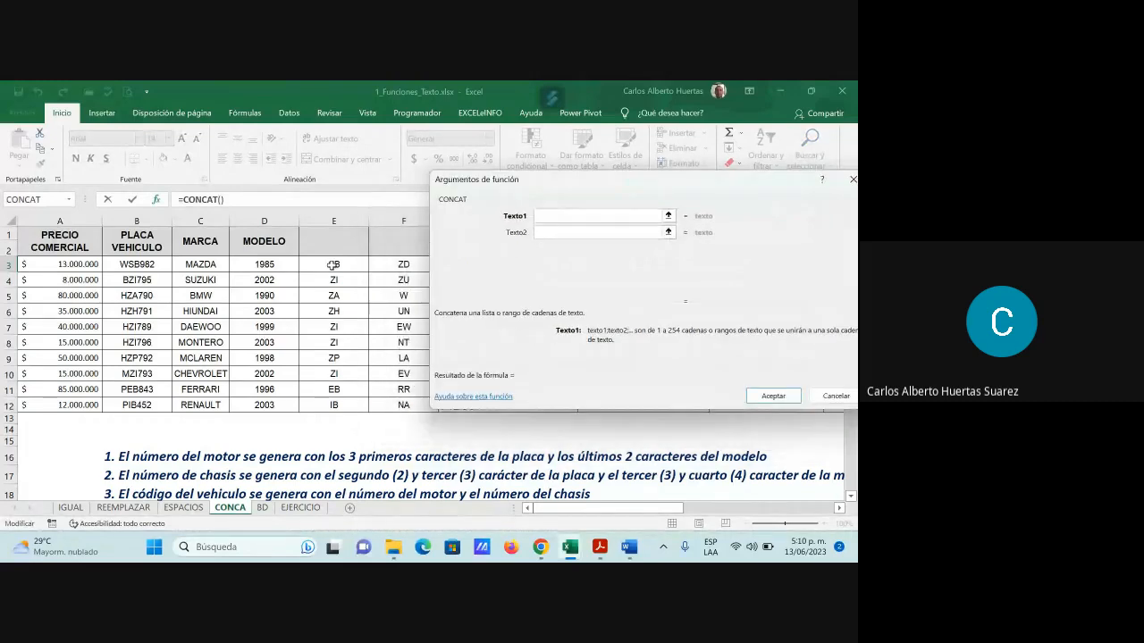
{"action": "left_click_drag", "start_coordinate": [332, 264], "coordinate": [405, 266]}
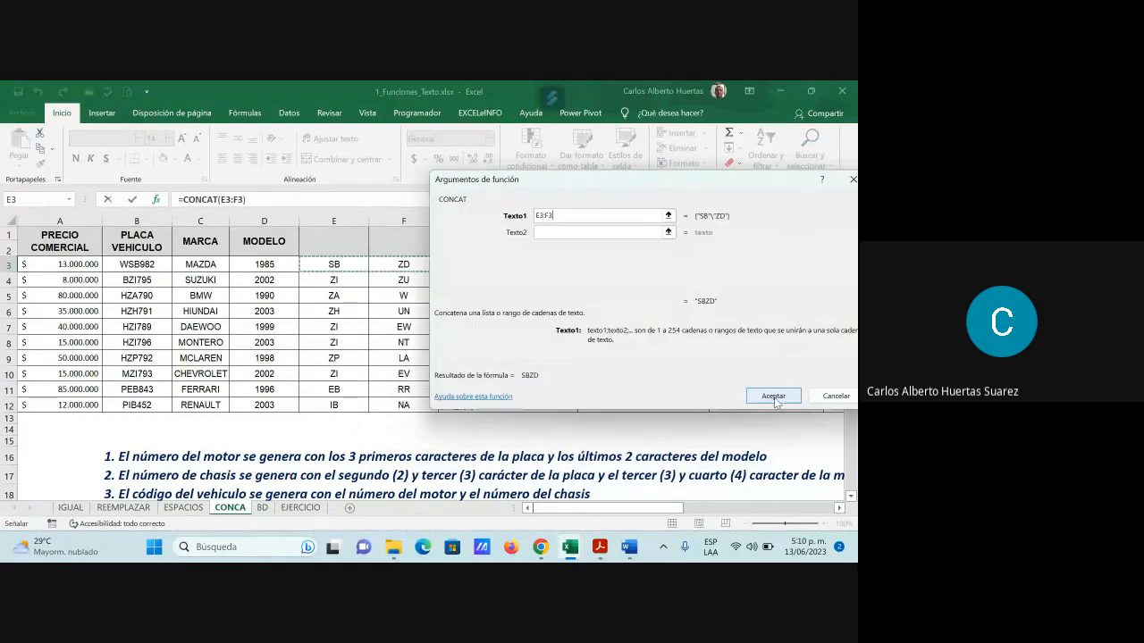
{"action": "left_click", "coordinate": [774, 396]}
{"action": "double_click", "coordinate": [709, 272]}
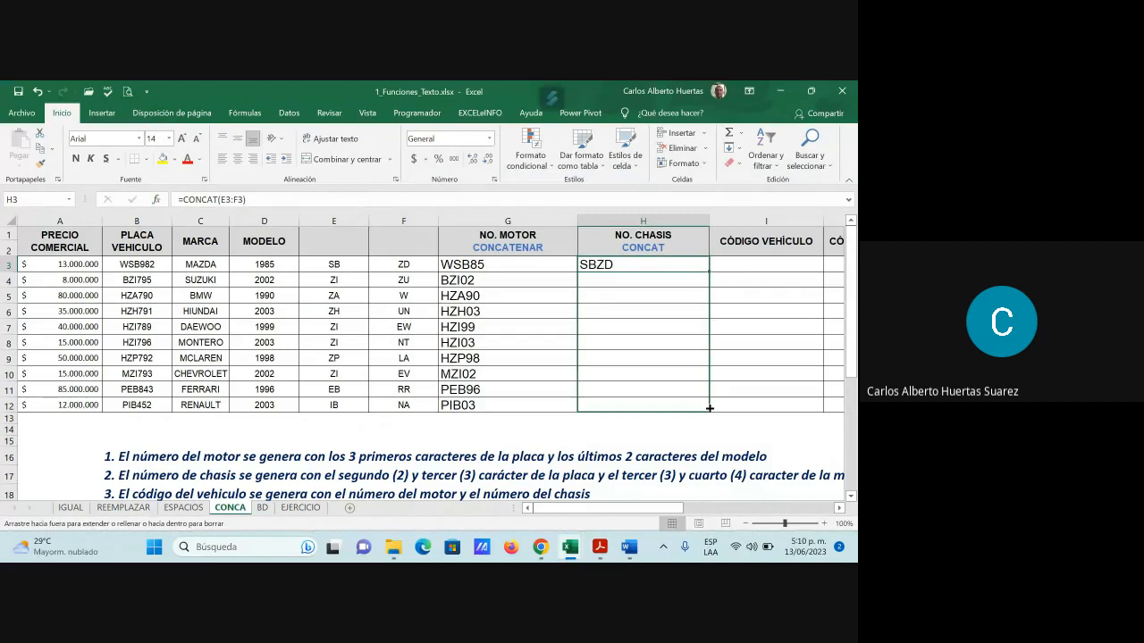
{"action": "left_click", "coordinate": [647, 331]}
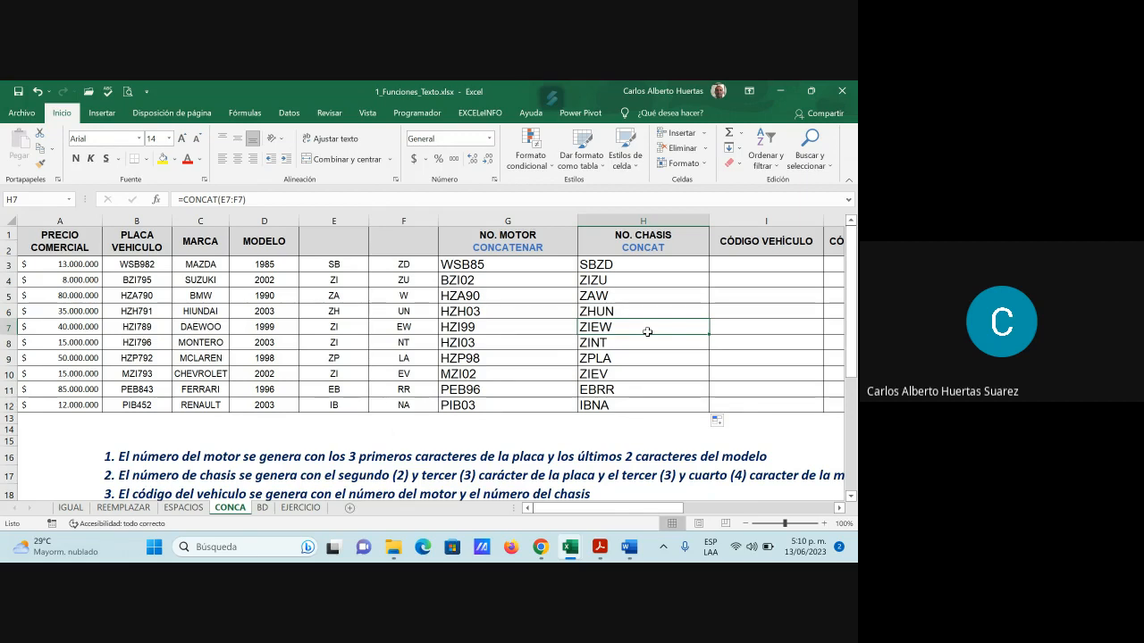
Enter =CONCATENAR(G3;H3) in I3 and fill it to I12, giving WSB85SBZD through PIB03IBNA
{"action": "left_click", "coordinate": [758, 263]}
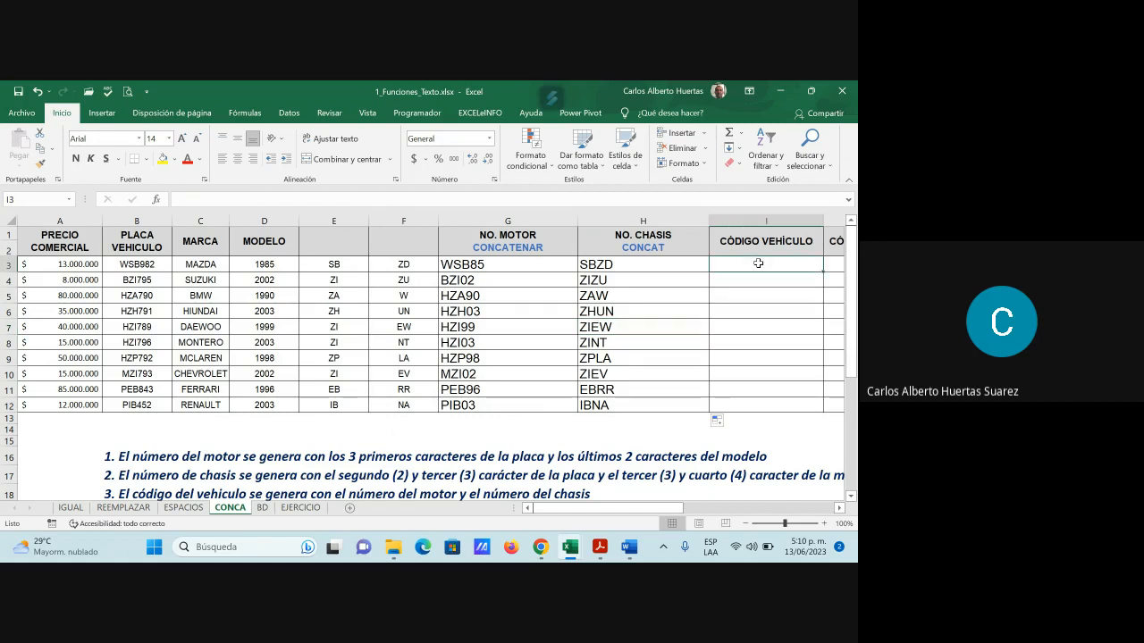
{"action": "left_click", "coordinate": [156, 199]}
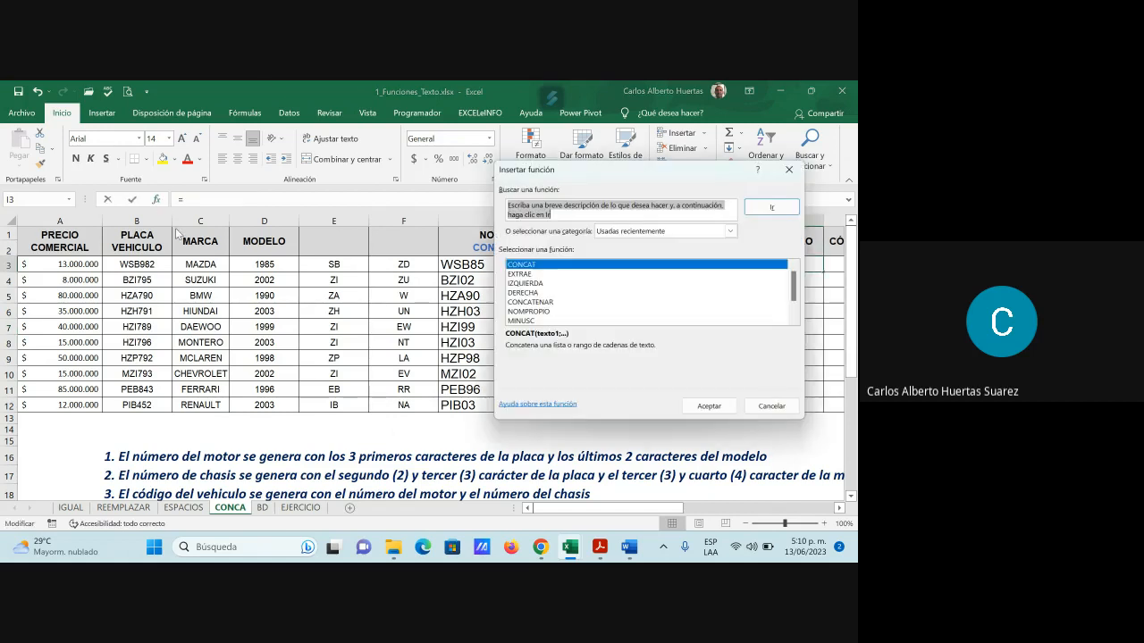
{"action": "left_click", "coordinate": [539, 303]}
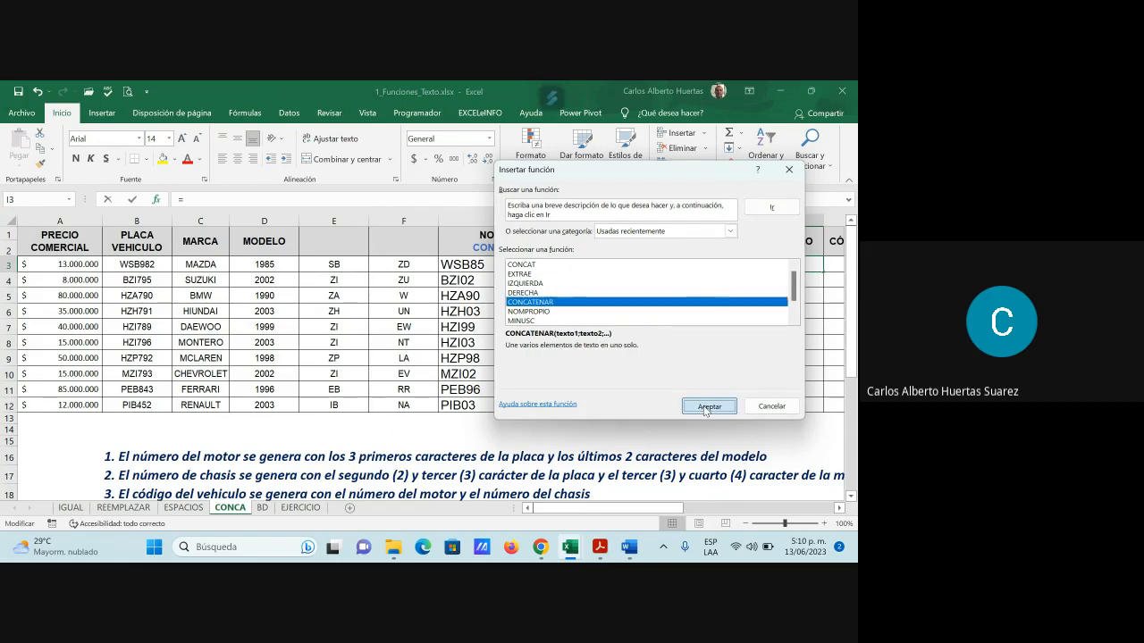
{"action": "left_click", "coordinate": [709, 407]}
{"action": "left_click_drag", "start_coordinate": [602, 178], "coordinate": [535, 328]}
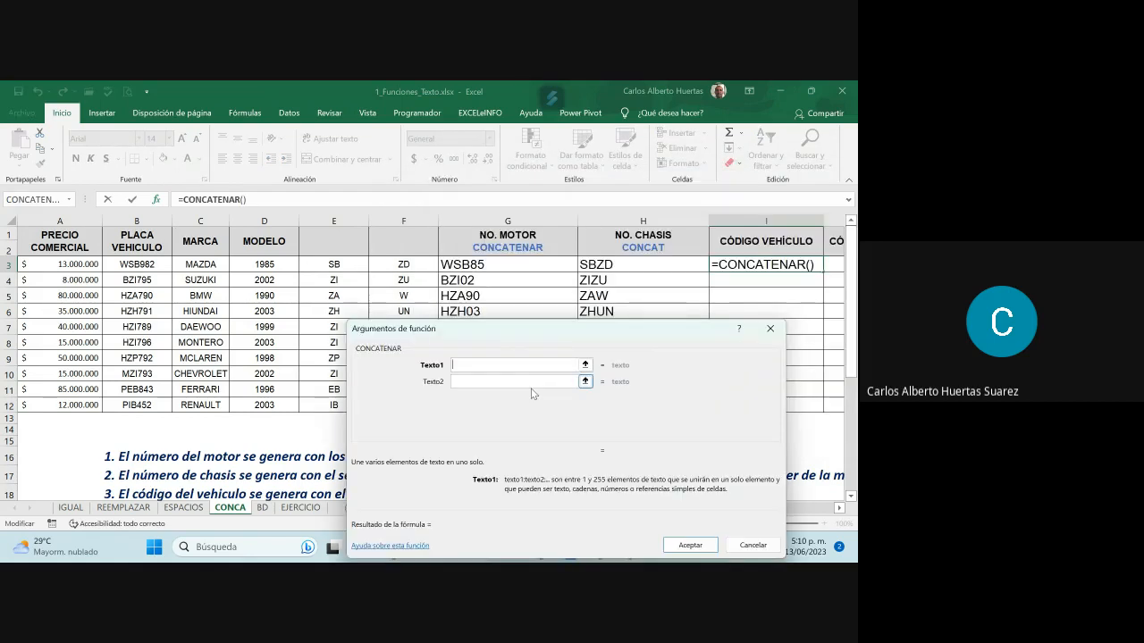
{"action": "left_click", "coordinate": [474, 265]}
{"action": "left_click", "coordinate": [476, 381]}
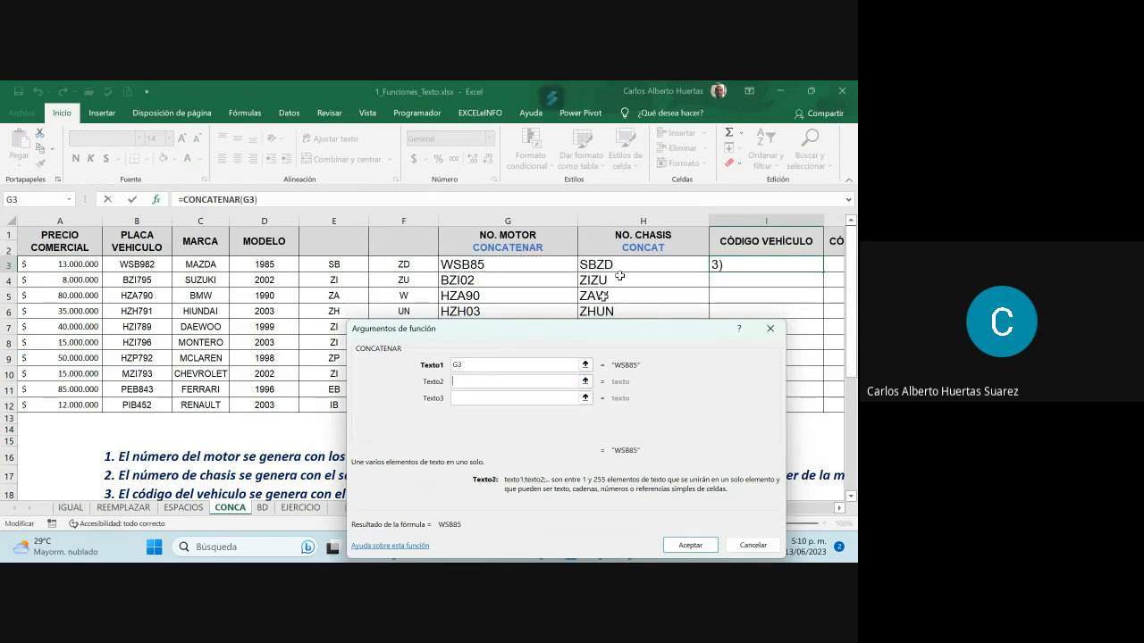
{"action": "left_click", "coordinate": [617, 265]}
{"action": "key", "text": "Return"}
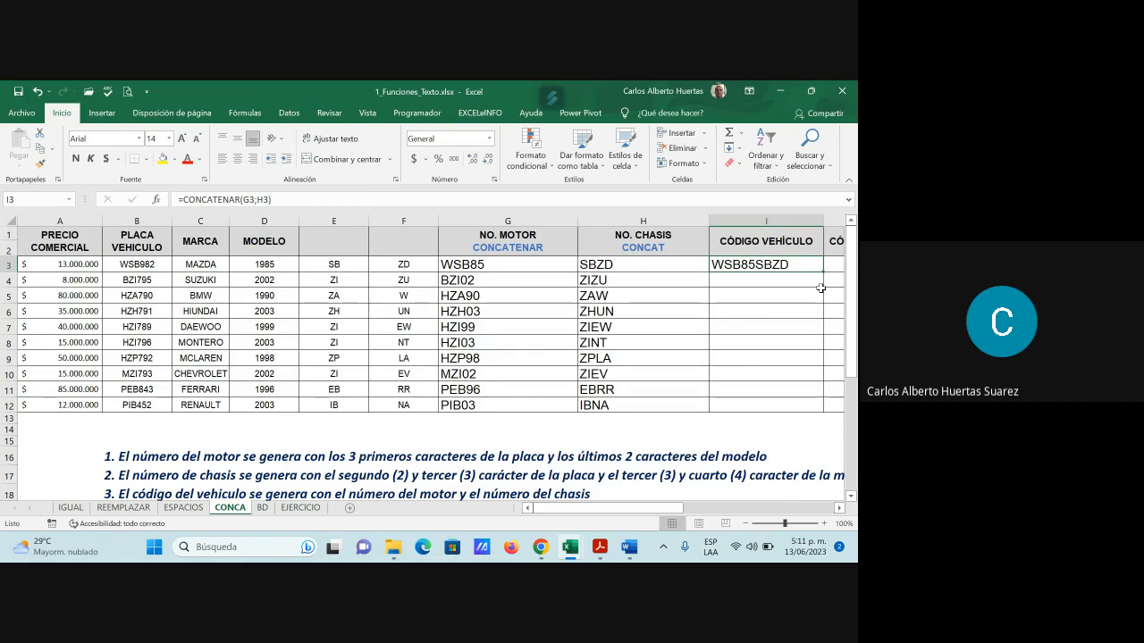
{"action": "left_click_drag", "start_coordinate": [823, 272], "coordinate": [811, 410]}
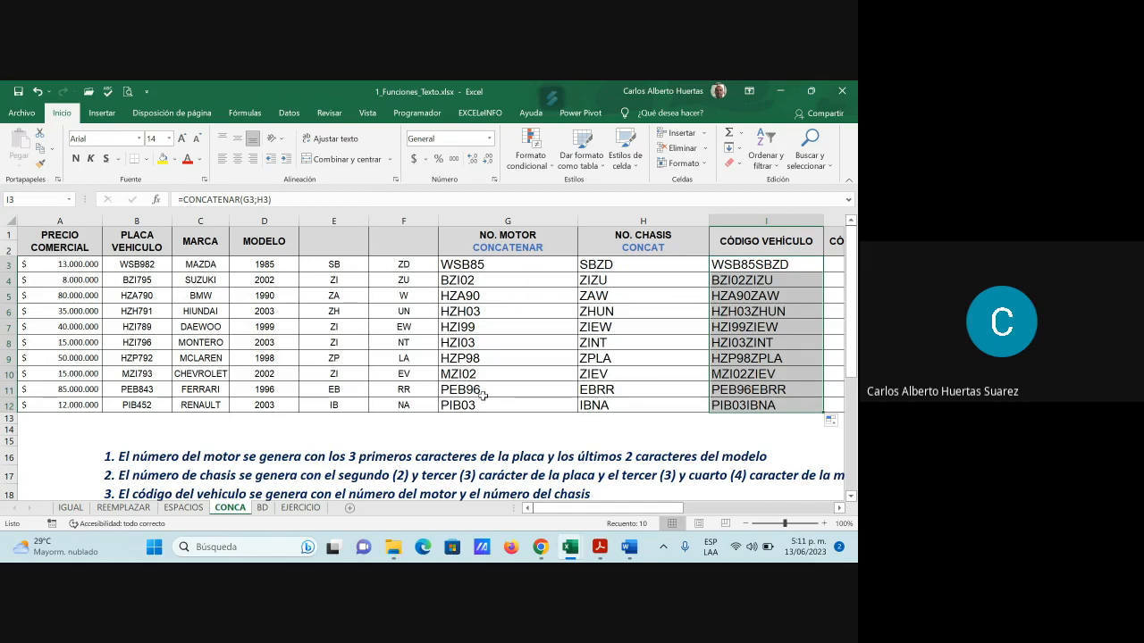
{"action": "scroll", "coordinate": [483, 395], "scroll_direction": "down", "scroll_amount": 1}
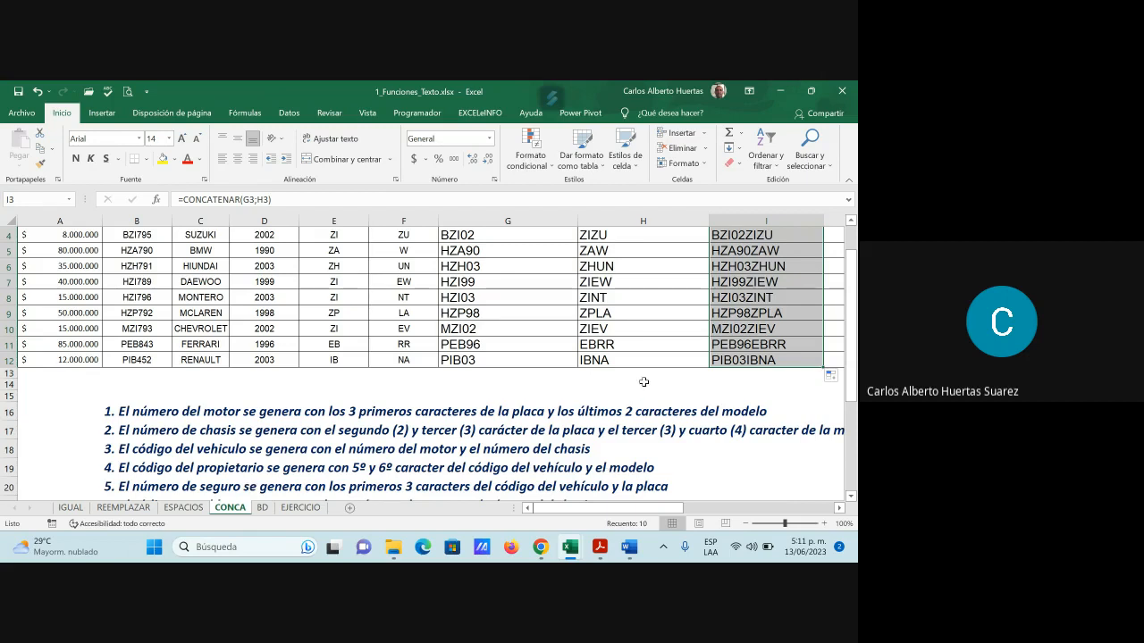
{"action": "scroll", "coordinate": [644, 382], "scroll_direction": "up", "scroll_amount": 1}
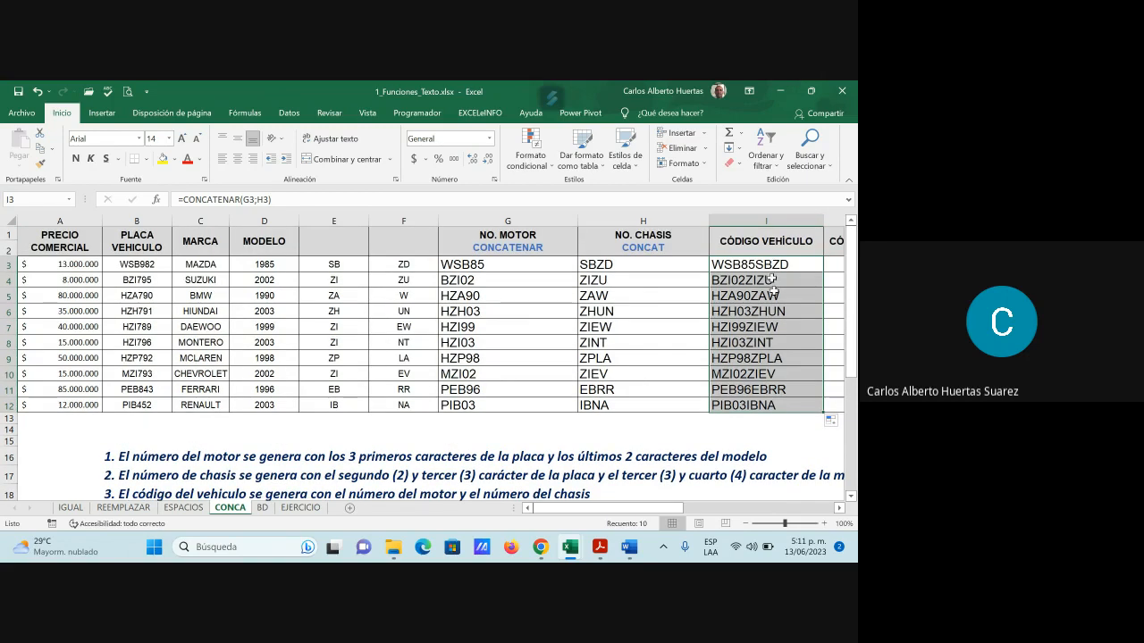
{"action": "scroll", "coordinate": [683, 383], "scroll_direction": "down", "scroll_amount": 1}
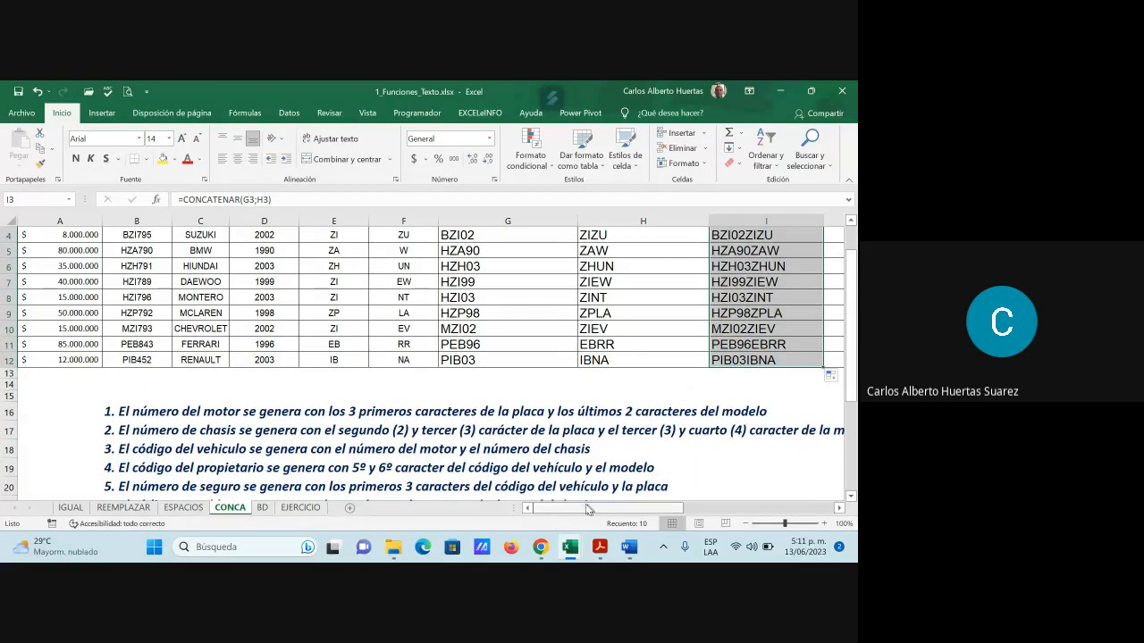
{"action": "scroll", "coordinate": [594, 384], "scroll_direction": "up", "scroll_amount": 1}
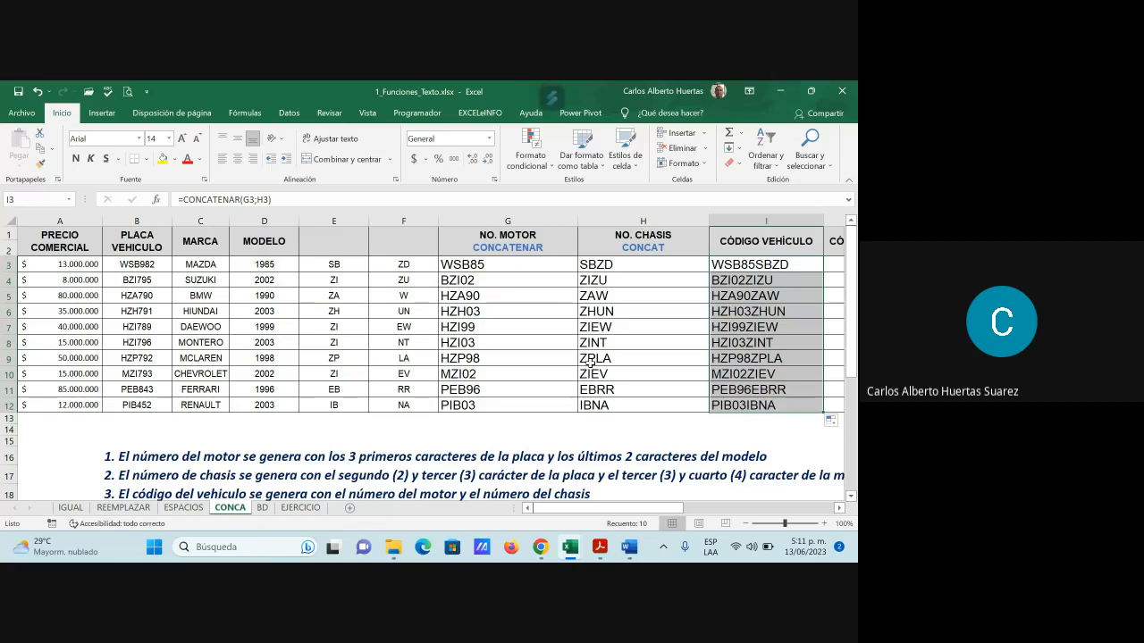
{"action": "left_click_drag", "start_coordinate": [353, 265], "coordinate": [390, 400]}
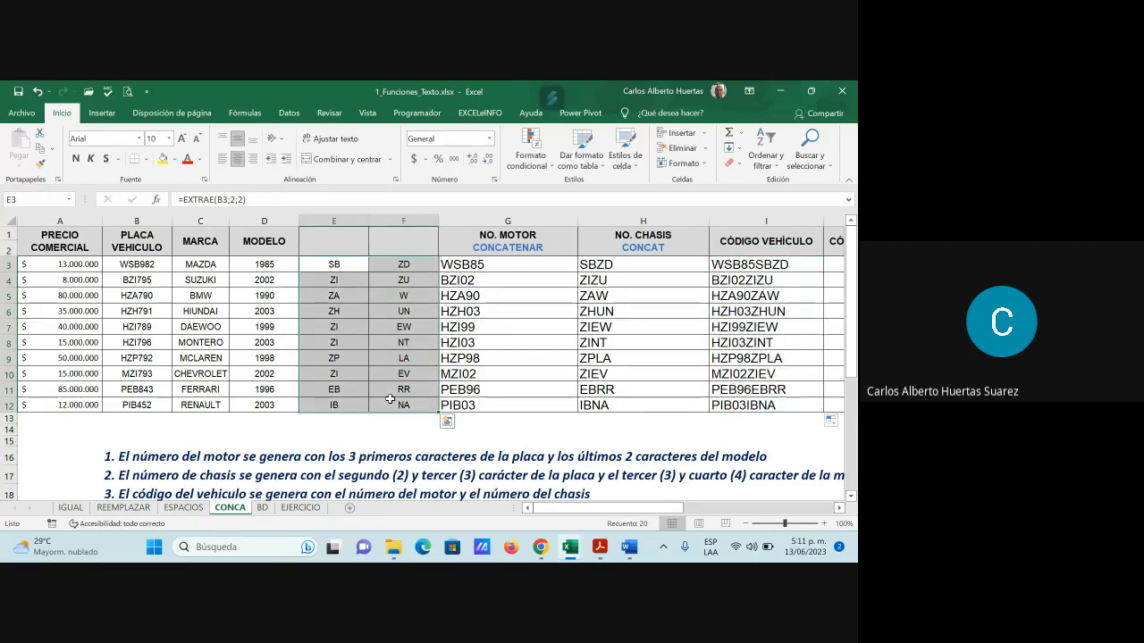
{"action": "key", "text": "Delete"}
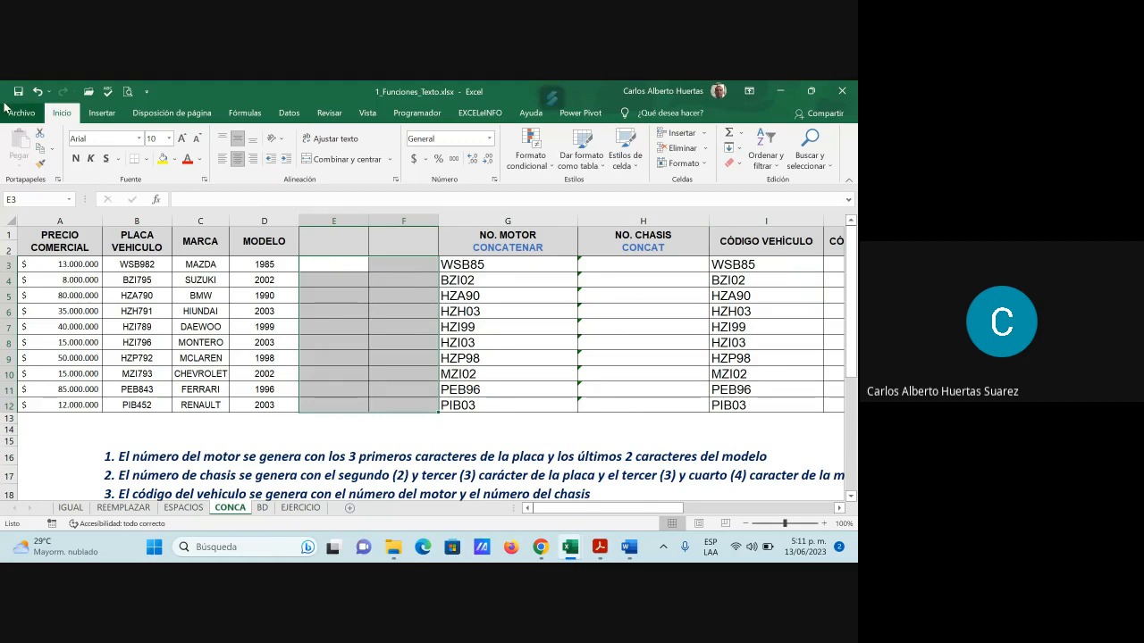
{"action": "left_click", "coordinate": [38, 92]}
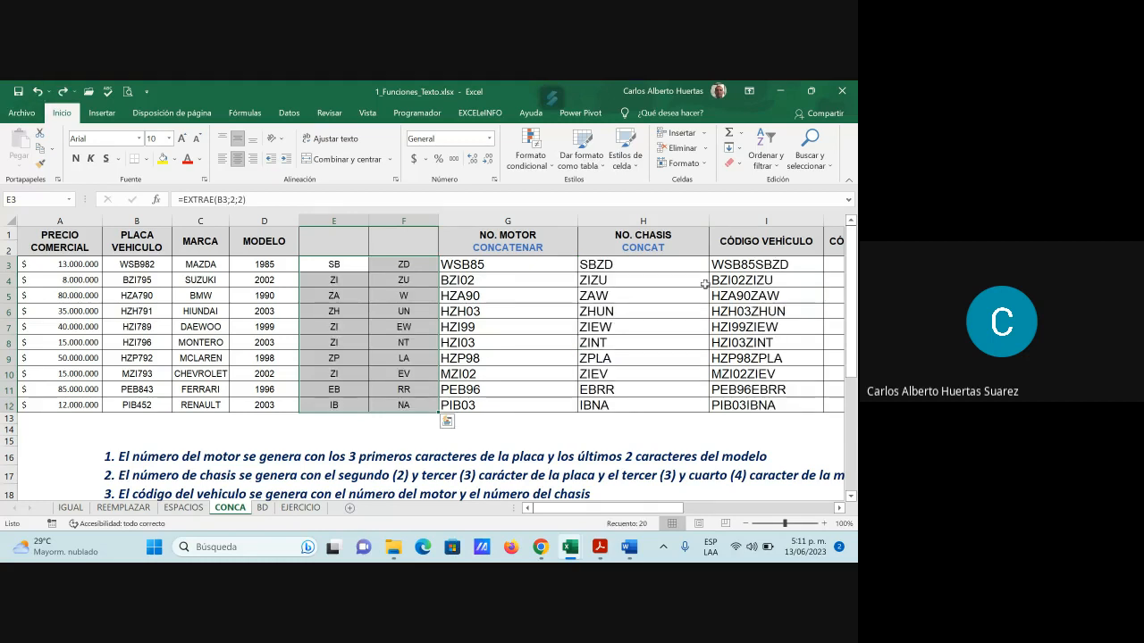
{"action": "left_click_drag", "start_coordinate": [659, 265], "coordinate": [622, 404]}
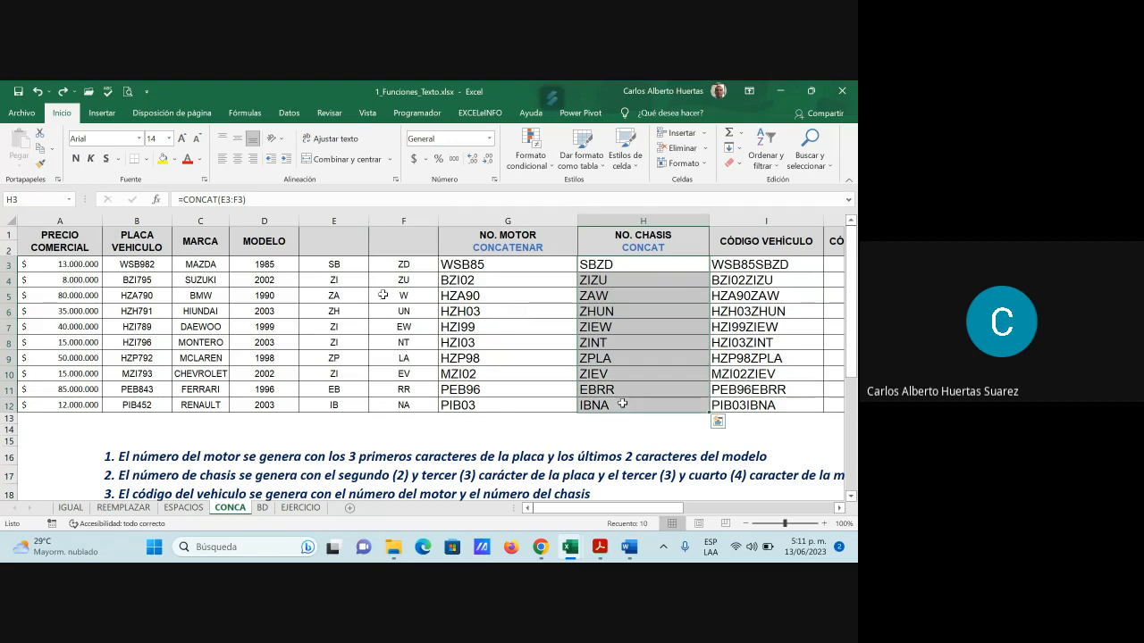
Replace the chassis formulas in H3:H12 with their pasted values
{"action": "left_click", "coordinate": [39, 147]}
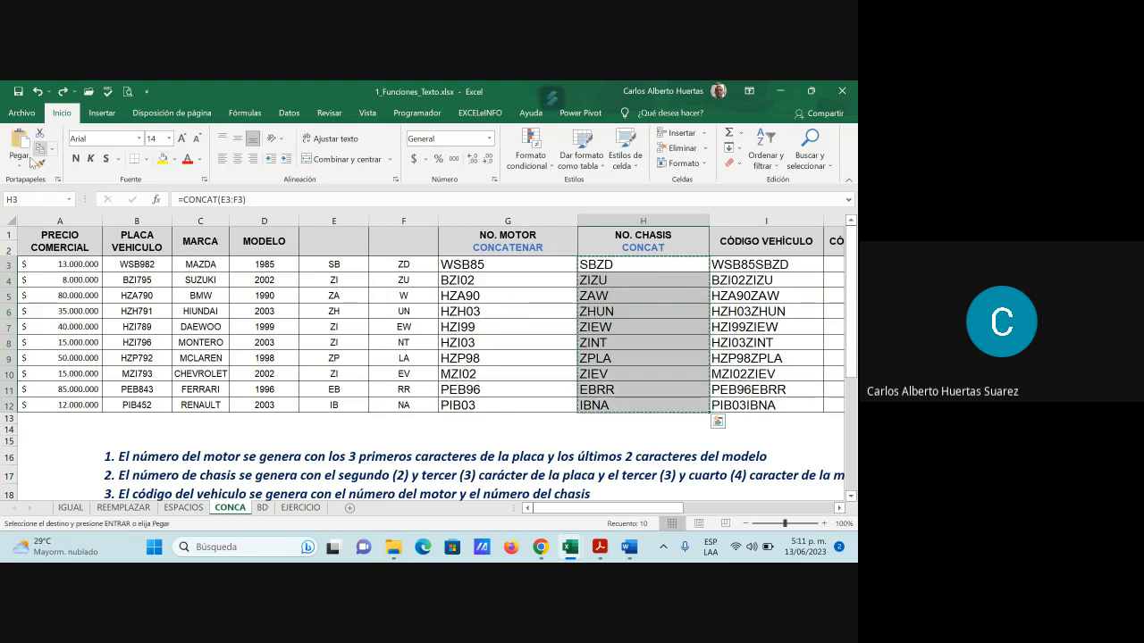
{"action": "left_click", "coordinate": [27, 162]}
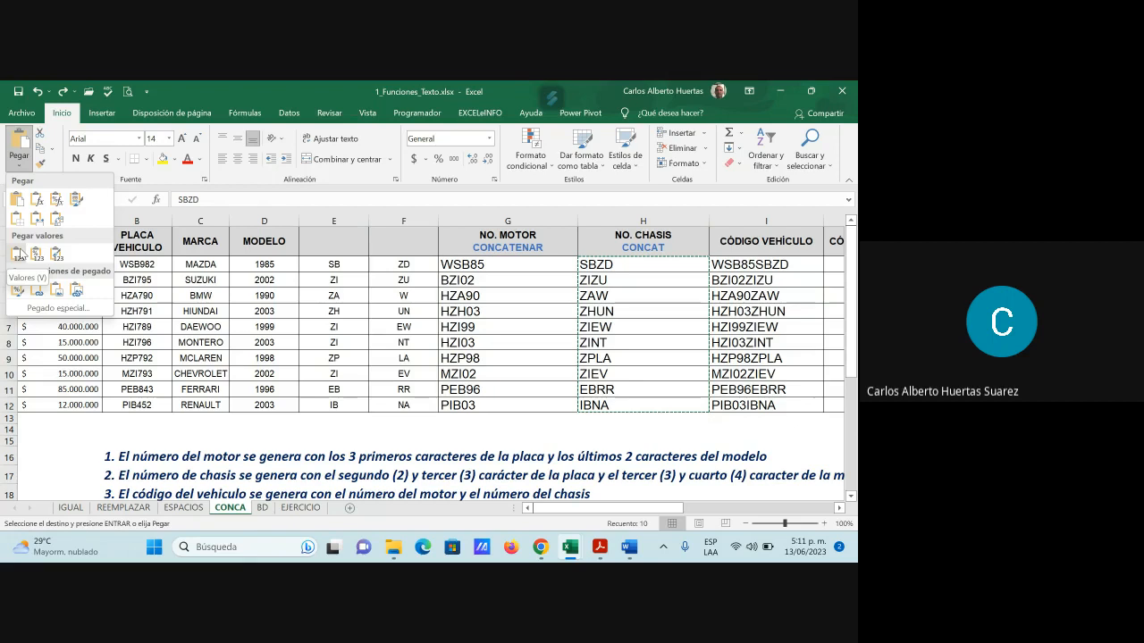
{"action": "left_click", "coordinate": [20, 256]}
{"action": "left_click", "coordinate": [530, 277]}
Copy the vehicle codes in I3:I12 and paste them back as plain values
{"action": "left_click", "coordinate": [617, 265]}
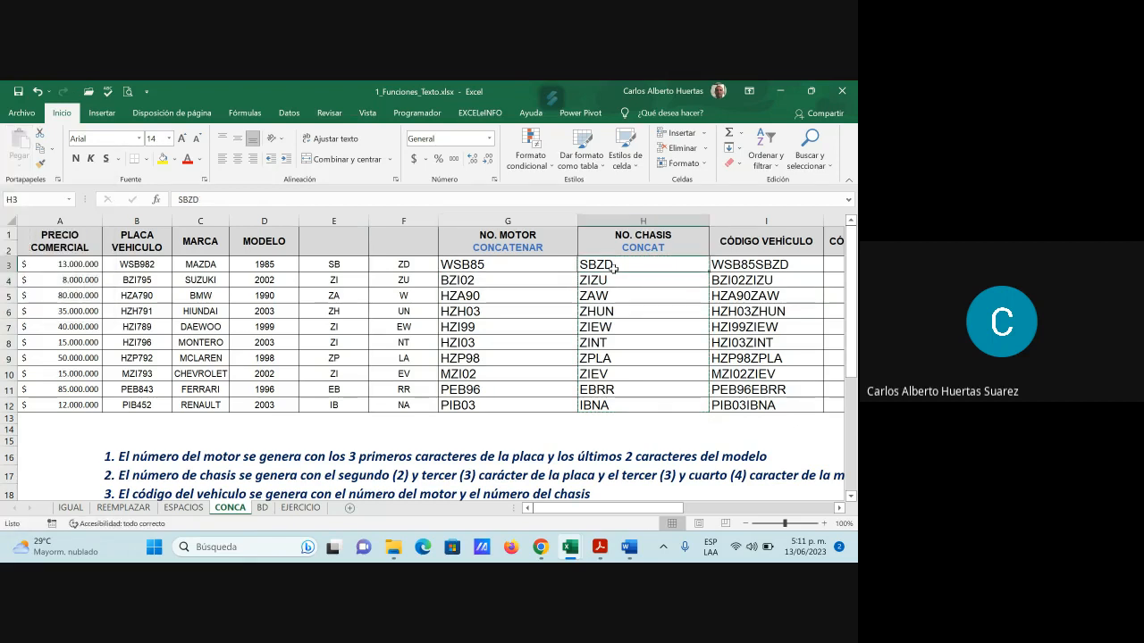
{"action": "left_click", "coordinate": [734, 264]}
{"action": "left_click_drag", "start_coordinate": [734, 265], "coordinate": [755, 404]}
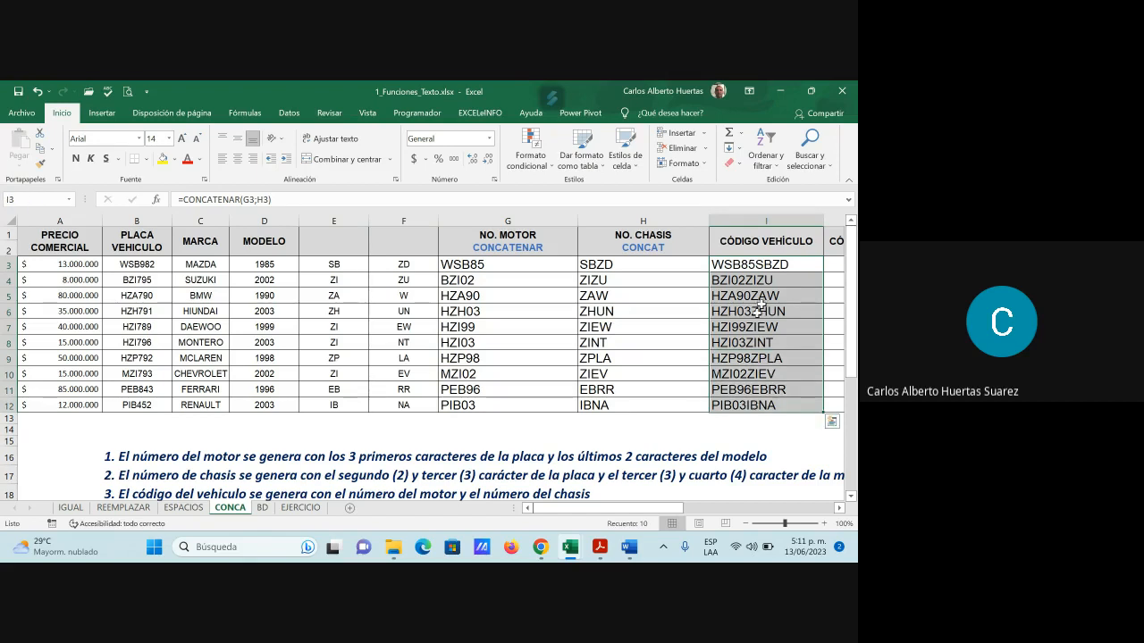
{"action": "key", "text": "ctrl+c"}
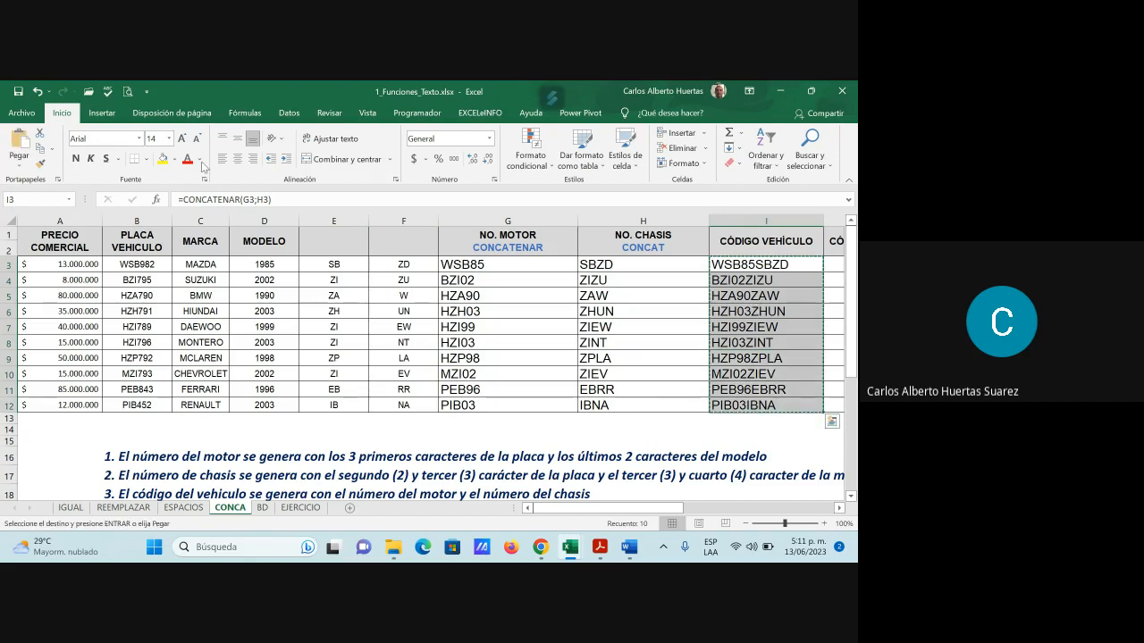
{"action": "left_click", "coordinate": [18, 167]}
{"action": "left_click", "coordinate": [19, 264]}
{"action": "left_click", "coordinate": [774, 326]}
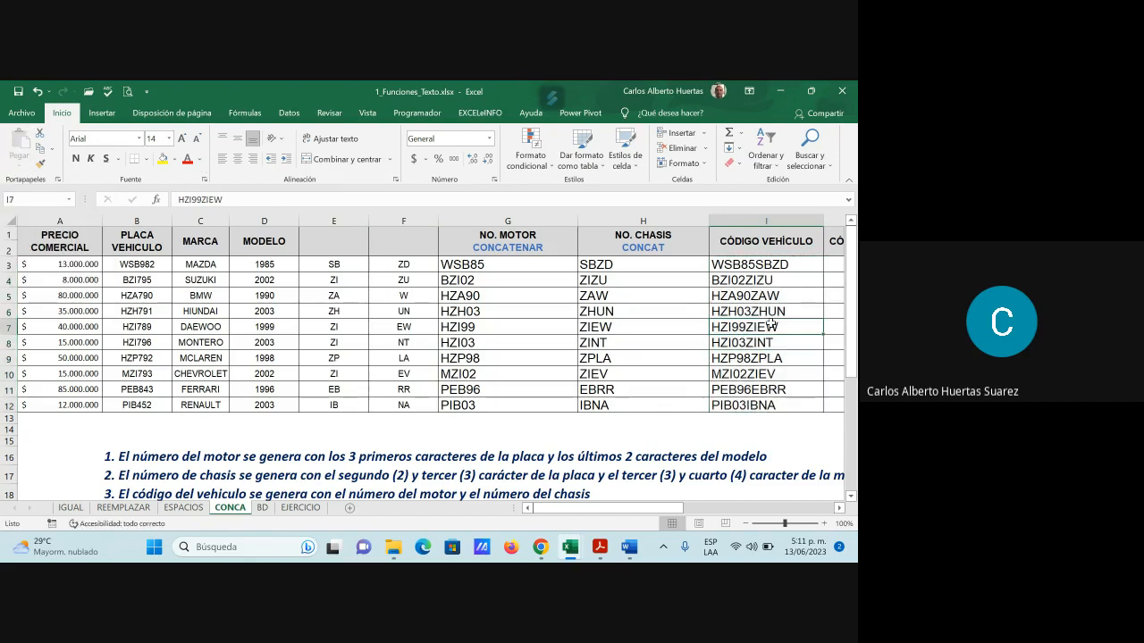
{"action": "left_click_drag", "start_coordinate": [334, 265], "coordinate": [406, 406]}
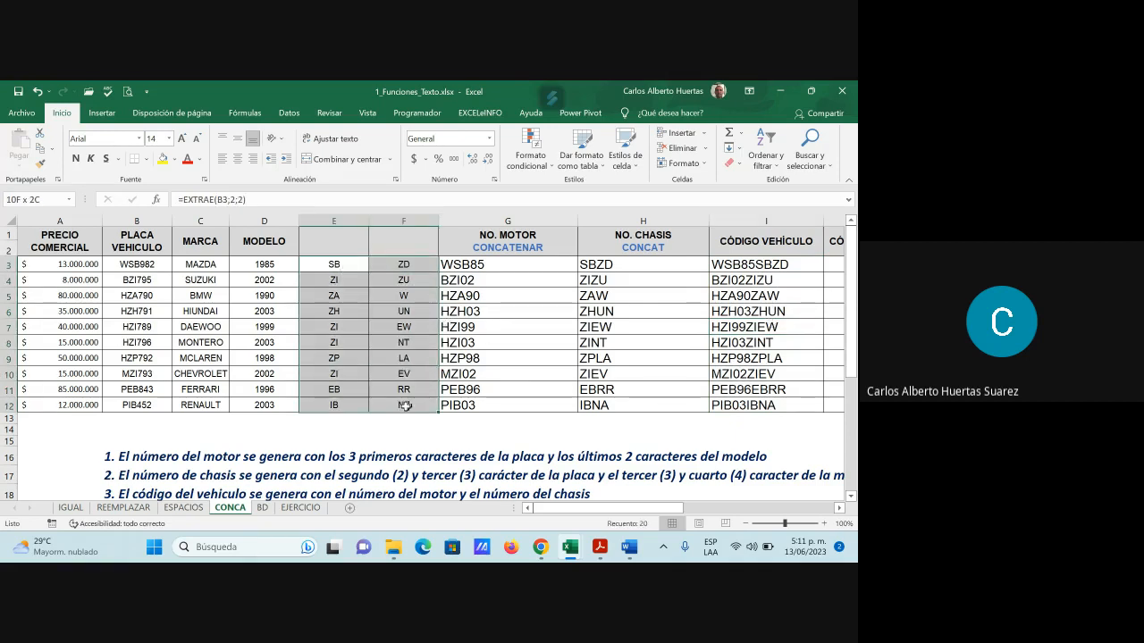
Delete the E3:F12 helper values and confirm H6 still shows ZHUN
{"action": "key", "text": "Delete"}
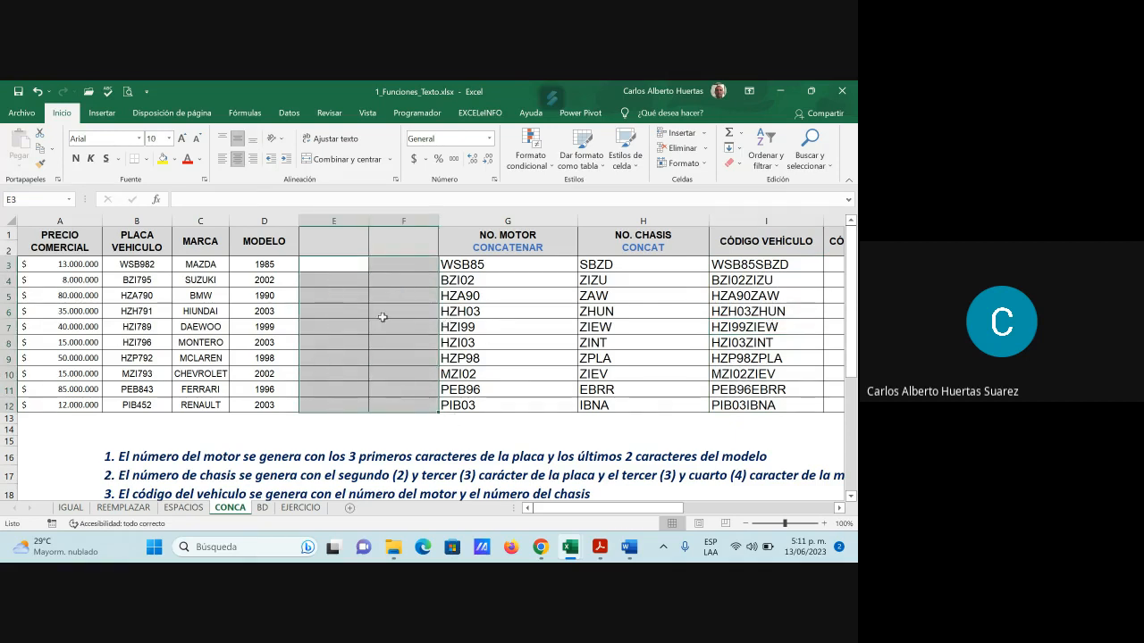
{"action": "left_click", "coordinate": [600, 311]}
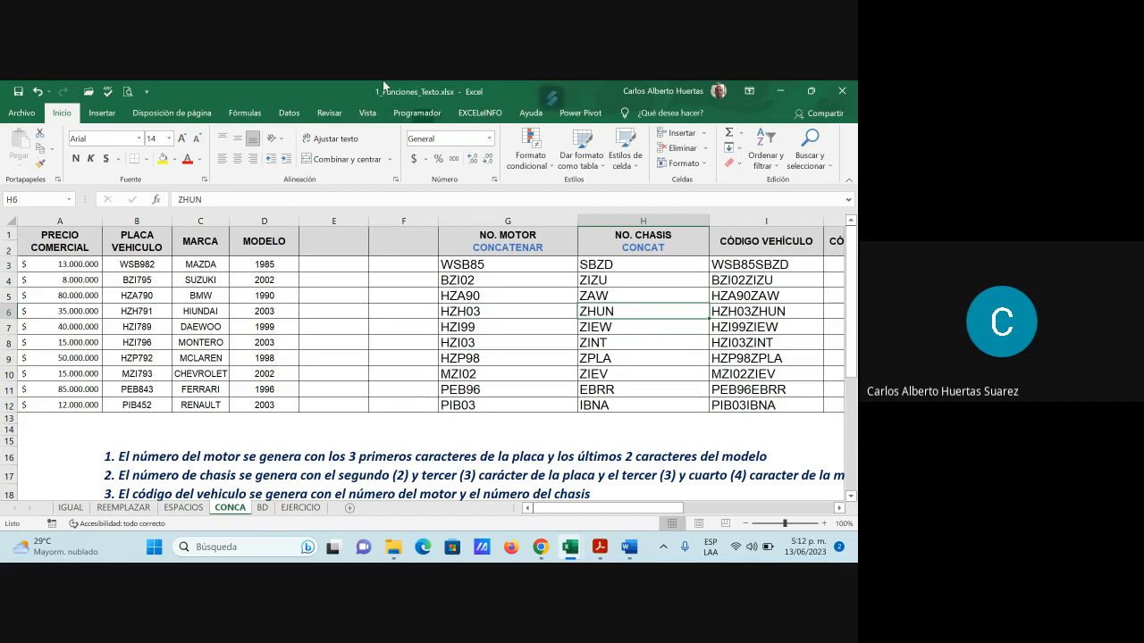
{"action": "mouse_move", "coordinate": [657, 508]}
{"action": "left_mouse_down"}
{"action": "mouse_move", "coordinate": [671, 523]}
{"action": "mouse_move", "coordinate": [650, 521]}
{"action": "left_mouse_up"}
{"action": "scroll", "coordinate": [448, 449], "scroll_direction": "down", "scroll_amount": 1}
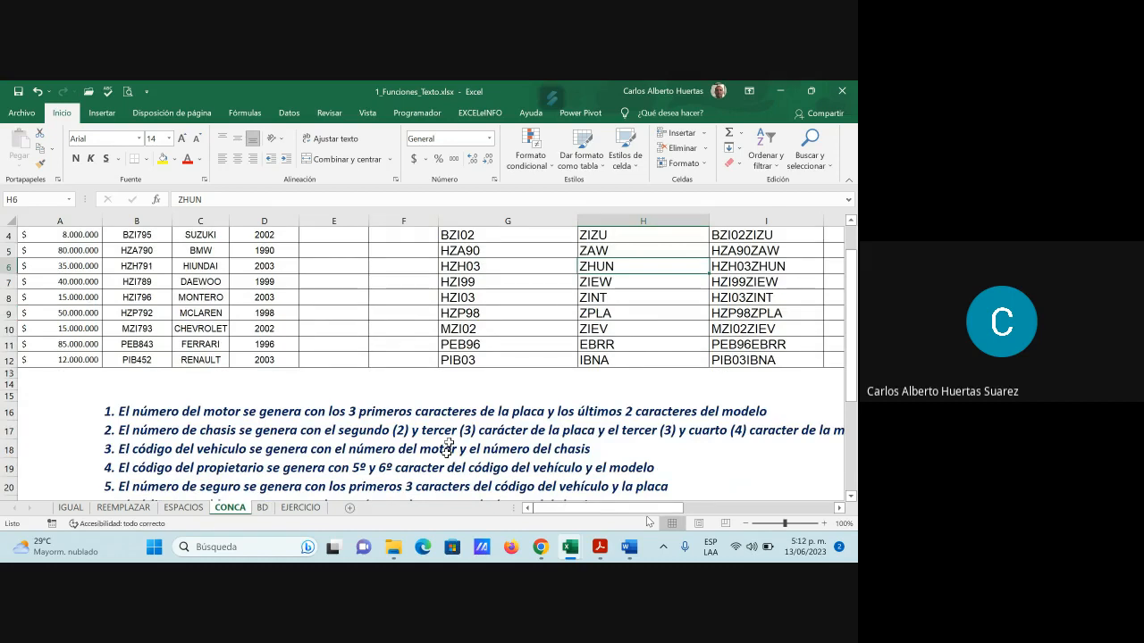
{"action": "scroll", "coordinate": [510, 466], "scroll_direction": "up", "scroll_amount": 1}
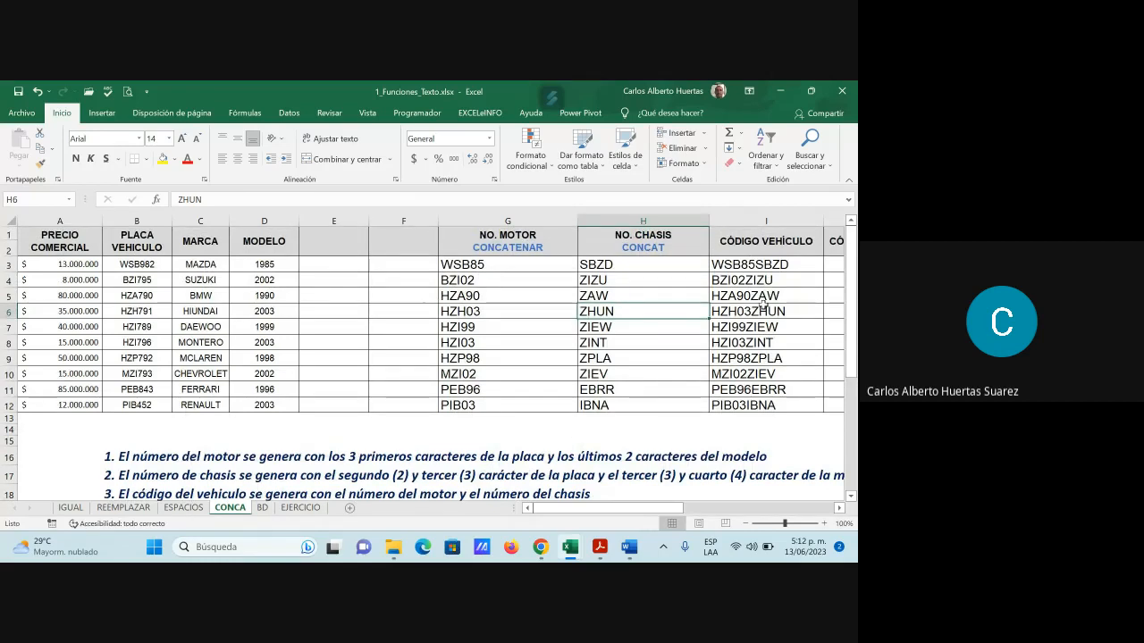
{"action": "left_click", "coordinate": [334, 264]}
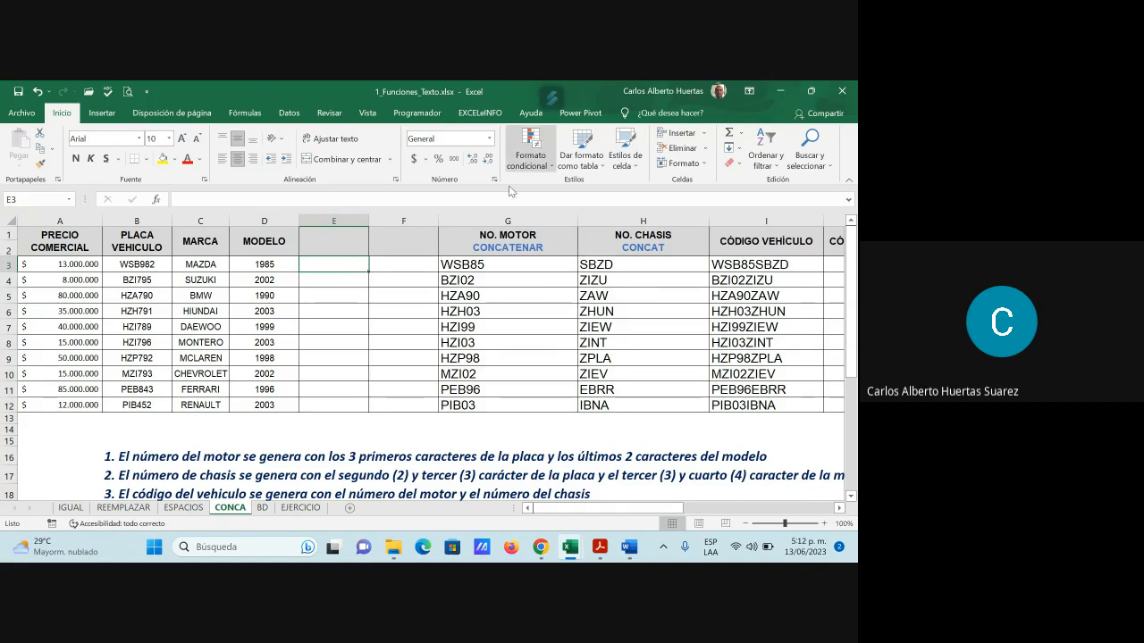
Insert EXTRAE into E3 with the vehicle code in I3 as its text
{"action": "key", "text": "shift+F3"}
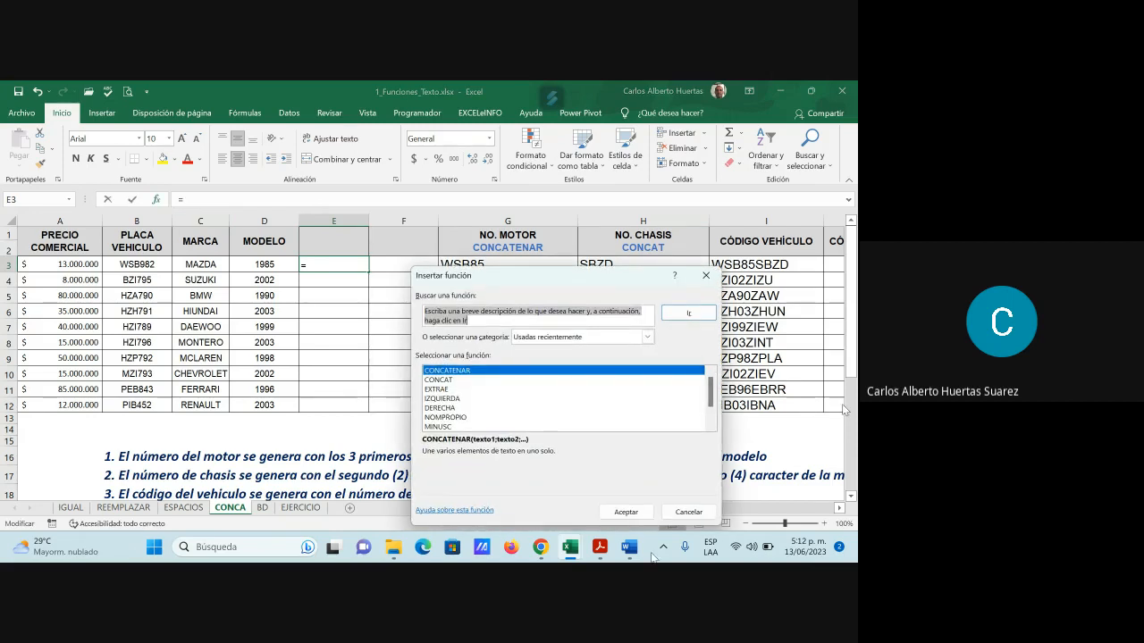
{"action": "left_click", "coordinate": [442, 390]}
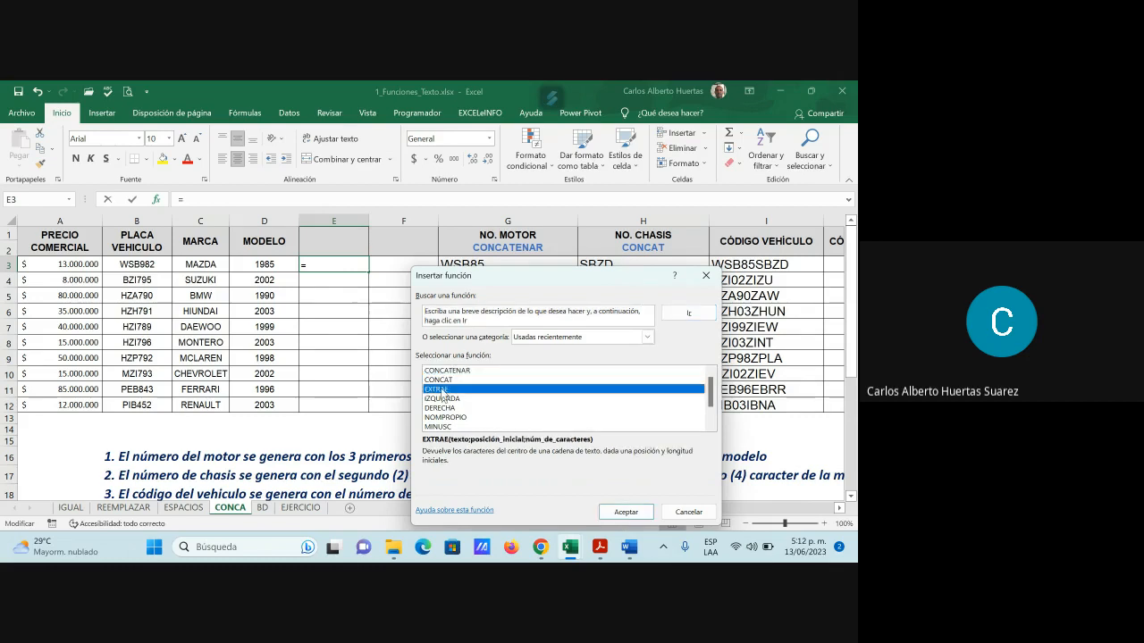
{"action": "left_click", "coordinate": [632, 513]}
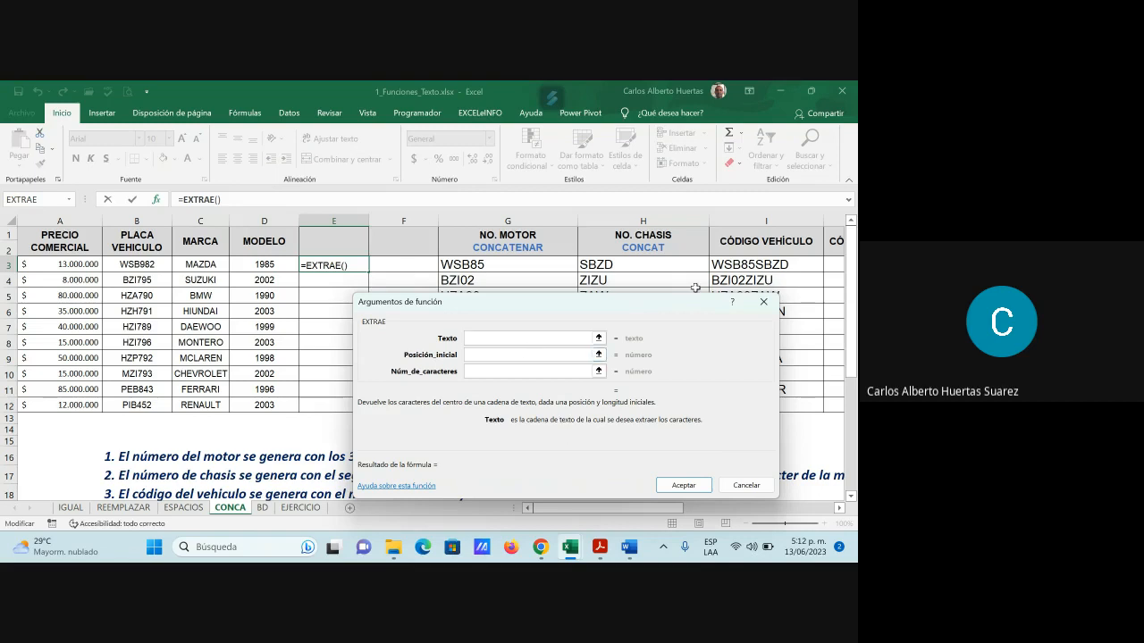
{"action": "left_click", "coordinate": [774, 266]}
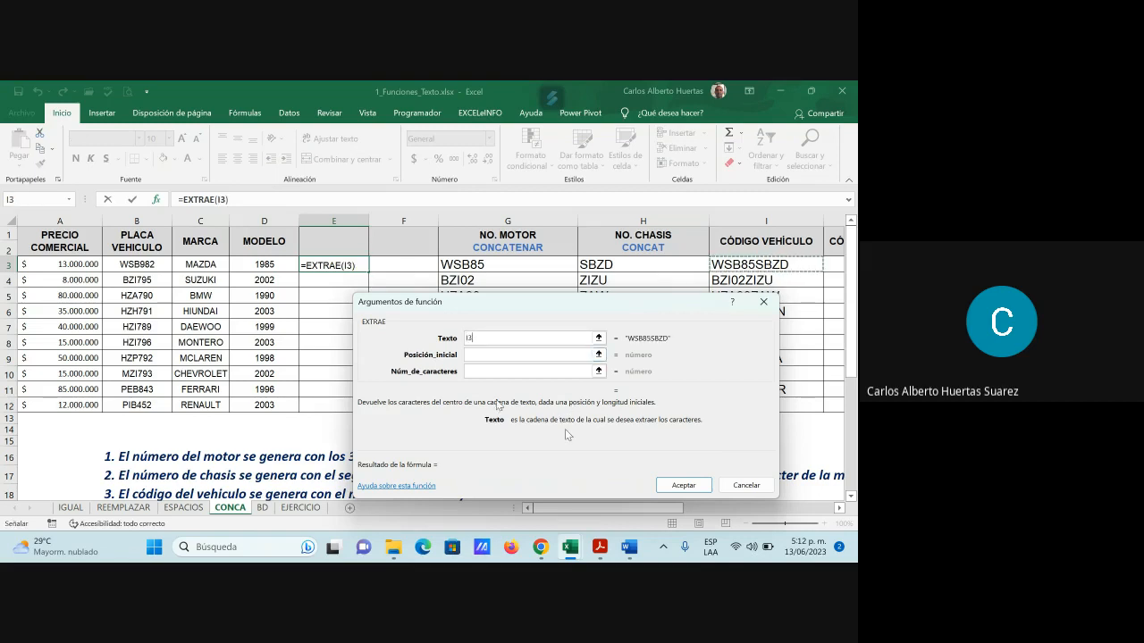
{"action": "left_click", "coordinate": [486, 355]}
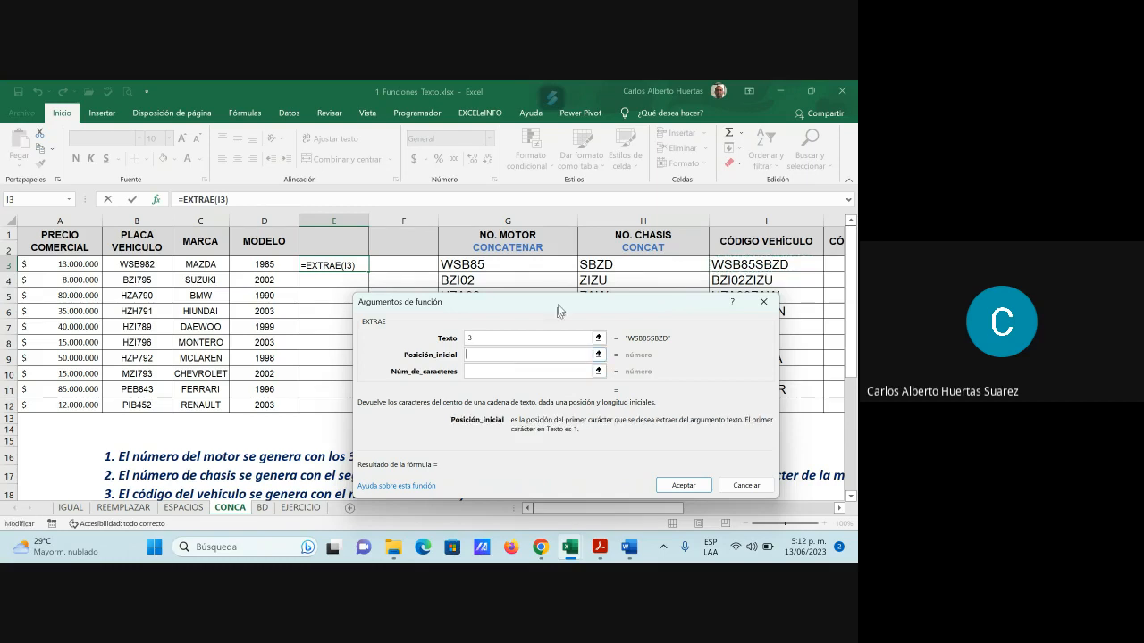
{"action": "left_click_drag", "start_coordinate": [558, 310], "coordinate": [545, 115]}
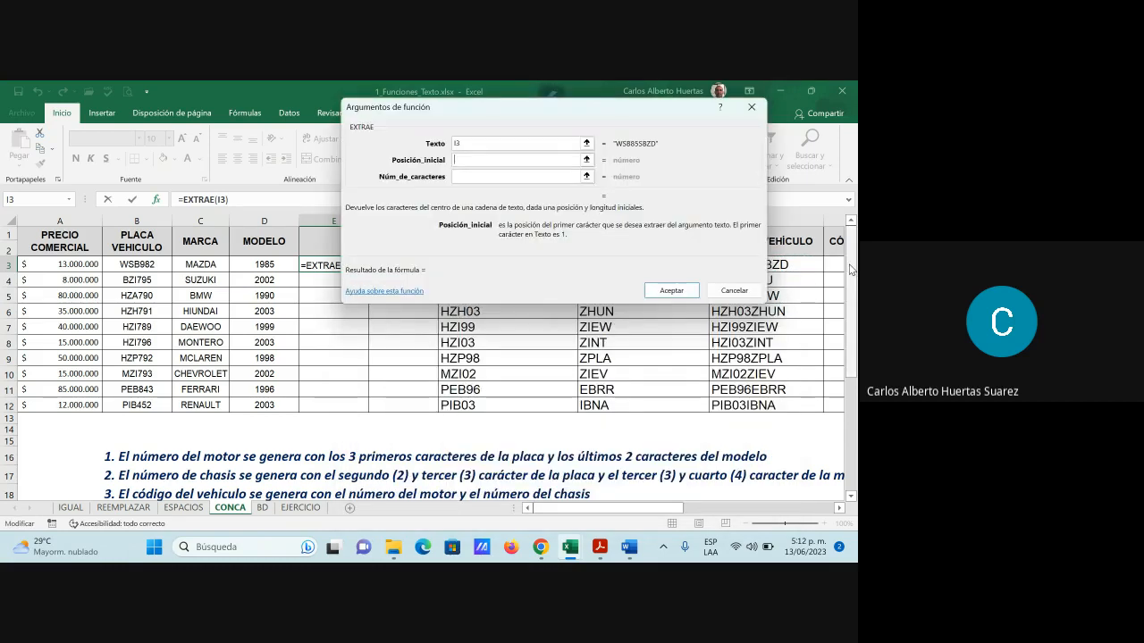
{"action": "left_click_drag", "start_coordinate": [853, 271], "coordinate": [853, 286]}
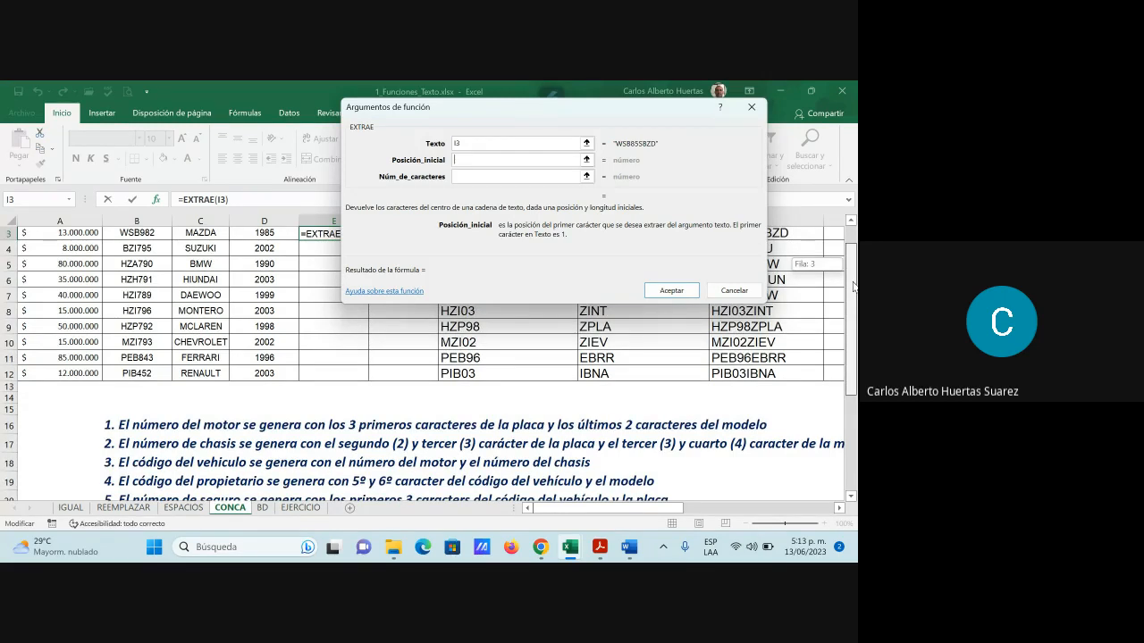
{"action": "left_click_drag", "start_coordinate": [854, 286], "coordinate": [854, 261]}
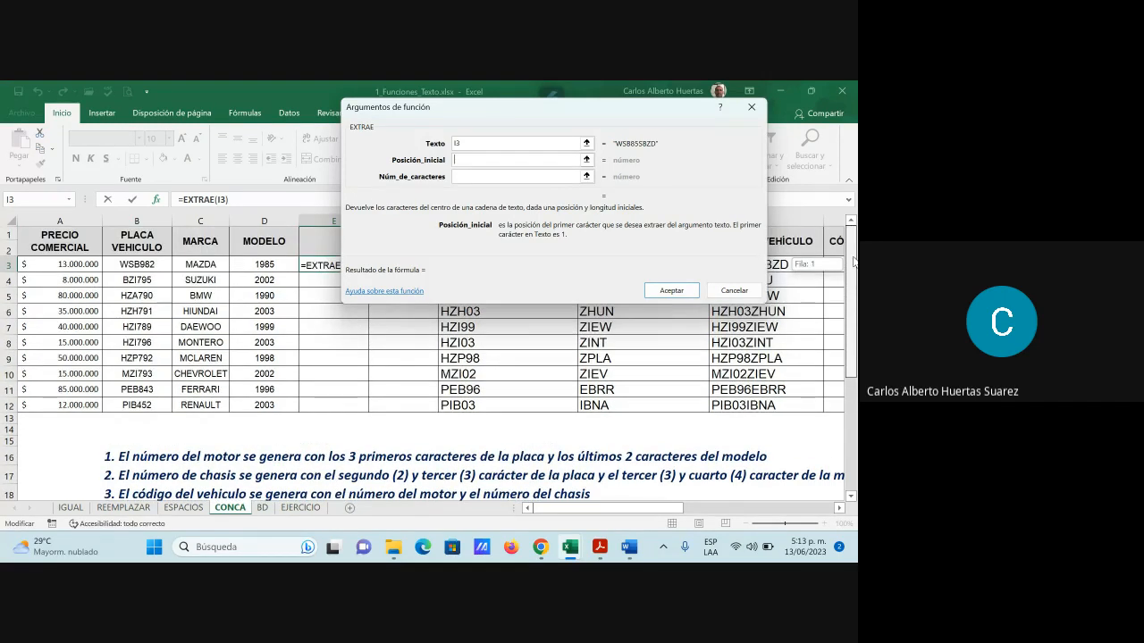
{"action": "left_click_drag", "start_coordinate": [527, 111], "coordinate": [384, 120]}
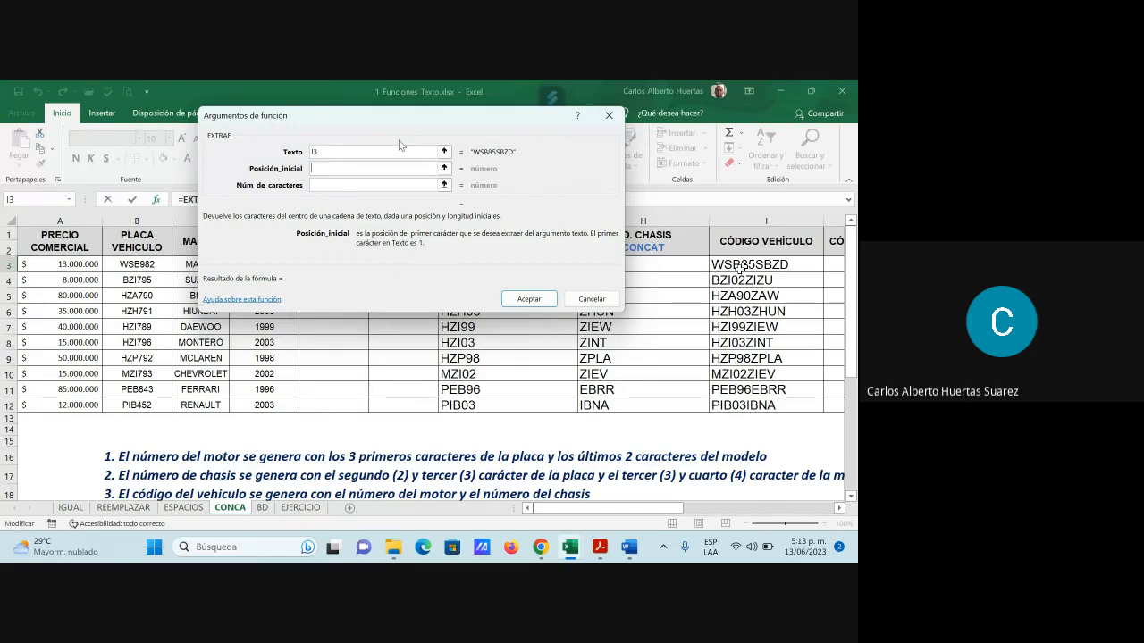
Set starting position 5 and 2 characters, then fill =EXTRAE(I3;5;2) down to E12
{"action": "type", "text": "4"}
{"action": "left_click", "coordinate": [327, 185]}
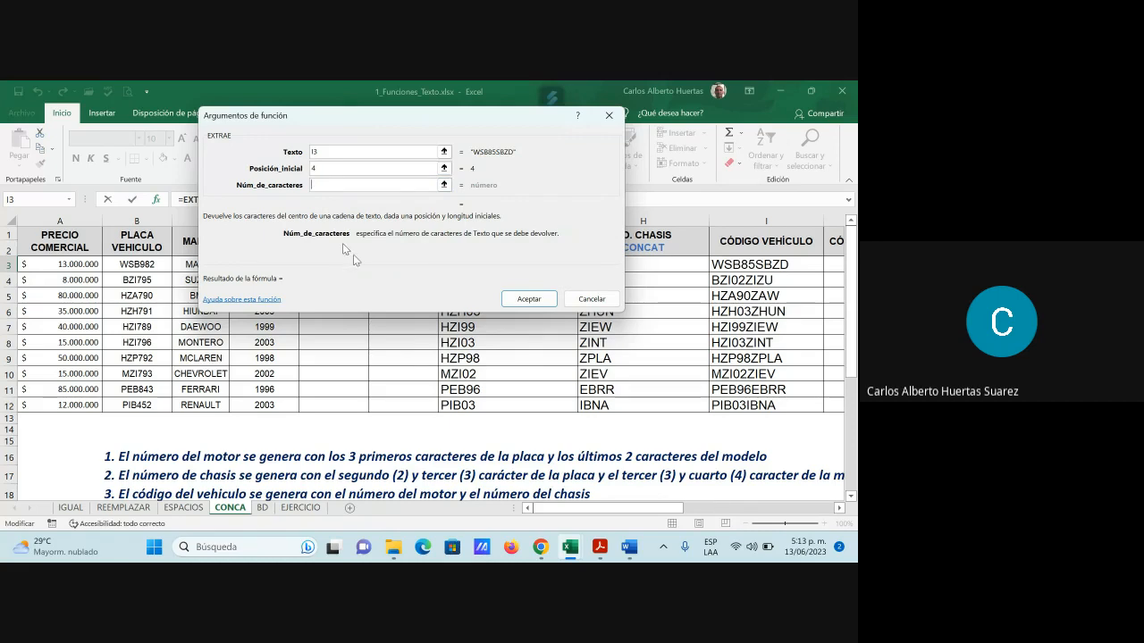
{"action": "type", "text": "2"}
{"action": "left_click_drag", "start_coordinate": [853, 306], "coordinate": [853, 323]}
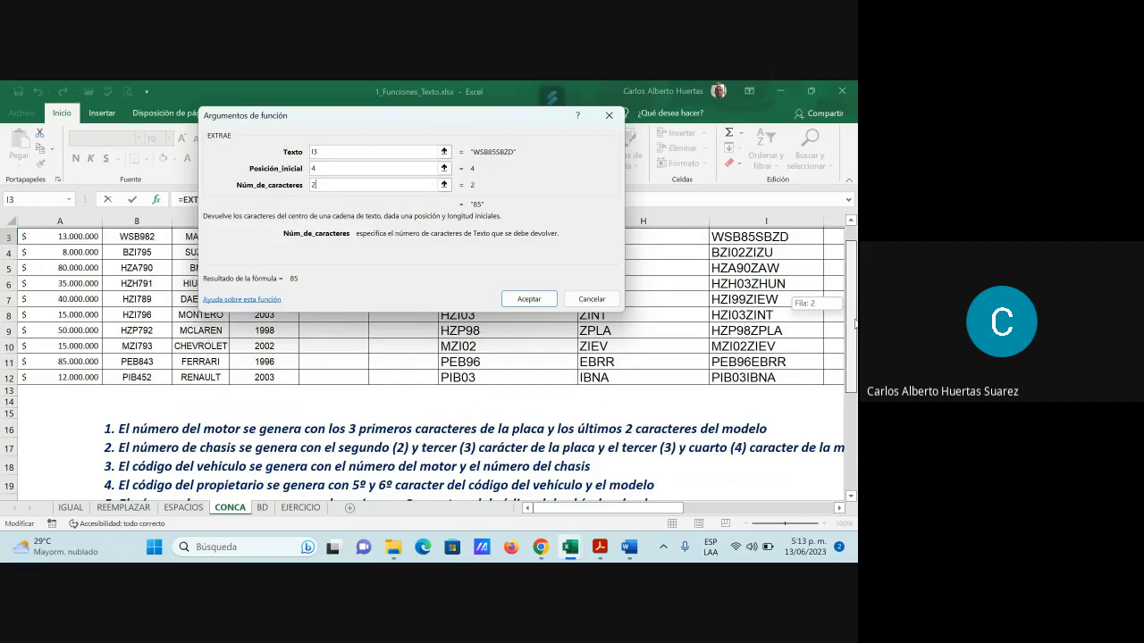
{"action": "left_click_drag", "start_coordinate": [853, 323], "coordinate": [856, 322]}
{"action": "left_click", "coordinate": [334, 169]}
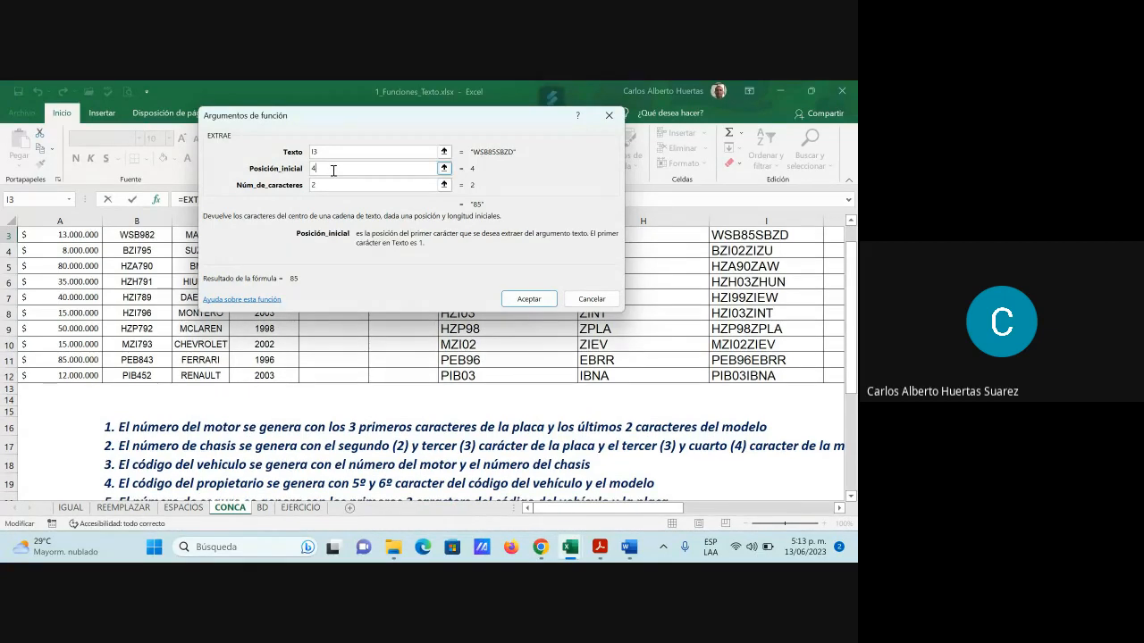
{"action": "key", "text": "BackSpace"}
{"action": "type", "text": "5"}
{"action": "left_click", "coordinate": [542, 299]}
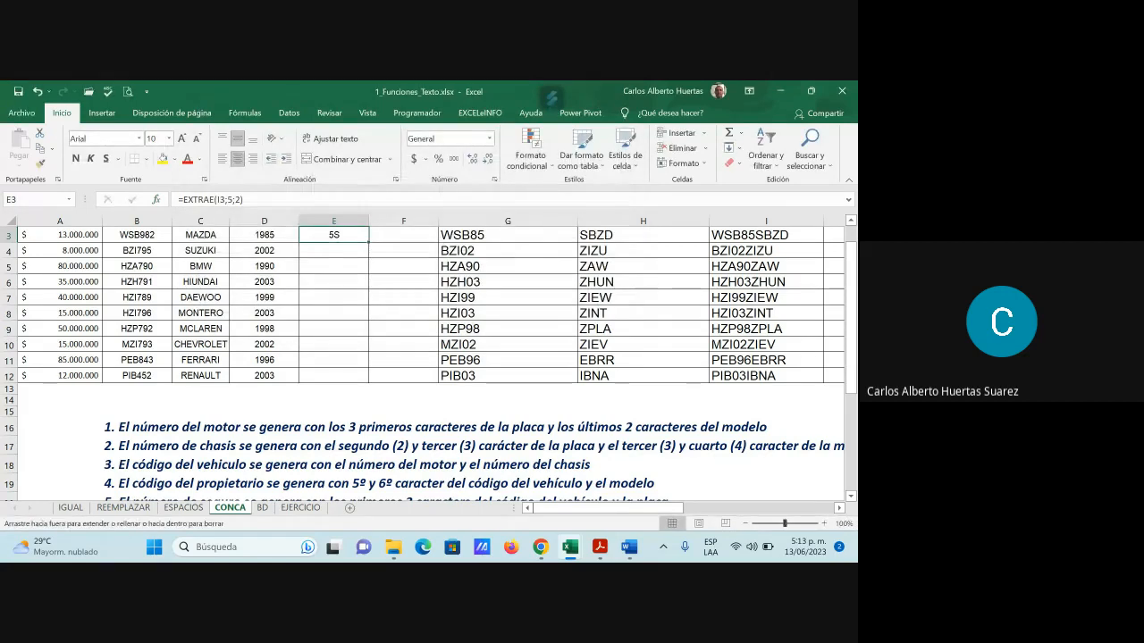
{"action": "left_click_drag", "start_coordinate": [368, 241], "coordinate": [362, 380]}
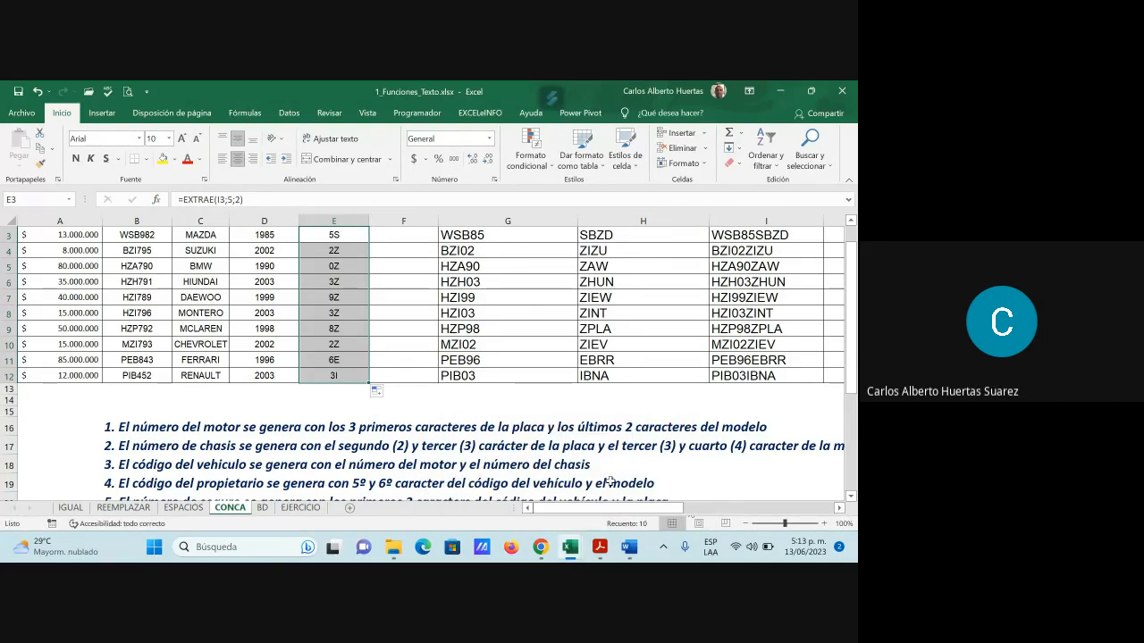
{"action": "scroll", "coordinate": [338, 266], "scroll_direction": "up", "scroll_amount": 1}
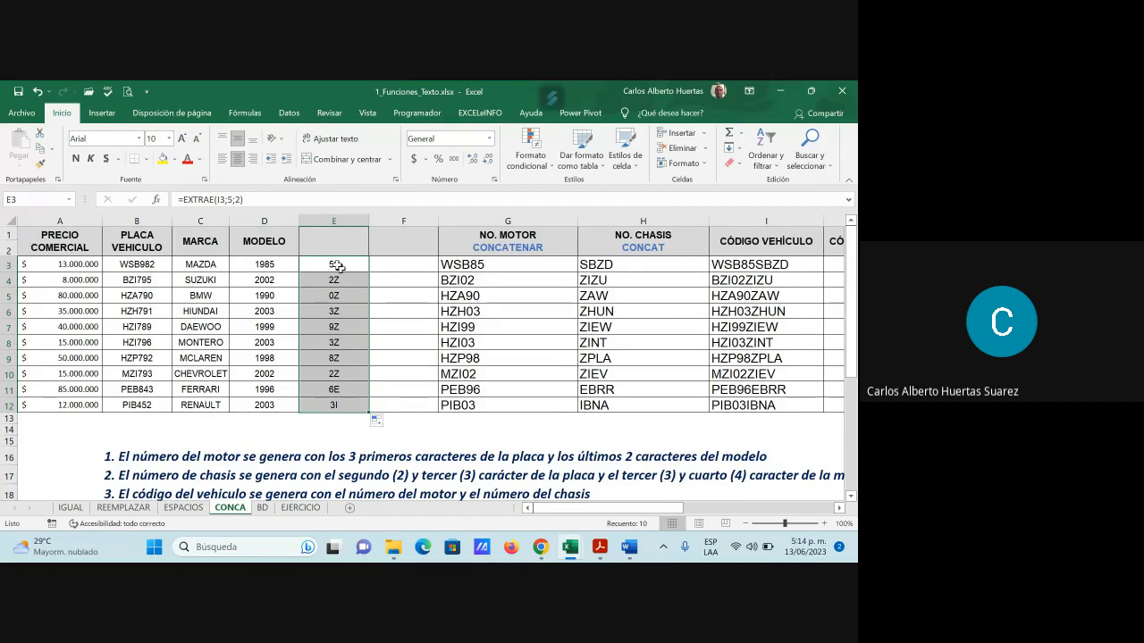
{"action": "left_click", "coordinate": [399, 268]}
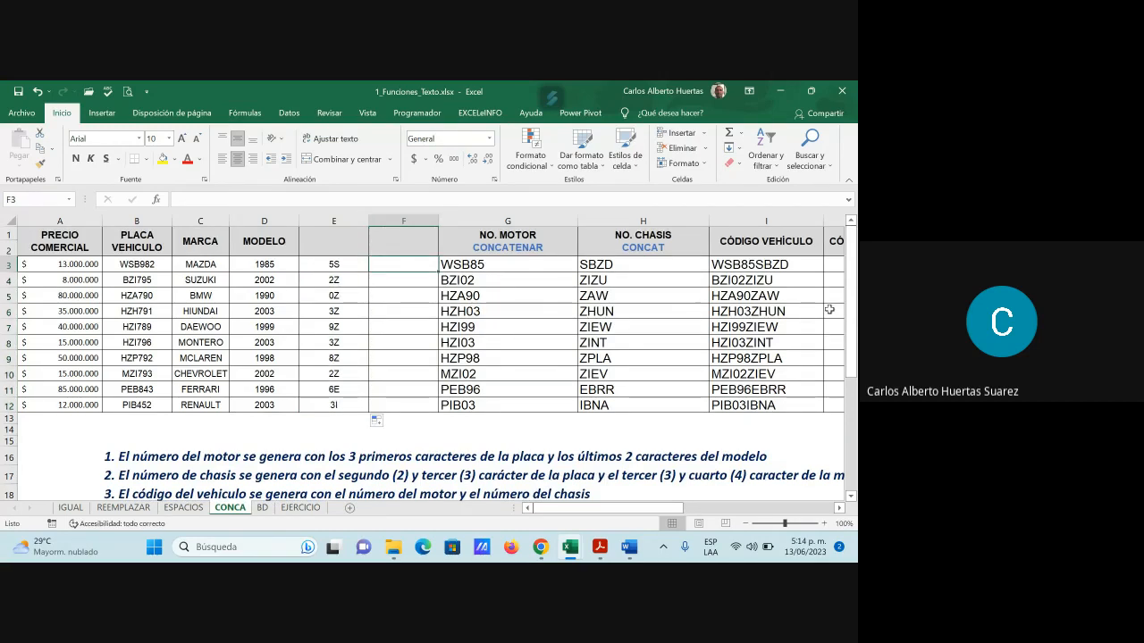
Enter =CONCATENAR(E3;D3) in F3, joining 5S with 1985 into 5S1985
{"action": "type", "text": "="}
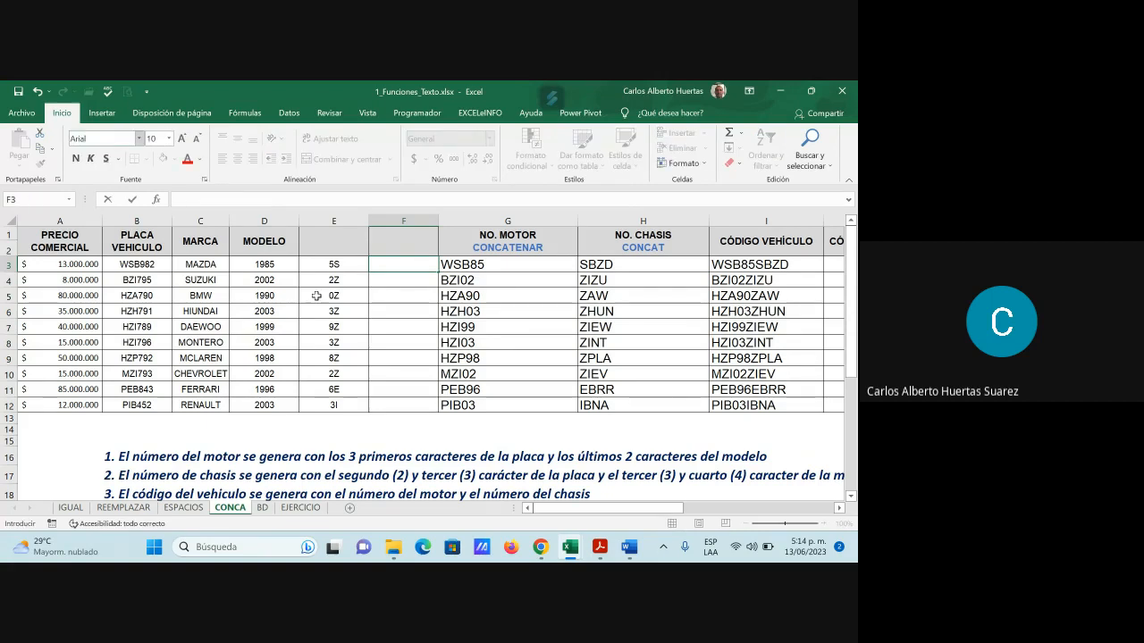
{"action": "left_click", "coordinate": [156, 200]}
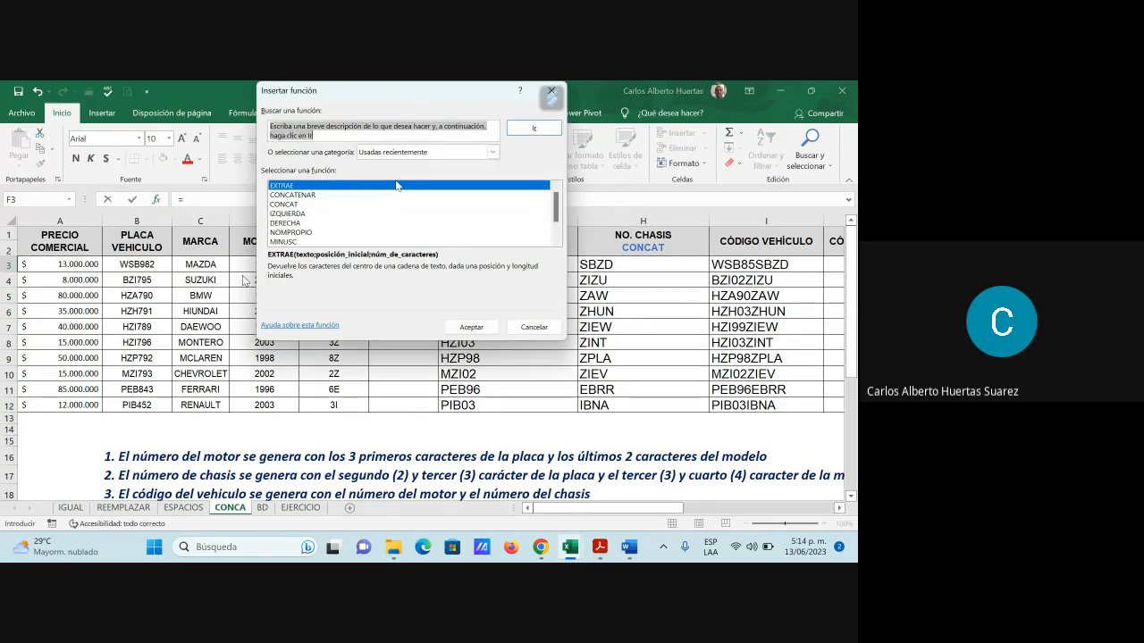
{"action": "left_click", "coordinate": [322, 195]}
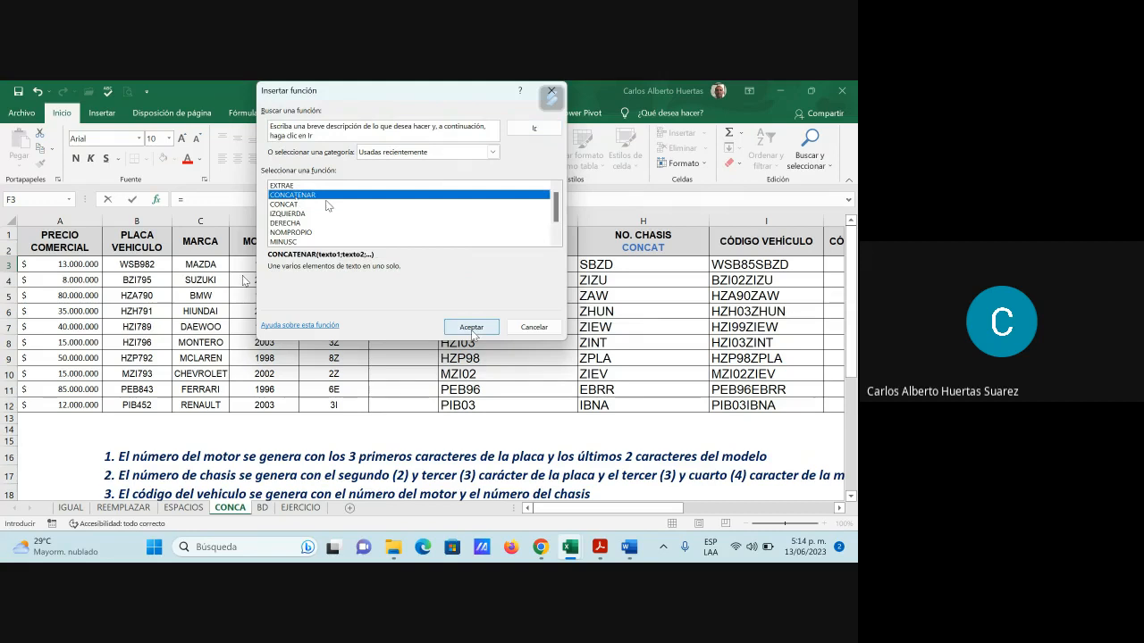
{"action": "left_click", "coordinate": [471, 327]}
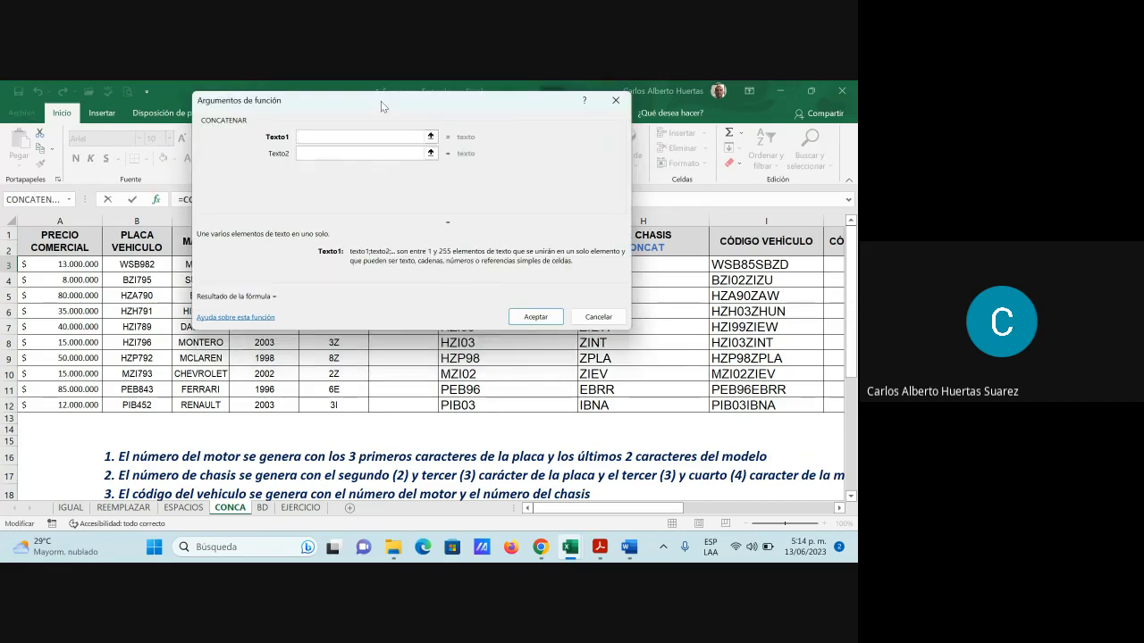
{"action": "left_click_drag", "start_coordinate": [380, 101], "coordinate": [641, 204]}
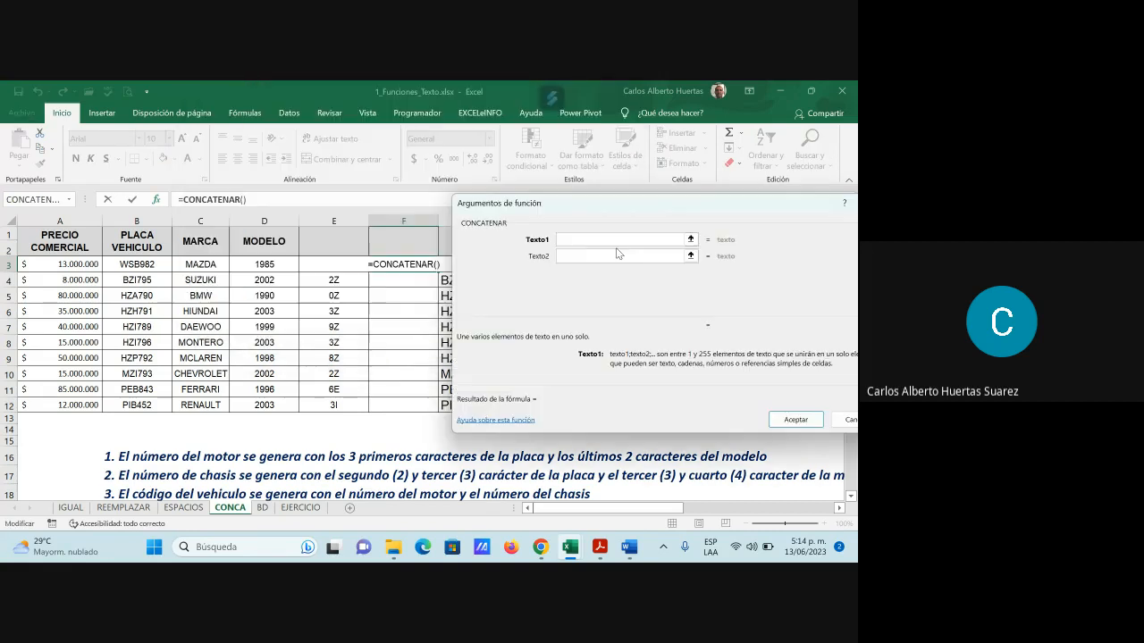
{"action": "left_click", "coordinate": [321, 267]}
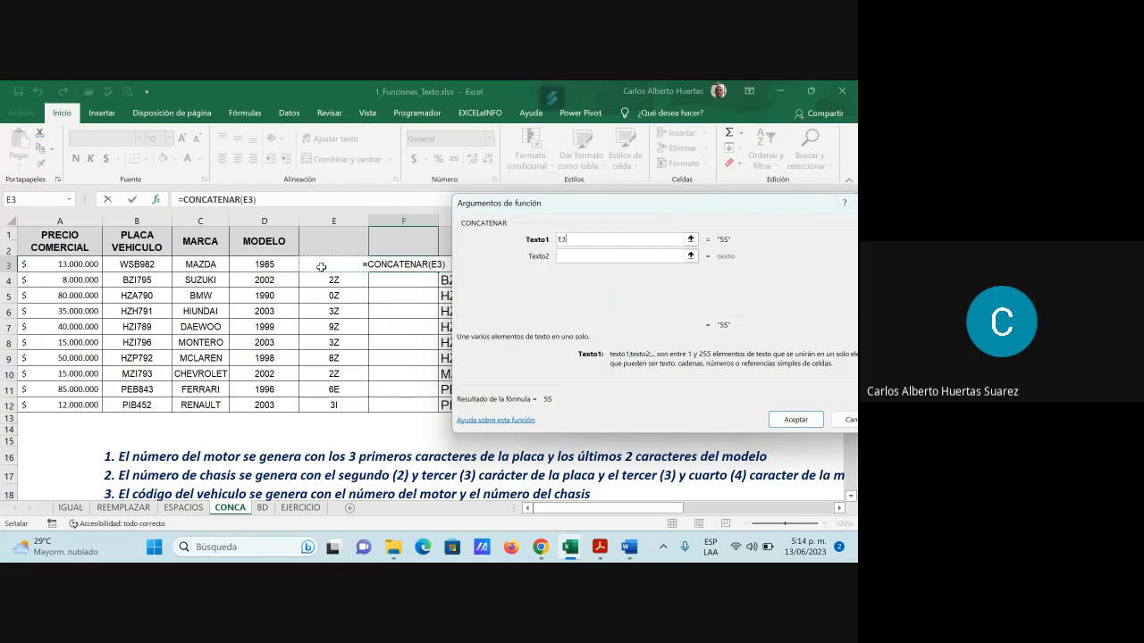
{"action": "left_click", "coordinate": [588, 258]}
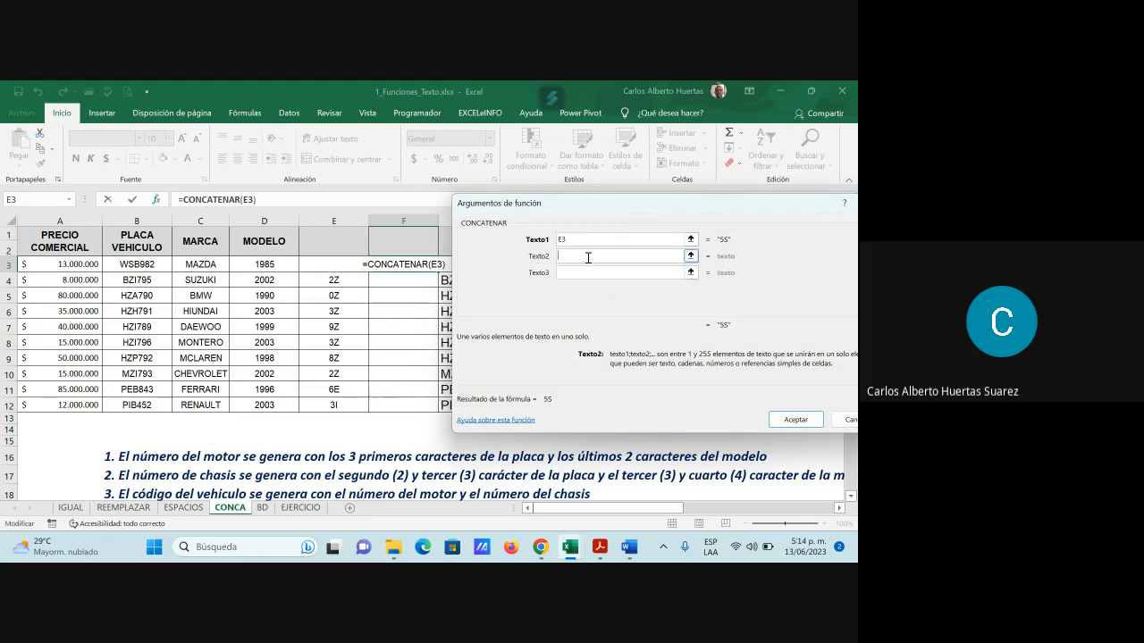
{"action": "left_click", "coordinate": [264, 264]}
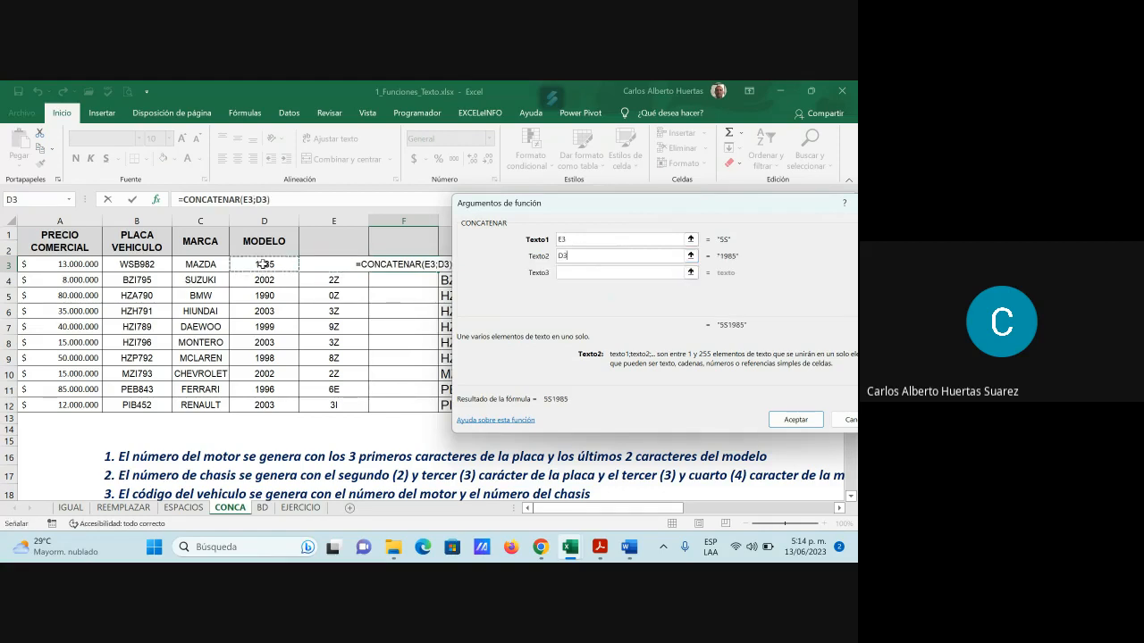
{"action": "left_click", "coordinate": [810, 418]}
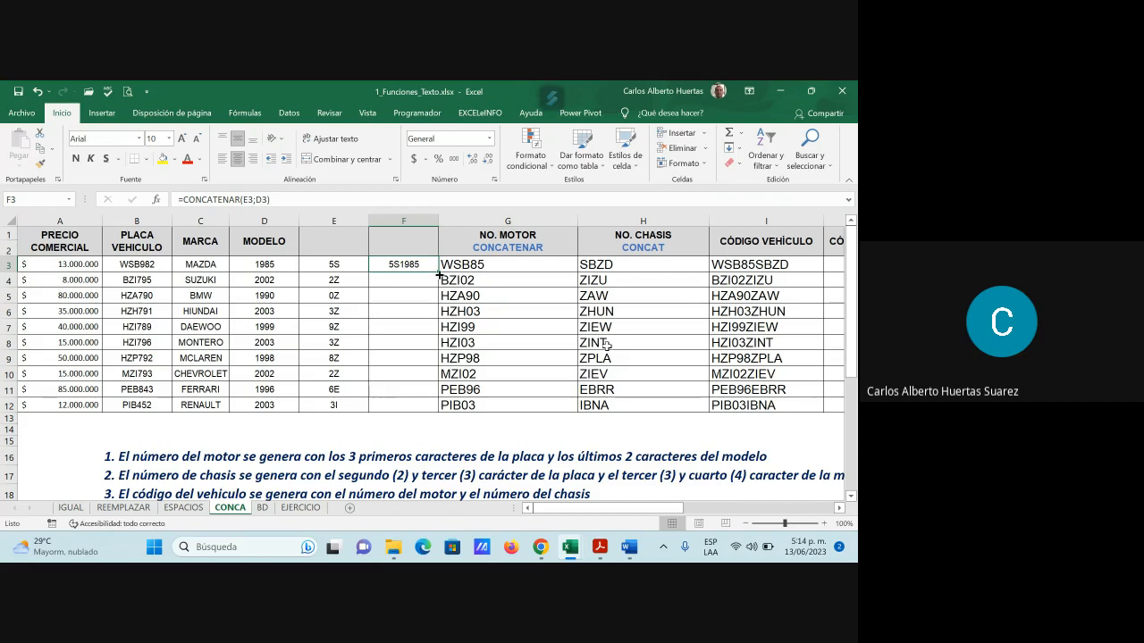
Fill F3 to F12, convert to values, and move the owner codes into J3:J12
{"action": "left_click_drag", "start_coordinate": [439, 274], "coordinate": [426, 407]}
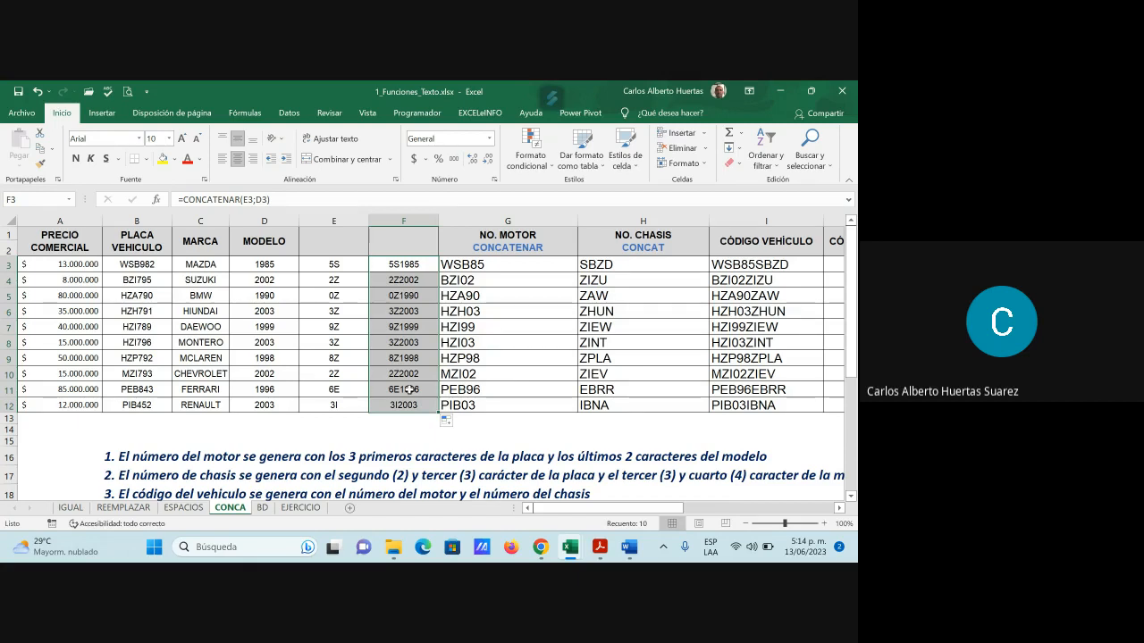
{"action": "key", "text": "ctrl+c"}
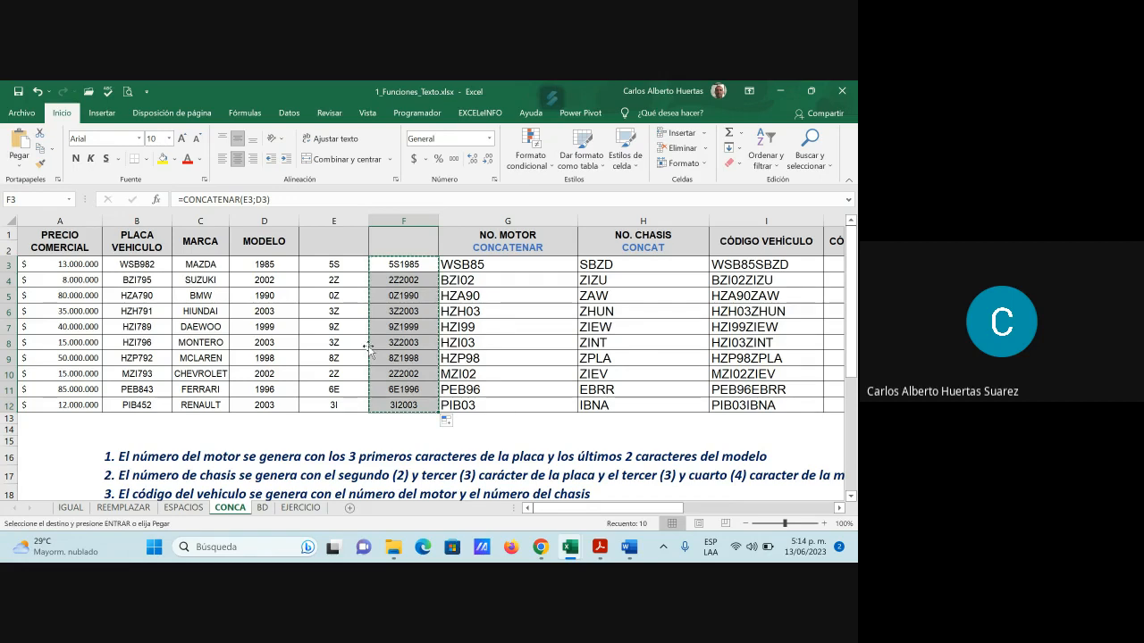
{"action": "left_click", "coordinate": [20, 168]}
{"action": "left_click", "coordinate": [16, 256]}
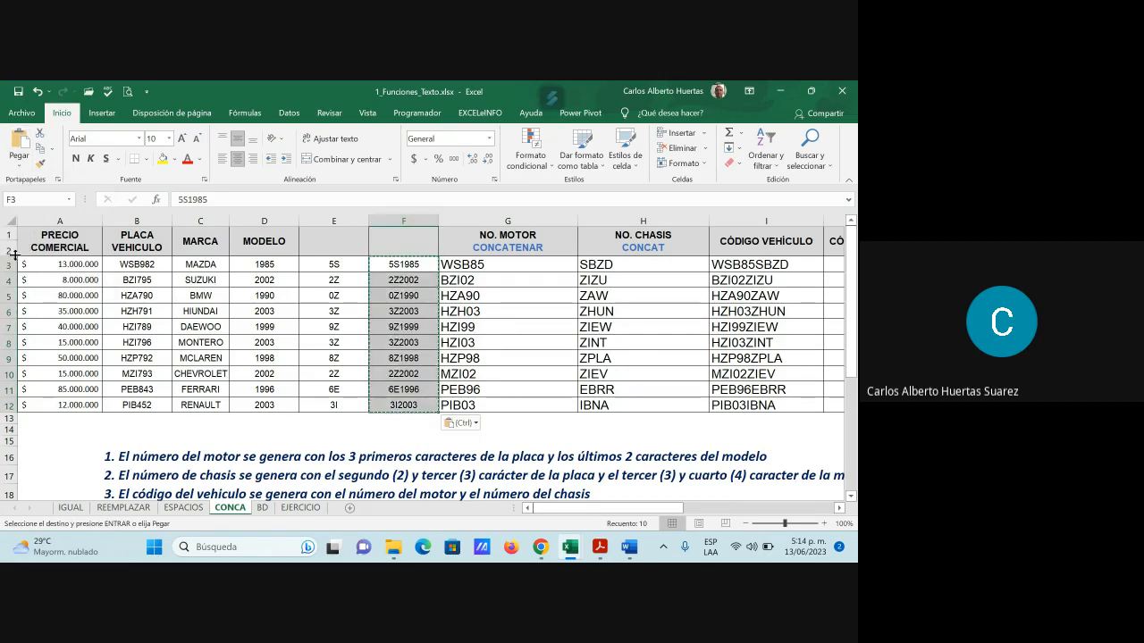
{"action": "key", "text": "Escape"}
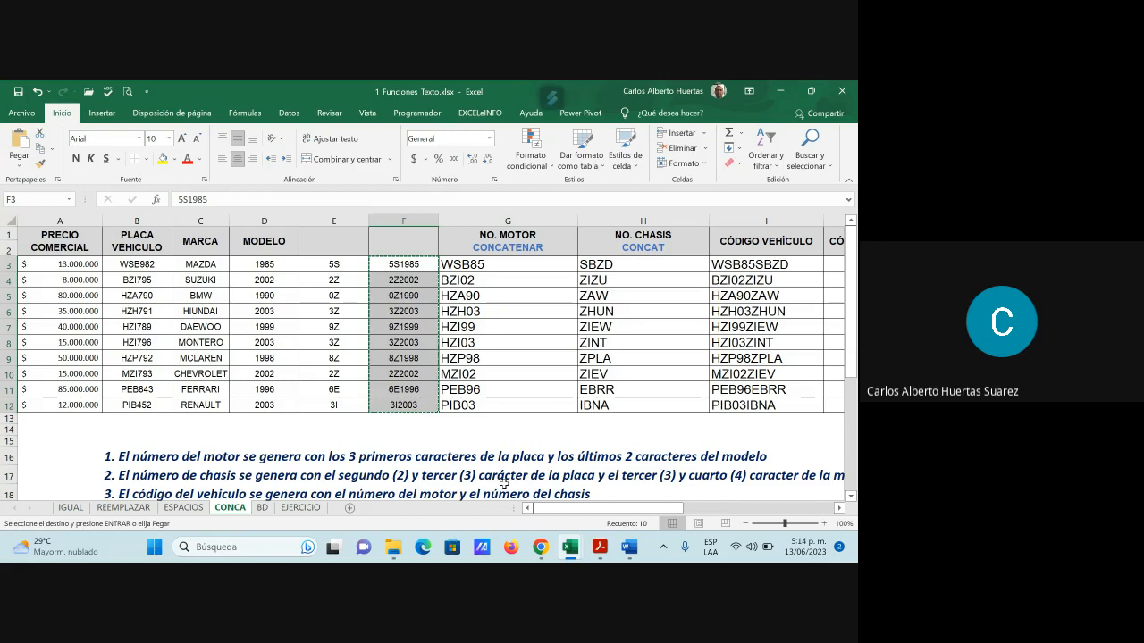
{"action": "left_click_drag", "start_coordinate": [648, 510], "coordinate": [686, 516]}
{"action": "left_click", "coordinate": [708, 261]}
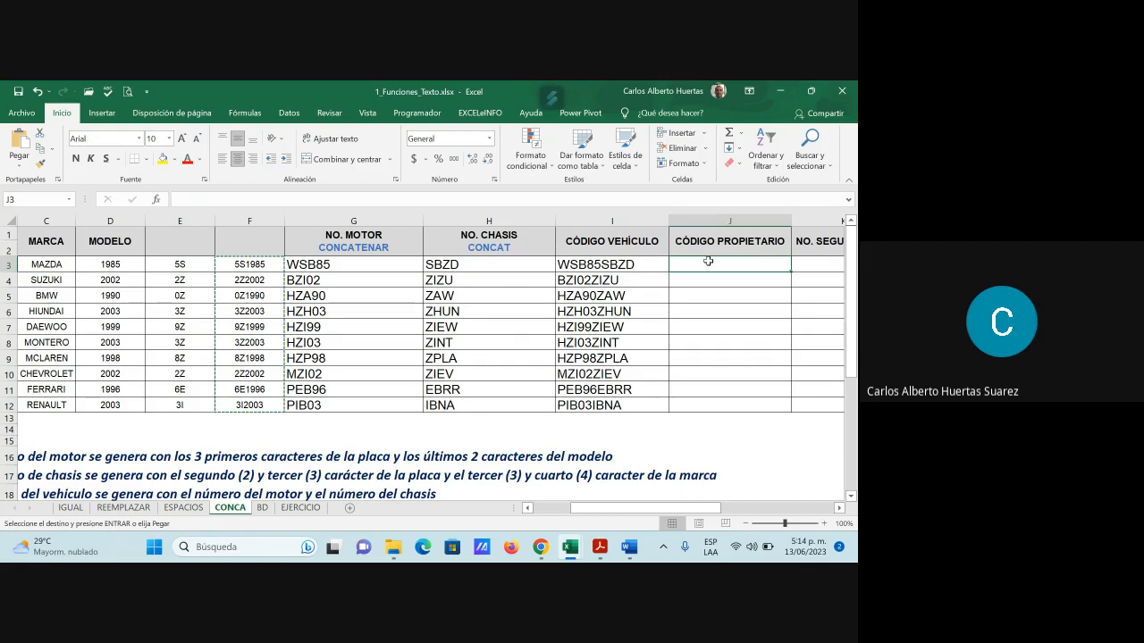
{"action": "key", "text": "Return"}
{"action": "left_click", "coordinate": [687, 280]}
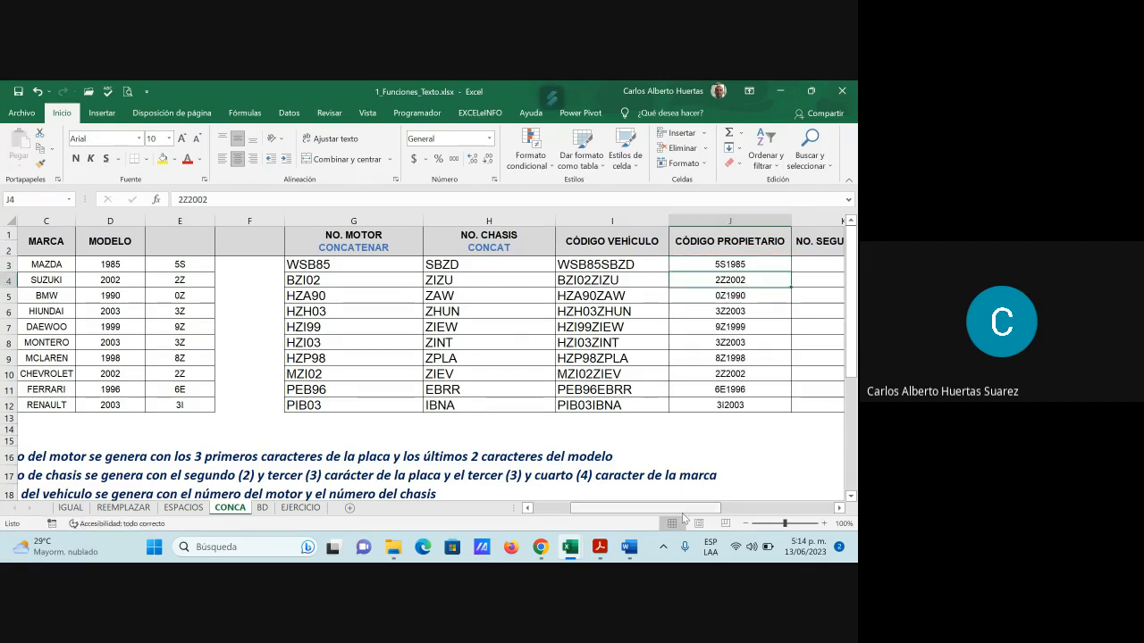
{"action": "scroll", "coordinate": [669, 512], "scroll_direction": "left", "scroll_amount": 3}
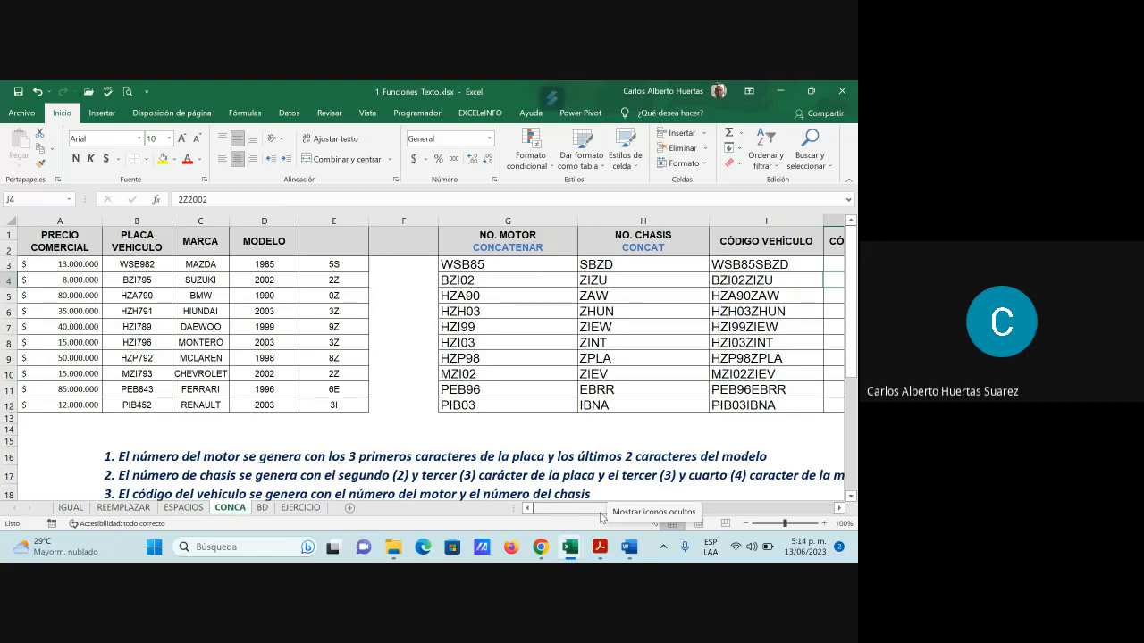
{"action": "mouse_move", "coordinate": [602, 518]}
{"action": "left_mouse_down"}
{"action": "mouse_move", "coordinate": [676, 524]}
{"action": "mouse_move", "coordinate": [591, 522]}
{"action": "left_mouse_up"}
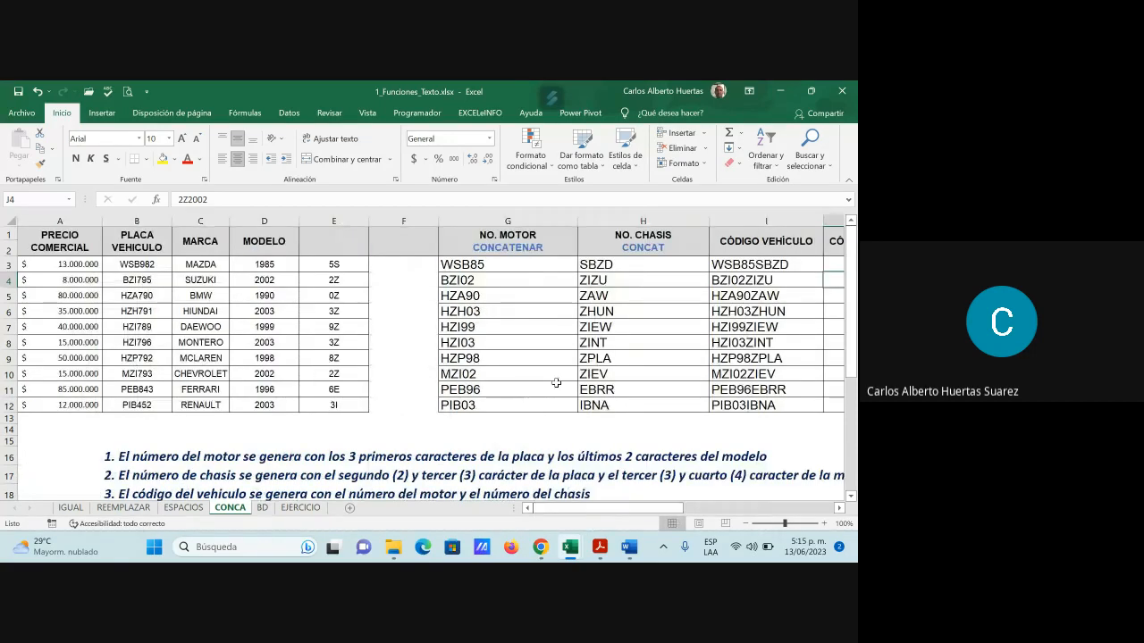
{"action": "scroll", "coordinate": [554, 385], "scroll_direction": "down", "scroll_amount": 2}
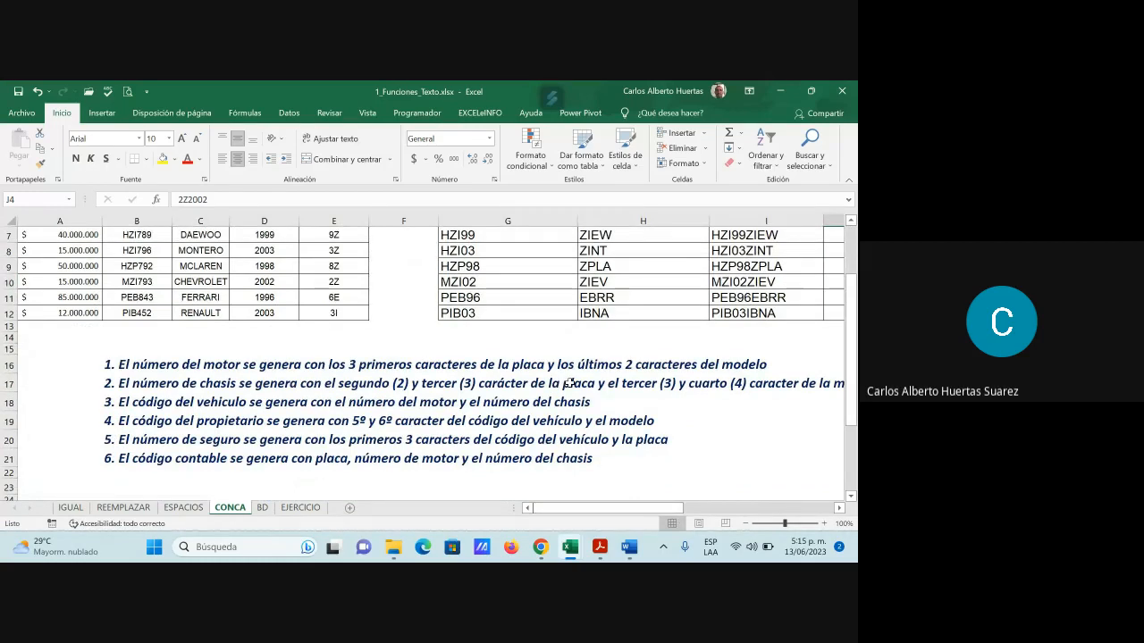
{"action": "scroll", "coordinate": [741, 328], "scroll_direction": "up", "scroll_amount": 2}
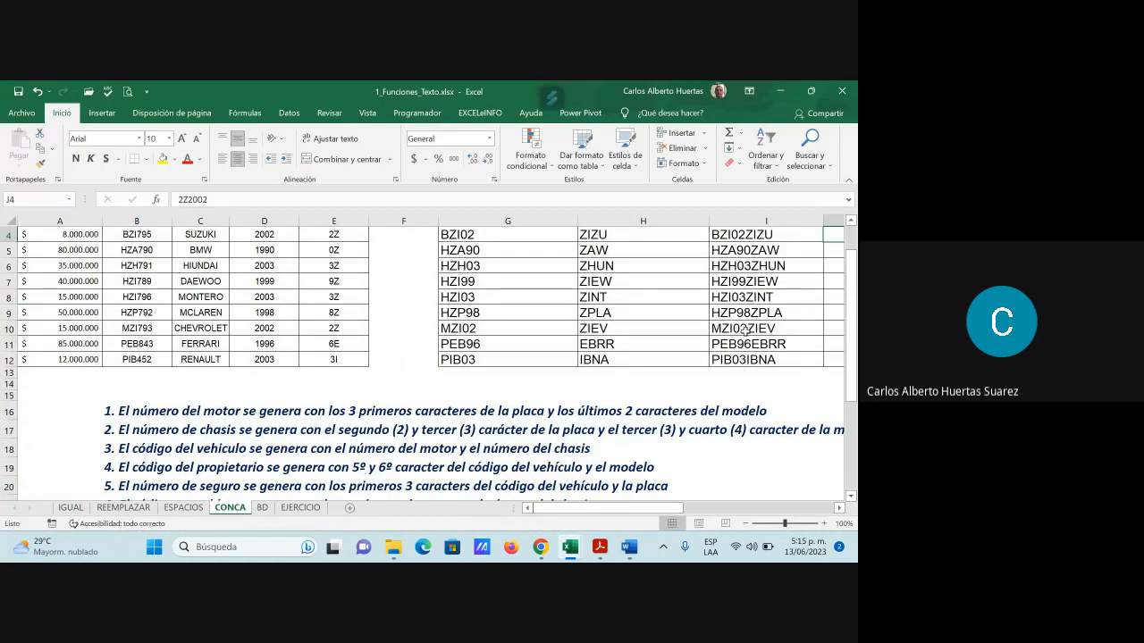
{"action": "mouse_move", "coordinate": [648, 508]}
{"action": "left_mouse_down"}
{"action": "mouse_move", "coordinate": [719, 517]}
{"action": "mouse_move", "coordinate": [648, 514]}
{"action": "left_mouse_up"}
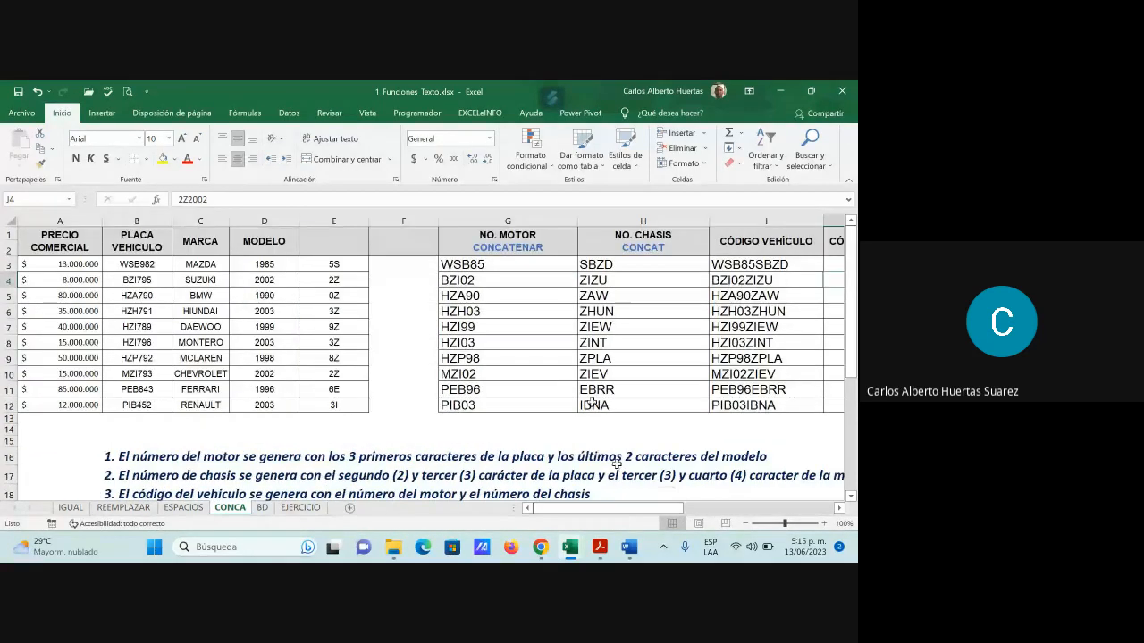
{"action": "scroll", "coordinate": [590, 402], "scroll_direction": "down", "scroll_amount": 2}
{"action": "scroll", "coordinate": [590, 402], "scroll_direction": "down", "scroll_amount": 1}
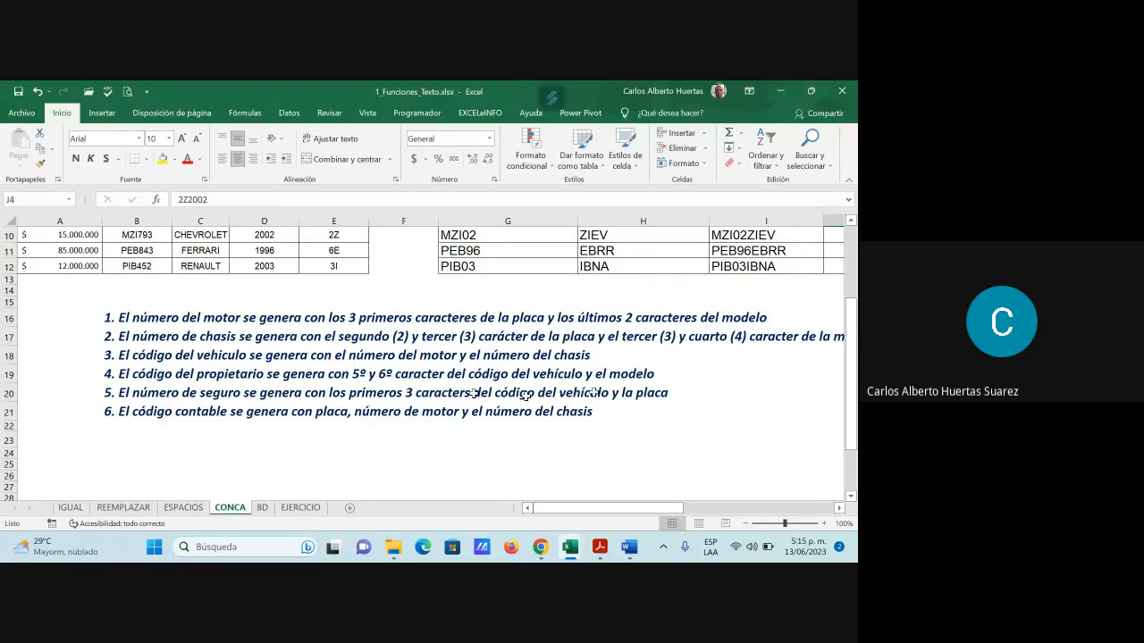
{"action": "scroll", "coordinate": [525, 395], "scroll_direction": "up", "scroll_amount": 3}
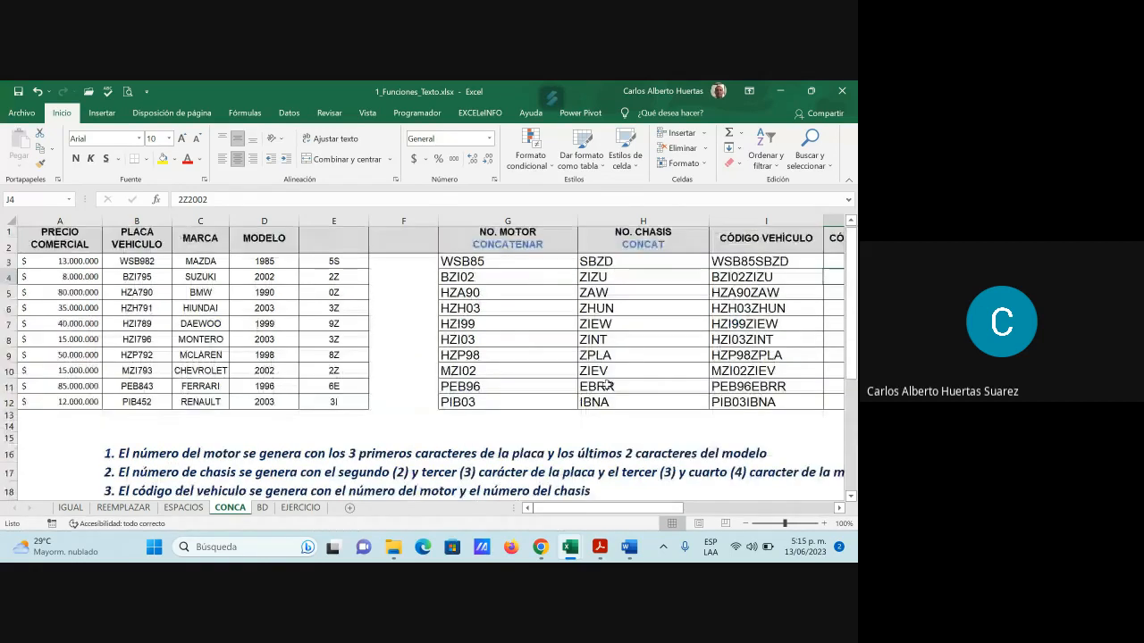
{"action": "scroll", "coordinate": [605, 385], "scroll_direction": "down", "scroll_amount": 3}
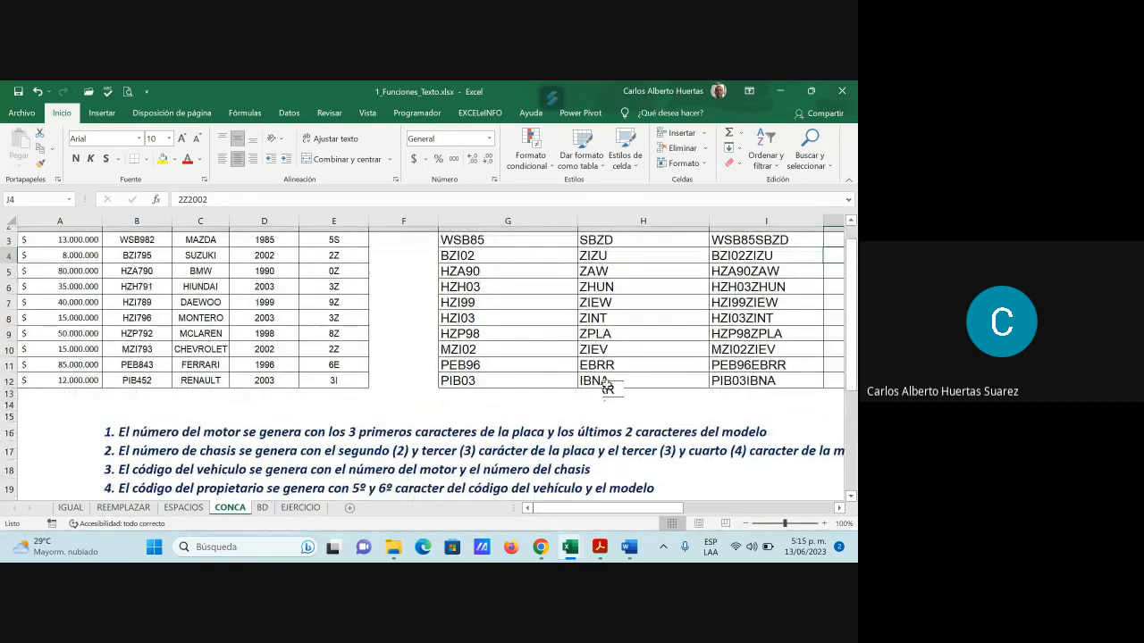
{"action": "scroll", "coordinate": [605, 386], "scroll_direction": "up", "scroll_amount": 3}
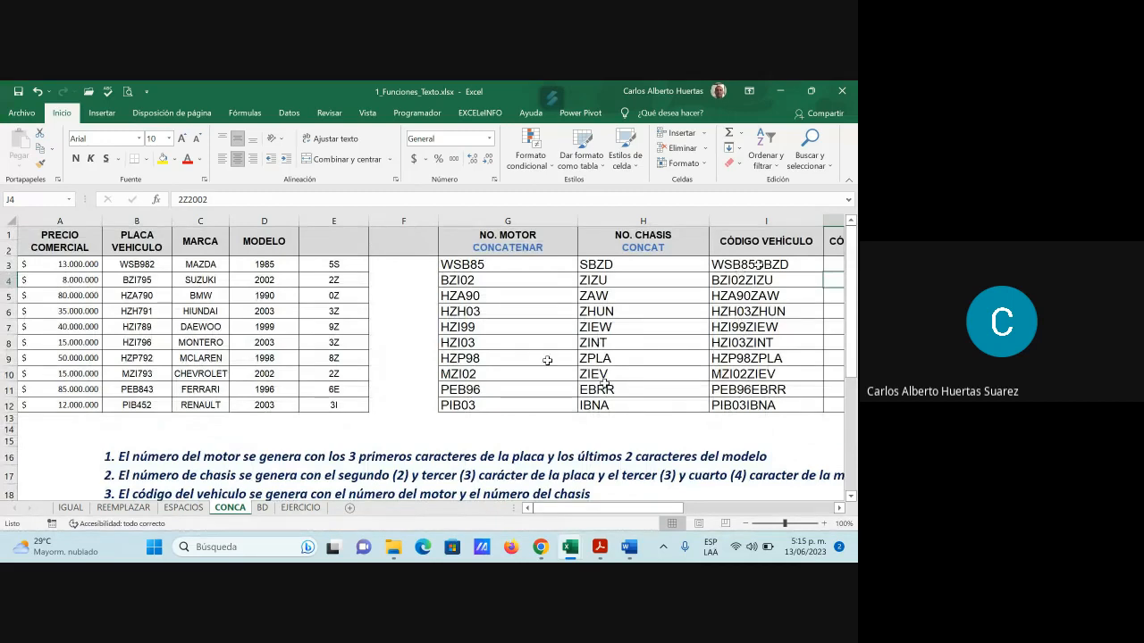
{"action": "scroll", "coordinate": [556, 389], "scroll_direction": "down", "scroll_amount": 1}
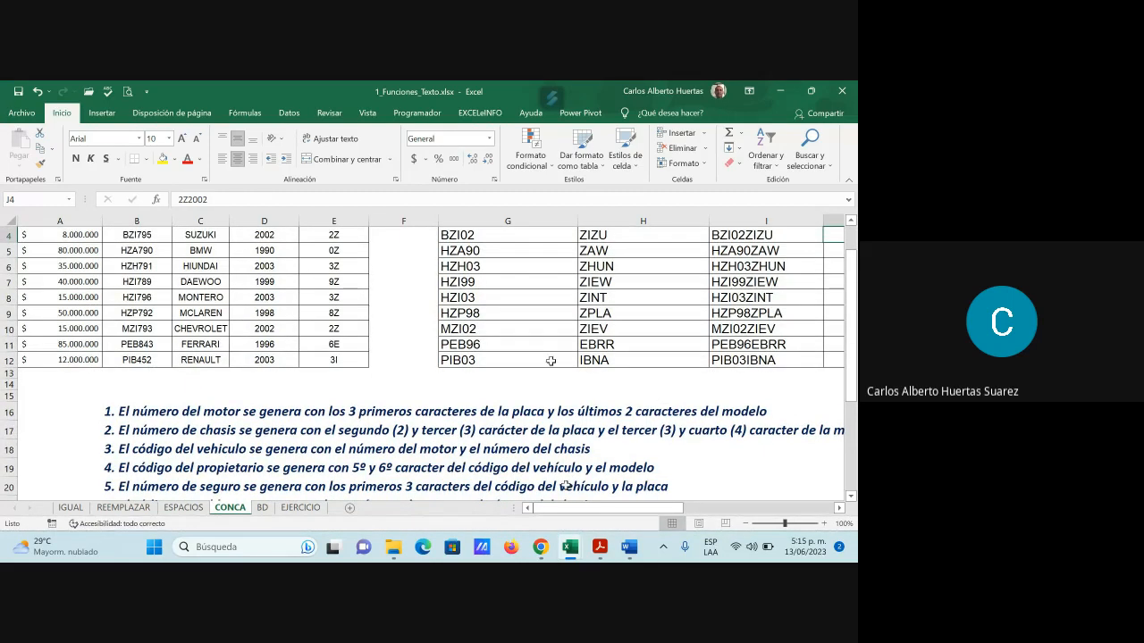
{"action": "scroll", "coordinate": [593, 401], "scroll_direction": "up", "scroll_amount": 1}
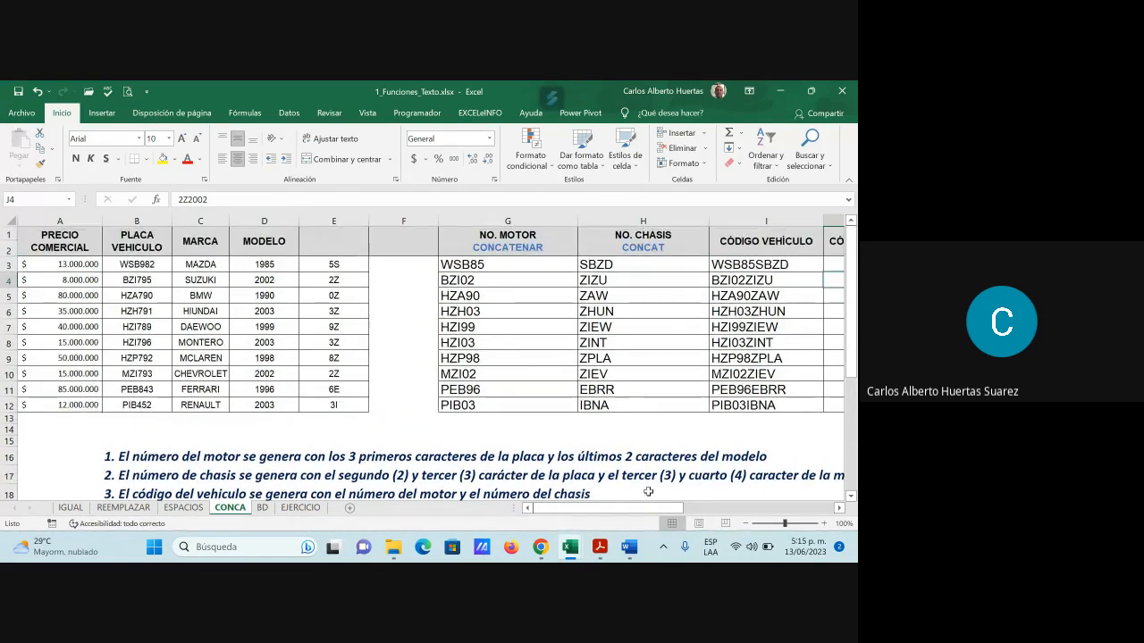
{"action": "left_click_drag", "start_coordinate": [333, 265], "coordinate": [390, 400]}
Clear column E and enter =IZQUIERDA(I3;3) in E3 to show WSB
{"action": "key", "text": "Delete"}
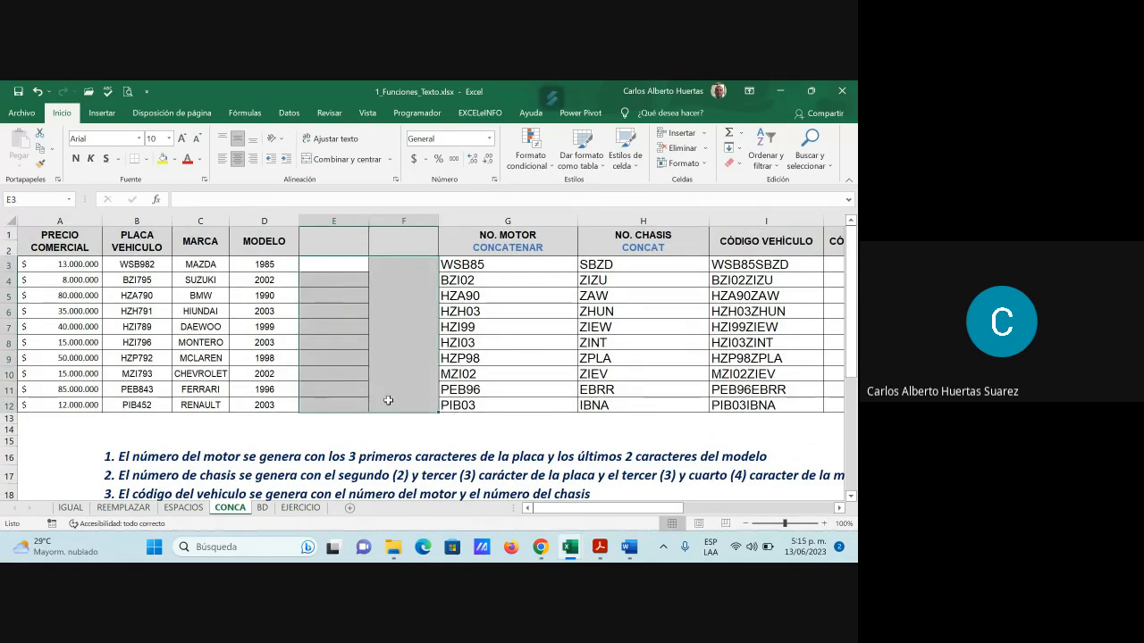
{"action": "left_click", "coordinate": [746, 266]}
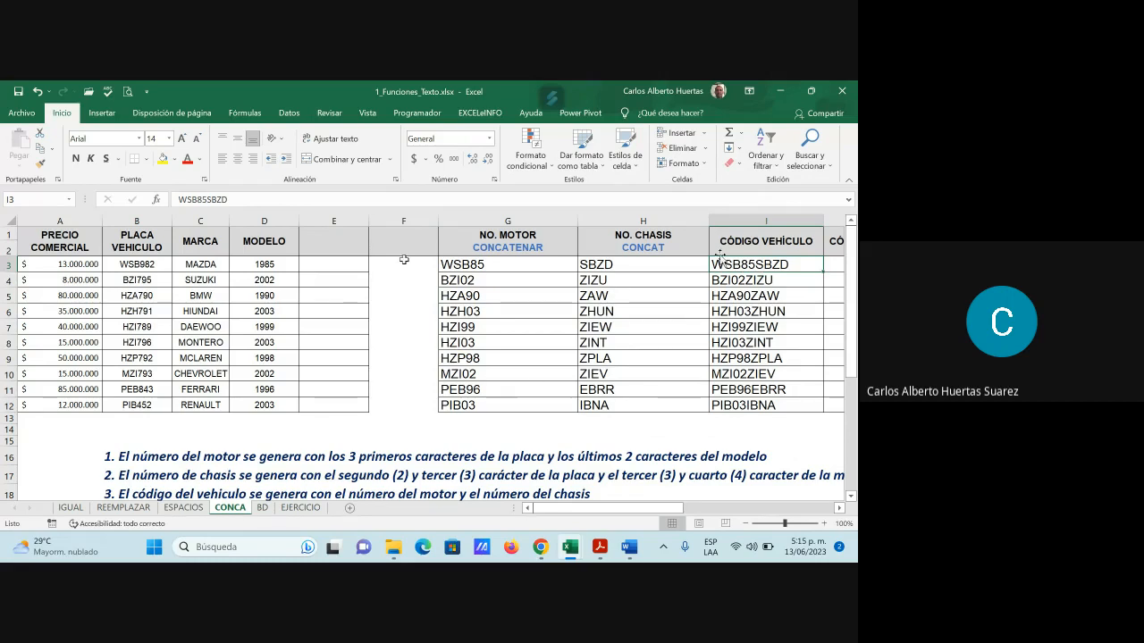
{"action": "left_click", "coordinate": [336, 263]}
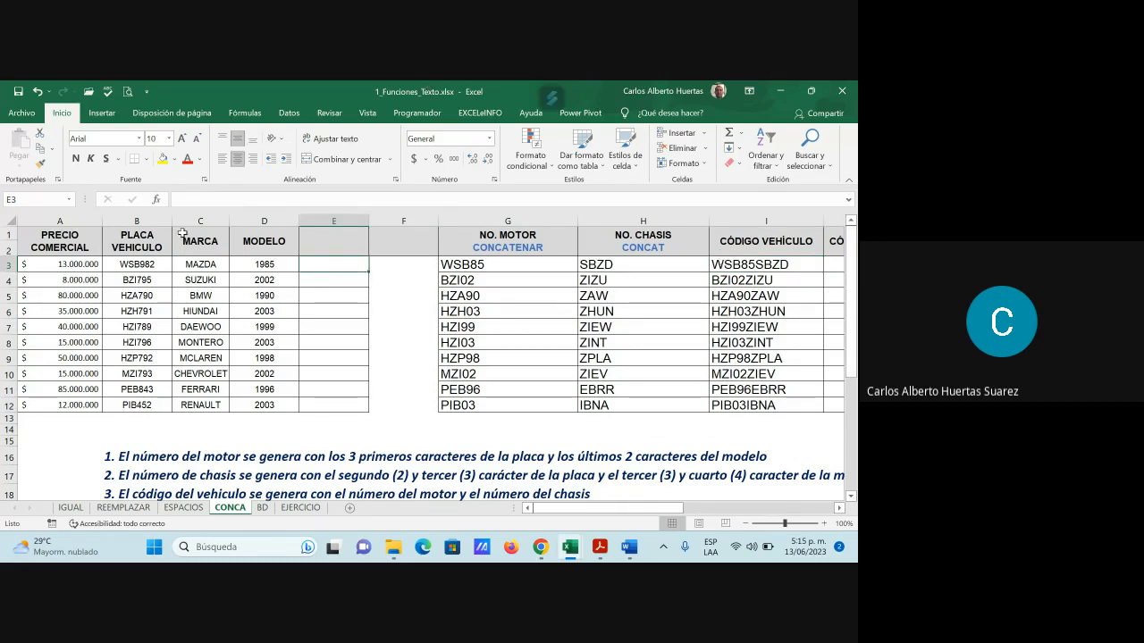
{"action": "left_click", "coordinate": [156, 200]}
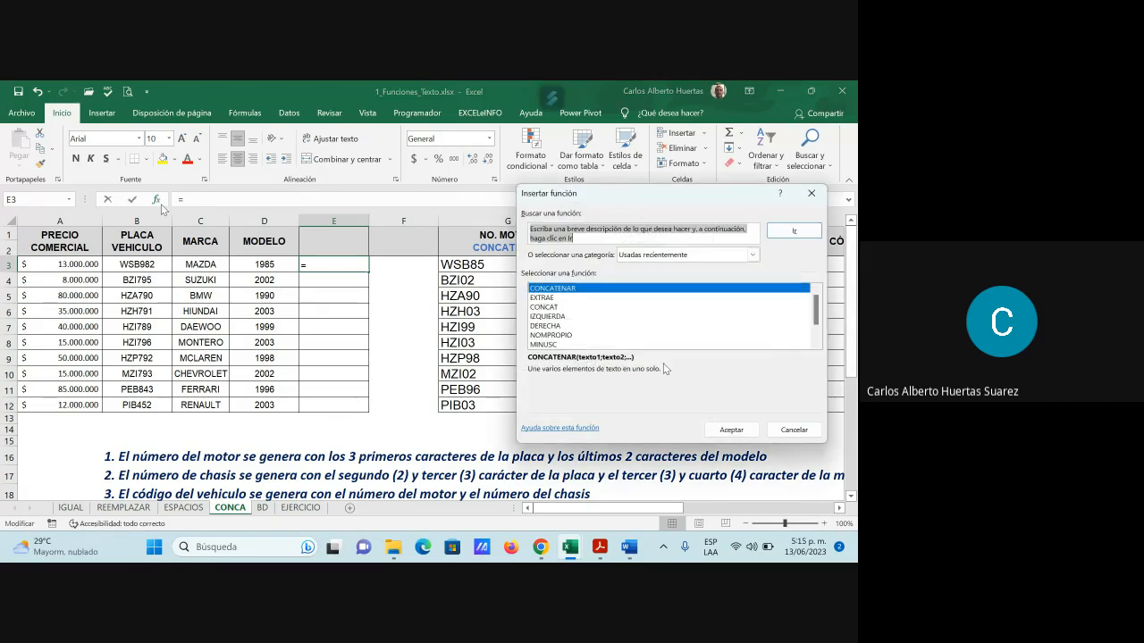
{"action": "left_click", "coordinate": [562, 317]}
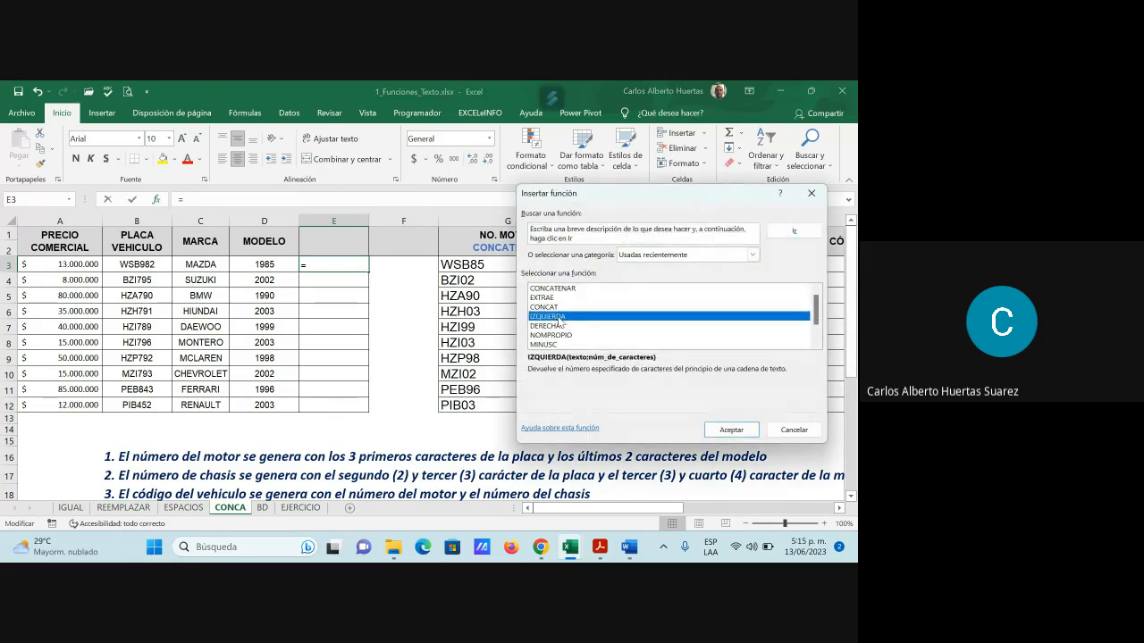
{"action": "left_click", "coordinate": [731, 429]}
{"action": "left_click_drag", "start_coordinate": [669, 231], "coordinate": [623, 320]}
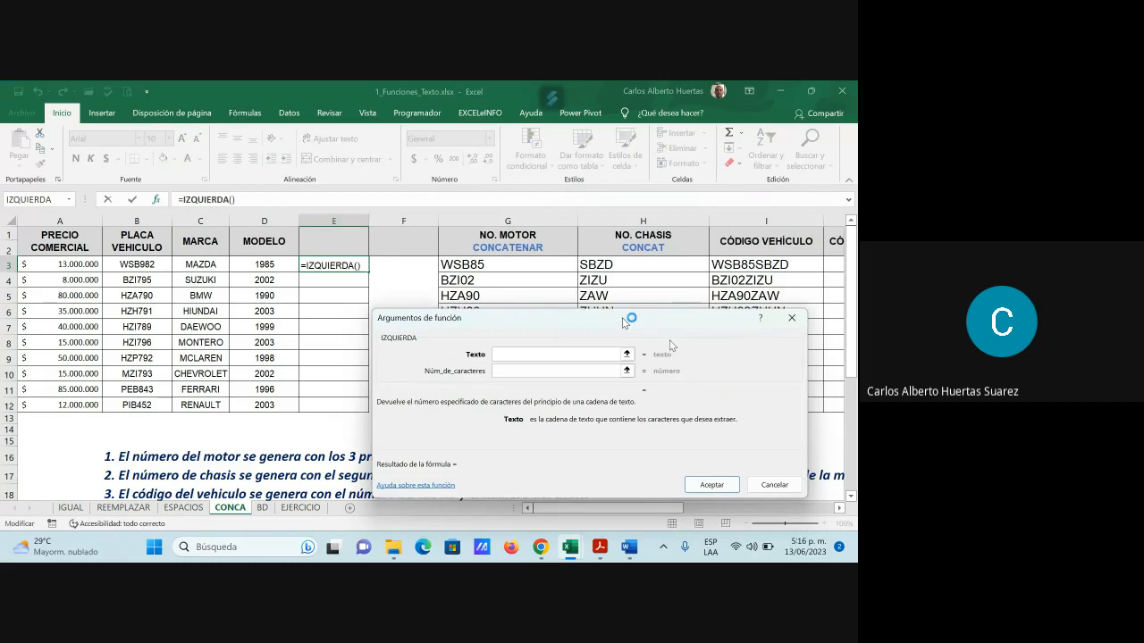
{"action": "left_click", "coordinate": [758, 265]}
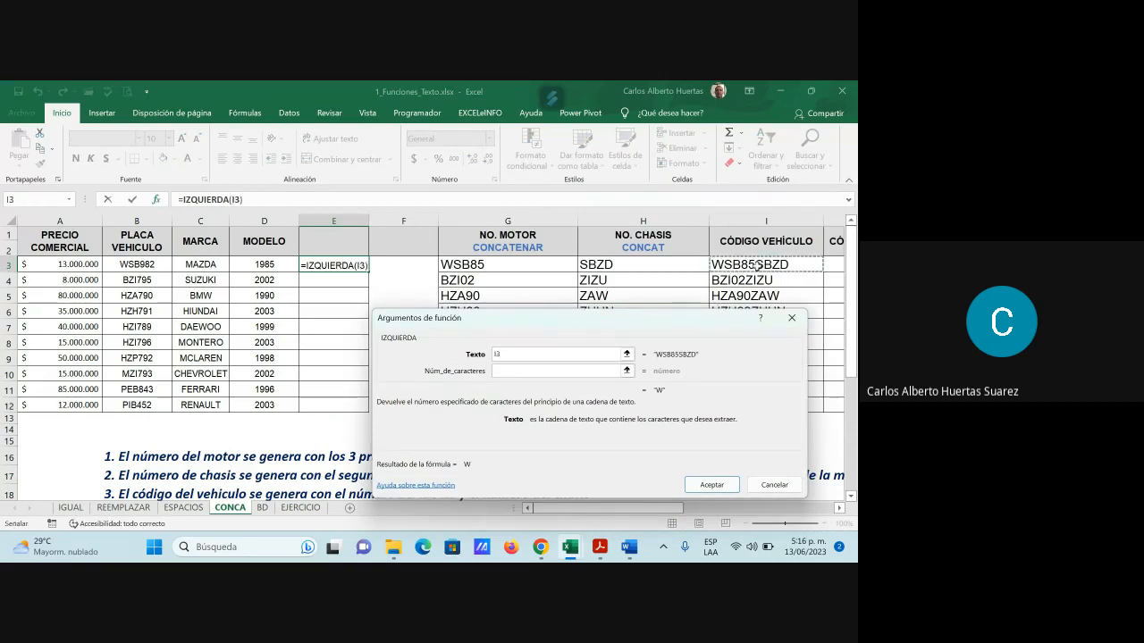
{"action": "left_click", "coordinate": [505, 372]}
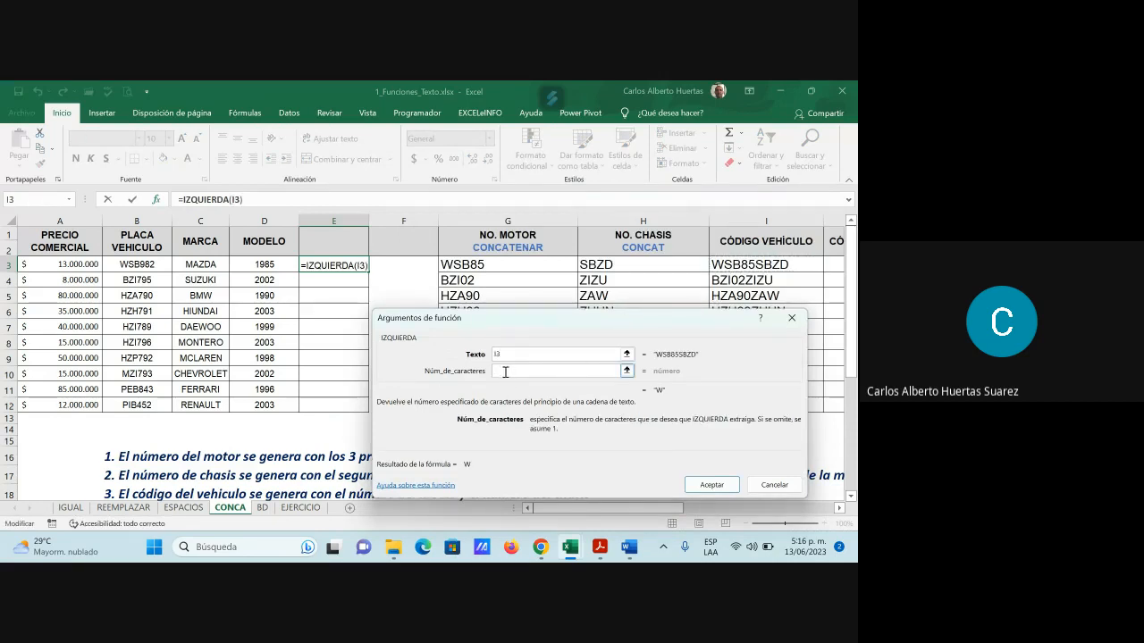
{"action": "type", "text": "3"}
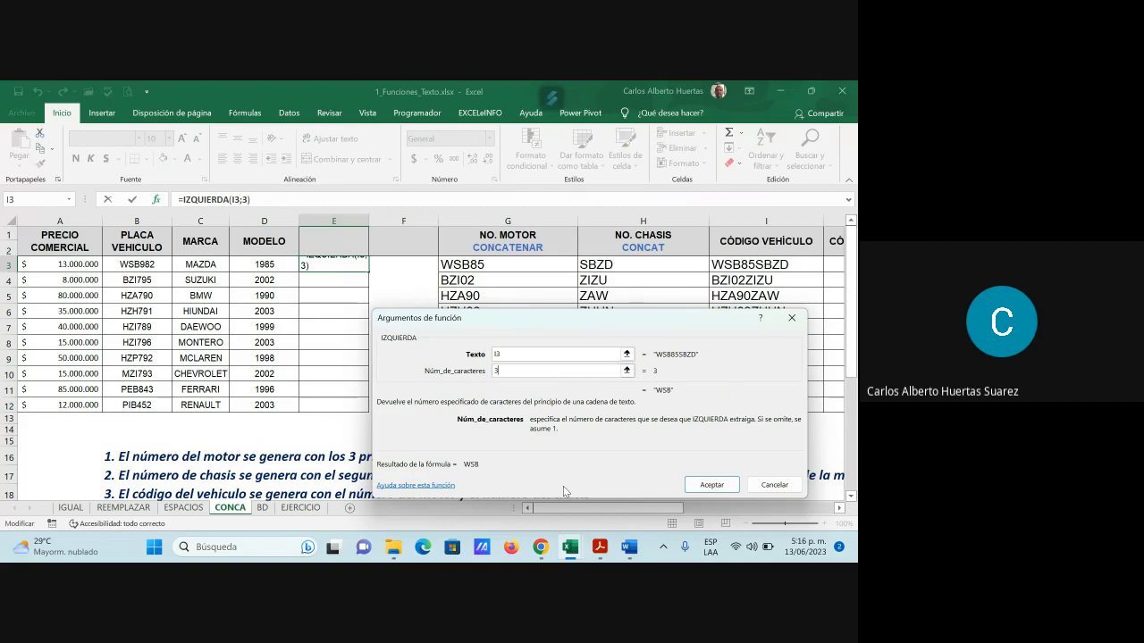
{"action": "left_click", "coordinate": [711, 484]}
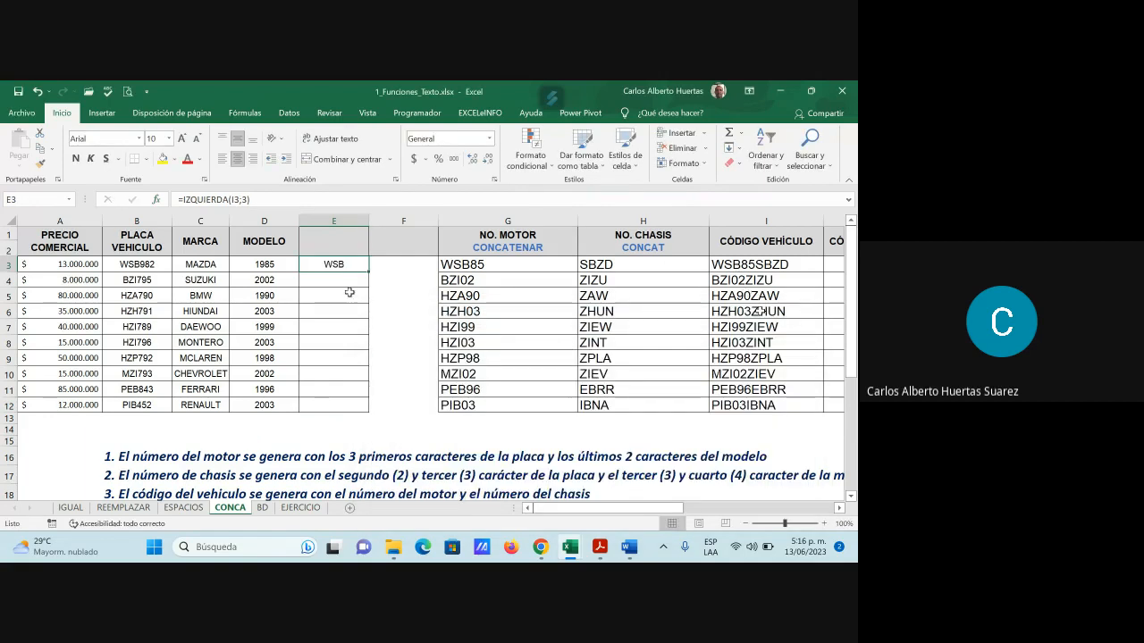
Copy the three-letter prefix formula in E3 down through E12
{"action": "scroll", "coordinate": [624, 466], "scroll_direction": "down", "scroll_amount": 1}
{"action": "scroll", "coordinate": [624, 466], "scroll_direction": "down", "scroll_amount": 3}
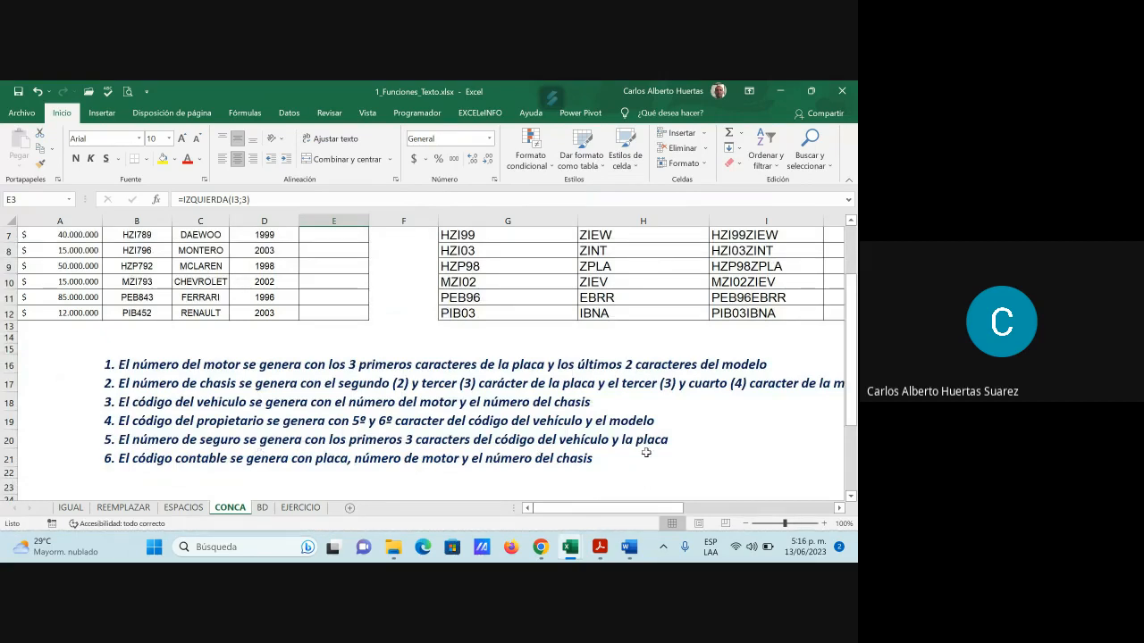
{"action": "scroll", "coordinate": [717, 460], "scroll_direction": "up", "scroll_amount": 2}
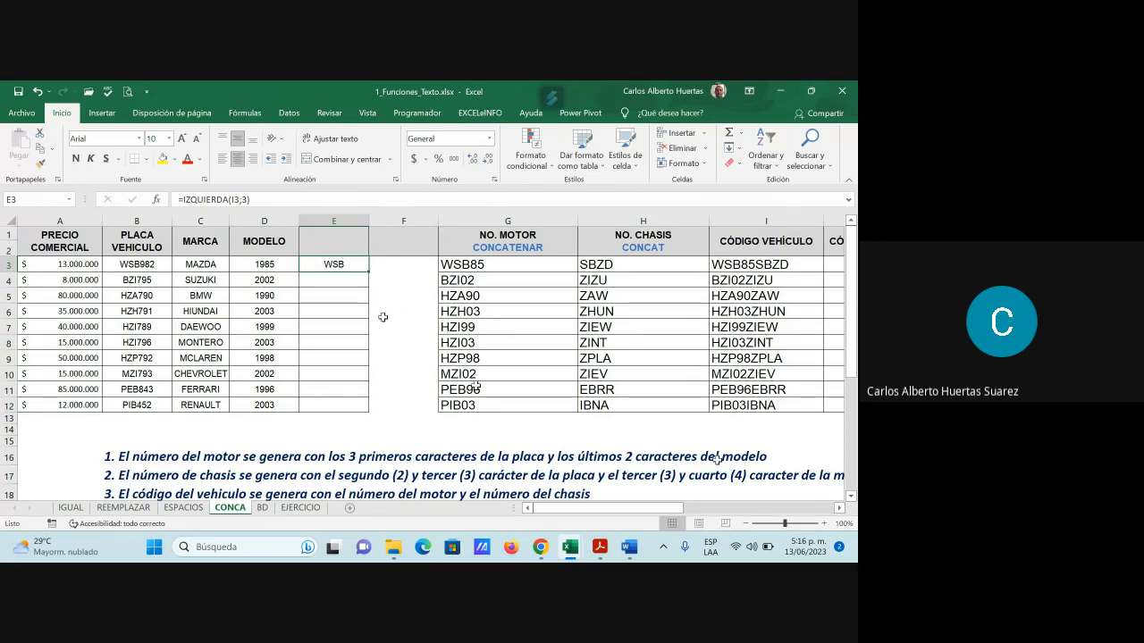
{"action": "scroll", "coordinate": [382, 317], "scroll_direction": "down", "scroll_amount": 3}
{"action": "scroll", "coordinate": [283, 311], "scroll_direction": "up", "scroll_amount": 3}
{"action": "scroll", "coordinate": [389, 396], "scroll_direction": "down", "scroll_amount": 2}
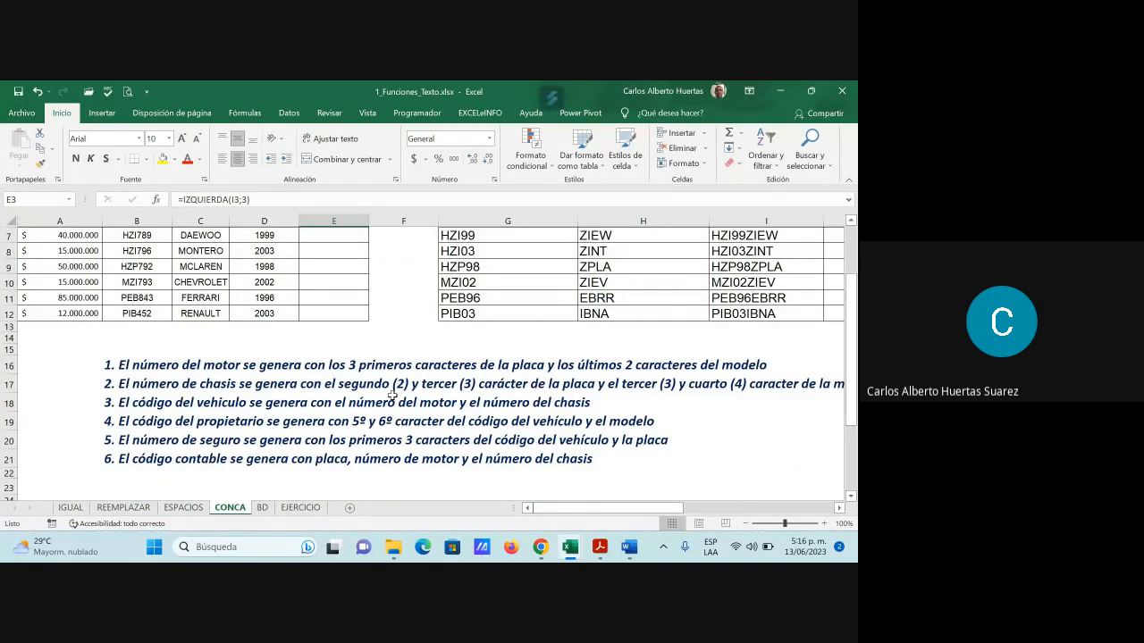
{"action": "scroll", "coordinate": [392, 394], "scroll_direction": "up", "scroll_amount": 2}
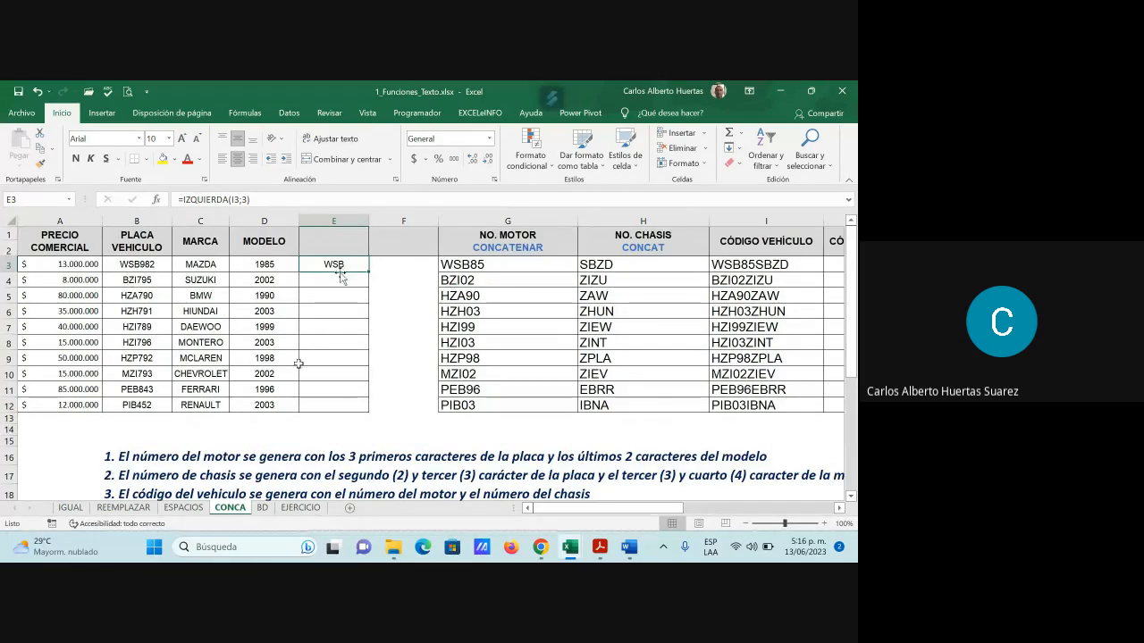
{"action": "left_click", "coordinate": [396, 268]}
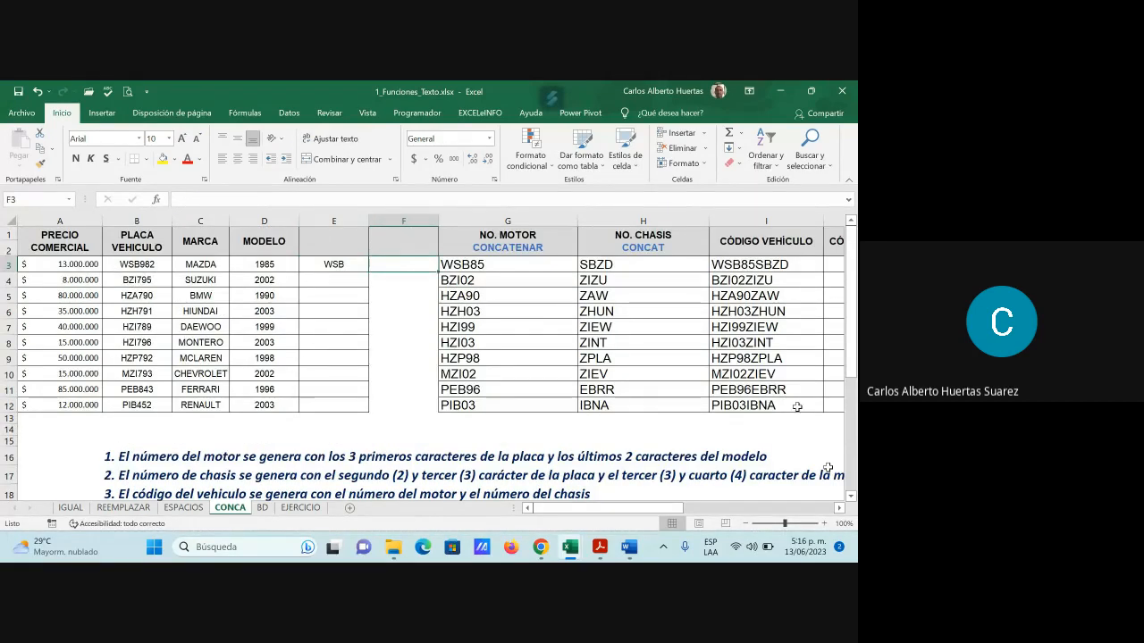
{"action": "type", "text": "="}
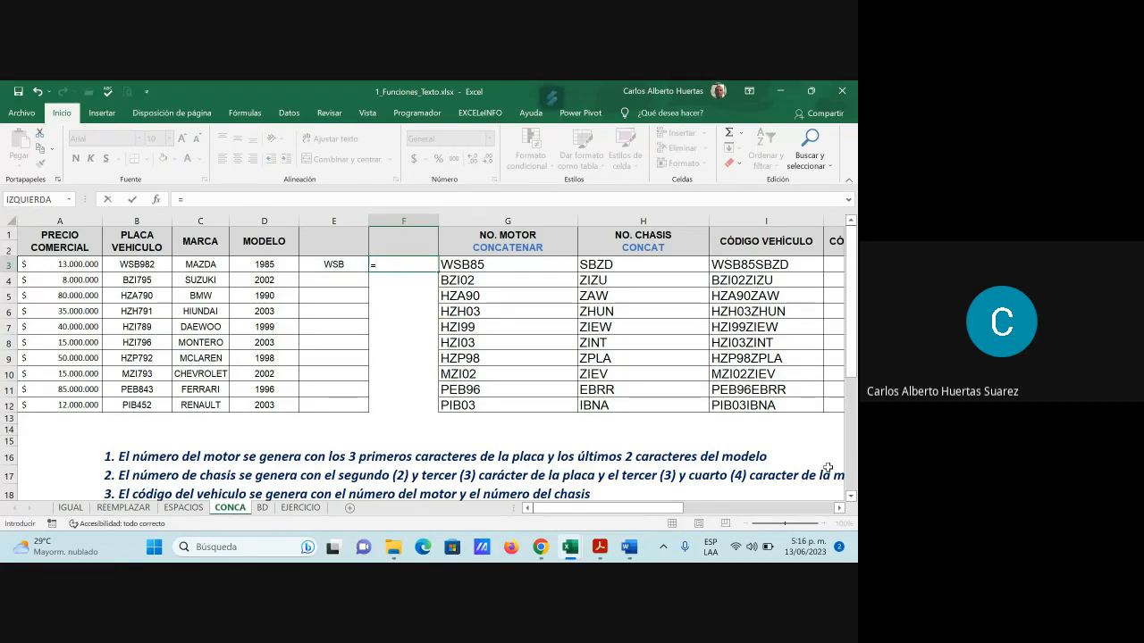
{"action": "key", "text": "BackSpace"}
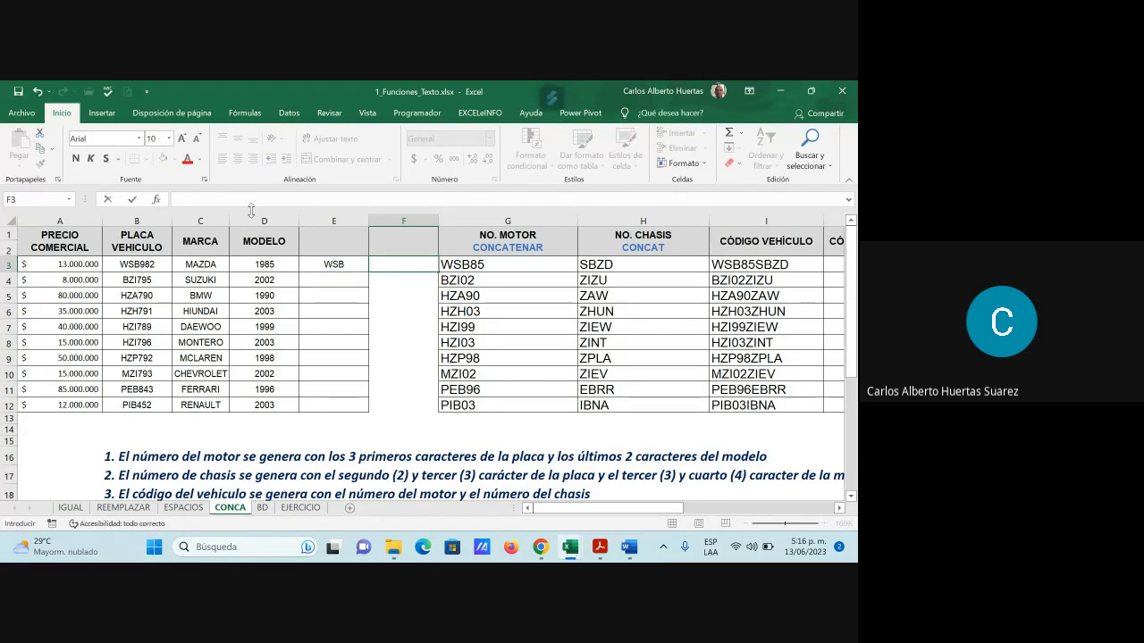
{"action": "key", "text": "shift+F3"}
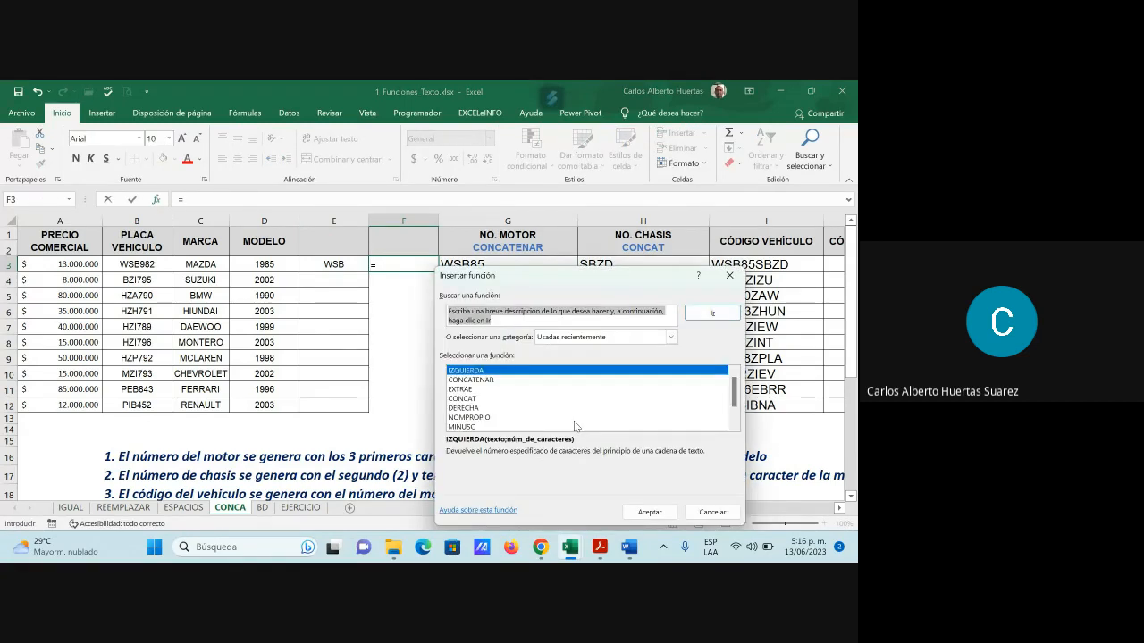
{"action": "left_click", "coordinate": [484, 383]}
{"action": "left_click", "coordinate": [649, 511]}
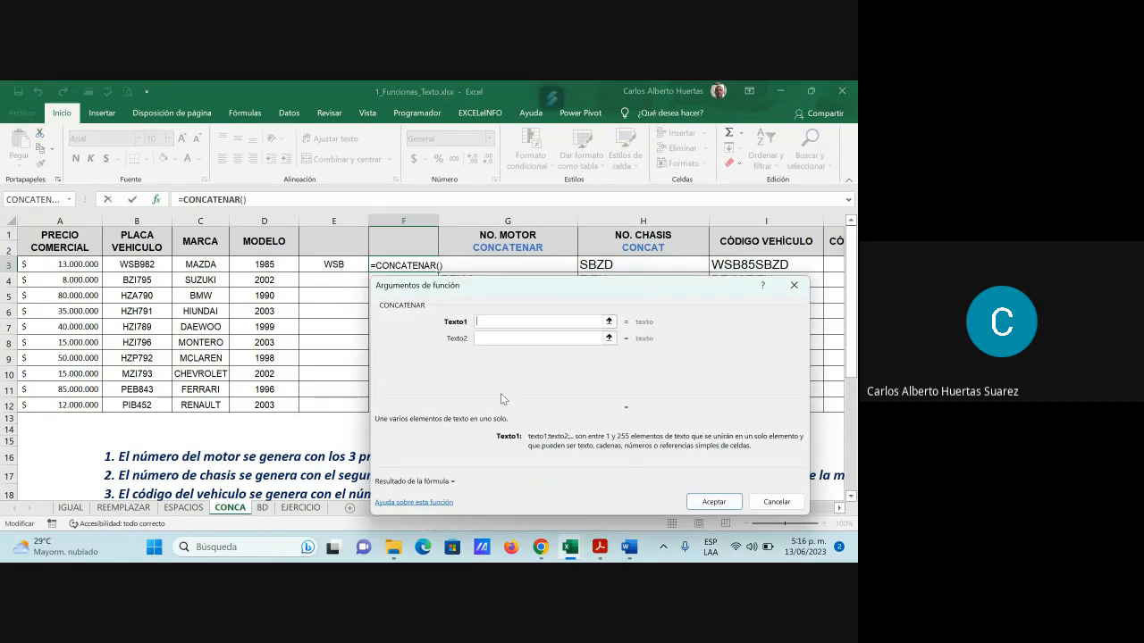
{"action": "key", "text": "Escape"}
{"action": "left_click", "coordinate": [335, 265]}
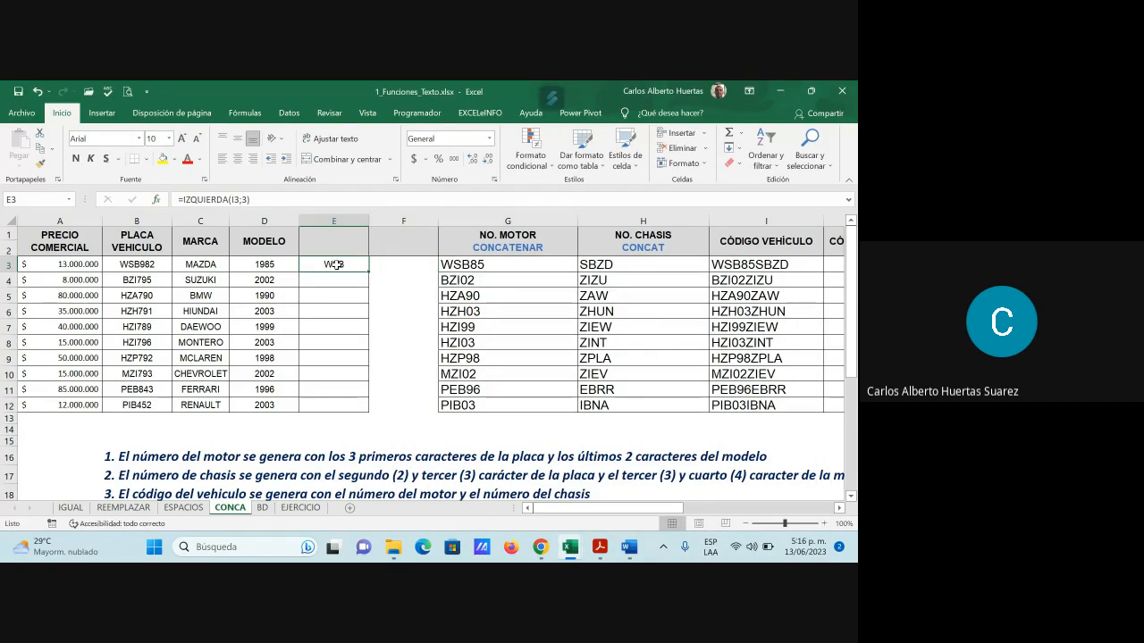
{"action": "left_click_drag", "start_coordinate": [367, 271], "coordinate": [355, 406]}
Fill F3:F12 with =CONCATENAR(E3;B3), giving codes WSBWSB982 through PIBPIB452
{"action": "key", "text": "Right"}
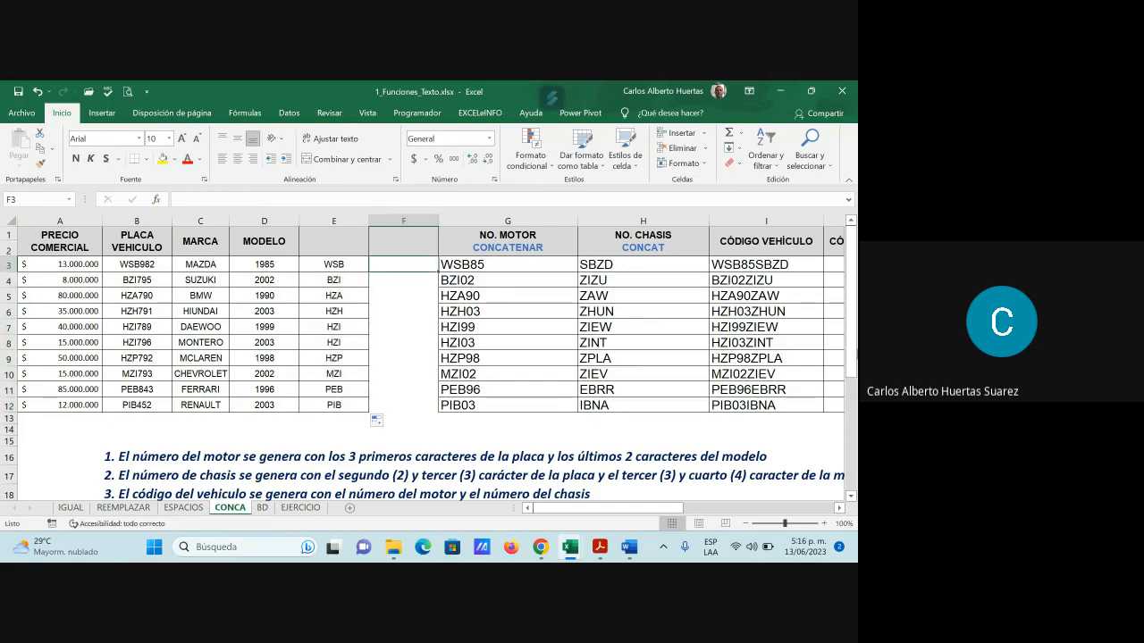
{"action": "left_click", "coordinate": [158, 199]}
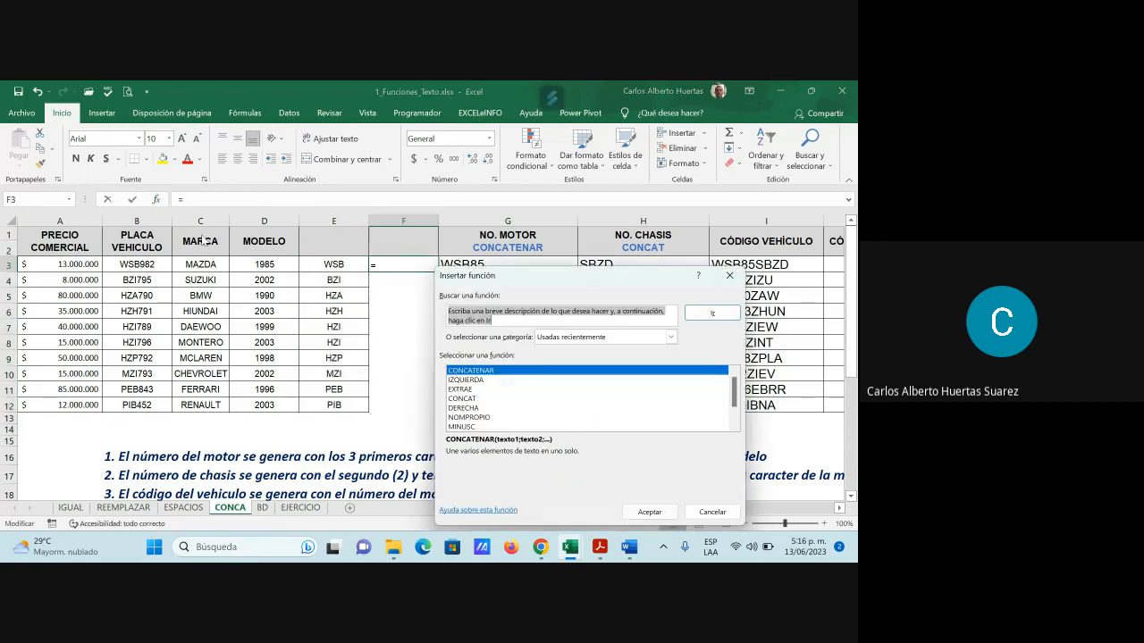
{"action": "double_click", "coordinate": [490, 373]}
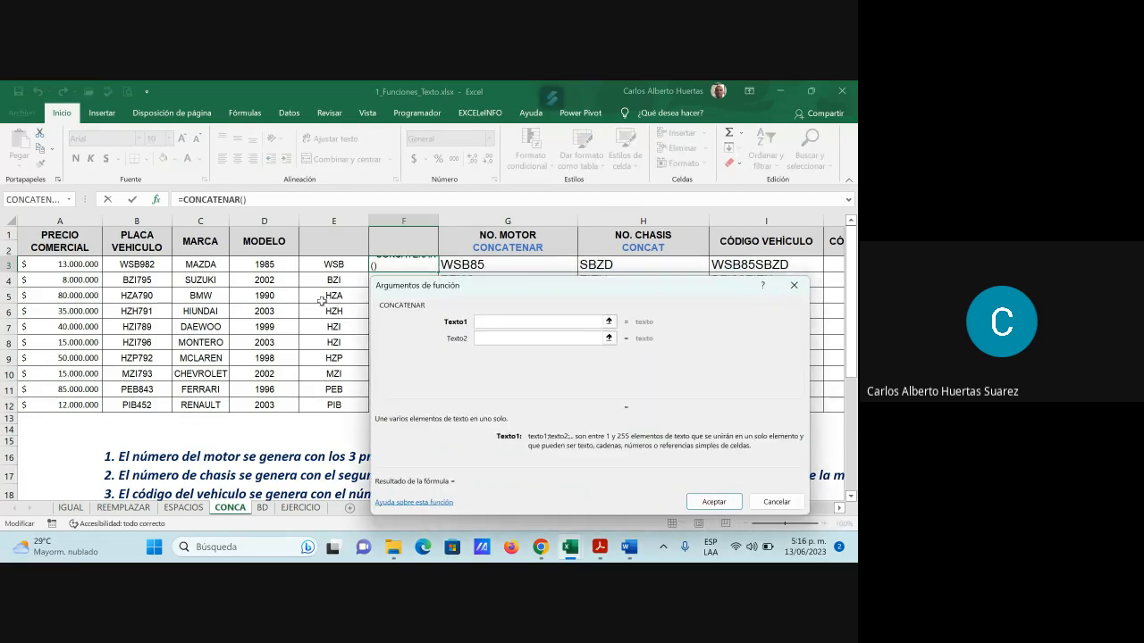
{"action": "left_click", "coordinate": [334, 265]}
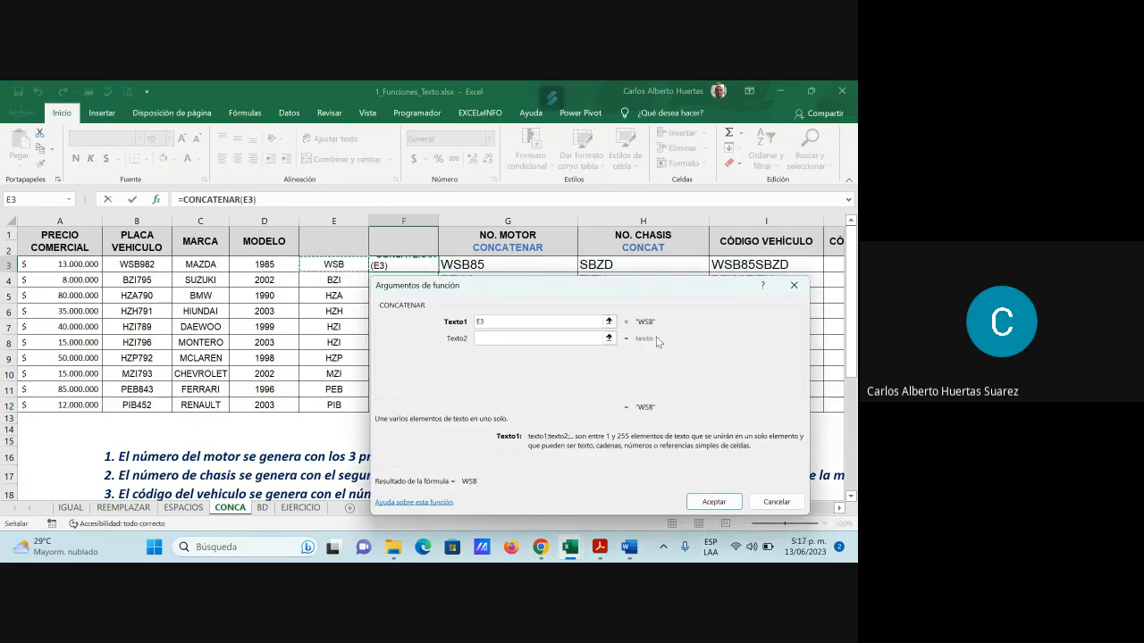
{"action": "left_click", "coordinate": [503, 338]}
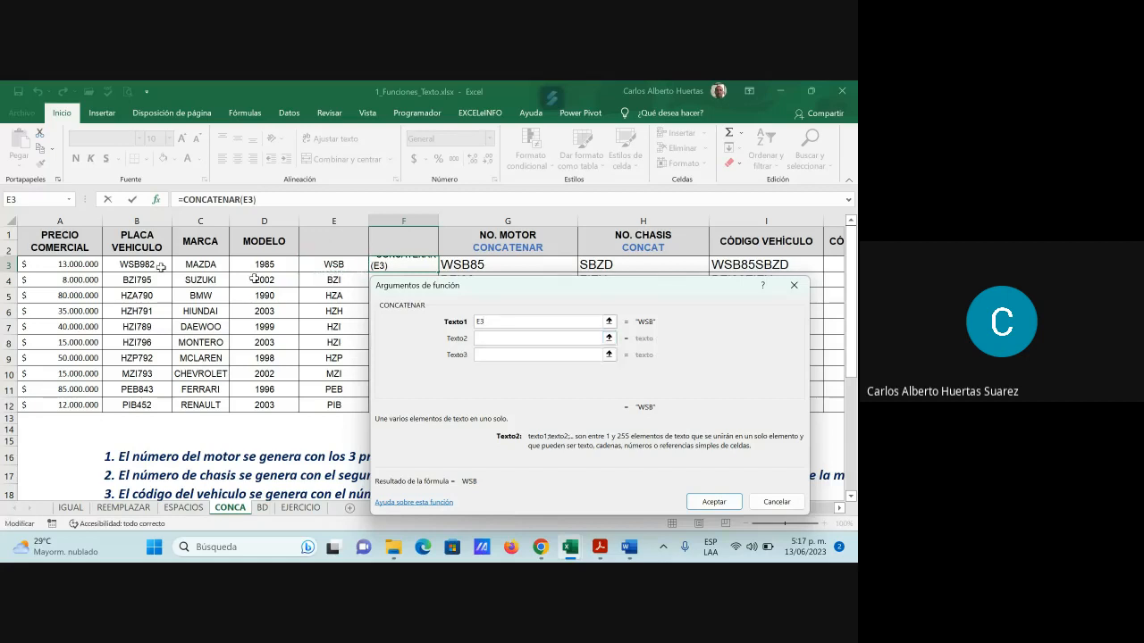
{"action": "left_click", "coordinate": [137, 264]}
{"action": "key", "text": "Return"}
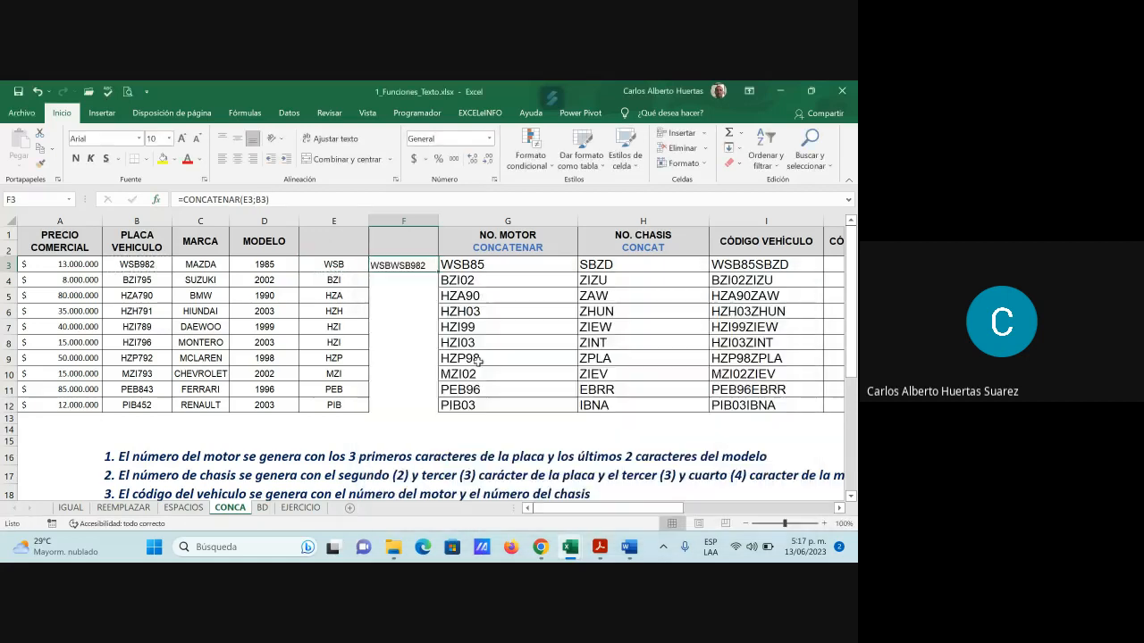
{"action": "left_click_drag", "start_coordinate": [438, 271], "coordinate": [461, 413]}
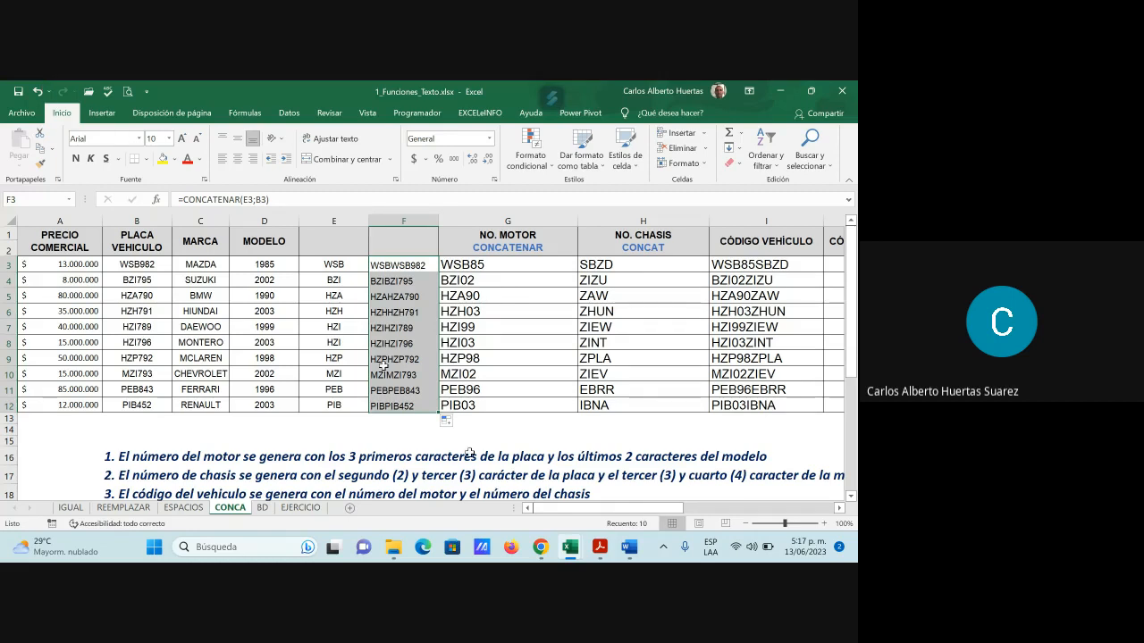
Convert the joined codes in F3:F12 from CONCATENAR formulas to plain pasted values
{"action": "scroll", "coordinate": [554, 431], "scroll_direction": "down", "scroll_amount": 2}
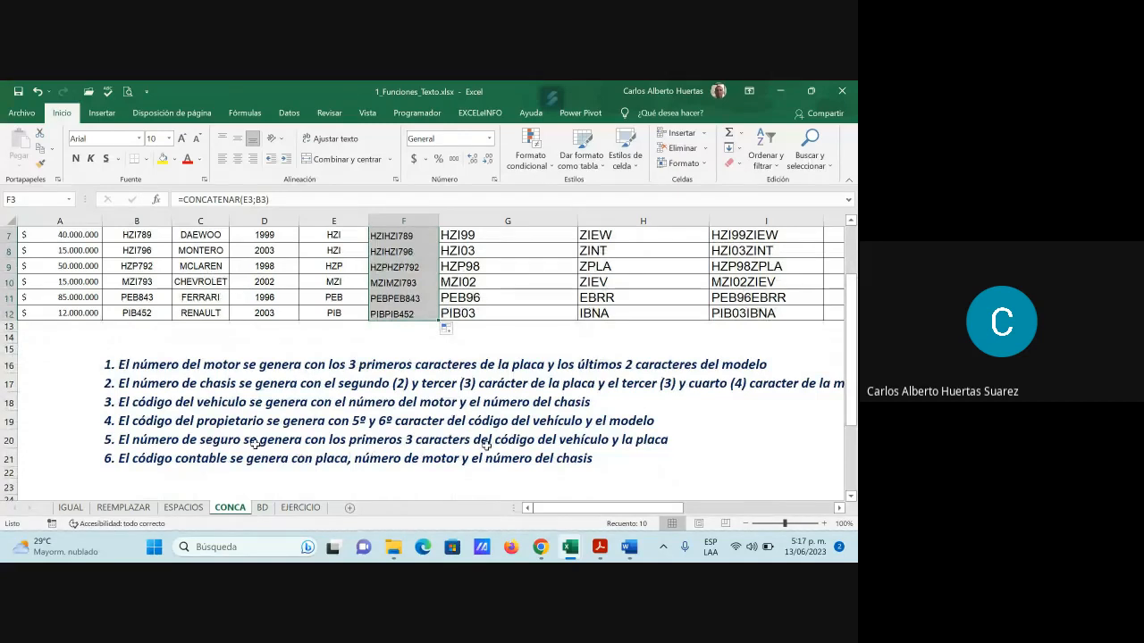
{"action": "scroll", "coordinate": [614, 439], "scroll_direction": "up", "scroll_amount": 1}
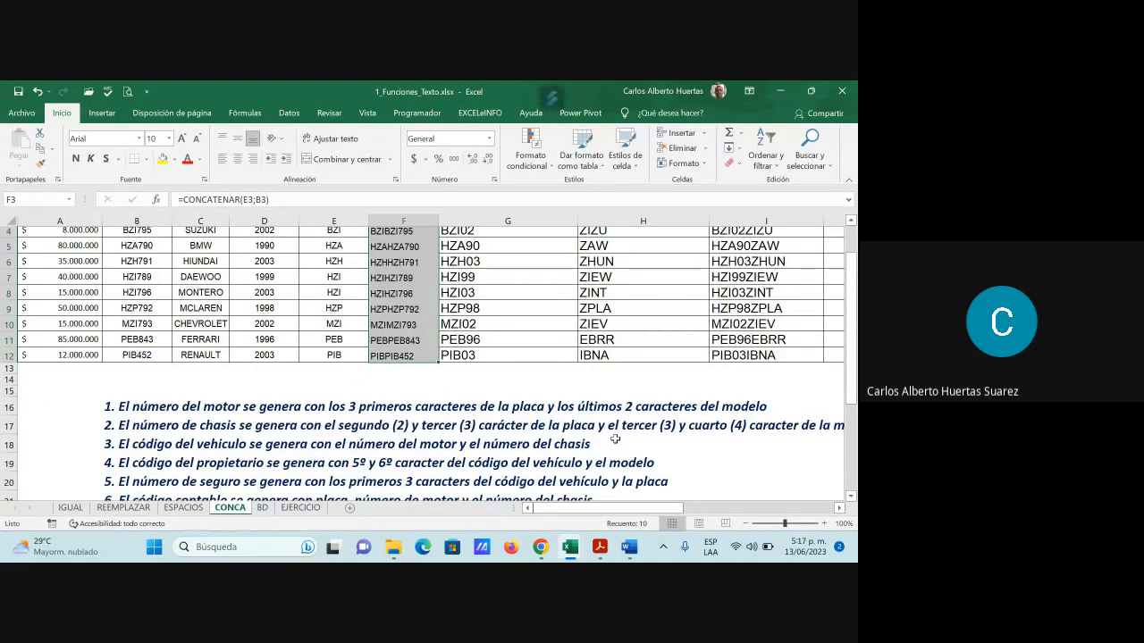
{"action": "scroll", "coordinate": [615, 438], "scroll_direction": "up", "scroll_amount": 1}
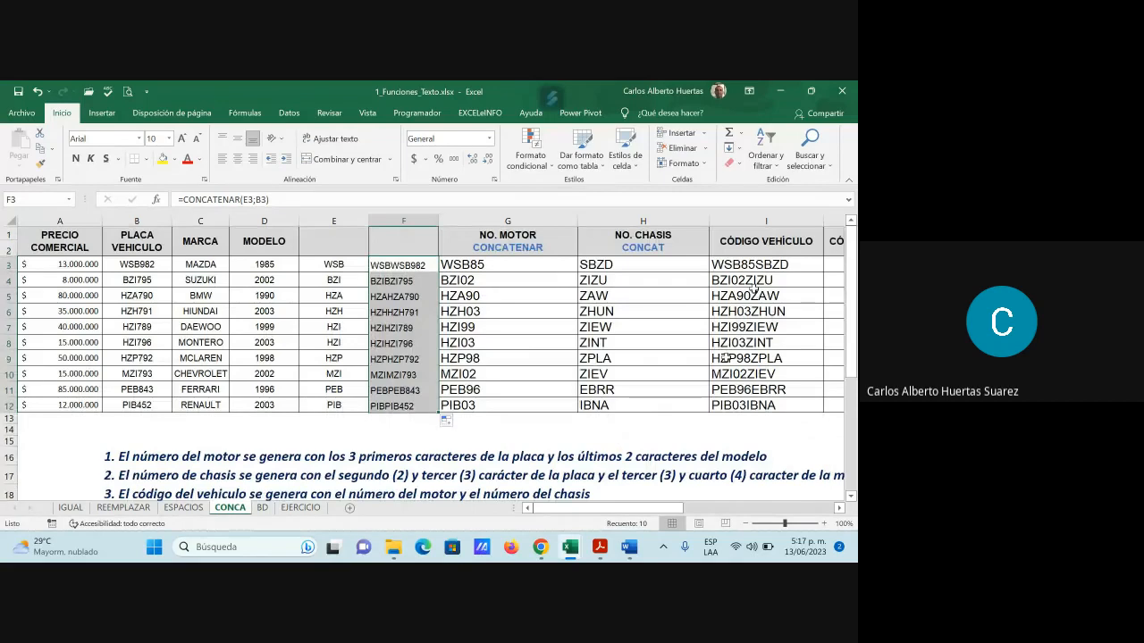
{"action": "scroll", "coordinate": [589, 496], "scroll_direction": "down", "scroll_amount": 2}
{"action": "scroll", "coordinate": [608, 469], "scroll_direction": "up", "scroll_amount": 2}
{"action": "key", "text": "ctrl+c"}
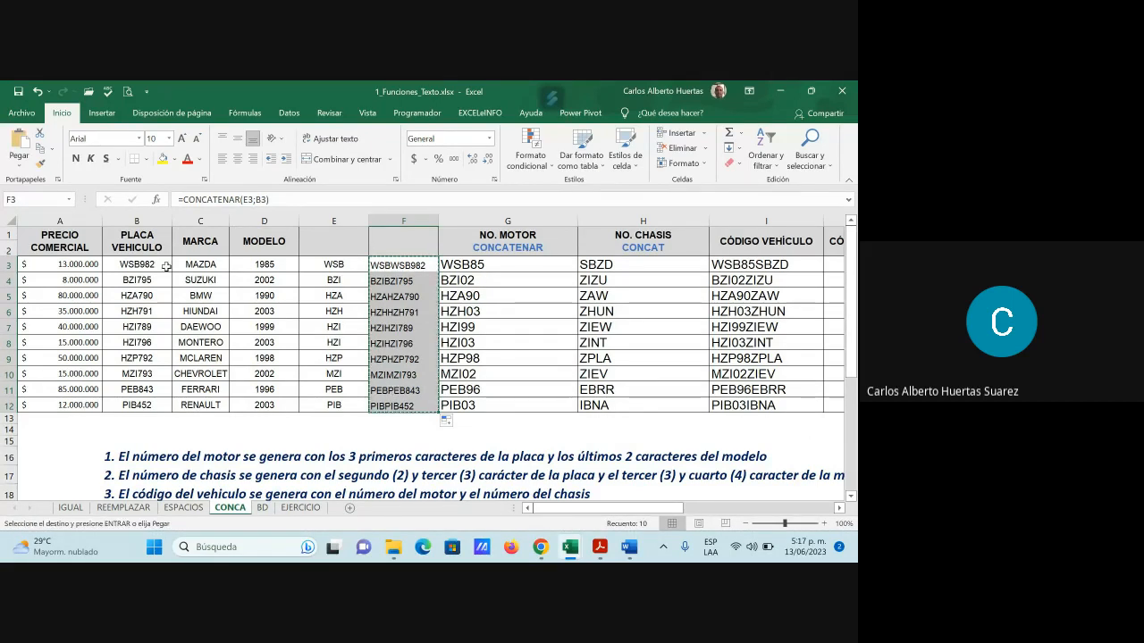
{"action": "left_click", "coordinate": [17, 164]}
{"action": "left_click", "coordinate": [16, 254]}
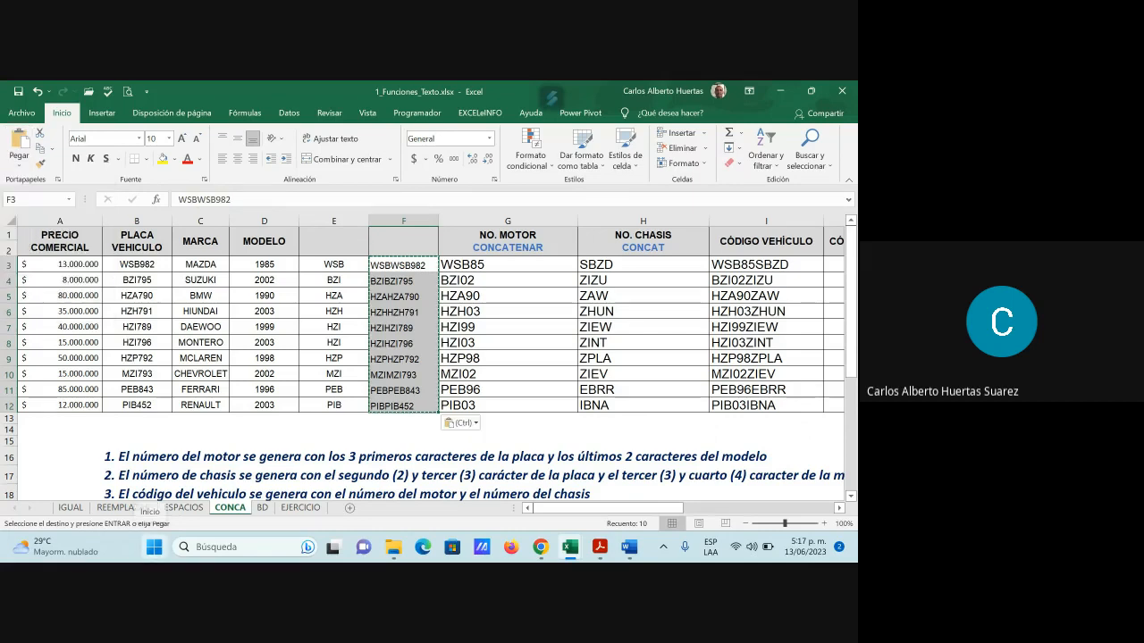
{"action": "key", "text": "Escape"}
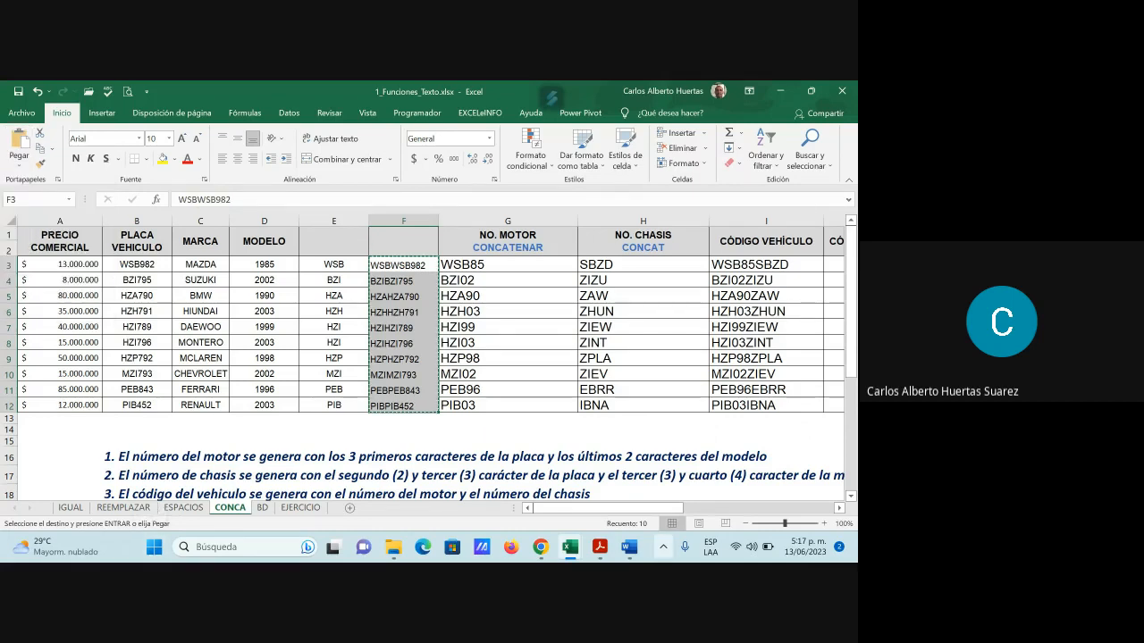
{"action": "left_click_drag", "start_coordinate": [622, 508], "coordinate": [713, 513]}
Paste the insurance codes into NO. SEGURO ROBO cells K3:K12
{"action": "left_click", "coordinate": [653, 268]}
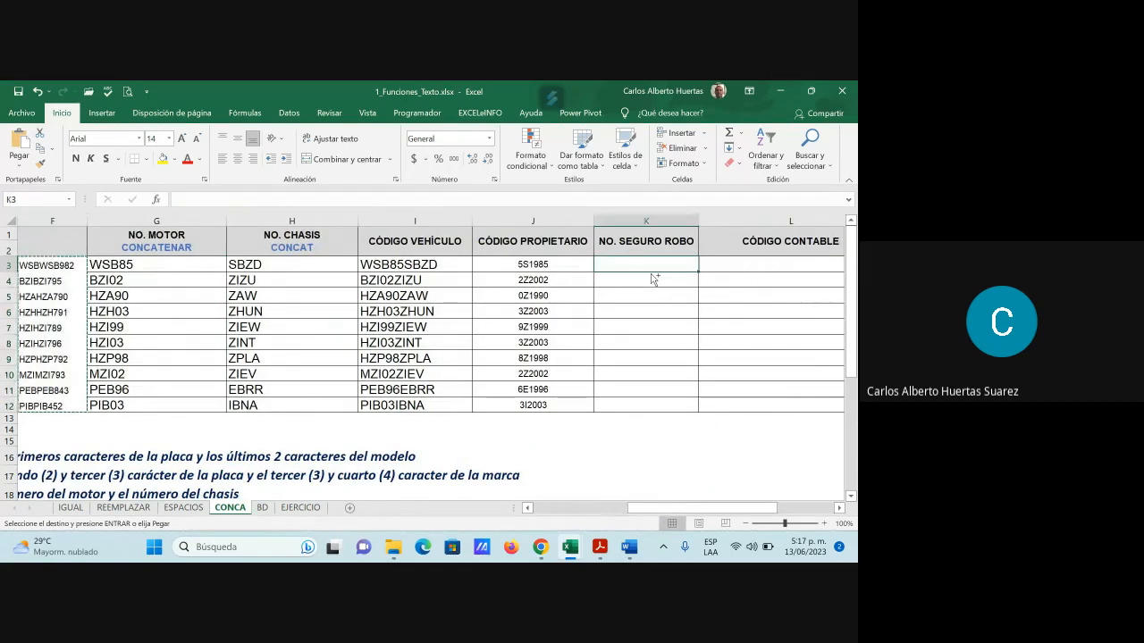
{"action": "key", "text": "ctrl+v"}
{"action": "left_click", "coordinate": [645, 327]}
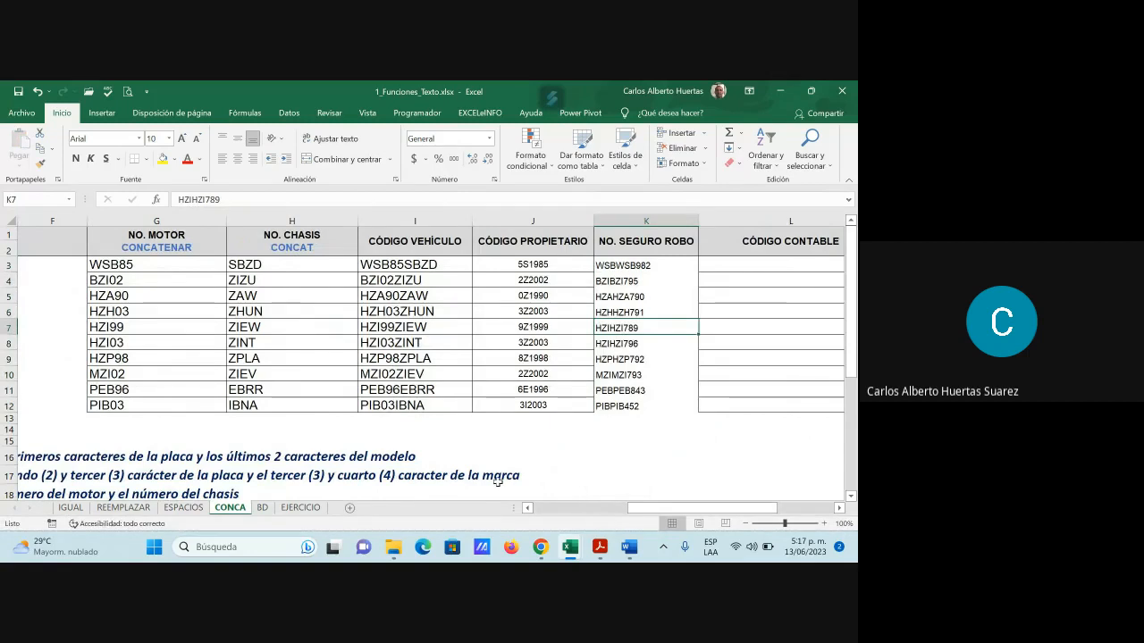
{"action": "left_click_drag", "start_coordinate": [665, 516], "coordinate": [572, 518]}
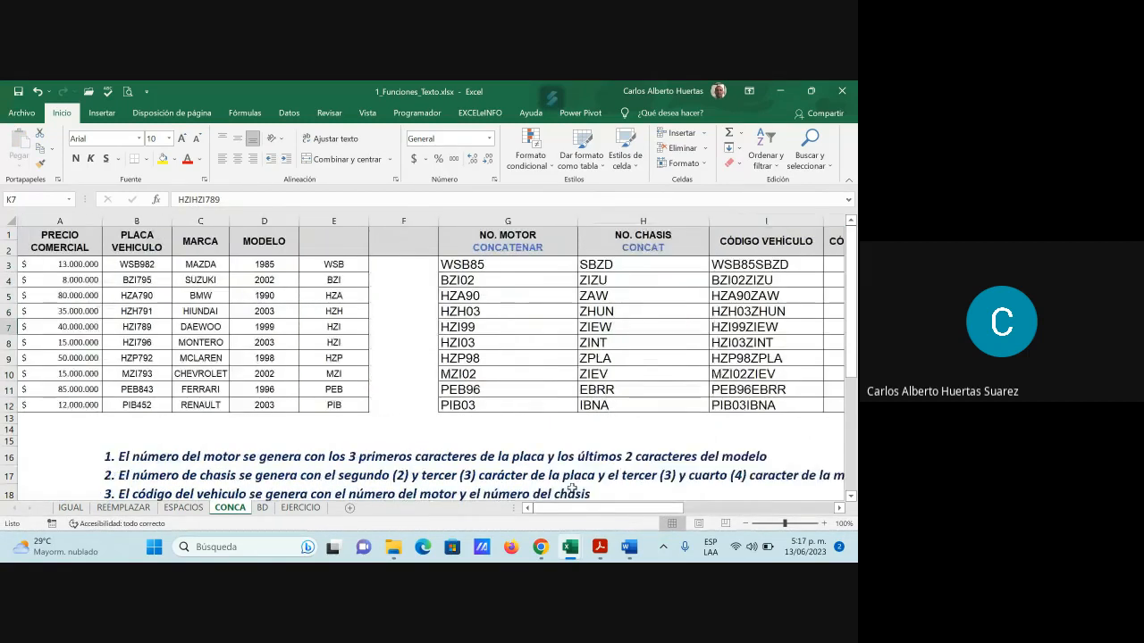
{"action": "scroll", "coordinate": [569, 423], "scroll_direction": "down", "scroll_amount": 2}
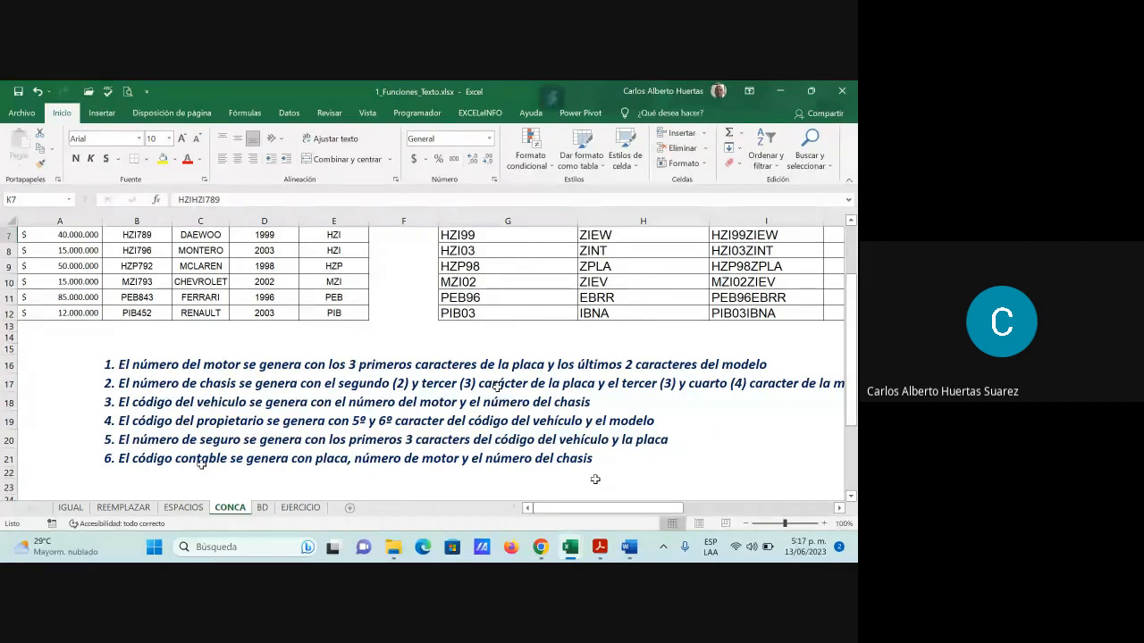
{"action": "scroll", "coordinate": [571, 406], "scroll_direction": "up", "scroll_amount": 1}
{"action": "scroll", "coordinate": [536, 384], "scroll_direction": "up", "scroll_amount": 2}
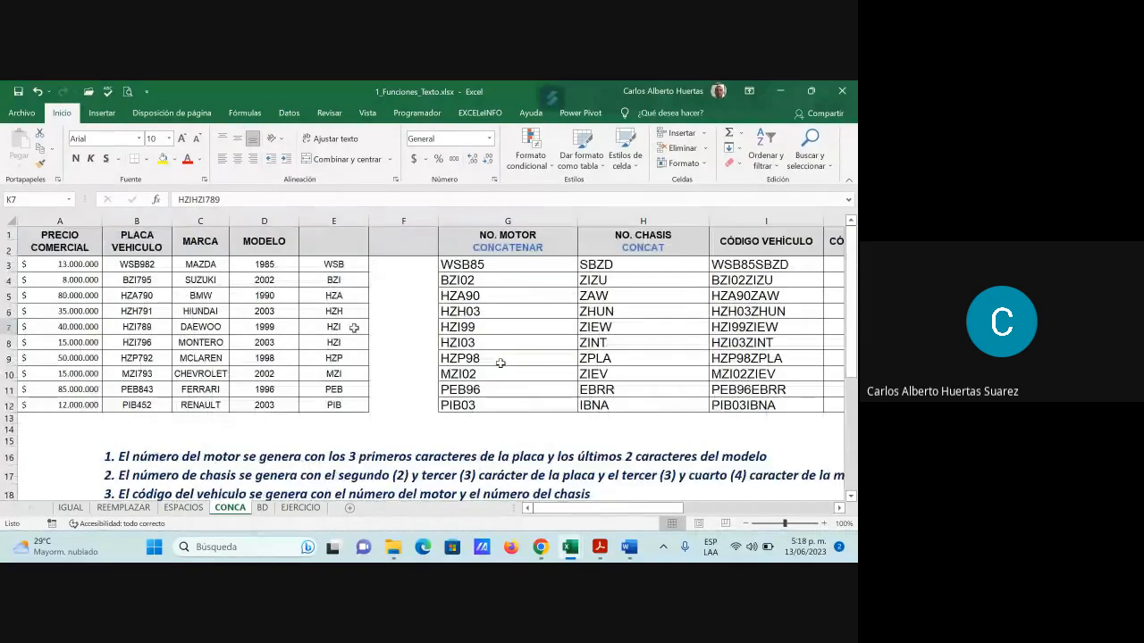
Review the plate in B3, motor number in G3 and chassis number in H3
{"action": "left_click", "coordinate": [148, 266]}
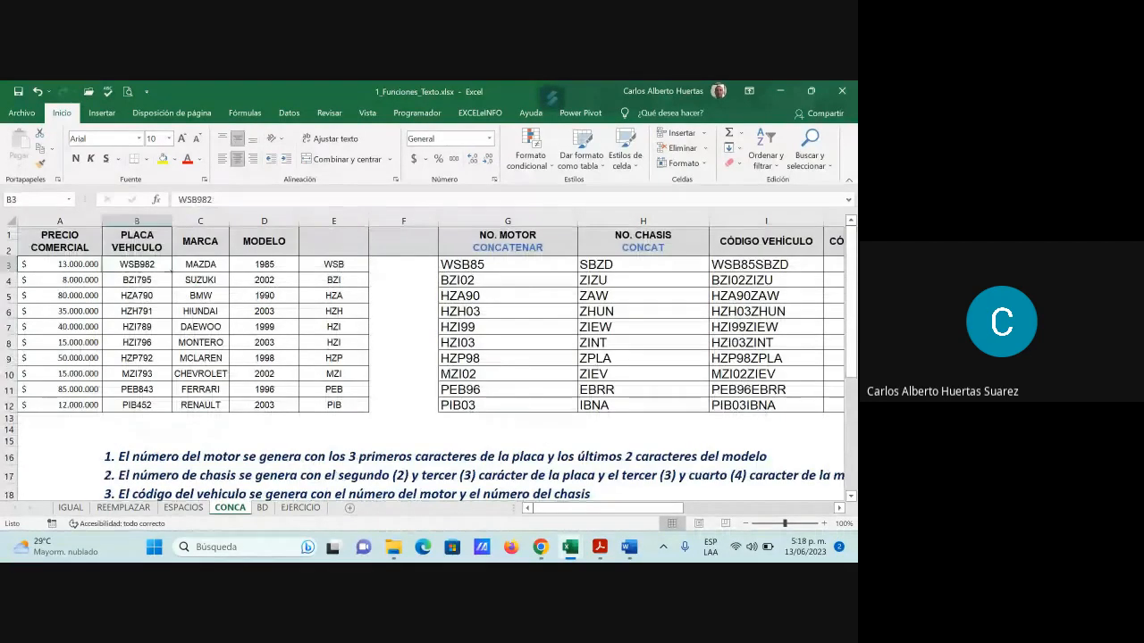
{"action": "left_click", "coordinate": [509, 268]}
{"action": "scroll", "coordinate": [541, 414], "scroll_direction": "down", "scroll_amount": 3}
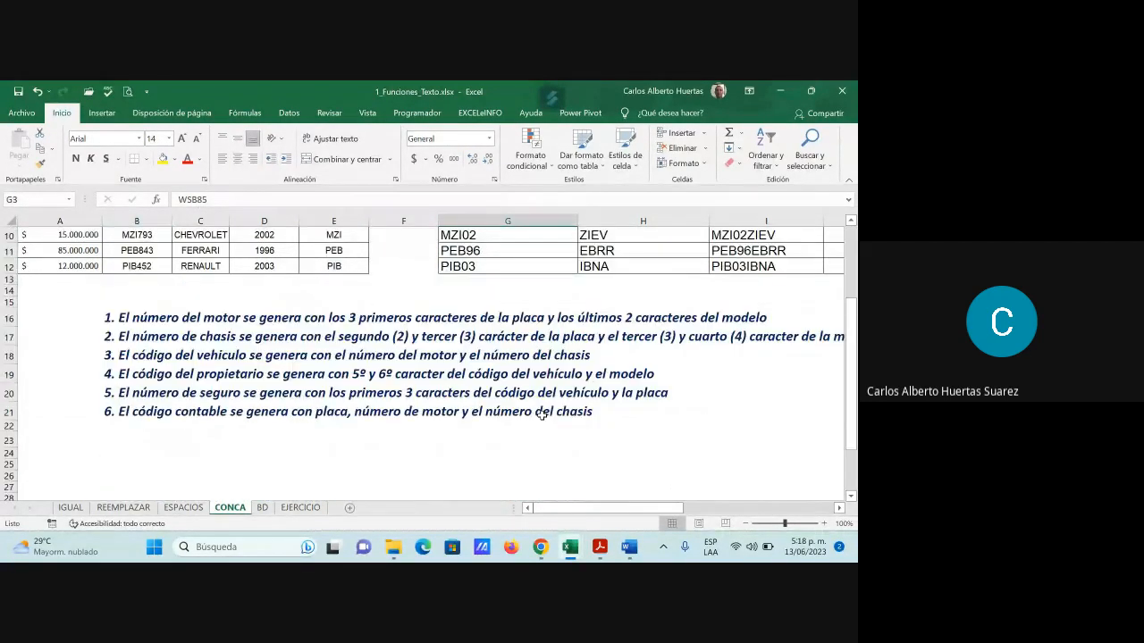
{"action": "scroll", "coordinate": [541, 413], "scroll_direction": "up", "scroll_amount": 3}
{"action": "left_click", "coordinate": [631, 263]}
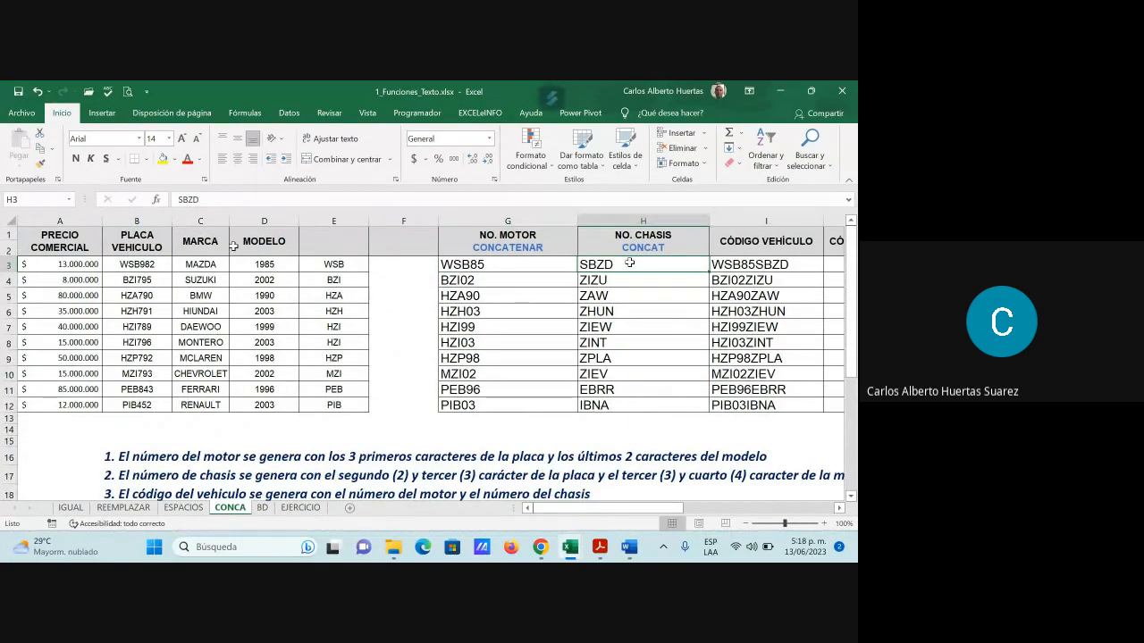
{"action": "left_click", "coordinate": [132, 264]}
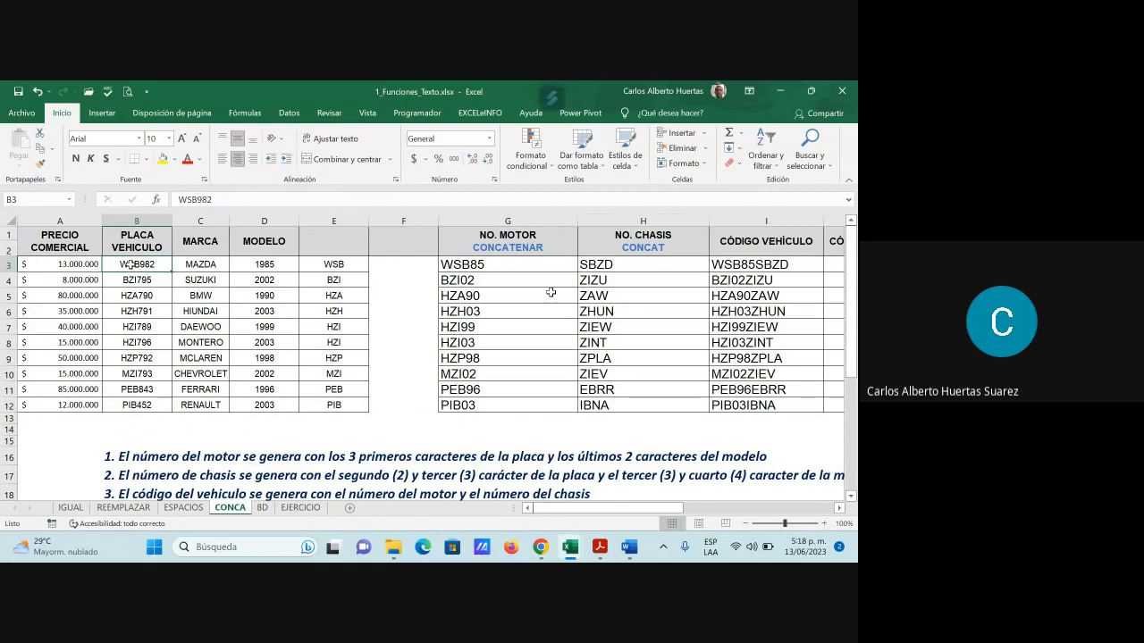
{"action": "left_click", "coordinate": [518, 264]}
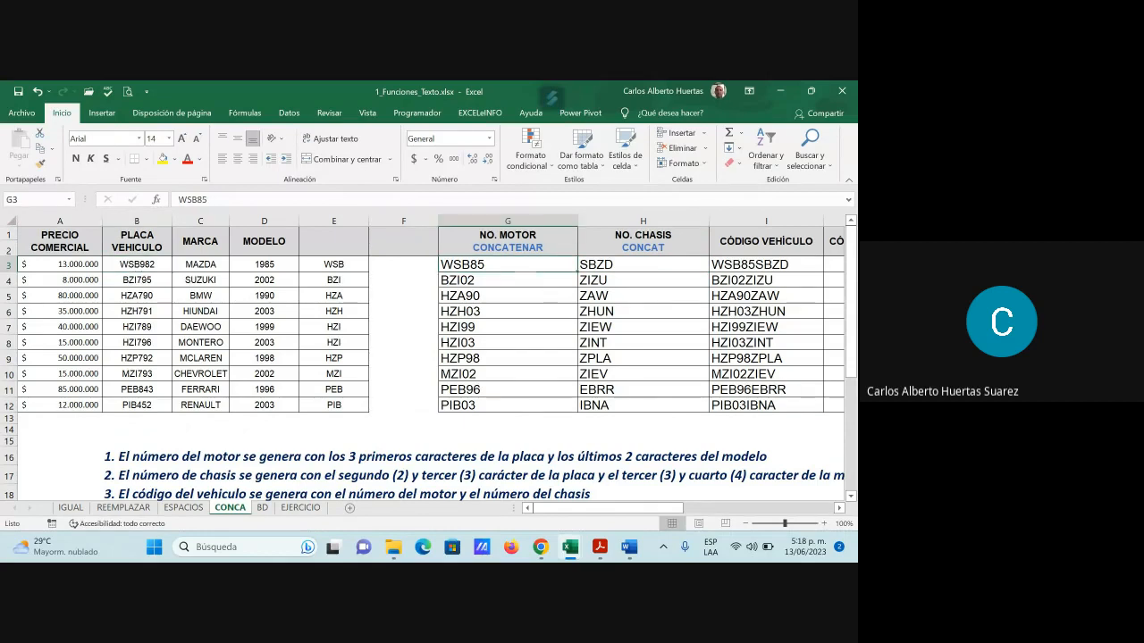
{"action": "left_click", "coordinate": [617, 265]}
{"action": "left_click_drag", "start_coordinate": [658, 507], "coordinate": [756, 503]}
{"action": "left_click", "coordinate": [771, 266]}
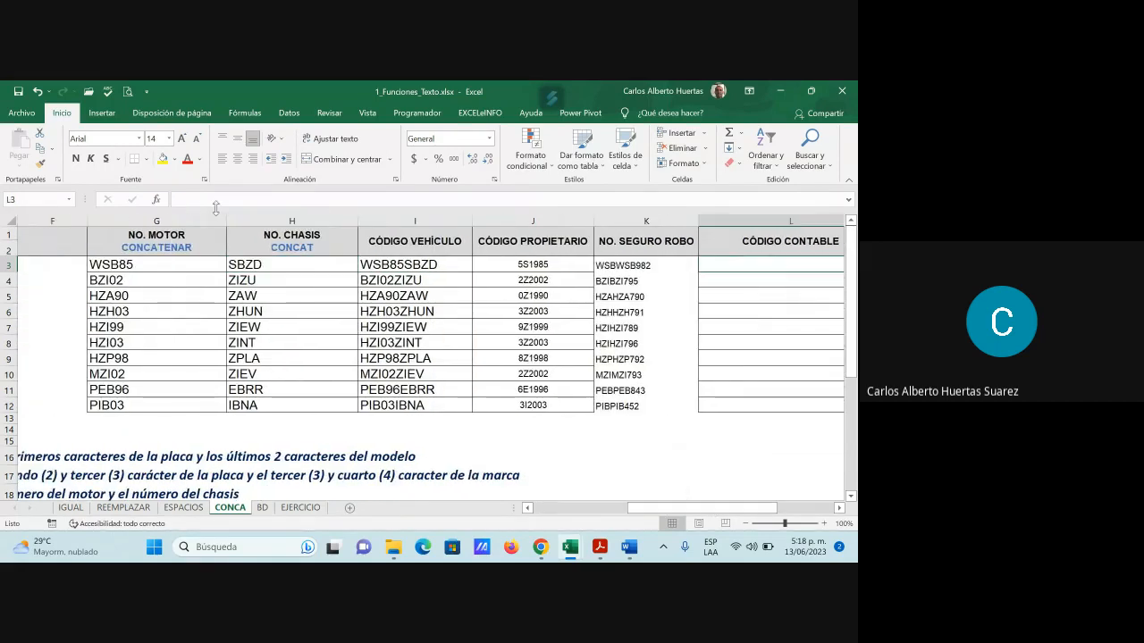
Insert the CONCATENAR function in L3 and browse its text argument fields
{"action": "left_click", "coordinate": [163, 203]}
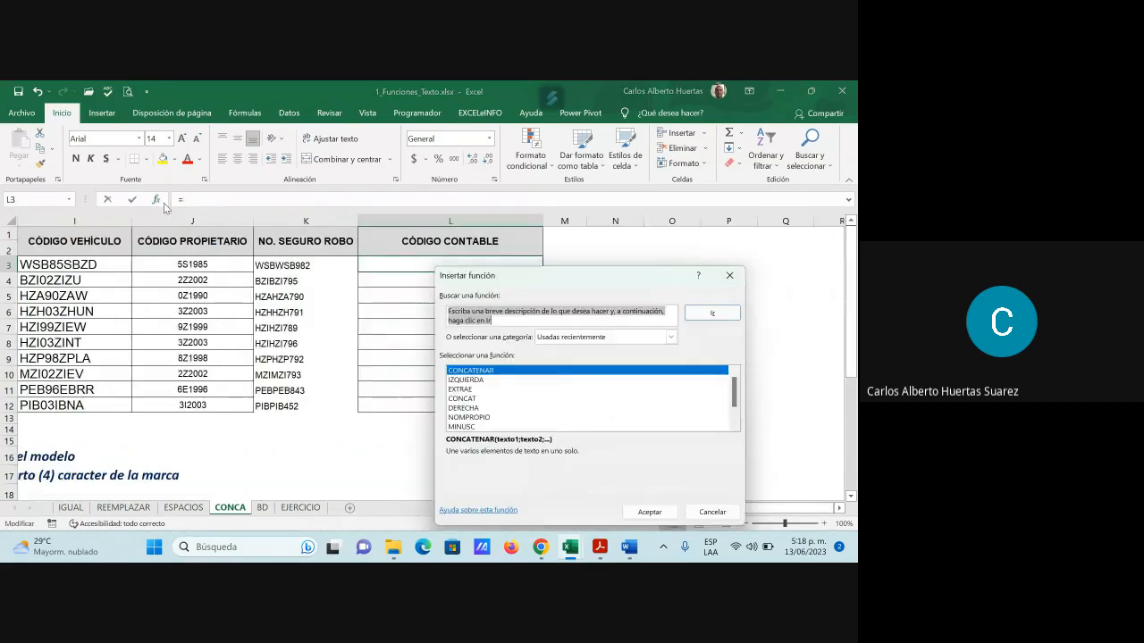
{"action": "left_click", "coordinate": [646, 515]}
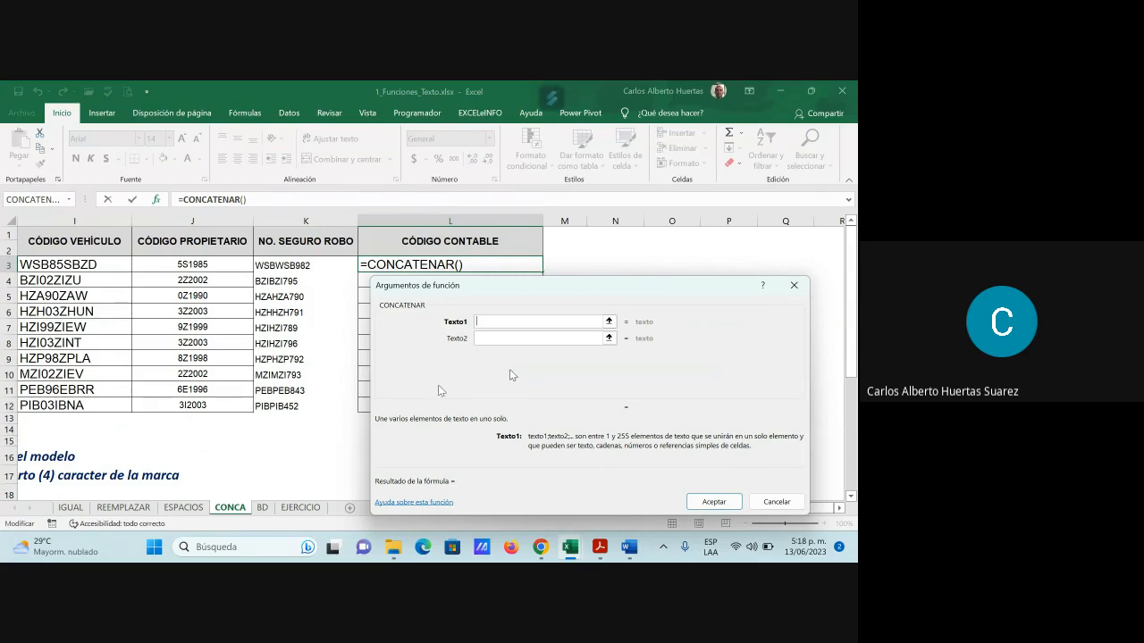
{"action": "left_click", "coordinate": [490, 340]}
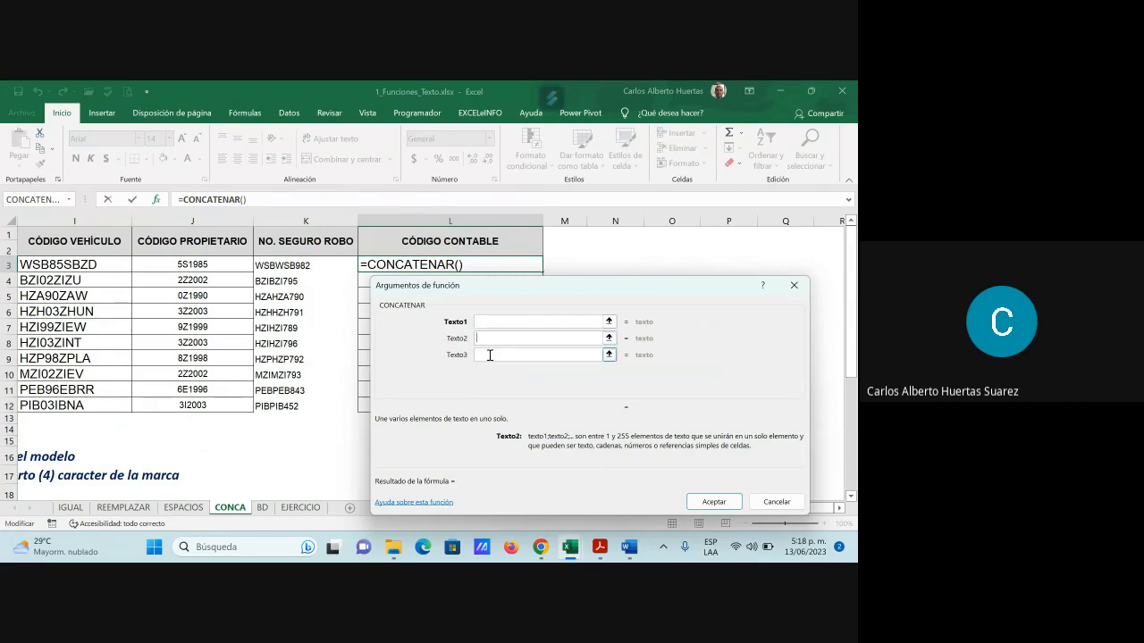
{"action": "left_click", "coordinate": [487, 355]}
{"action": "left_click", "coordinate": [485, 371]}
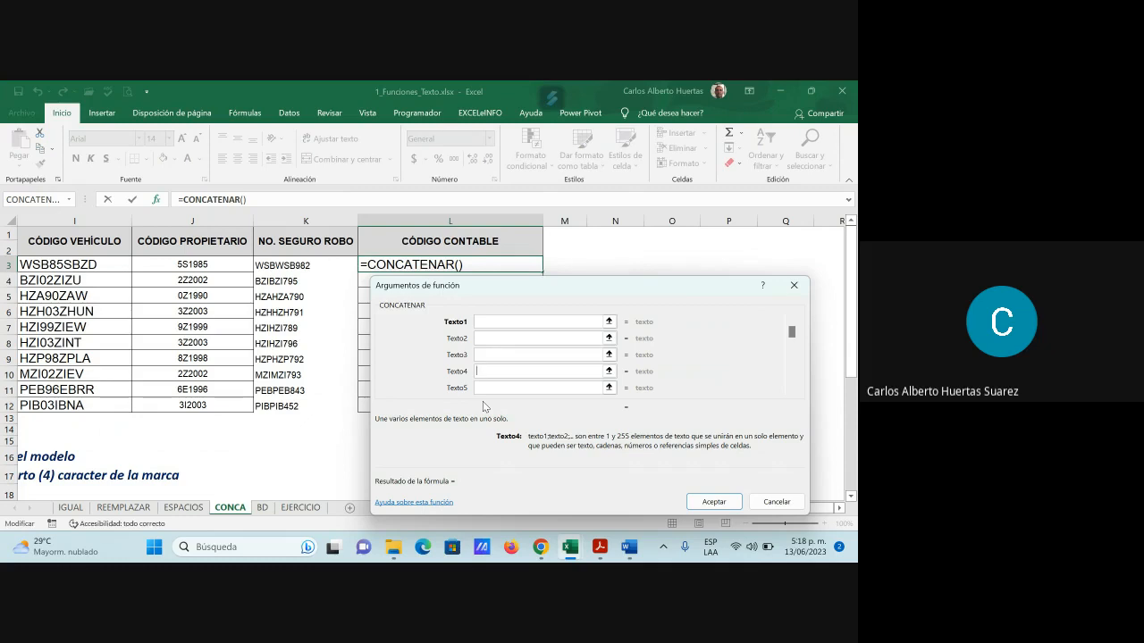
{"action": "left_click", "coordinate": [492, 323]}
{"action": "left_click", "coordinate": [608, 321]}
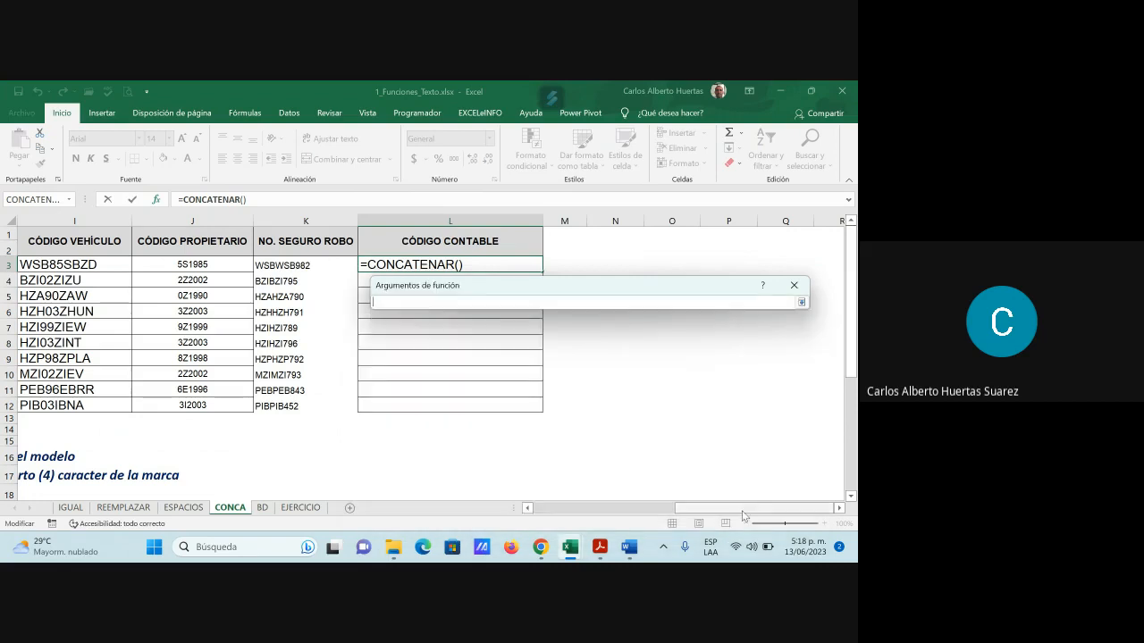
{"action": "left_click_drag", "start_coordinate": [733, 508], "coordinate": [569, 508]}
Join B3, G3 and H3 in L3 (WSB982WSB85SBZD) and fill it down to L12
{"action": "left_click", "coordinate": [135, 266]}
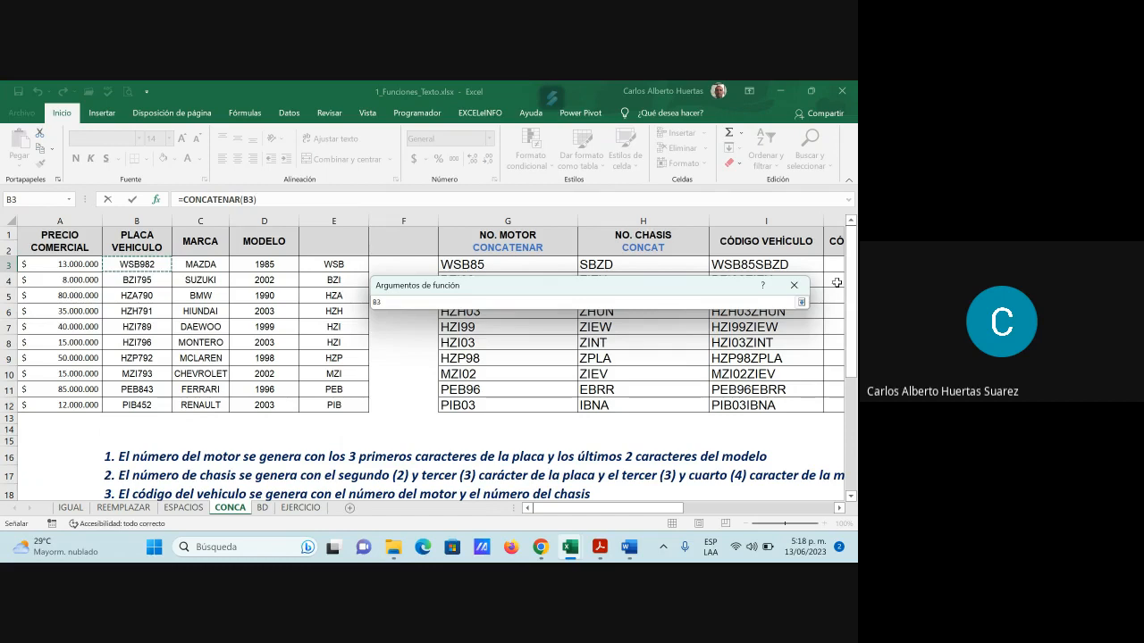
{"action": "left_click", "coordinate": [801, 302]}
{"action": "left_click", "coordinate": [539, 339]}
{"action": "left_click", "coordinate": [508, 264]}
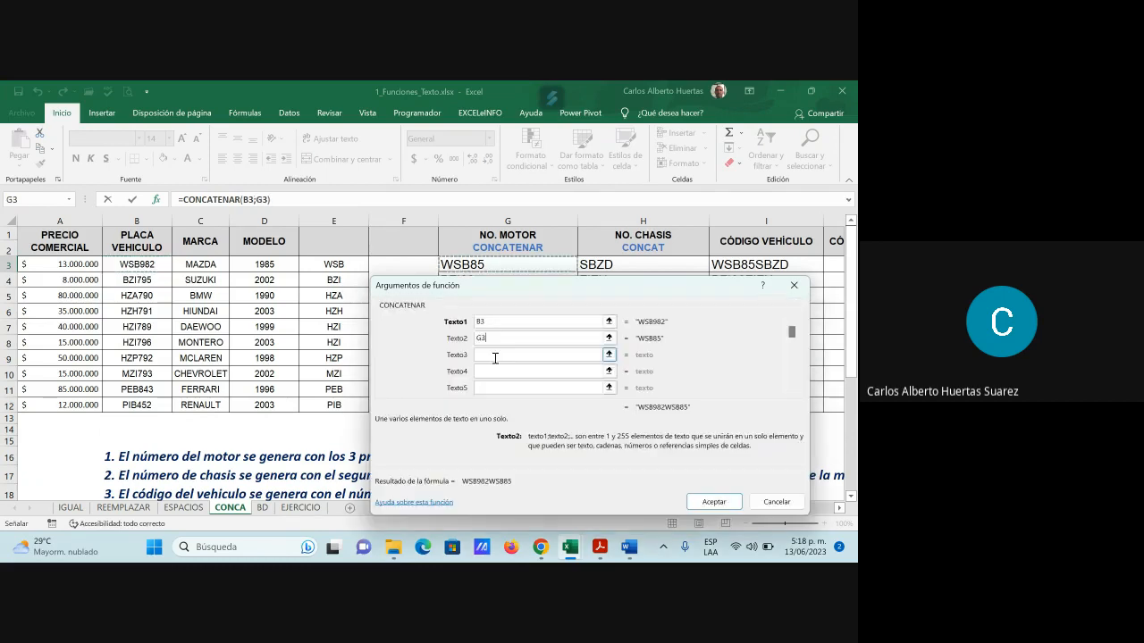
{"action": "left_click", "coordinate": [495, 355]}
{"action": "left_click", "coordinate": [647, 265]}
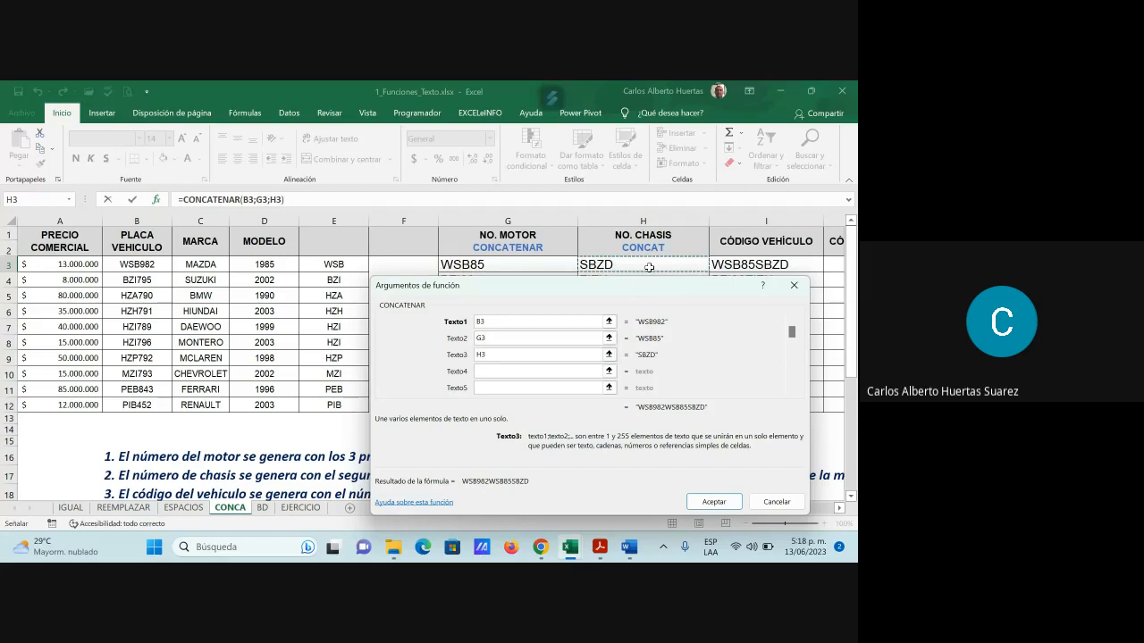
{"action": "left_click", "coordinate": [714, 501]}
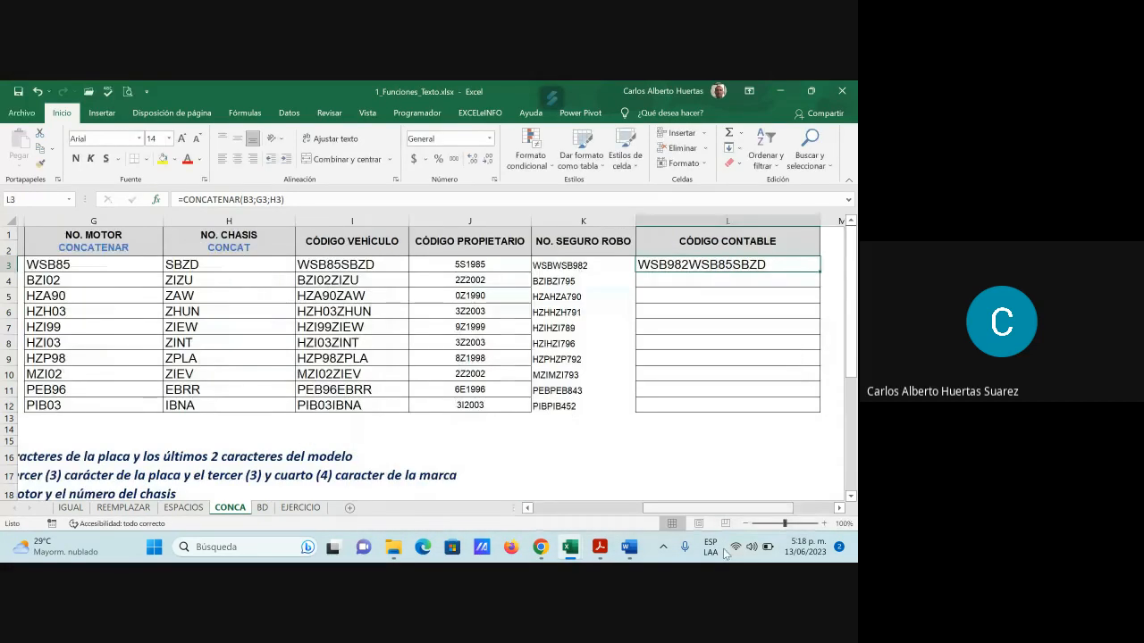
{"action": "left_click_drag", "start_coordinate": [726, 554], "coordinate": [729, 552]}
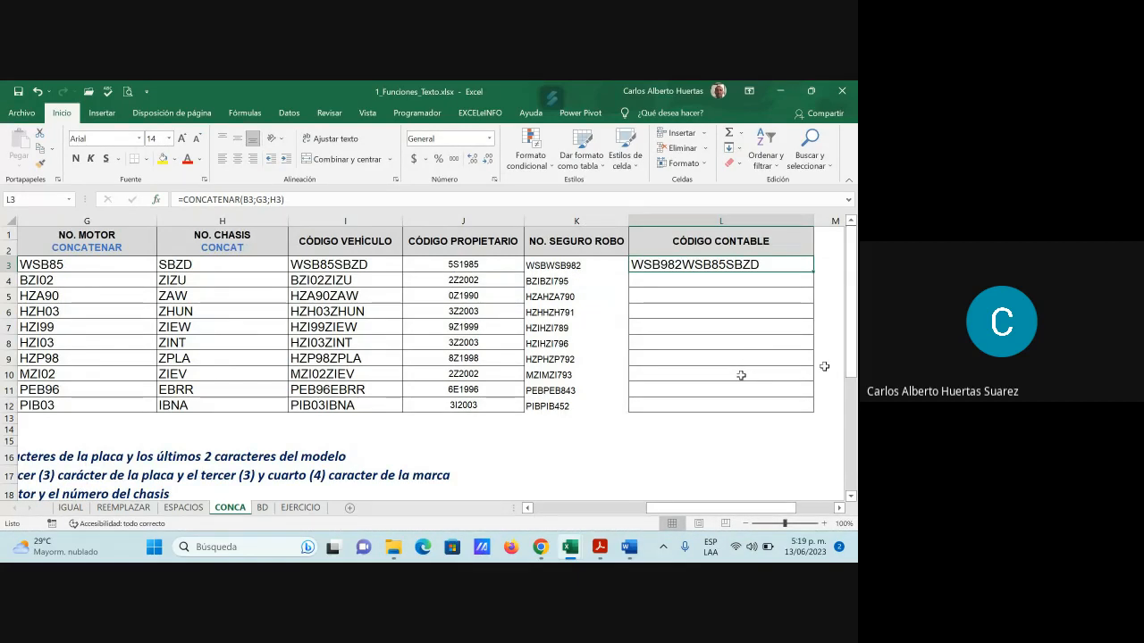
{"action": "left_click_drag", "start_coordinate": [812, 273], "coordinate": [794, 409]}
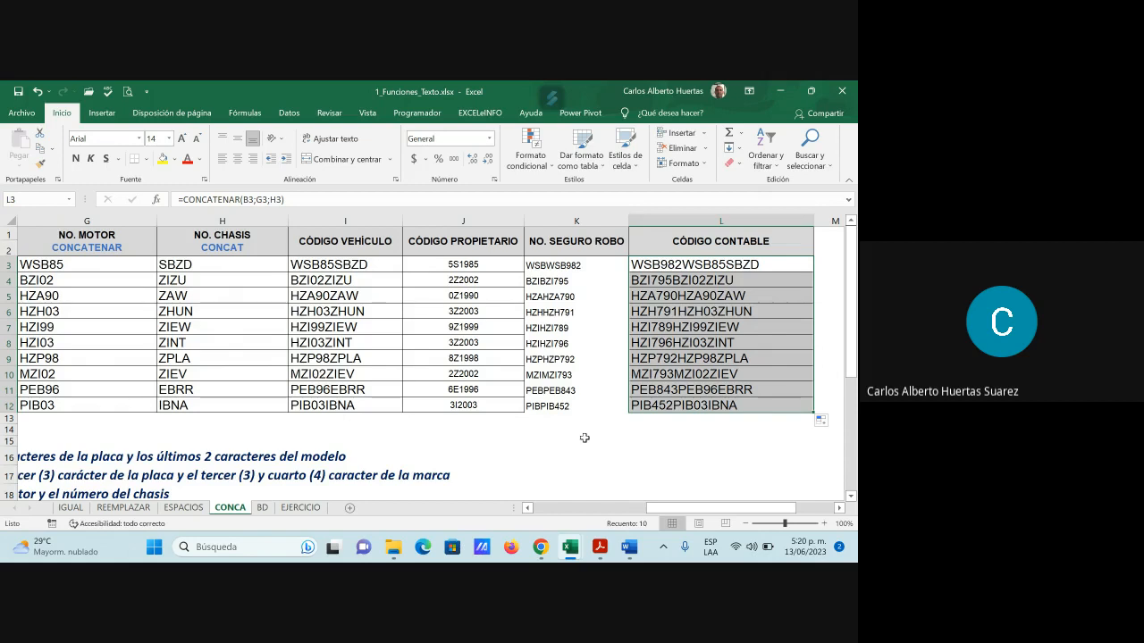
Switch from the CONCA sheet to the BD sheet with TABLA 1 and TABLA 2
{"action": "left_click_drag", "start_coordinate": [667, 507], "coordinate": [567, 514]}
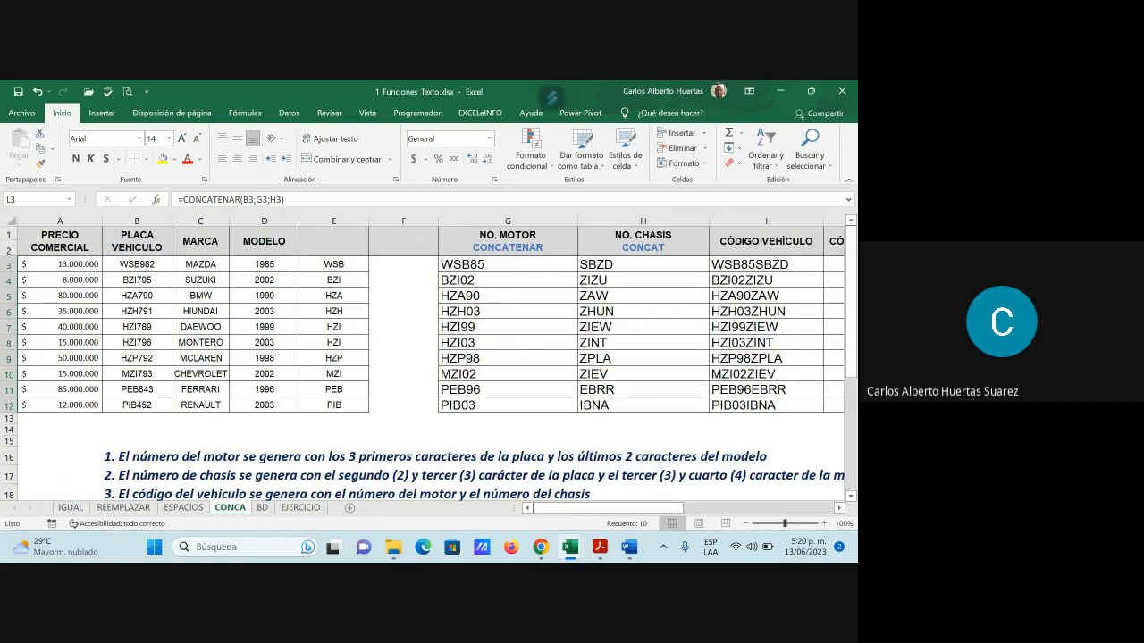
{"action": "left_click", "coordinate": [263, 509]}
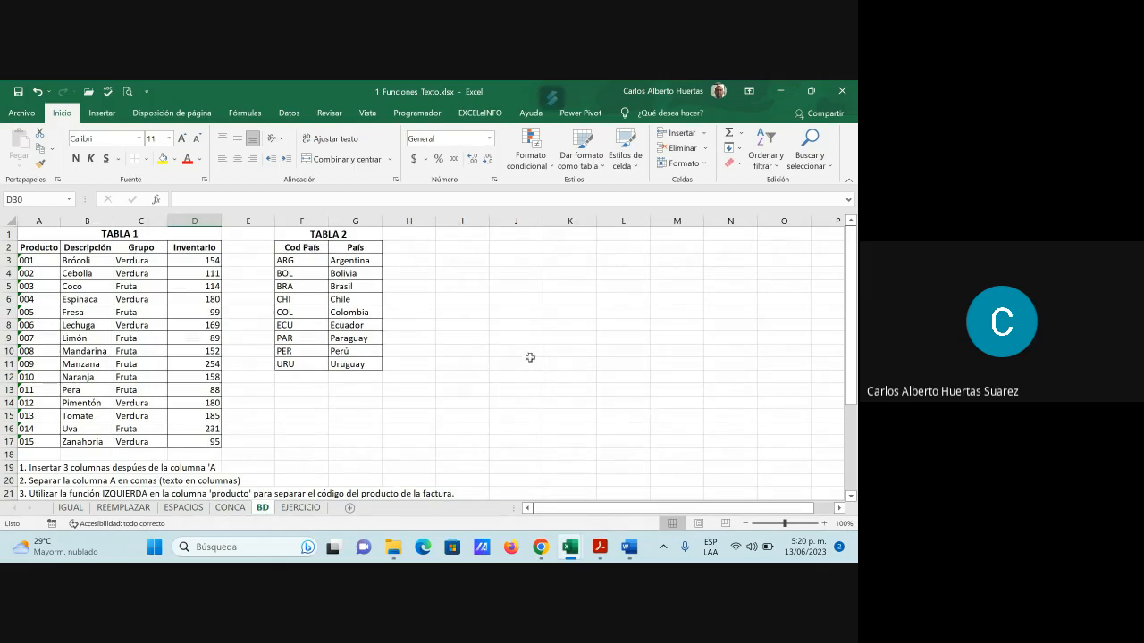
{"action": "scroll", "coordinate": [498, 370], "scroll_direction": "down", "scroll_amount": 2}
{"action": "scroll", "coordinate": [497, 372], "scroll_direction": "up", "scroll_amount": 2}
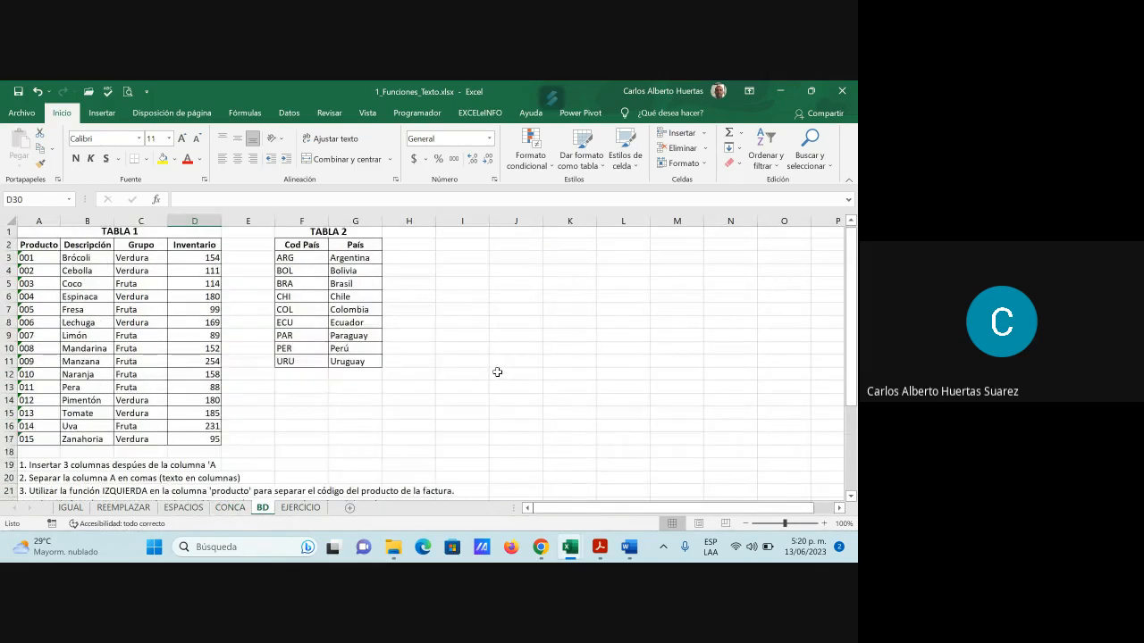
{"action": "scroll", "coordinate": [498, 379], "scroll_direction": "down", "scroll_amount": 1}
{"action": "scroll", "coordinate": [498, 387], "scroll_direction": "down", "scroll_amount": 4}
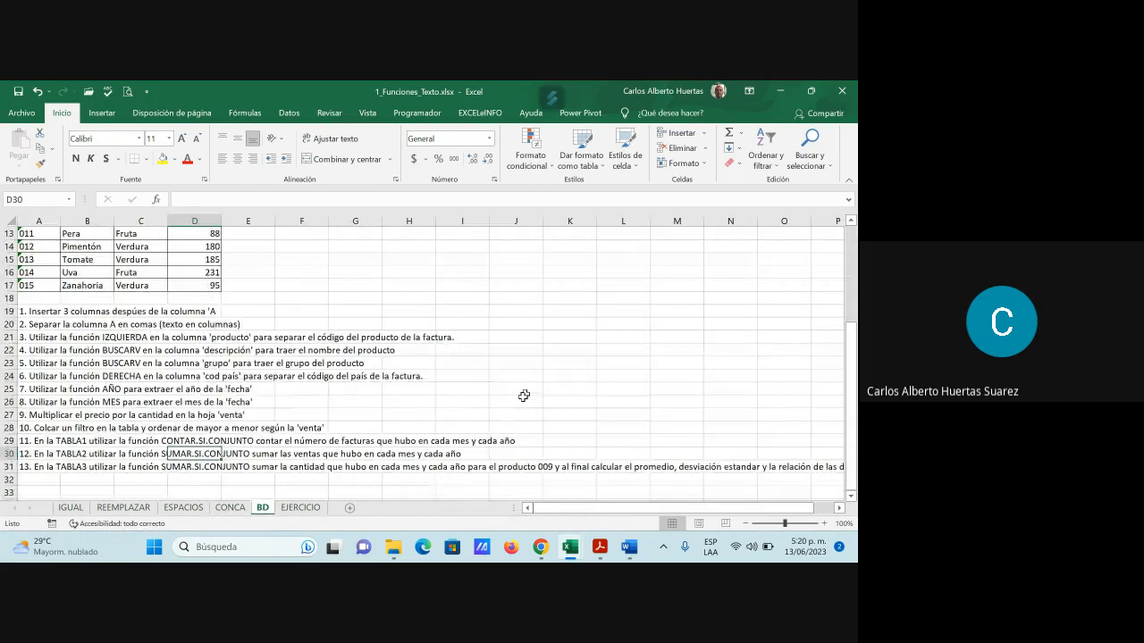
{"action": "scroll", "coordinate": [523, 395], "scroll_direction": "up", "scroll_amount": 4}
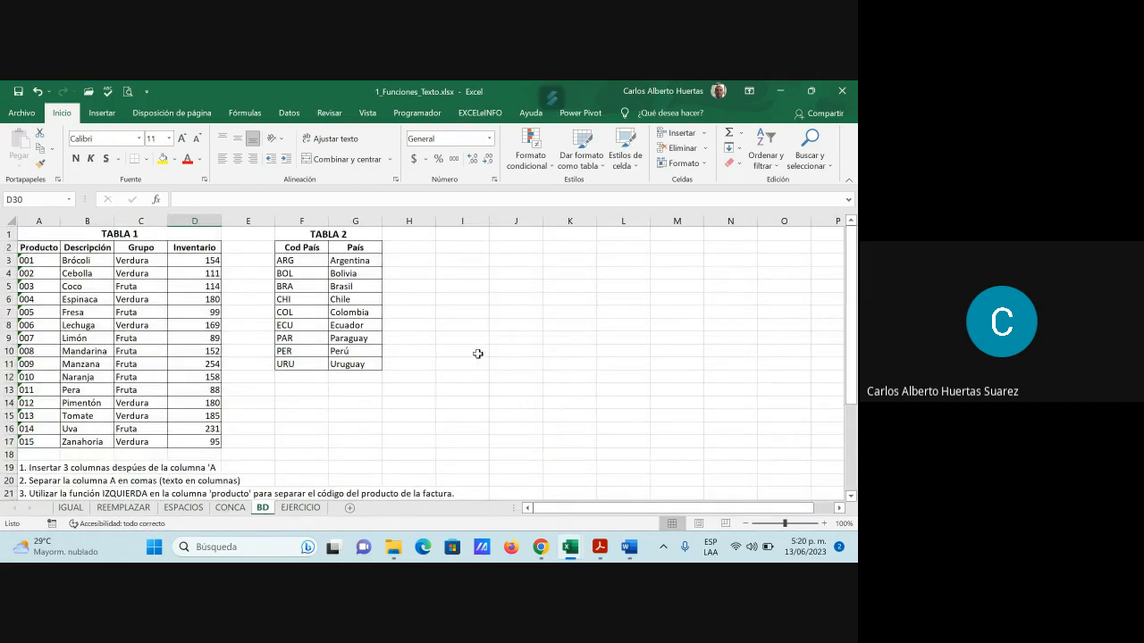
{"action": "scroll", "coordinate": [375, 385], "scroll_direction": "down", "scroll_amount": 2}
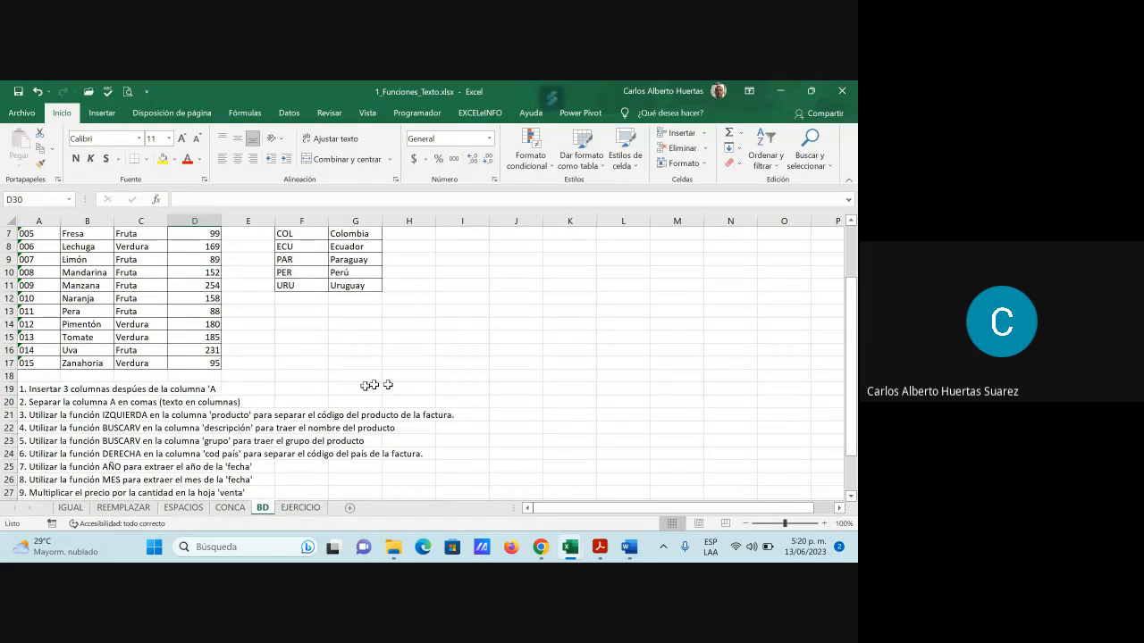
{"action": "left_click", "coordinate": [138, 416]}
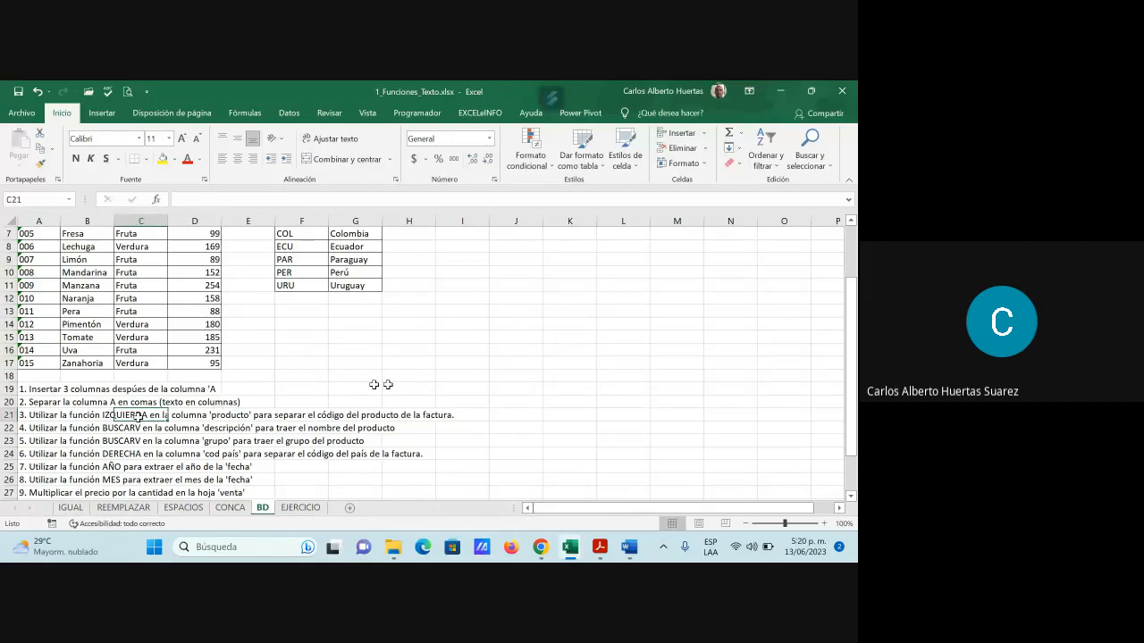
{"action": "left_click", "coordinate": [47, 419]}
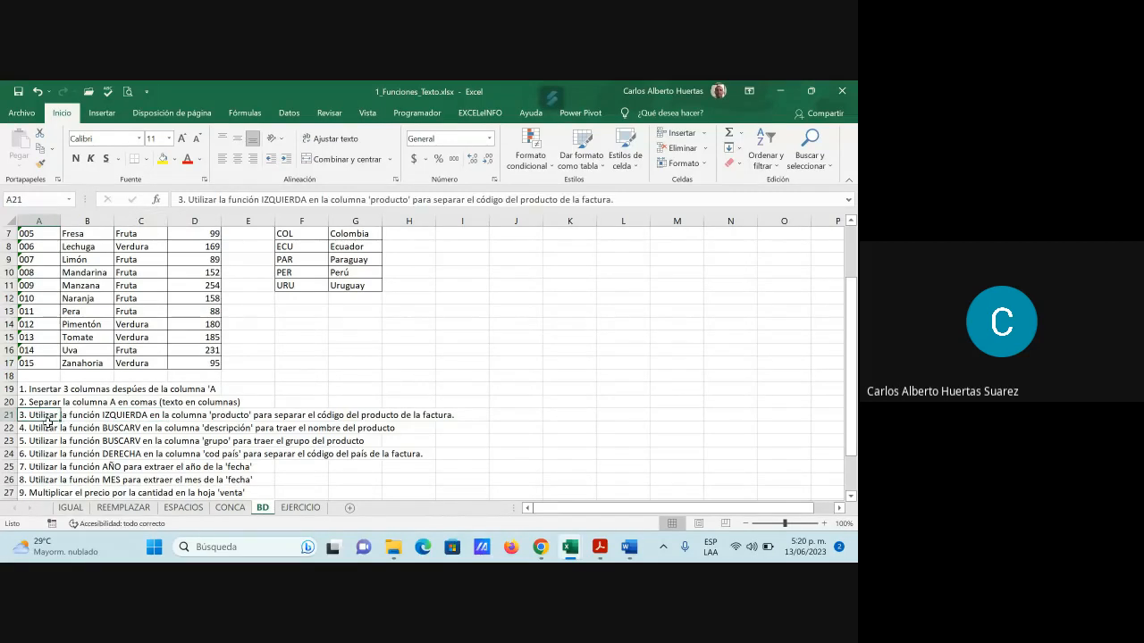
{"action": "left_click", "coordinate": [117, 429]}
{"action": "left_click", "coordinate": [105, 442]}
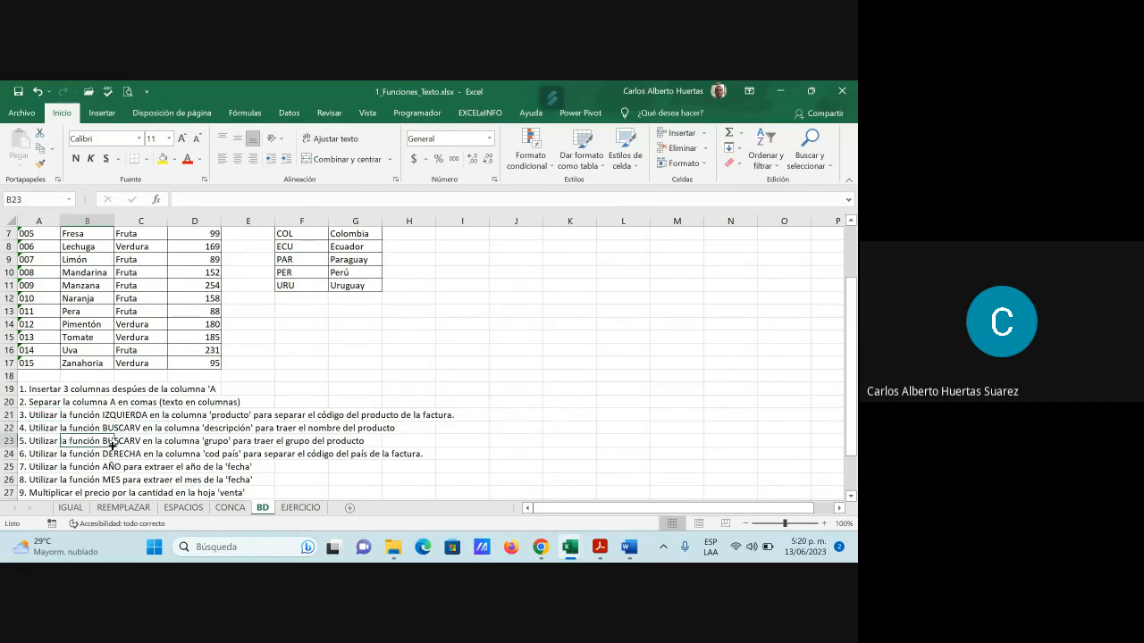
{"action": "left_click", "coordinate": [107, 454]}
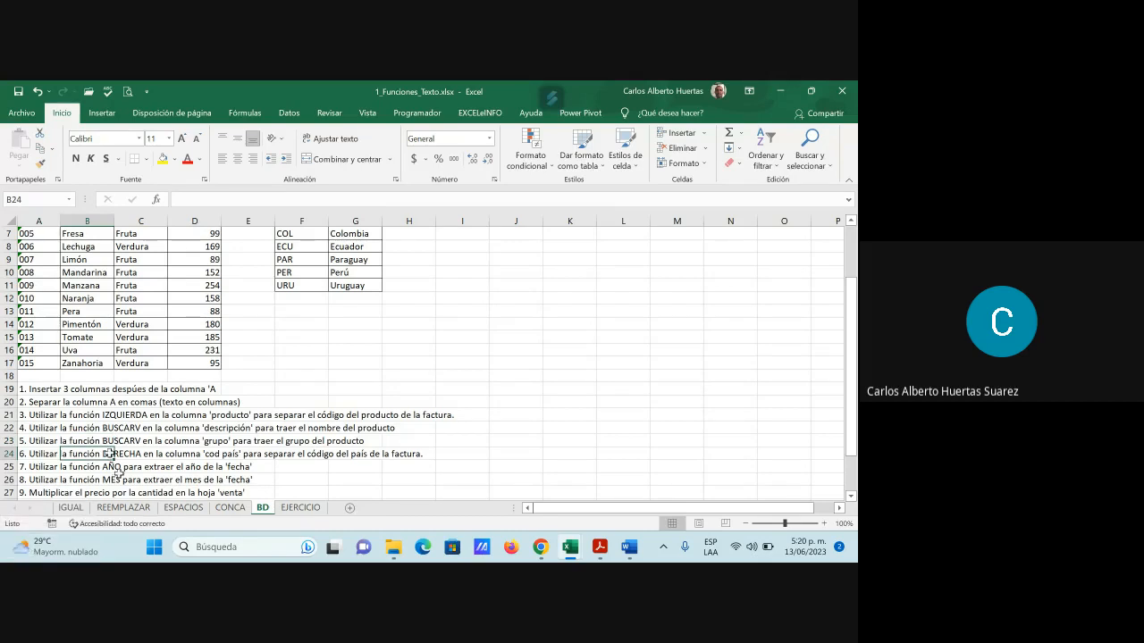
{"action": "scroll", "coordinate": [332, 458], "scroll_direction": "up", "scroll_amount": 2}
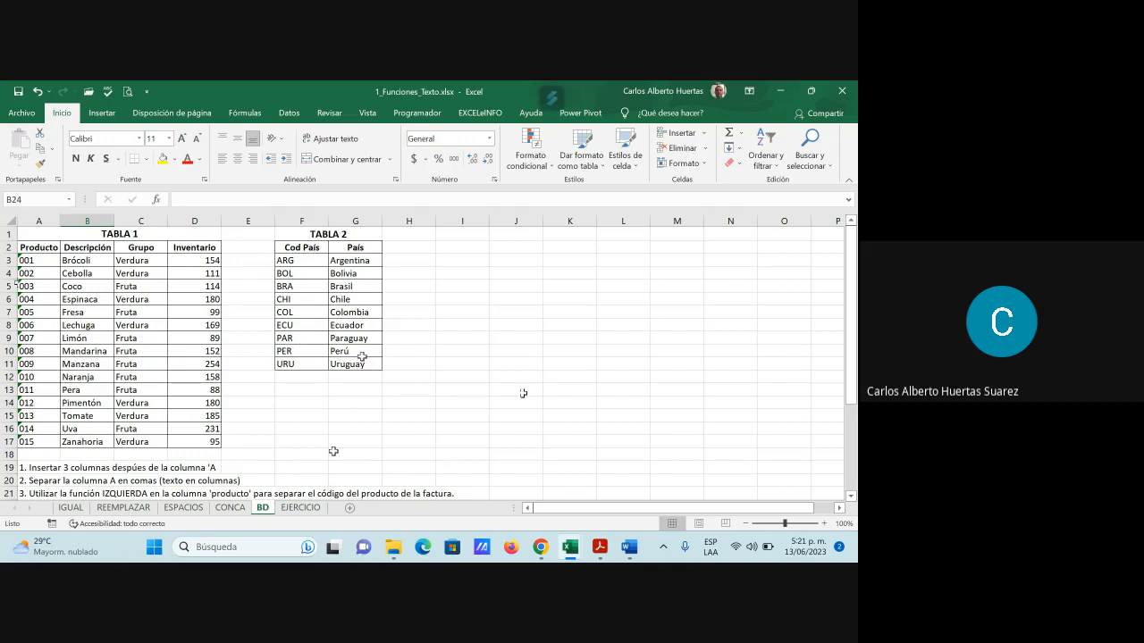
{"action": "scroll", "coordinate": [362, 352], "scroll_direction": "down", "scroll_amount": 1}
{"action": "scroll", "coordinate": [362, 352], "scroll_direction": "down", "scroll_amount": 1}
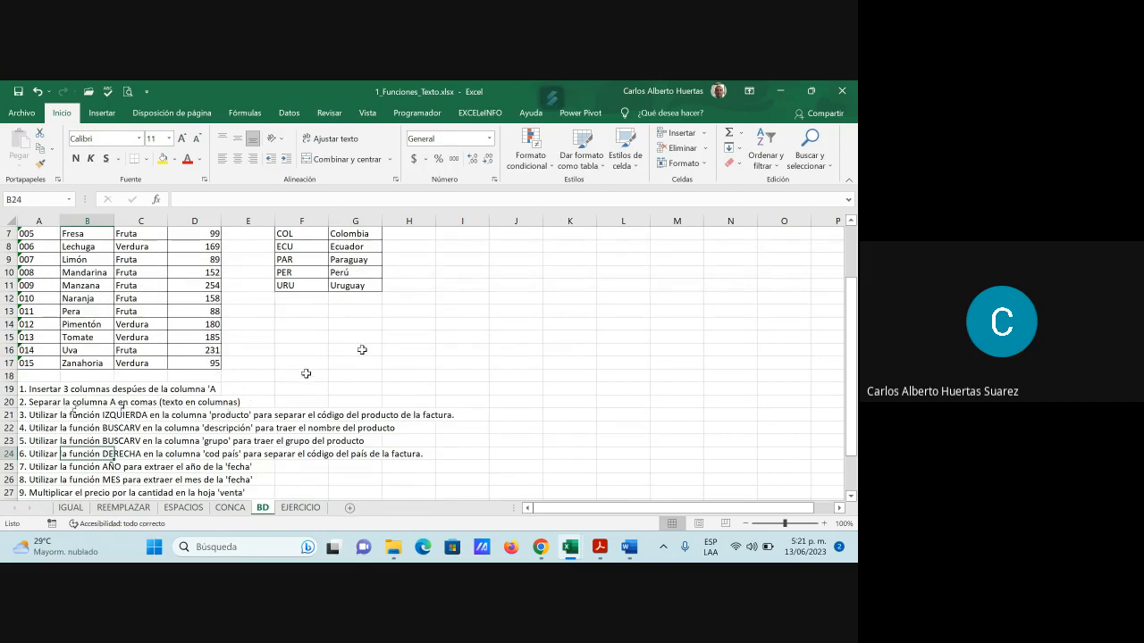
{"action": "scroll", "coordinate": [305, 373], "scroll_direction": "up", "scroll_amount": 2}
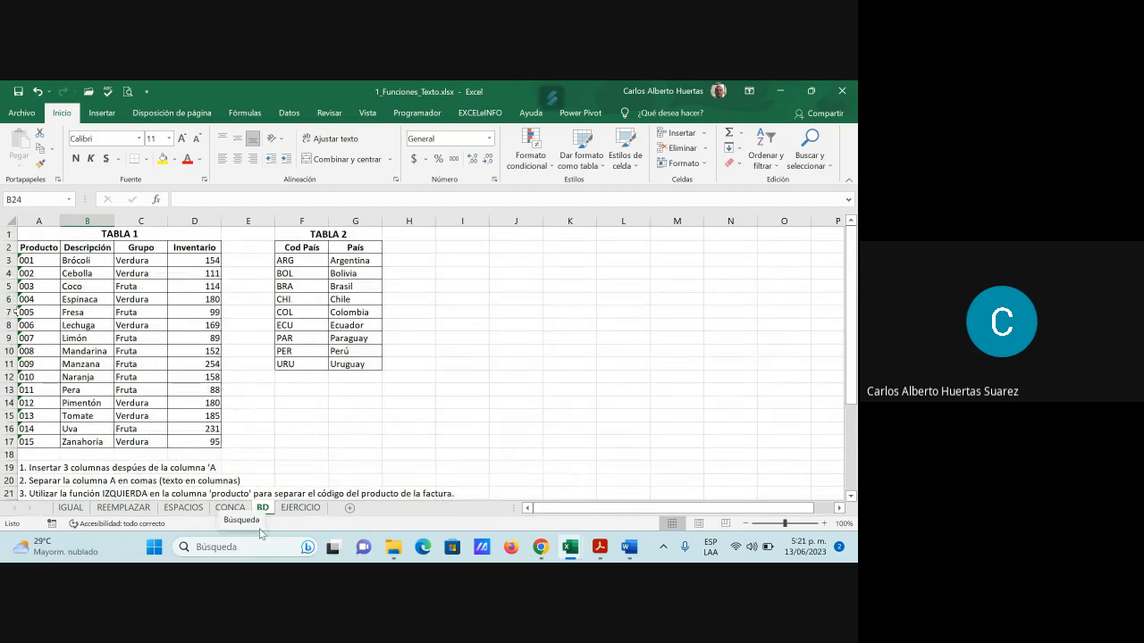
Open the EJERCICIO sheet, select A1, then bring up the GFPI-F-135_GA RA02.pdf guide
{"action": "left_click", "coordinate": [302, 509]}
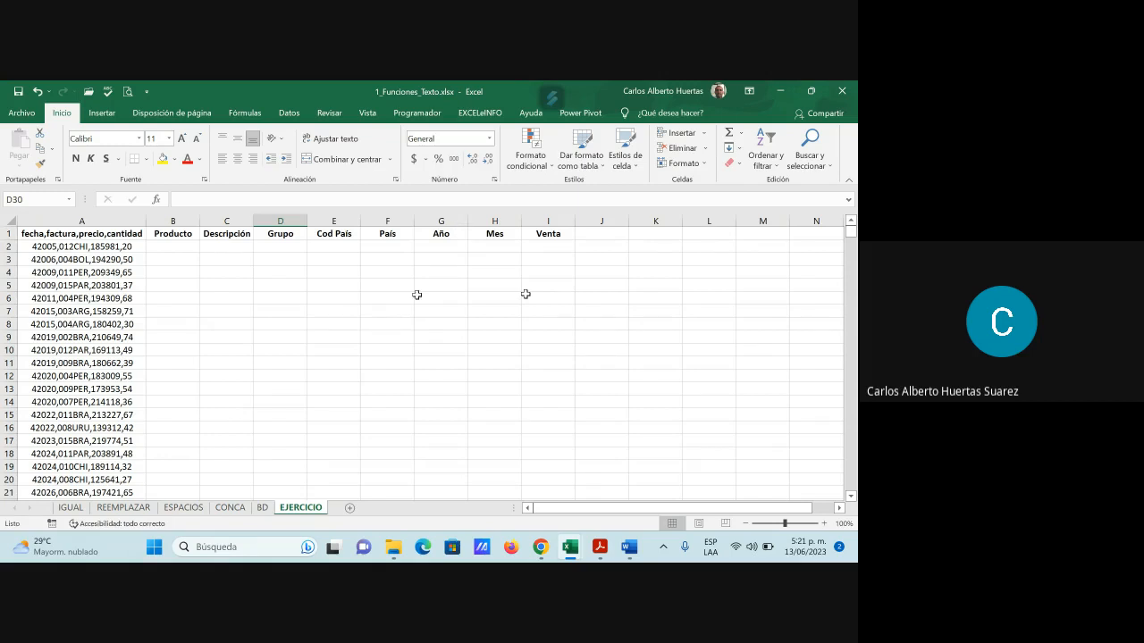
{"action": "left_click", "coordinate": [93, 234]}
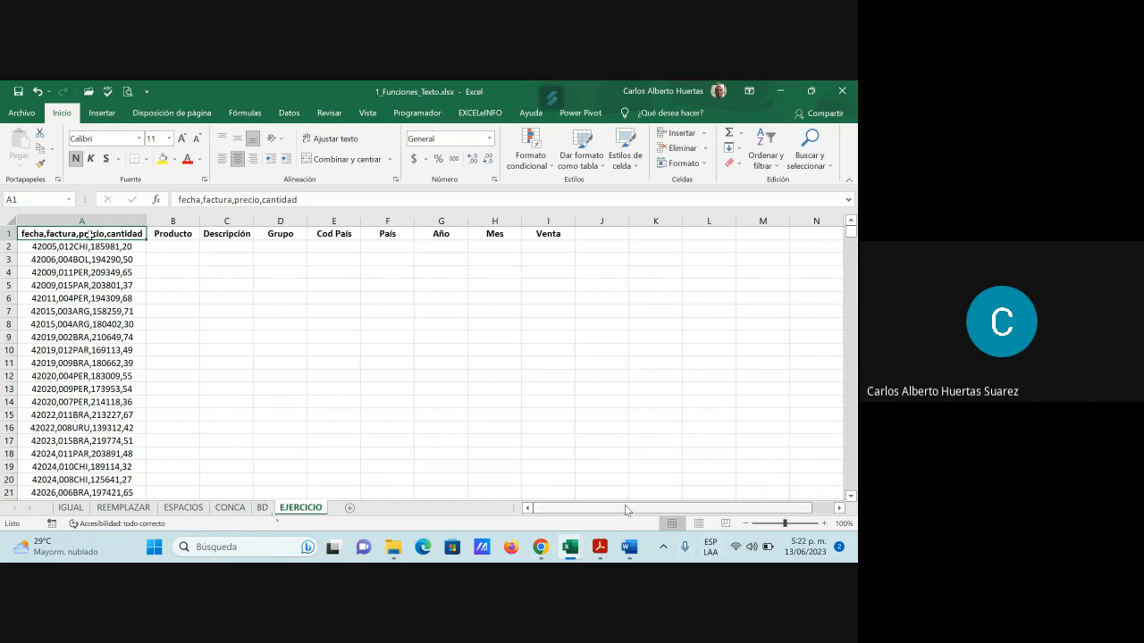
{"action": "mouse_move", "coordinate": [601, 559]}
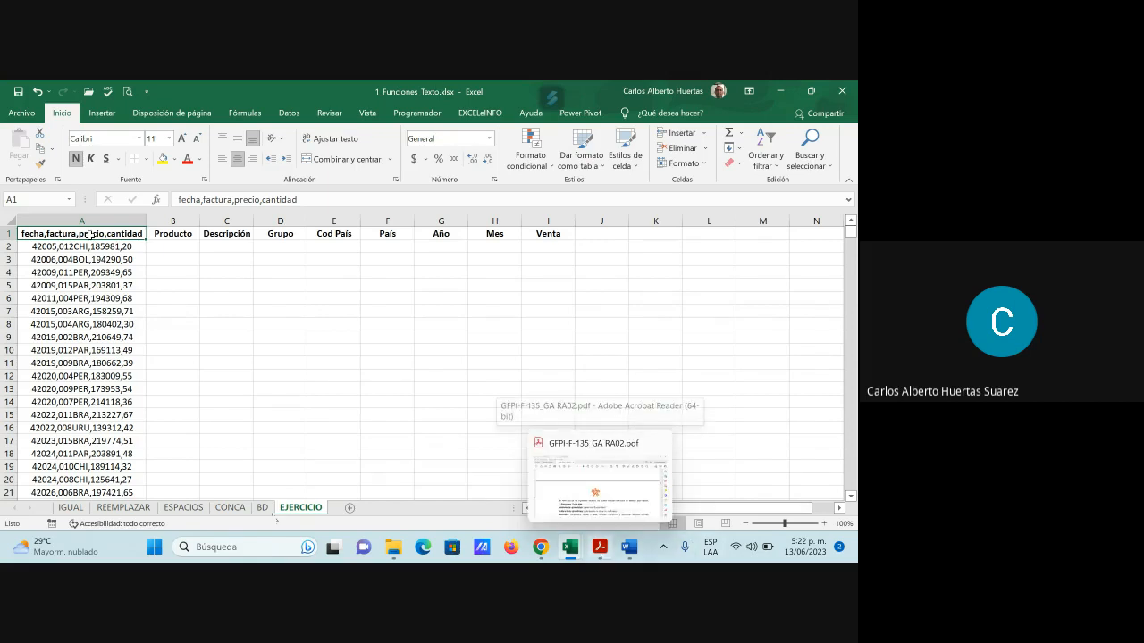
{"action": "left_click", "coordinate": [599, 483]}
Scroll the guide to section B, Texto en Columnas, then minimize Acrobat Reader
{"action": "scroll", "coordinate": [620, 375], "scroll_direction": "down", "scroll_amount": 1}
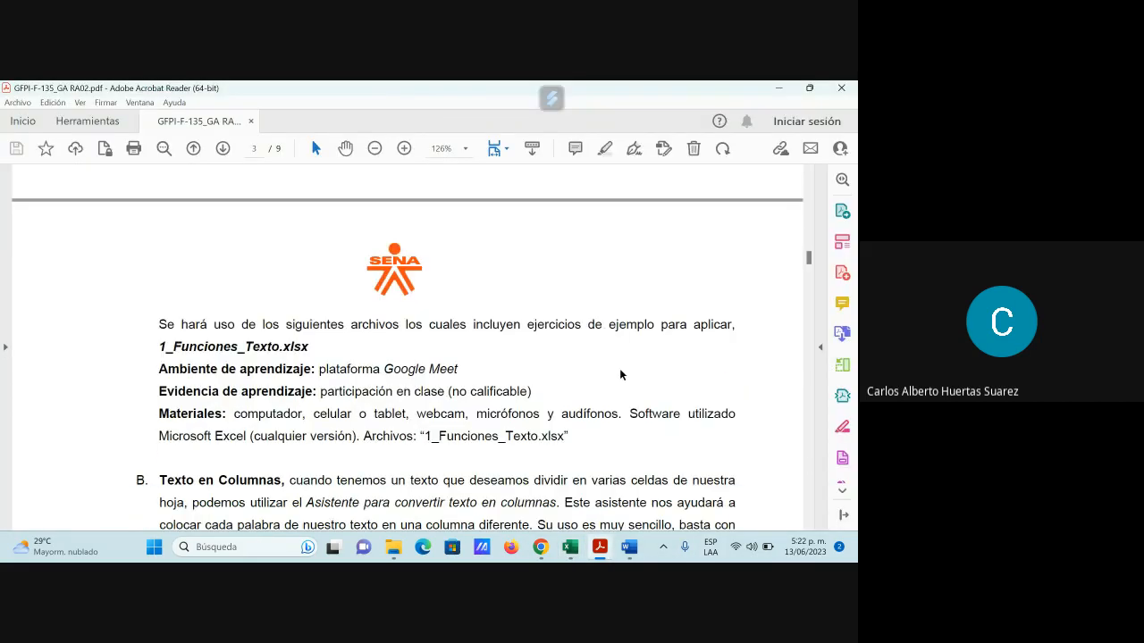
{"action": "scroll", "coordinate": [621, 374], "scroll_direction": "down", "scroll_amount": 3}
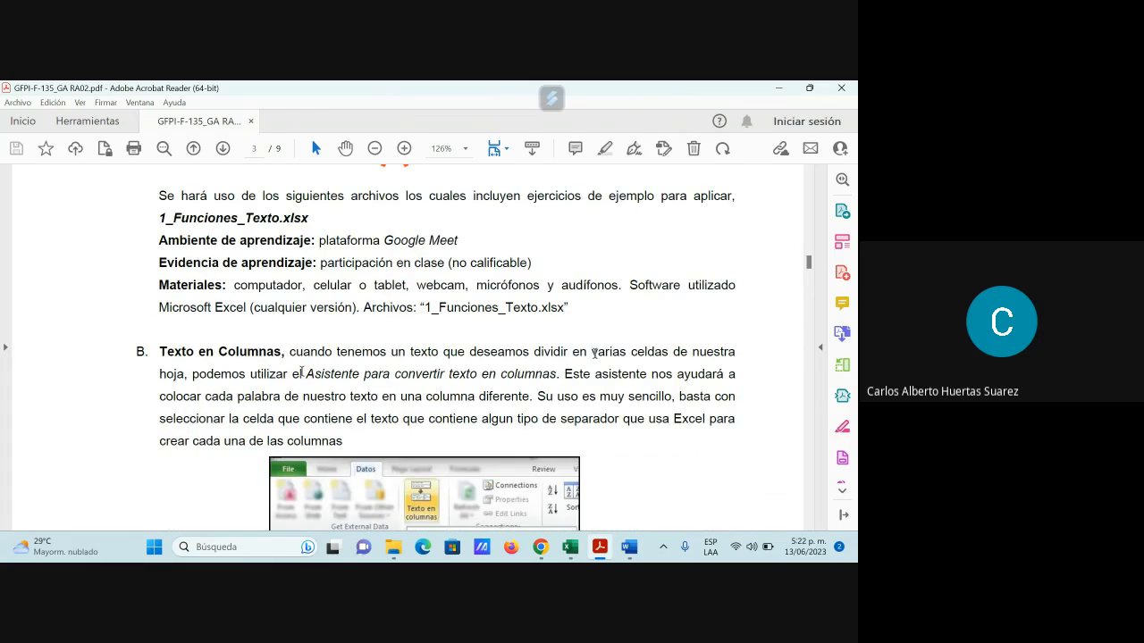
{"action": "scroll", "coordinate": [307, 381], "scroll_direction": "down", "scroll_amount": 1}
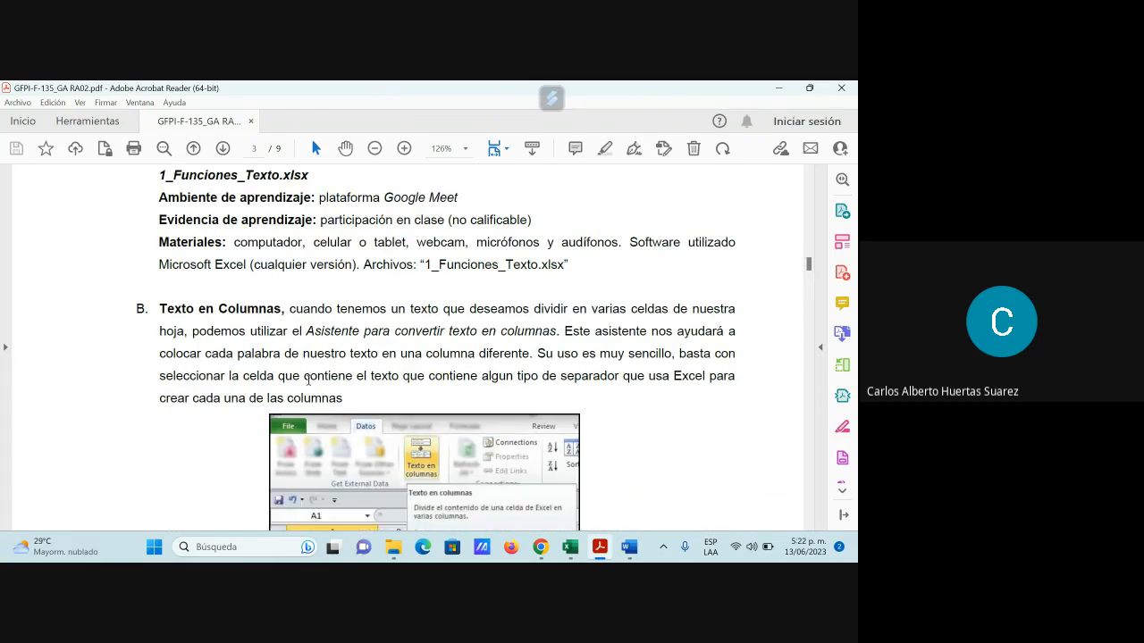
{"action": "scroll", "coordinate": [308, 380], "scroll_direction": "down", "scroll_amount": 2}
{"action": "scroll", "coordinate": [397, 351], "scroll_direction": "down", "scroll_amount": 1}
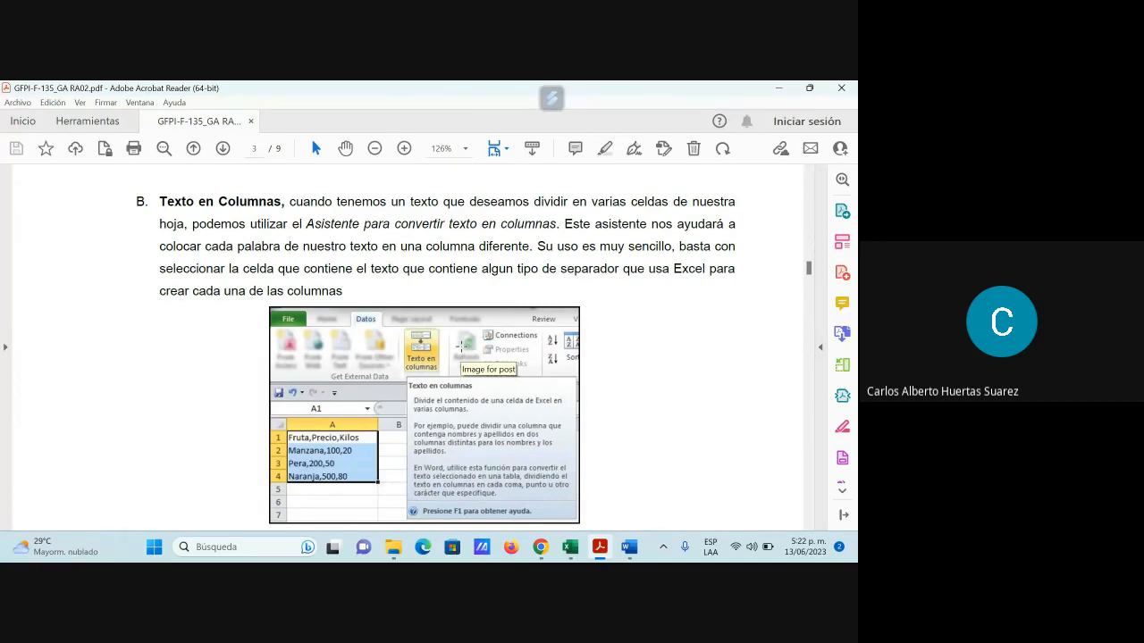
{"action": "scroll", "coordinate": [401, 500], "scroll_direction": "down", "scroll_amount": 1}
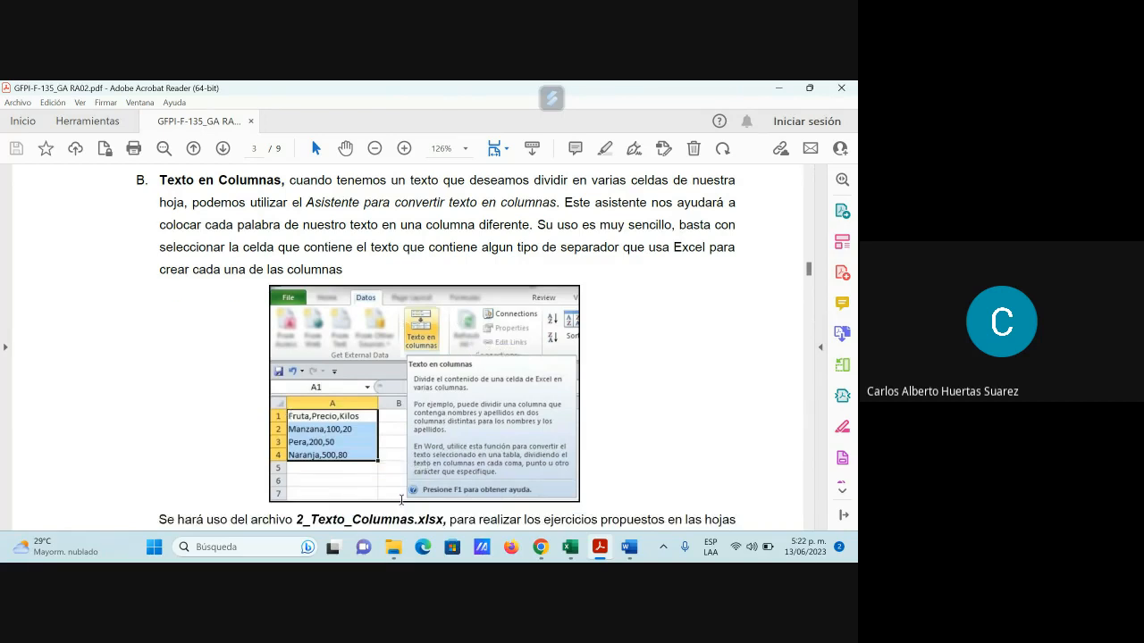
{"action": "scroll", "coordinate": [402, 501], "scroll_direction": "down", "scroll_amount": 4}
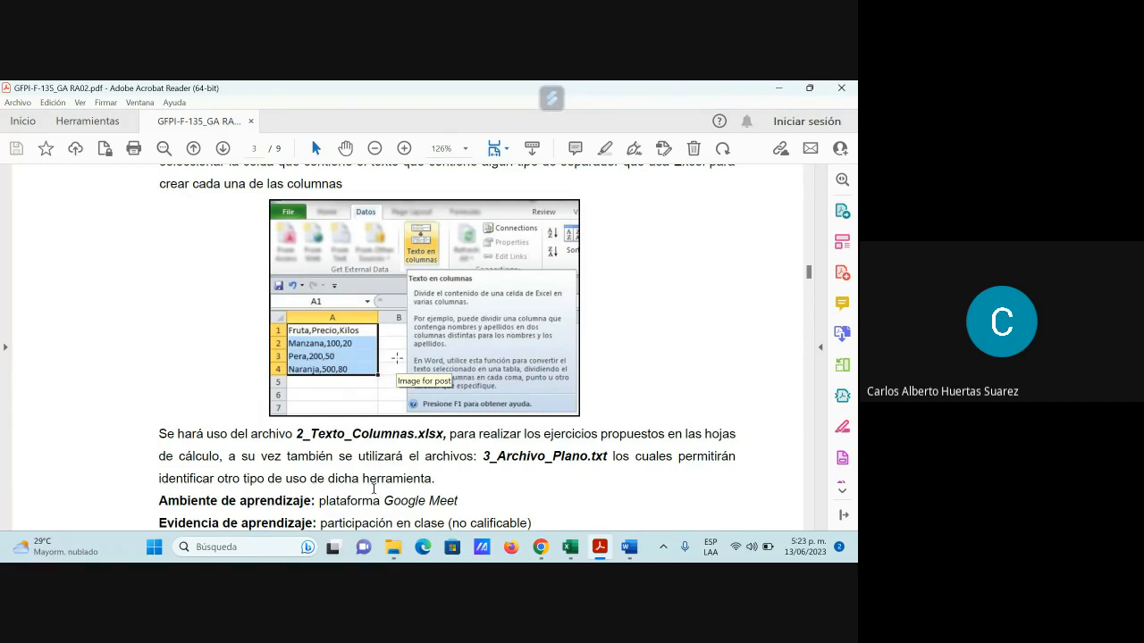
{"action": "left_click", "coordinate": [777, 89]}
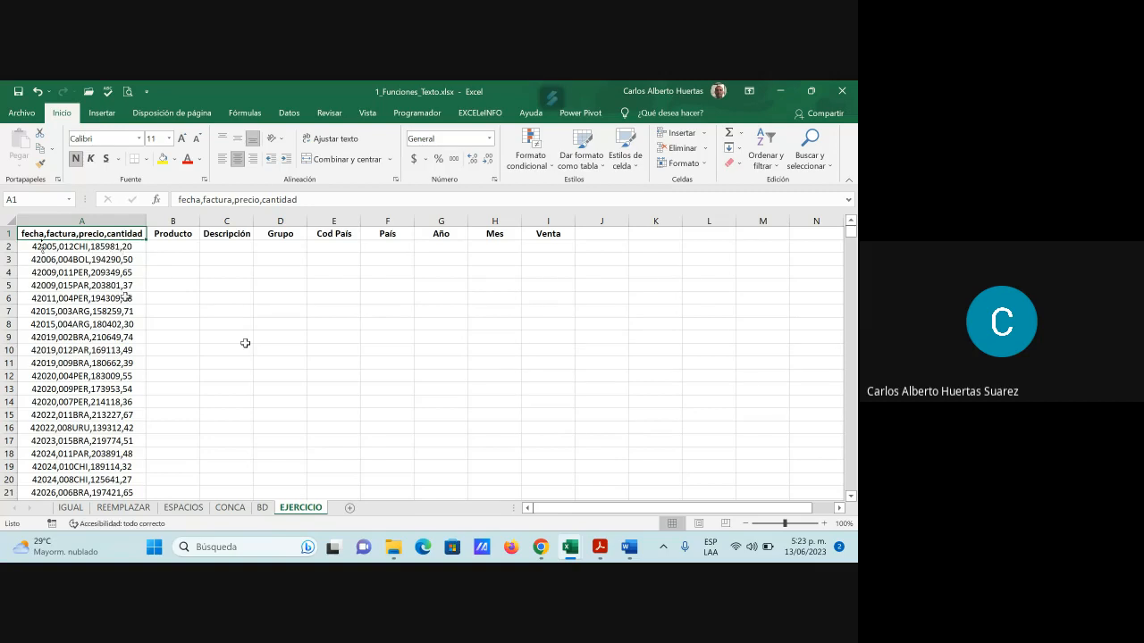
Return to the Excel window showing the EJERCICIO sheet's comma-joined records
{"action": "left_click", "coordinate": [599, 547]}
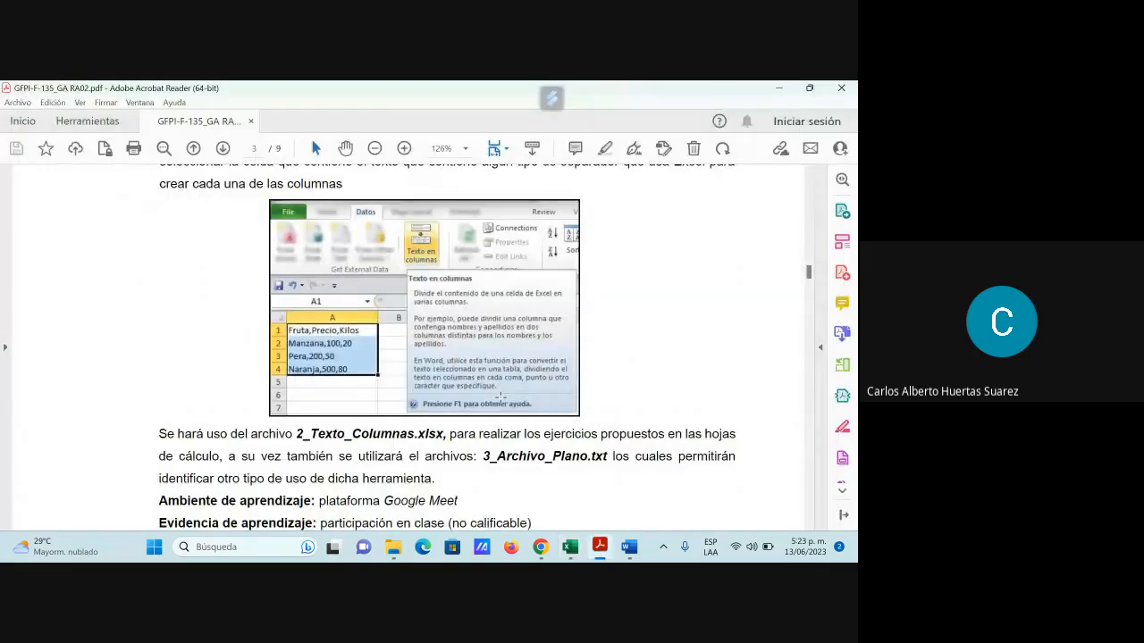
{"action": "scroll", "coordinate": [673, 359], "scroll_direction": "down", "scroll_amount": 1}
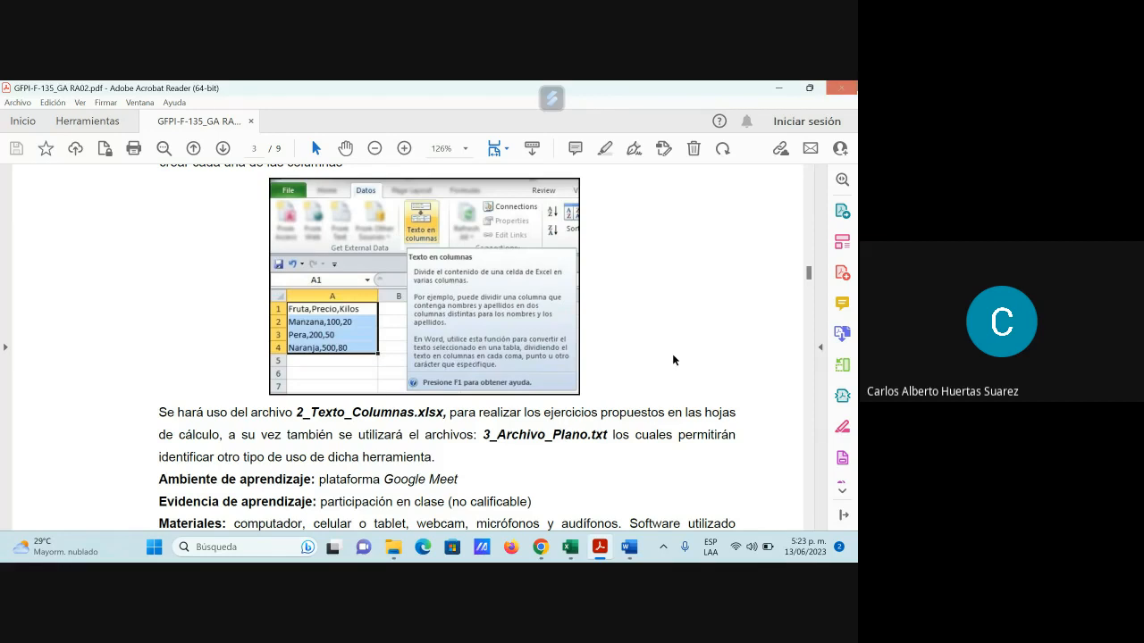
{"action": "key", "text": "alt+Tab"}
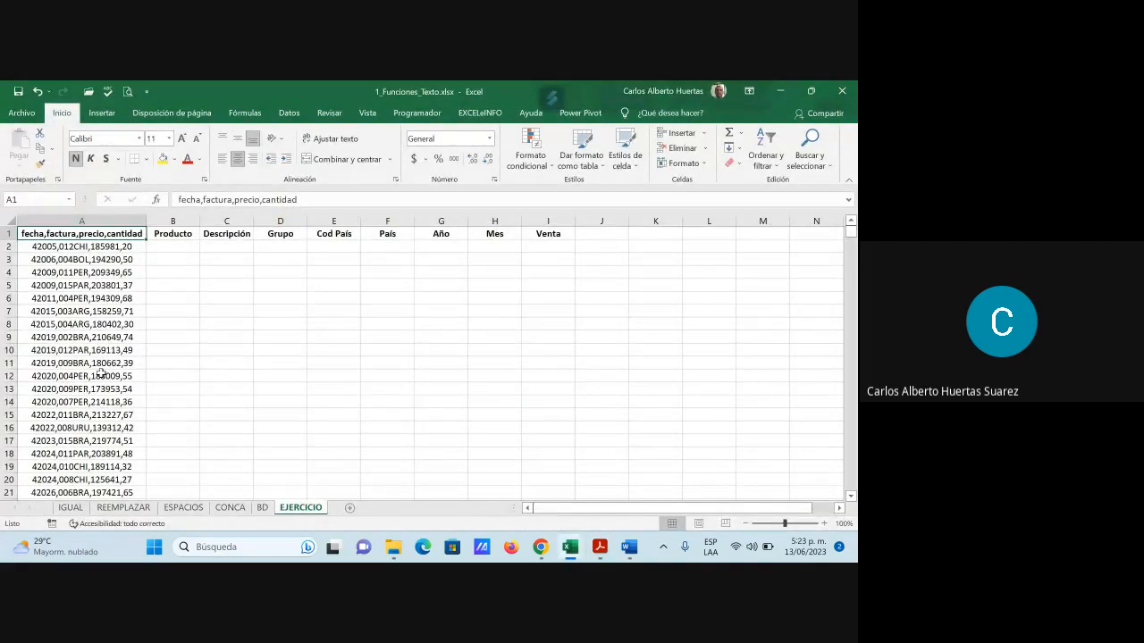
{"action": "left_click", "coordinate": [263, 507]}
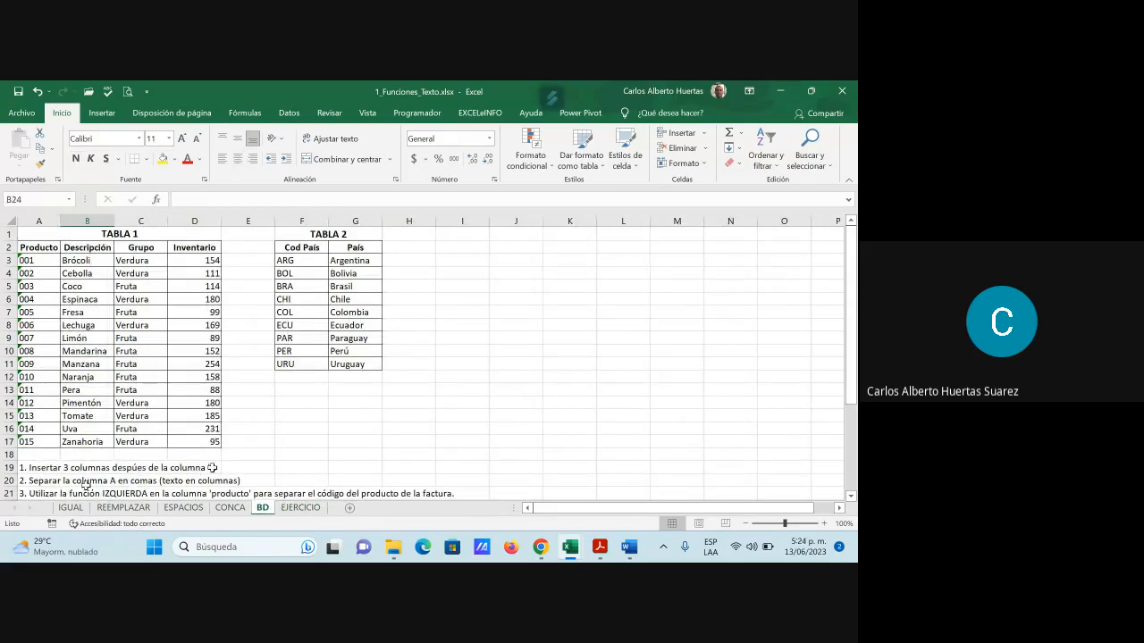
{"action": "left_click", "coordinate": [304, 508]}
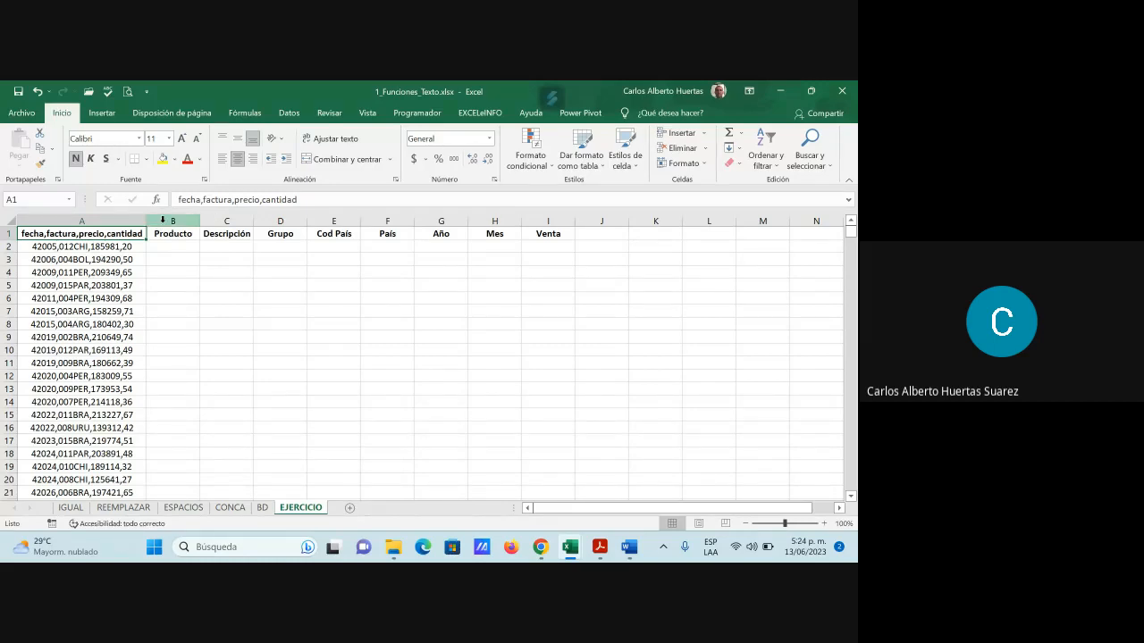
Insert three blank columns at B–D after column A, then select A1
{"action": "left_click", "coordinate": [163, 220]}
{"action": "left_click_drag", "start_coordinate": [163, 220], "coordinate": [276, 218]}
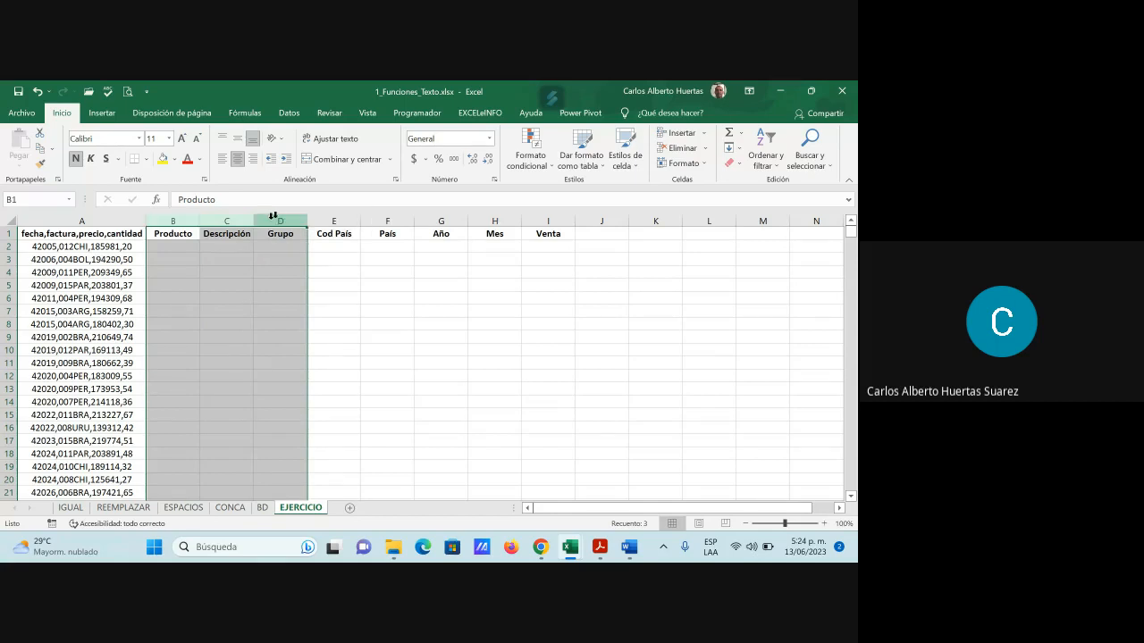
{"action": "right_click", "coordinate": [275, 216]}
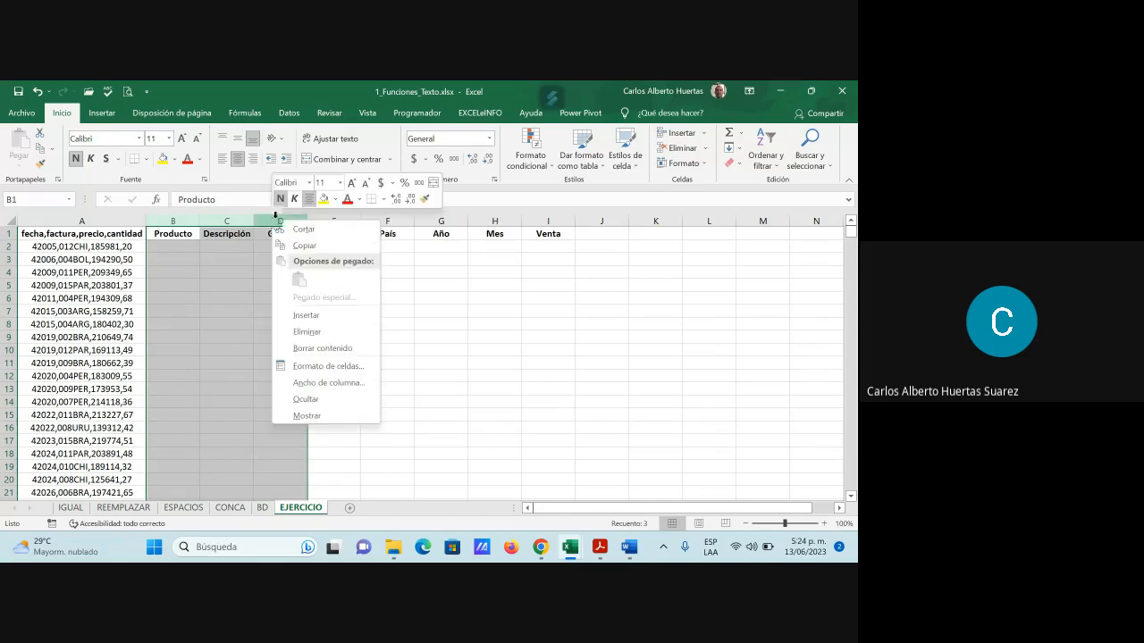
{"action": "left_click", "coordinate": [306, 315]}
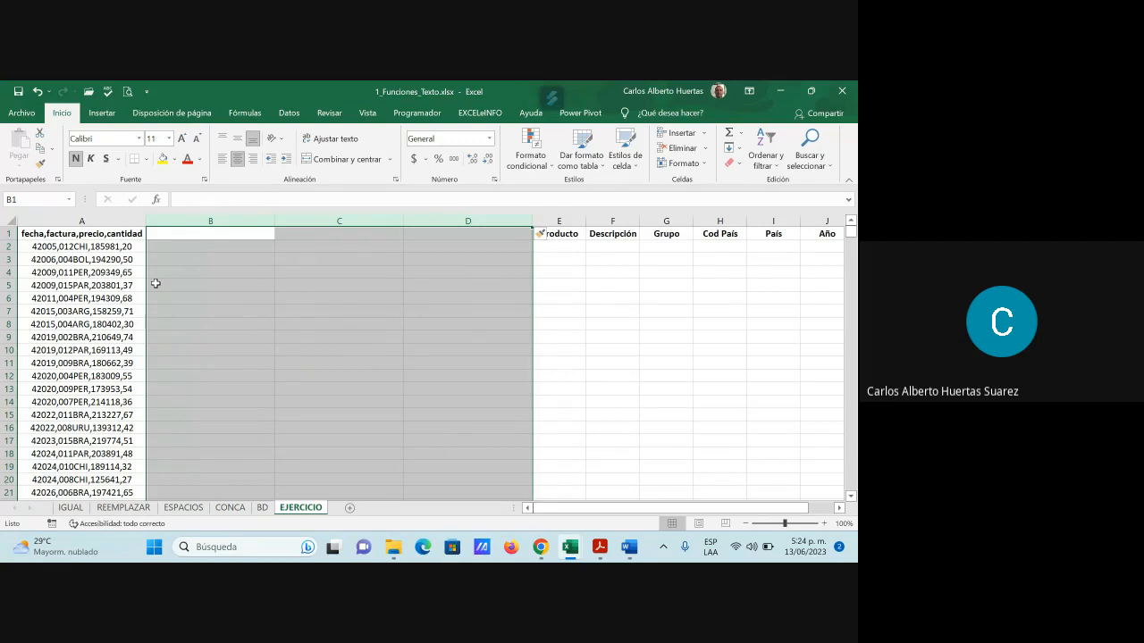
{"action": "left_click", "coordinate": [31, 237]}
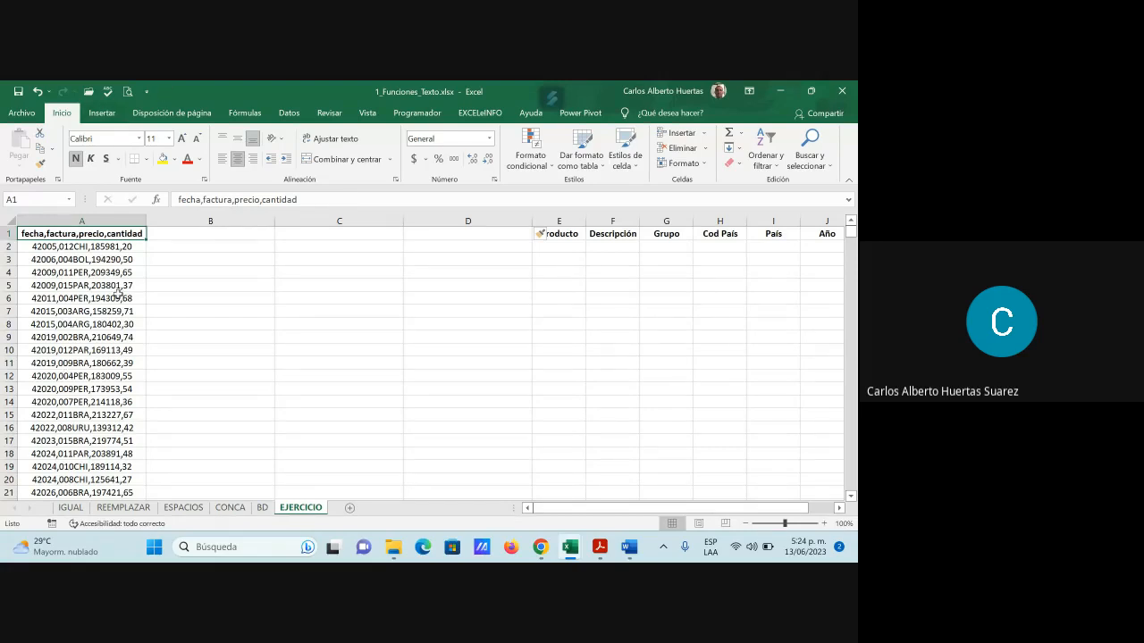
Open Texto en columnas and preview splitting on Coma instead of tab or semicolon
{"action": "left_click", "coordinate": [290, 115]}
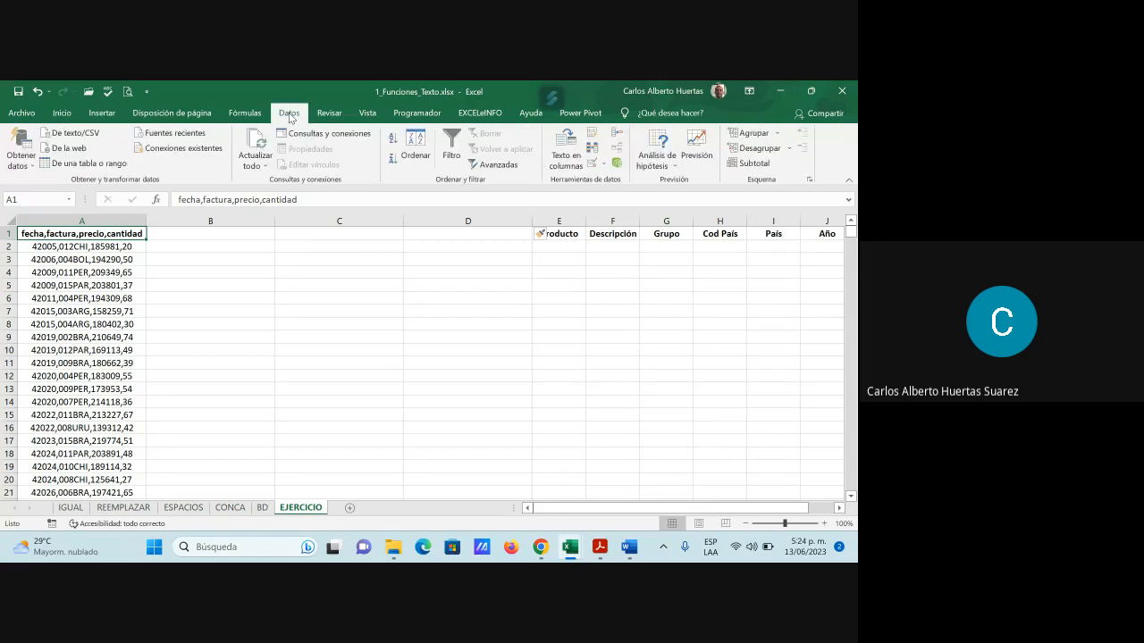
{"action": "left_click", "coordinate": [573, 165]}
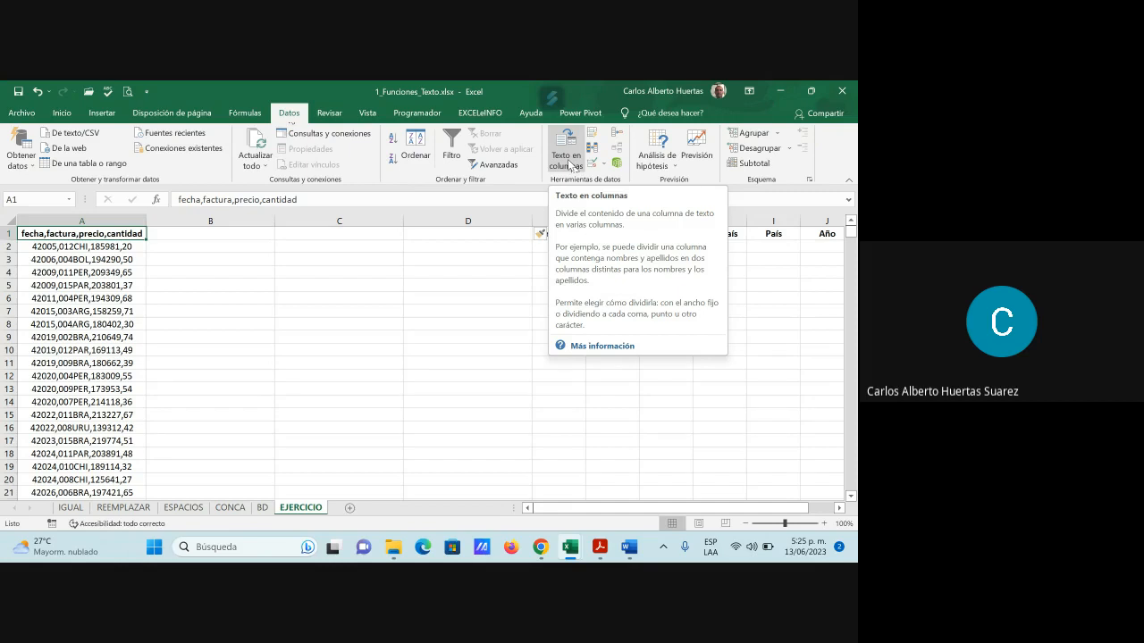
{"action": "left_click", "coordinate": [568, 161]}
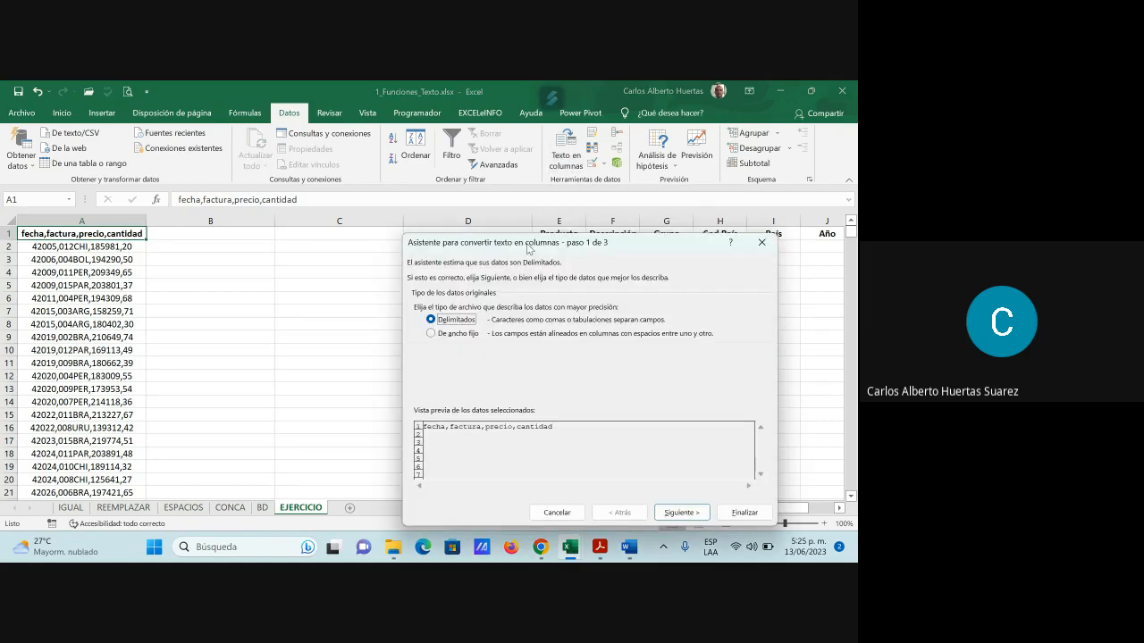
{"action": "left_click_drag", "start_coordinate": [580, 246], "coordinate": [561, 141]}
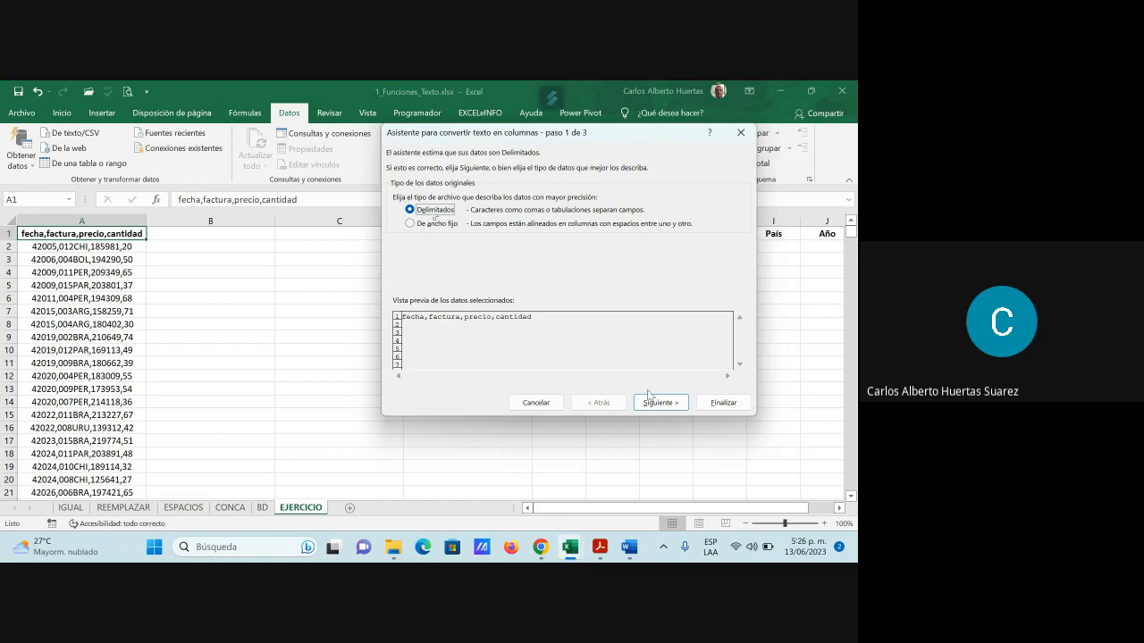
{"action": "left_click", "coordinate": [665, 404]}
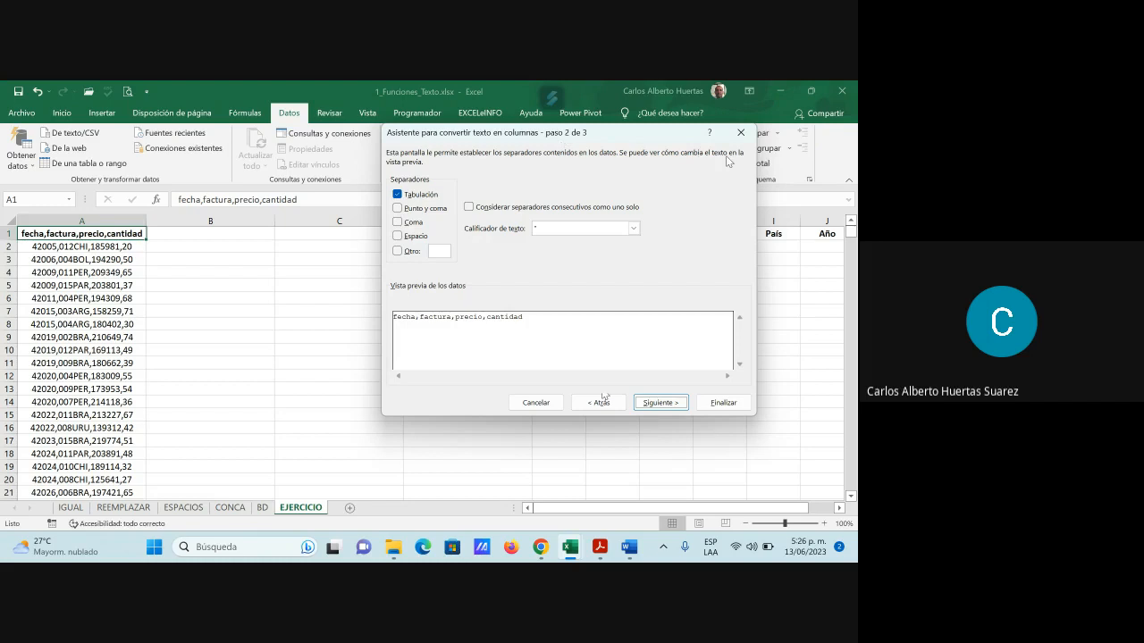
{"action": "left_click", "coordinate": [406, 197]}
{"action": "left_click", "coordinate": [400, 209]}
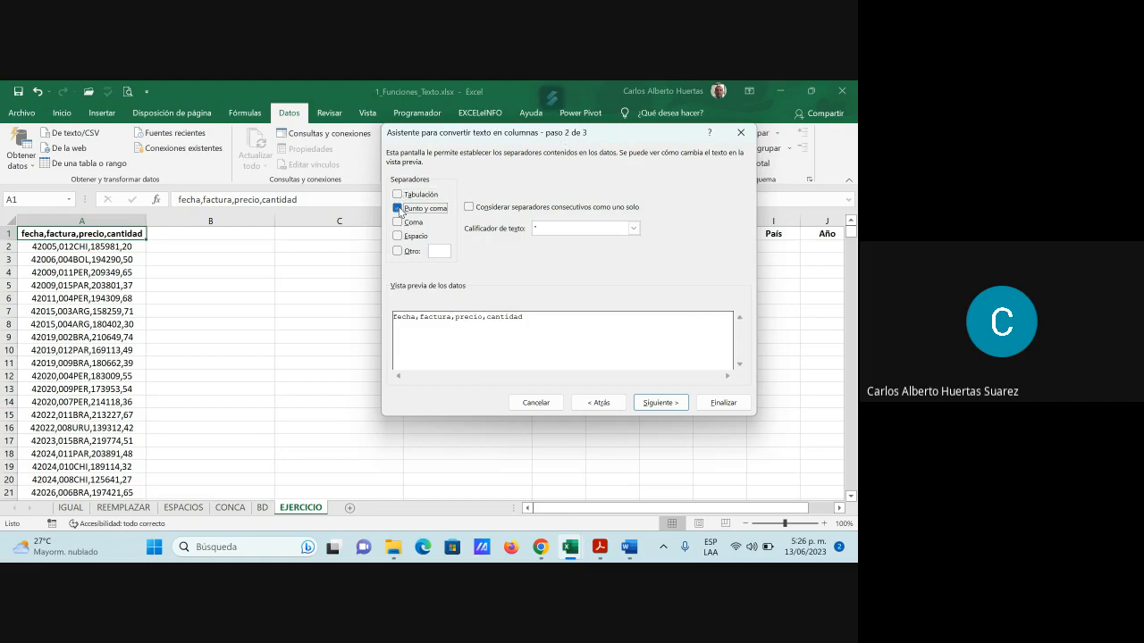
{"action": "left_click", "coordinate": [400, 211]}
{"action": "left_click", "coordinate": [399, 223]}
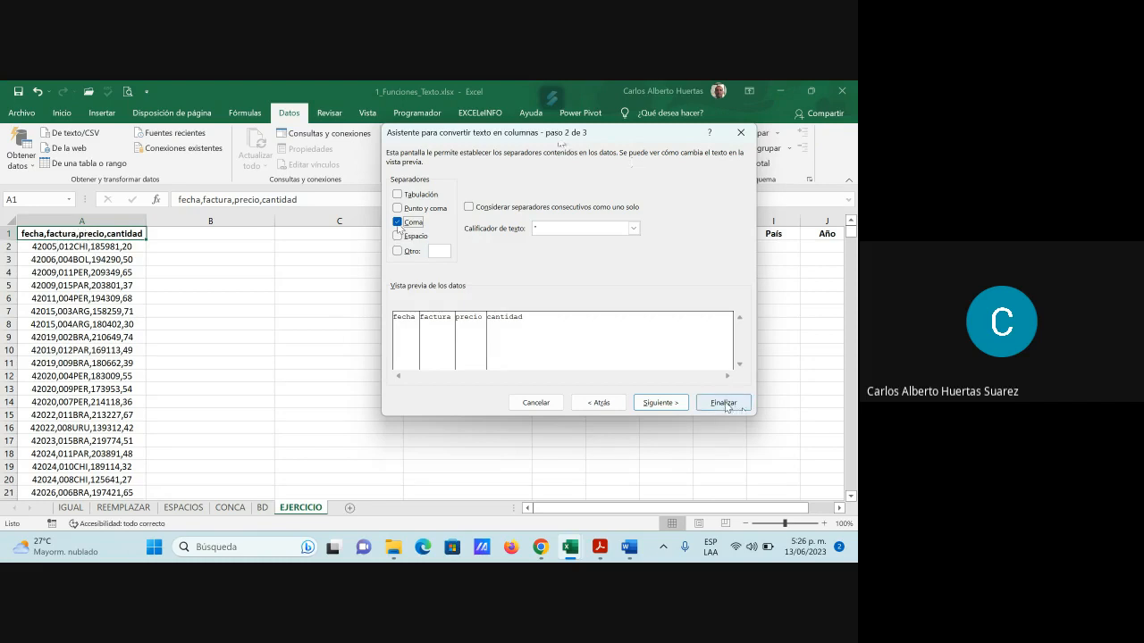
Cancel the wizard and select column A data from A1 down to row 2001
{"action": "left_click", "coordinate": [740, 133]}
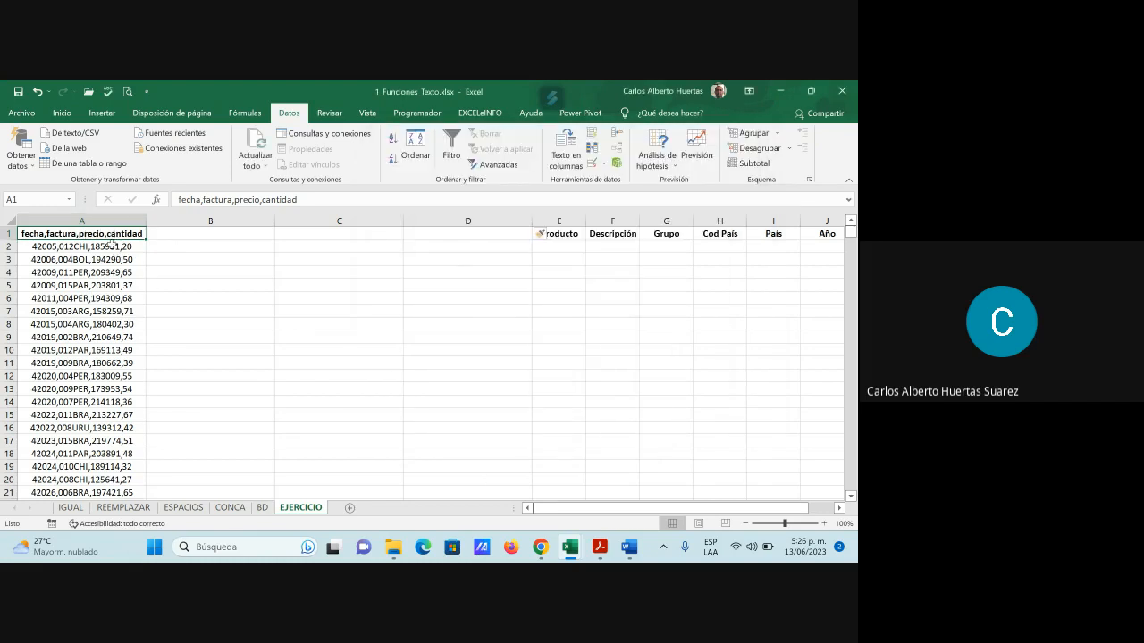
{"action": "left_click_drag", "start_coordinate": [110, 241], "coordinate": [68, 363]}
{"action": "key", "text": "ctrl+shift+Down"}
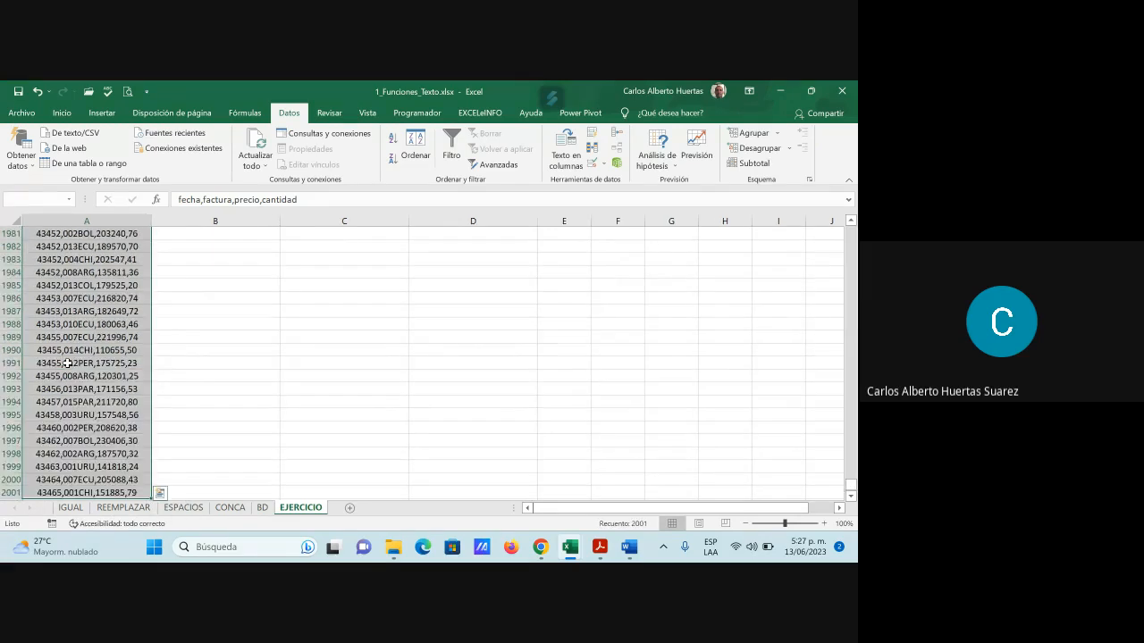
{"action": "left_click", "coordinate": [566, 147]}
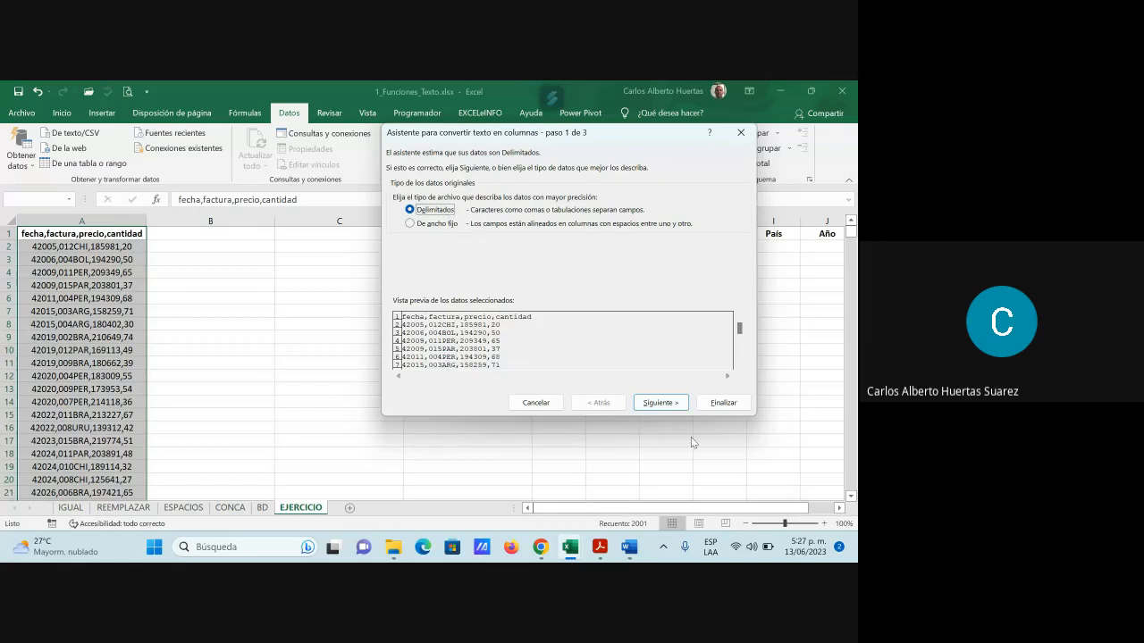
{"action": "left_click", "coordinate": [659, 402]}
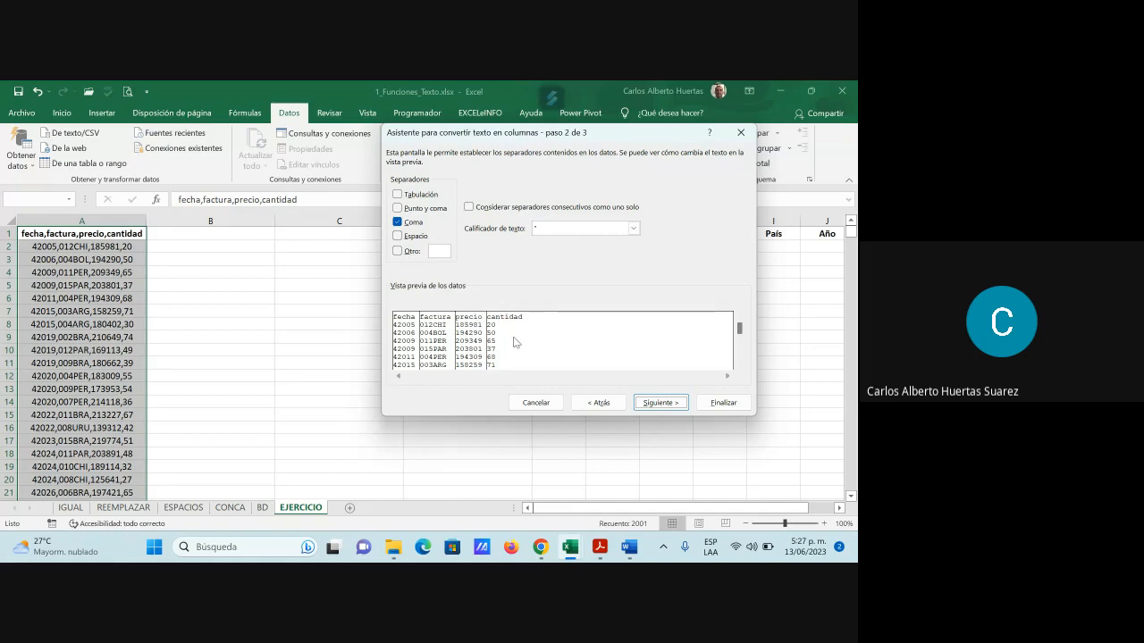
{"action": "left_click", "coordinate": [680, 403]}
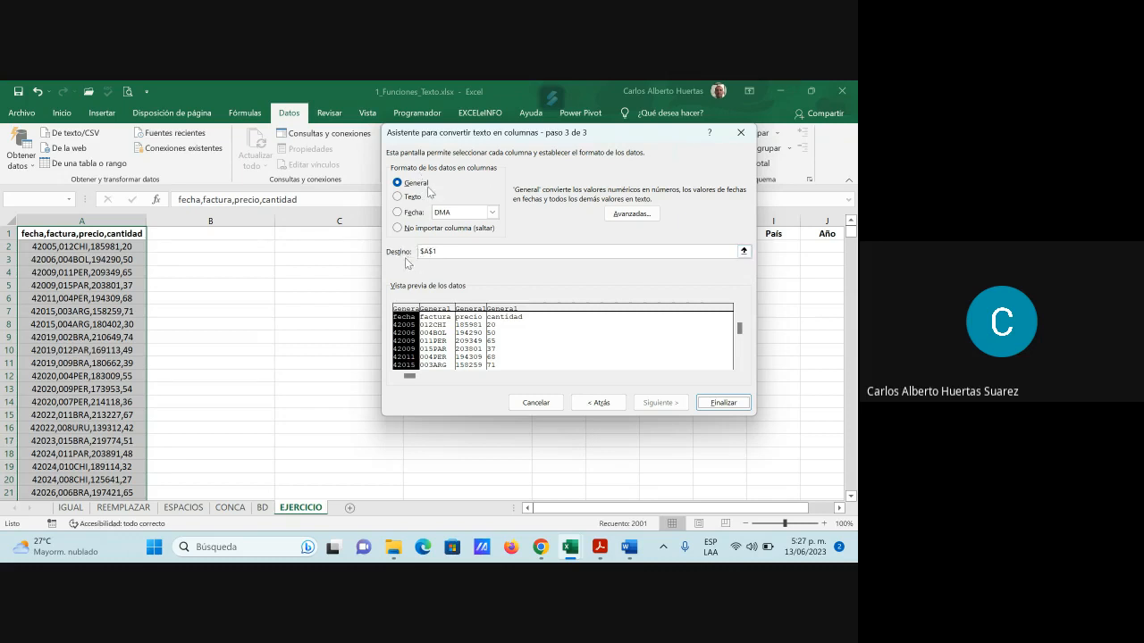
{"action": "left_click", "coordinate": [746, 253]}
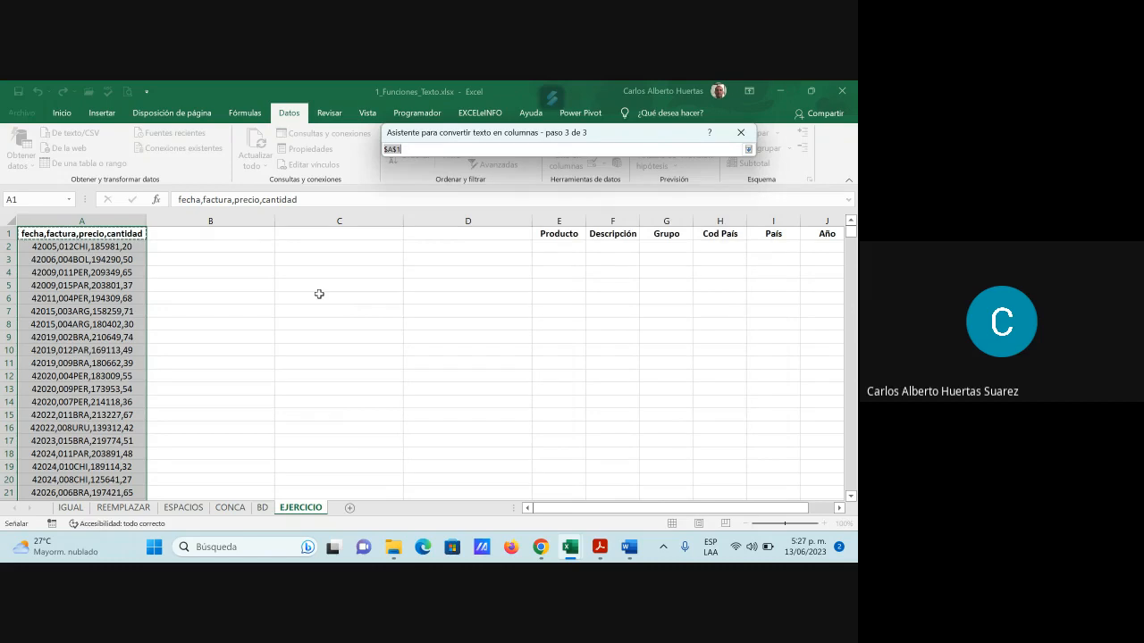
{"action": "left_click_drag", "start_coordinate": [220, 237], "coordinate": [490, 236]}
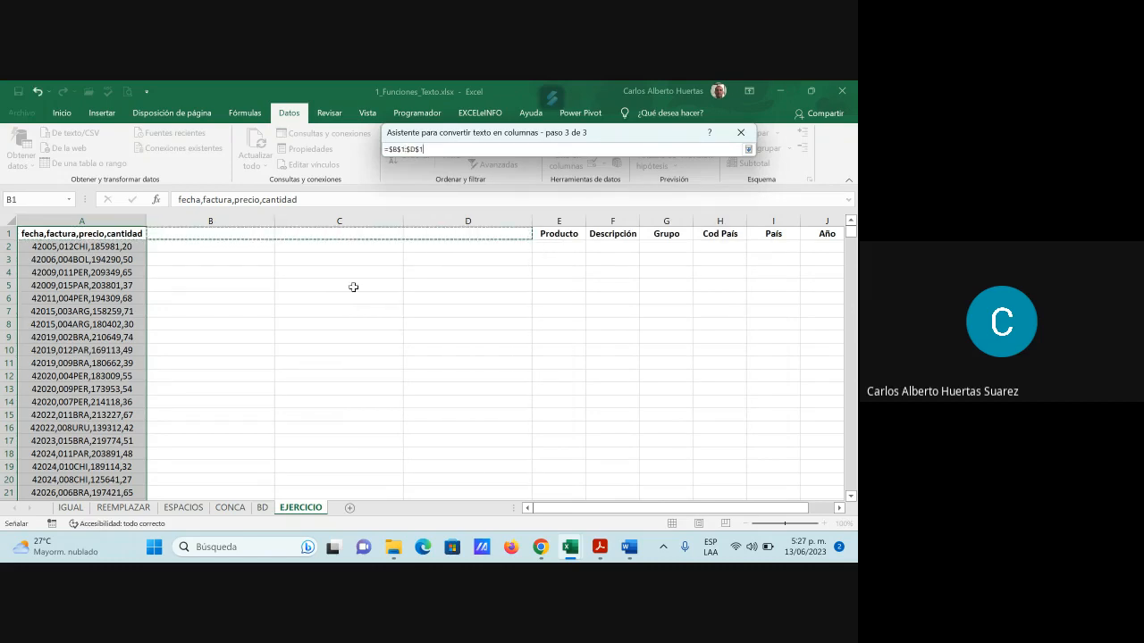
{"action": "left_click", "coordinate": [748, 149]}
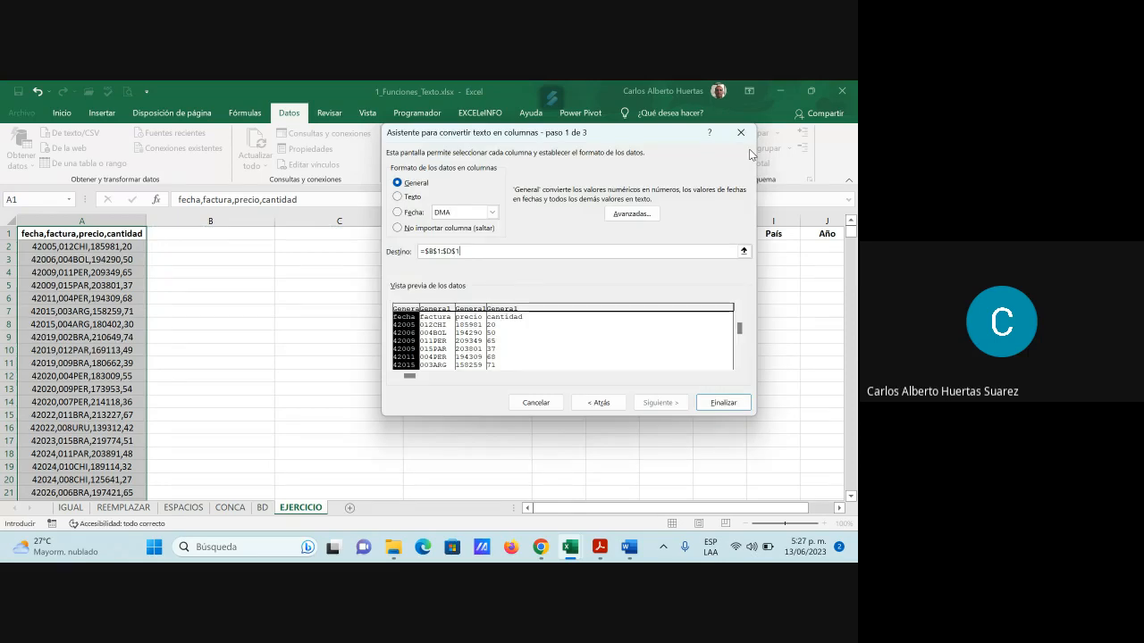
{"action": "left_click", "coordinate": [724, 403]}
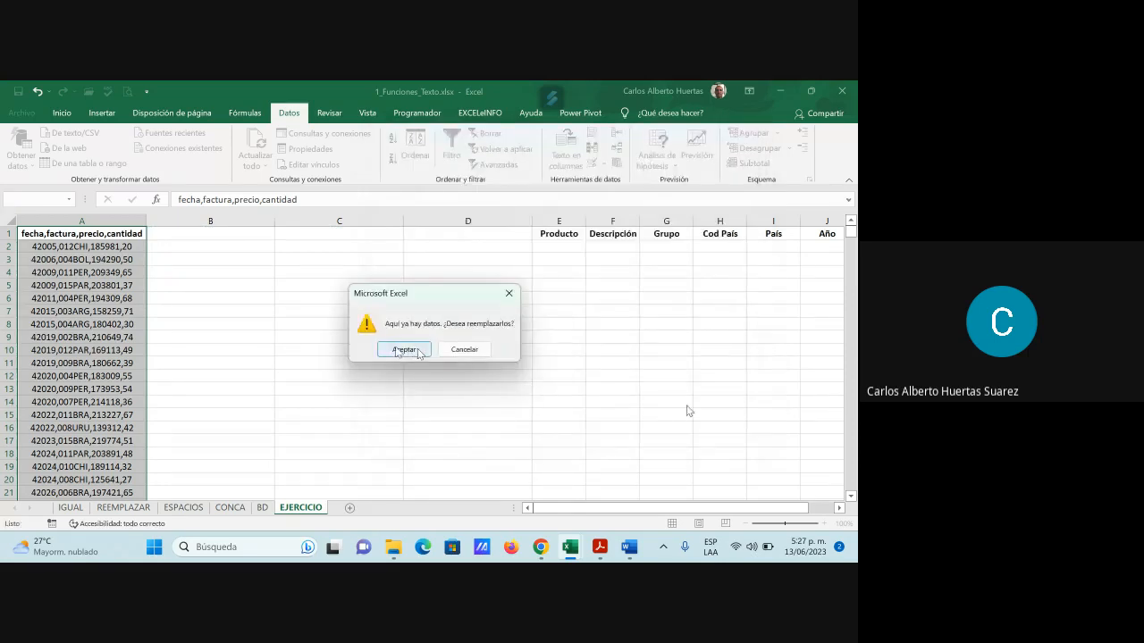
{"action": "left_click", "coordinate": [414, 352]}
{"action": "left_click", "coordinate": [408, 349]}
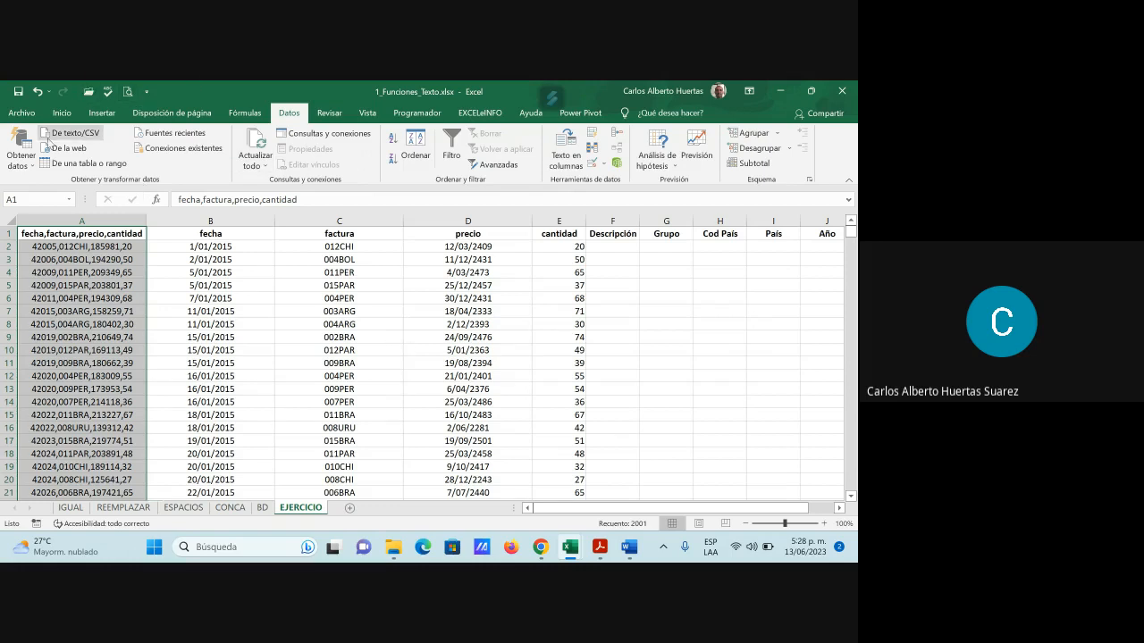
{"action": "left_click", "coordinate": [38, 91]}
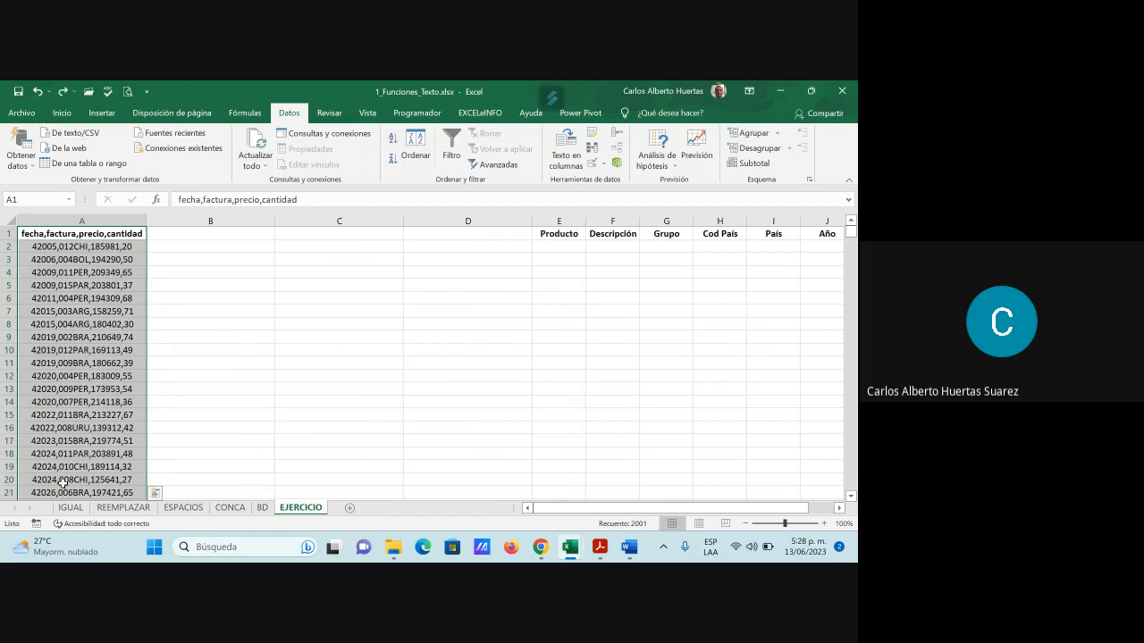
Run Text to Columns as comma-delimited with destination $A$1:$D$1 to split the column into four columns
{"action": "left_click", "coordinate": [565, 143]}
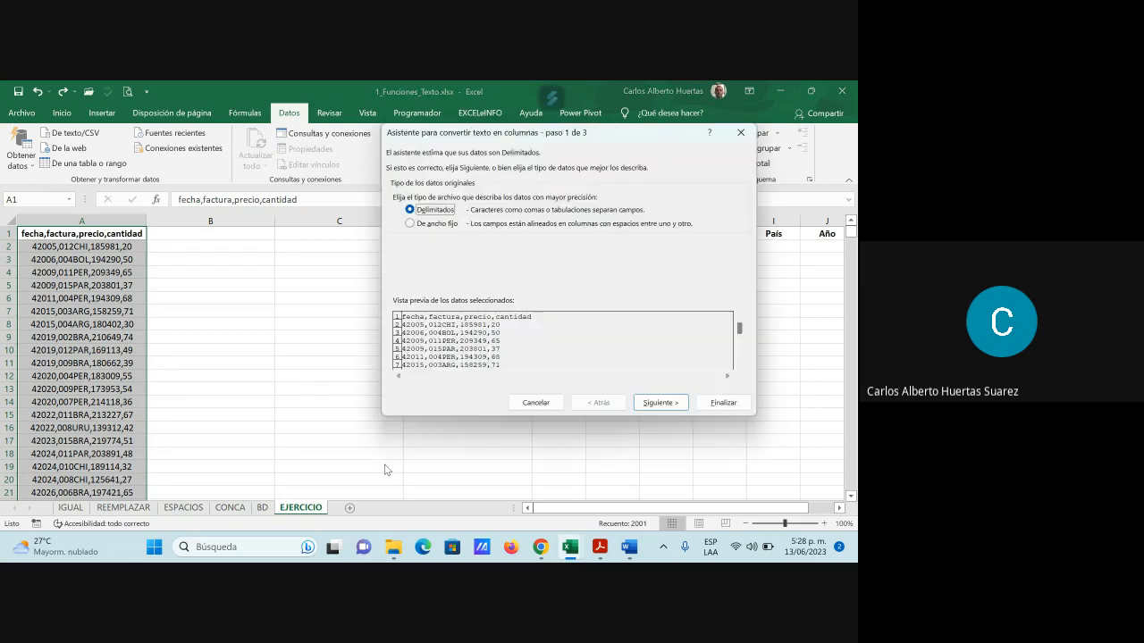
{"action": "left_click", "coordinate": [659, 403]}
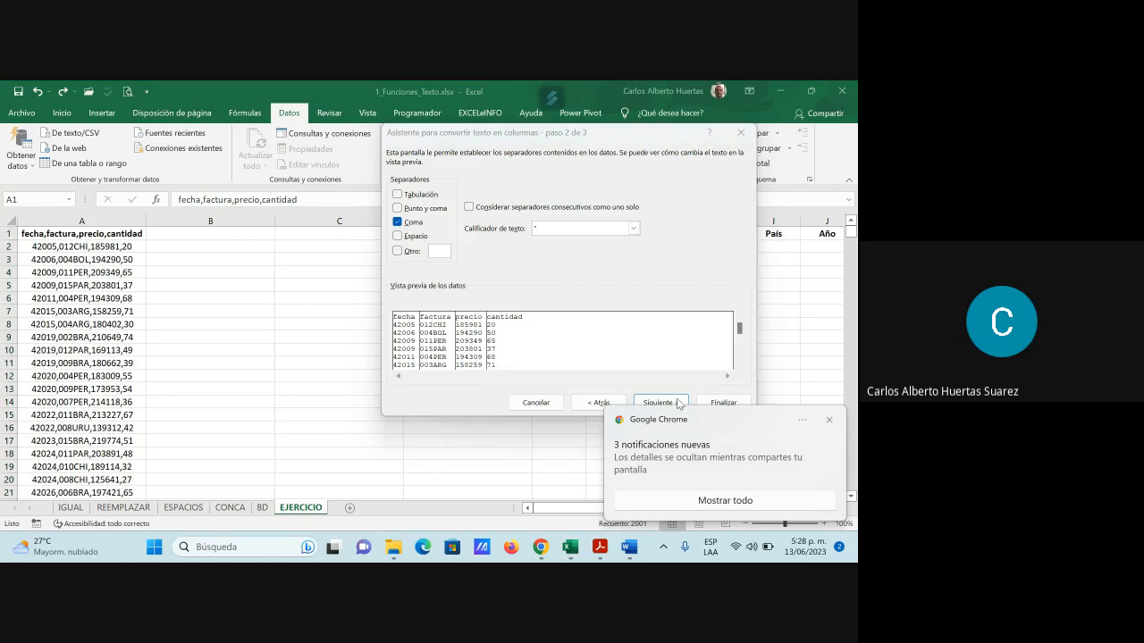
{"action": "left_click", "coordinate": [657, 403]}
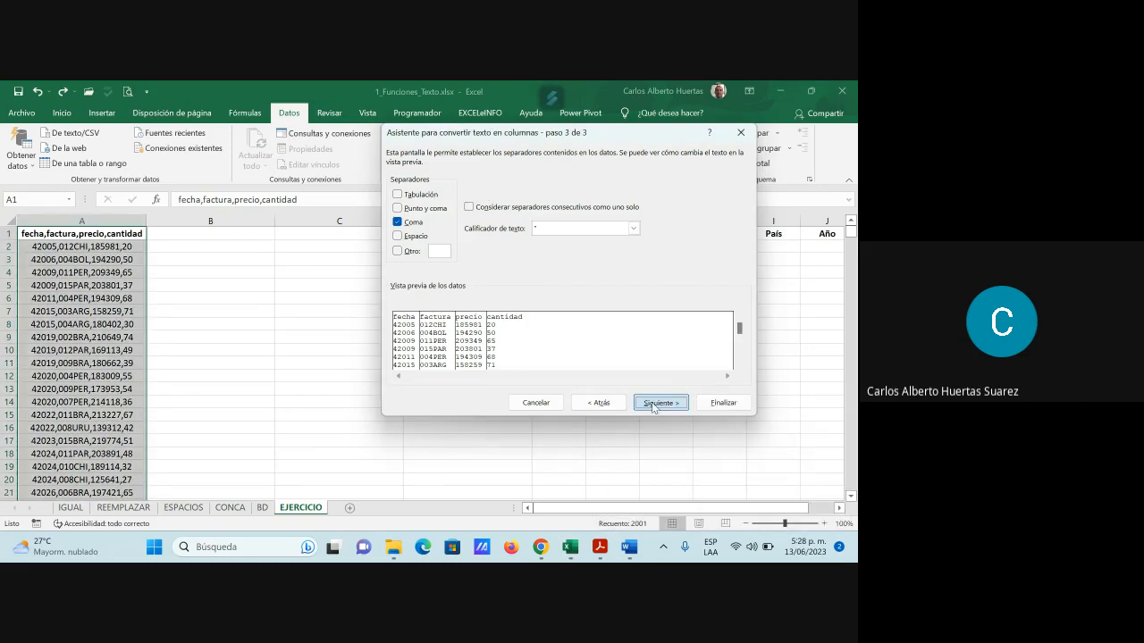
{"action": "left_click", "coordinate": [745, 251]}
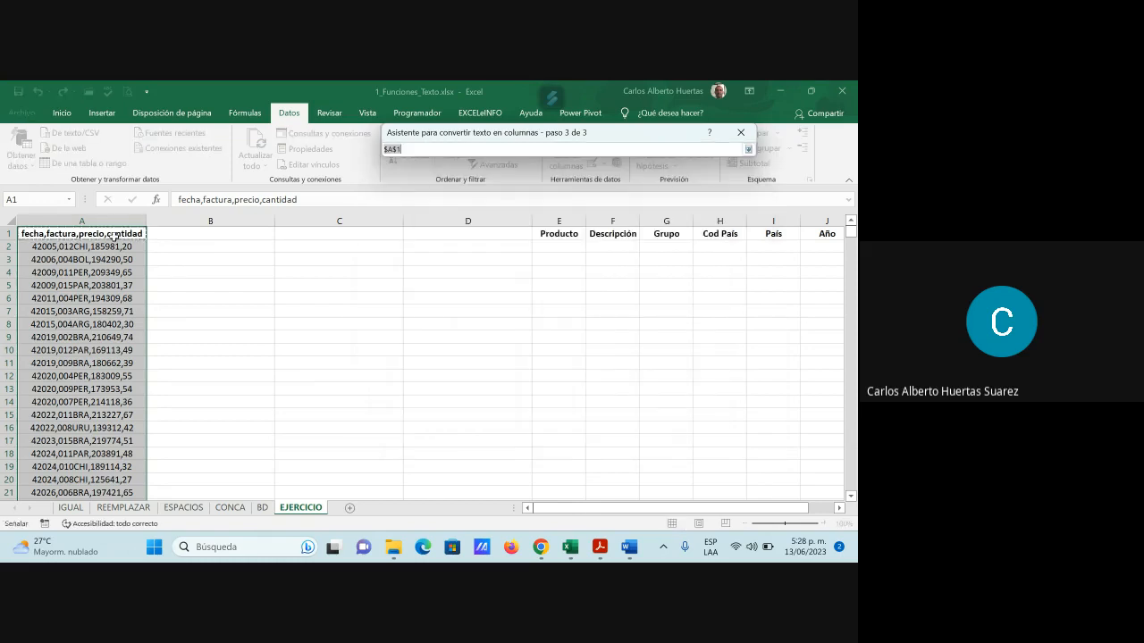
{"action": "left_click_drag", "start_coordinate": [25, 234], "coordinate": [445, 234]}
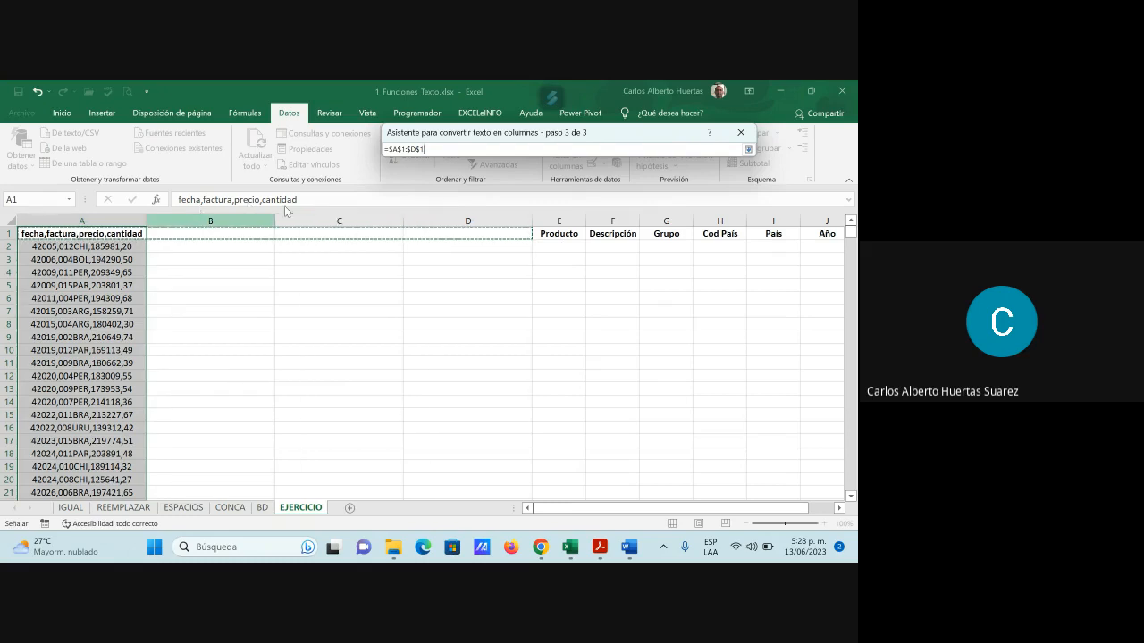
{"action": "left_click", "coordinate": [749, 151]}
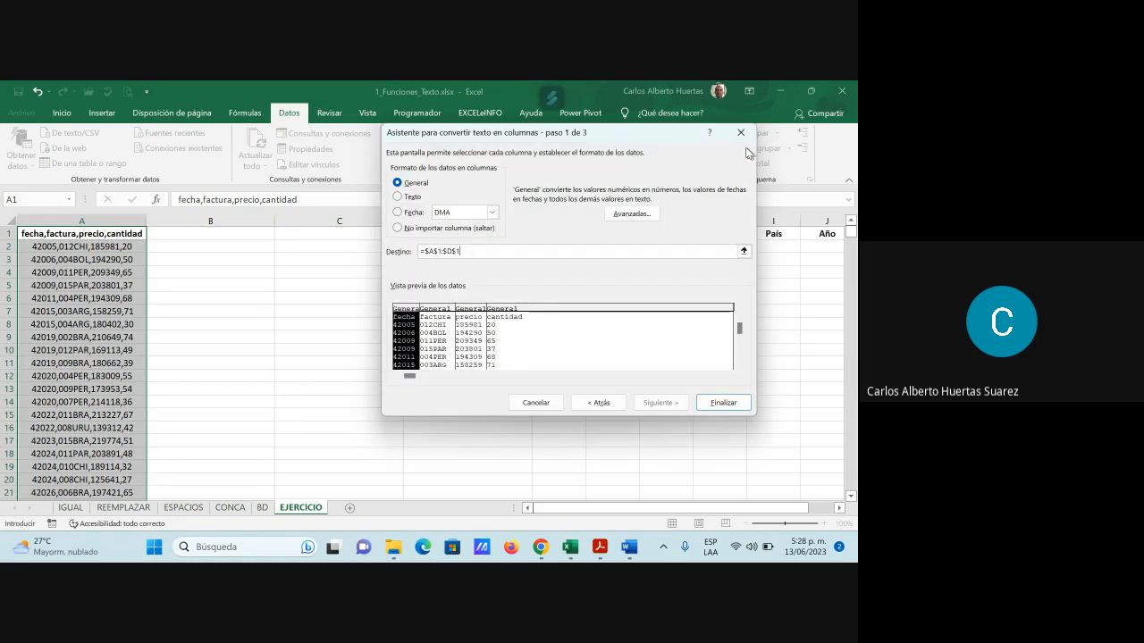
{"action": "left_click", "coordinate": [723, 401]}
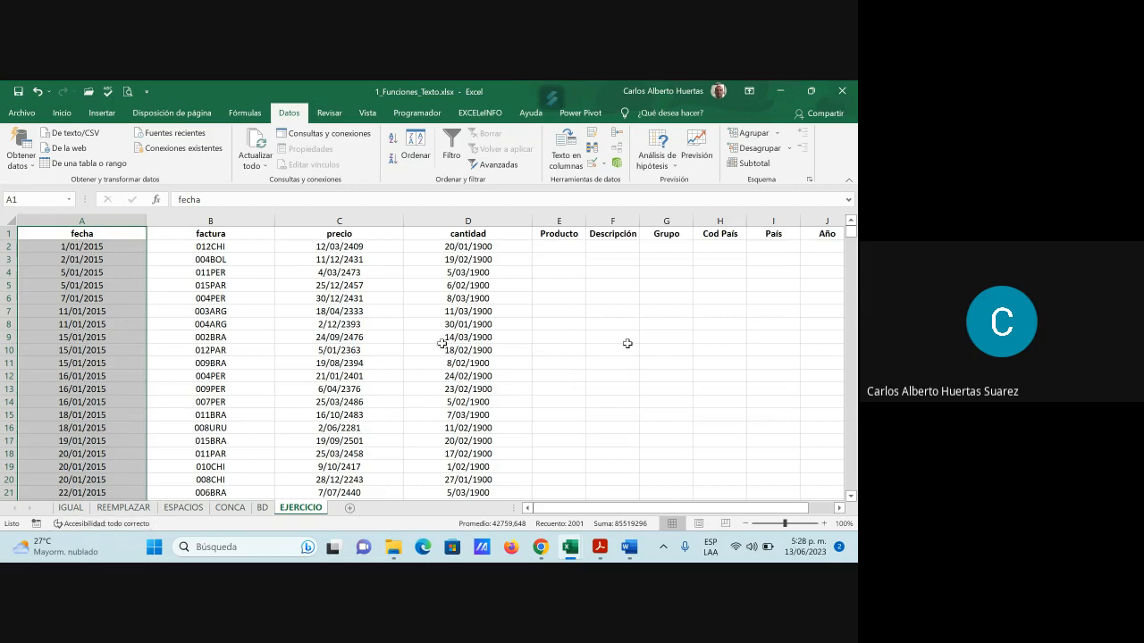
Select C2:D2001 and change precio and cantidad from dates to General format
{"action": "left_click", "coordinate": [374, 246]}
{"action": "left_click_drag", "start_coordinate": [373, 247], "coordinate": [449, 247]}
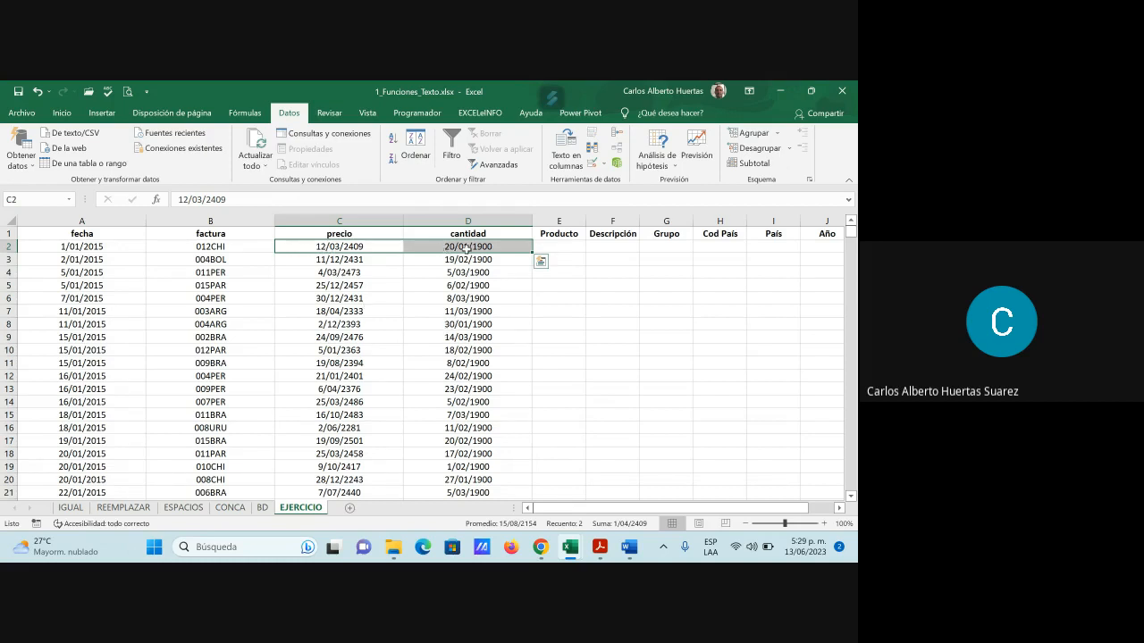
{"action": "key", "text": "ctrl+shift+Down"}
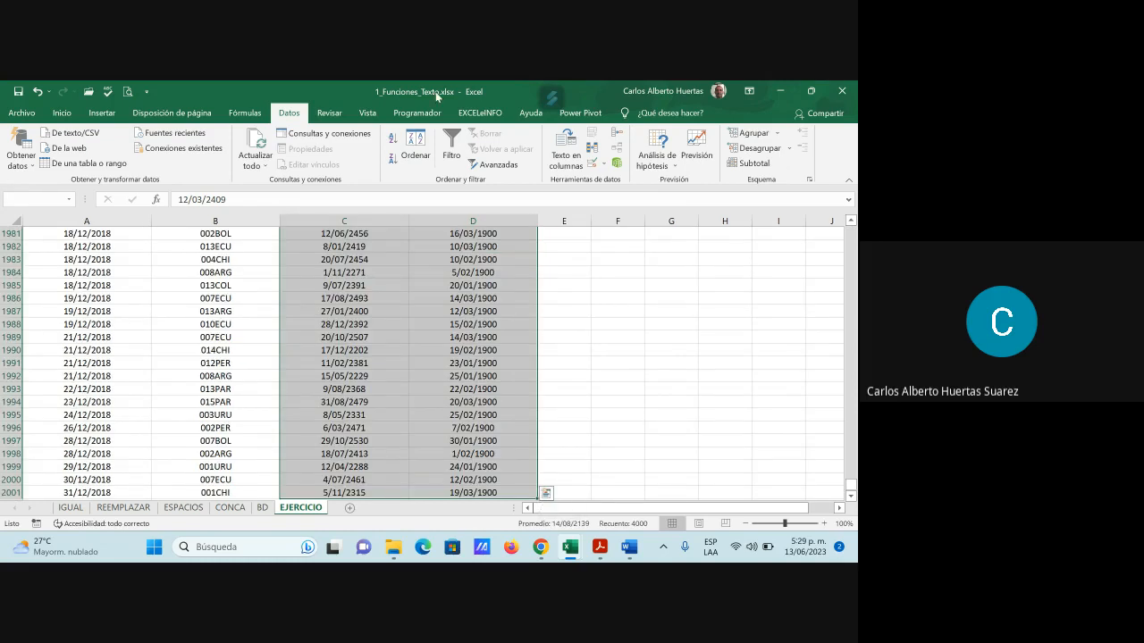
{"action": "left_click", "coordinate": [61, 112]}
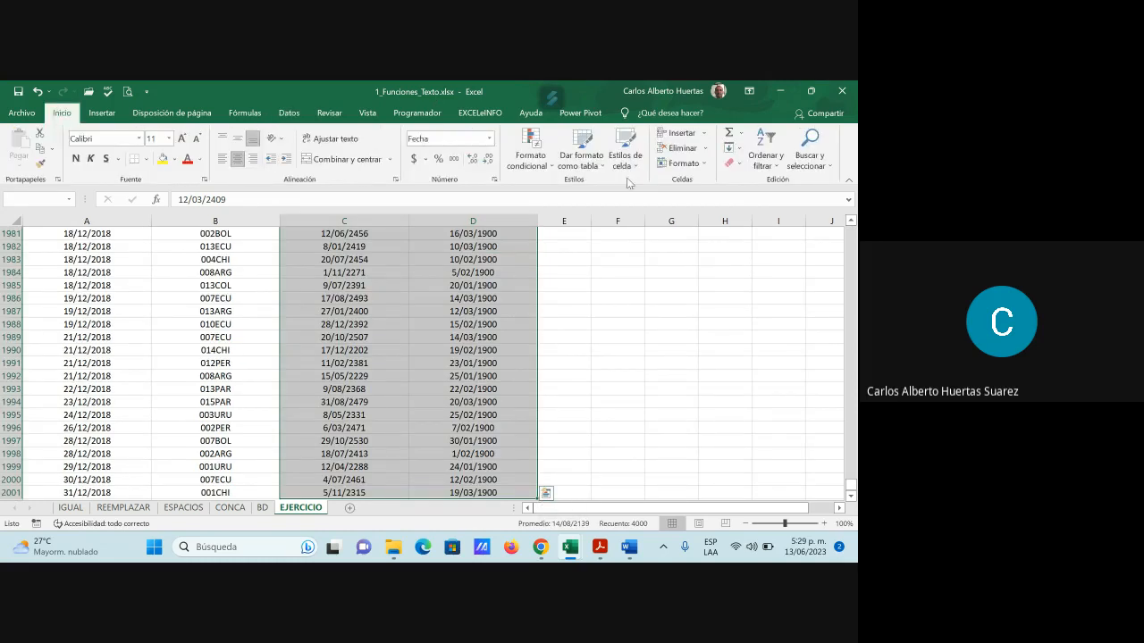
{"action": "left_click", "coordinate": [489, 139]}
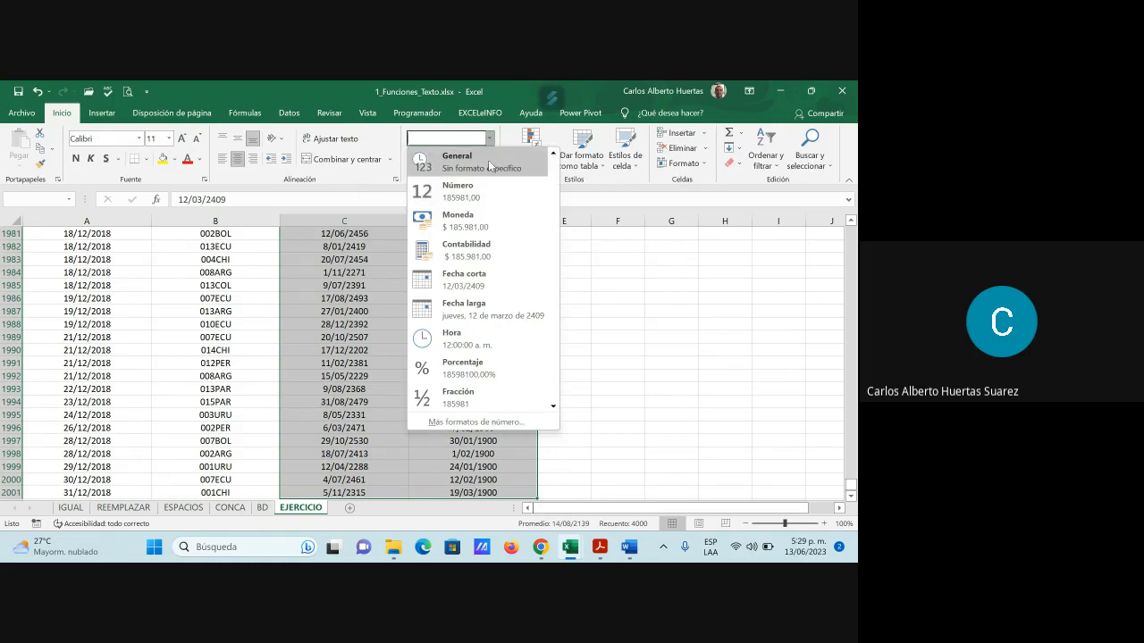
{"action": "left_click", "coordinate": [490, 196]}
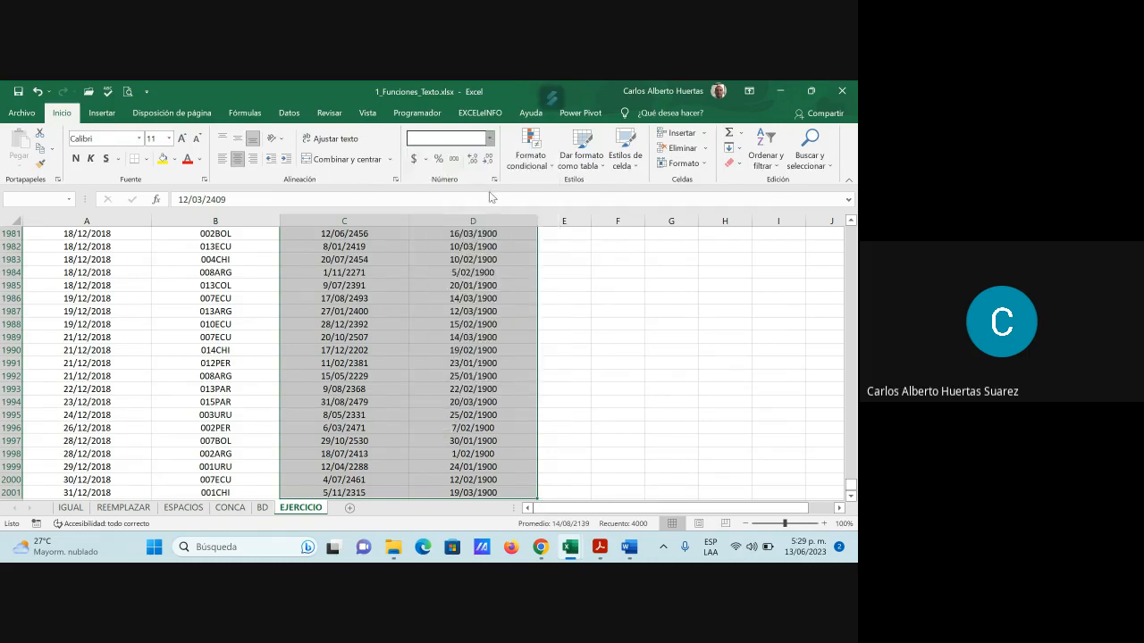
{"action": "key", "text": "ctrl+BackSpace"}
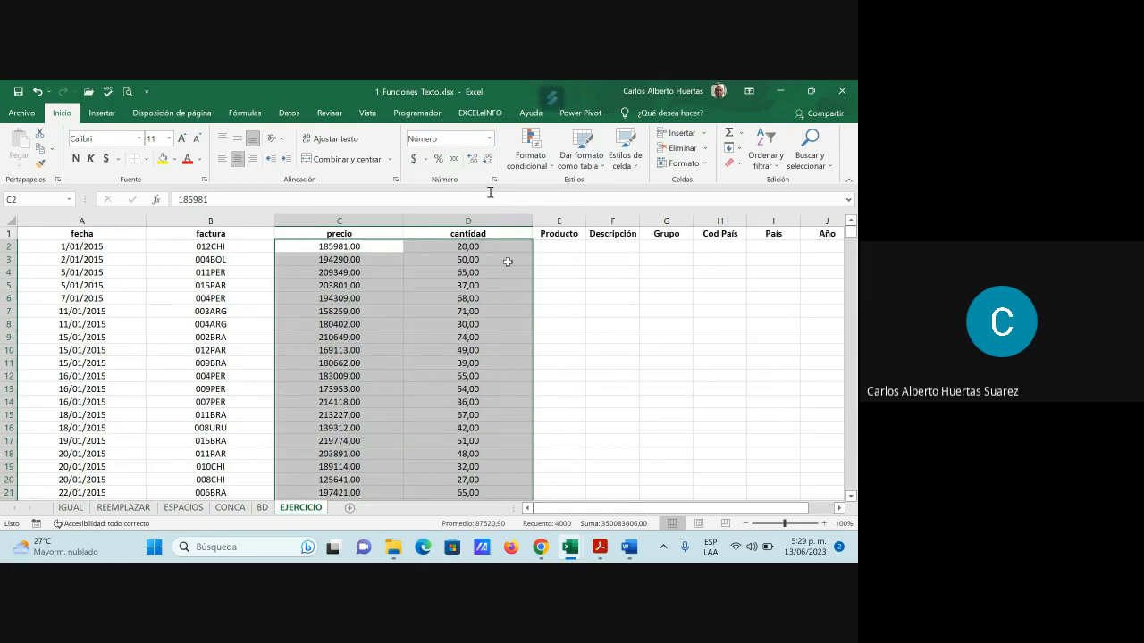
{"action": "left_click", "coordinate": [490, 139]}
{"action": "left_click", "coordinate": [482, 161]}
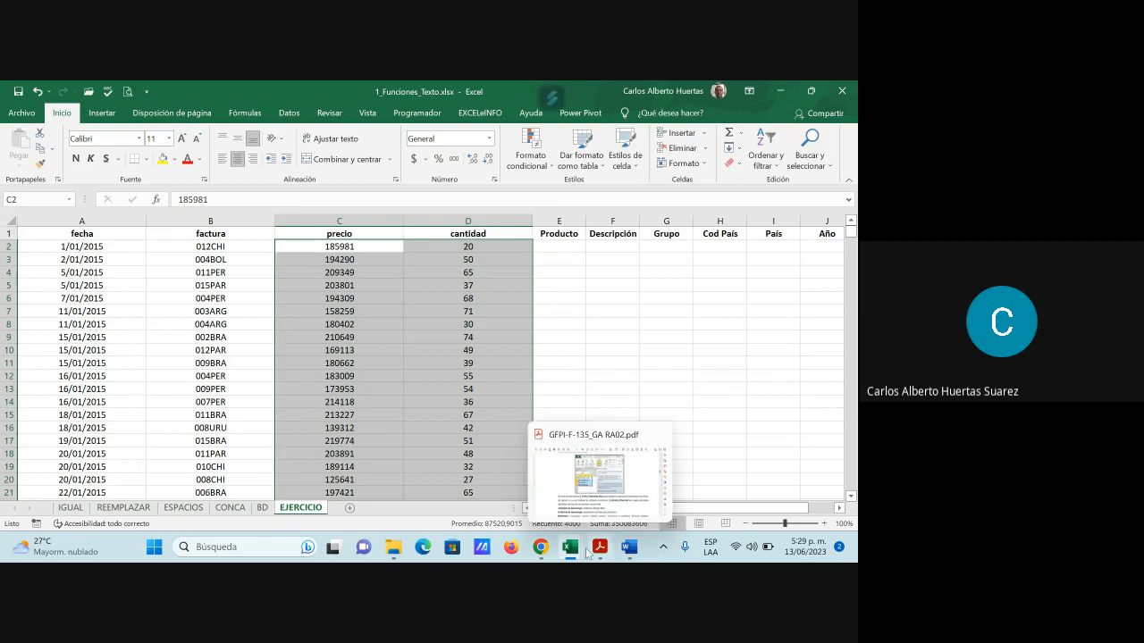
Read the third task instruction in cell A21 on the BD sheet
{"action": "left_click", "coordinate": [263, 510]}
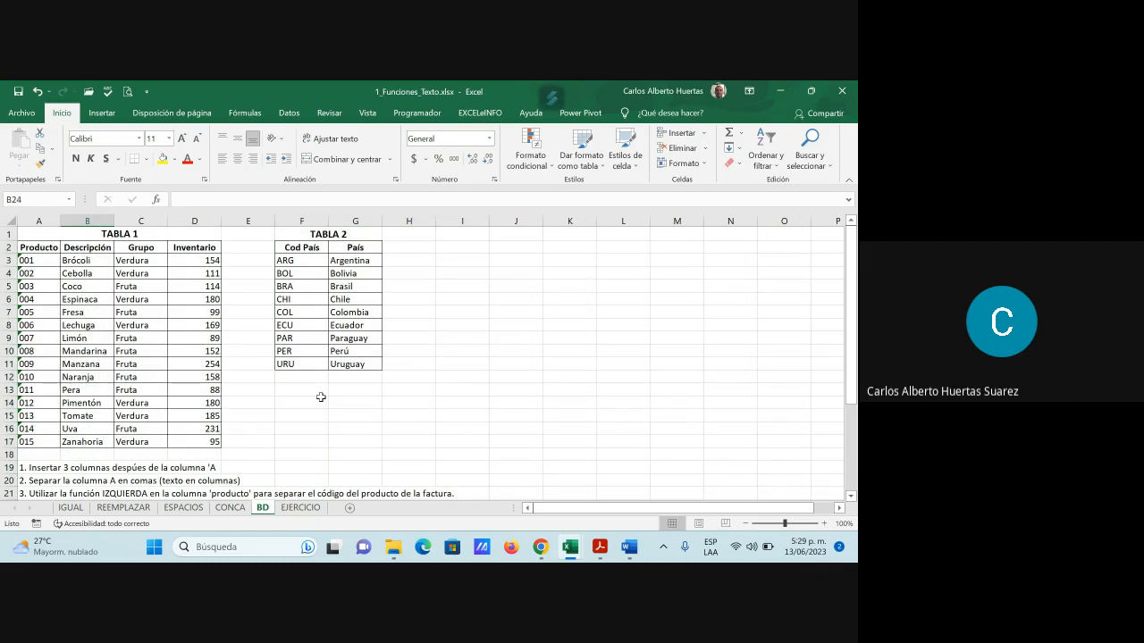
{"action": "scroll", "coordinate": [321, 397], "scroll_direction": "down", "scroll_amount": 1}
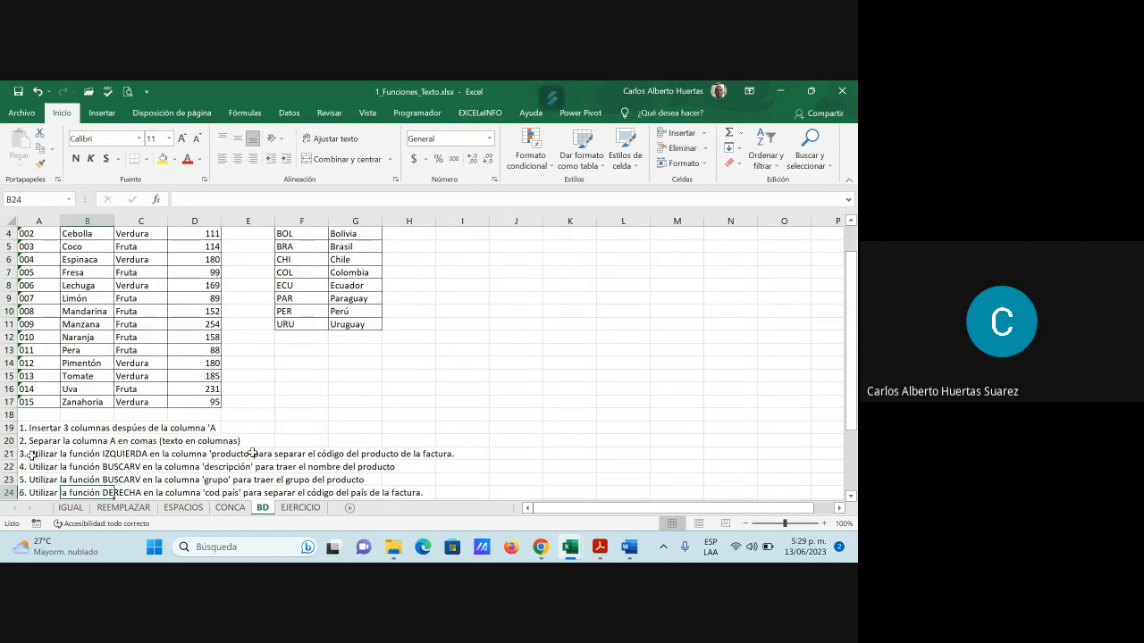
{"action": "left_click", "coordinate": [31, 454]}
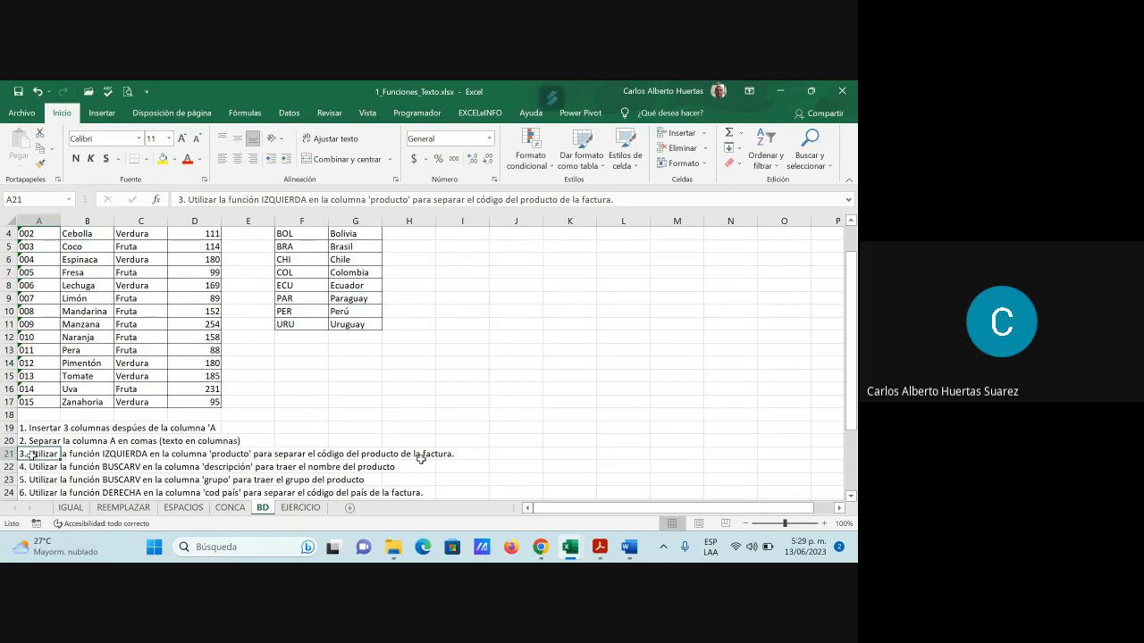
Return to EJERCICIO, select B2, and minimize the Excel workbook
{"action": "left_click", "coordinate": [301, 508]}
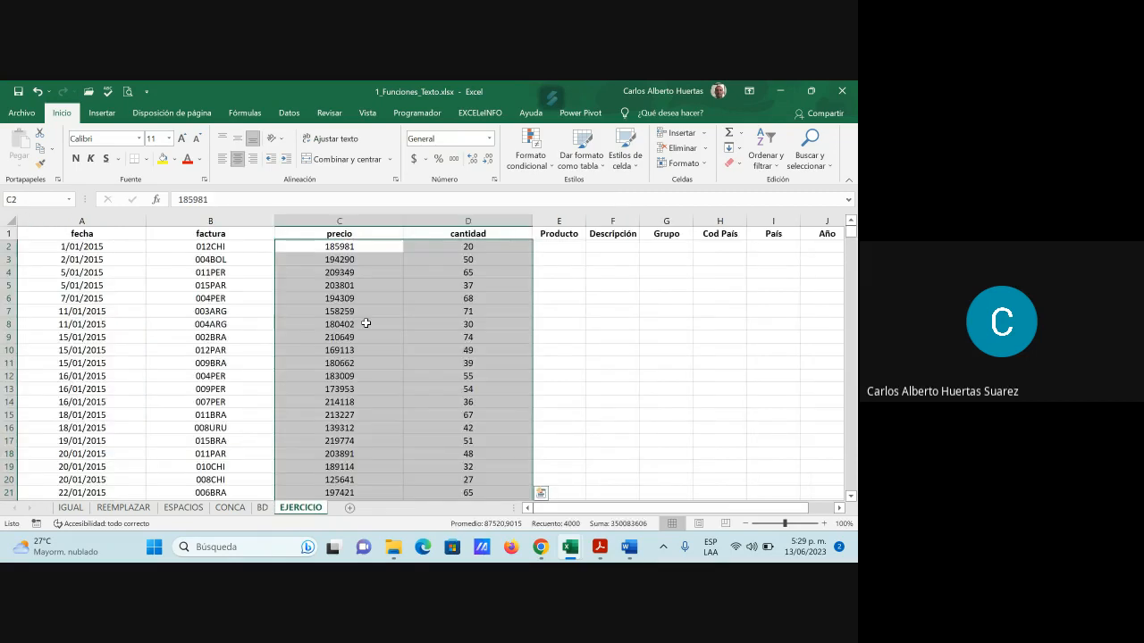
{"action": "left_click", "coordinate": [237, 247]}
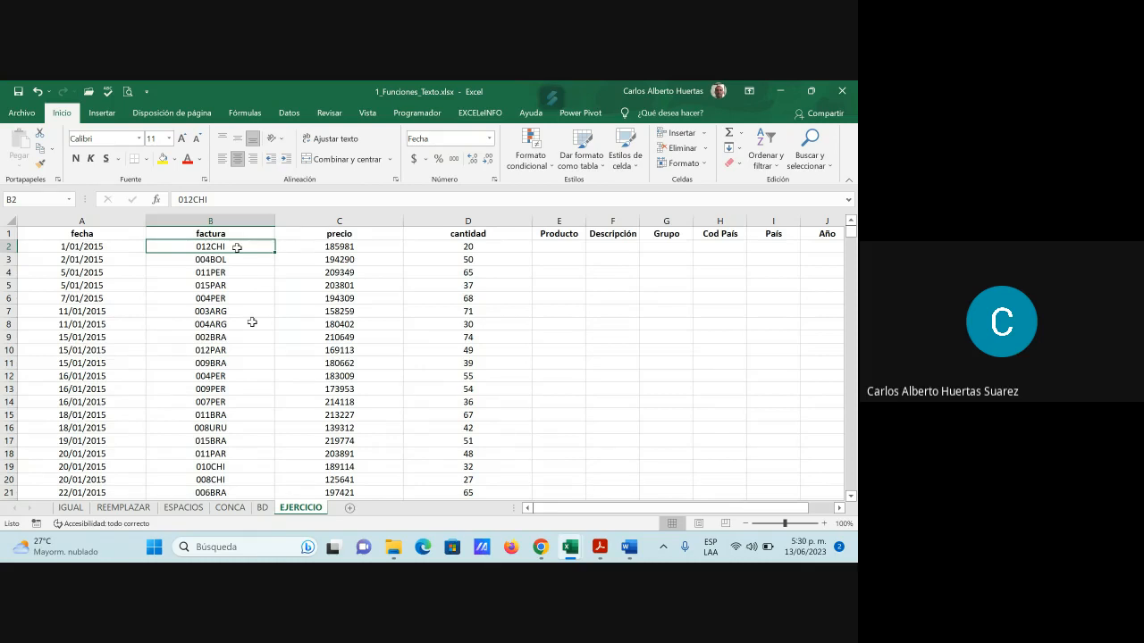
{"action": "left_click", "coordinate": [783, 91]}
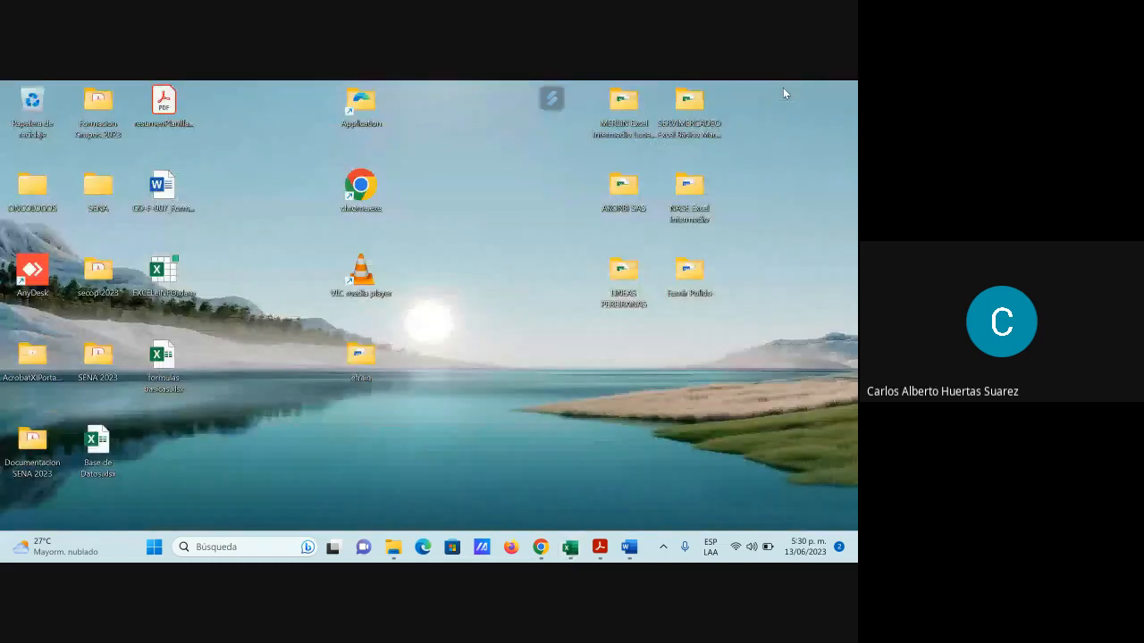
Bring the Google Meet call forward and open the Stop presenting option
{"action": "mouse_move", "coordinate": [541, 548]}
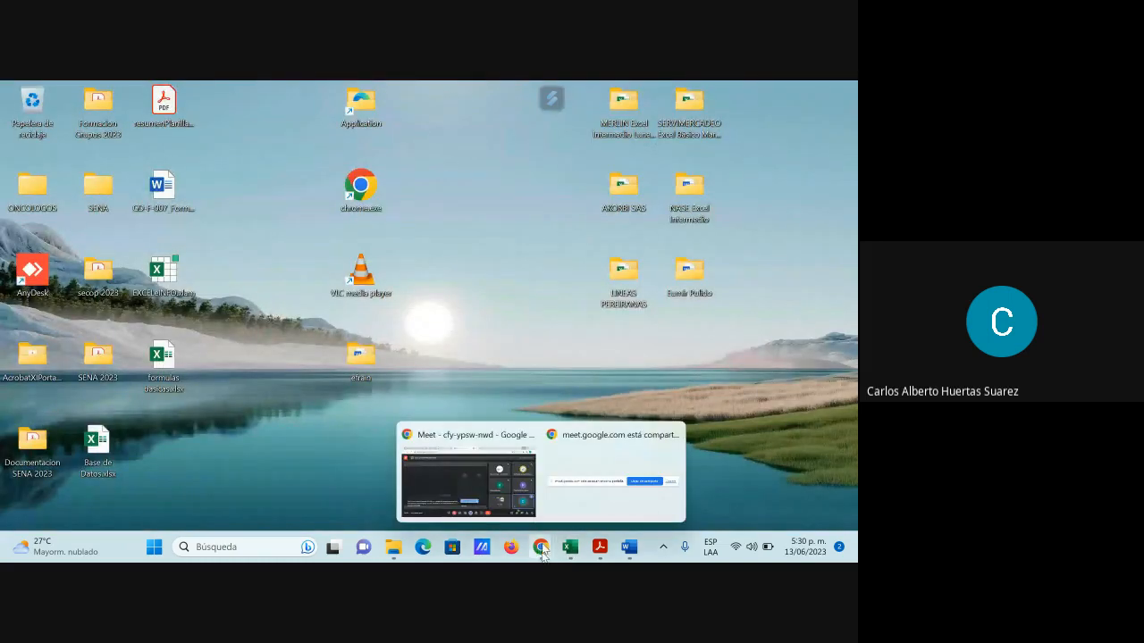
{"action": "left_click", "coordinate": [482, 487]}
{"action": "mouse_move", "coordinate": [673, 343]}
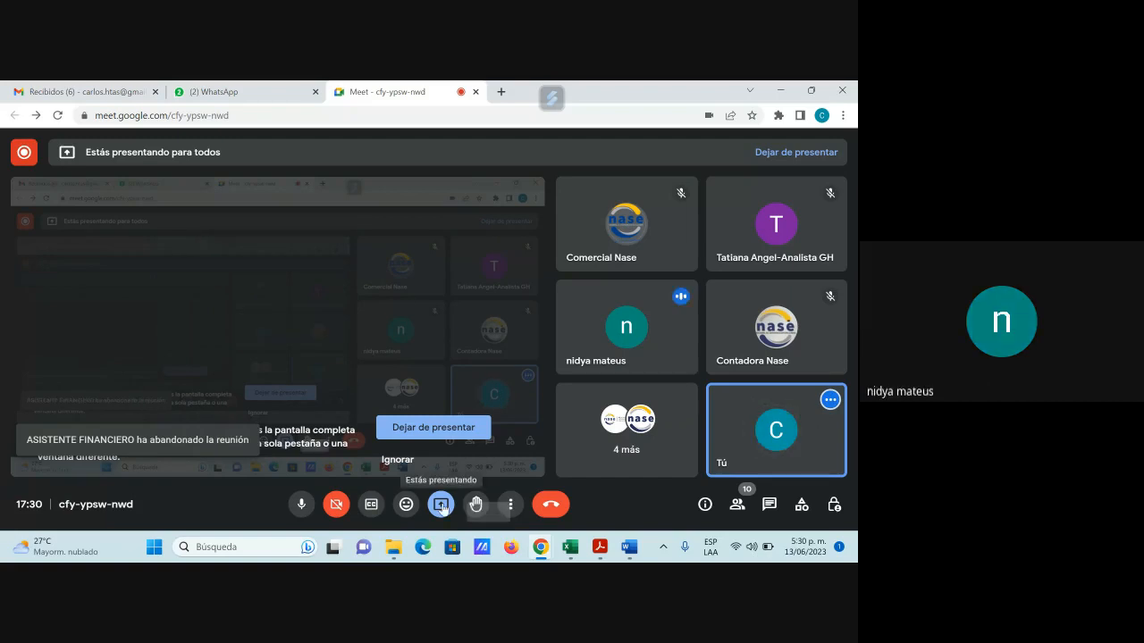
{"action": "left_click", "coordinate": [442, 505]}
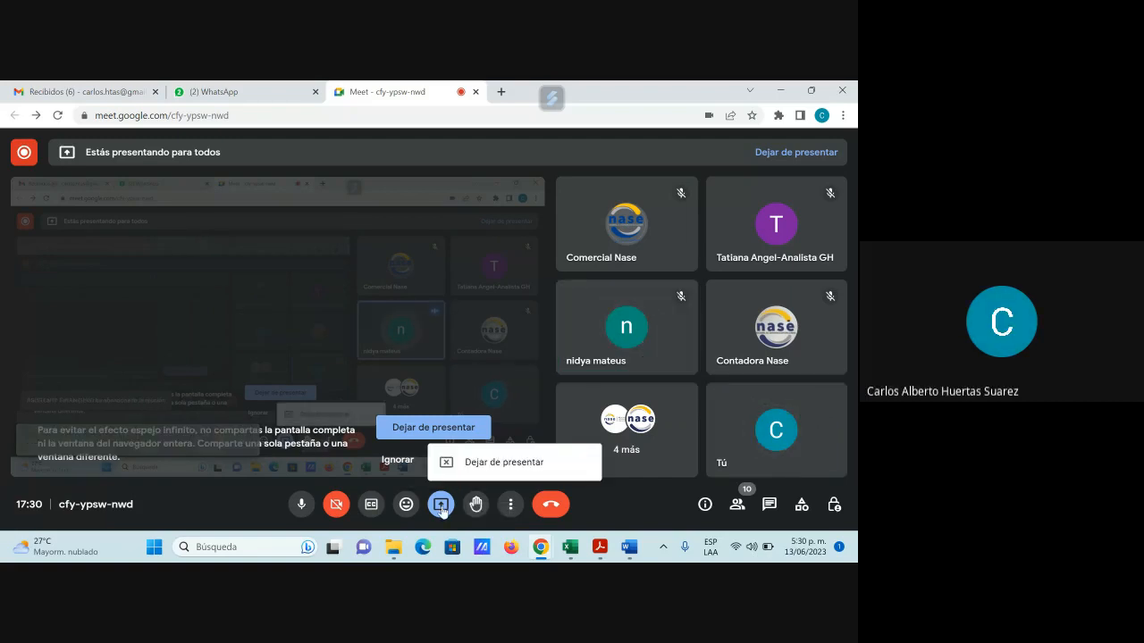